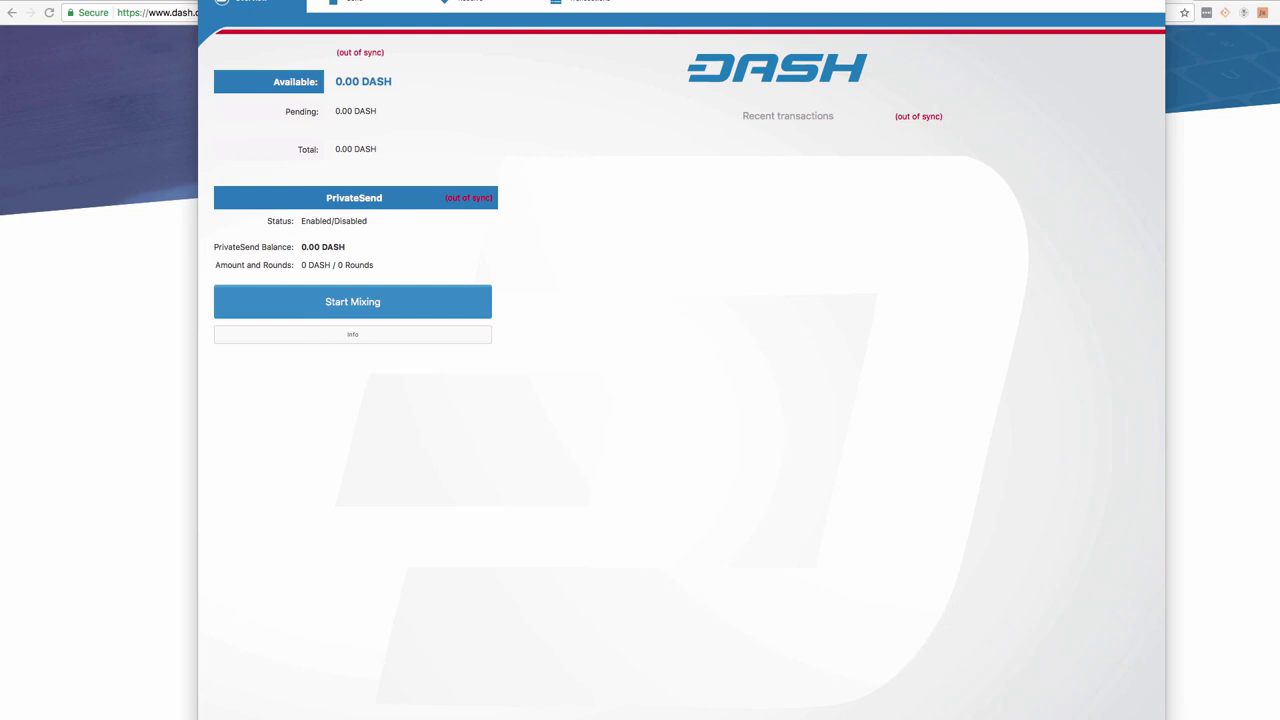
Resize the wallet window to fill the screen, showing its title bar and bottom edge
drag(1165, 719, 1279, 718)
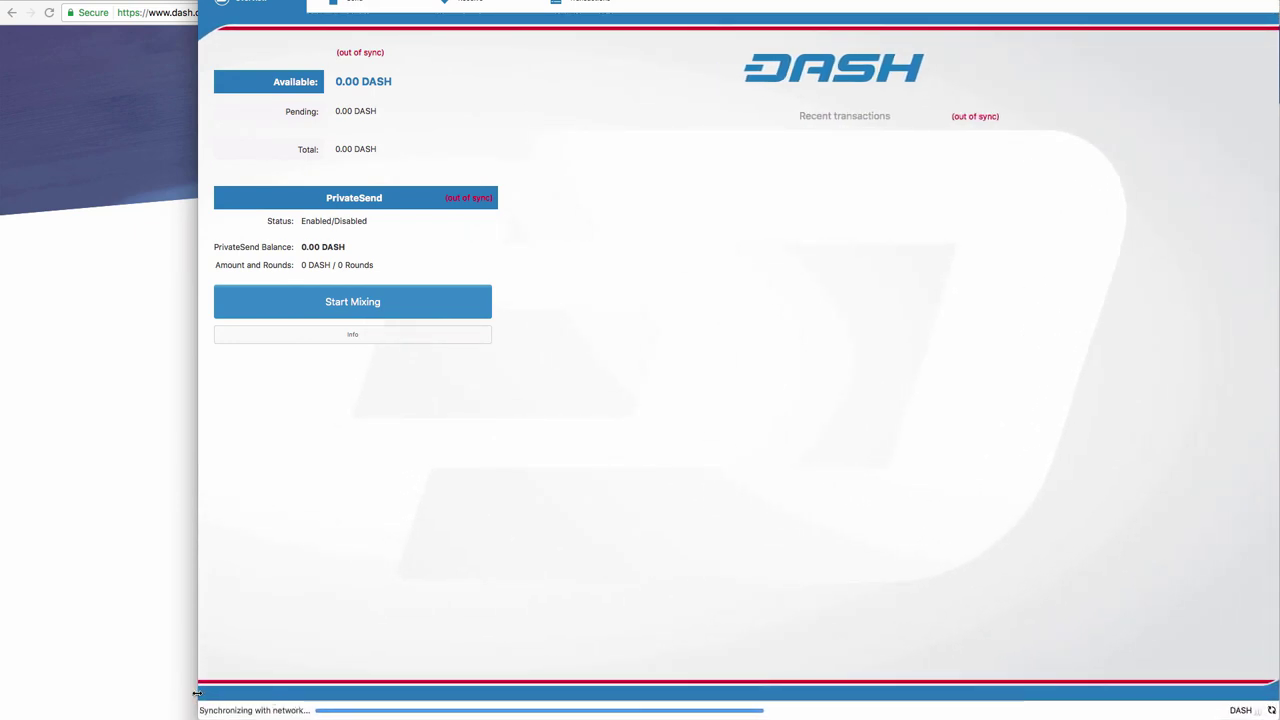
drag(197, 693, 0, 686)
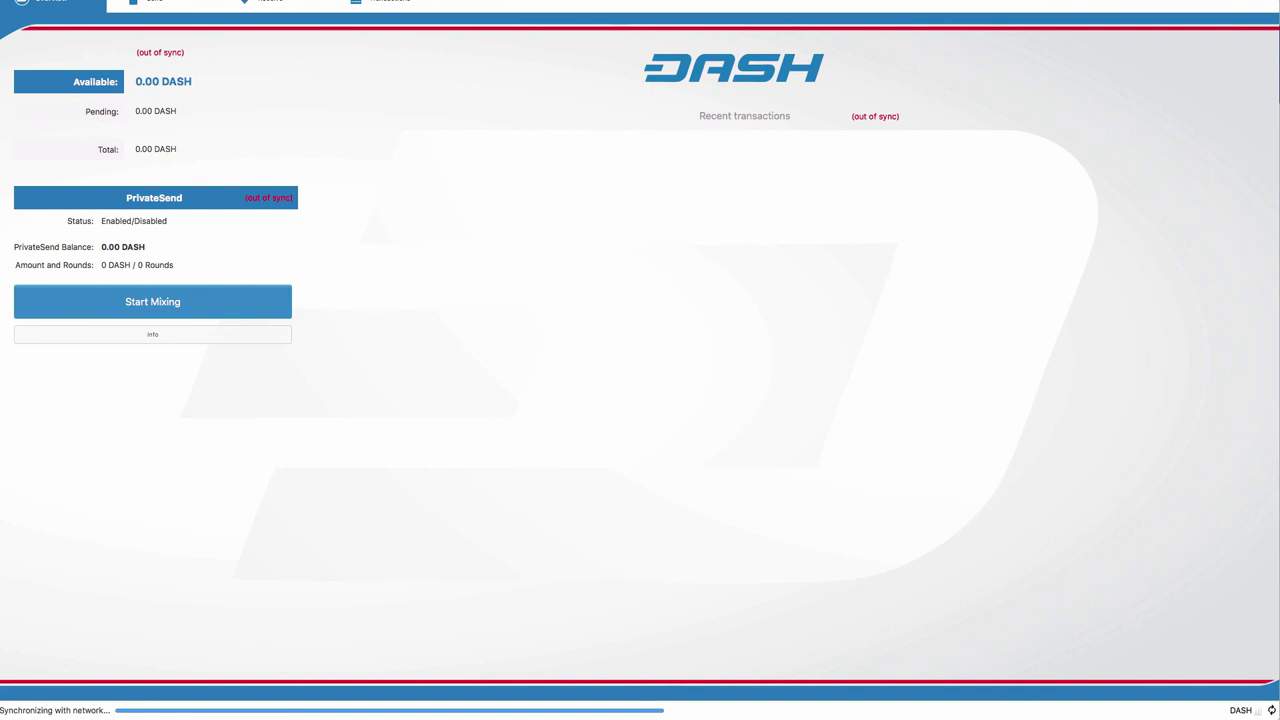
drag(122, 0, 122, 2)
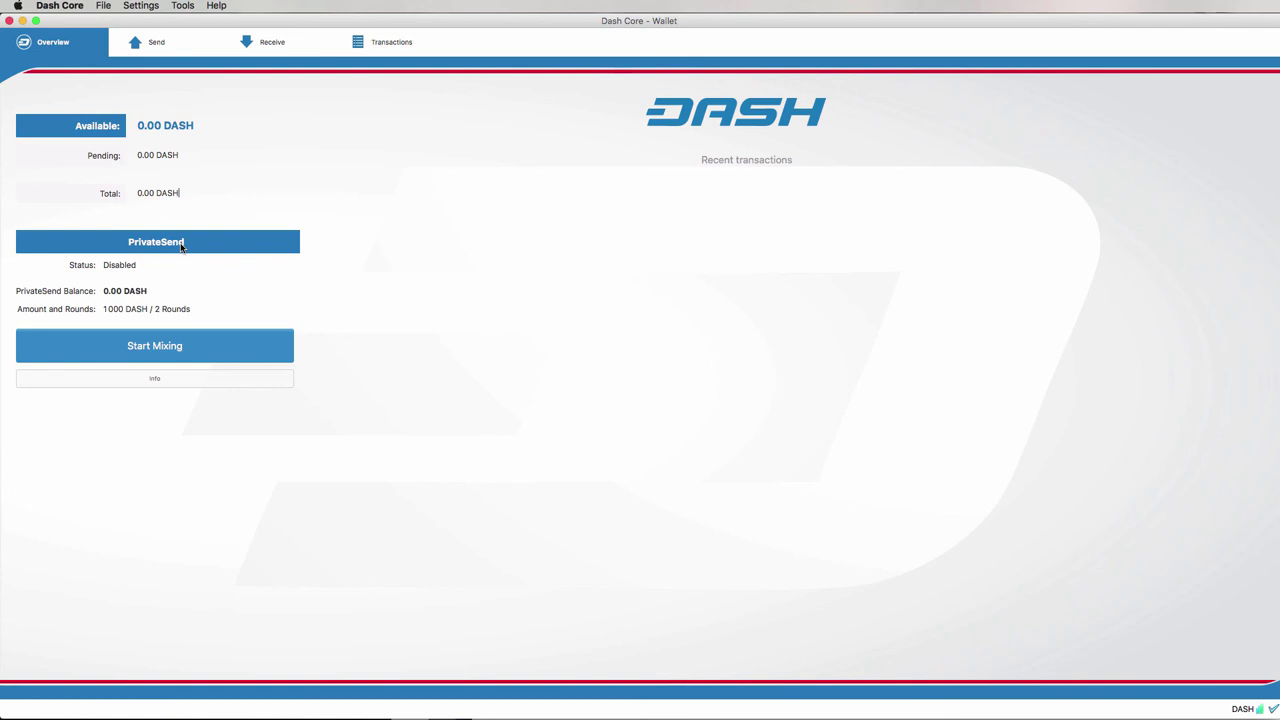
click(380, 42)
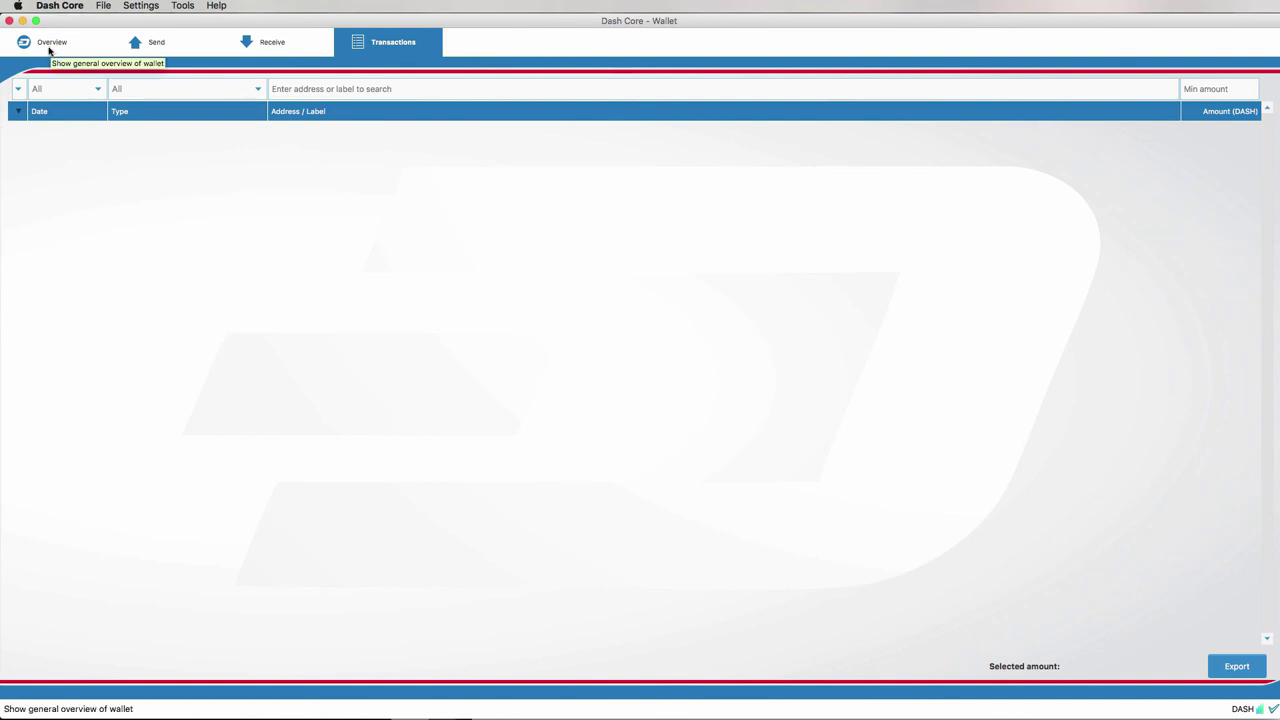
click(49, 45)
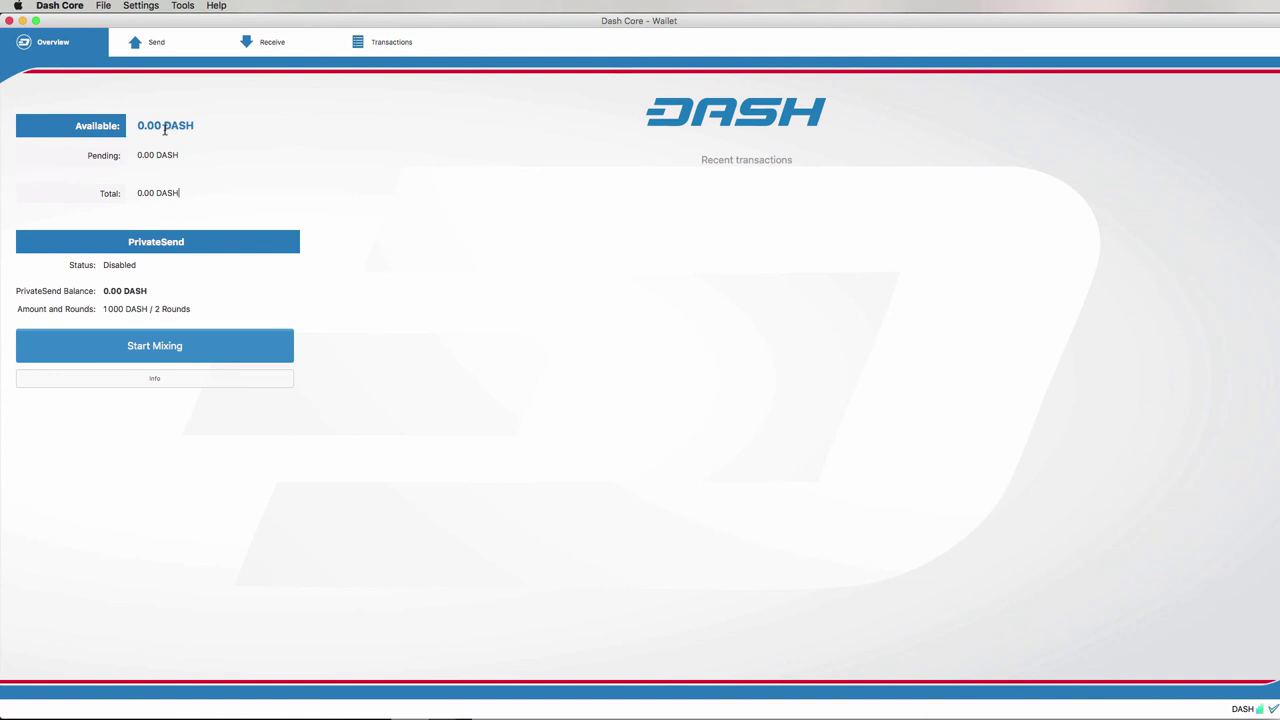
mouse_move(161, 129)
mouse_move(176, 157)
mouse_move(196, 308)
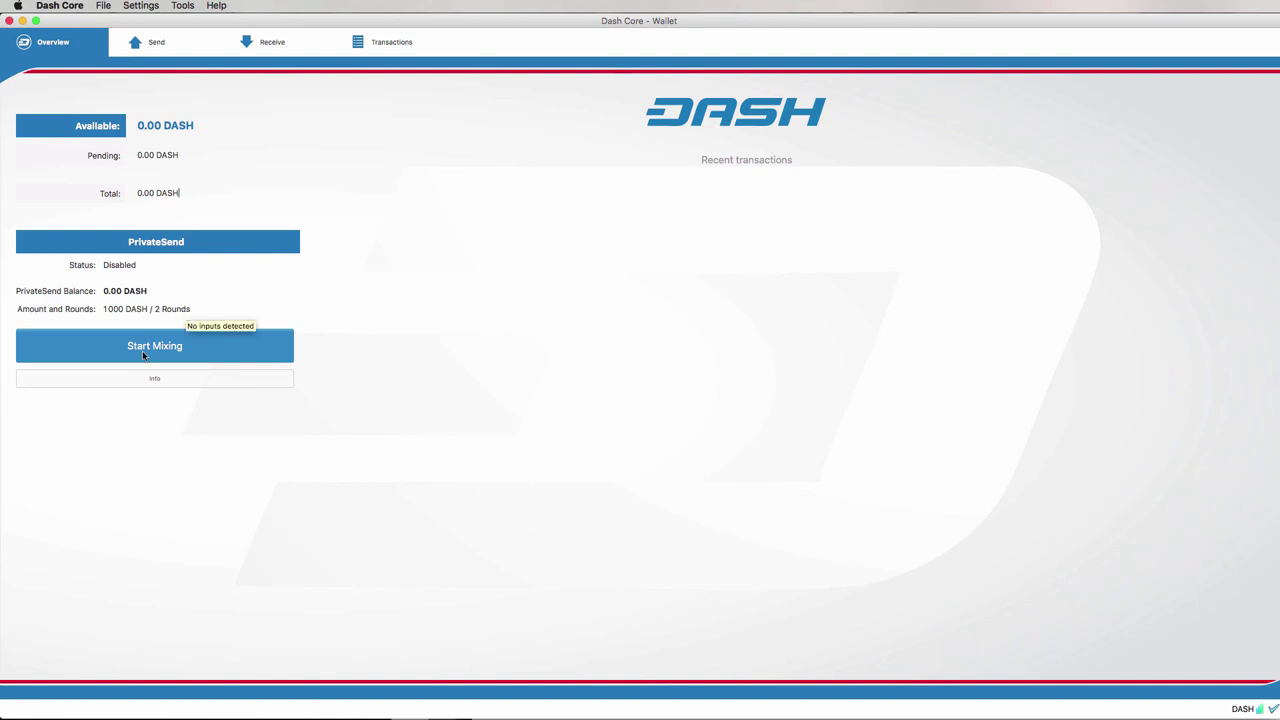
click(191, 384)
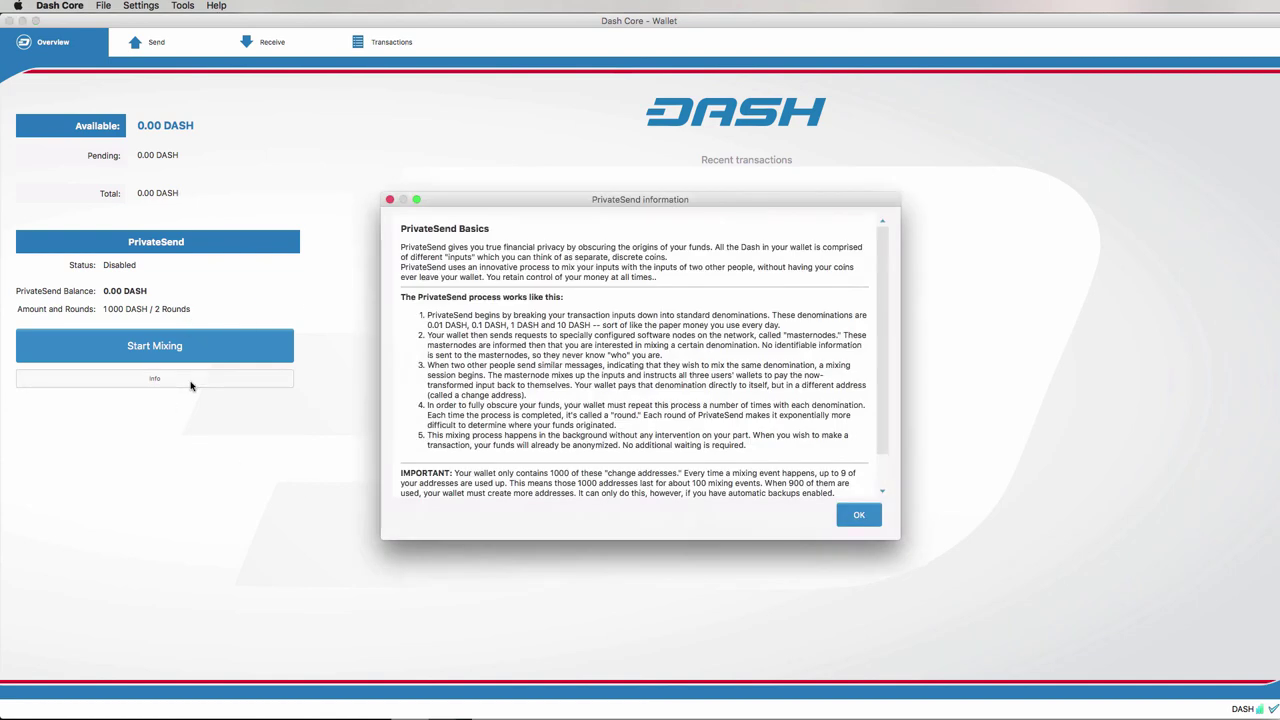
scroll(662, 301, down, 2)
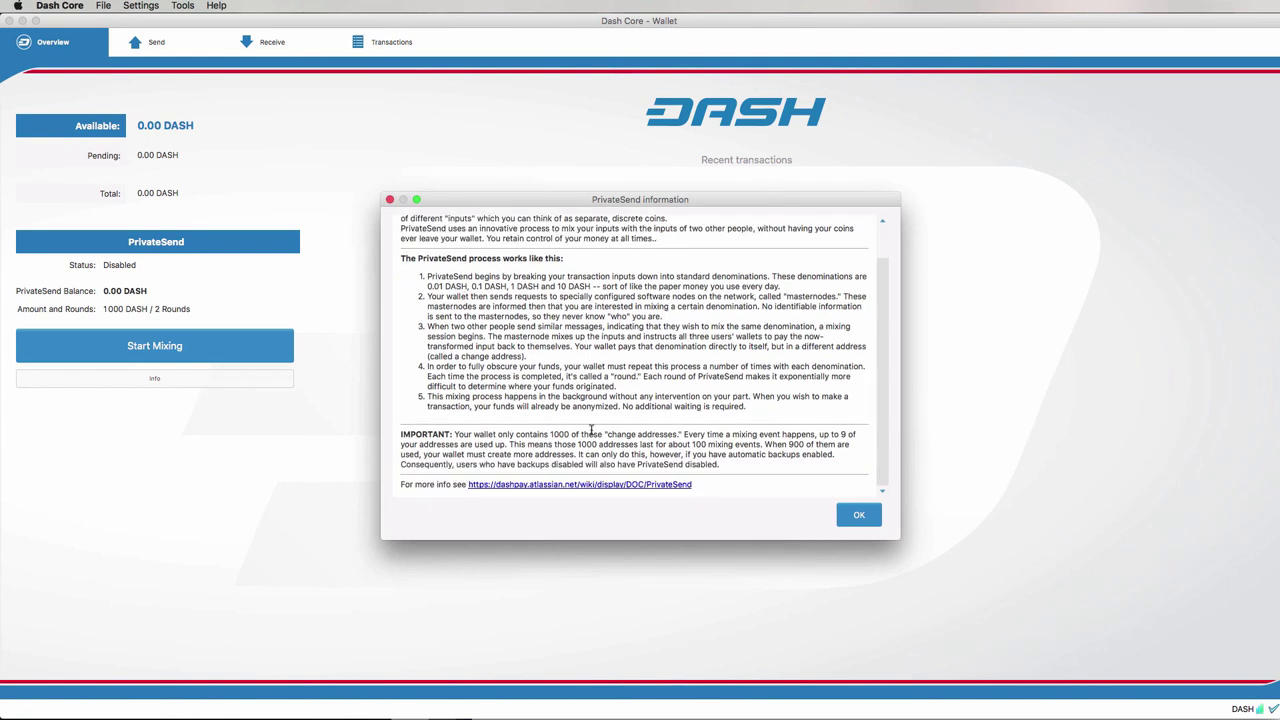
scroll(880, 480, up, 3)
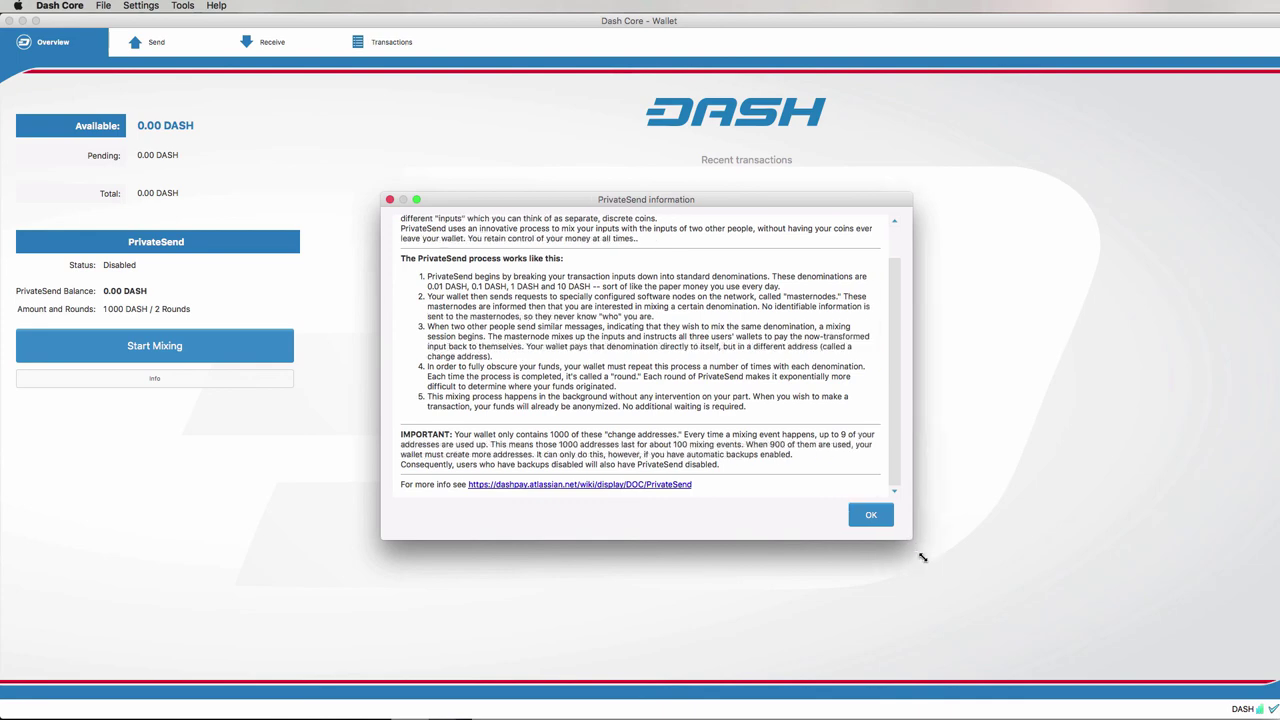
click(858, 514)
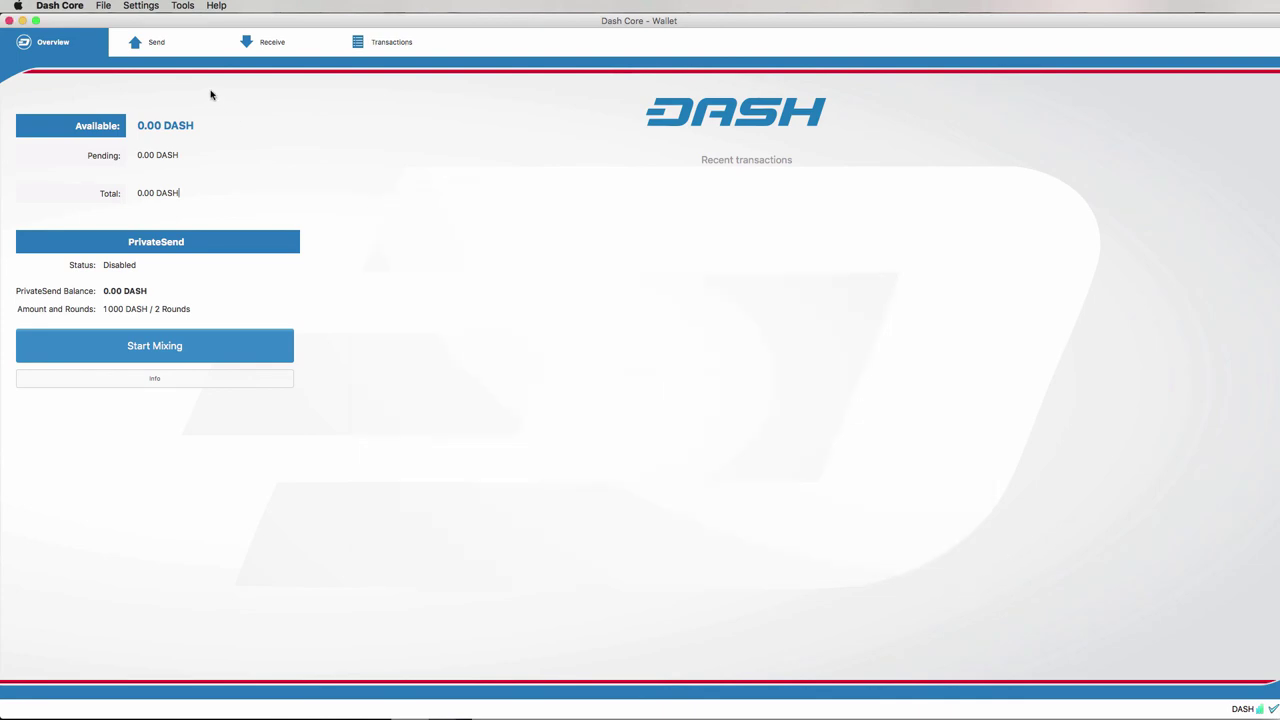
On the Send page, label the payment 'Bitcart.io July 20'
click(150, 45)
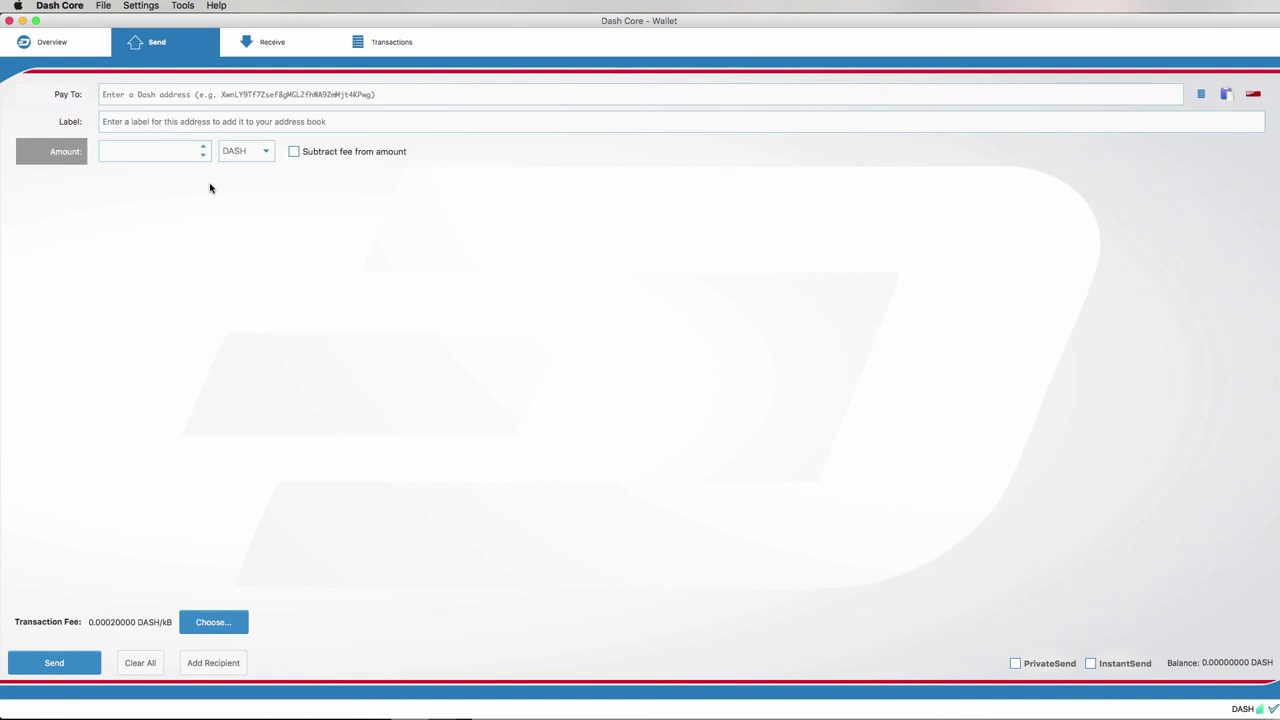
click(159, 97)
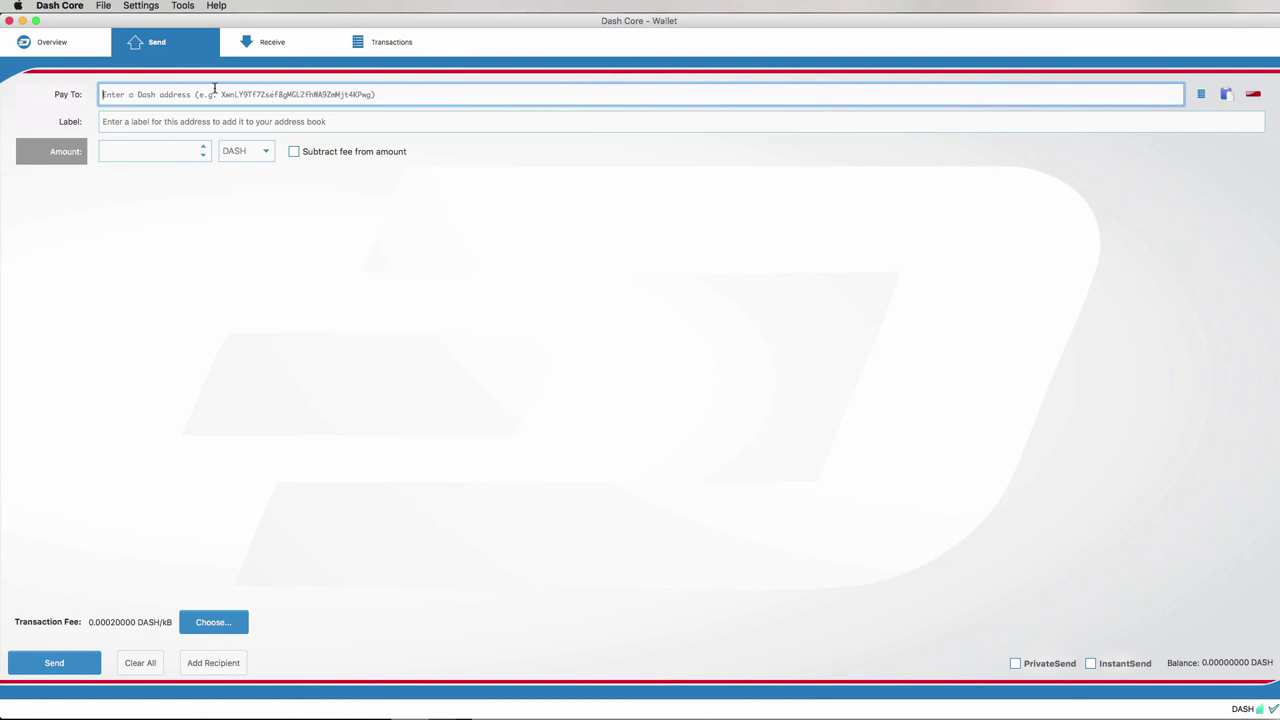
click(176, 124)
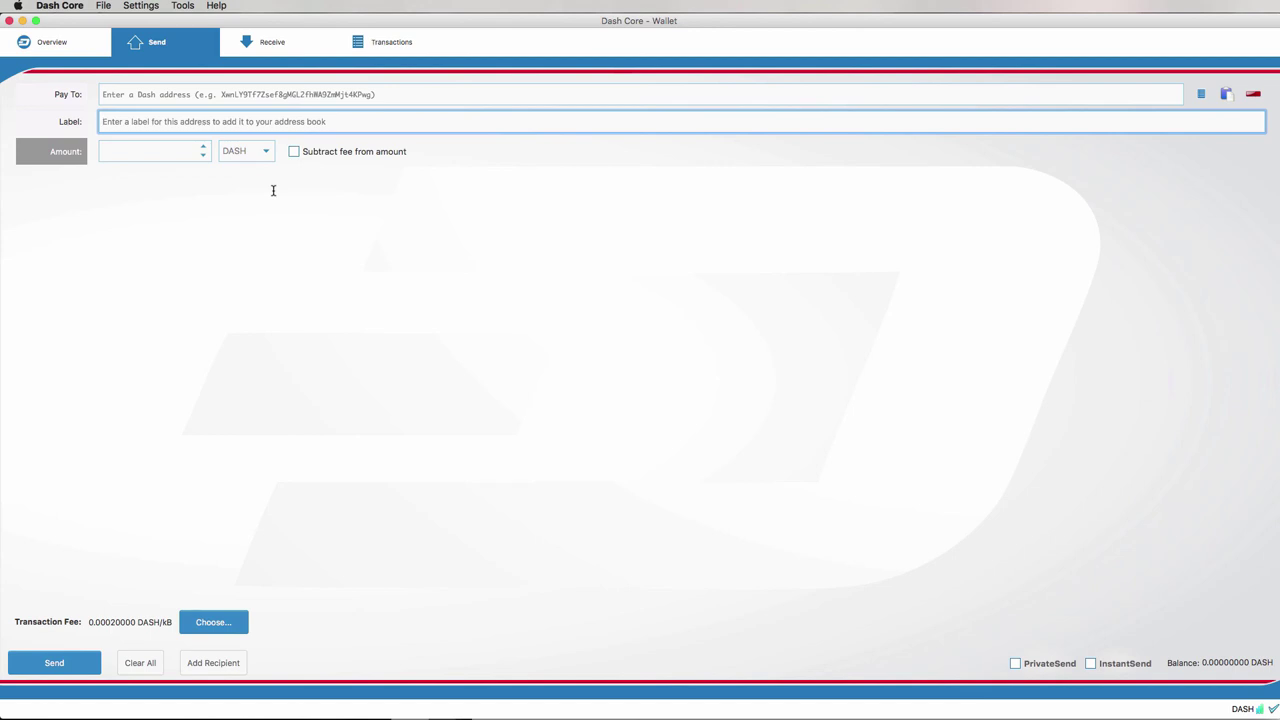
text(Bitcar)
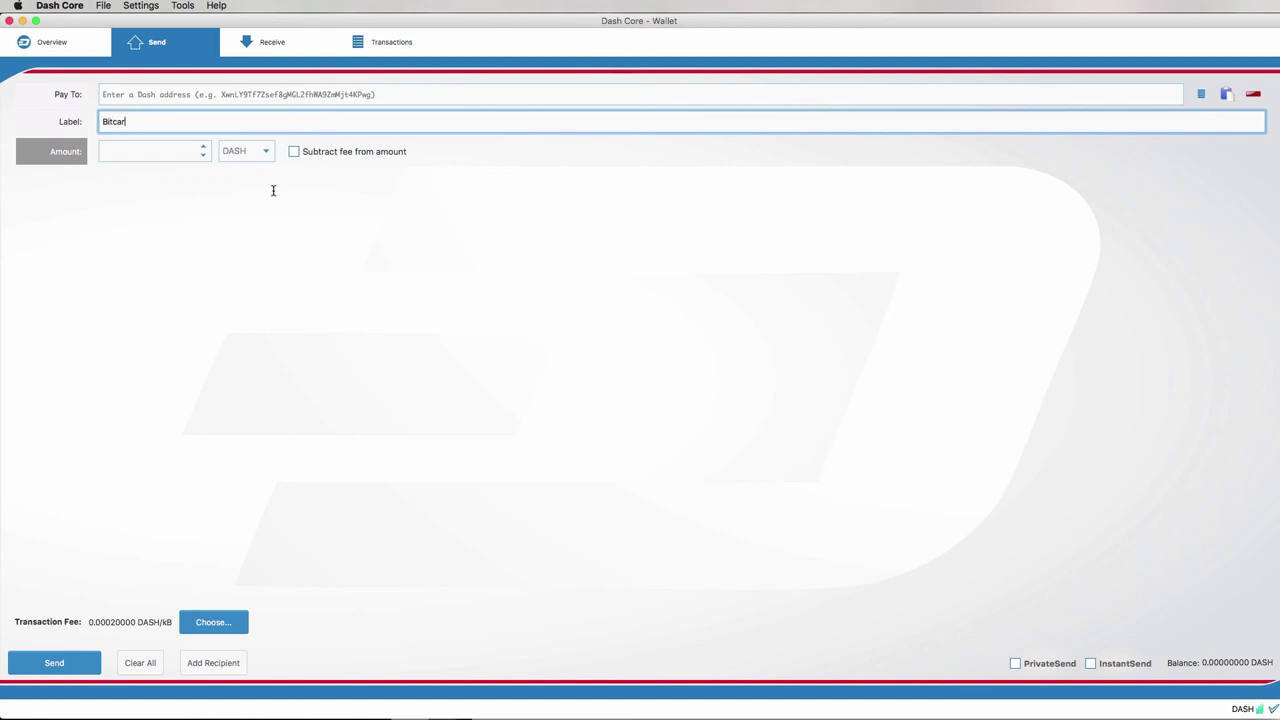
text(t.io July 20)
For the 0.12 DASH amount, toggle 'Subtract fee from amount' and InstantSend on, then off
click(174, 160)
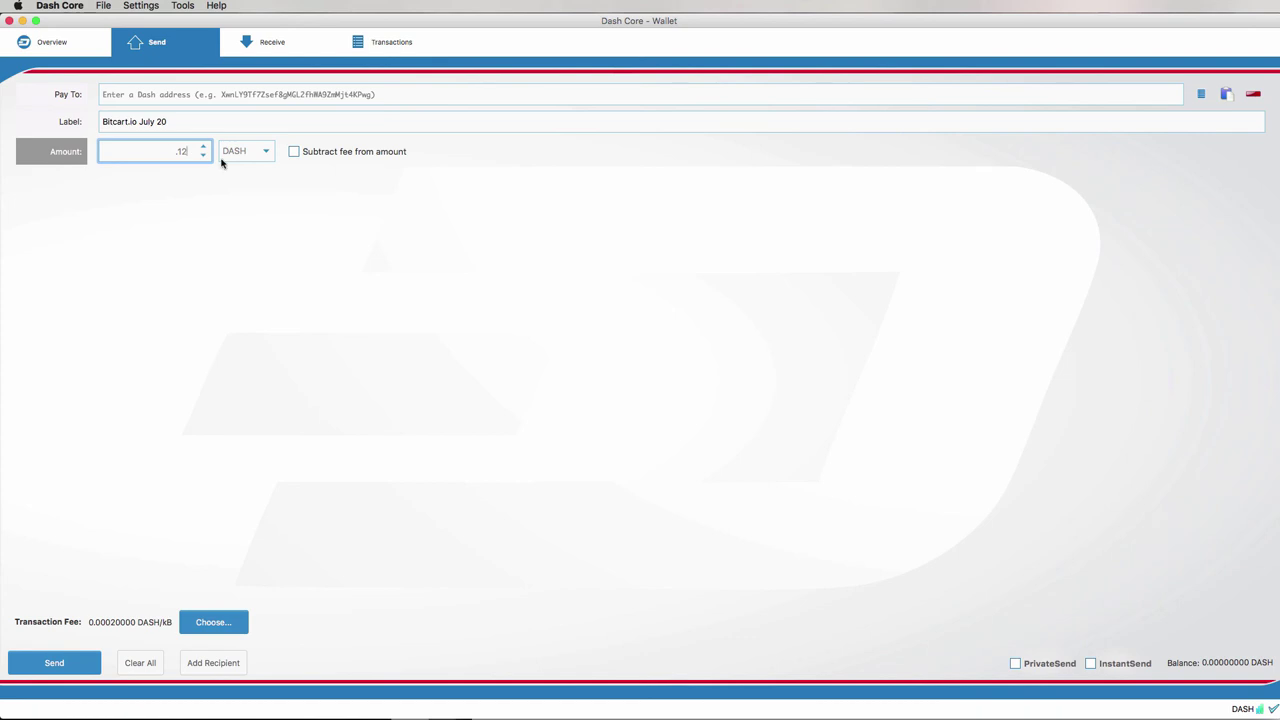
click(313, 153)
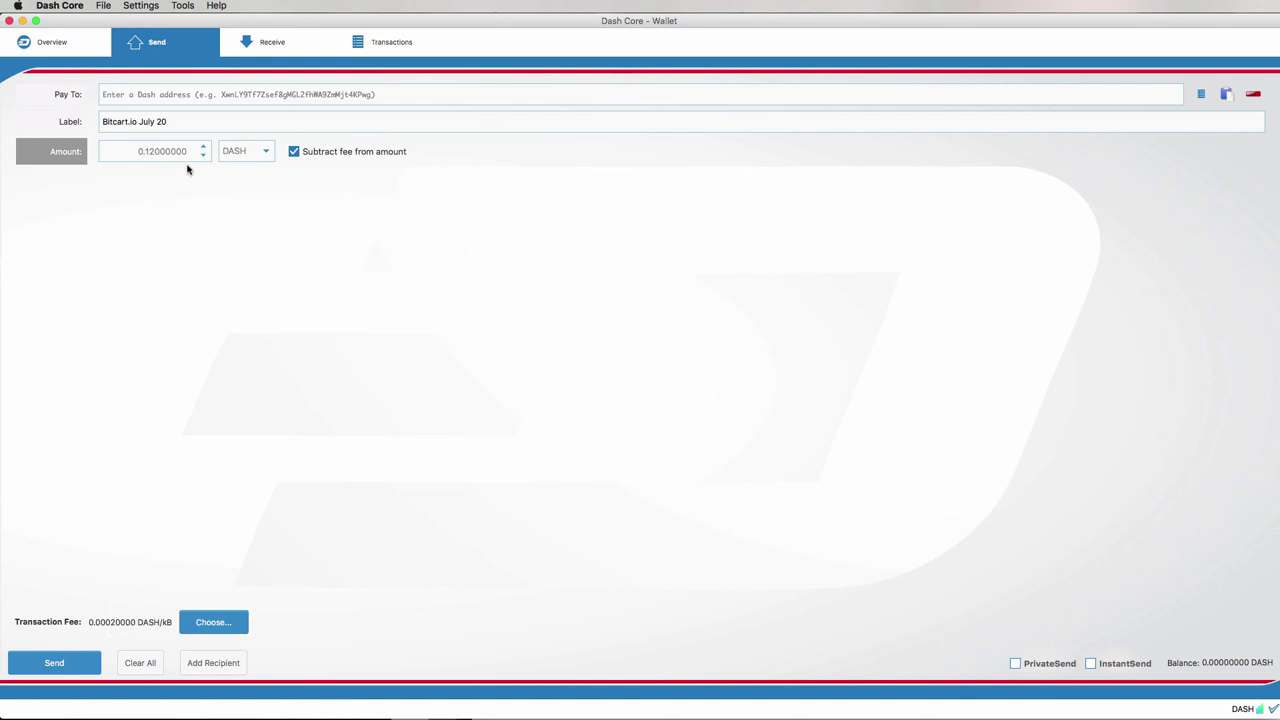
click(322, 155)
click(1095, 664)
click(1092, 664)
On the Receive page, enter label 'Sister payment', amount .12 and message 'Please pay me back $50 worth of Dash'
click(264, 54)
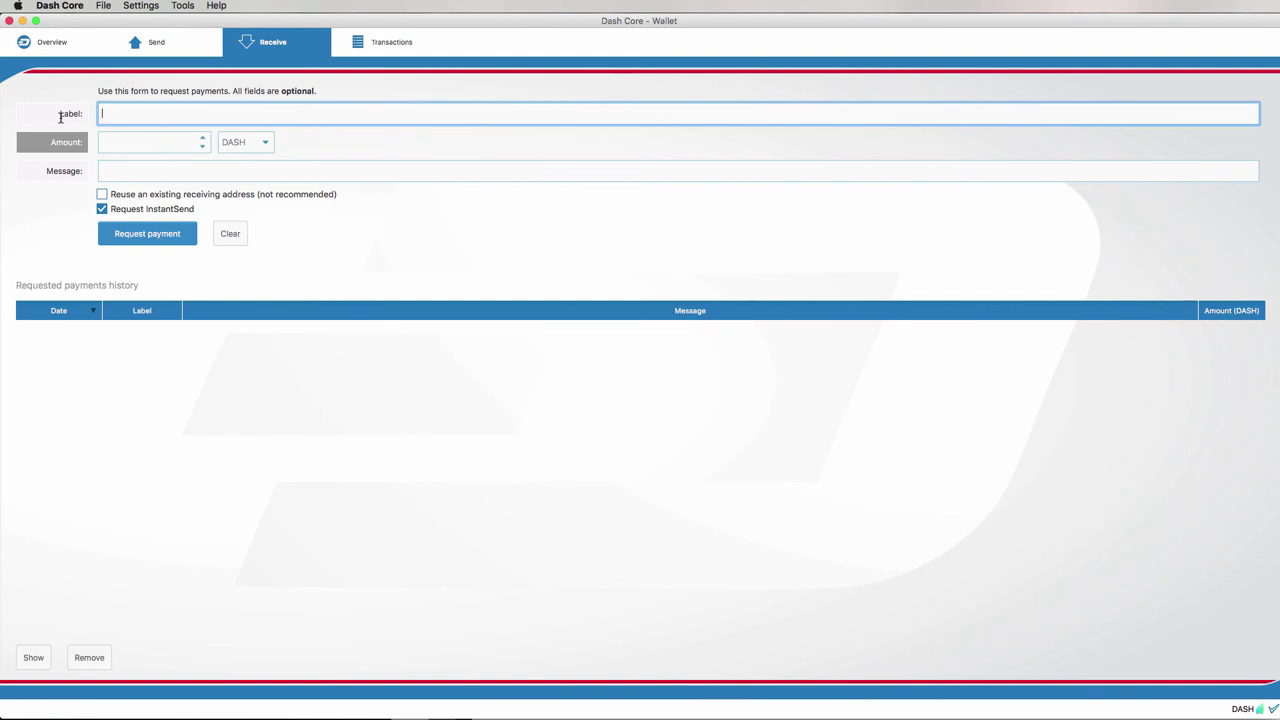
text(Sister payment)
click(160, 146)
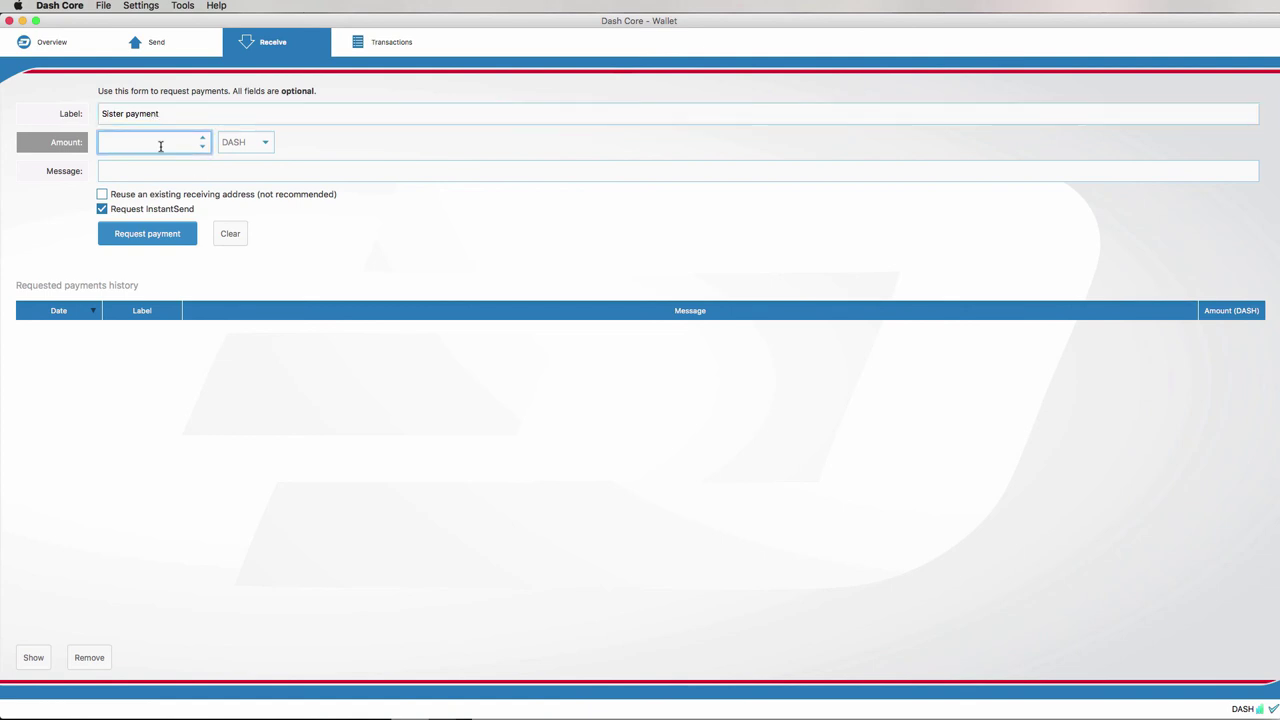
text(.12)
click(139, 168)
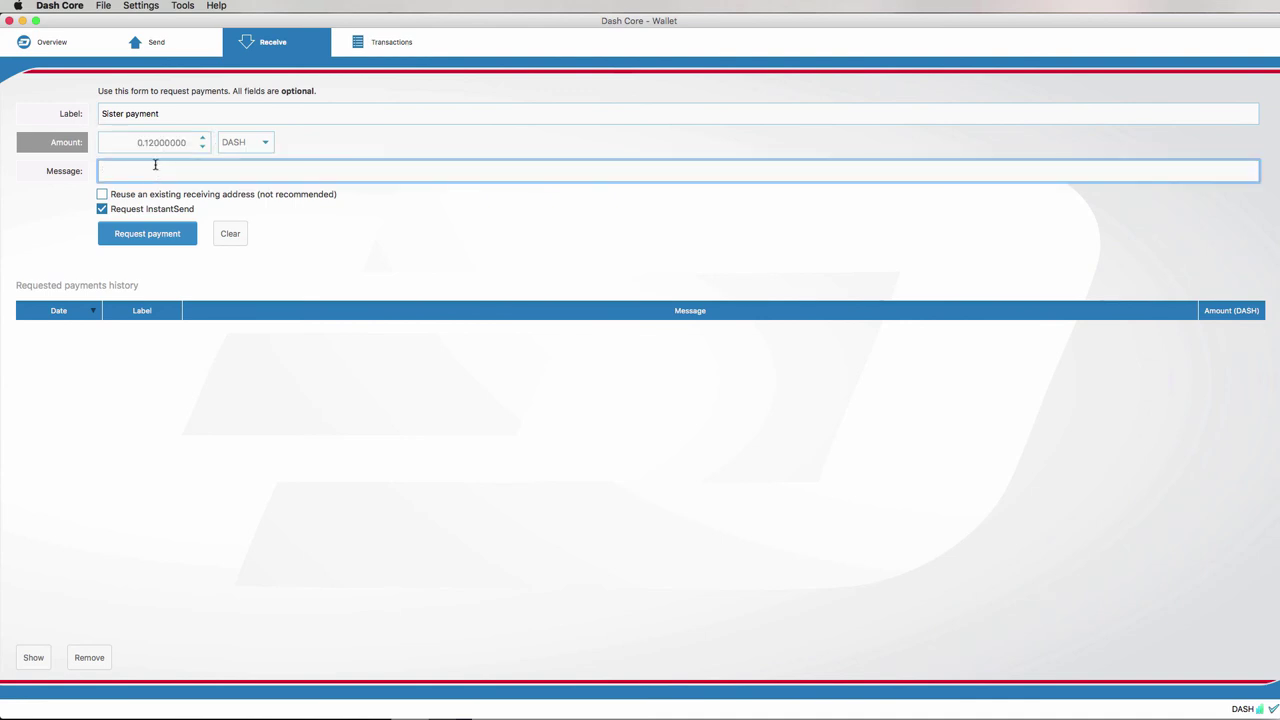
text(Please pa)
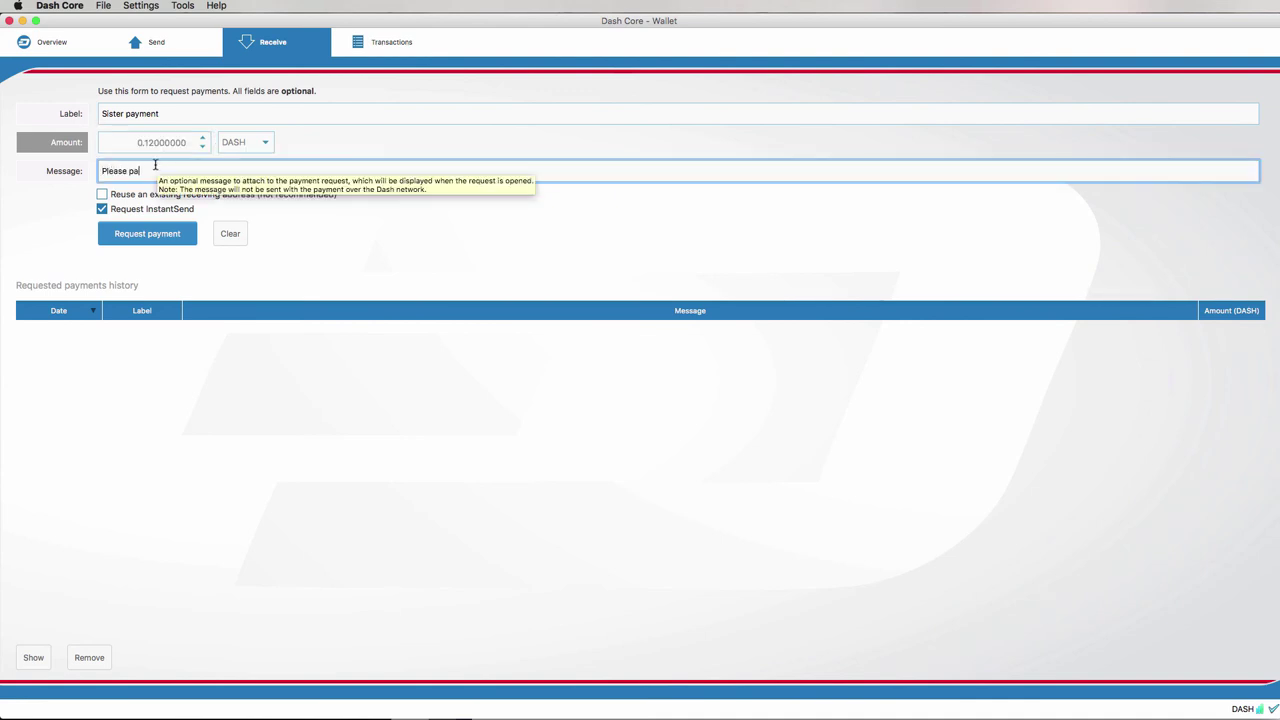
text(y me back $50 worth of Dash)
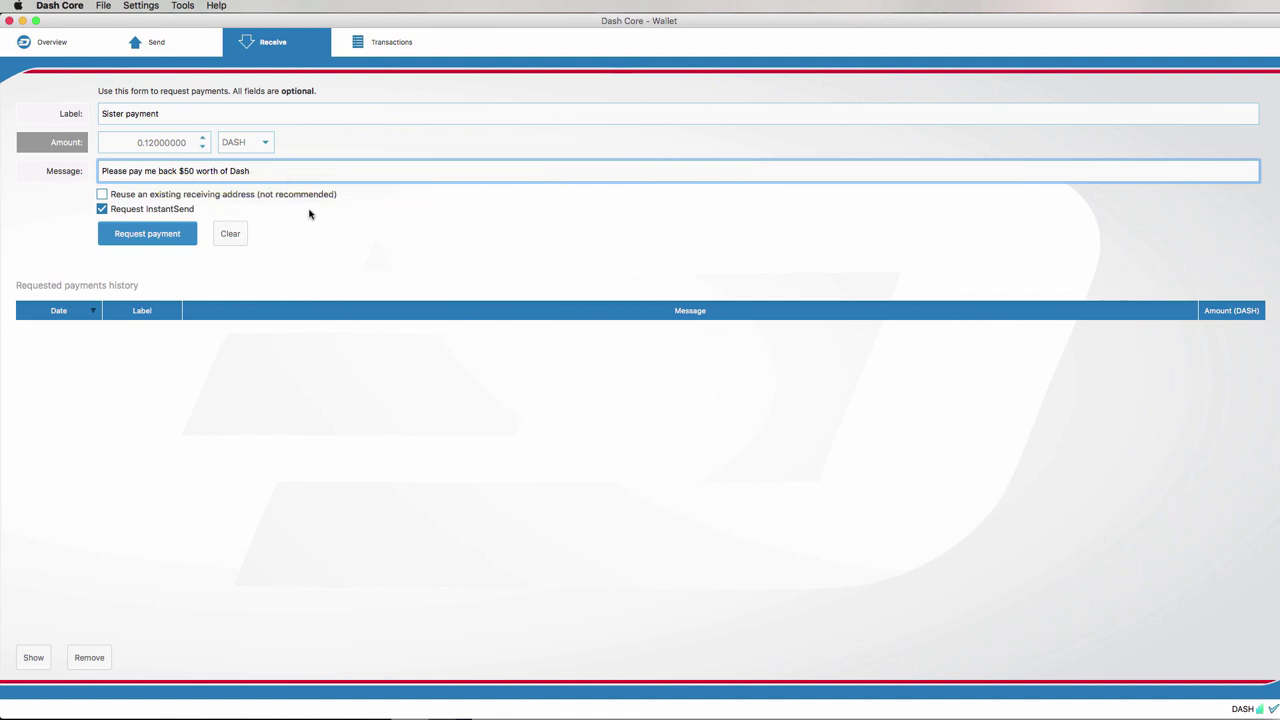
Create the payment request, review its address and InstantSend details, then close the QR window
click(153, 236)
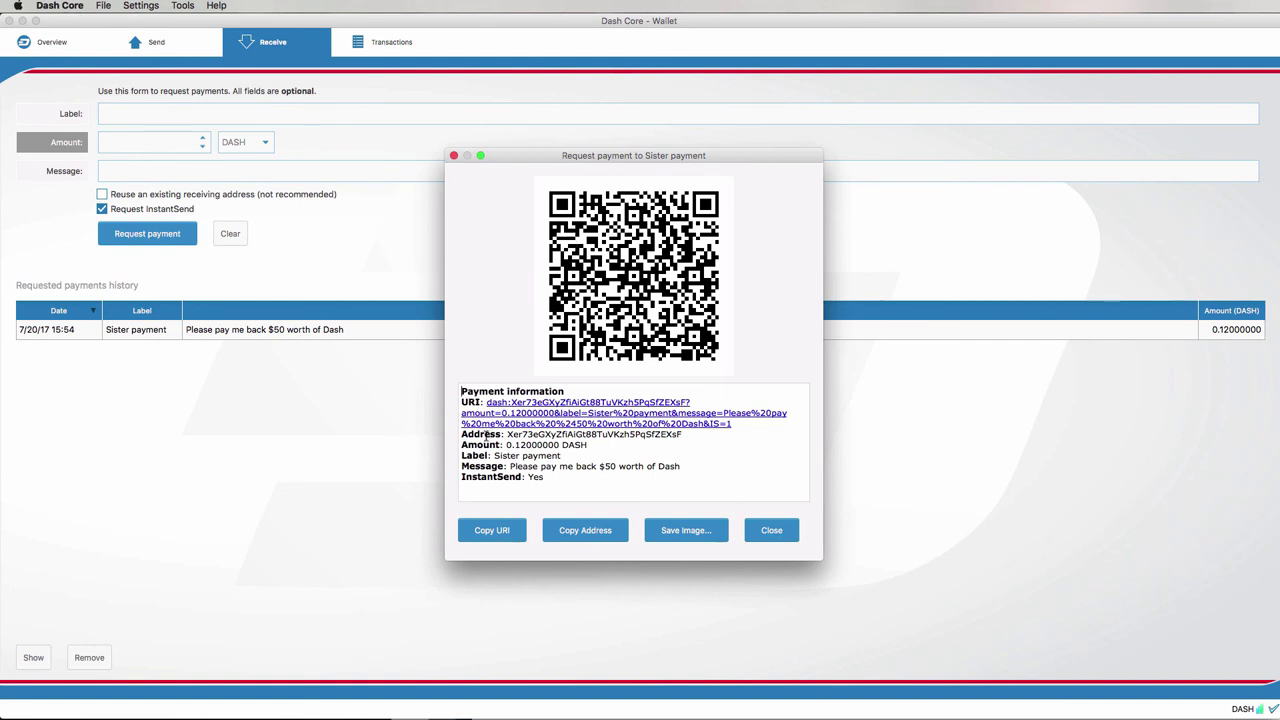
drag(488, 435, 686, 467)
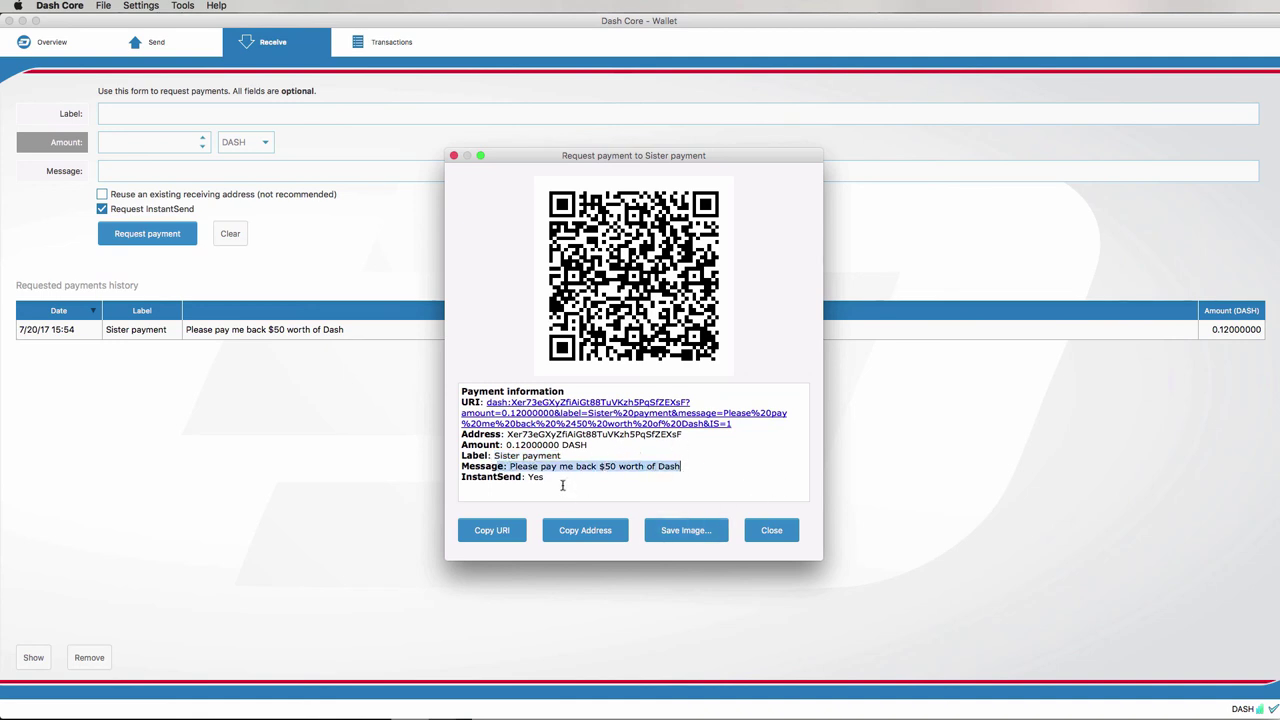
click(562, 486)
drag(525, 476, 563, 485)
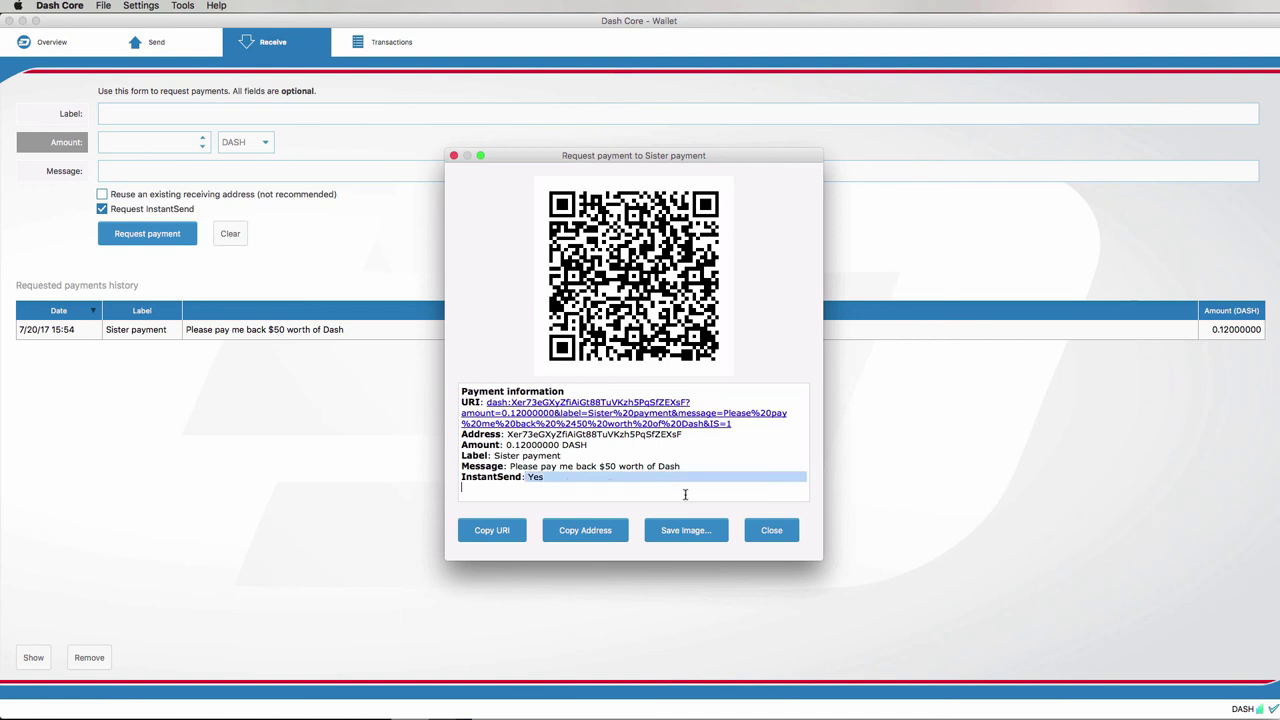
click(787, 530)
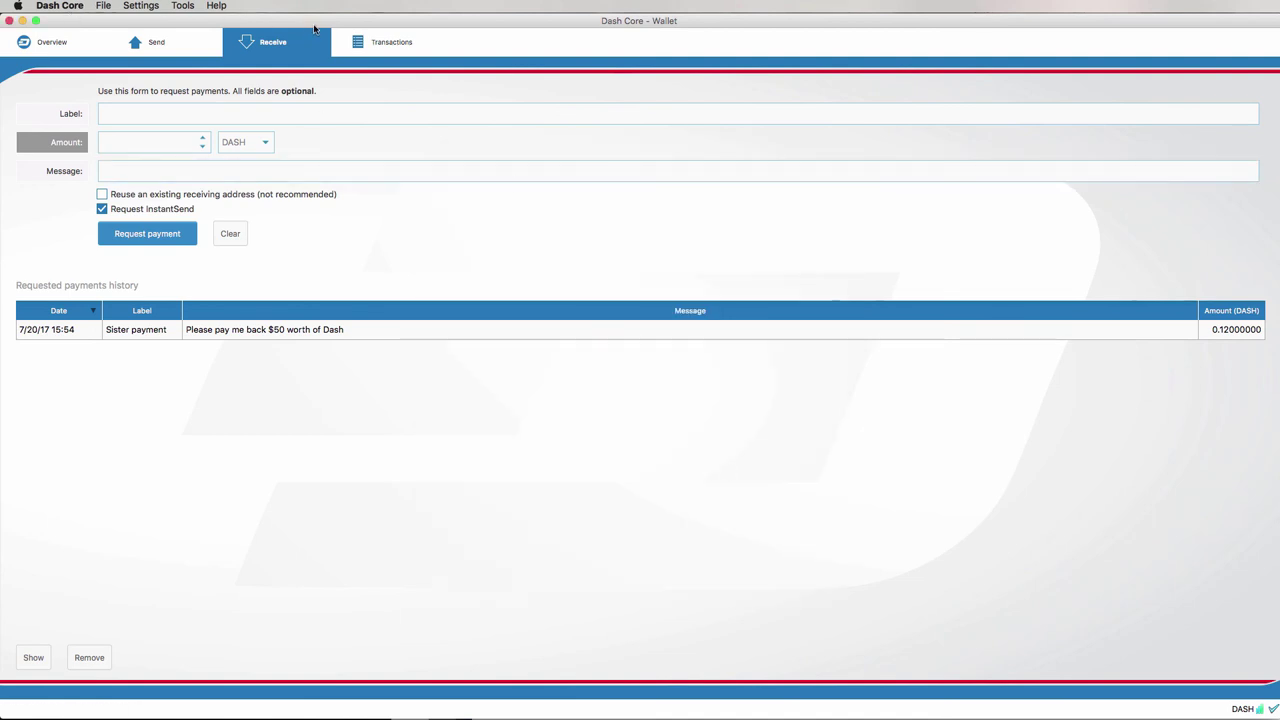
Switch to the Transactions page
click(388, 42)
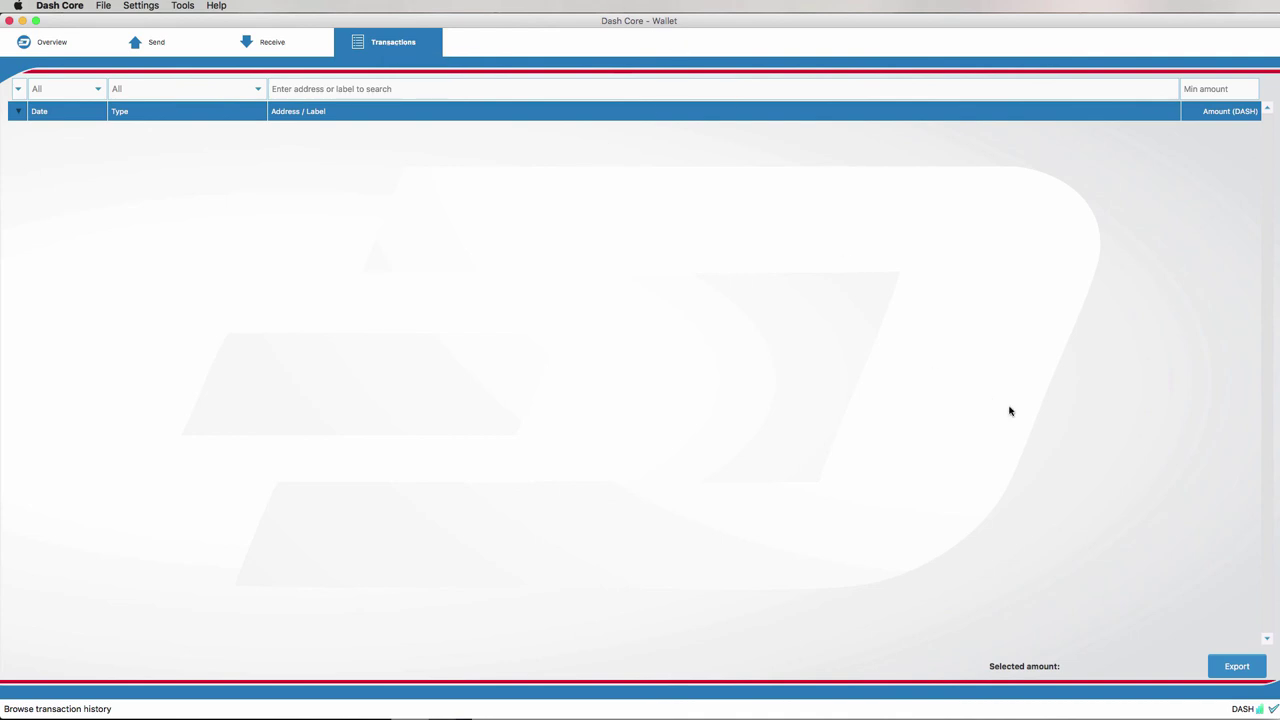
Try exporting the transaction history, then open the application menu and move to File
click(1231, 668)
click(59, 6)
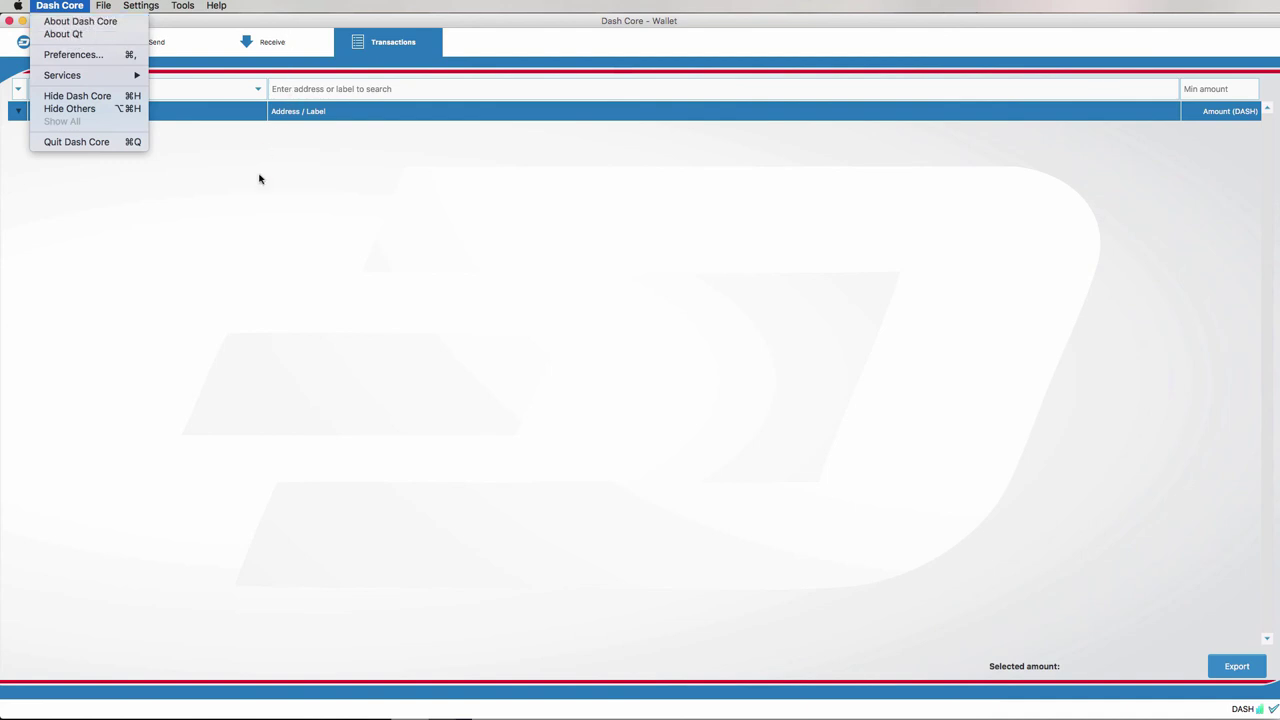
mouse_move(104, 4)
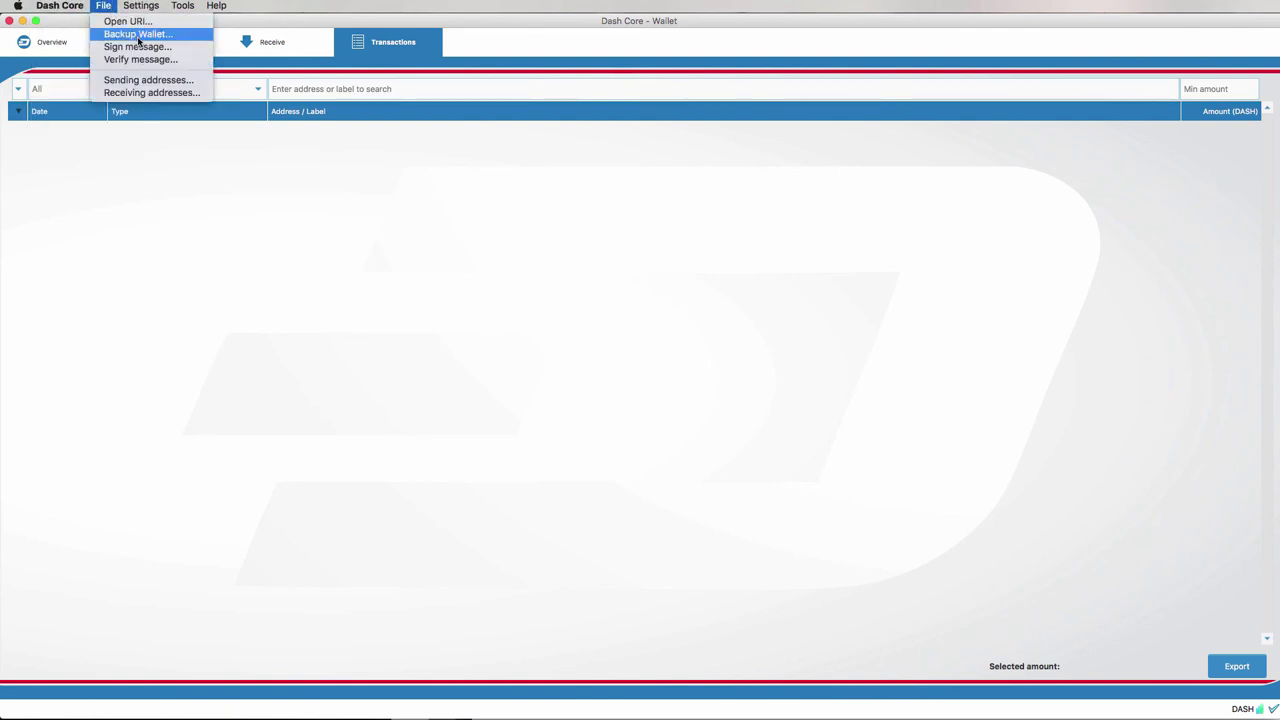
click(138, 35)
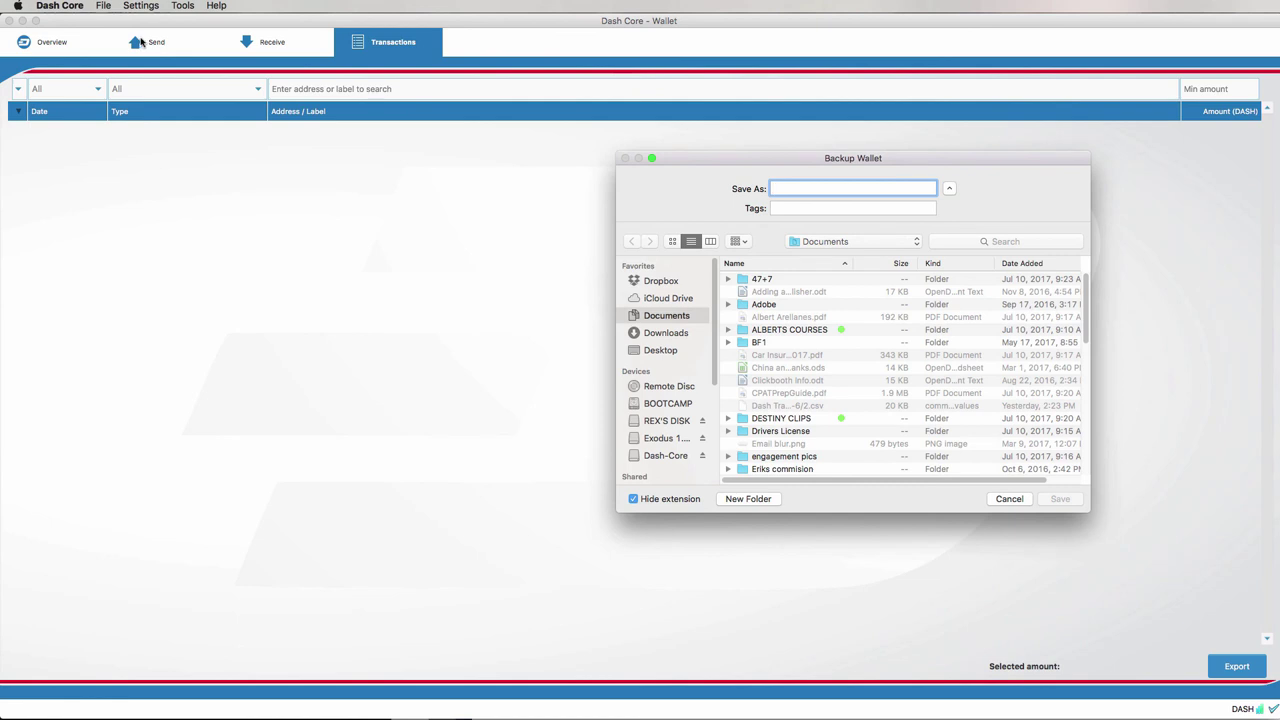
click(662, 283)
click(672, 298)
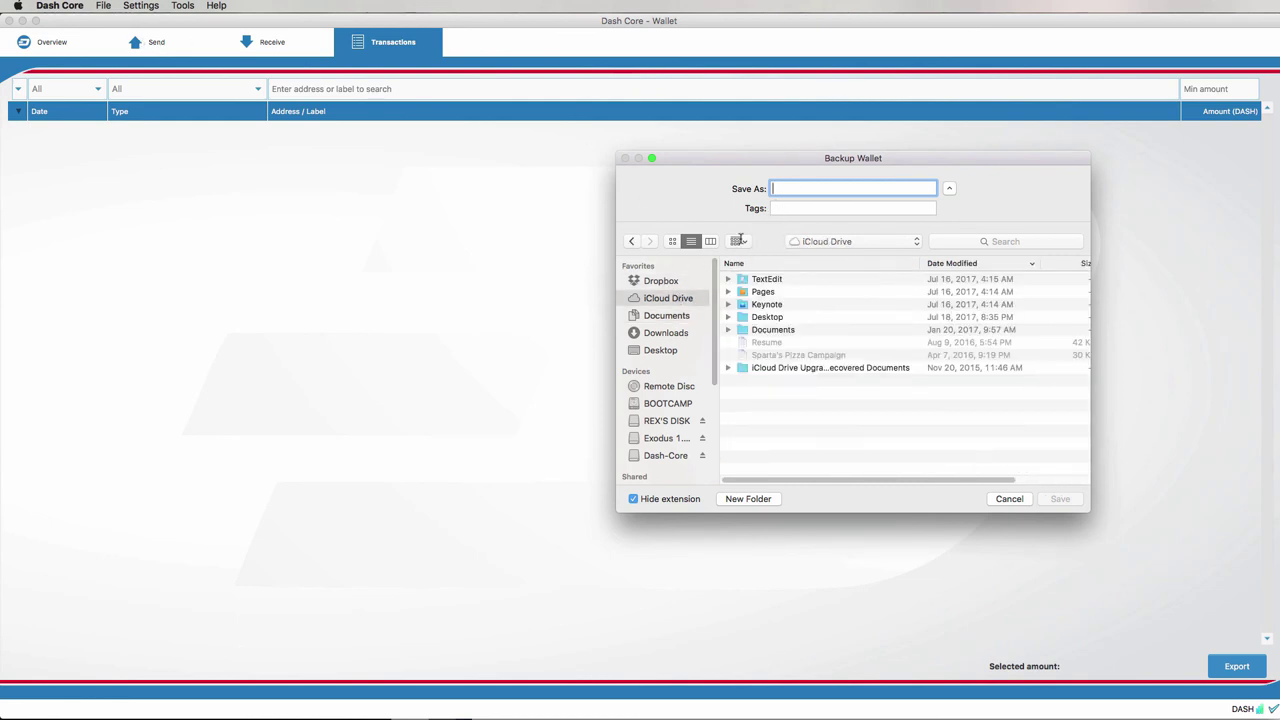
click(667, 317)
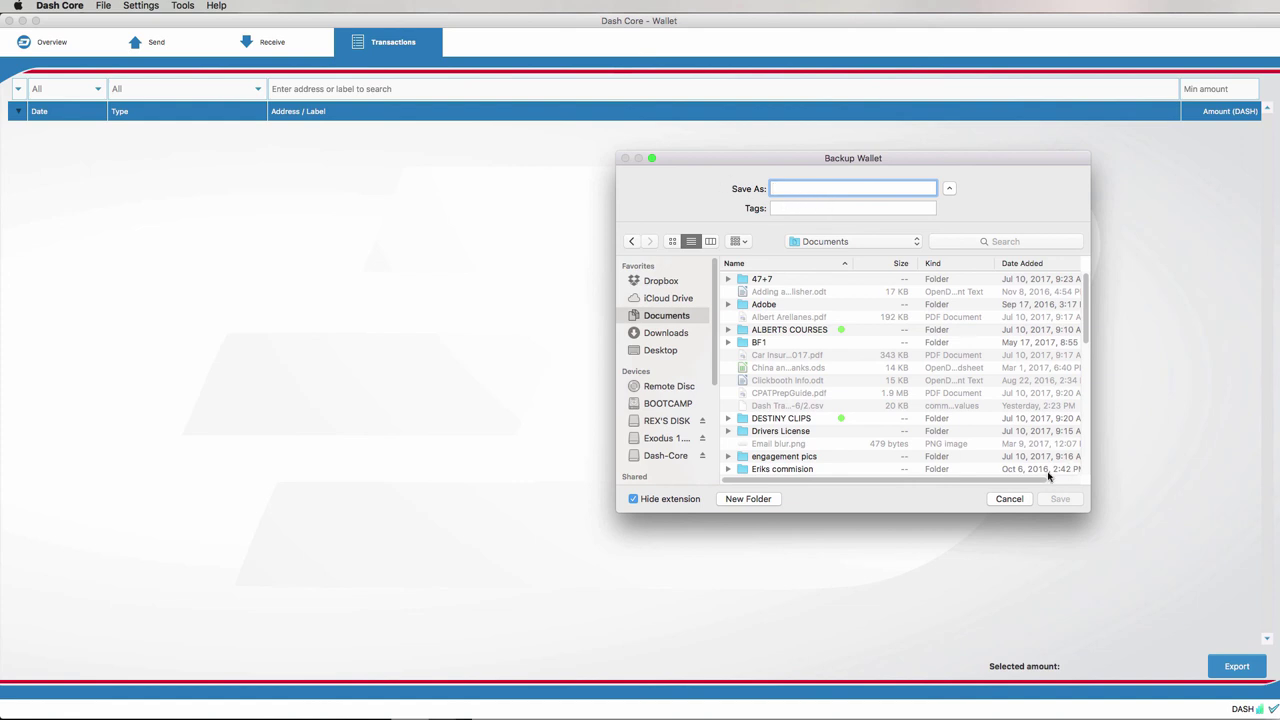
click(1011, 500)
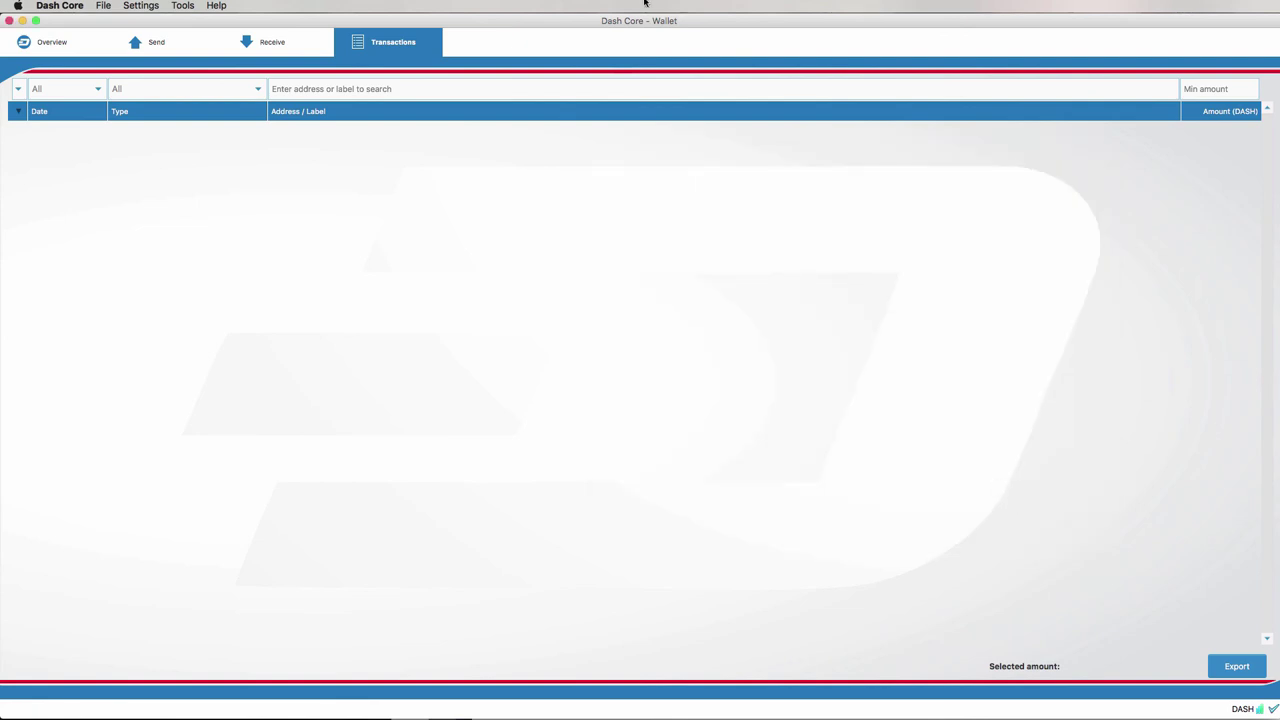
click(101, 5)
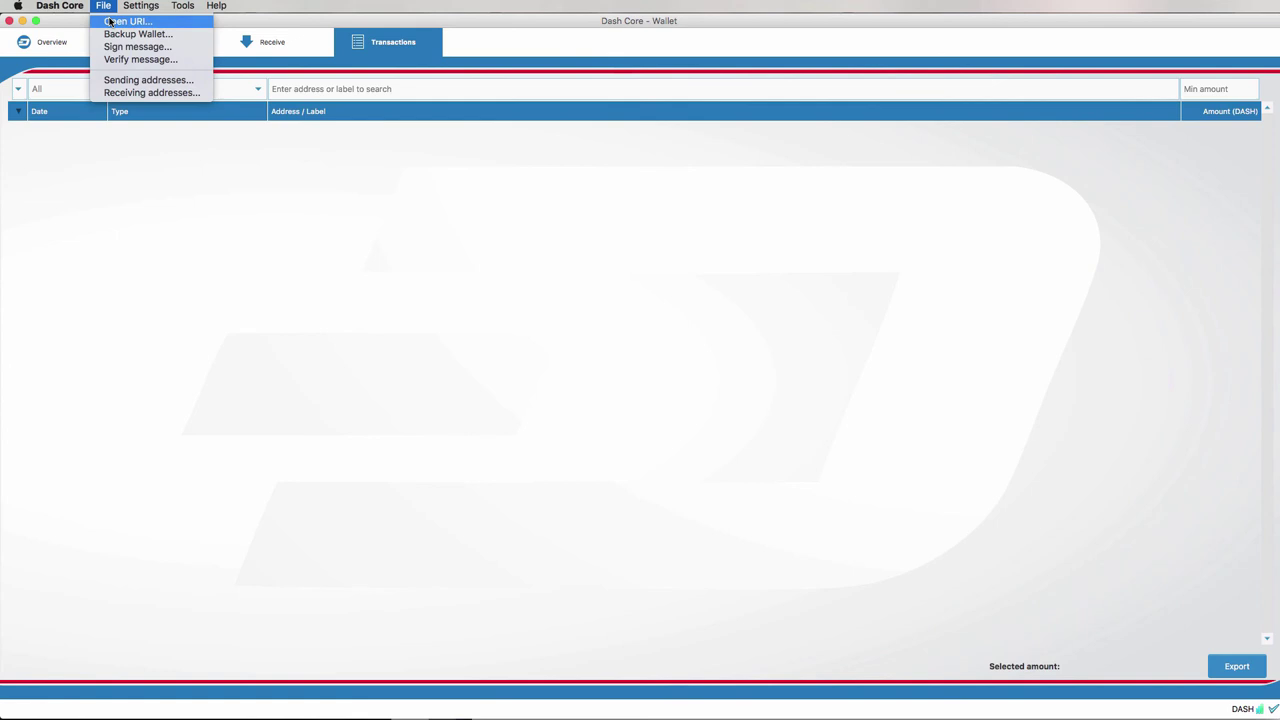
click(143, 83)
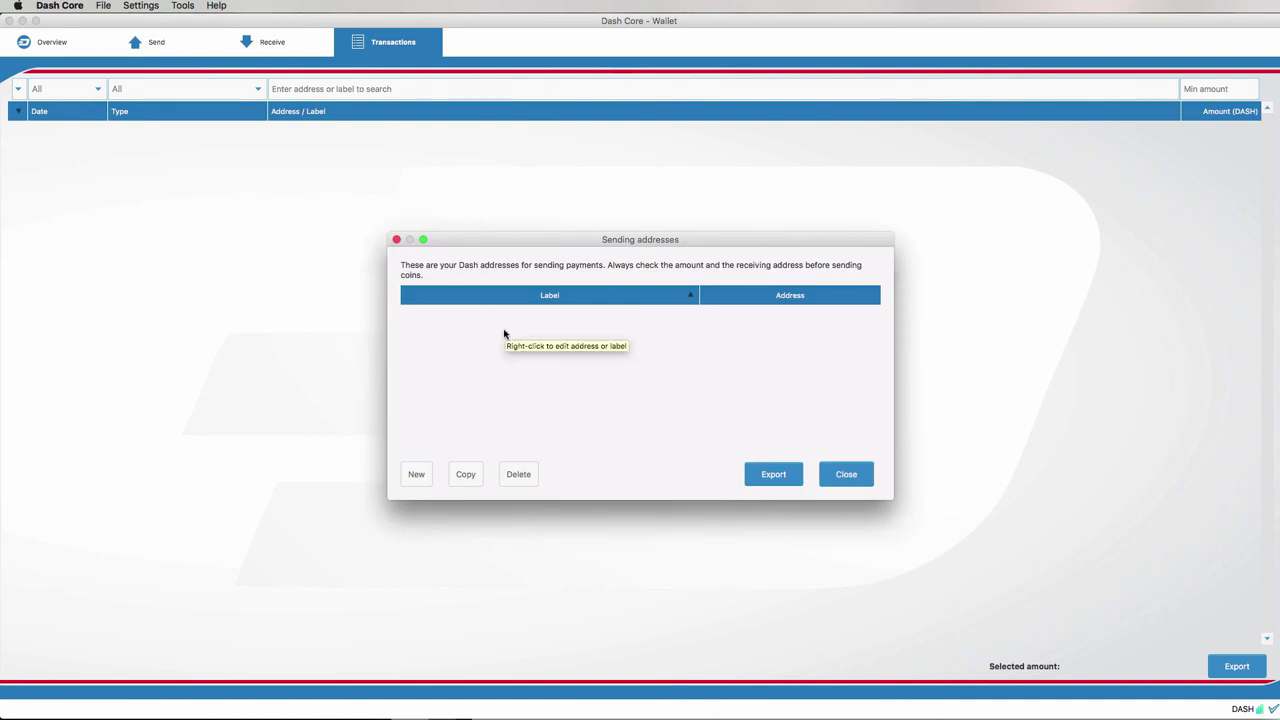
click(418, 476)
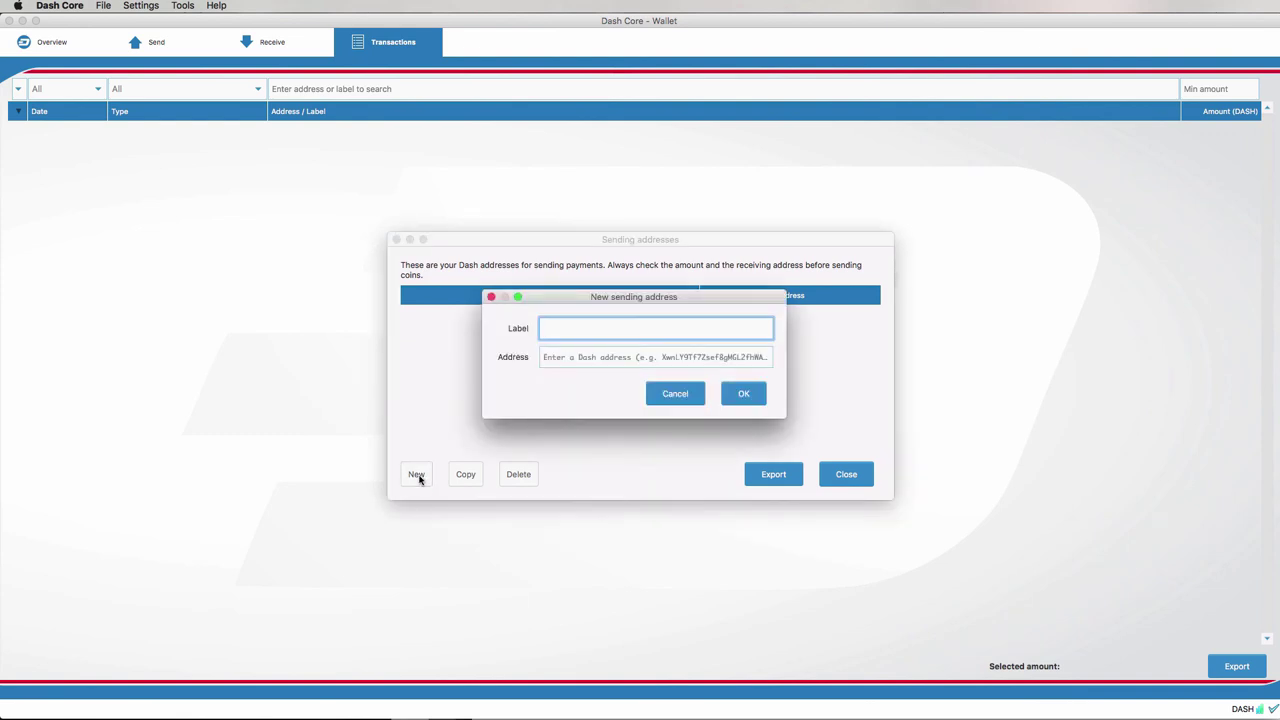
text(Udemy Example)
click(751, 394)
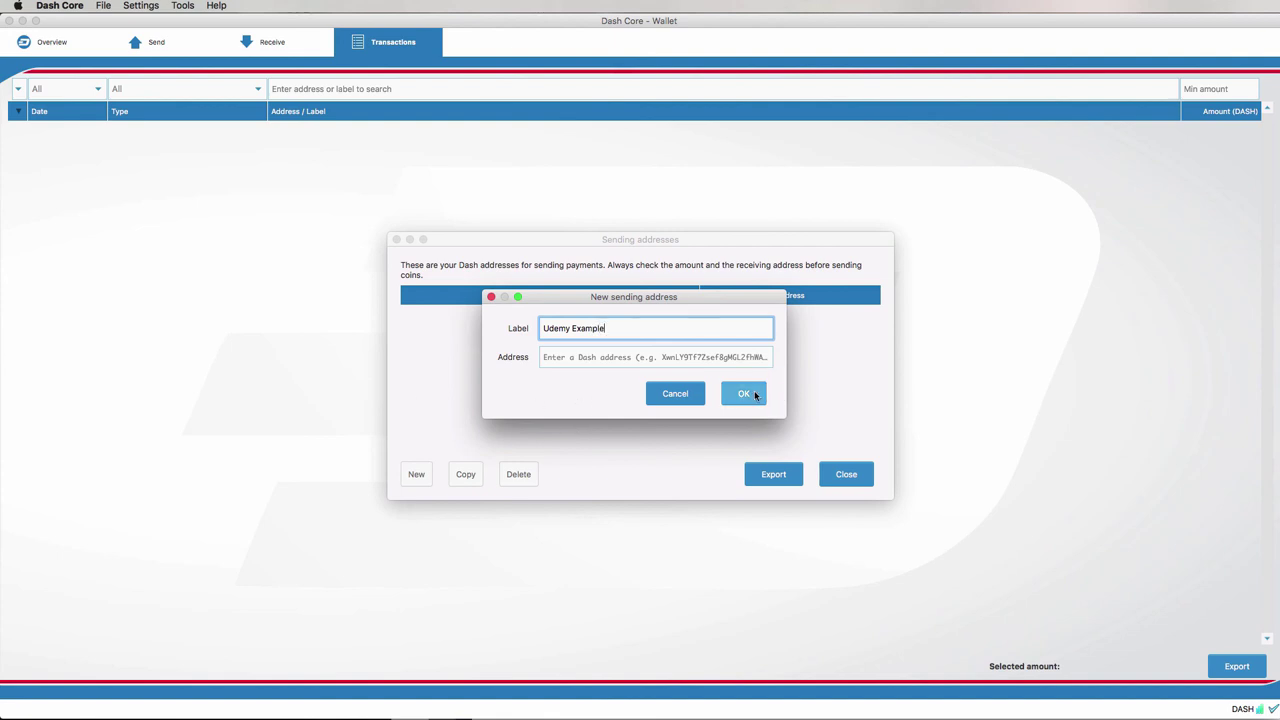
click(726, 369)
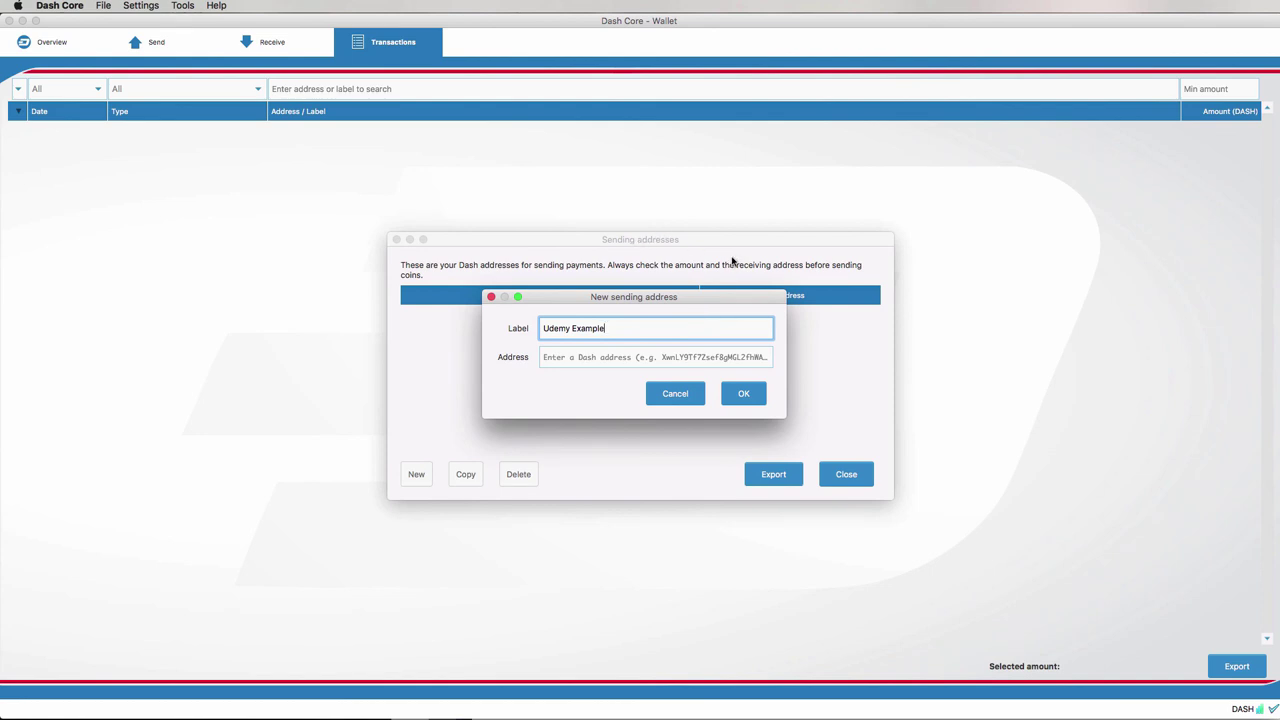
click(684, 396)
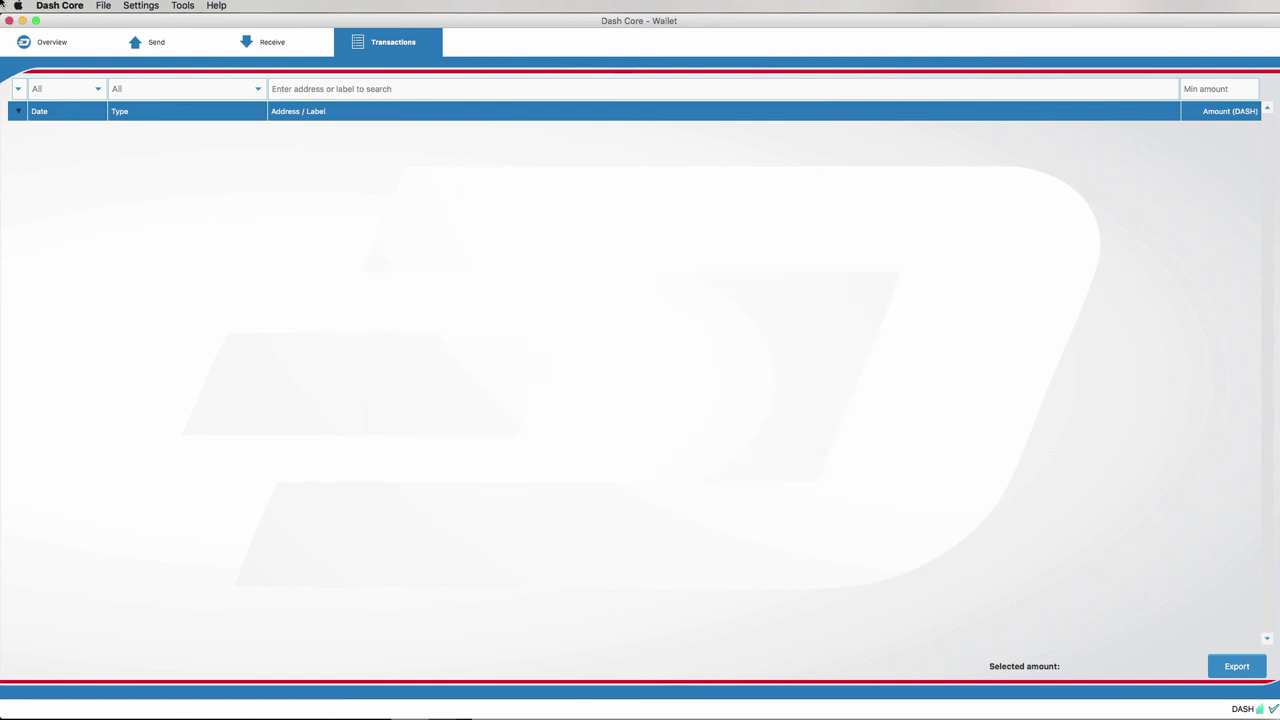
click(114, 6)
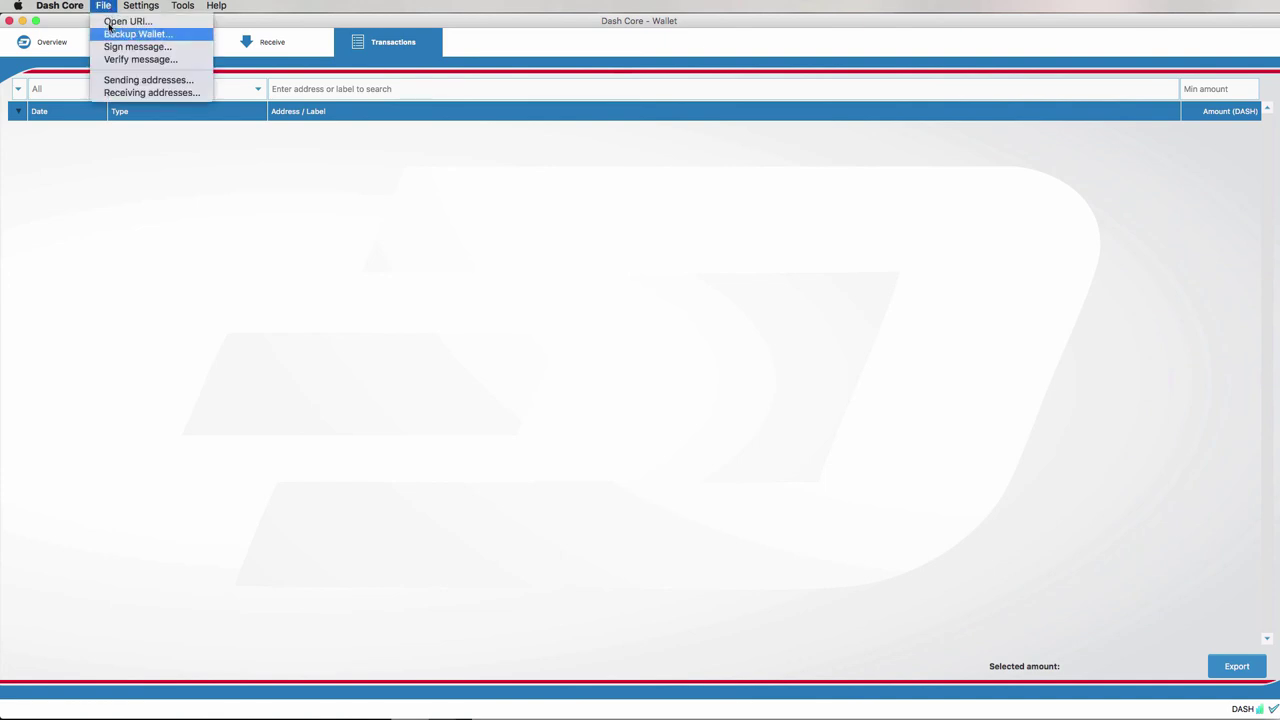
Add a receiving address labelled 'Udemy Example' and close the receiving addresses list
click(132, 93)
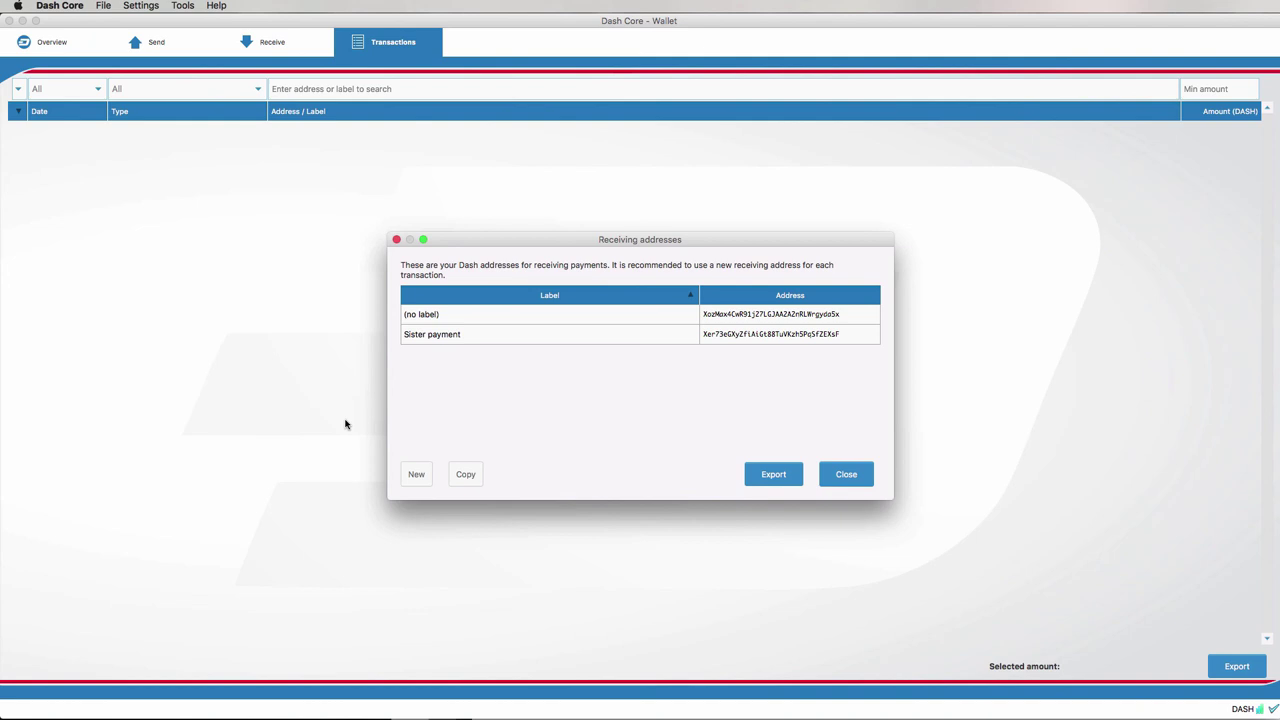
click(414, 475)
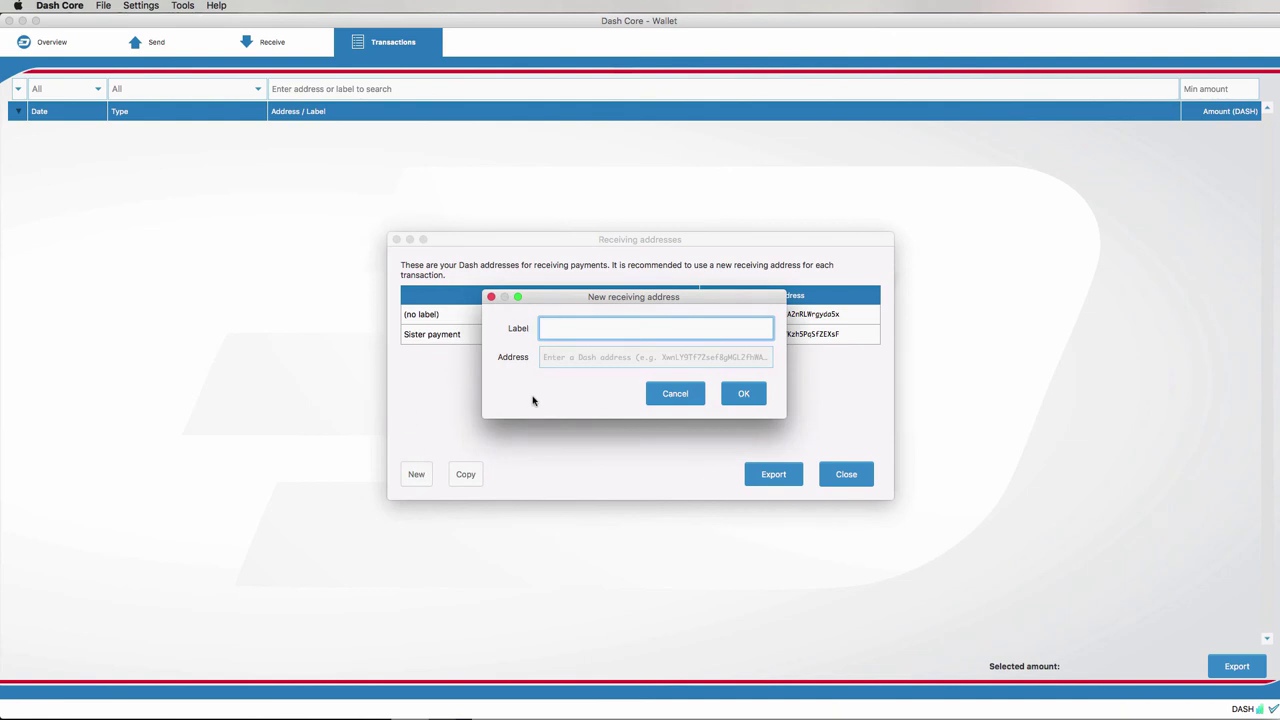
text(Udemy Example)
click(744, 392)
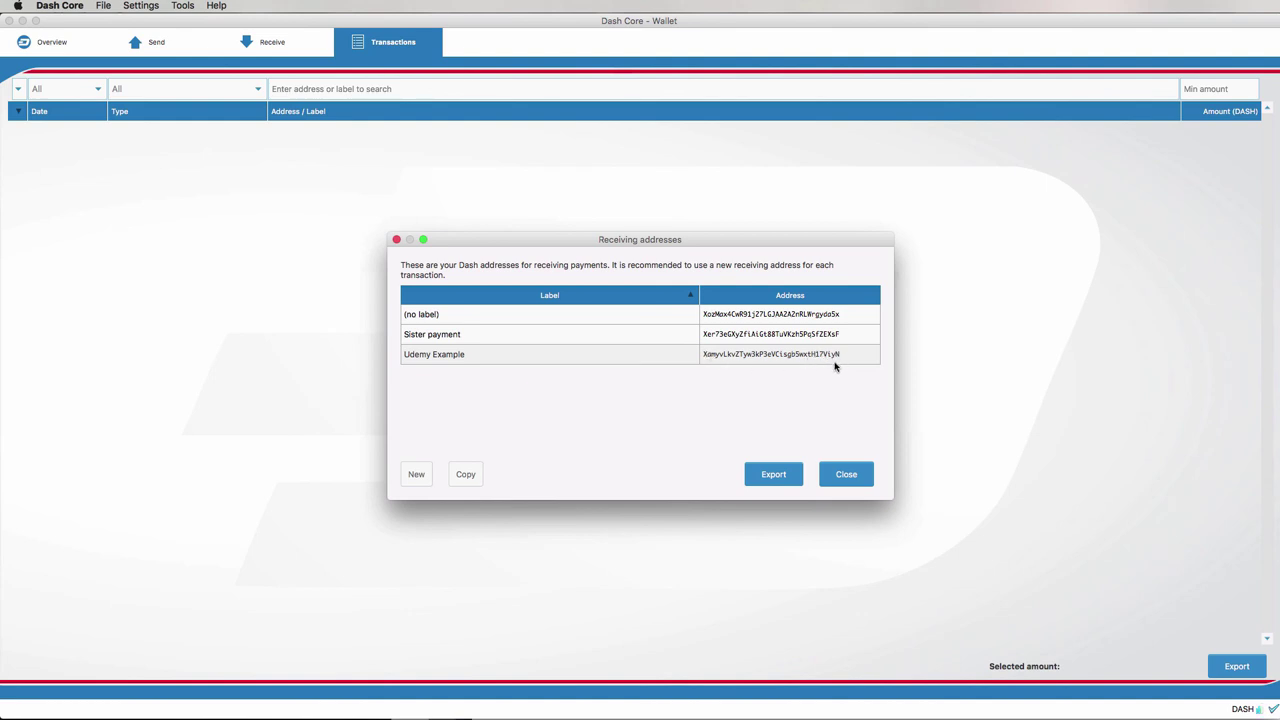
click(855, 476)
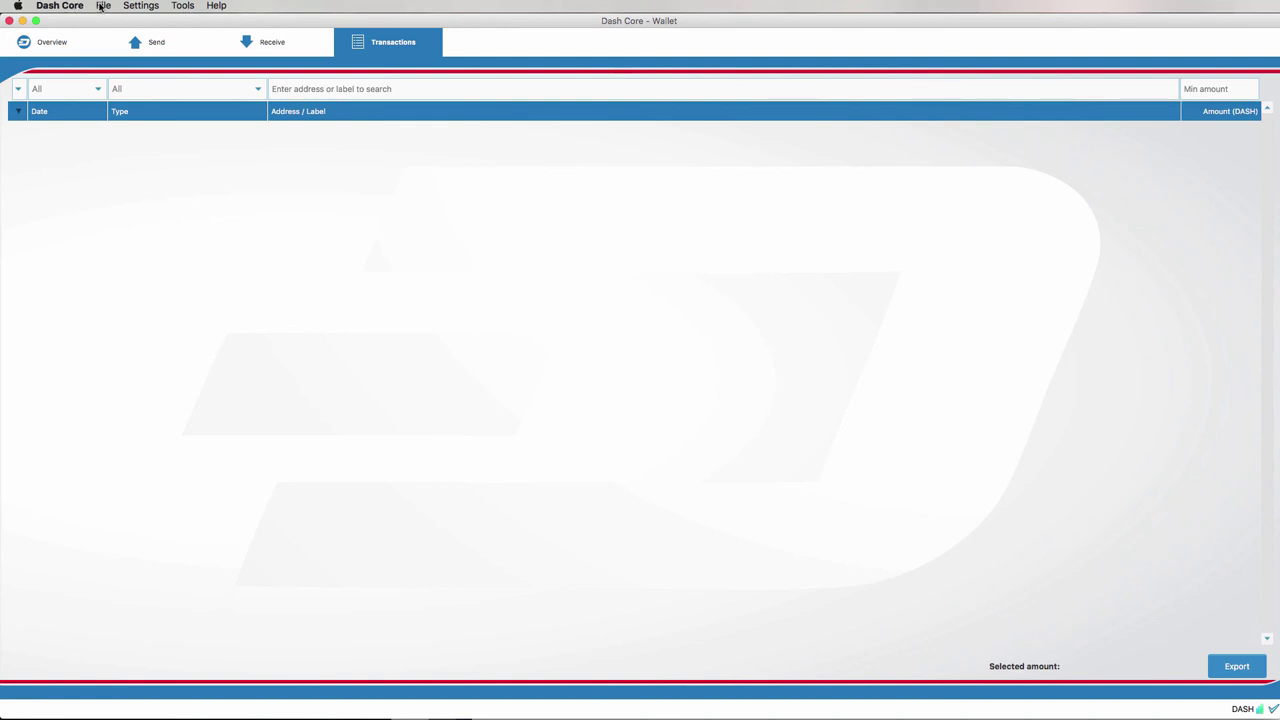
Start a new sending address labelled 'Payment for phone', entering X as the address
click(101, 6)
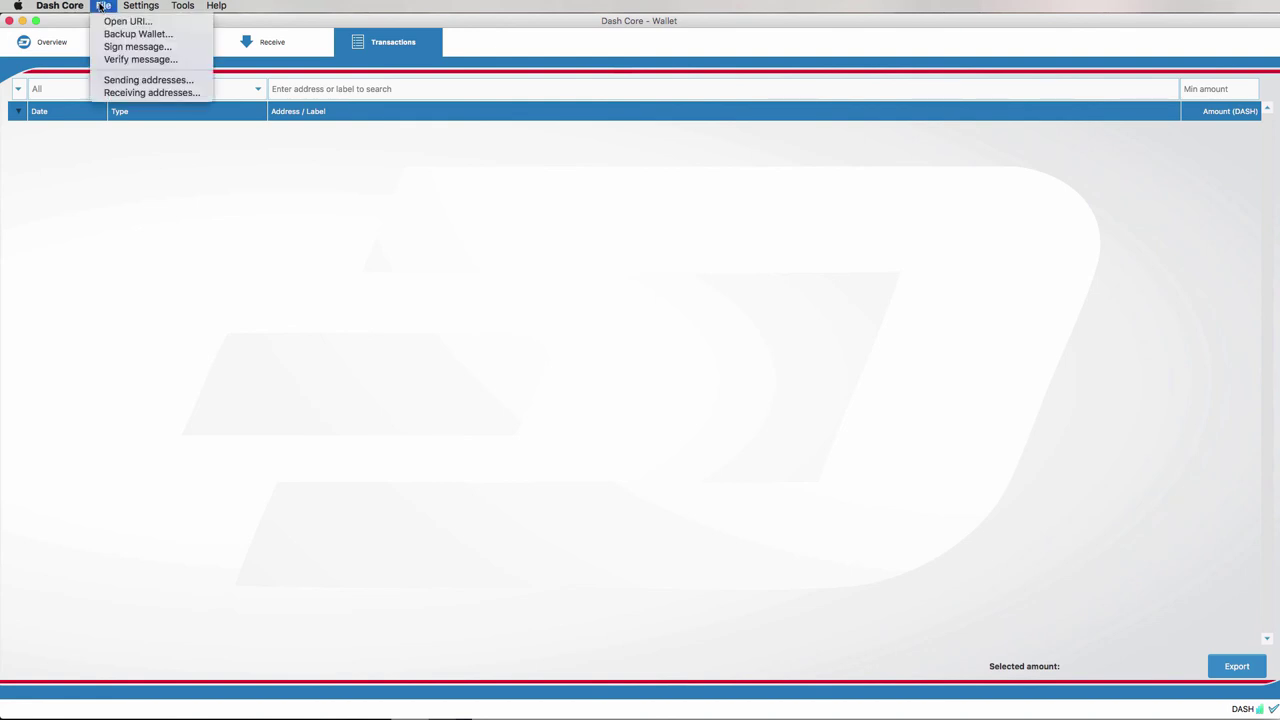
click(145, 84)
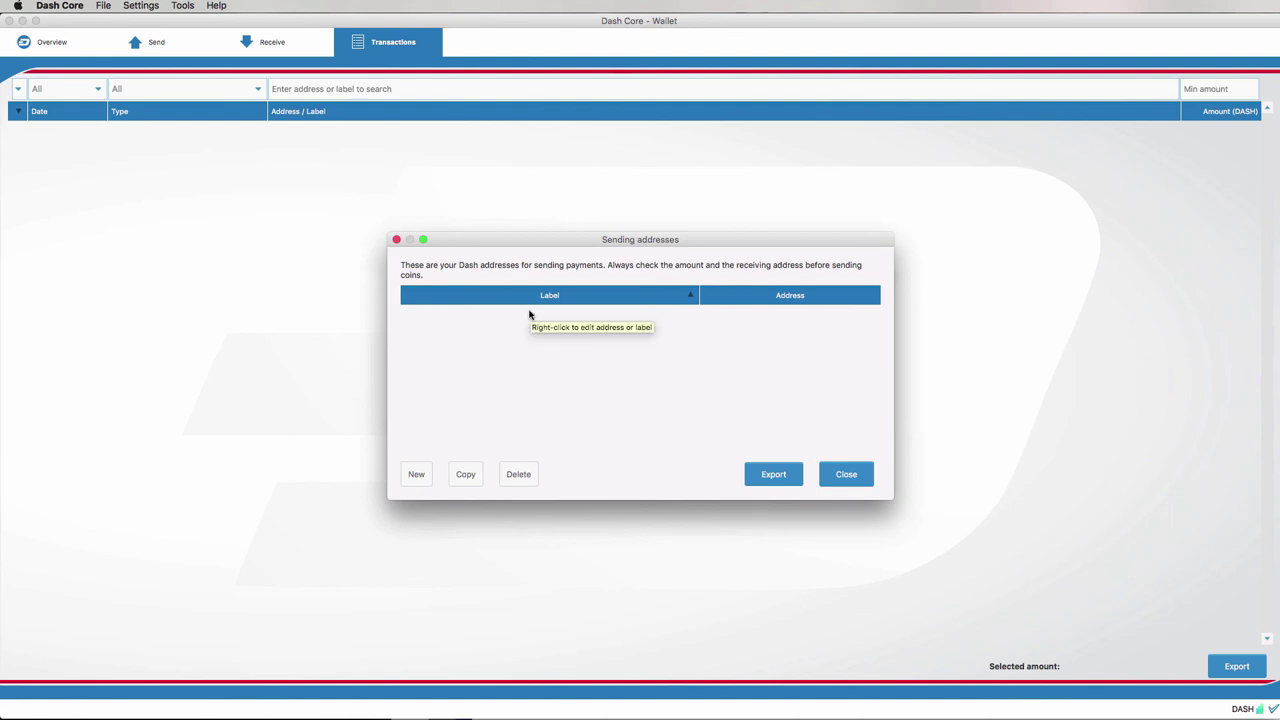
click(418, 485)
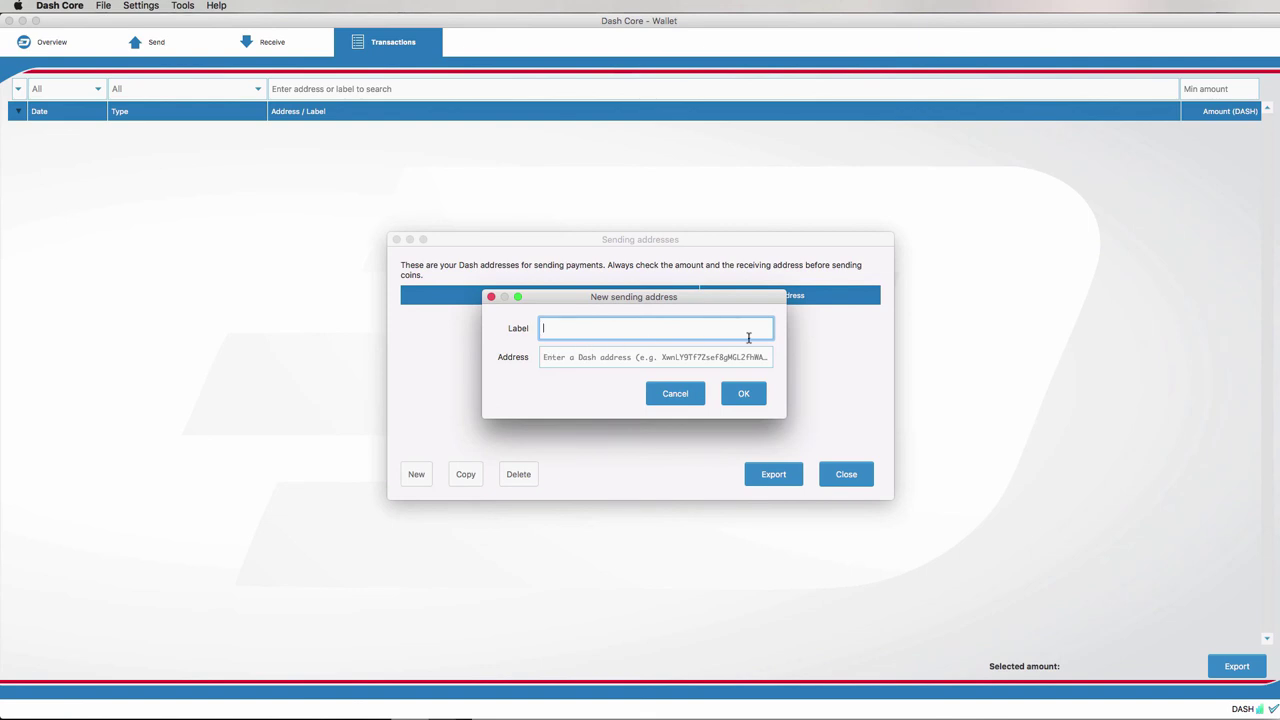
text(Payment for phone)
key(Tab)
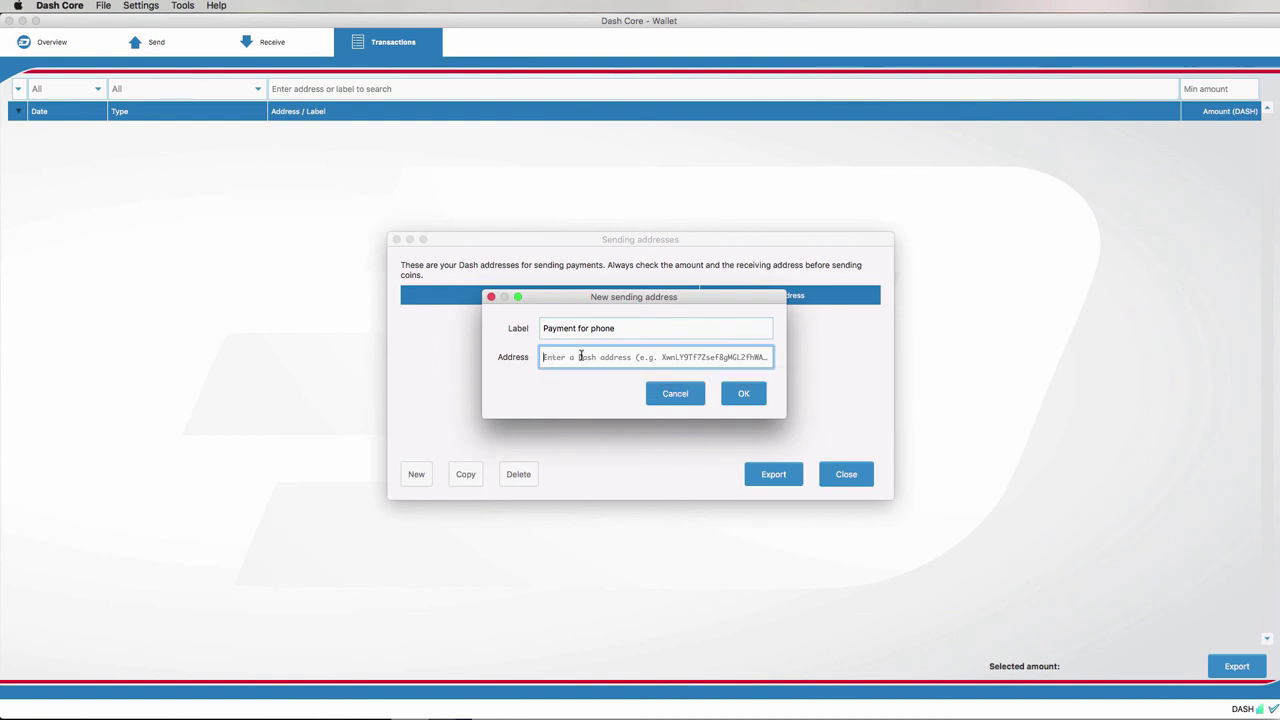
text(X)
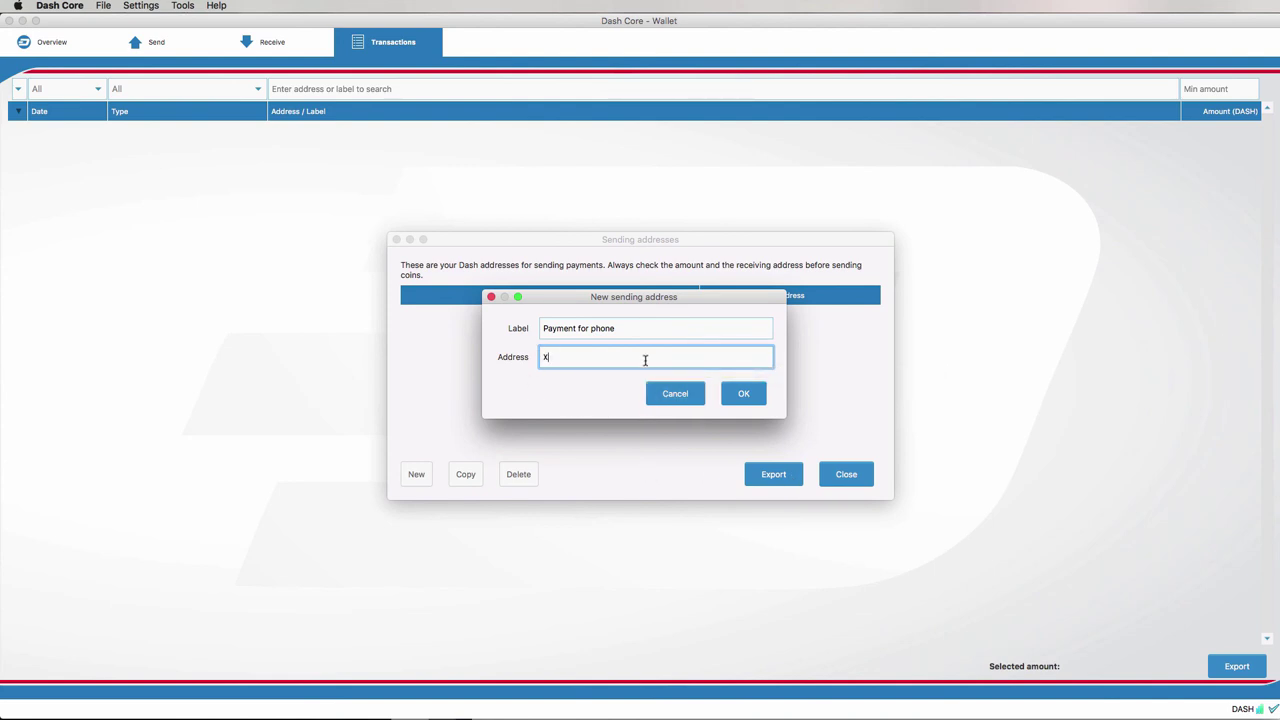
Cancel the unfinished sending address and close the Sending addresses window
click(536, 358)
click(567, 357)
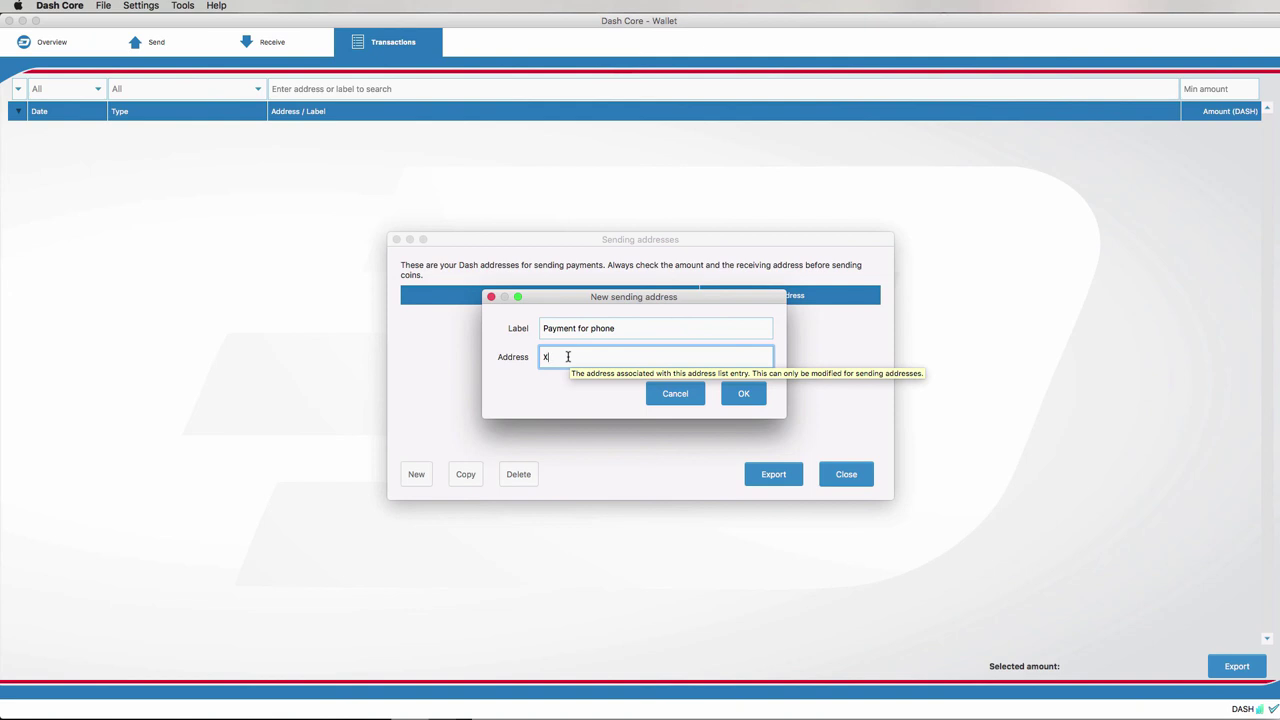
click(663, 394)
click(834, 476)
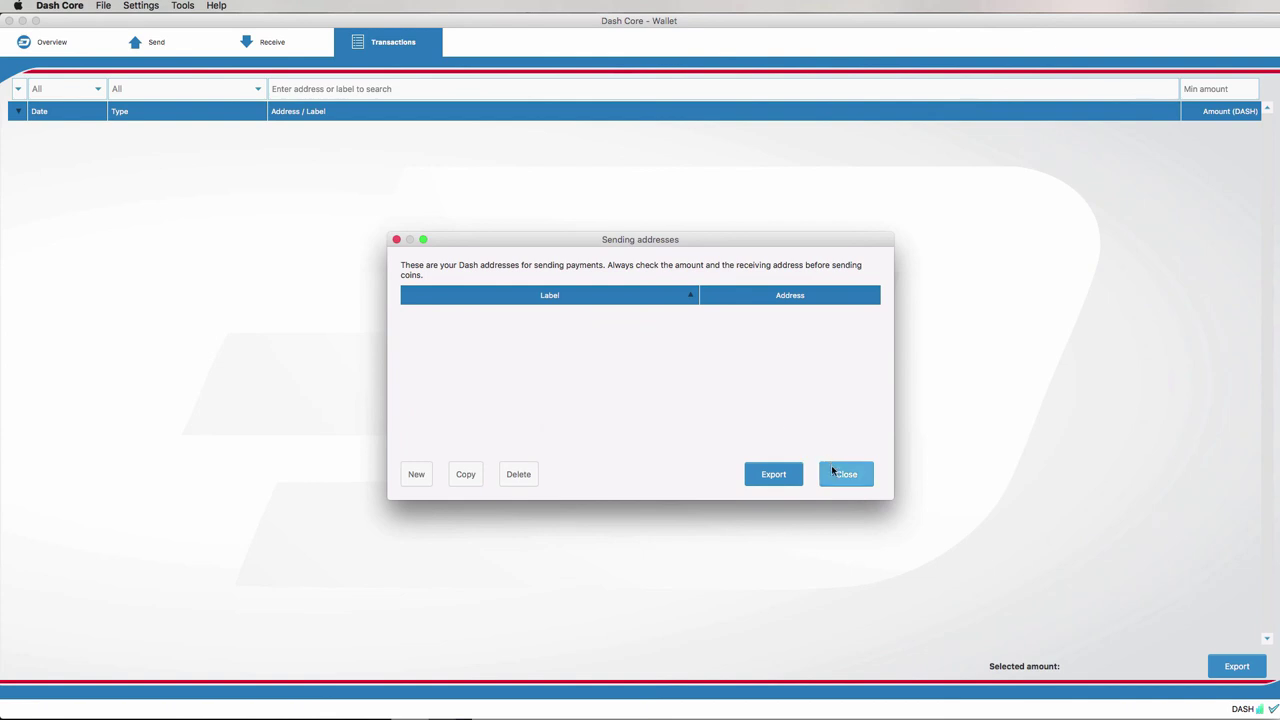
From Settings > Encrypt Wallet, enter a new passphrase in both fields and submit it
click(147, 7)
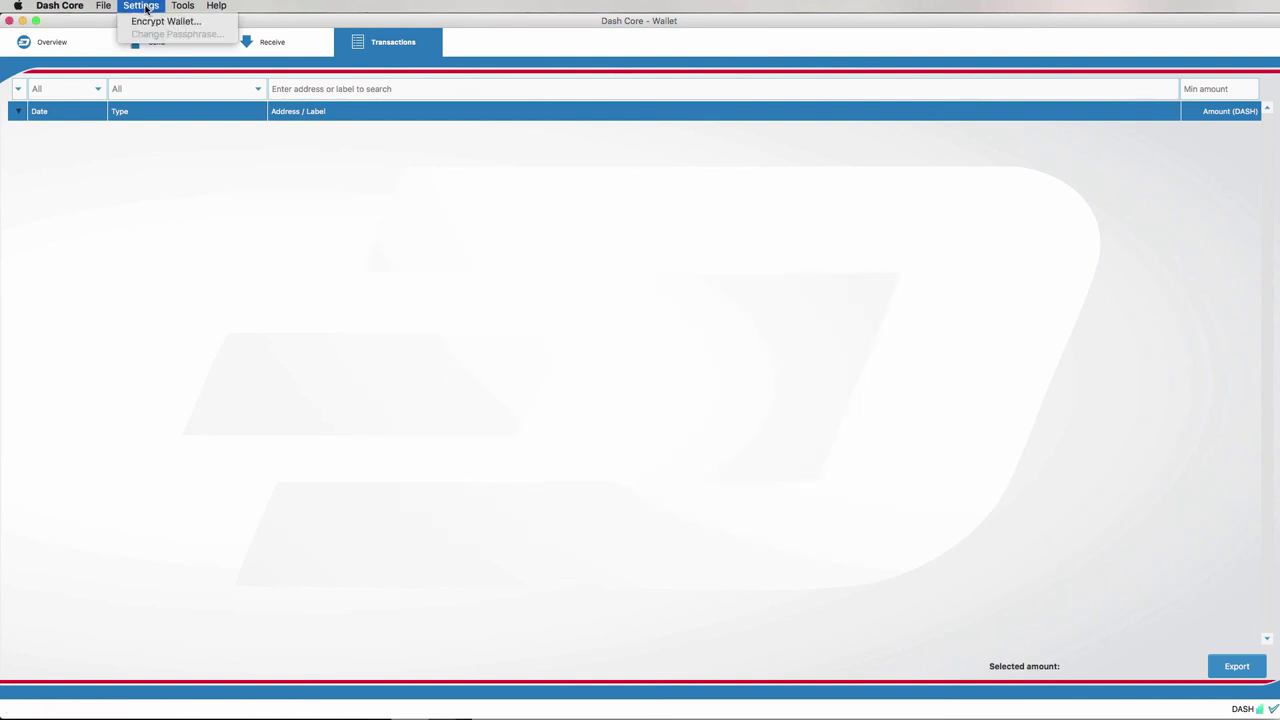
click(160, 22)
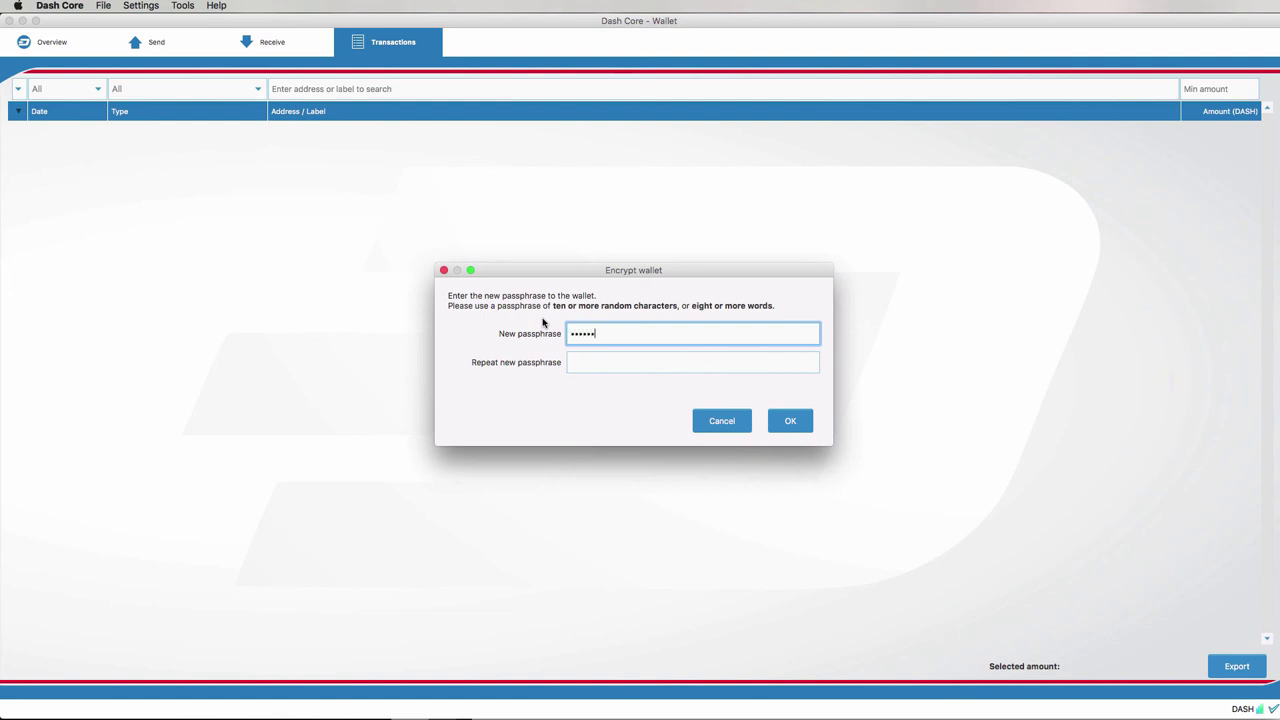
text(a)
key(Tab)
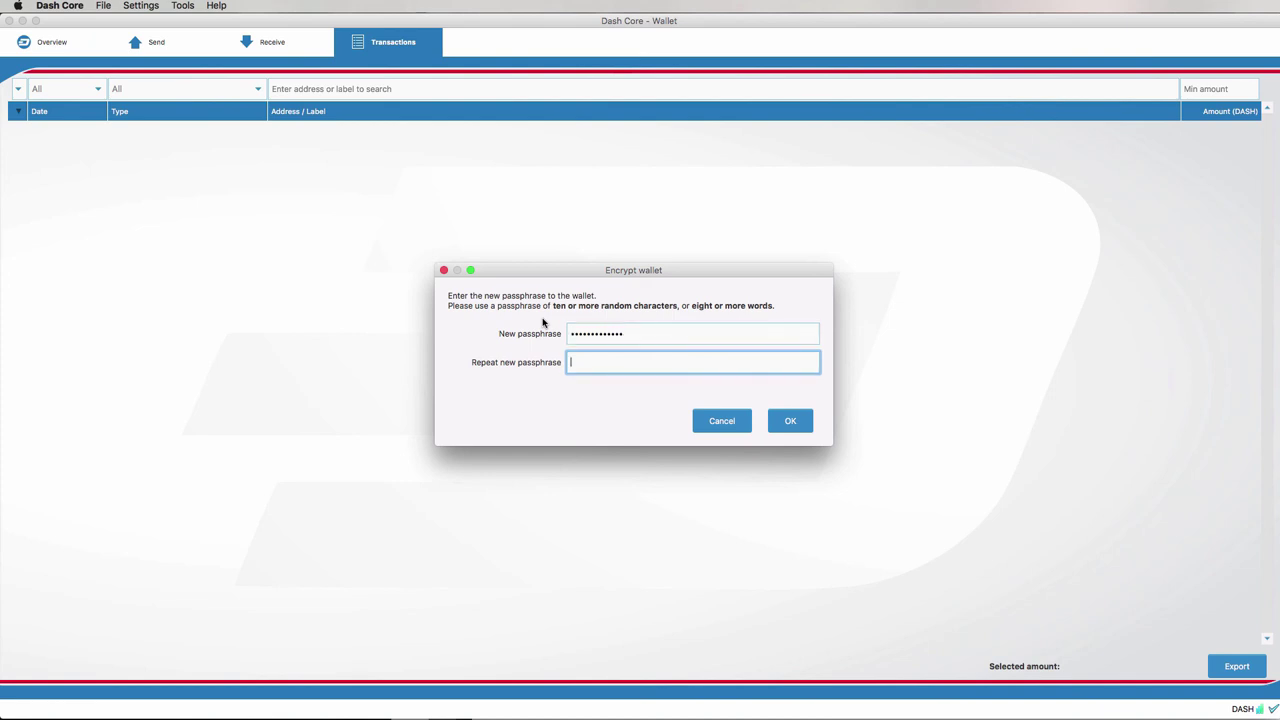
text(•••••••••••••)
click(790, 424)
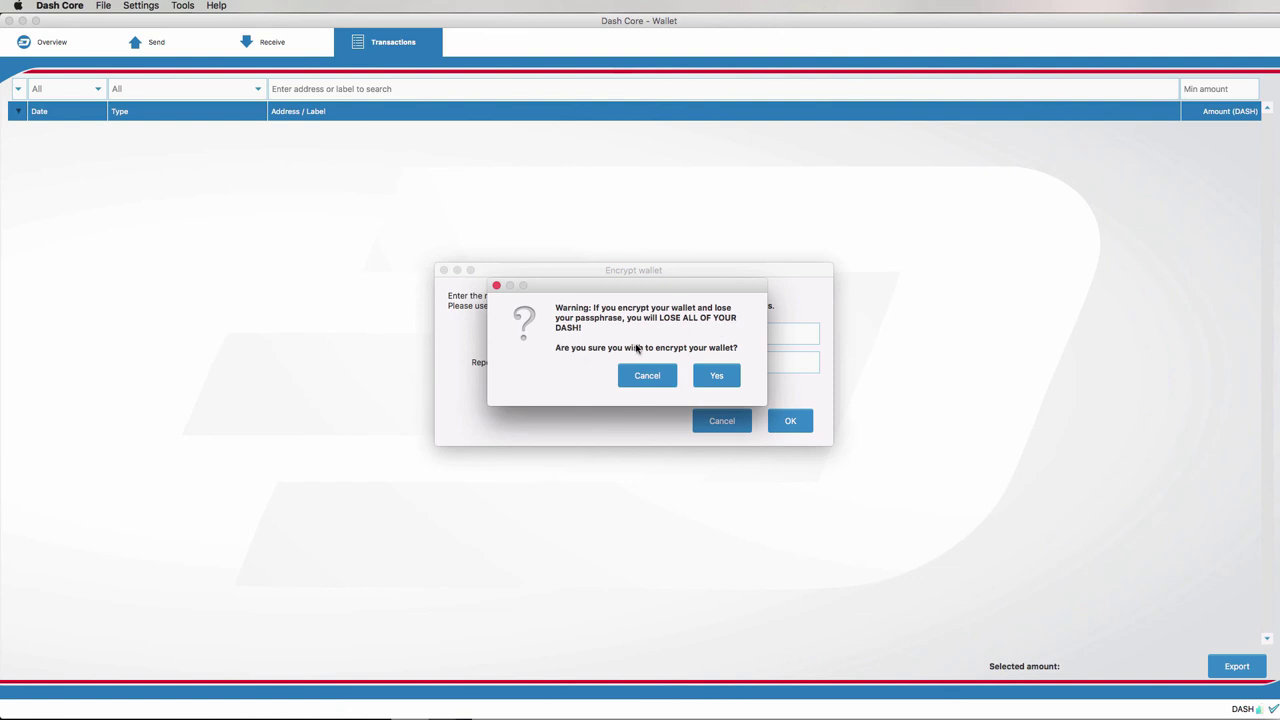
Confirm the encryption warning and acknowledge the restart notice
click(727, 383)
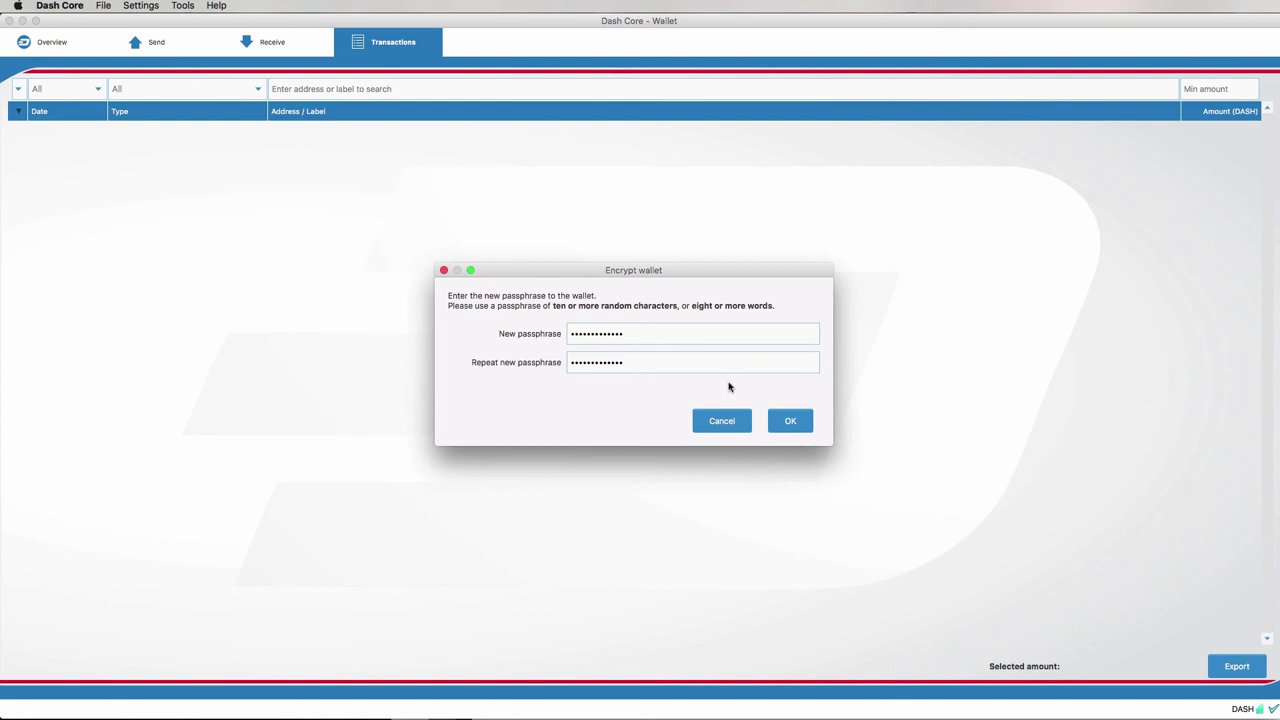
key(Return)
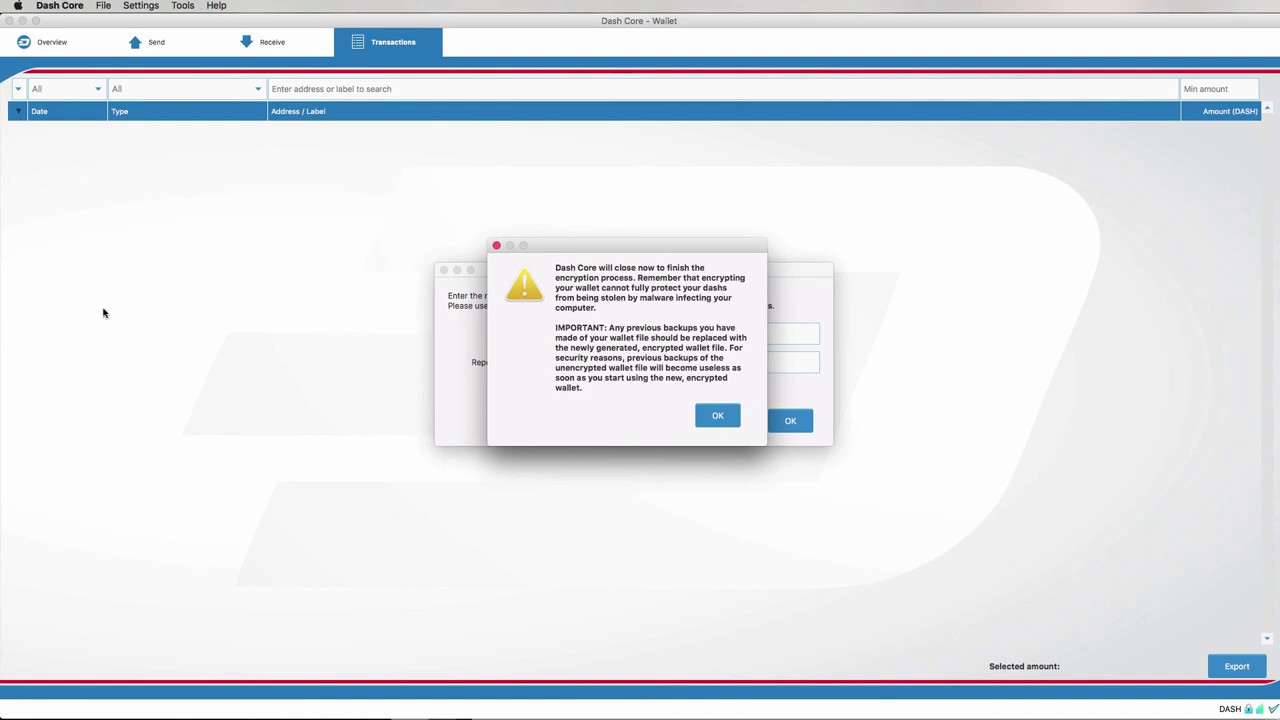
click(718, 416)
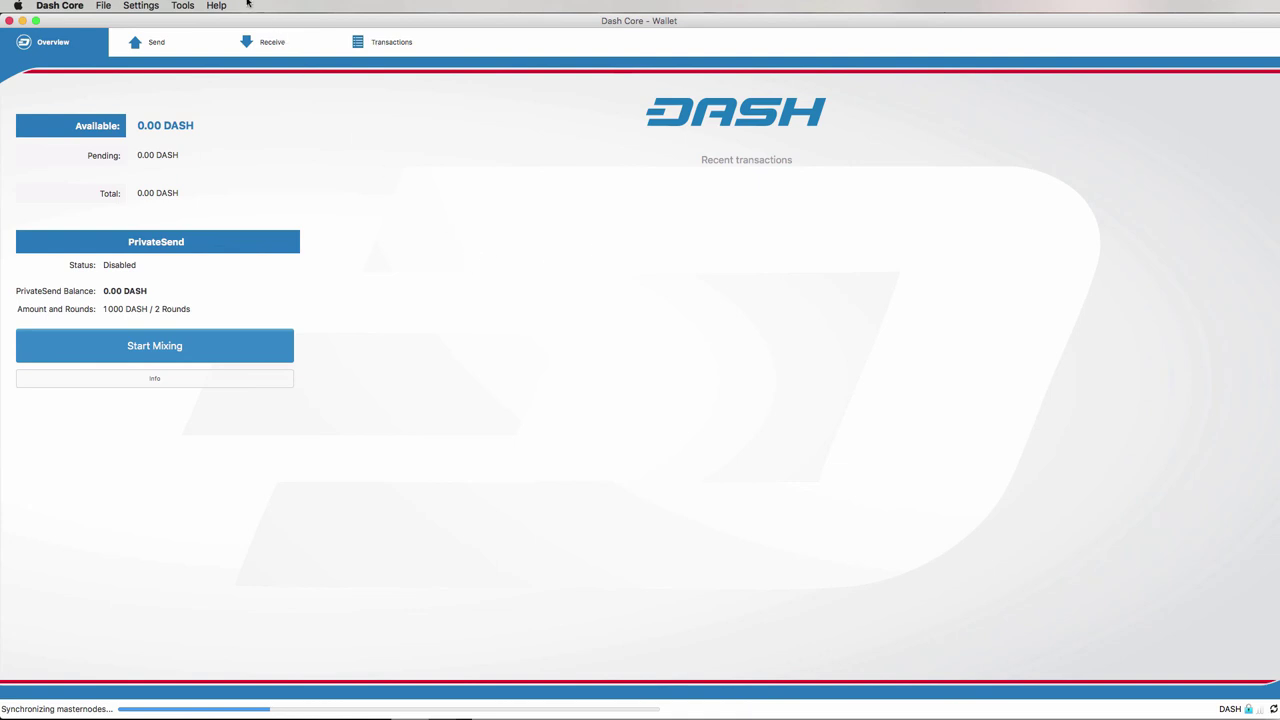
Open the Tools window on its Information page and move it toward the screen centre
click(195, 4)
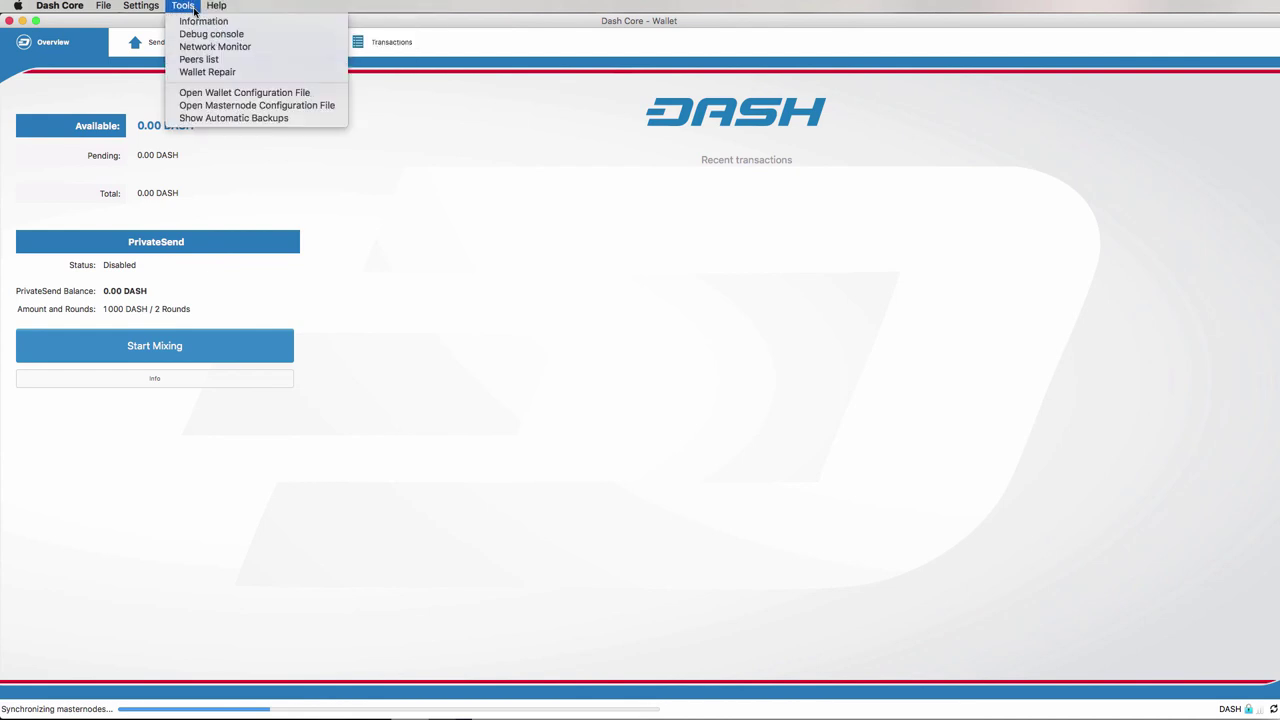
click(196, 21)
drag(1096, 136, 697, 84)
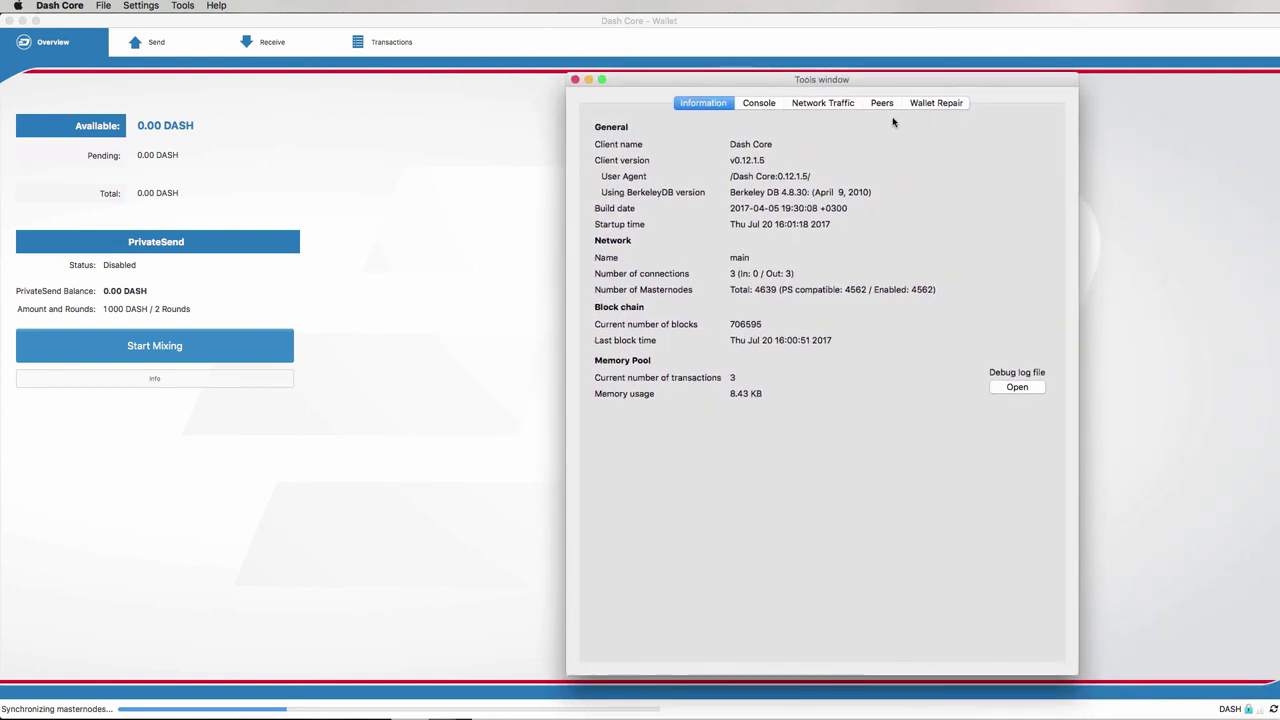
Step through the Console, Network Traffic, Peers and Wallet Repair tabs, then resize the window to fit
click(775, 106)
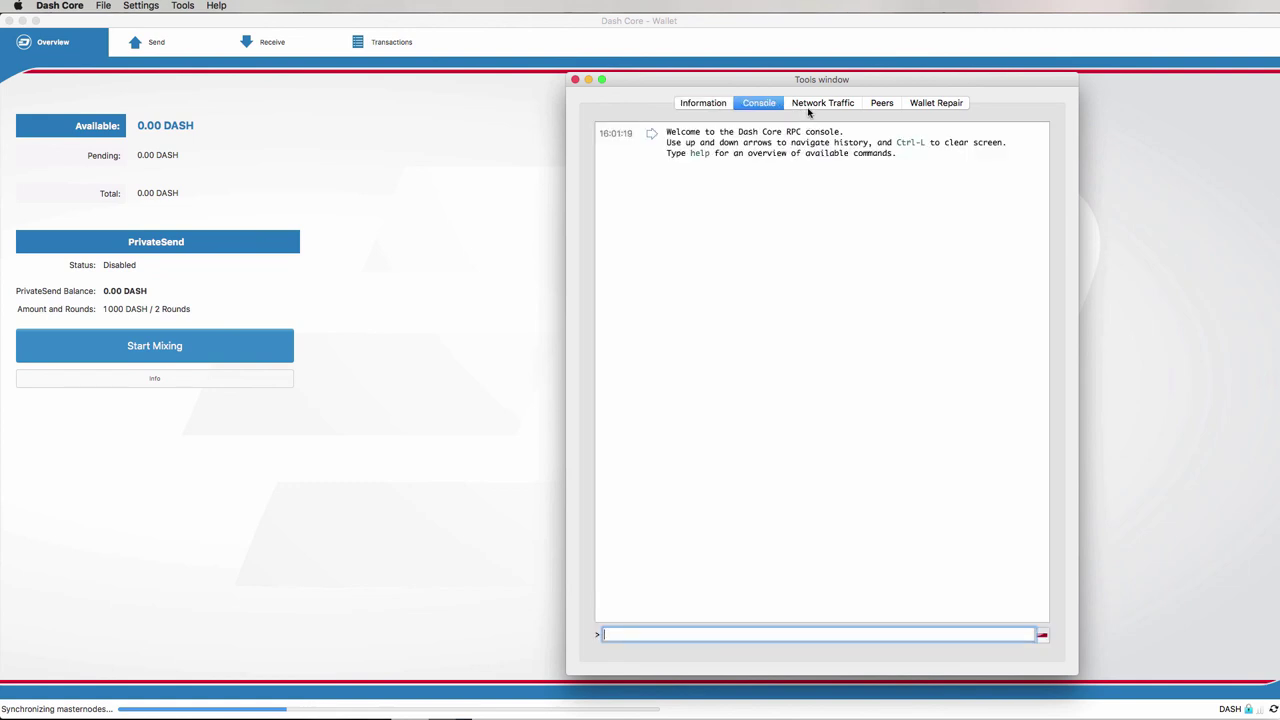
click(812, 105)
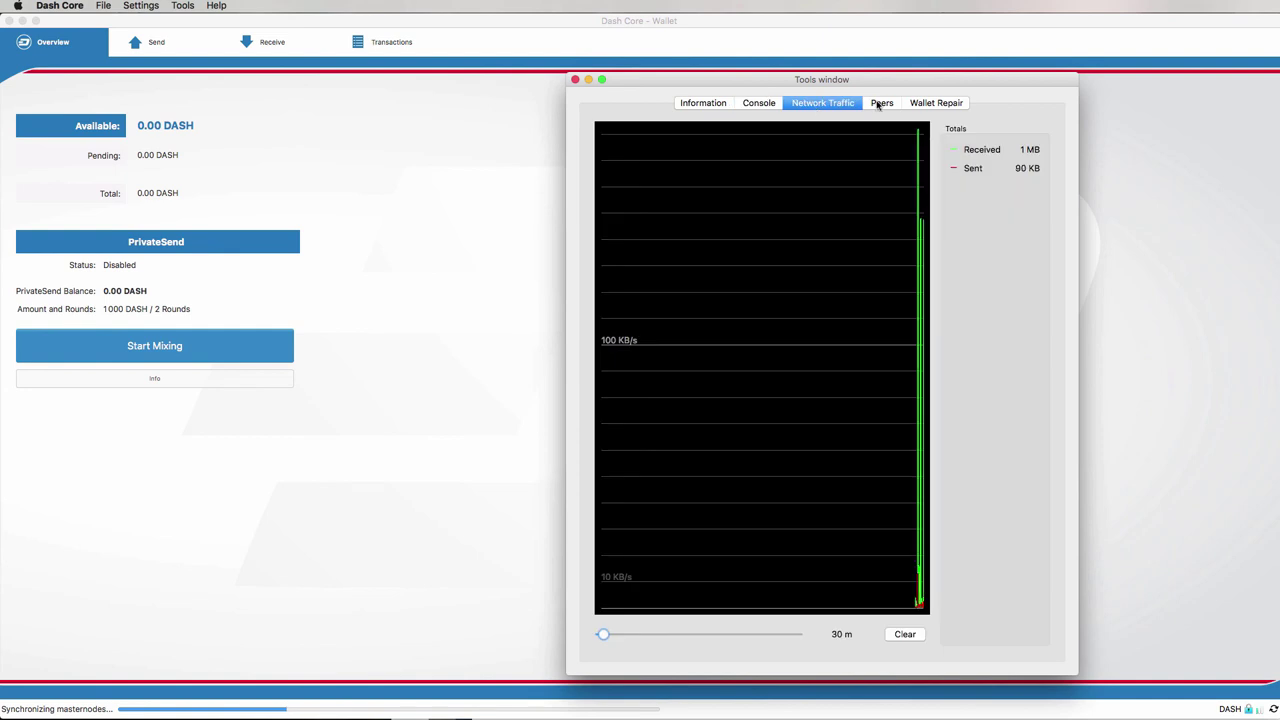
click(879, 103)
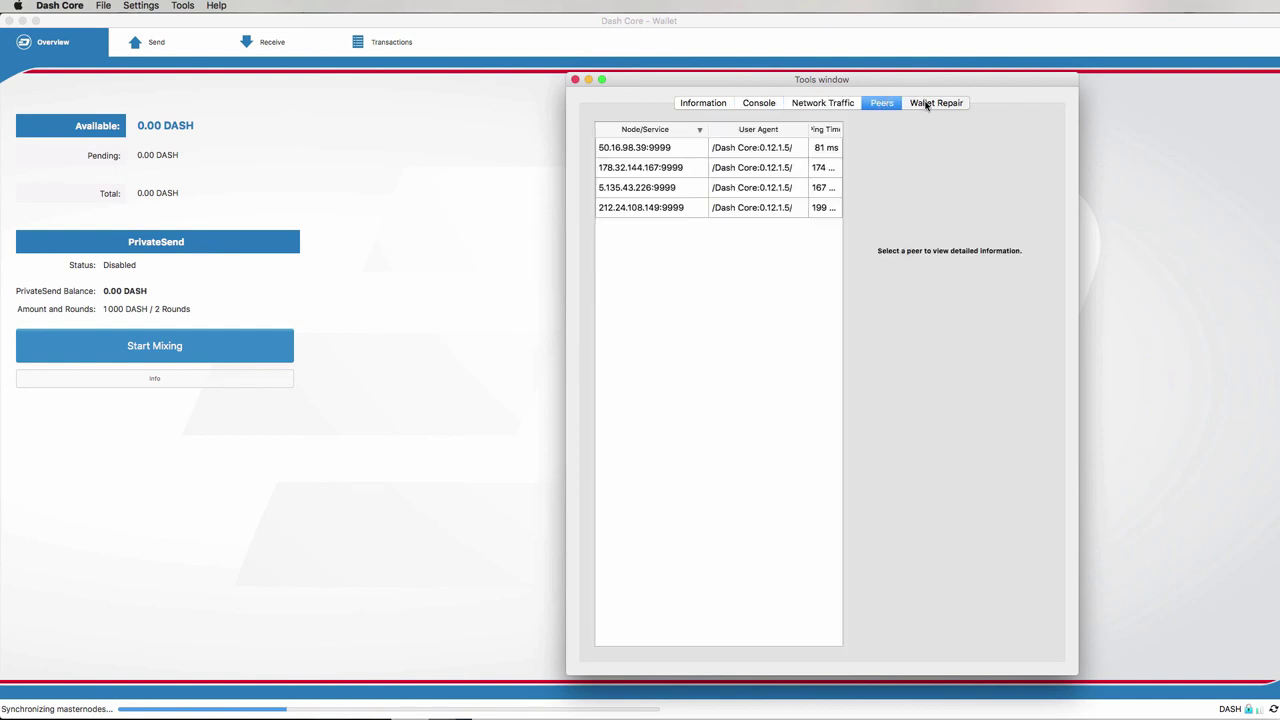
click(924, 103)
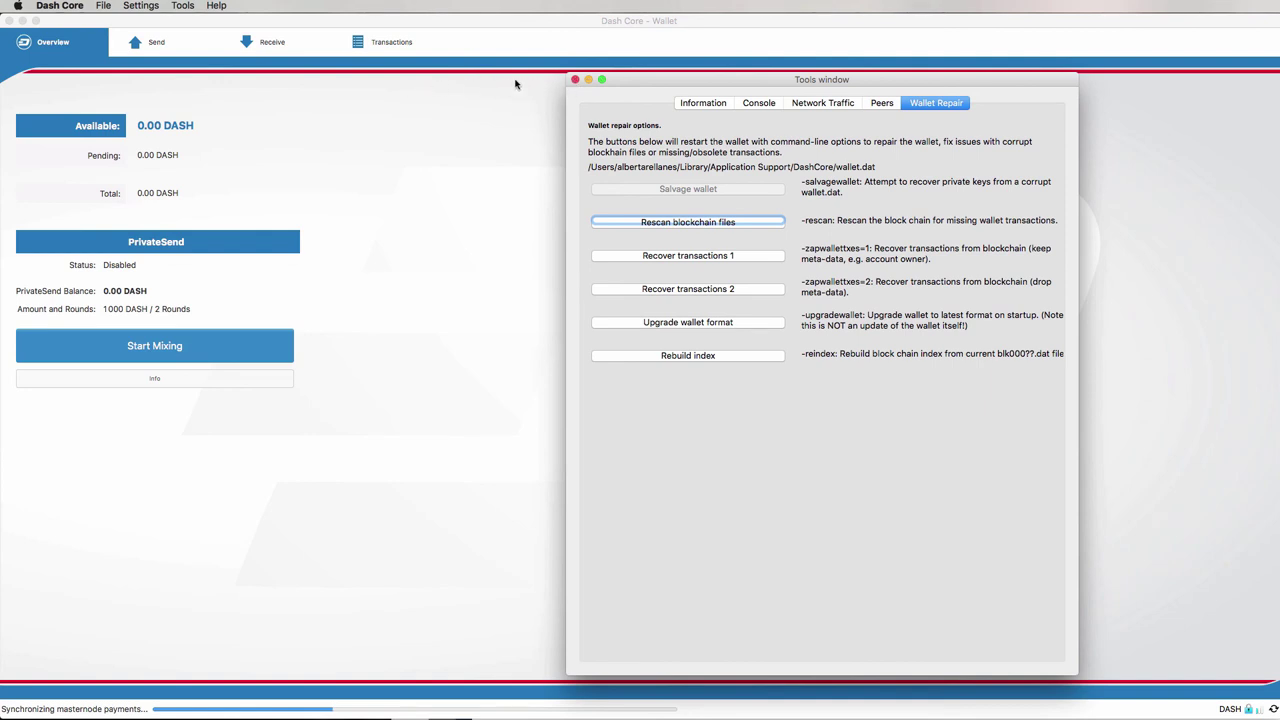
drag(566, 100, 361, 127)
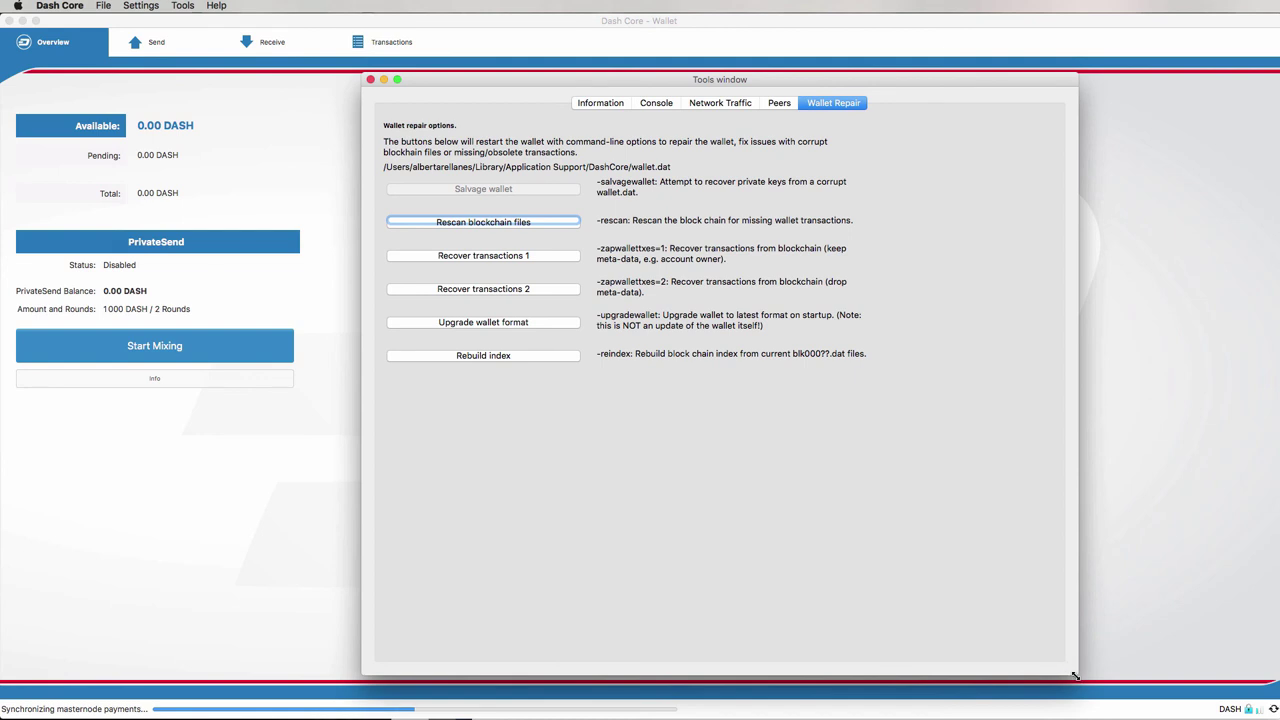
drag(1071, 677, 1074, 457)
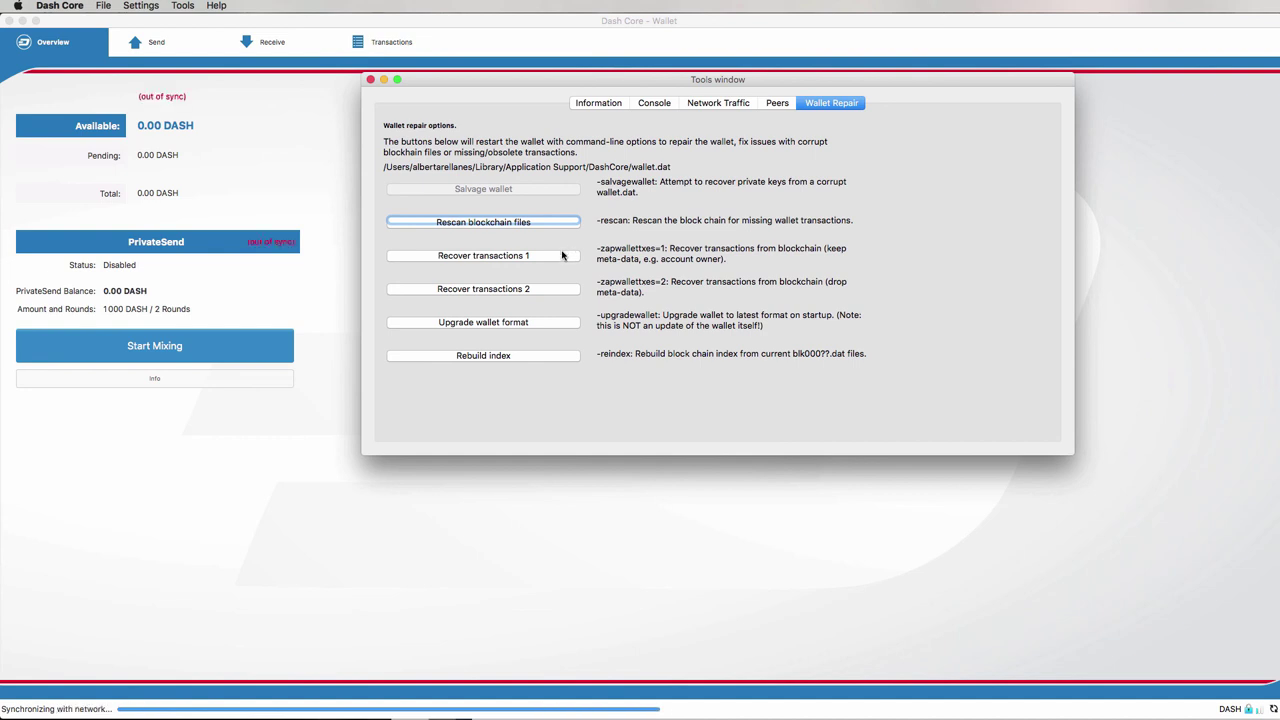
Close the Tools window and open the masternode configuration file from the Tools menu in Atom
click(369, 80)
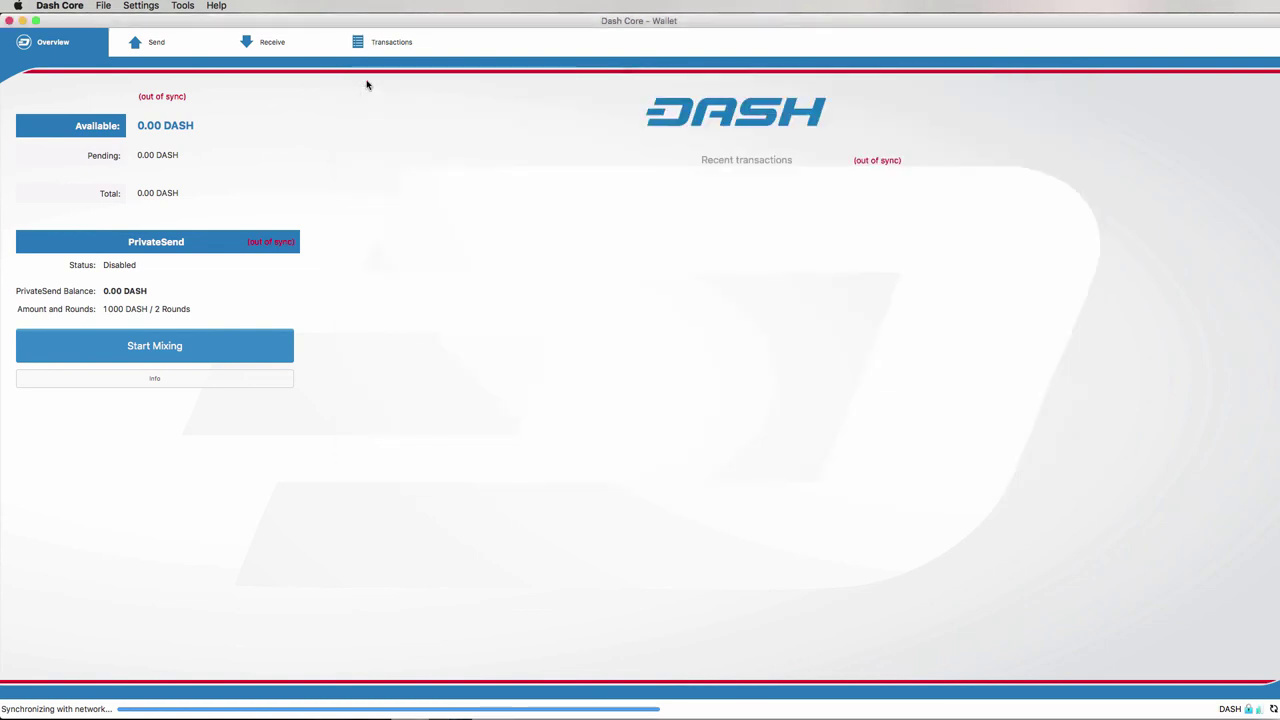
click(176, 5)
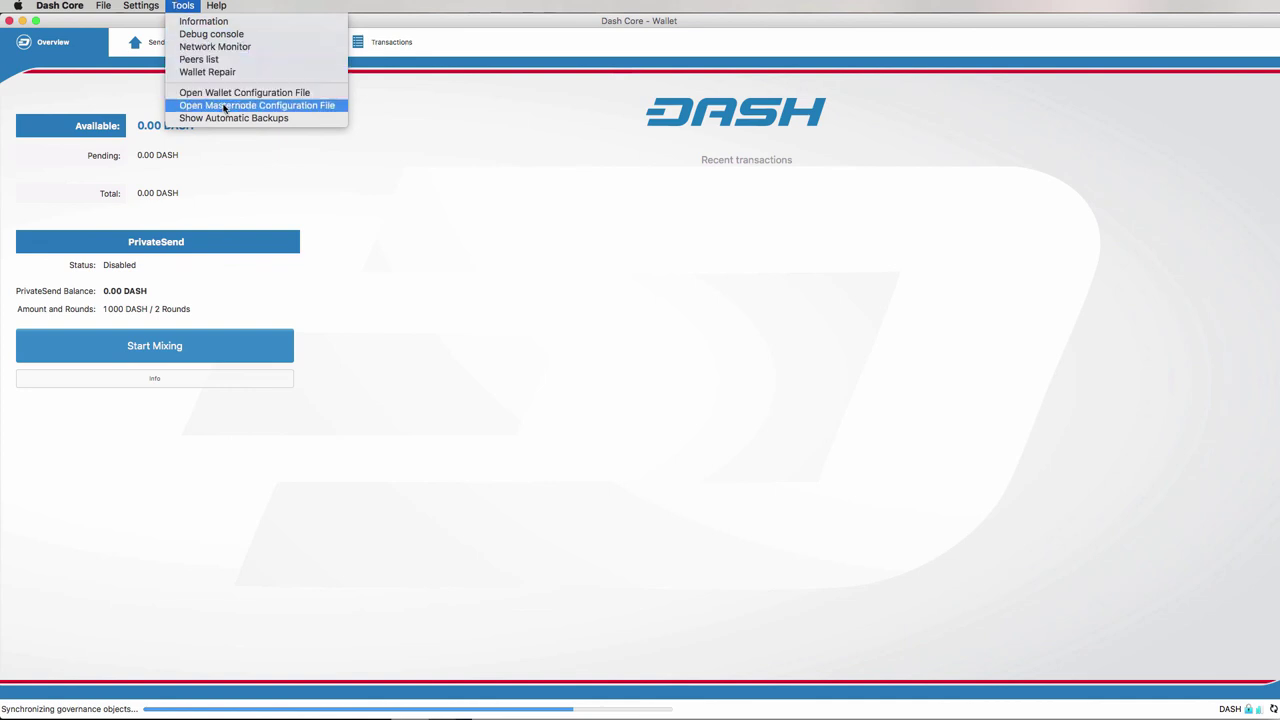
click(303, 118)
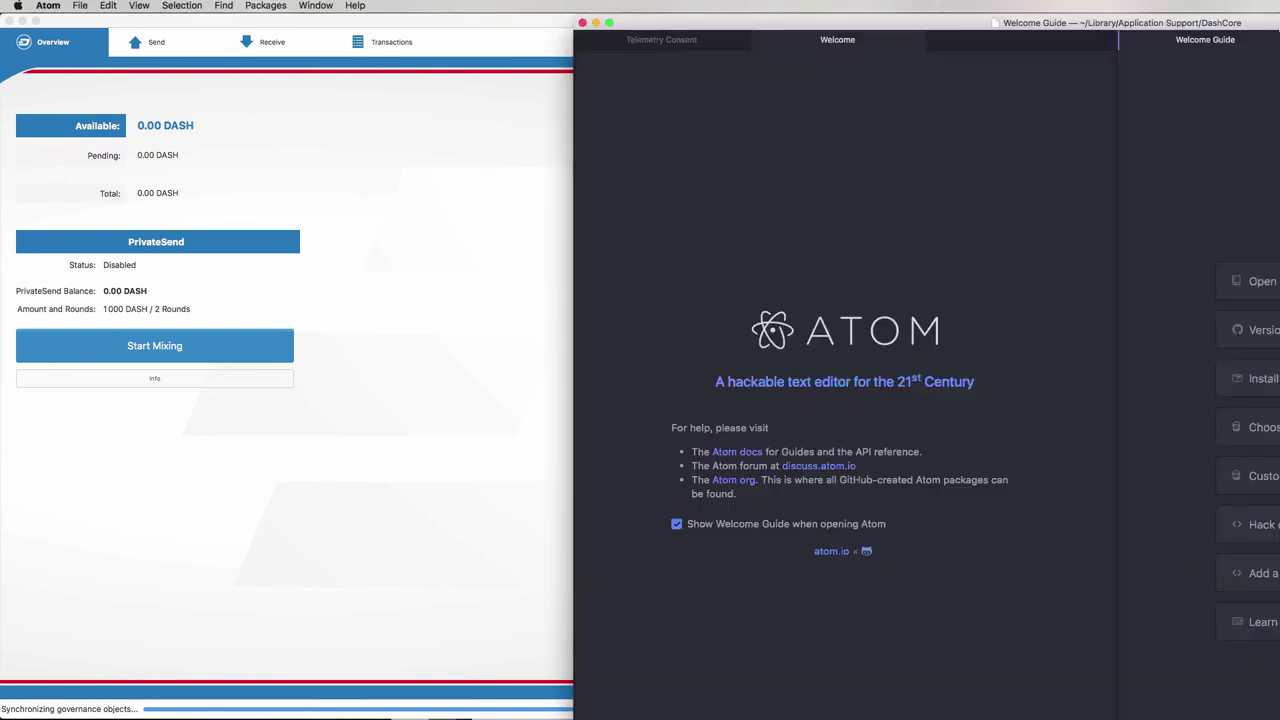
Reposition and enlarge Atom, widen the masternode.conf pane to read it, then quit Atom
drag(1277, 22, 713, 5)
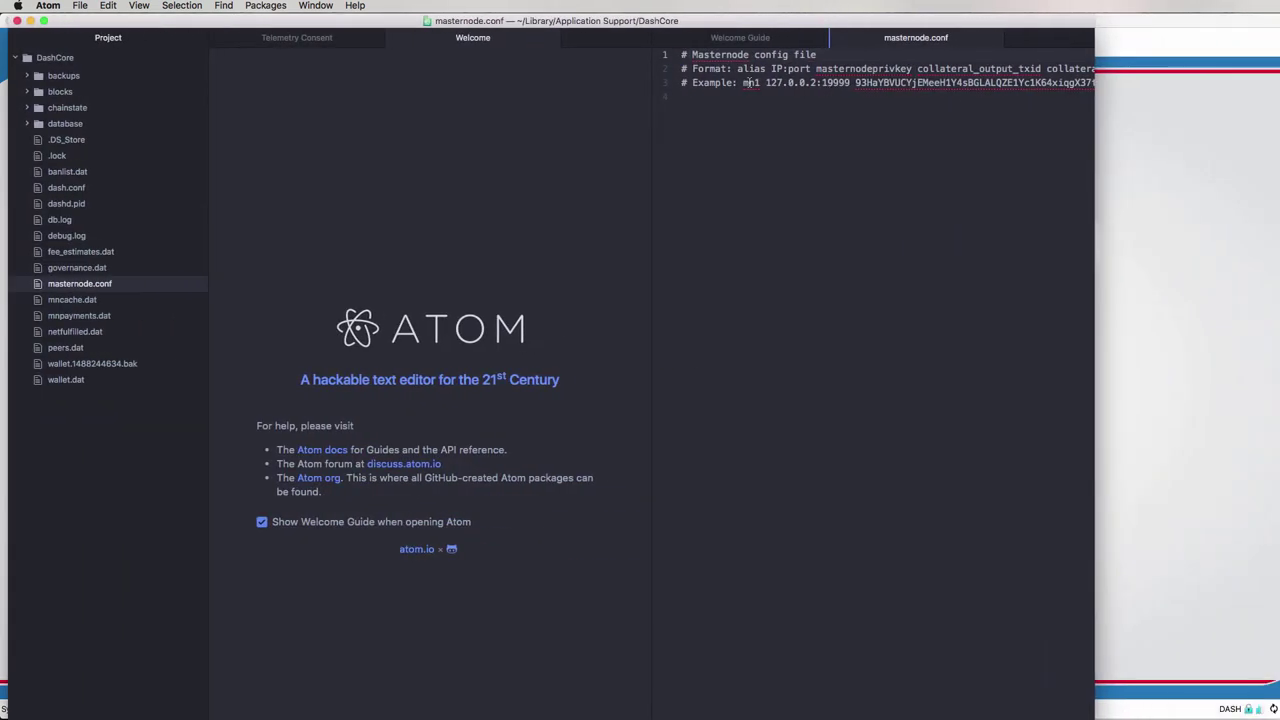
drag(1094, 15, 1279, 20)
drag(743, 206, 277, 197)
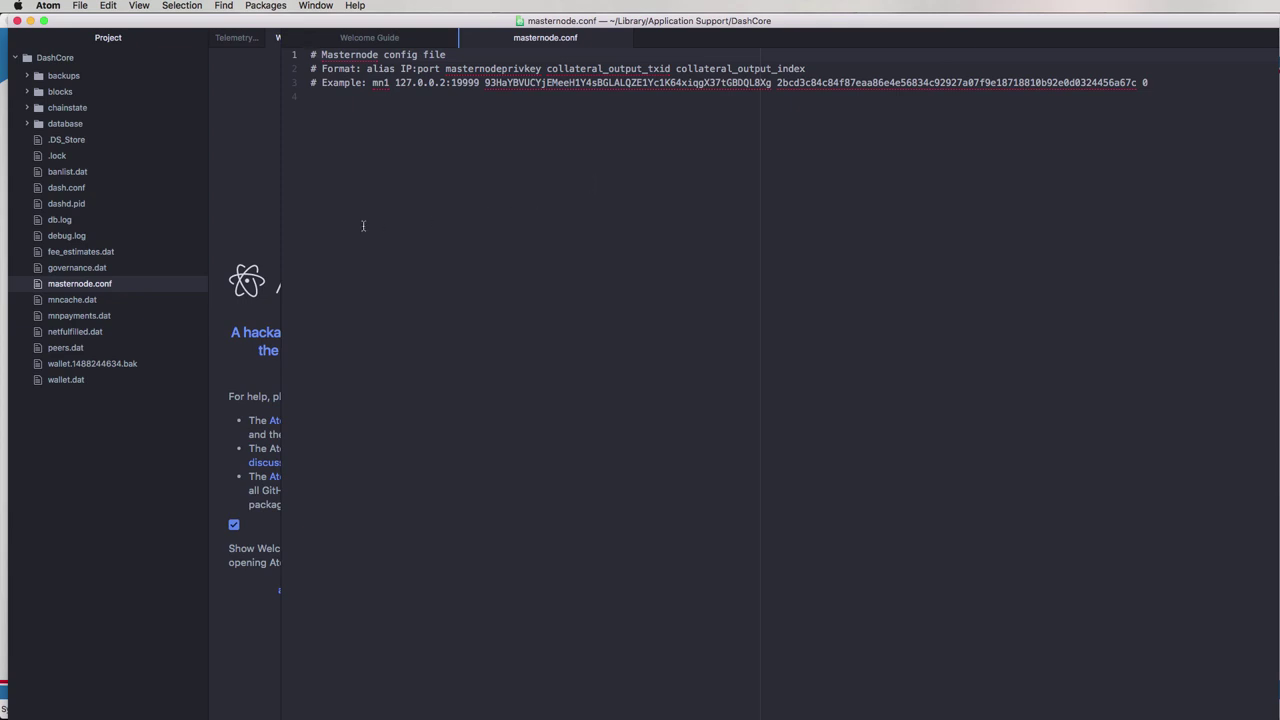
click(47, 6)
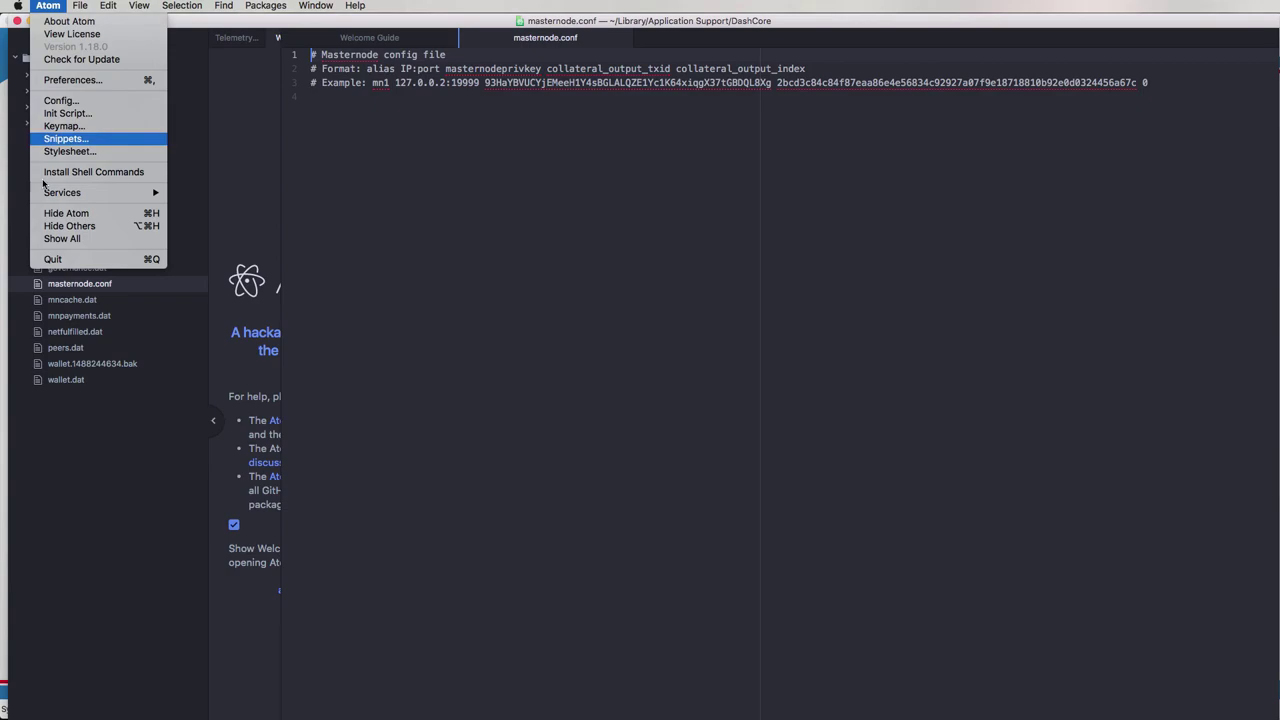
click(60, 259)
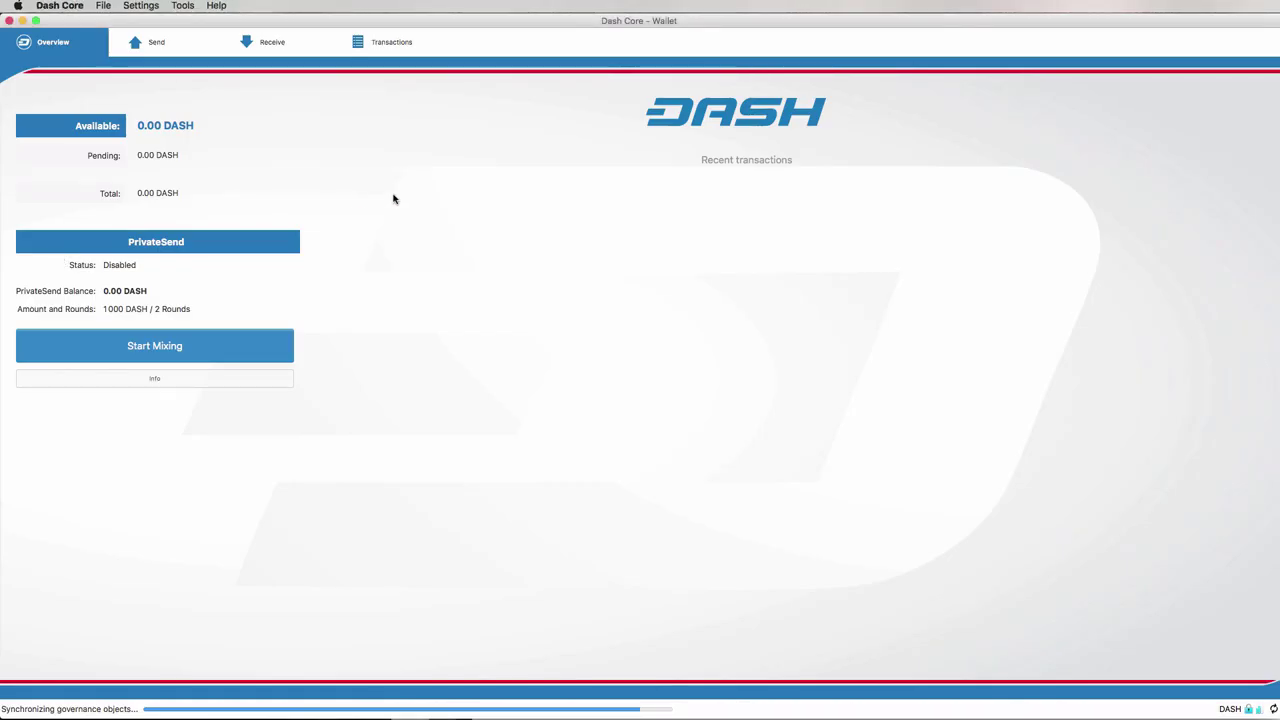
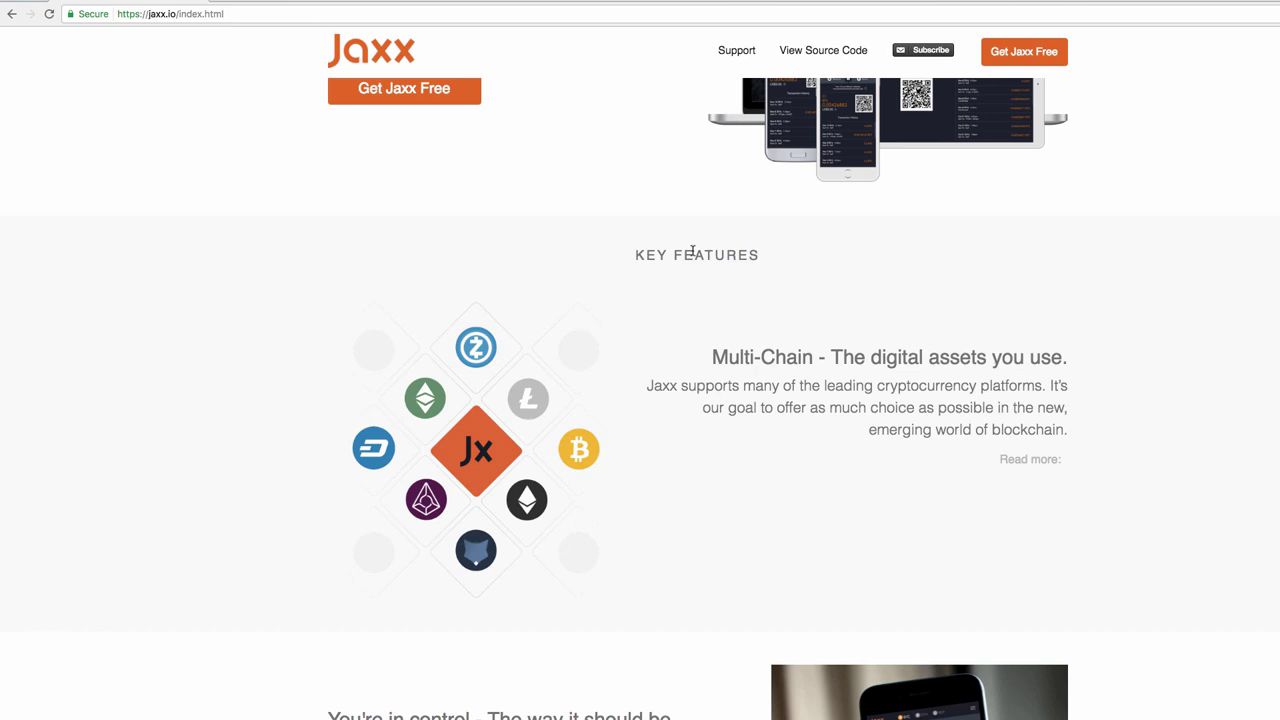
Scroll the jaxx.io homepage past Multi-Chain, You're in control, Permissionless access and Design-led to Visible code
scroll(692, 252, down, 5)
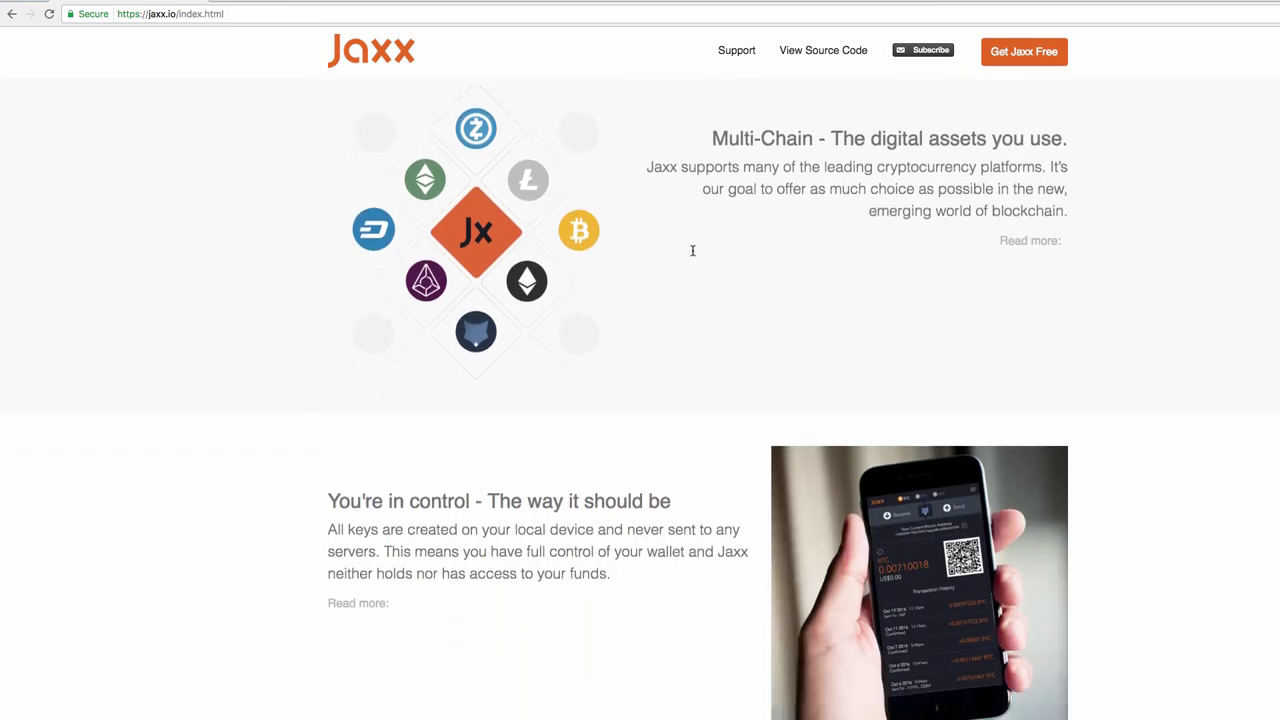
scroll(692, 250, down, 4)
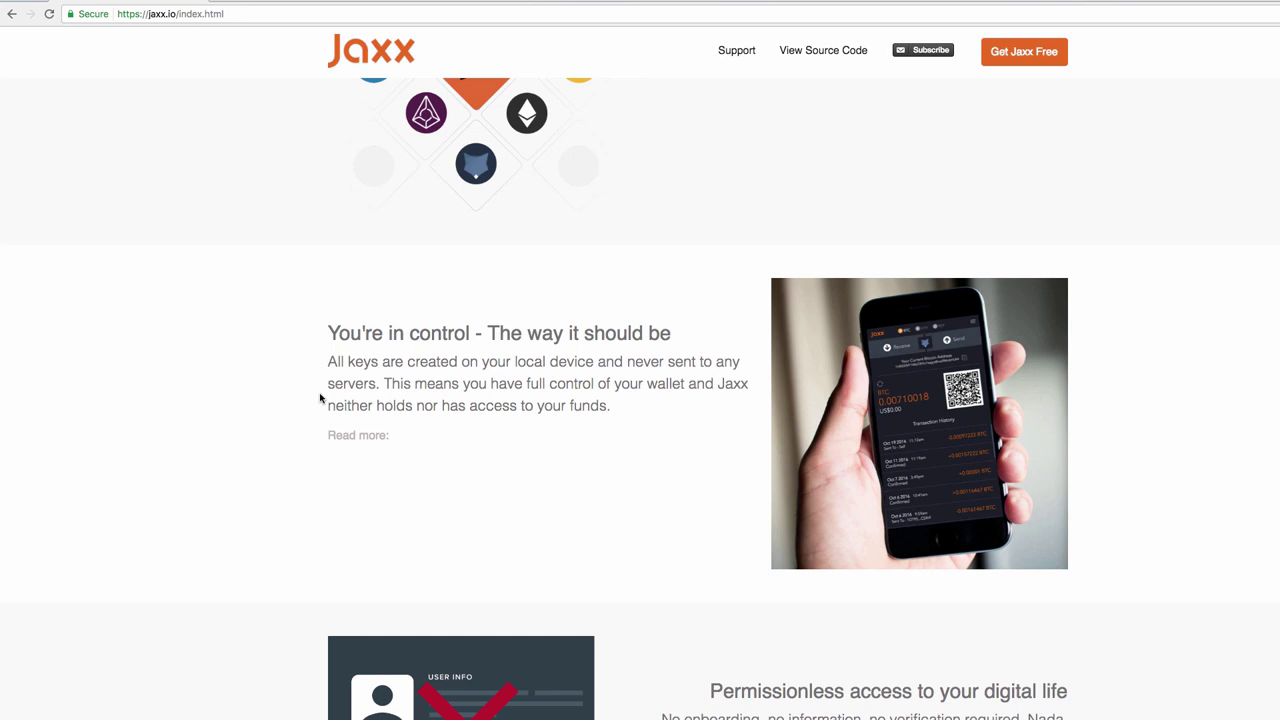
scroll(320, 398, down, 7)
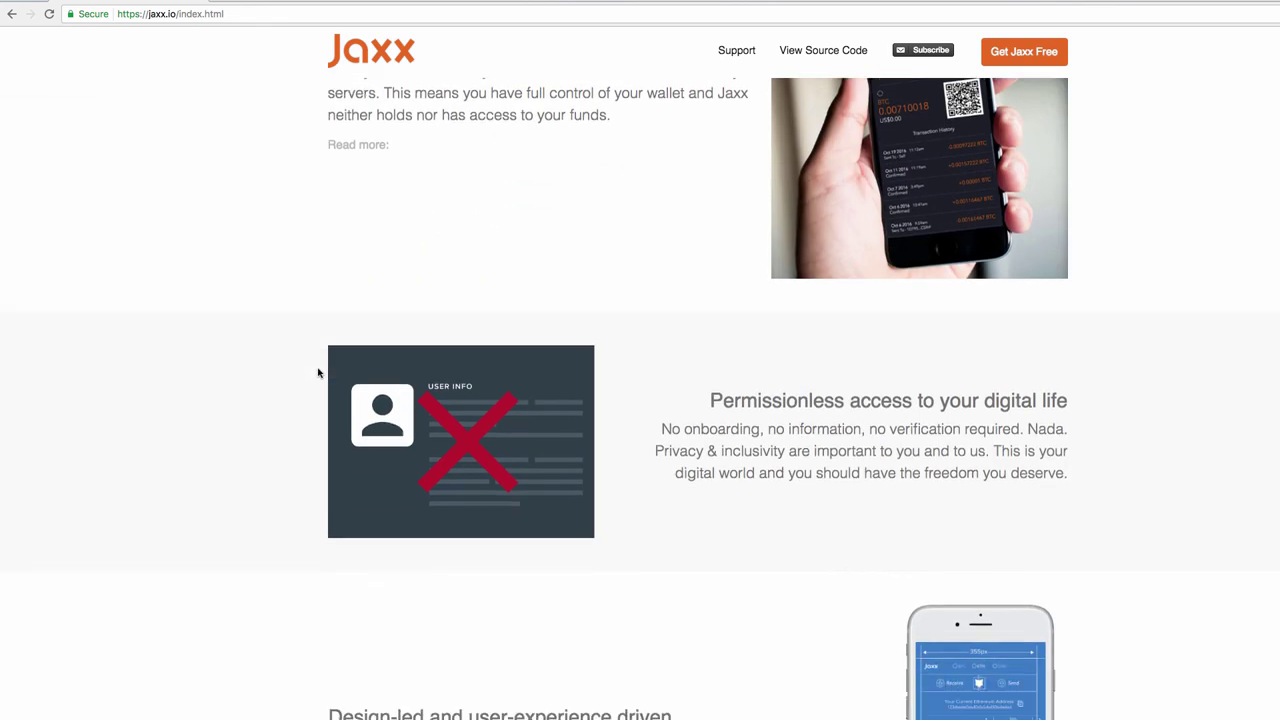
scroll(237, 346, down, 2)
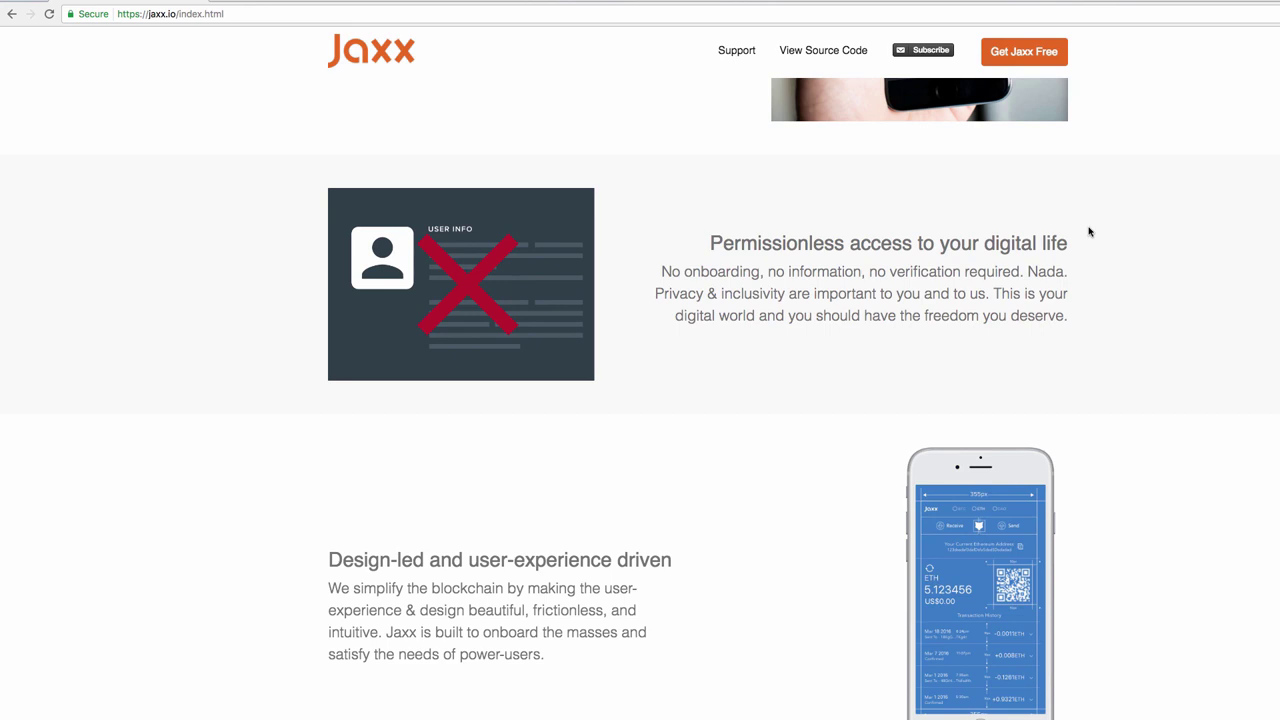
scroll(1100, 240, down, 3)
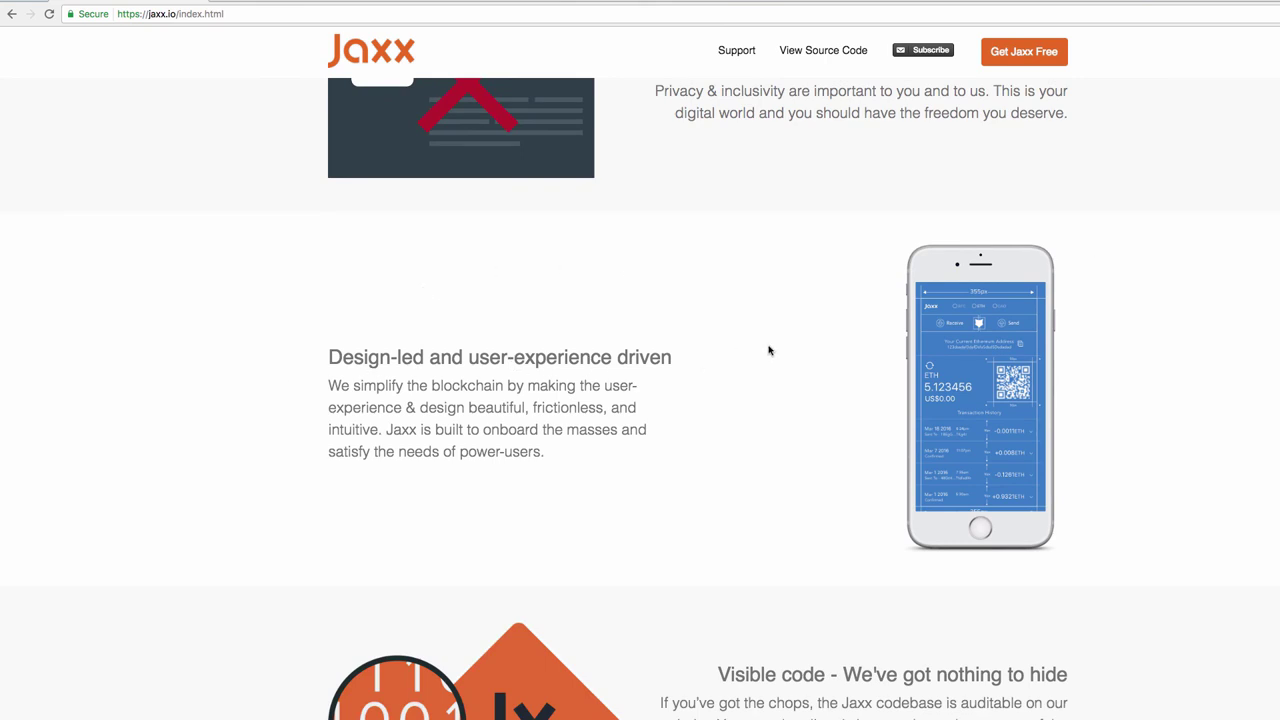
scroll(768, 349, down, 1)
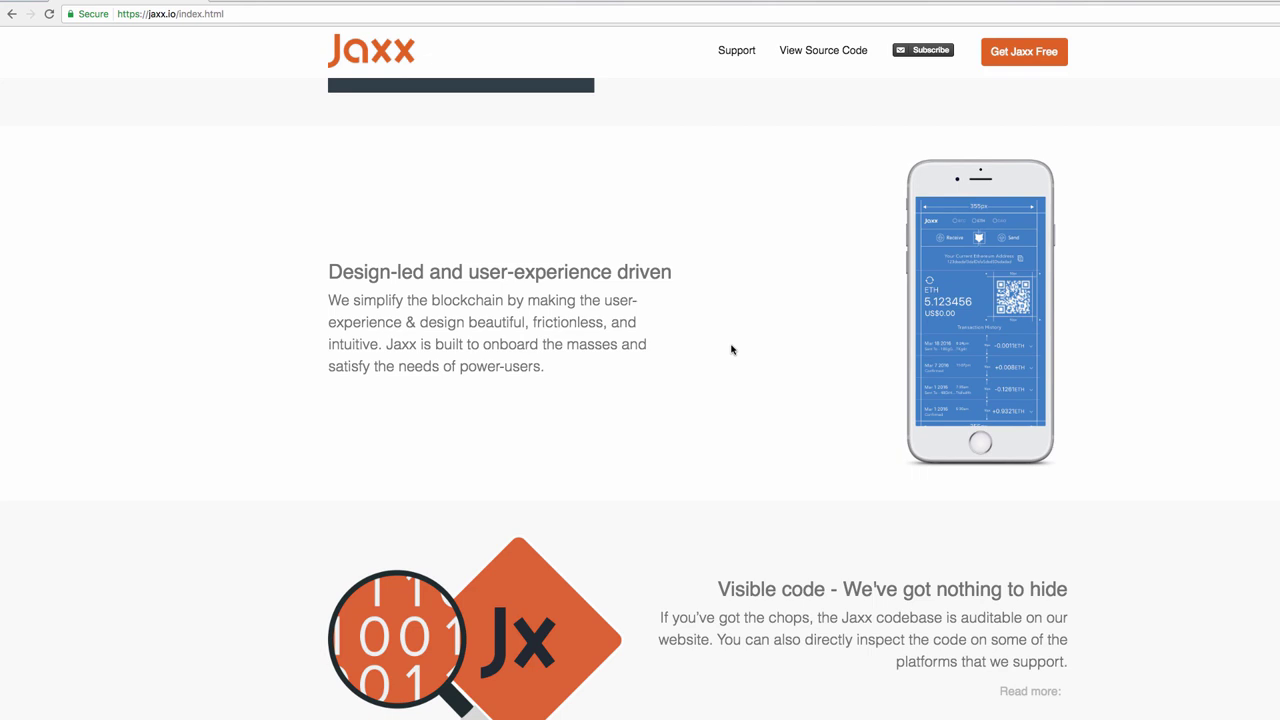
scroll(731, 349, down, 4)
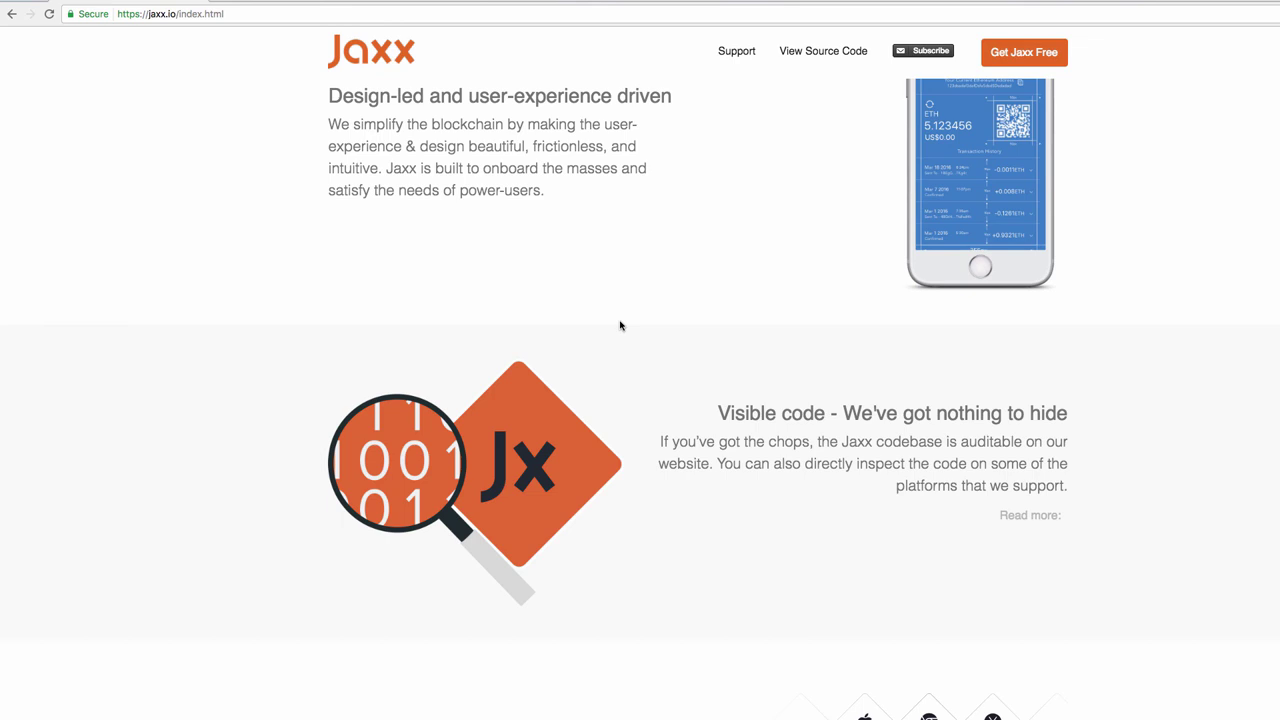
Browse version 1.1.7 relay source files in the Jaxx codebase viewer, ending on BTCBlockrRelay, then close it
click(831, 47)
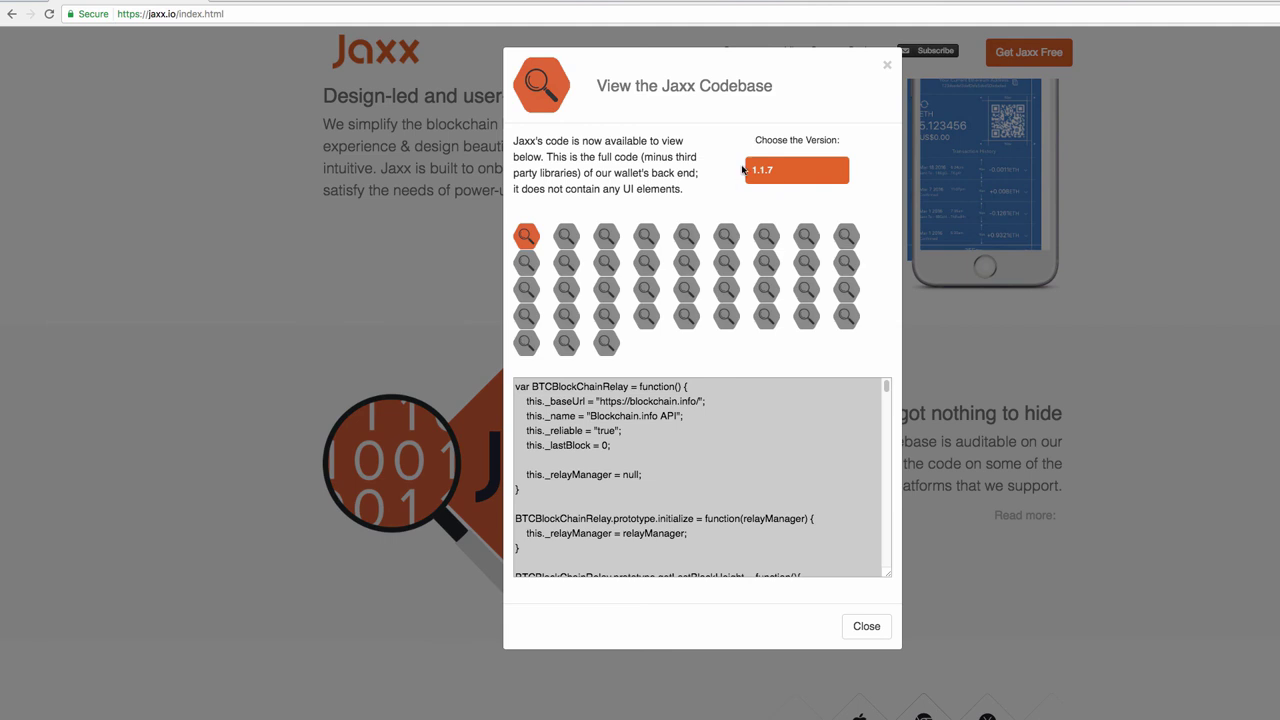
click(560, 234)
click(646, 235)
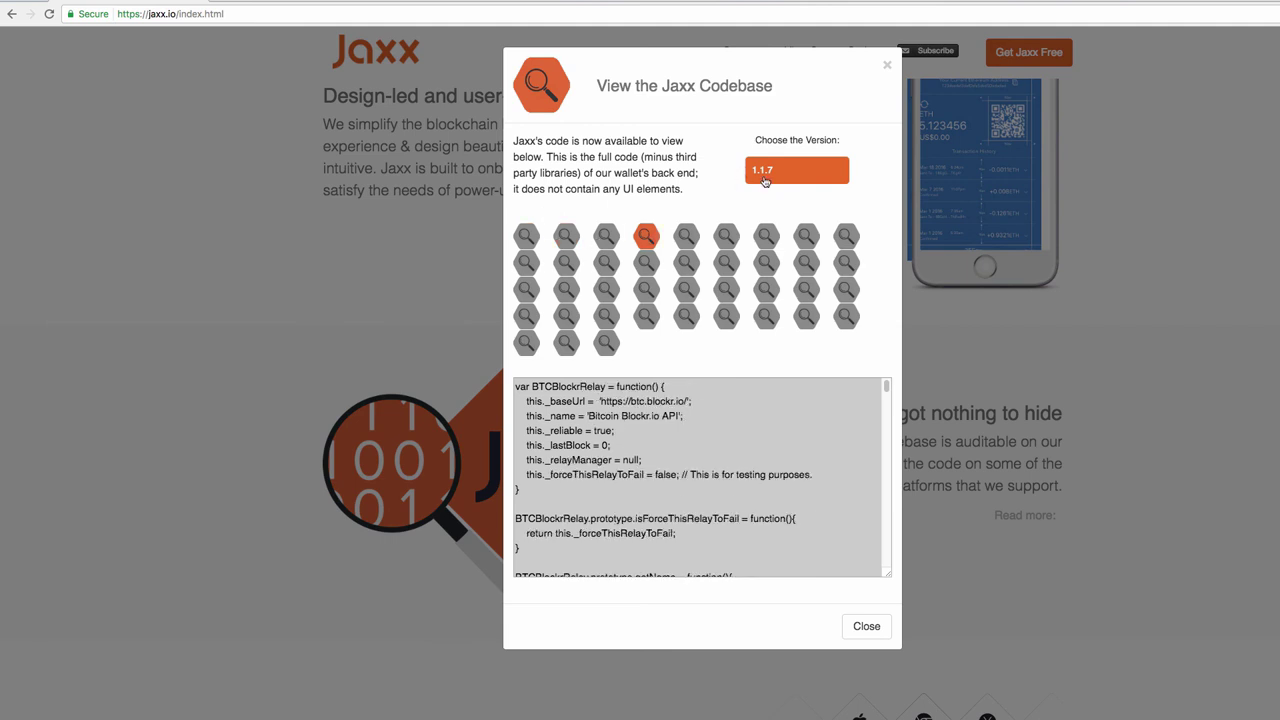
click(797, 166)
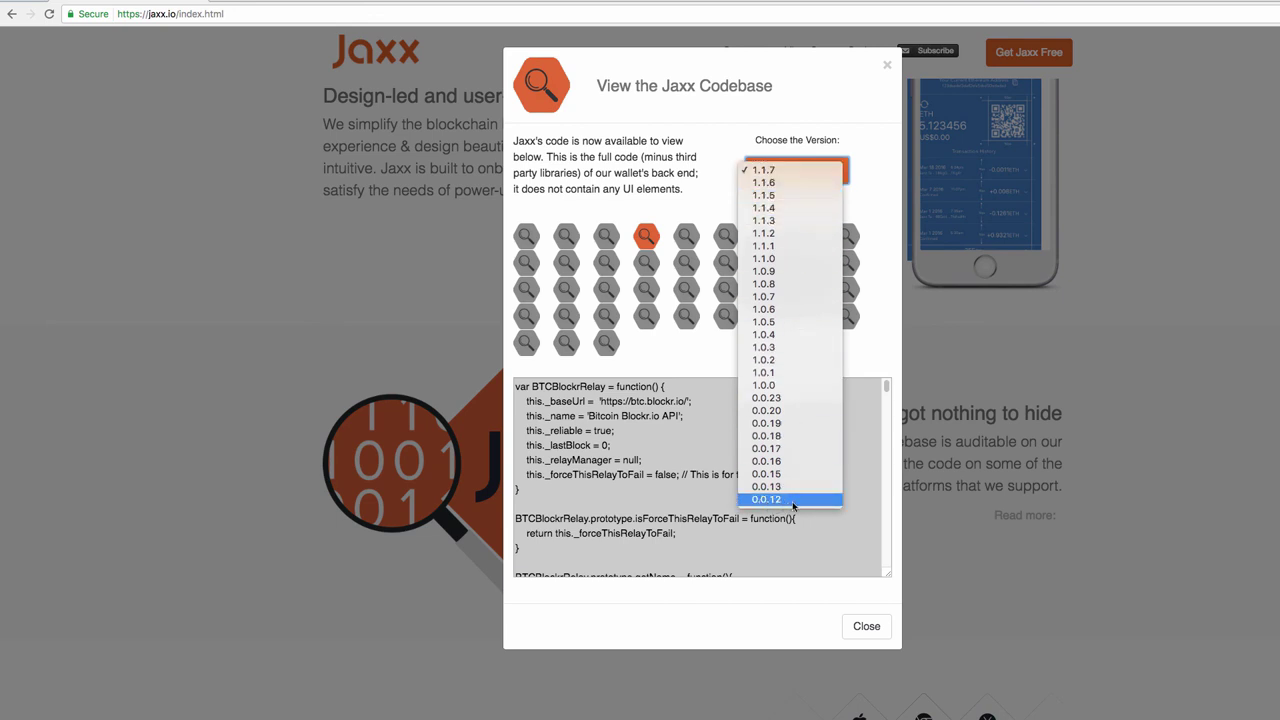
click(878, 90)
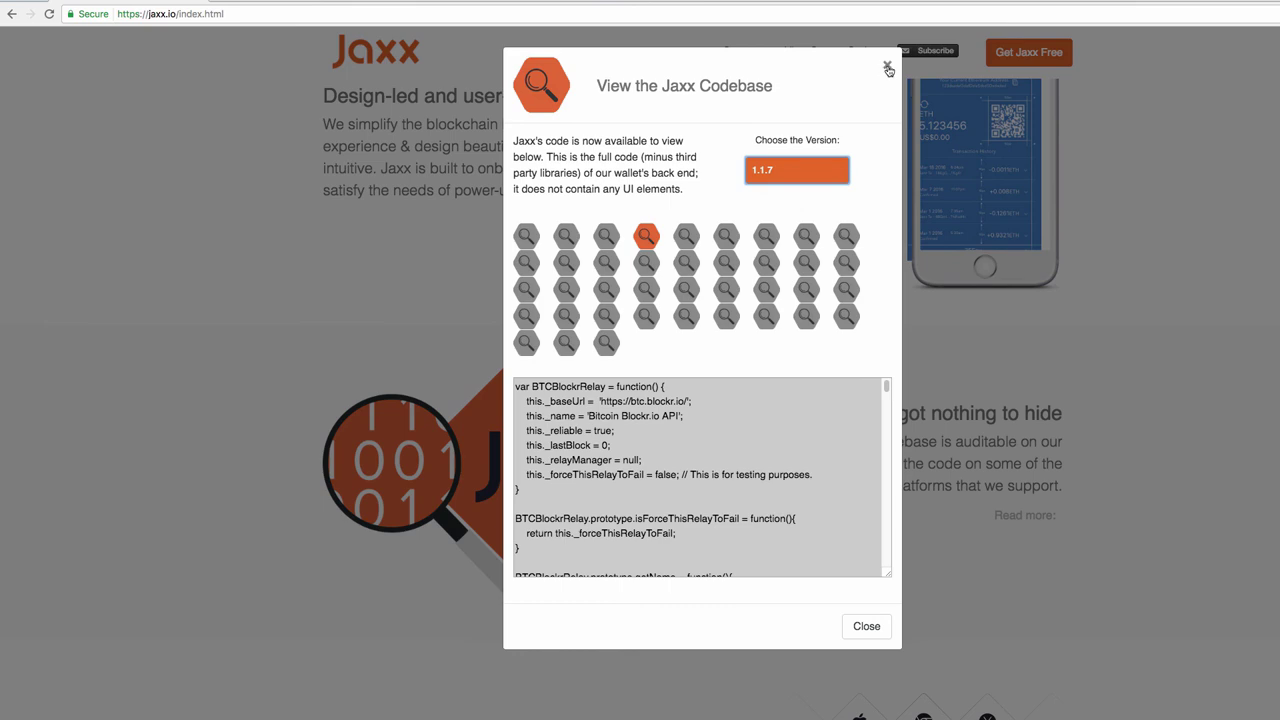
click(887, 64)
Download the Jaxx OS X desktop installer DMG via Get Jaxx Free
scroll(374, 480, down, 5)
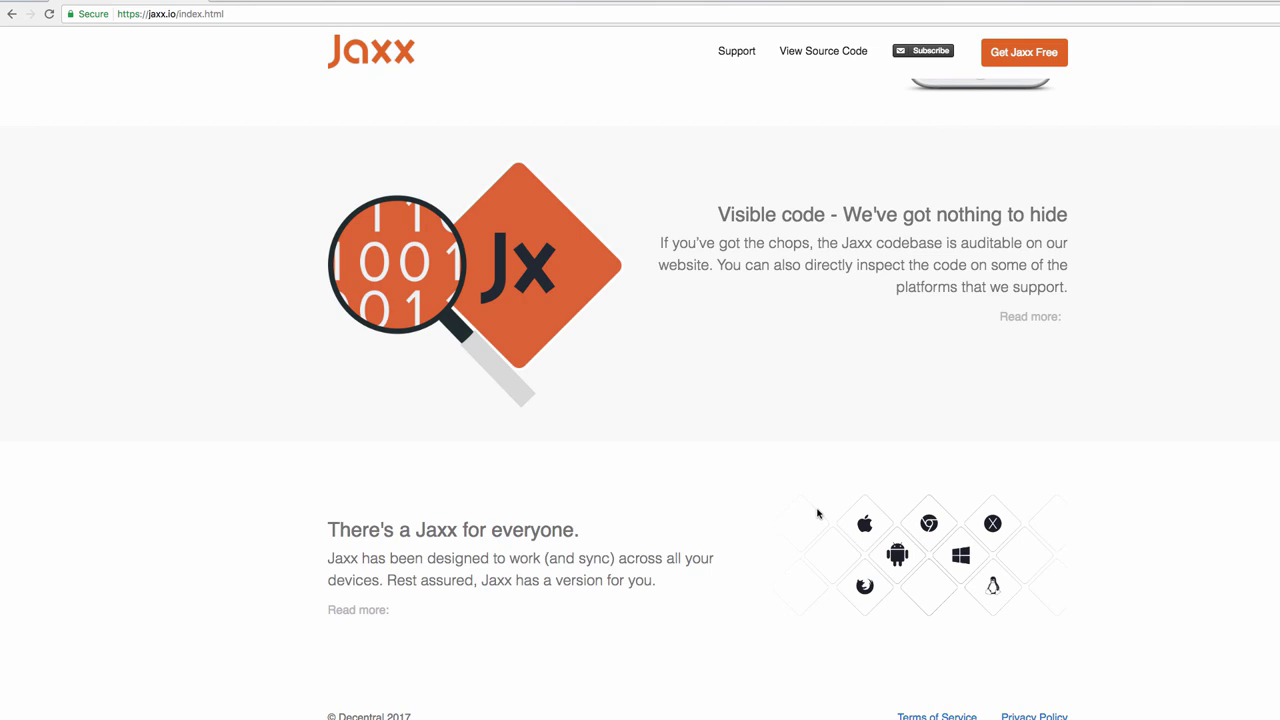
scroll(817, 514, up, 15)
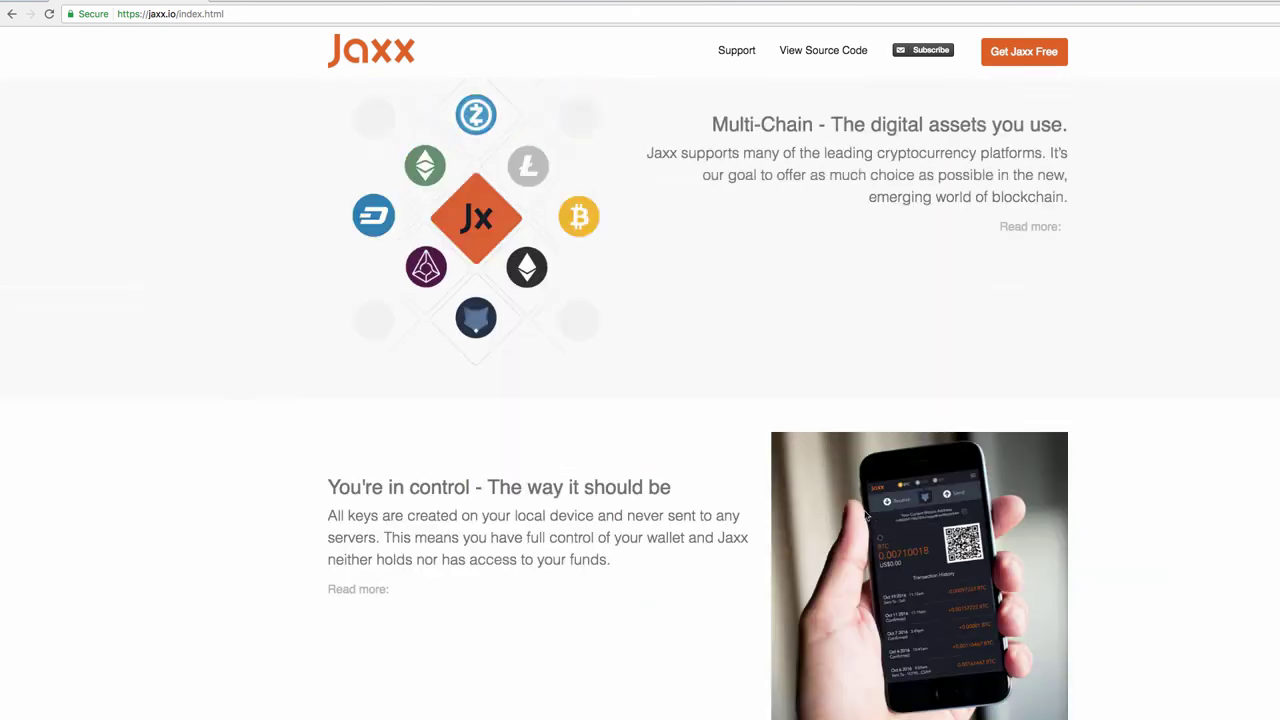
click(1057, 55)
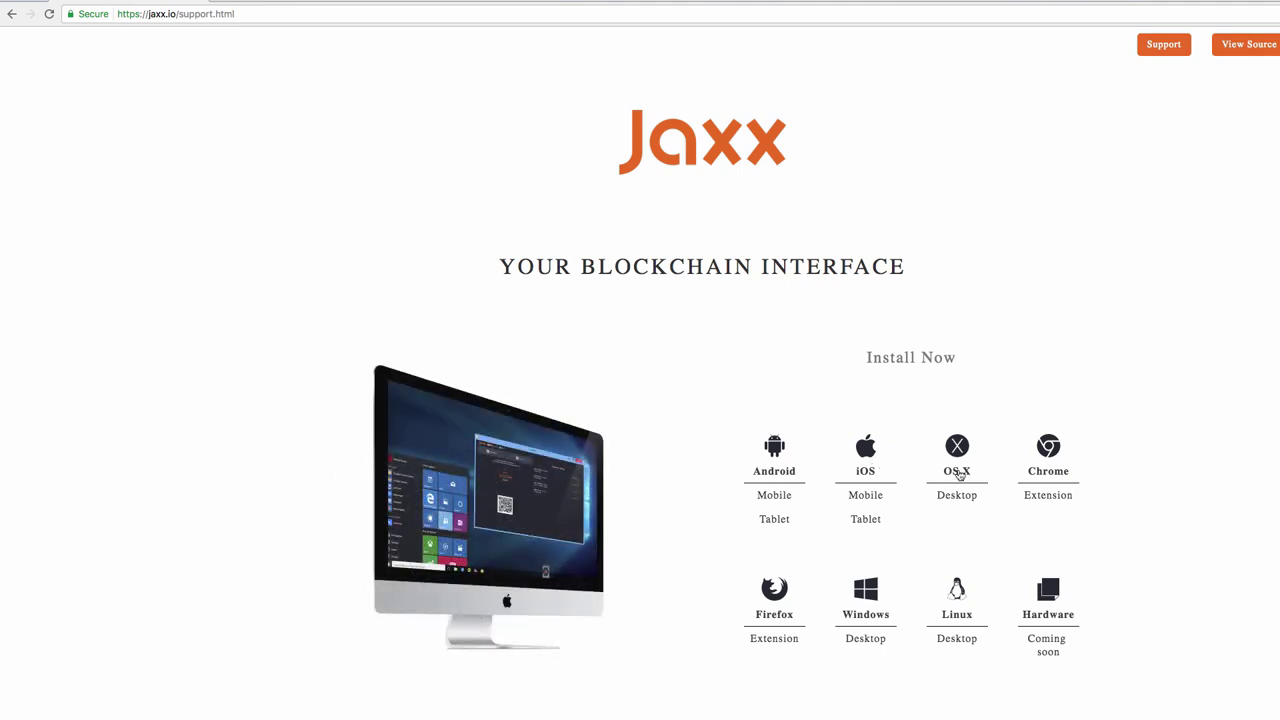
click(954, 496)
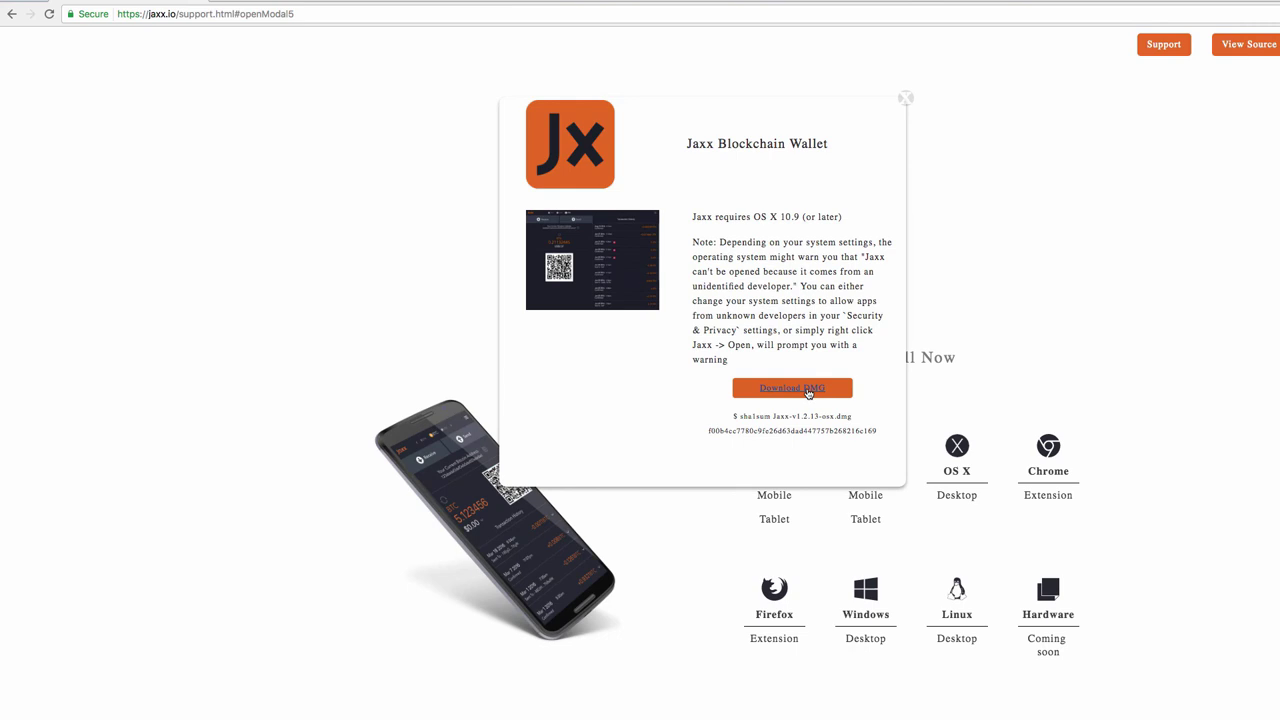
click(808, 393)
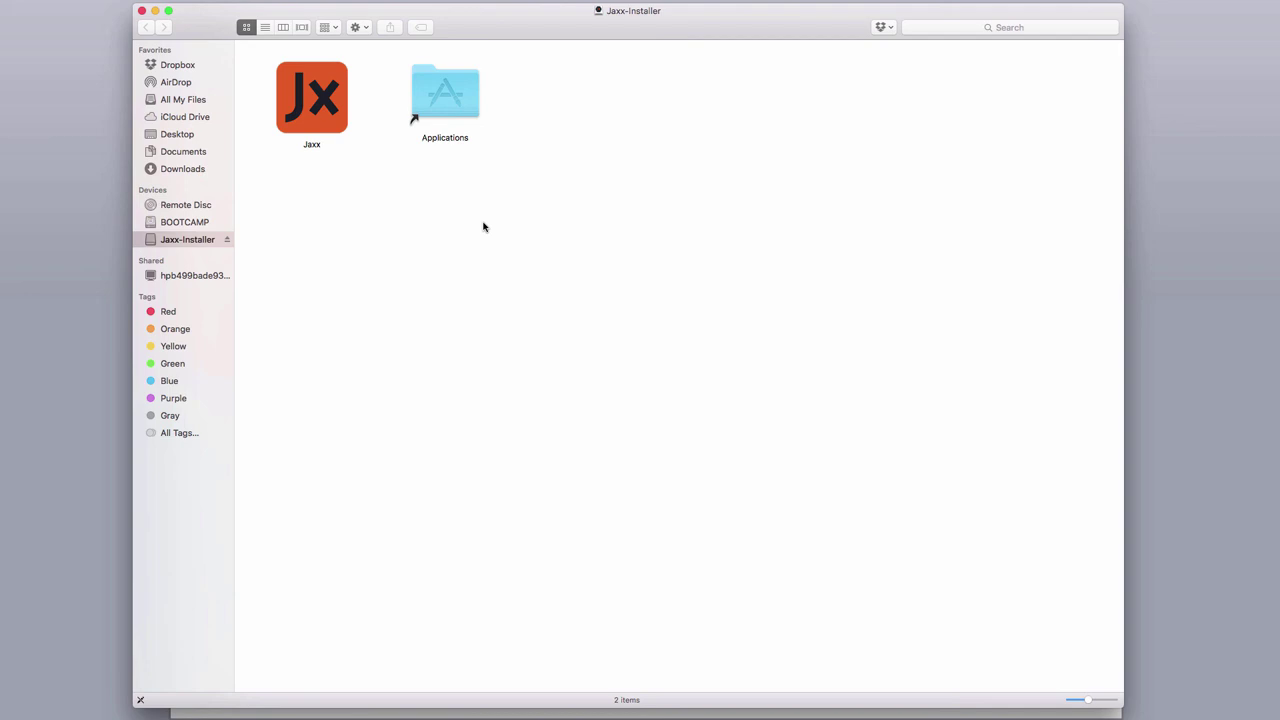
Copy Jaxx.app into Applications by dragging it onto the Applications alias in the installer
click(298, 107)
drag(298, 107, 445, 104)
click(517, 131)
Launch Jaxx from the Applications stack and approve the downloaded-from-the-Internet warning
click(900, 715)
click(1260, 390)
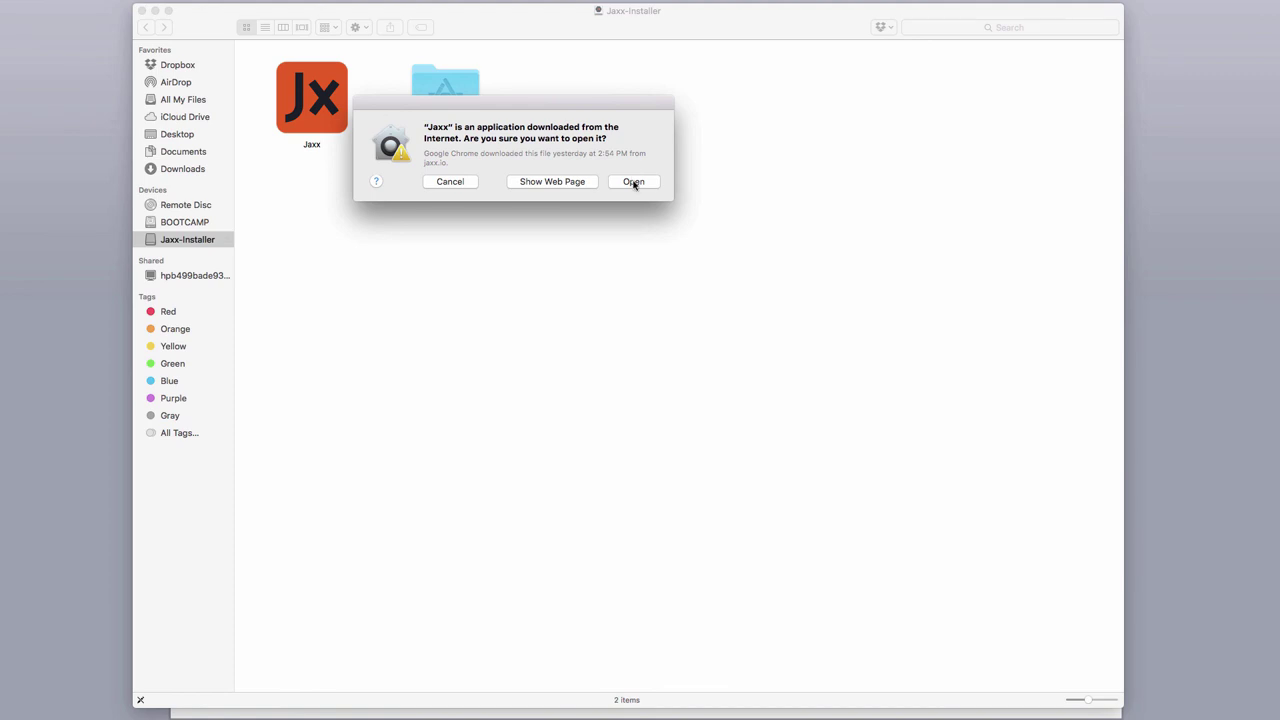
click(633, 183)
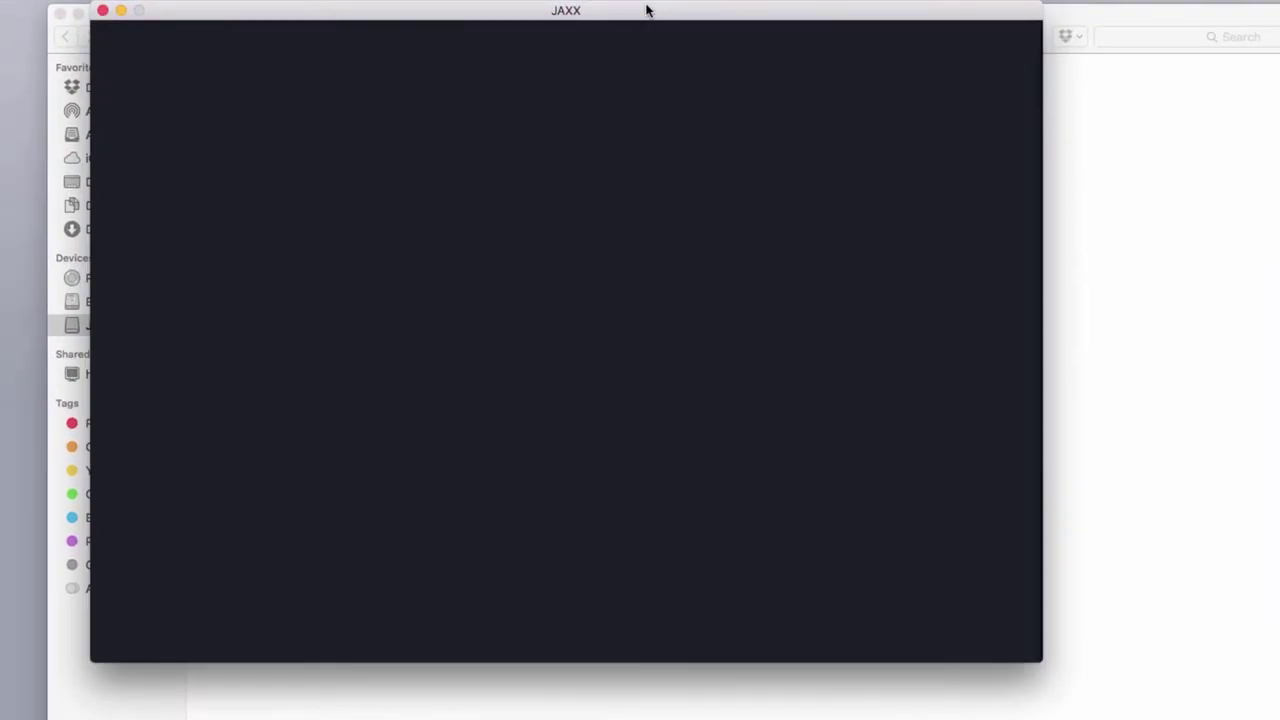
Continue past the Jaxx 1.2 release notes, read the Terms of Service, and accept the license agreement
drag(627, 10, 633, 46)
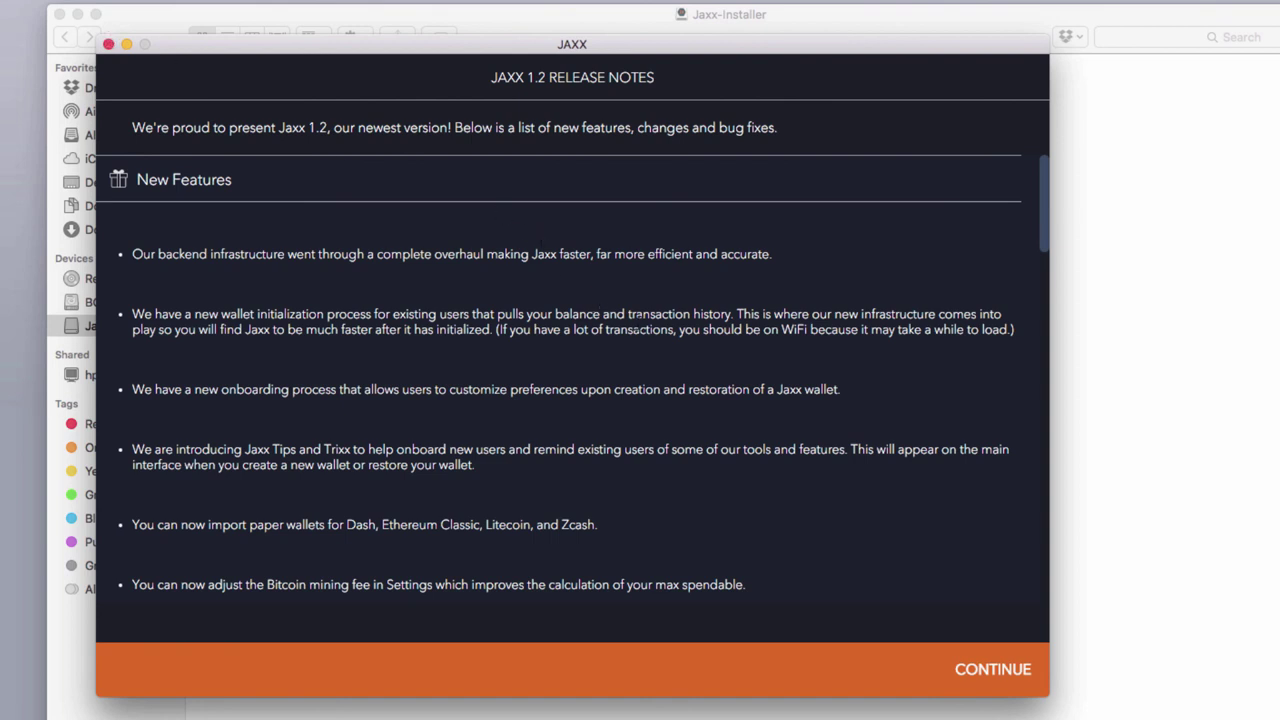
click(975, 670)
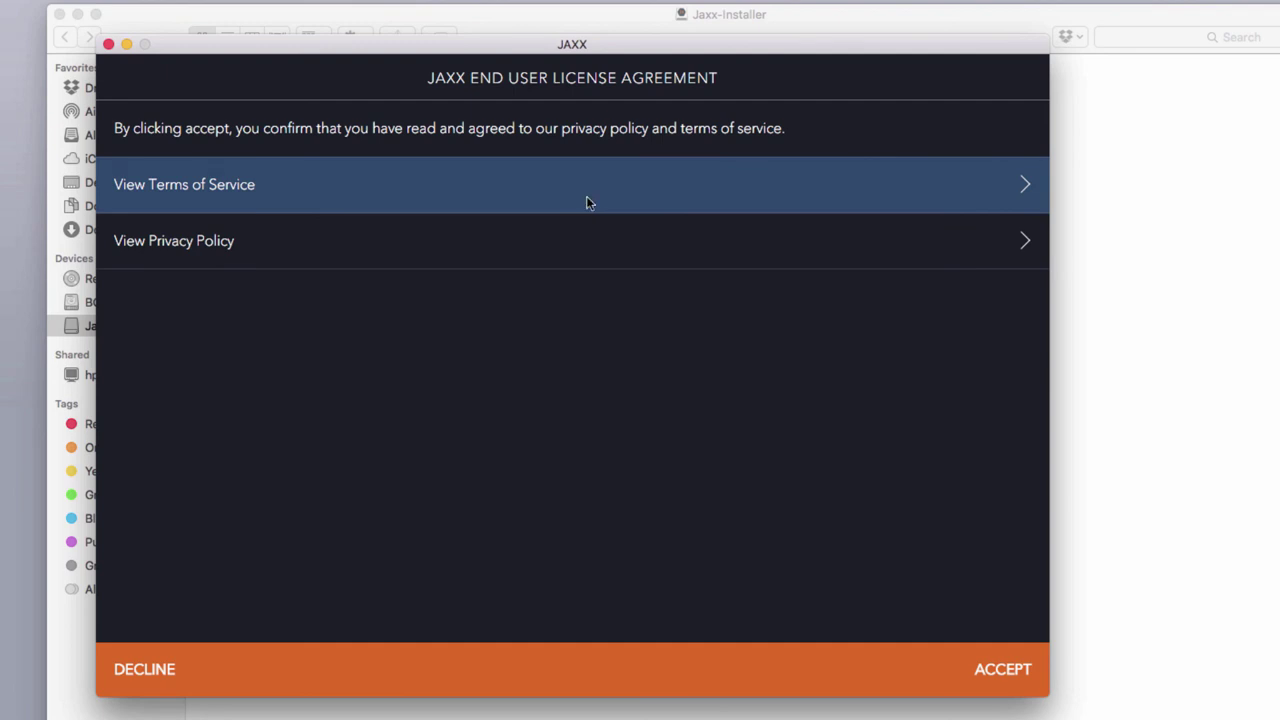
click(588, 202)
scroll(573, 196, down, 15)
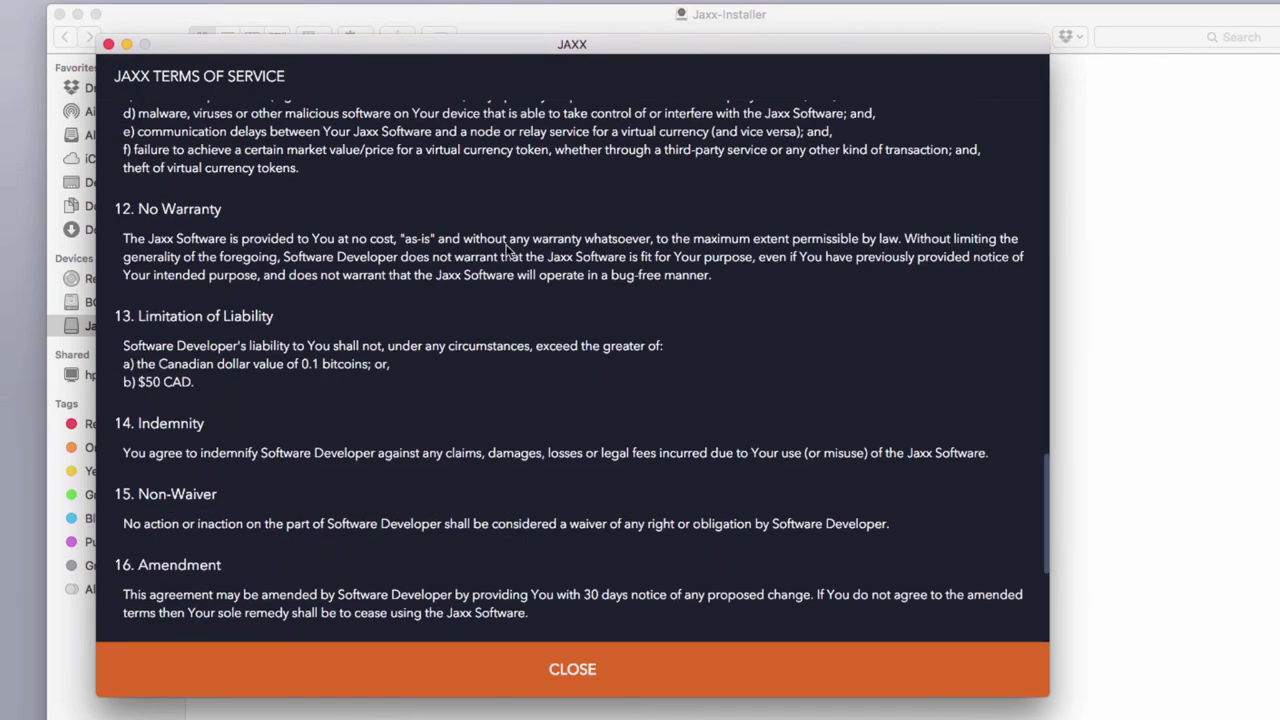
scroll(512, 290, down, 5)
click(574, 670)
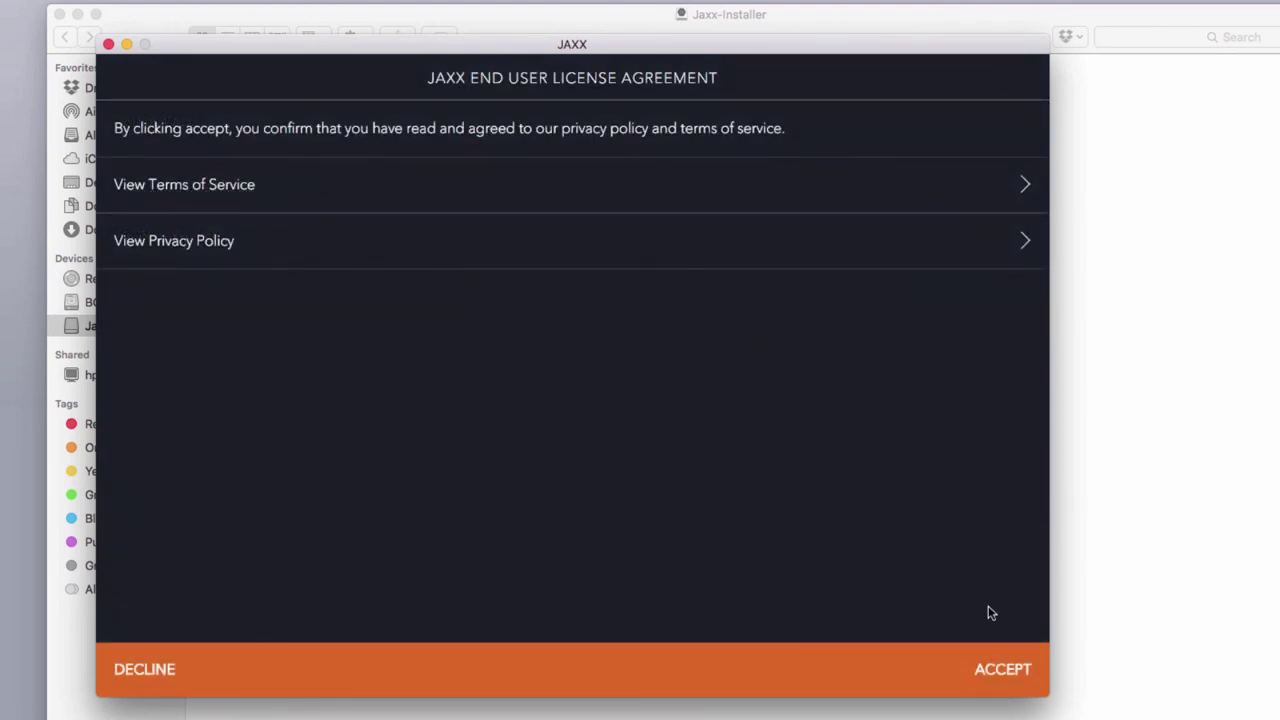
click(1020, 678)
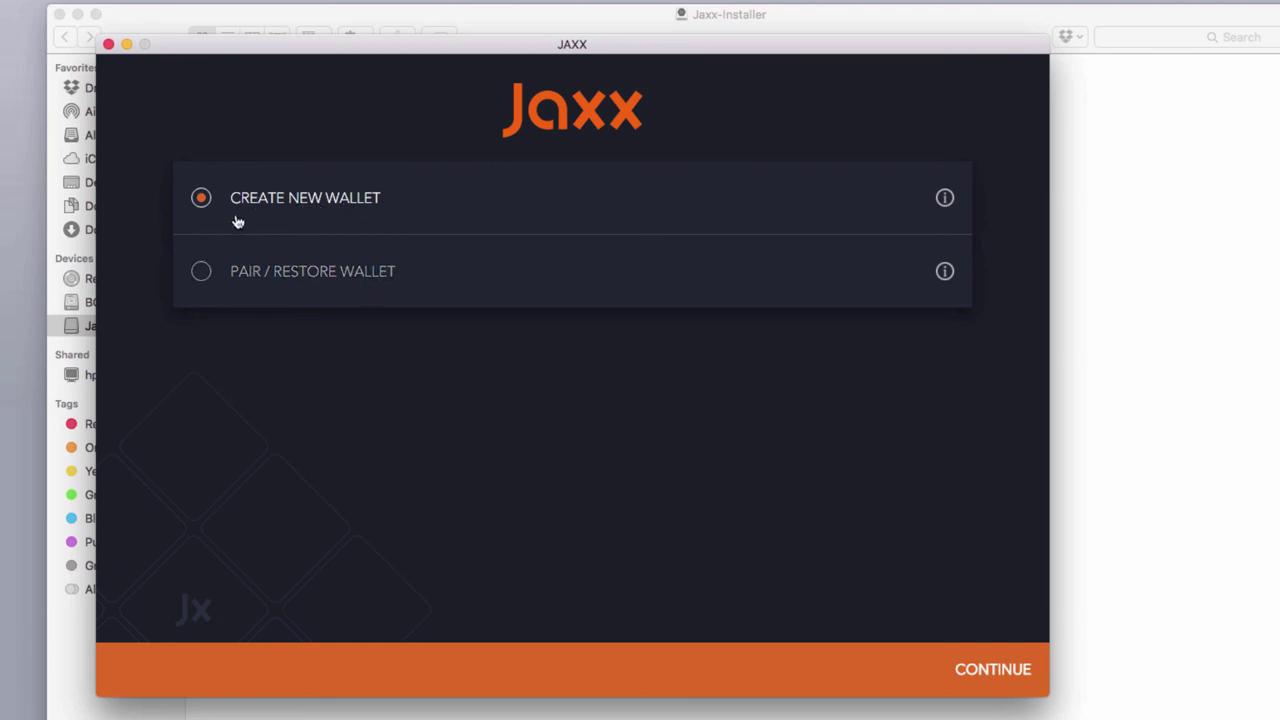
Choose Create New Wallet, check the EXPRESS and CUSTOM descriptions, and continue with Express setup
click(994, 678)
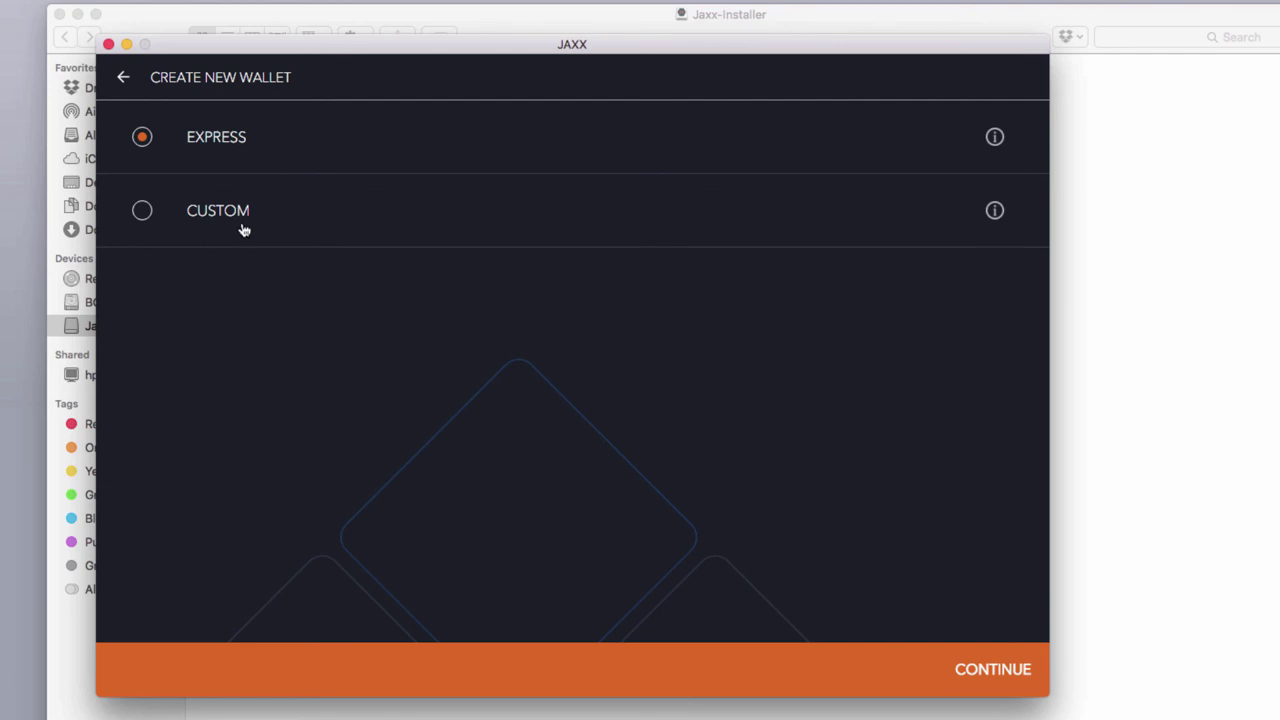
click(995, 139)
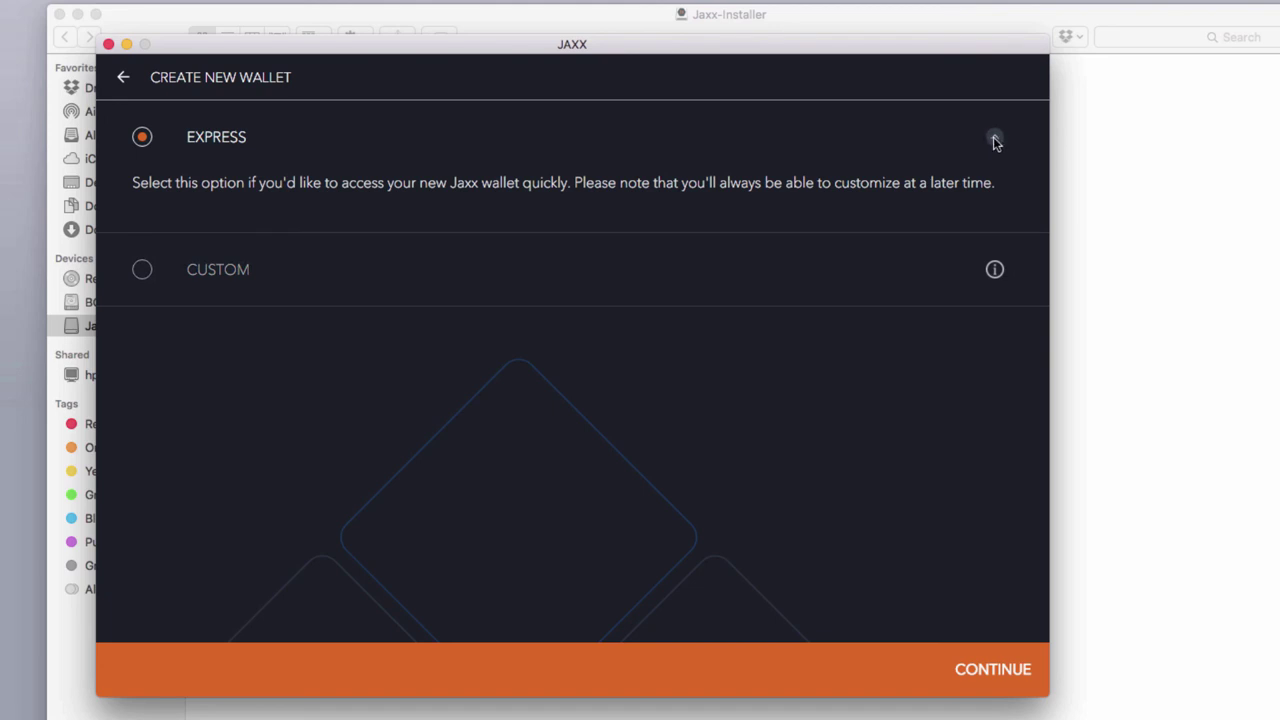
click(995, 140)
click(994, 210)
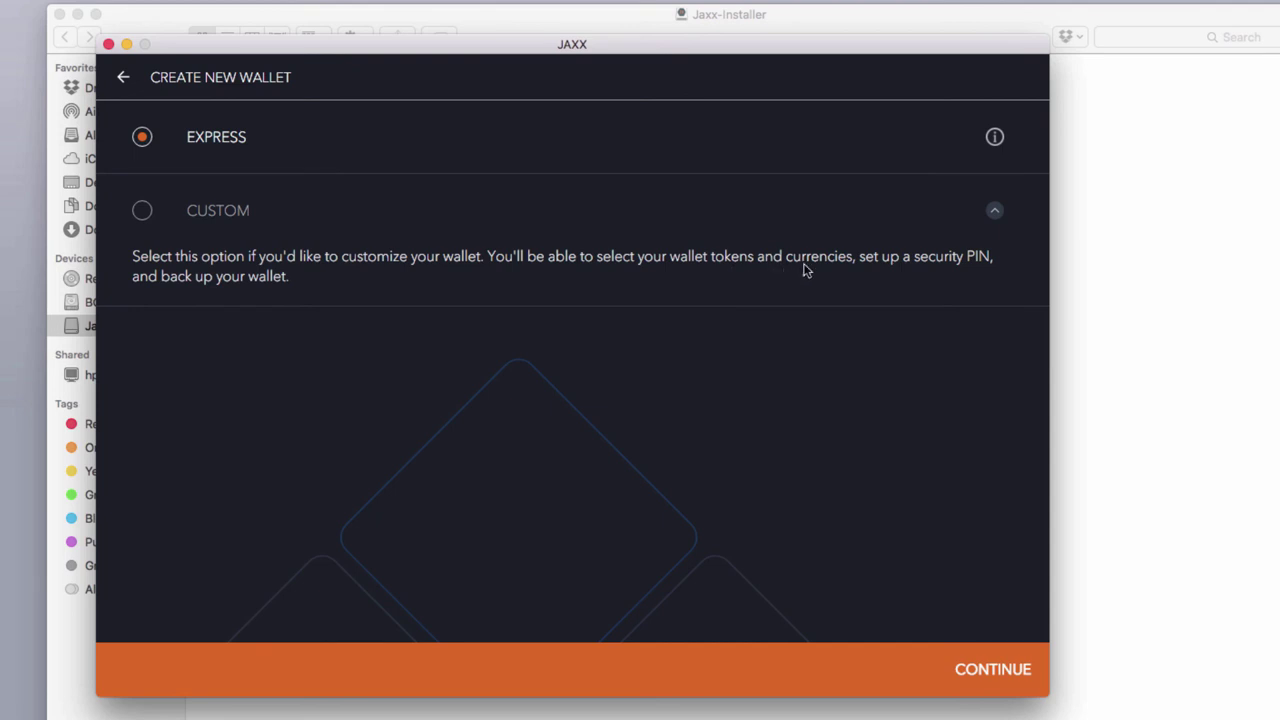
click(993, 215)
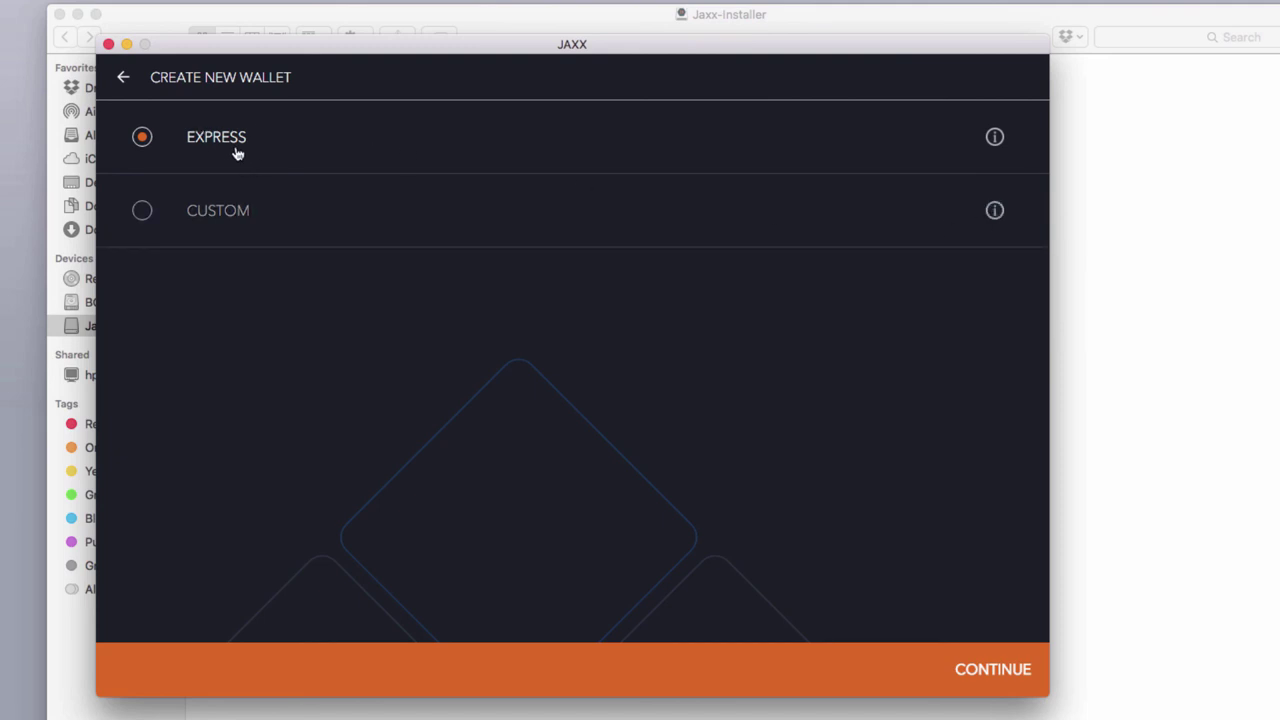
click(1038, 662)
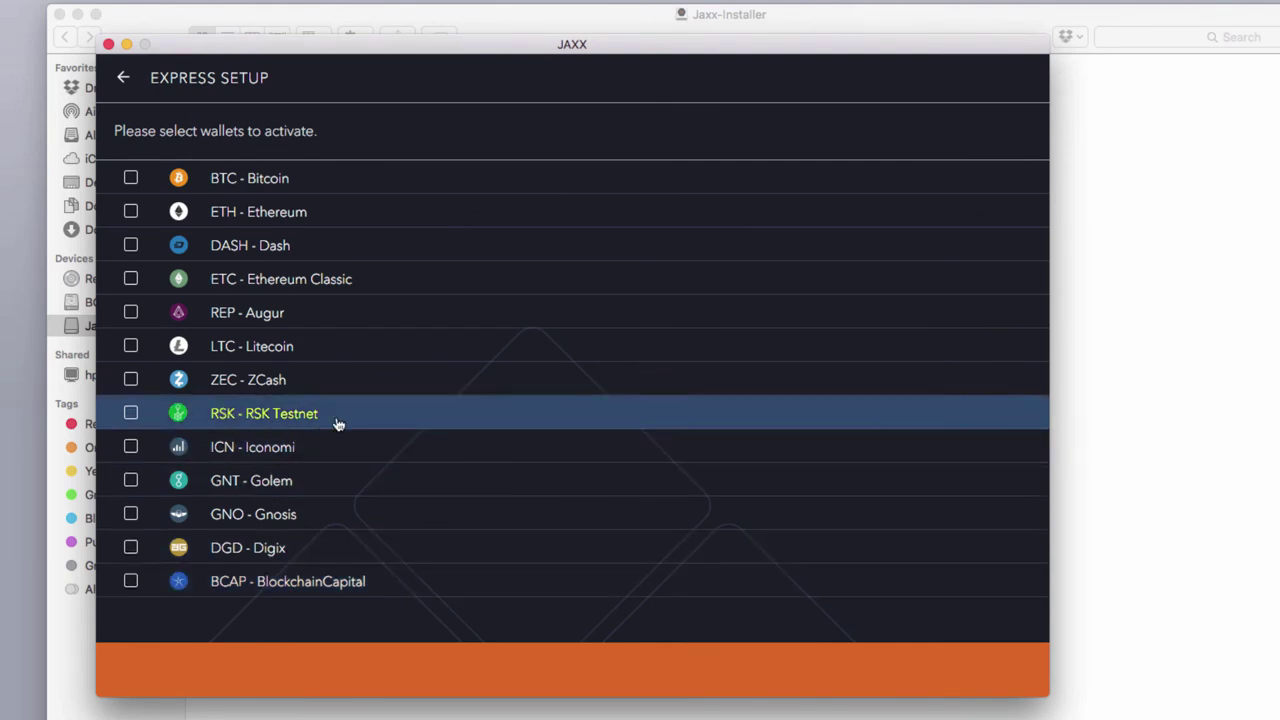
Activate BTC - Bitcoin and DASH - Dash, create the wallet, and select the Bitcoin receiving address
click(306, 184)
click(252, 246)
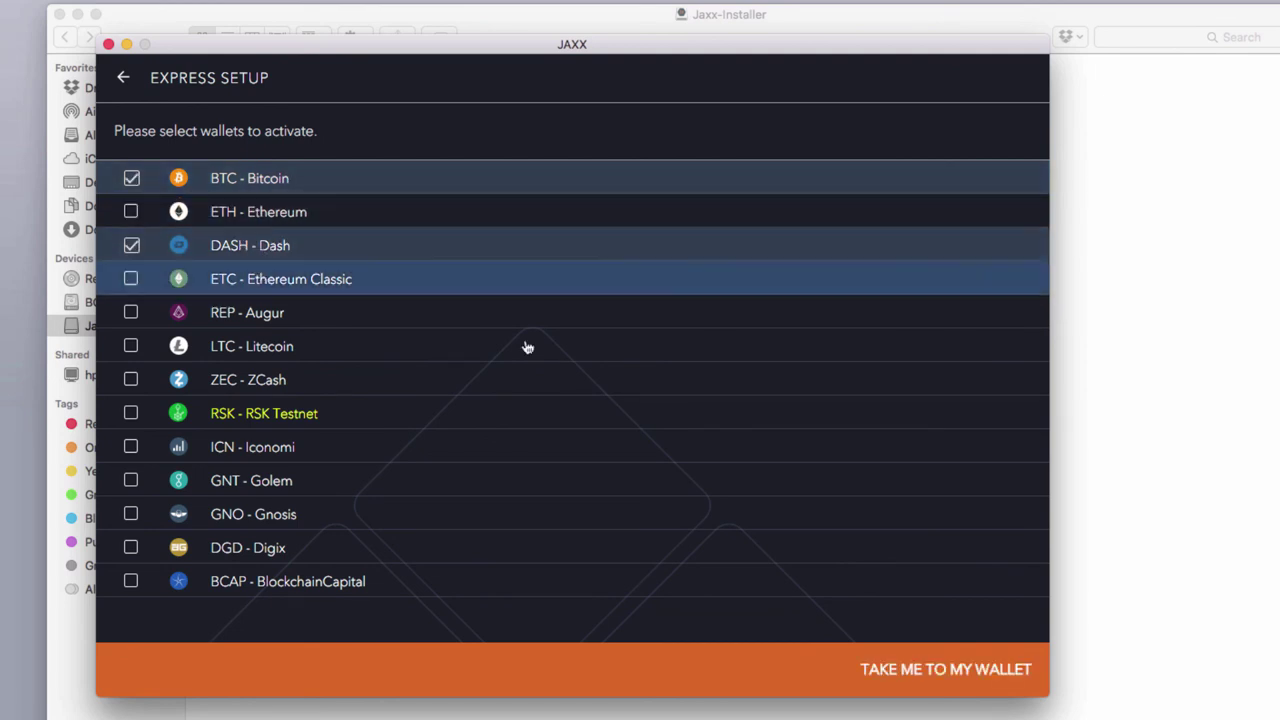
click(982, 683)
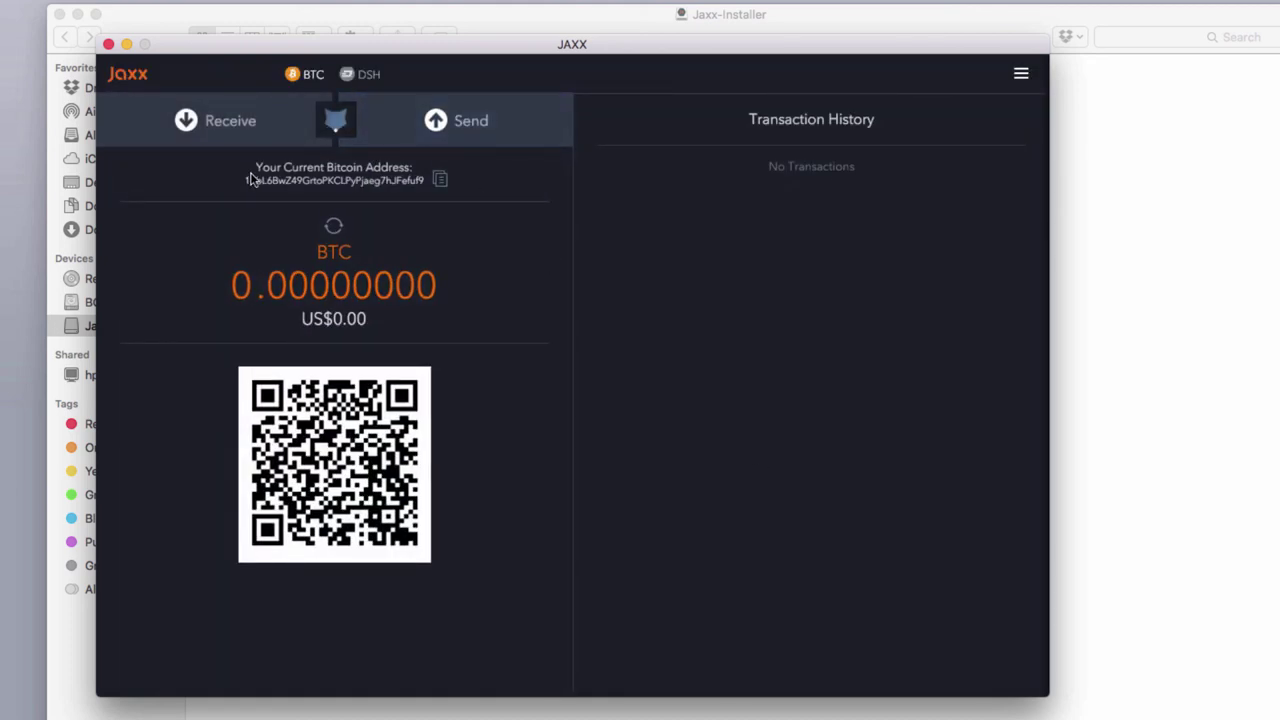
drag(240, 185, 424, 182)
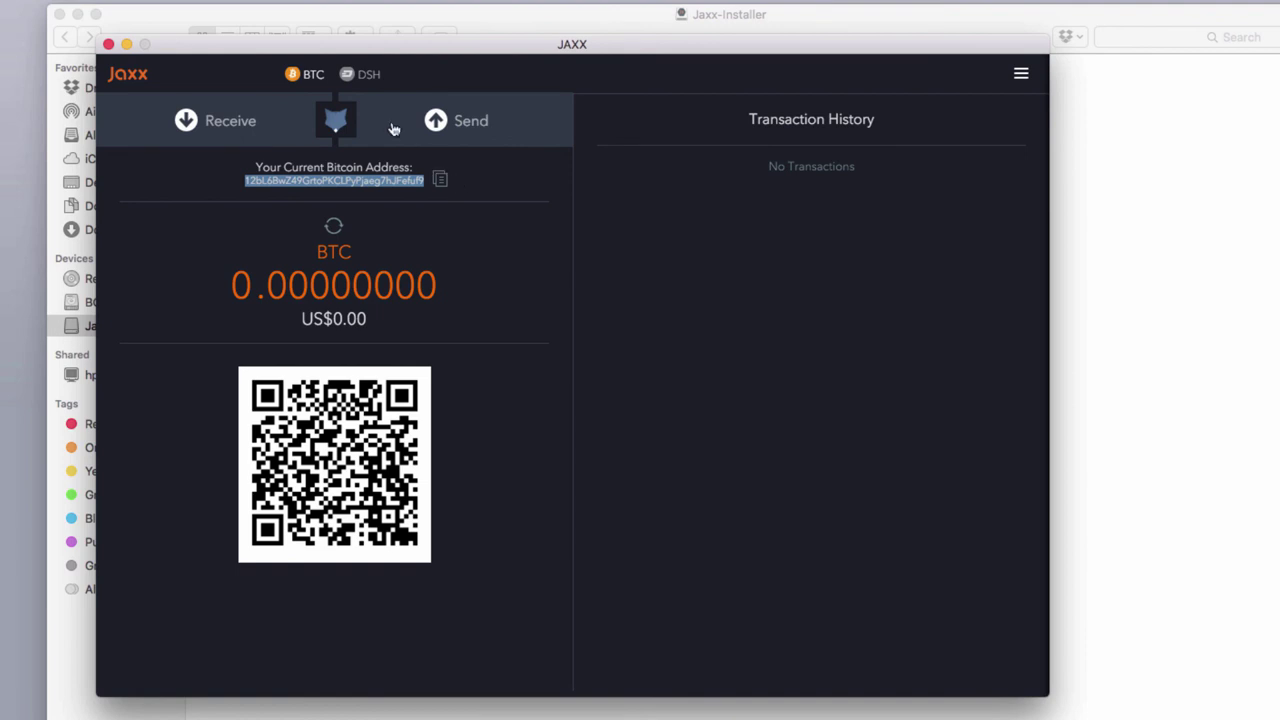
click(350, 76)
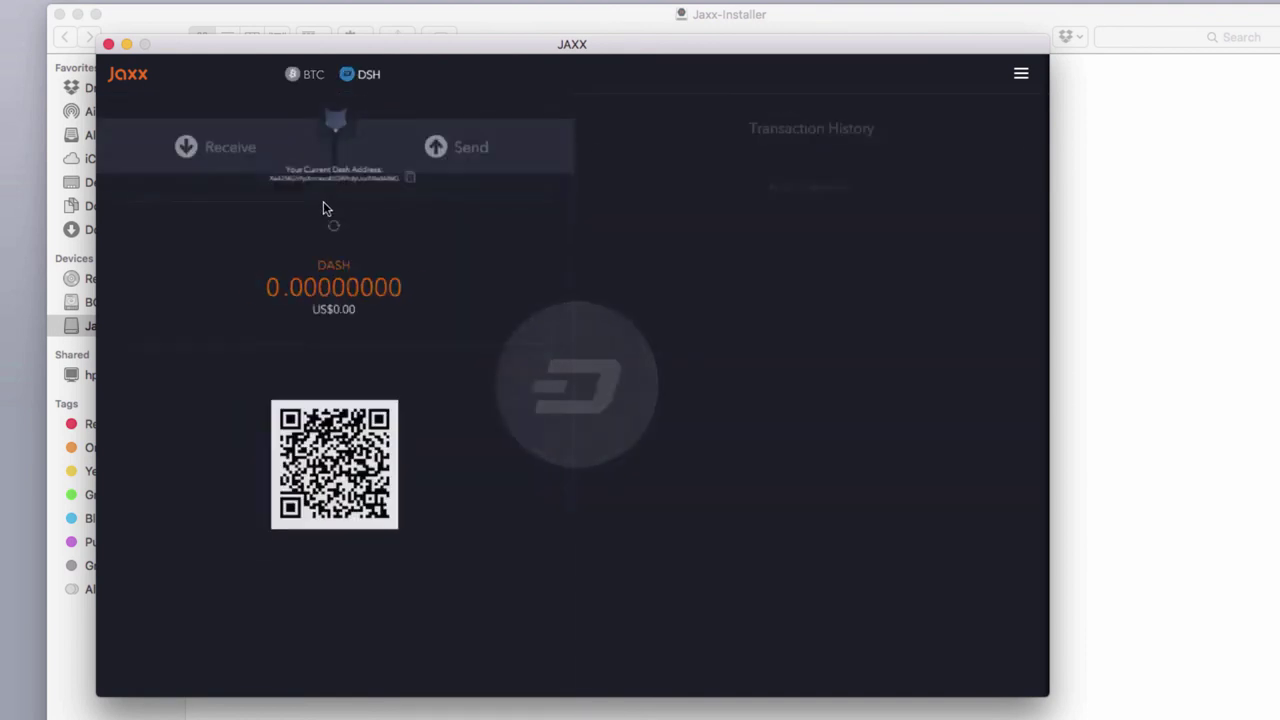
drag(237, 184, 432, 182)
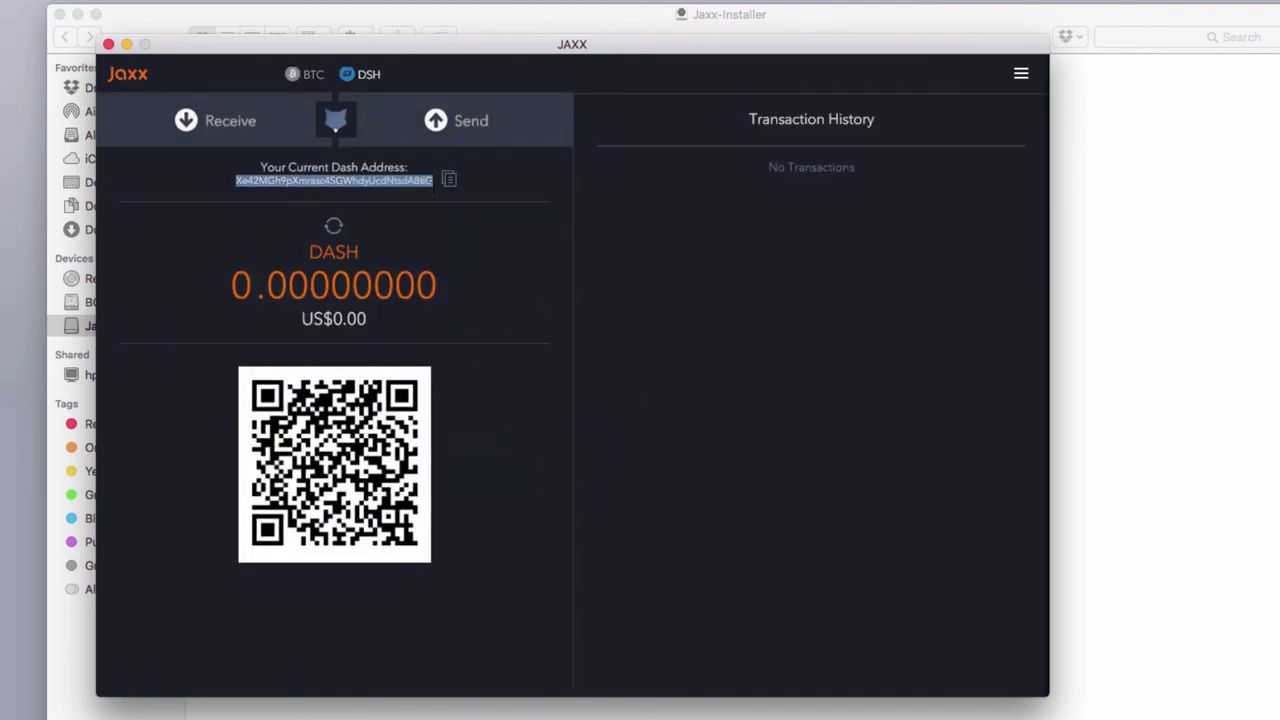
click(240, 196)
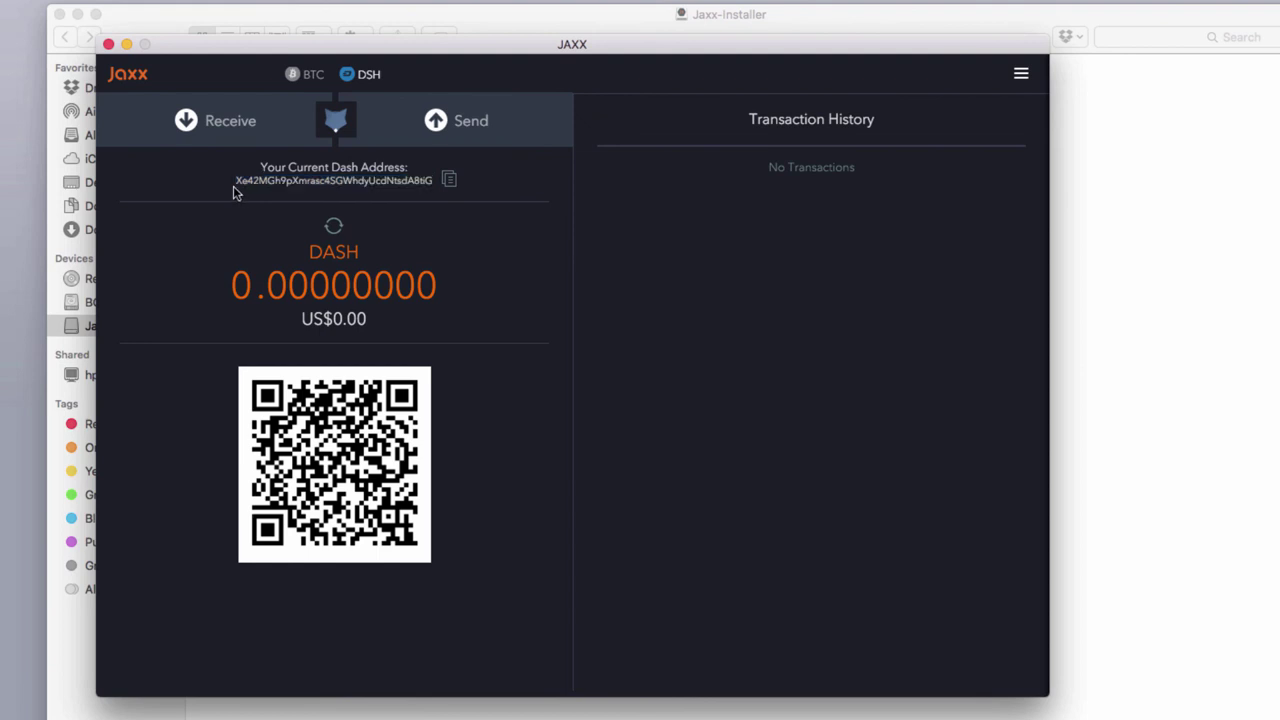
double_click(237, 190)
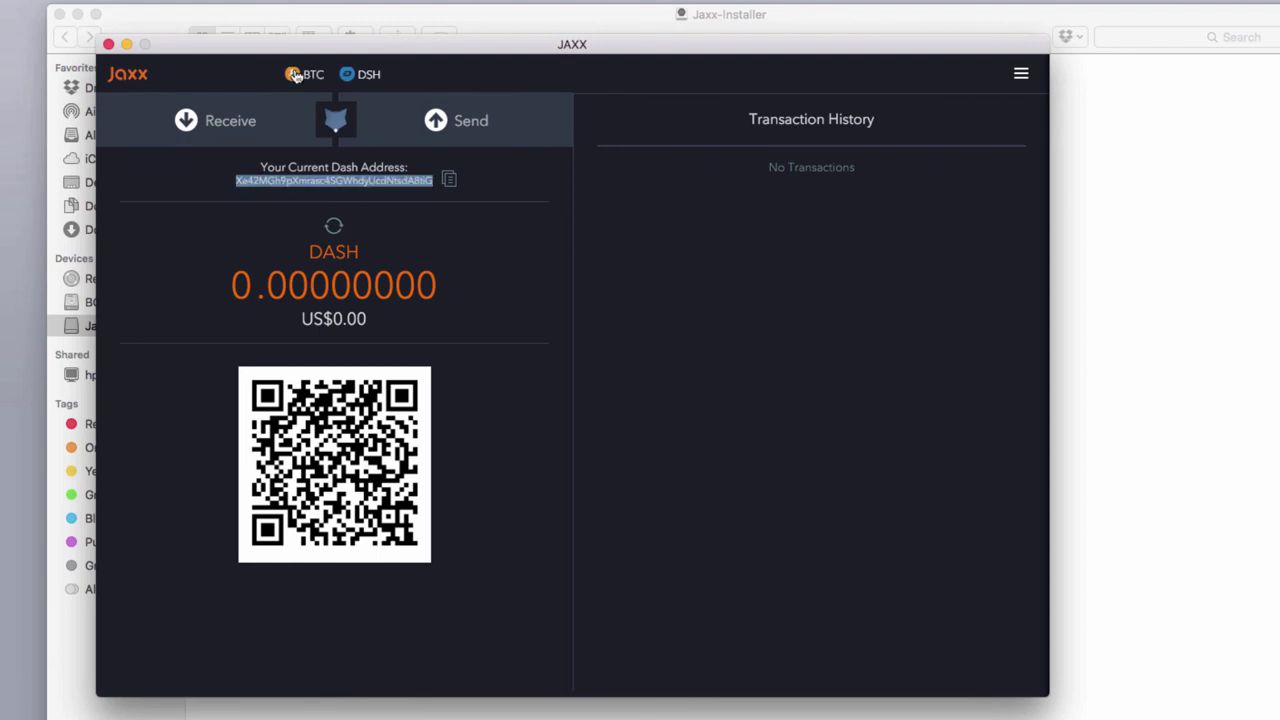
click(294, 75)
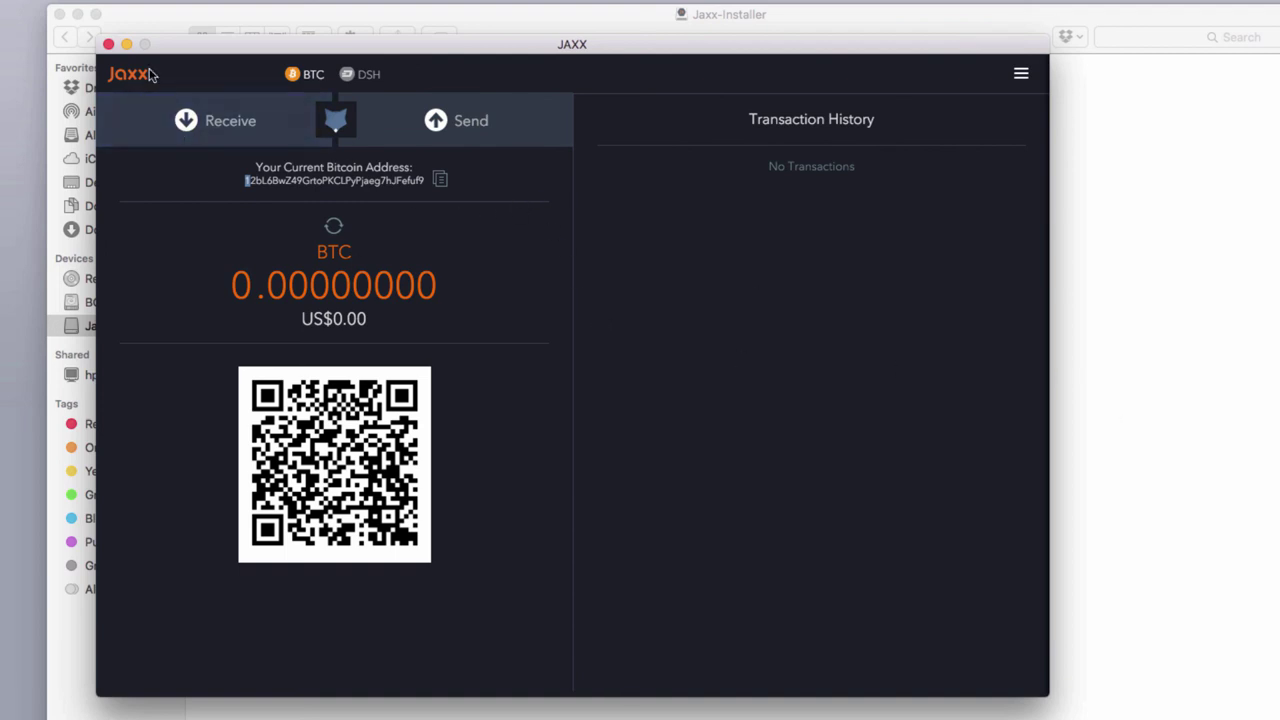
Review the CURRENCY exchange rates and enabled WALLETS in the Jaxx menu, then return to MENU
click(1022, 76)
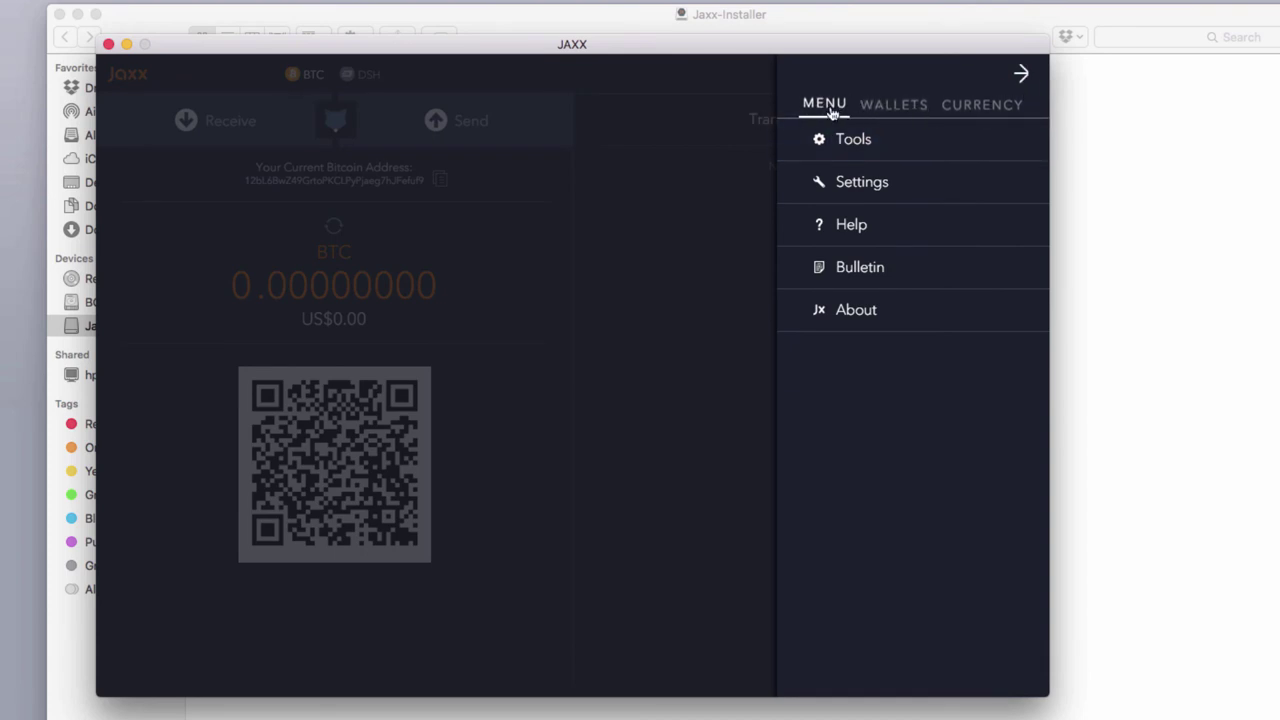
click(985, 105)
scroll(925, 232, down, 10)
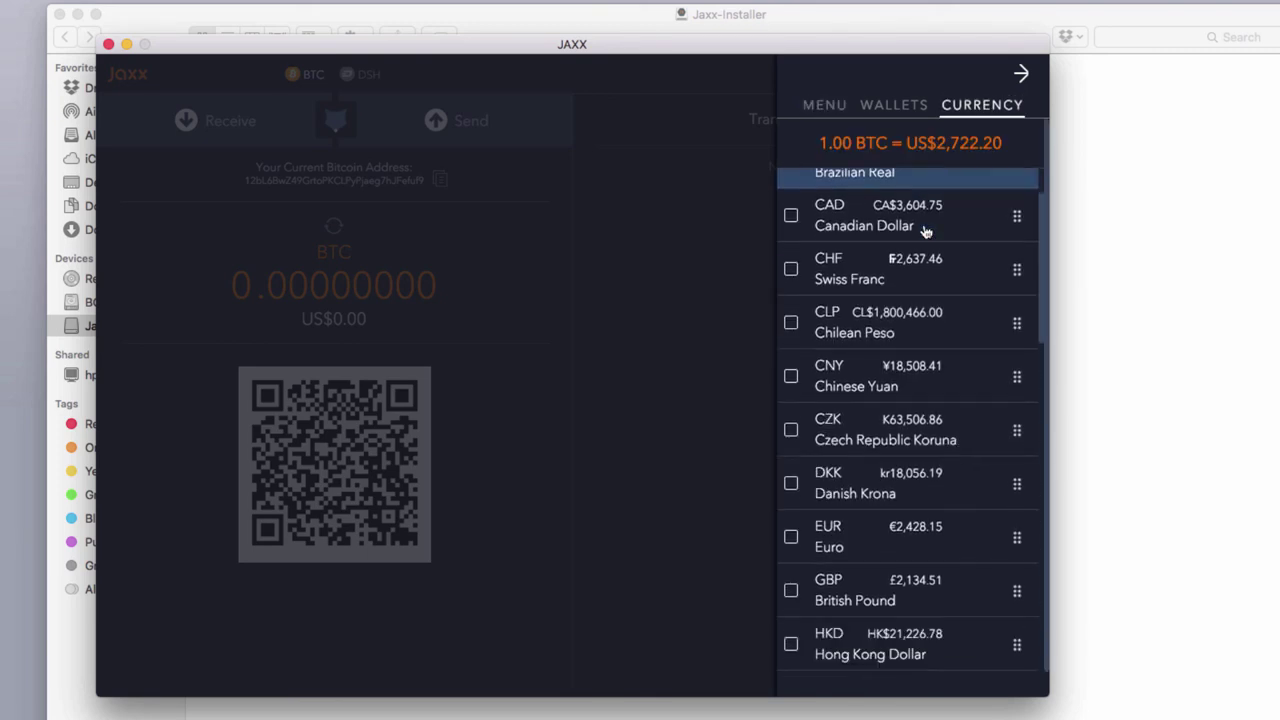
scroll(908, 295, down, 10)
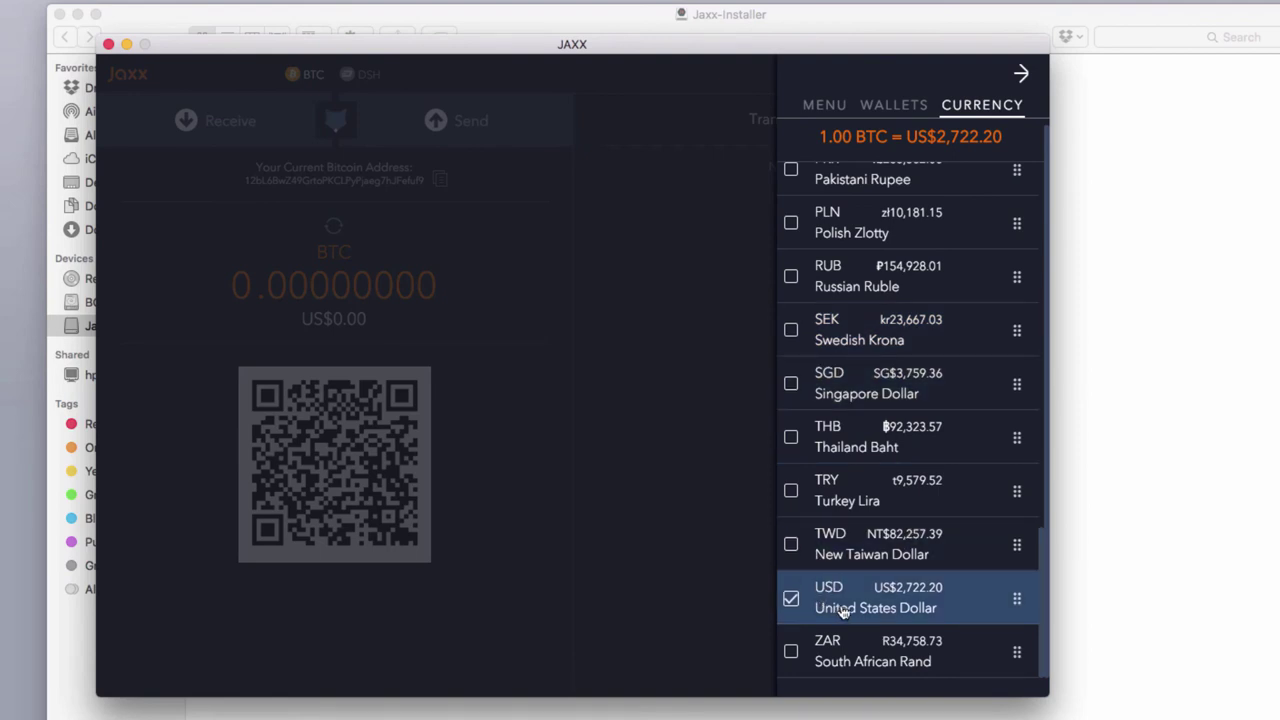
scroll(843, 612, up, 15)
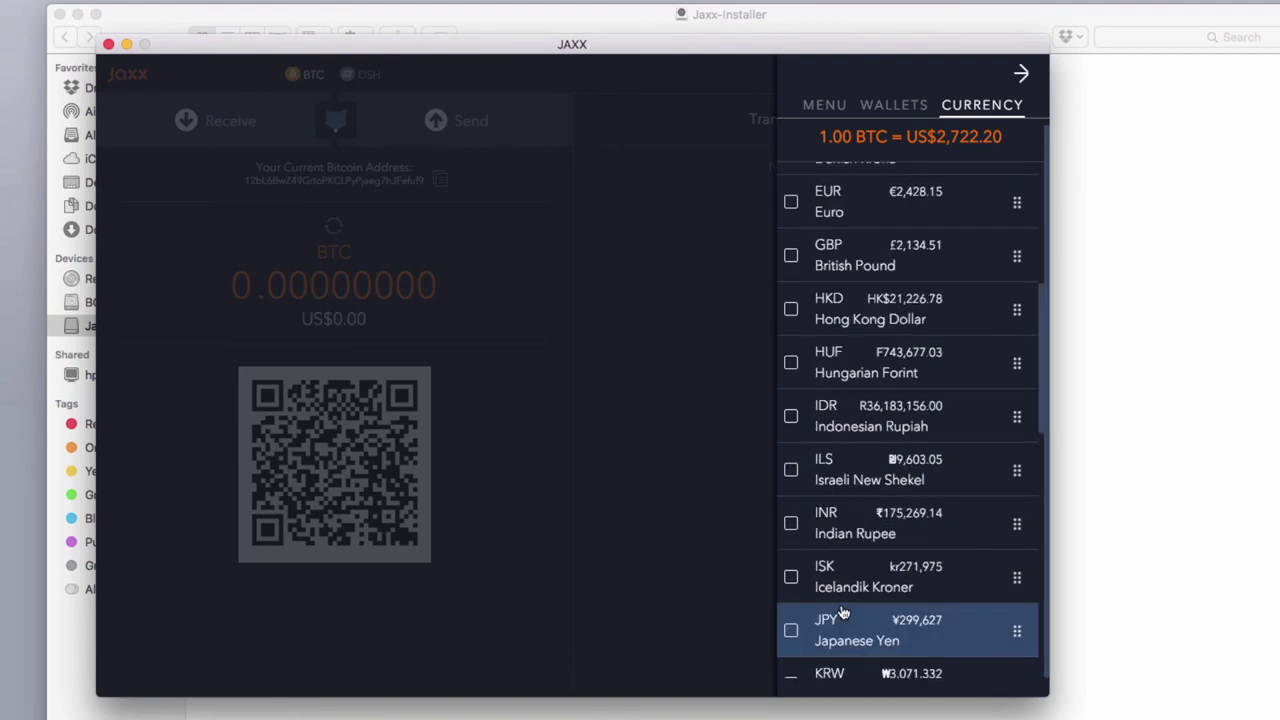
click(902, 106)
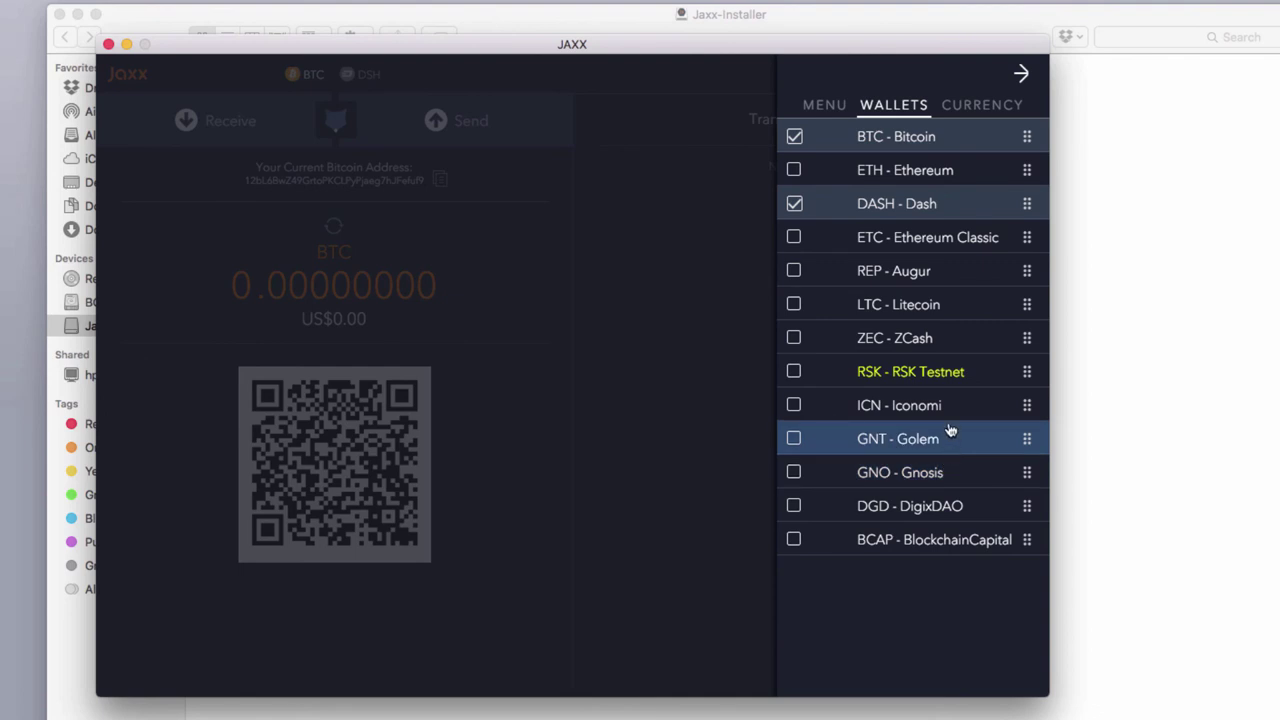
click(814, 111)
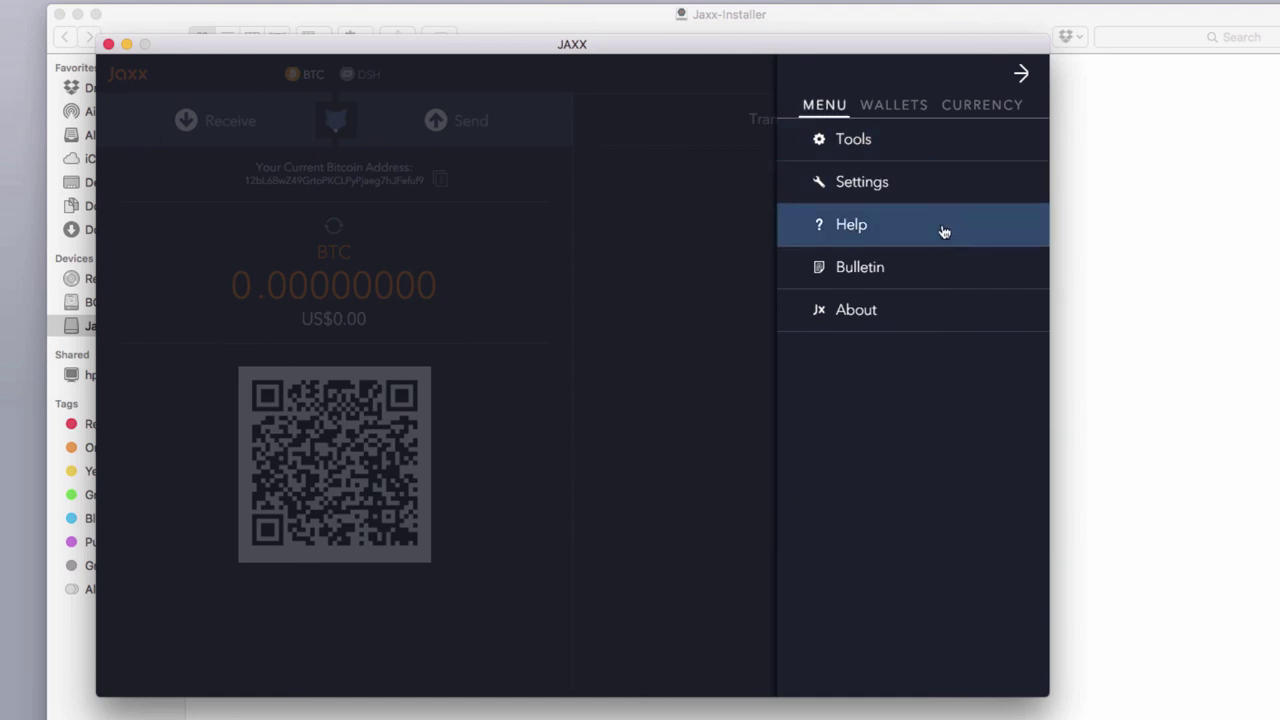
Read the About page's version info and change log, then close it
click(936, 299)
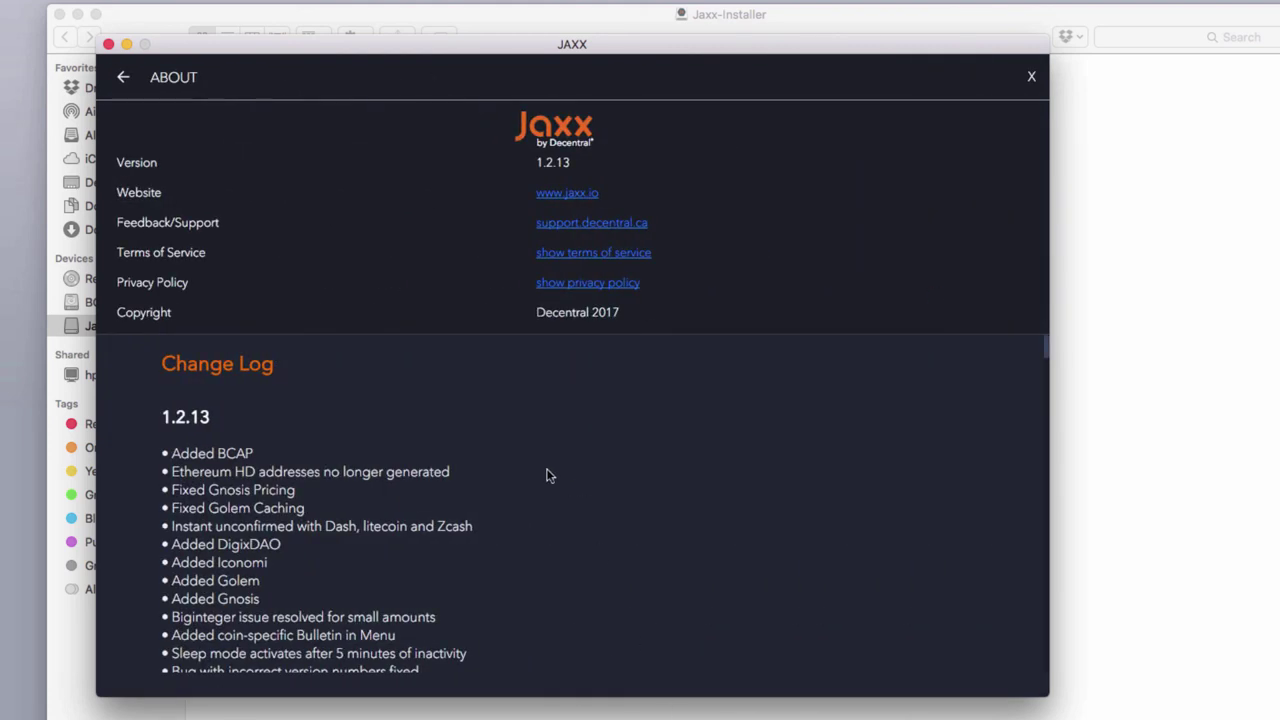
scroll(560, 476, down, 3)
scroll(540, 480, down, 10)
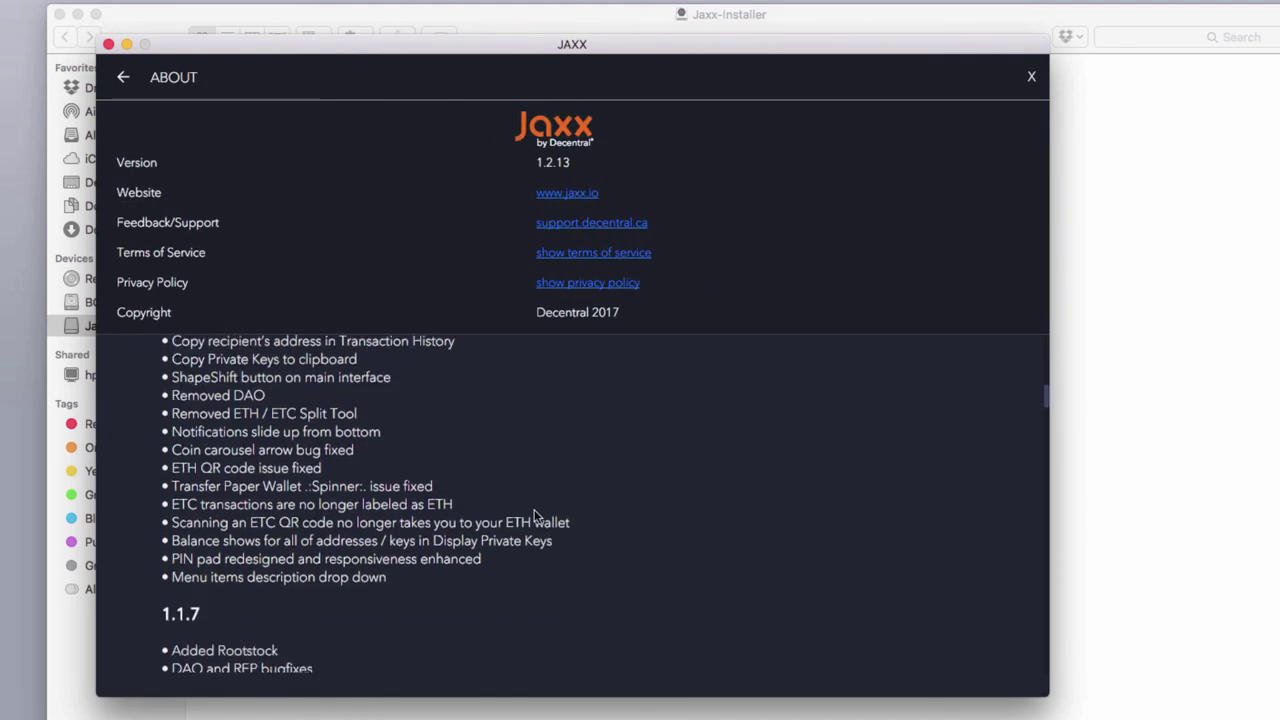
scroll(508, 480, up, 15)
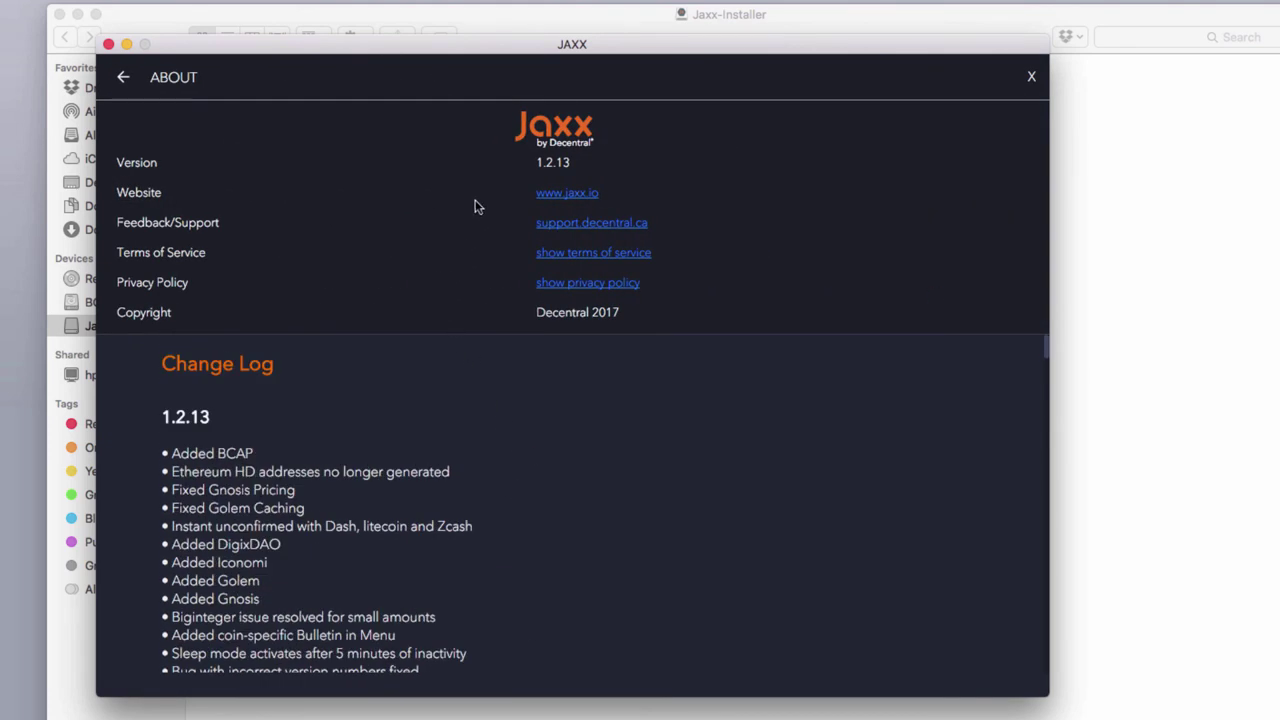
click(125, 78)
Look through the Bulletins and the Help FAQ, then go to Settings
click(850, 270)
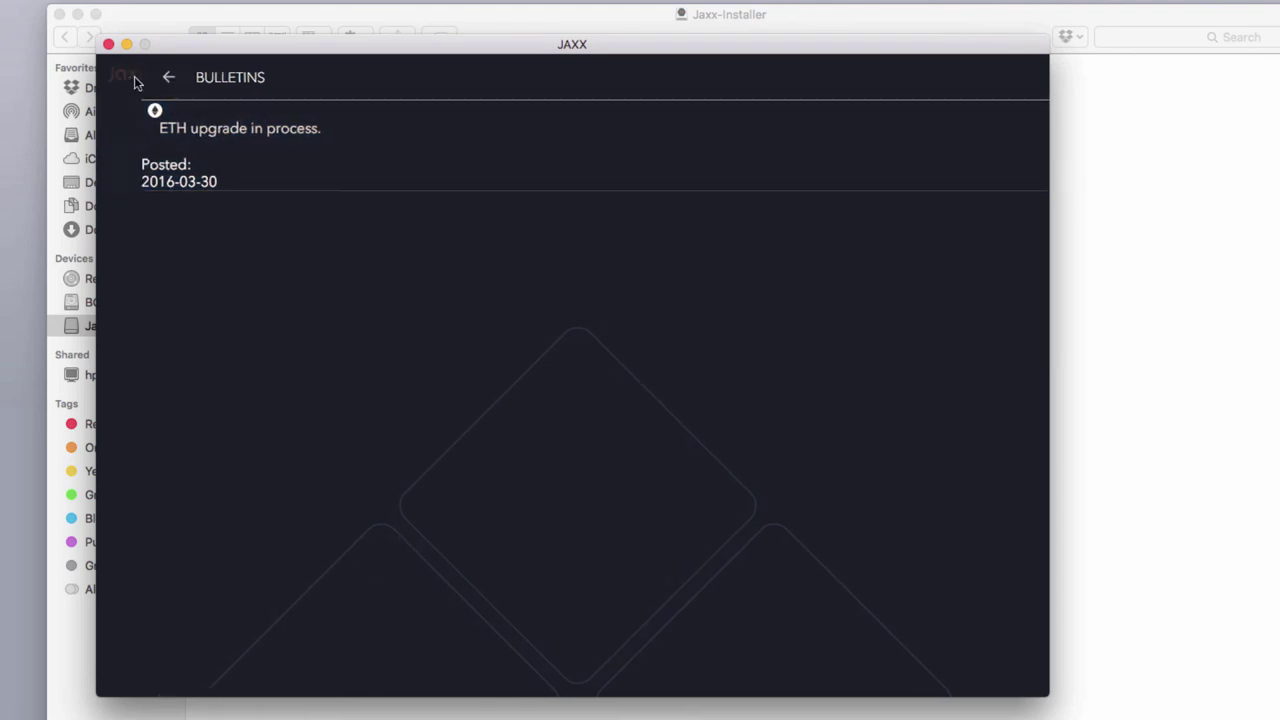
click(124, 77)
click(918, 236)
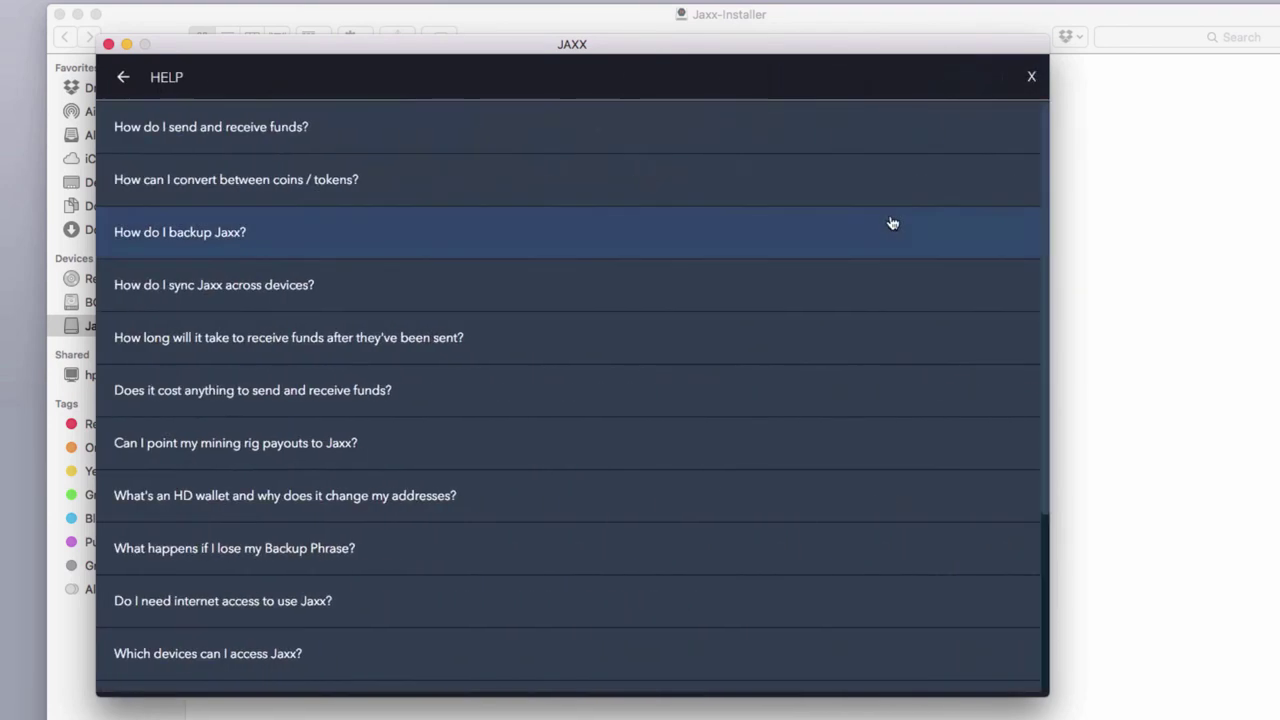
scroll(383, 131, down, 5)
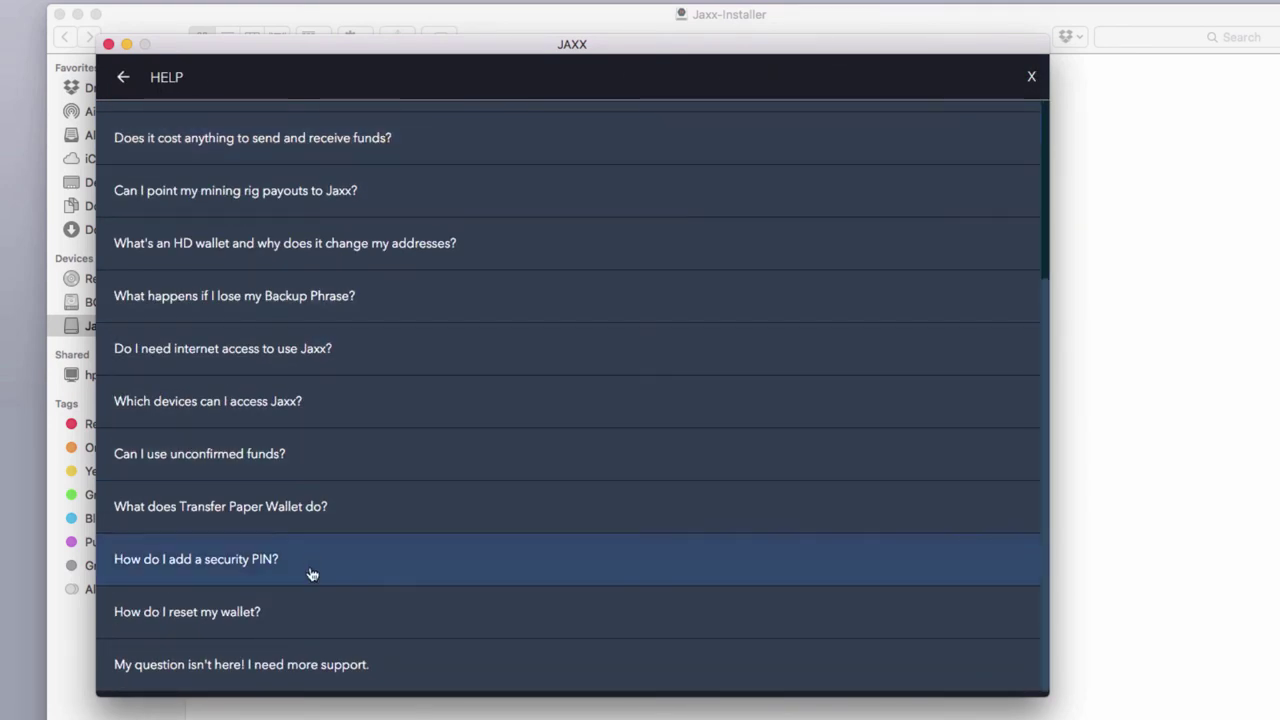
scroll(315, 605, up, 5)
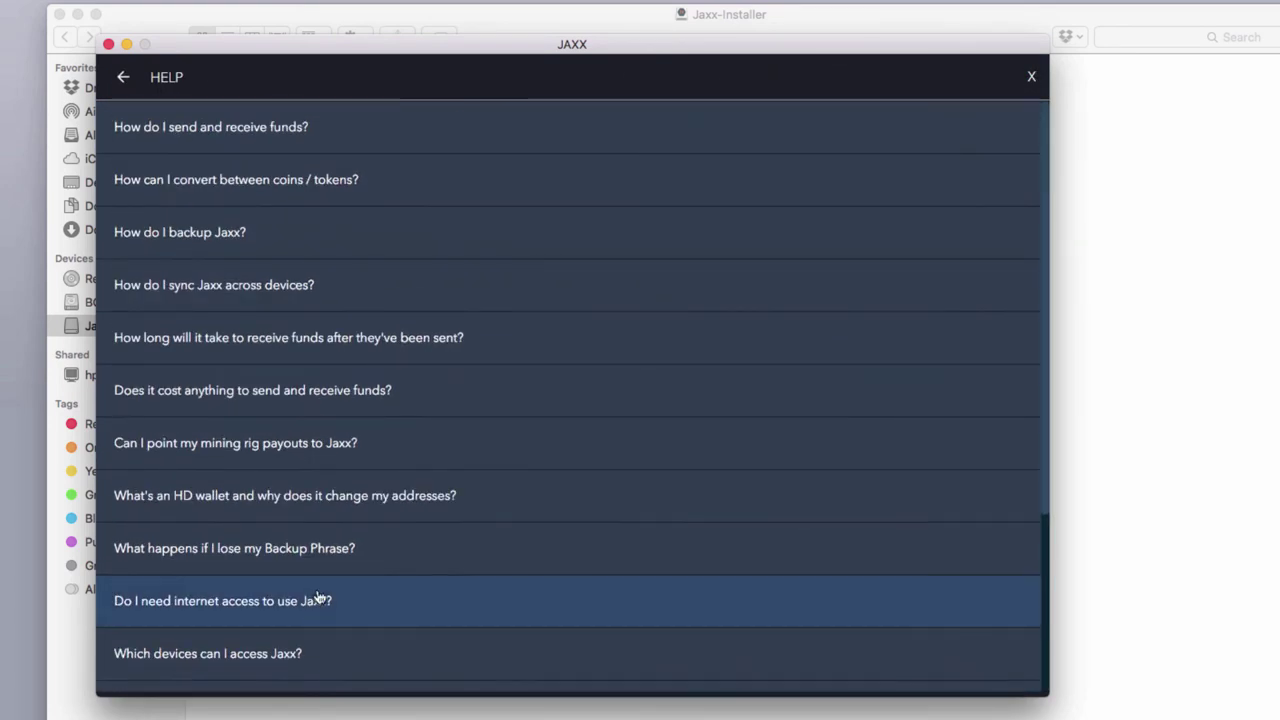
click(124, 78)
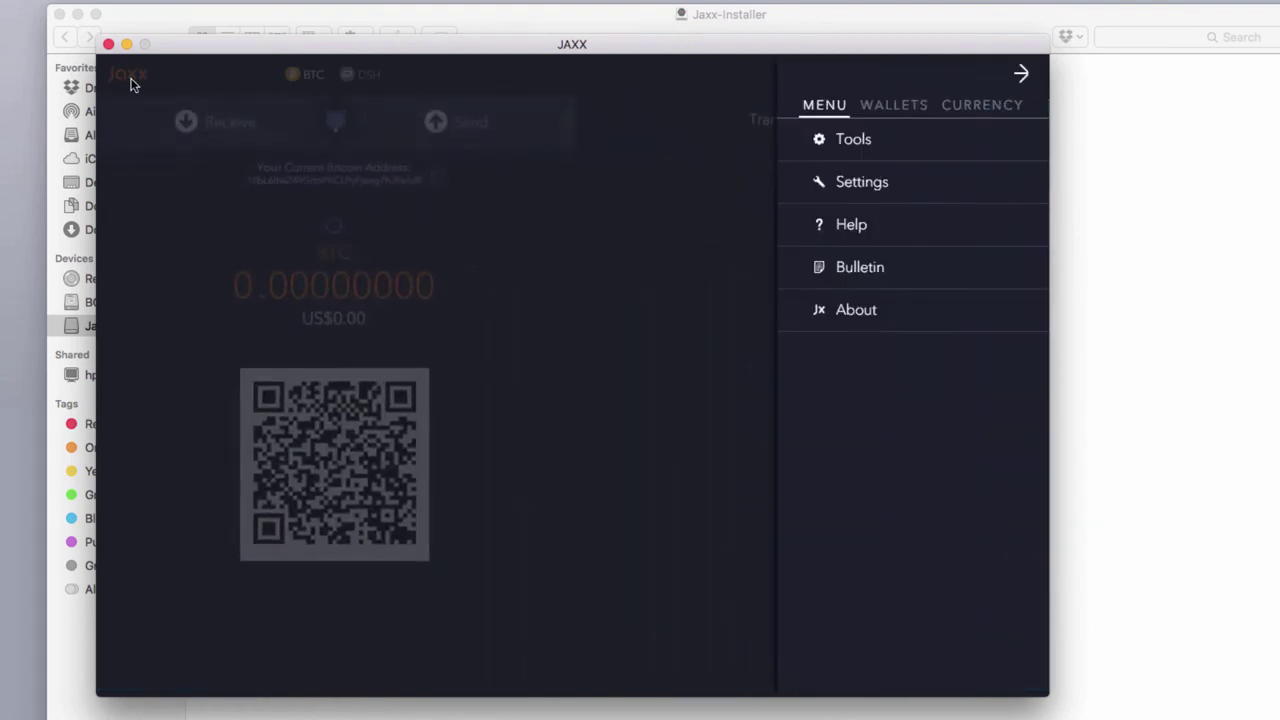
click(862, 187)
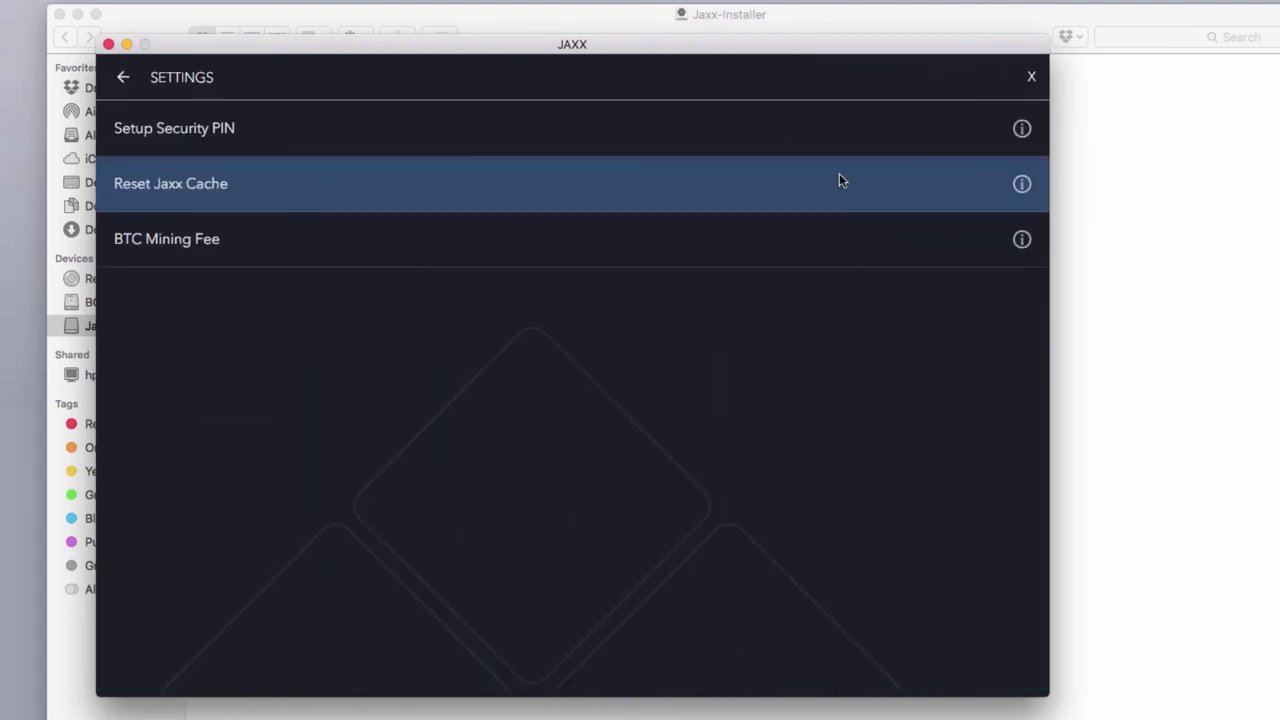
Expand the Setup Security PIN explanation, then start a Reset Jaxx Cache and cancel it
click(1021, 131)
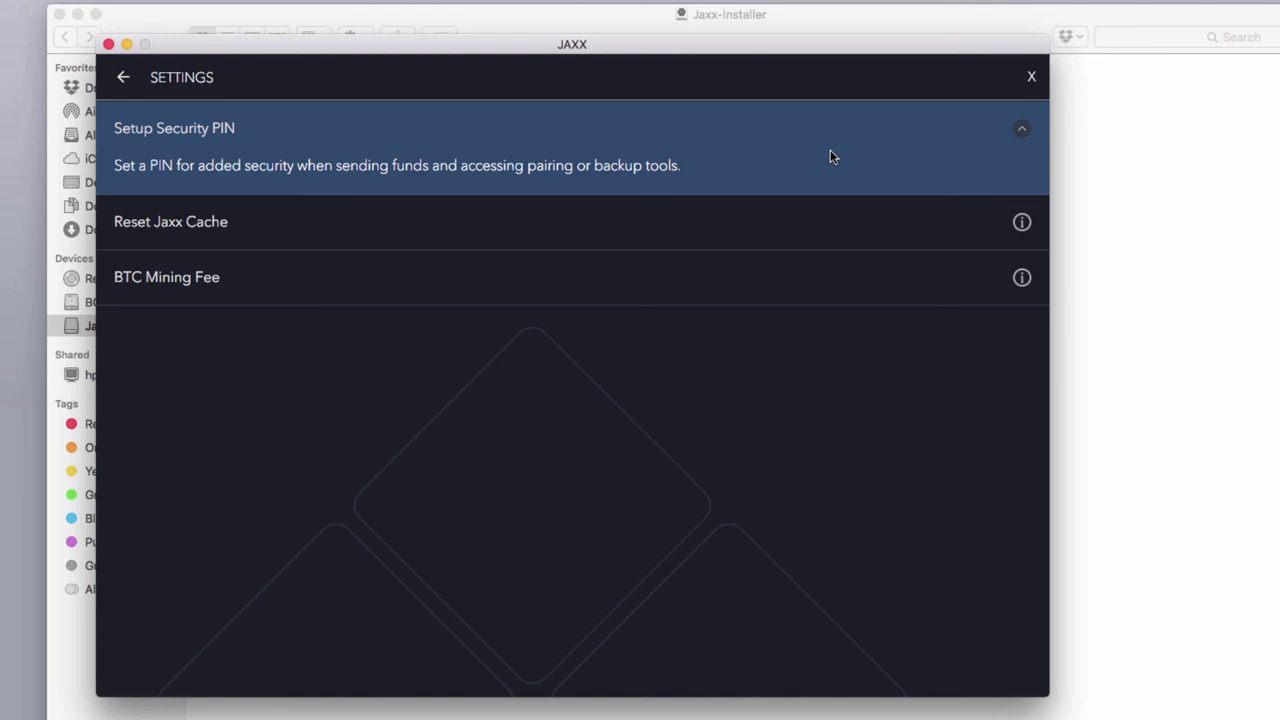
click(320, 221)
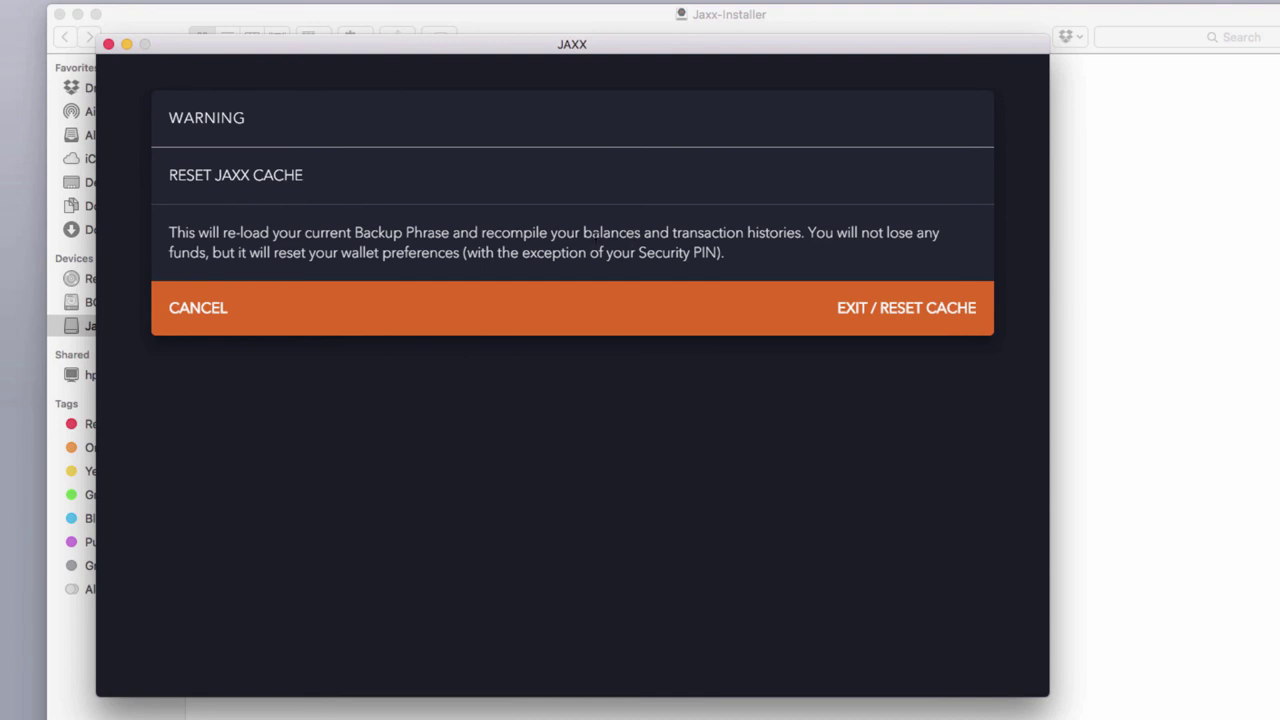
click(209, 320)
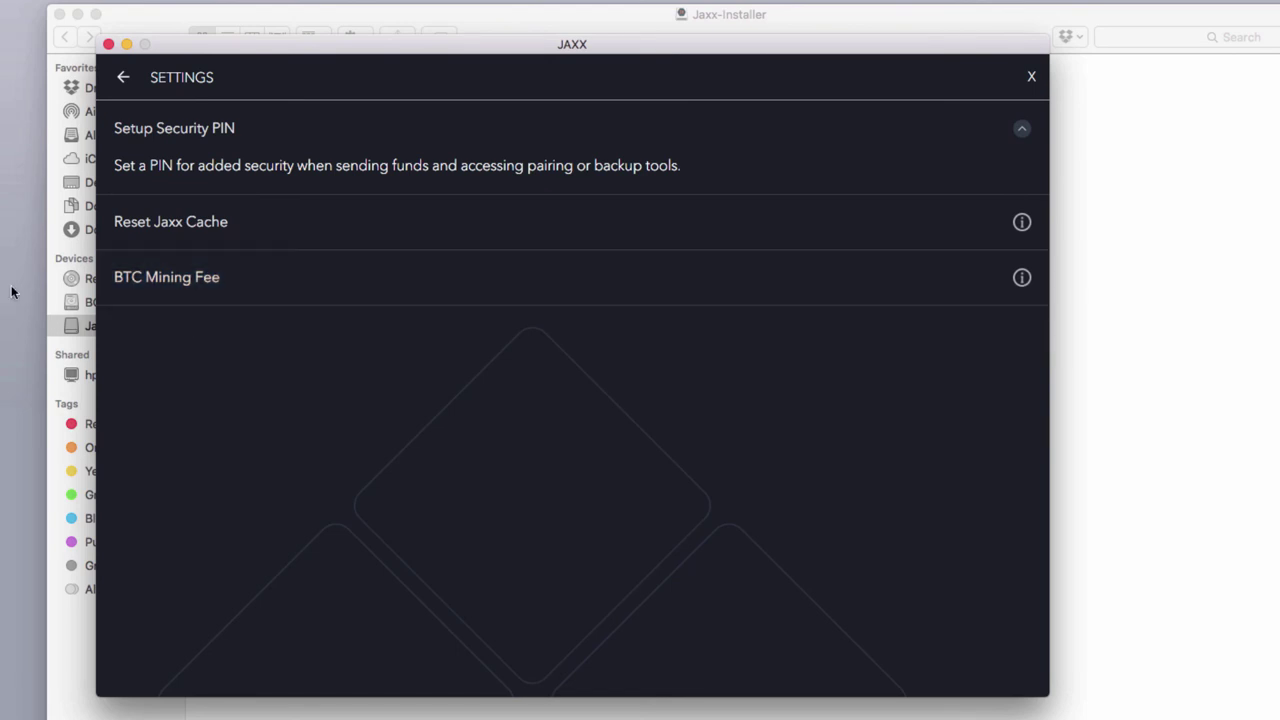
Change the Bitcoin mining fee to SLOW (Cheap Fees), then back out to the main menu
click(153, 290)
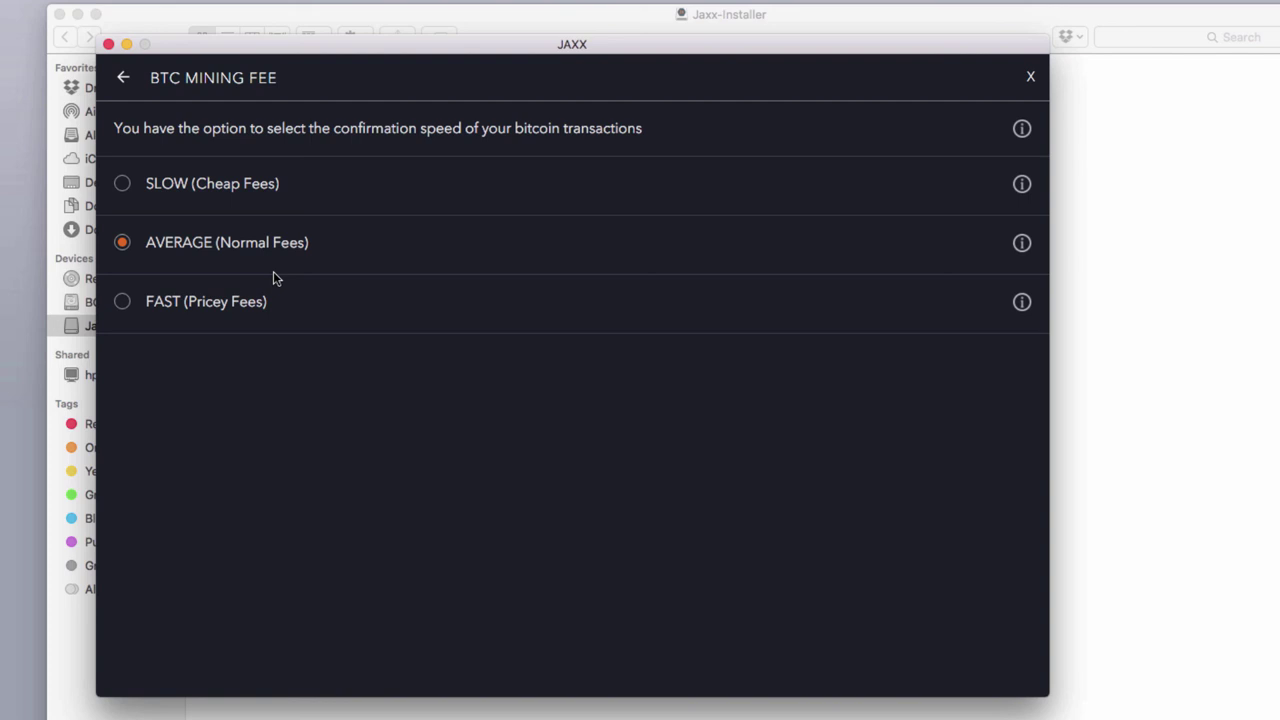
click(122, 302)
click(124, 243)
click(126, 187)
click(122, 80)
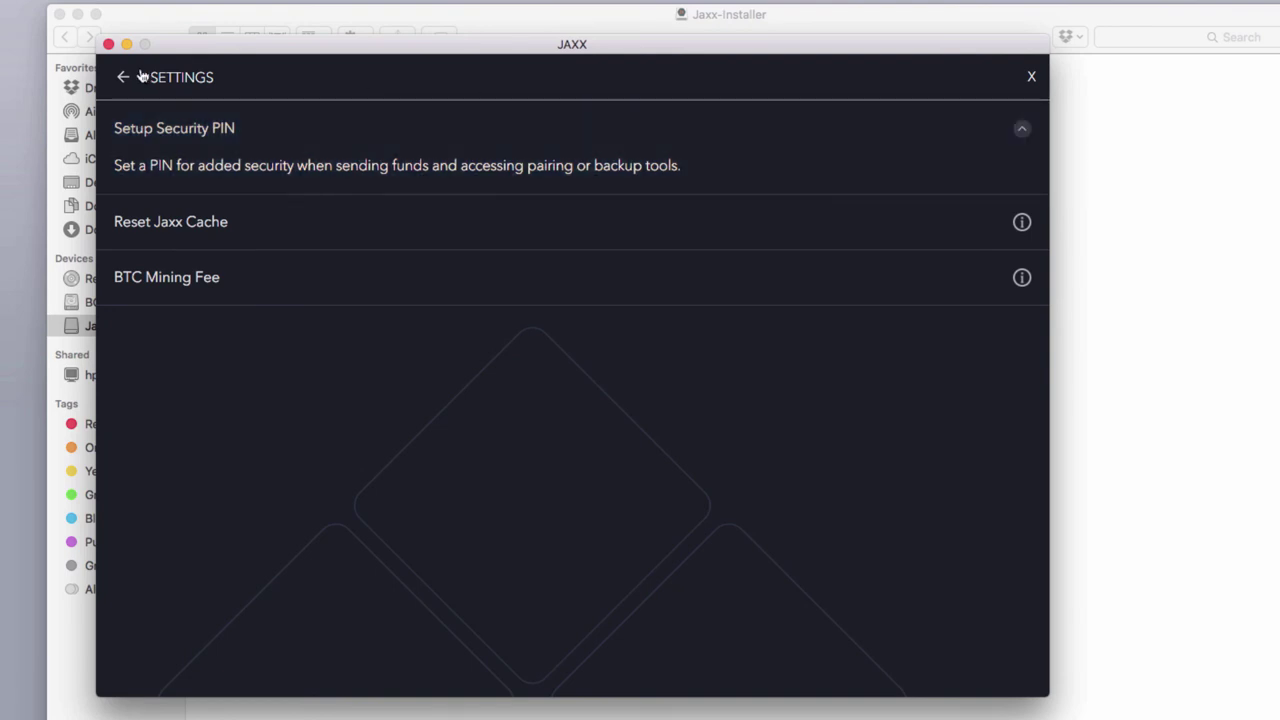
click(127, 76)
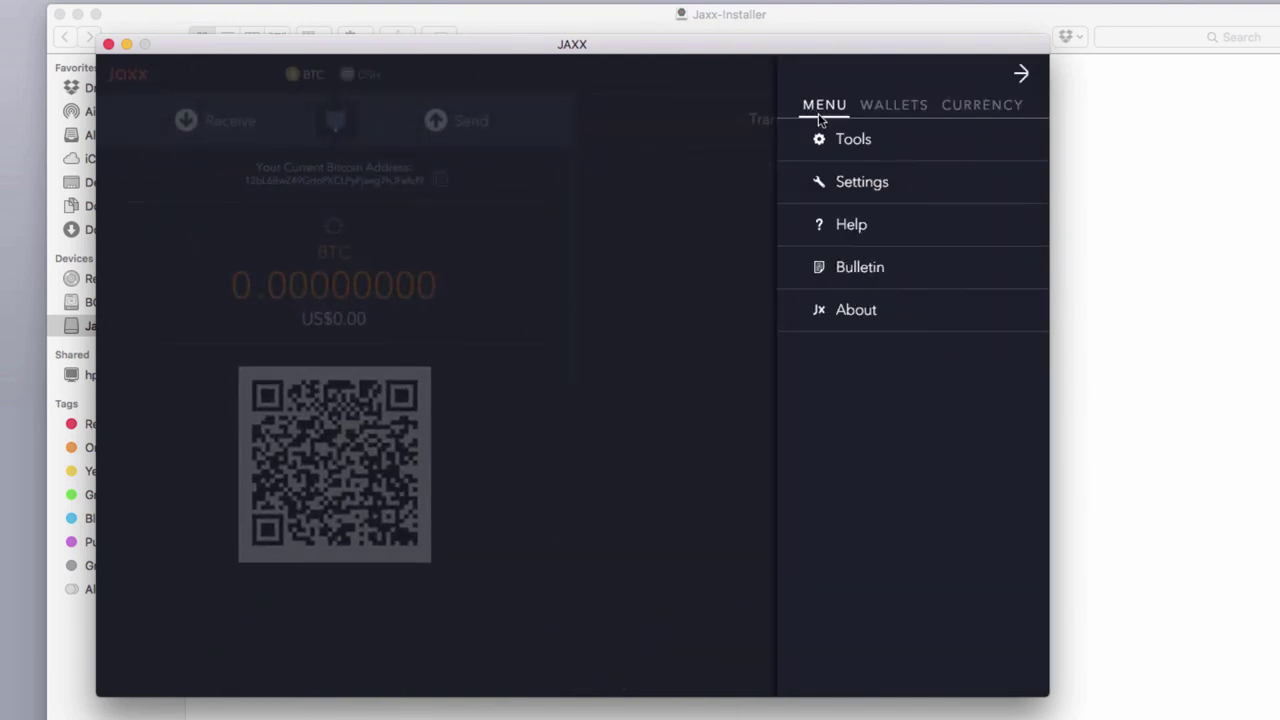
Open the wallet tools, view the backup phrase, then return to the tools list
click(832, 139)
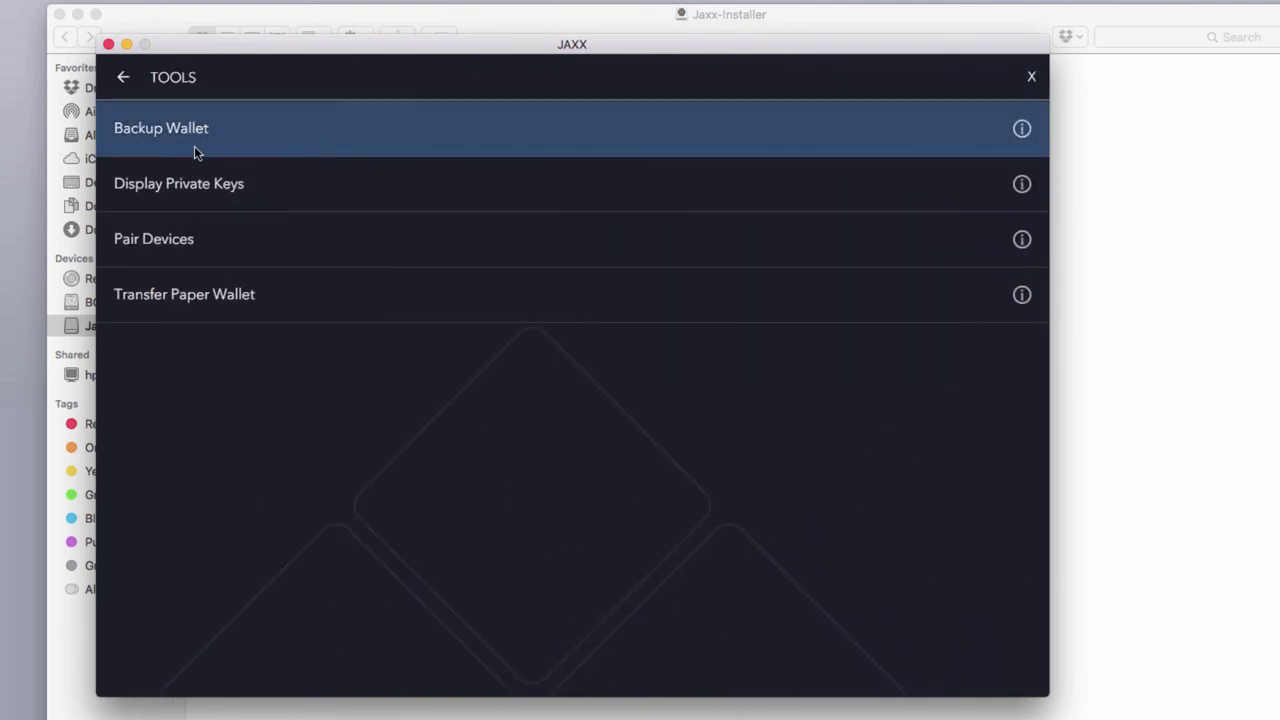
click(951, 130)
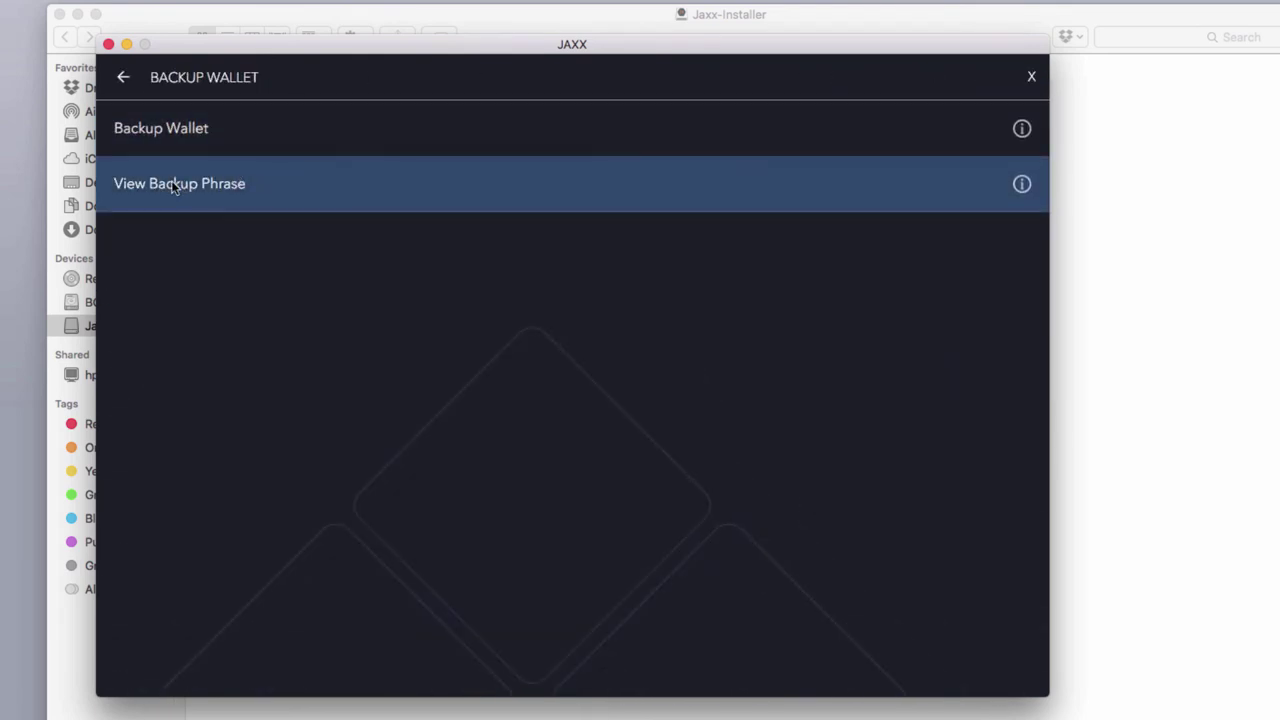
click(166, 195)
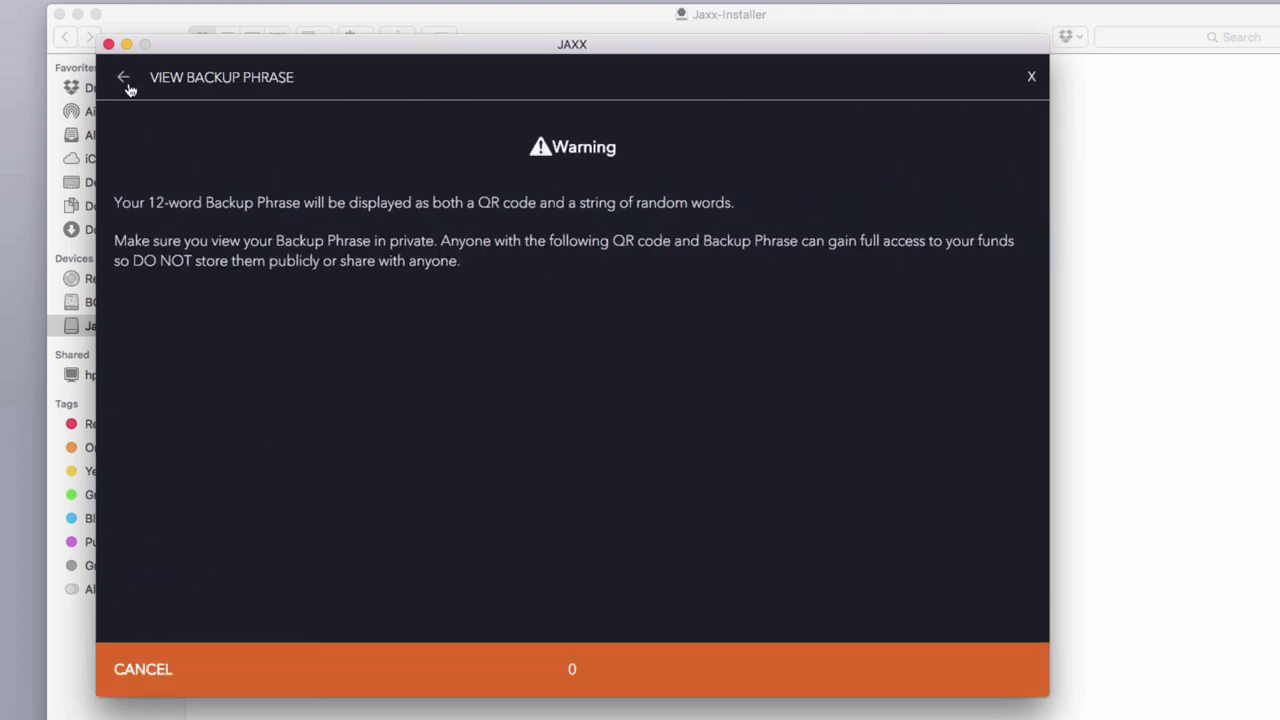
click(128, 86)
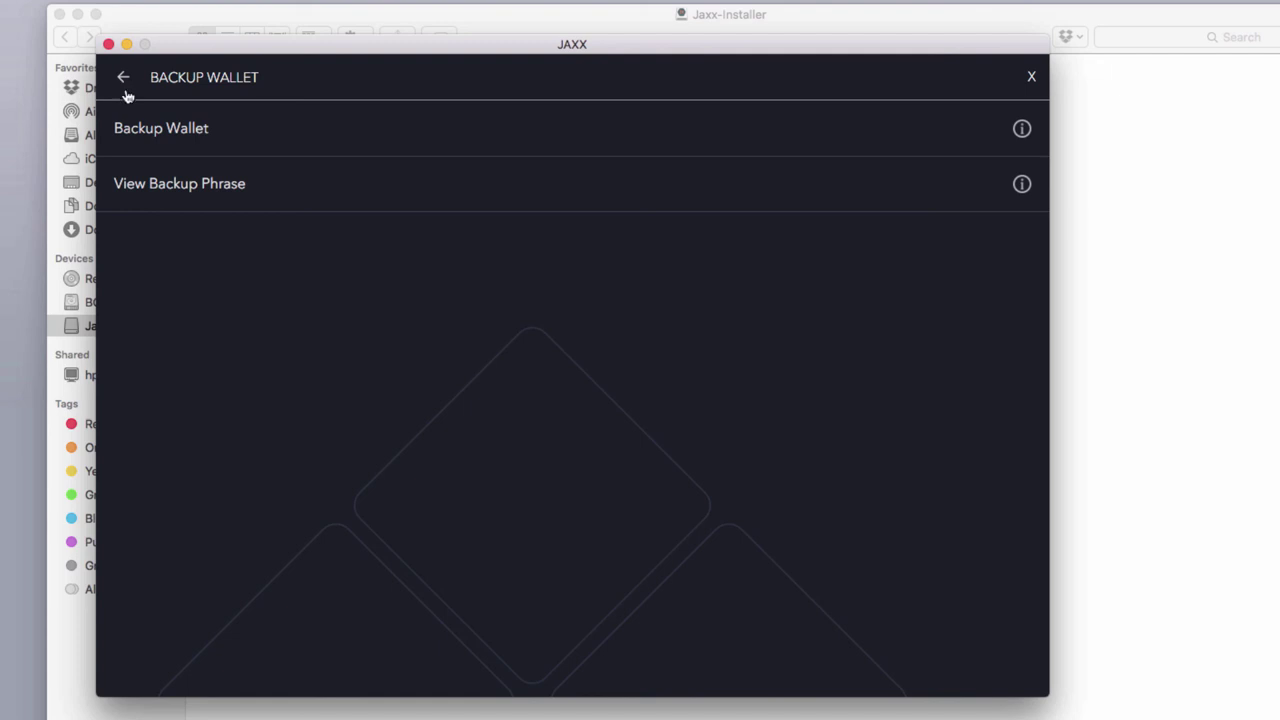
click(125, 85)
Check the private-keys warning, then expand the Pair Devices description in Tools
click(264, 184)
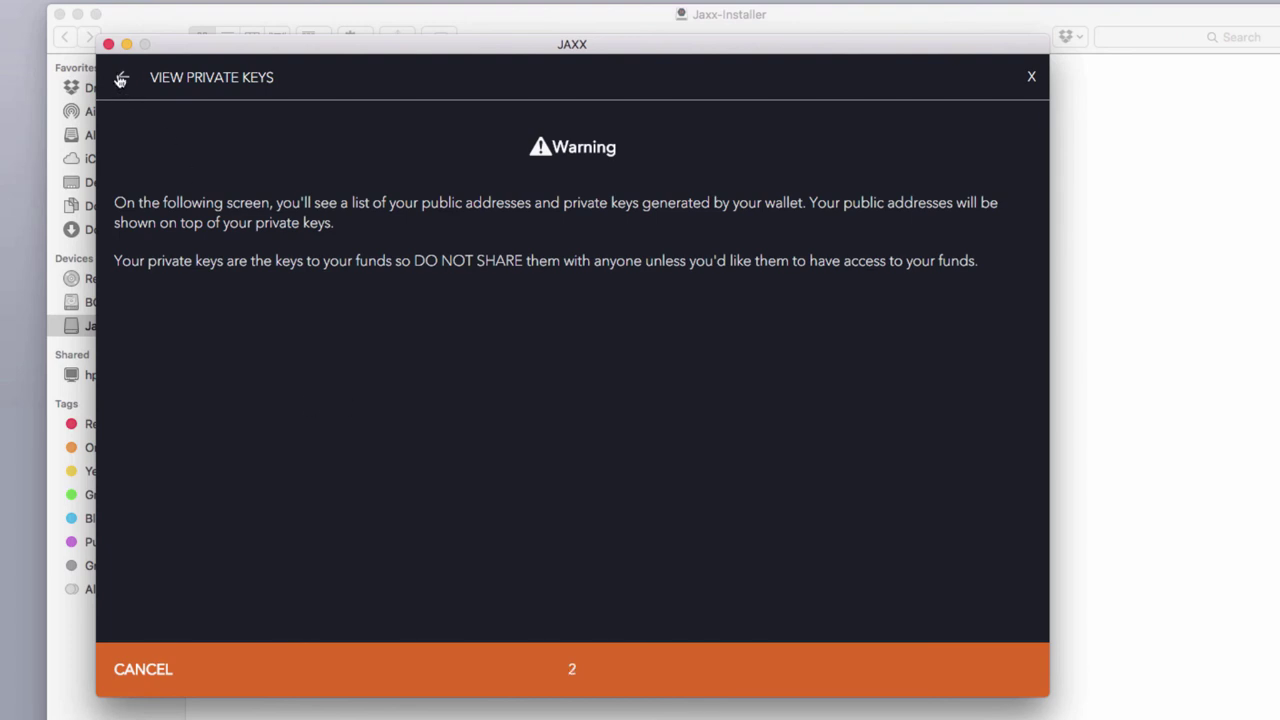
click(121, 77)
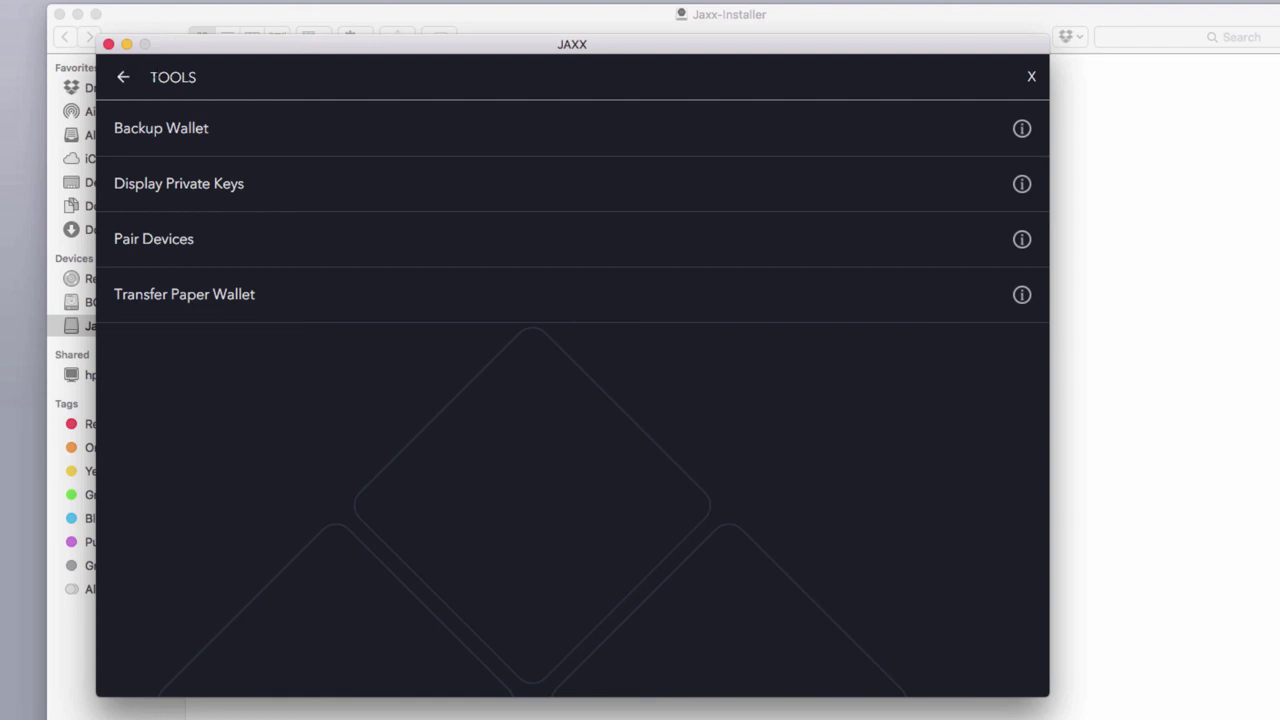
click(1022, 239)
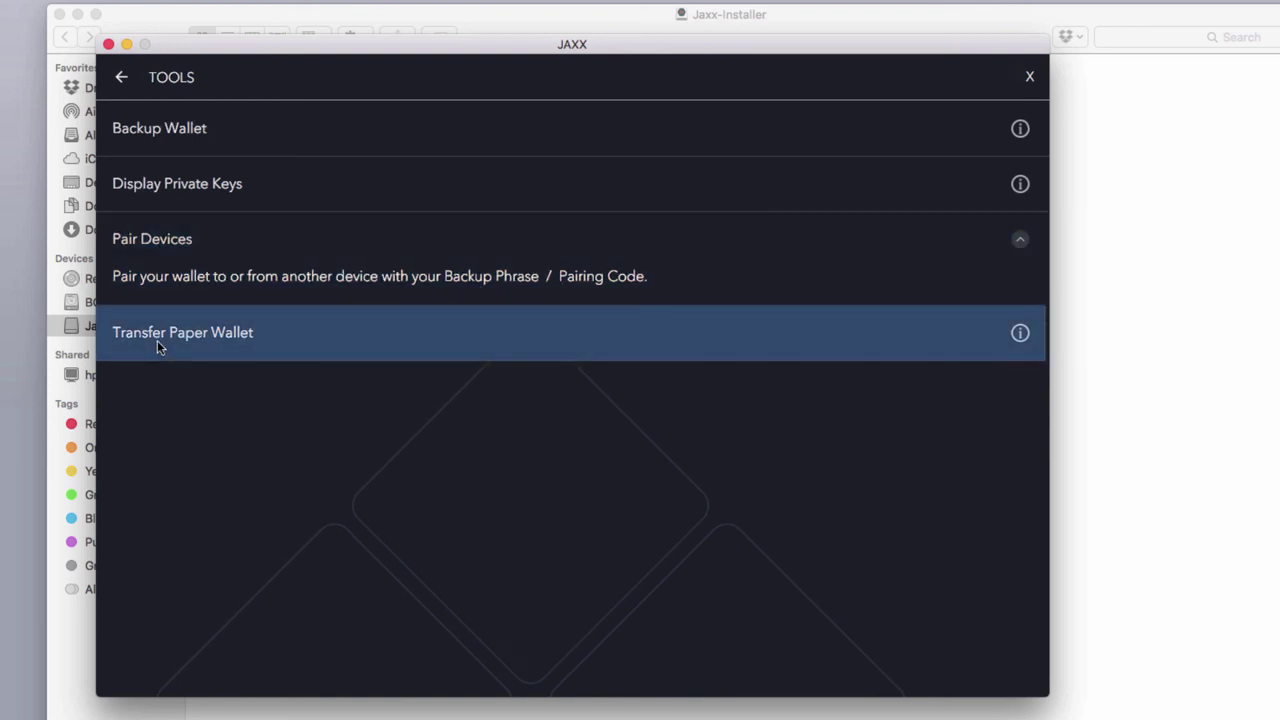
click(160, 341)
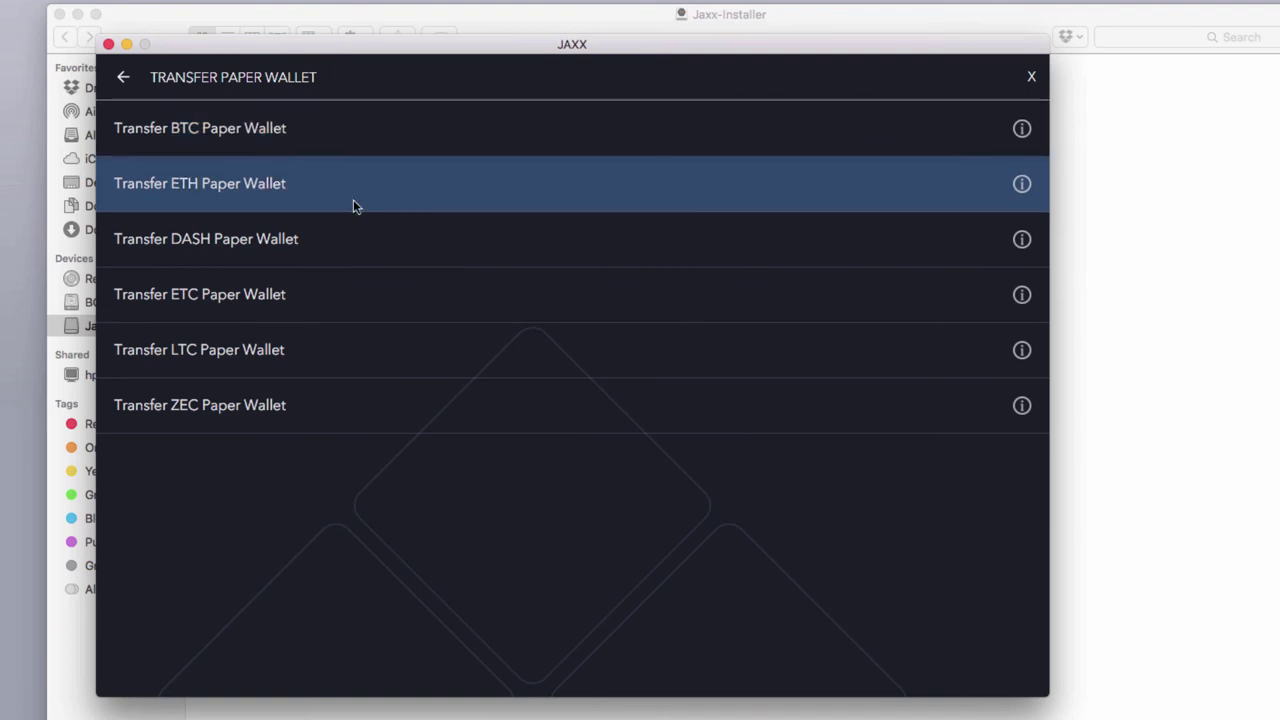
Preview the ETH paper wallet private-key entry screen, then back out to the main menu
click(352, 201)
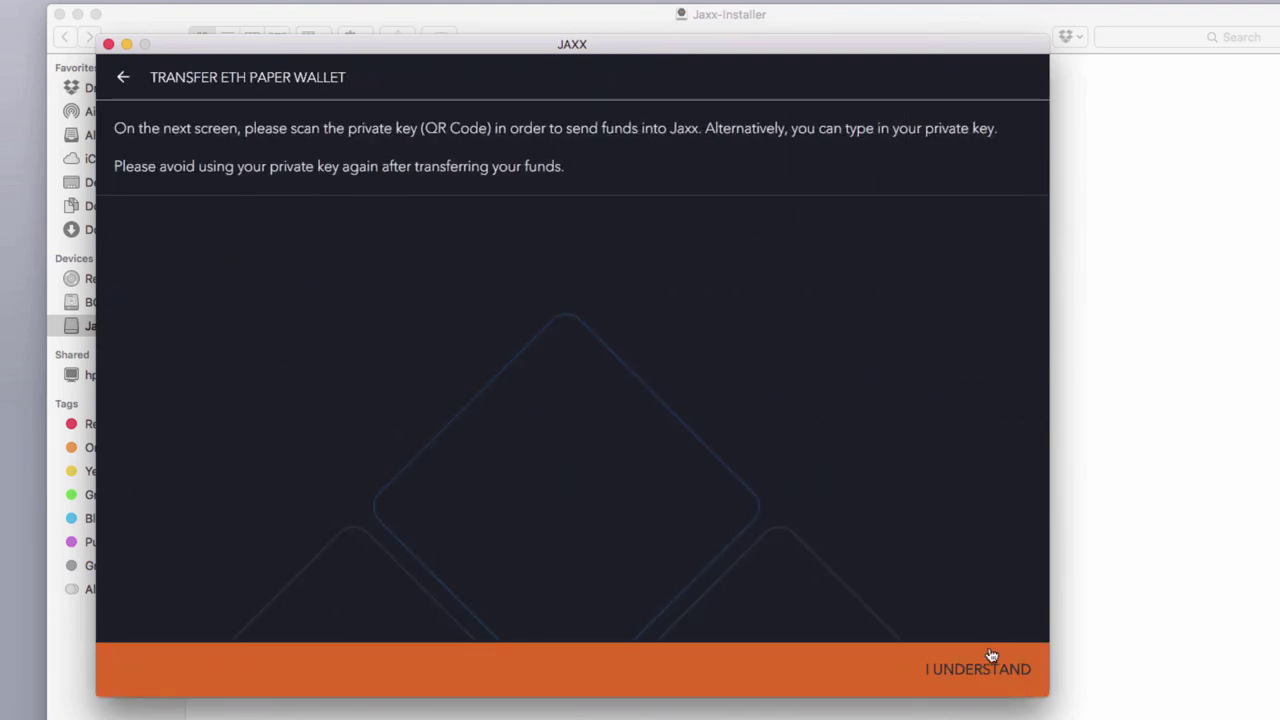
click(986, 669)
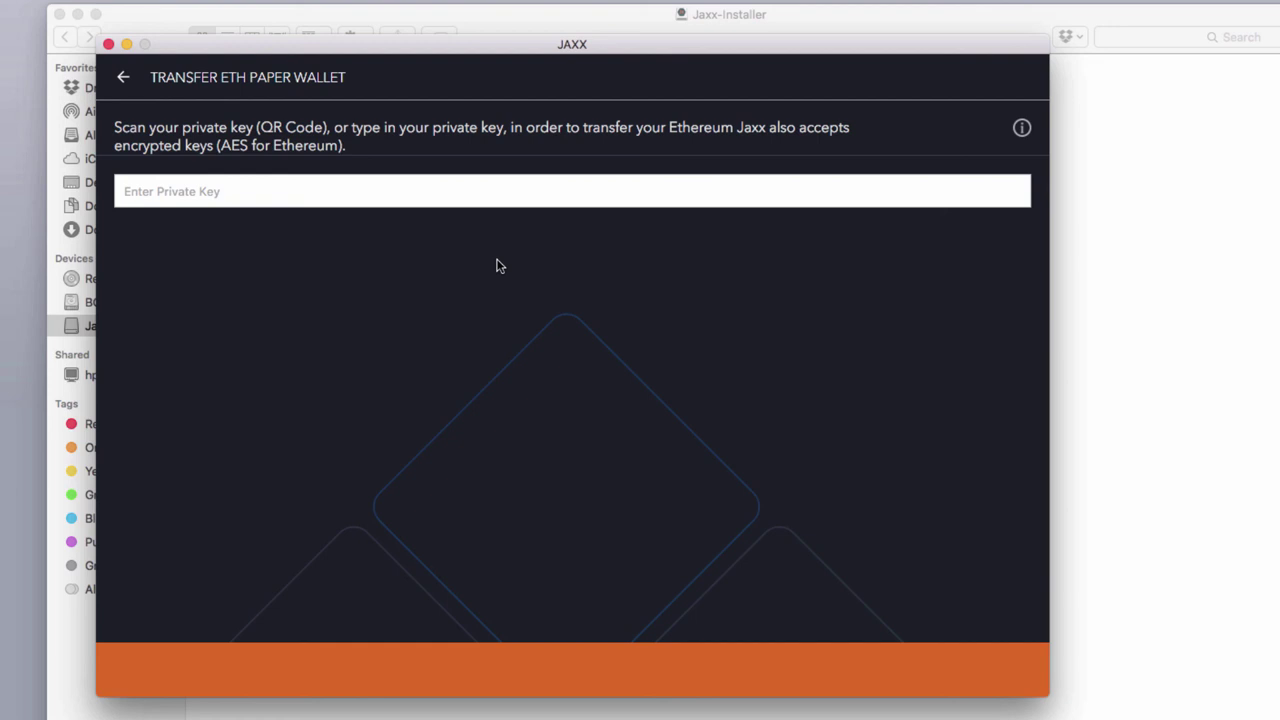
click(124, 78)
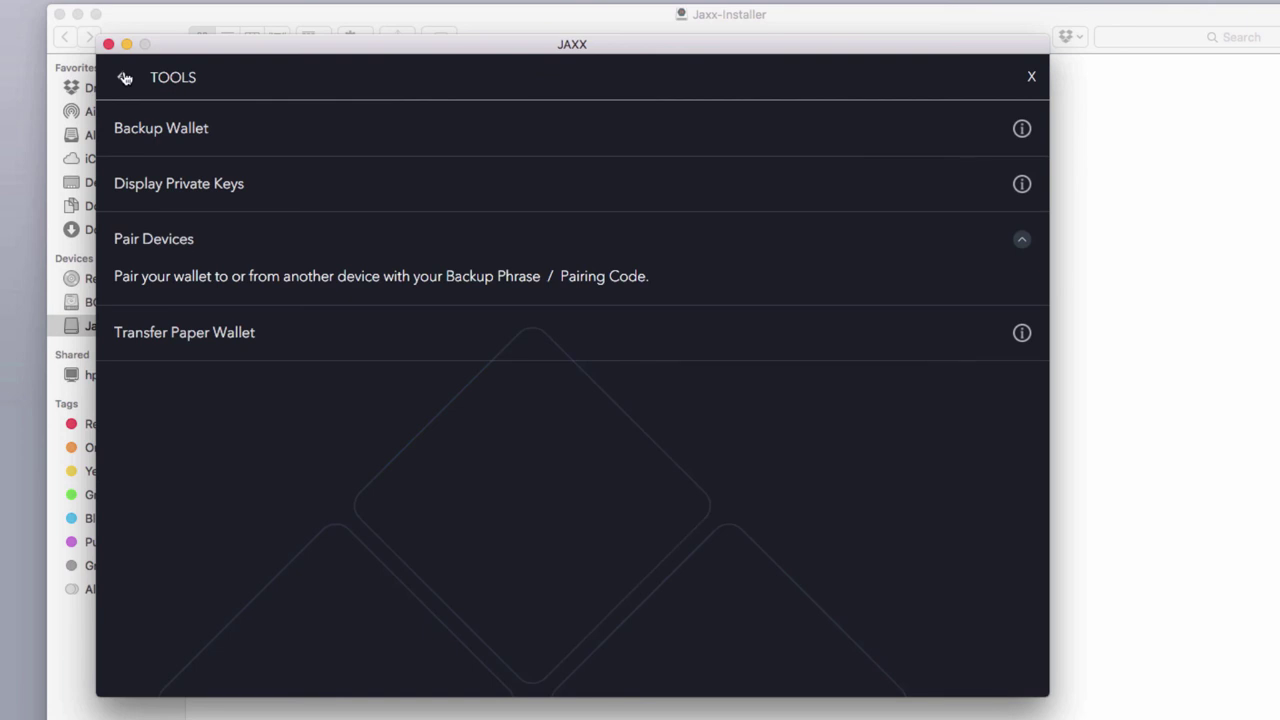
click(124, 78)
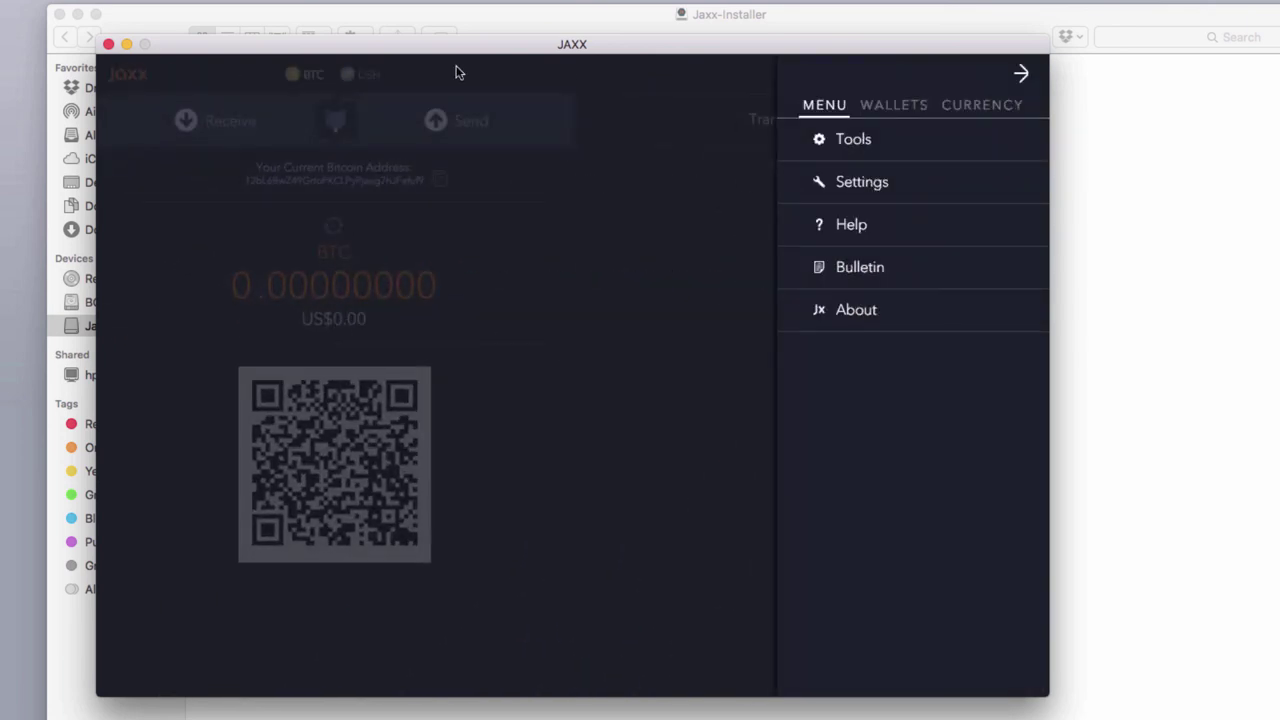
Return to the BTC wallet and inspect the 0.01 BTC transaction's details
click(597, 220)
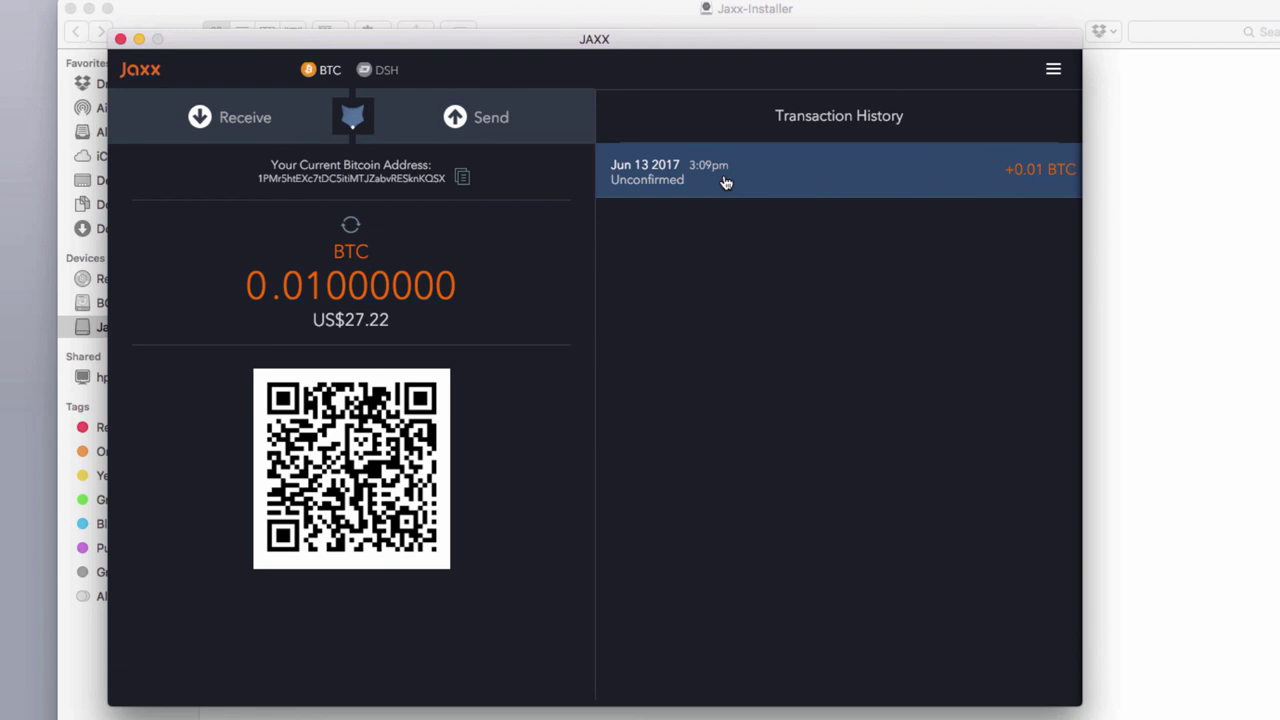
click(1009, 172)
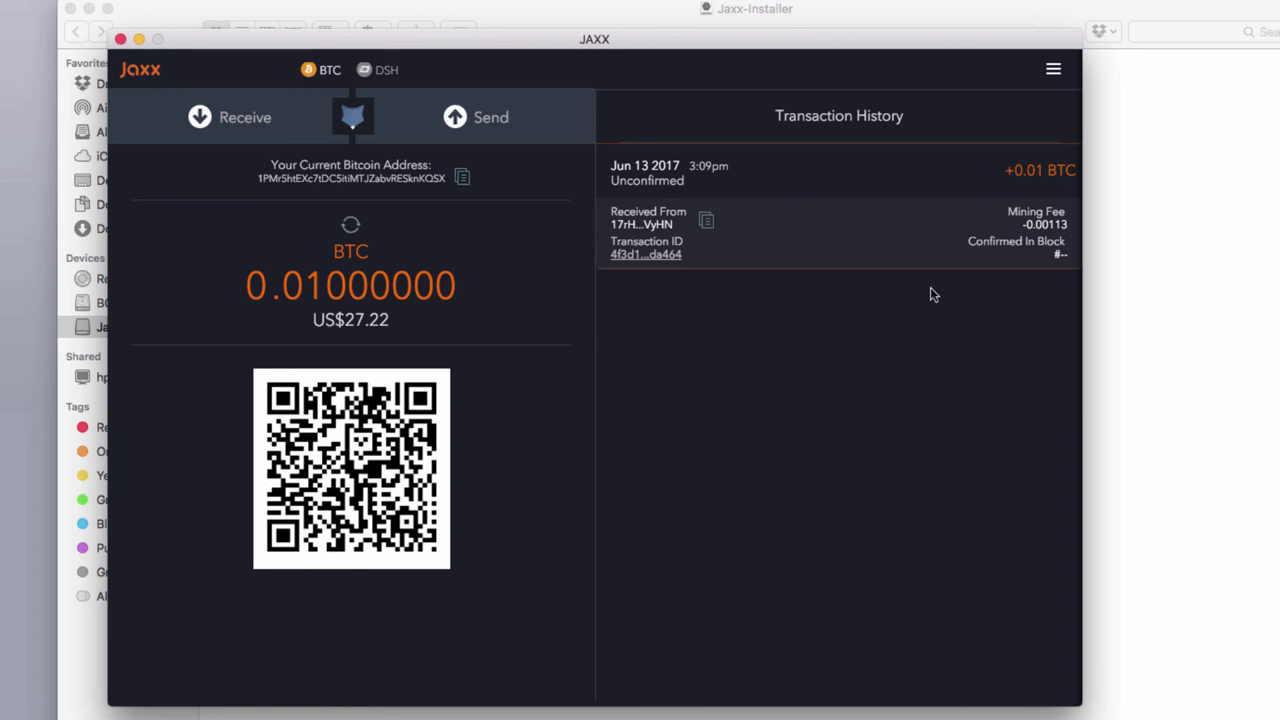
click(874, 227)
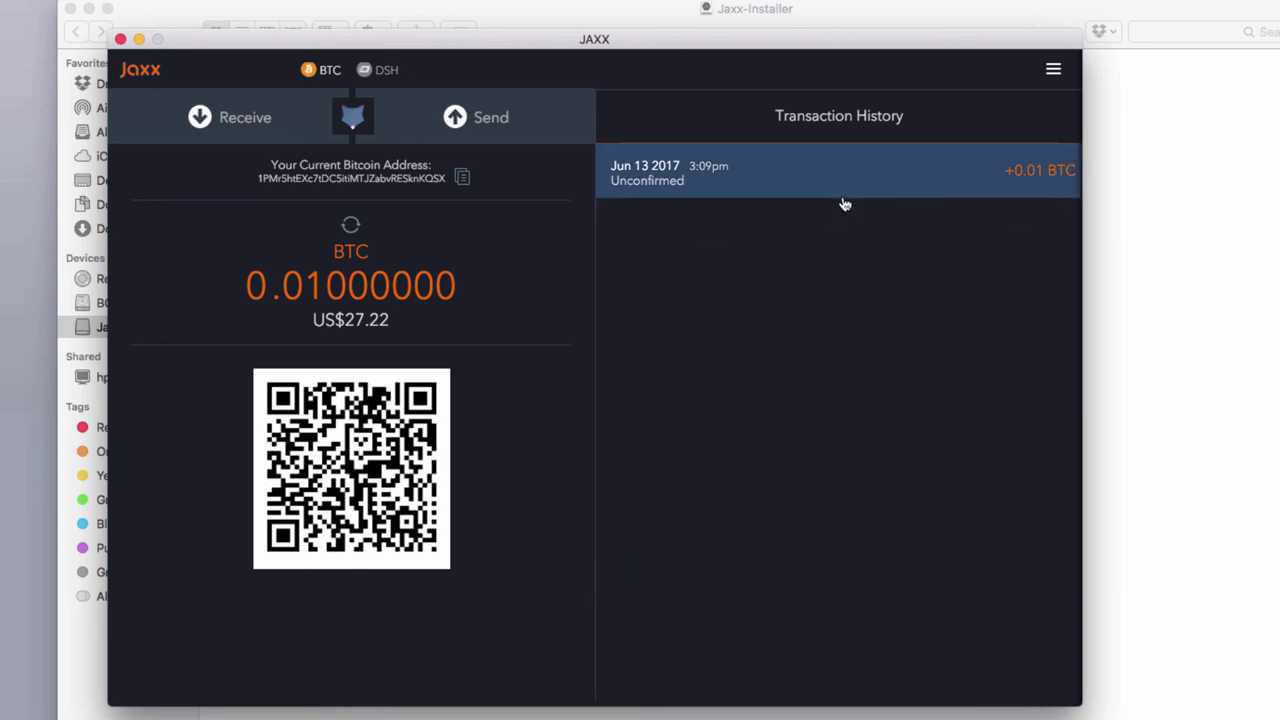
Open the ShapeShift exchange form from the Bitcoin wallet
click(364, 122)
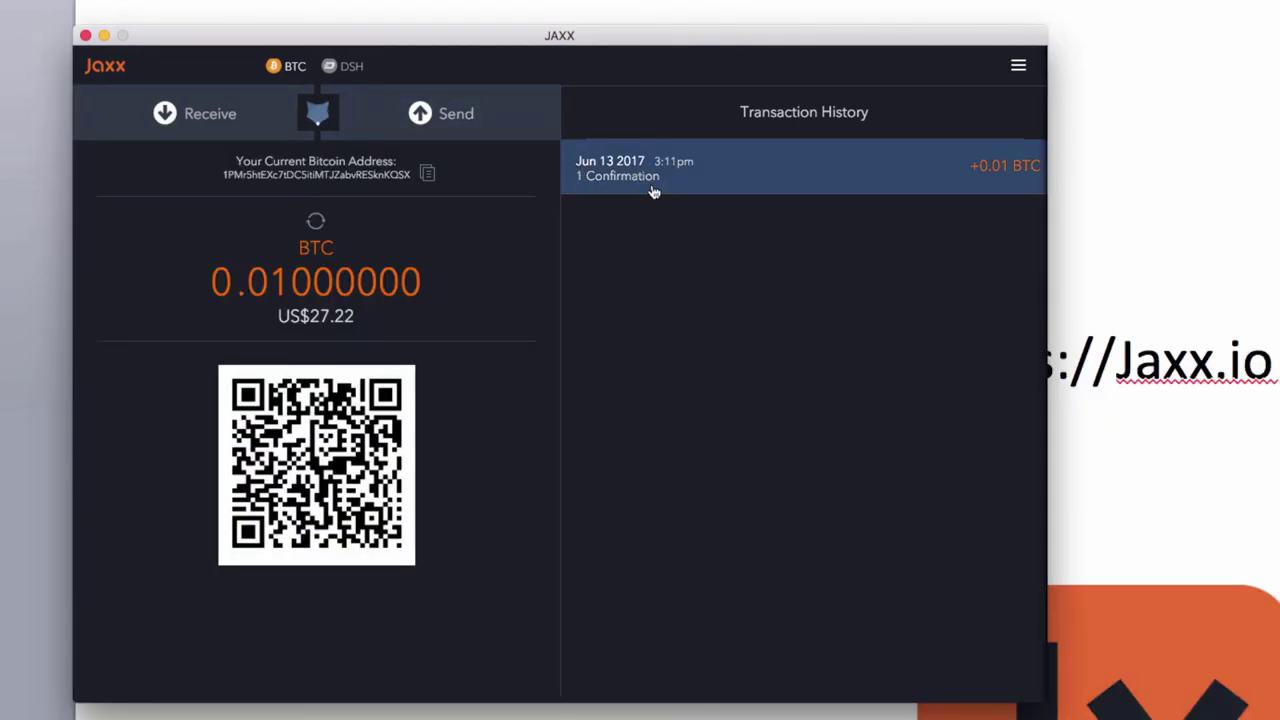
click(314, 118)
double_click(327, 122)
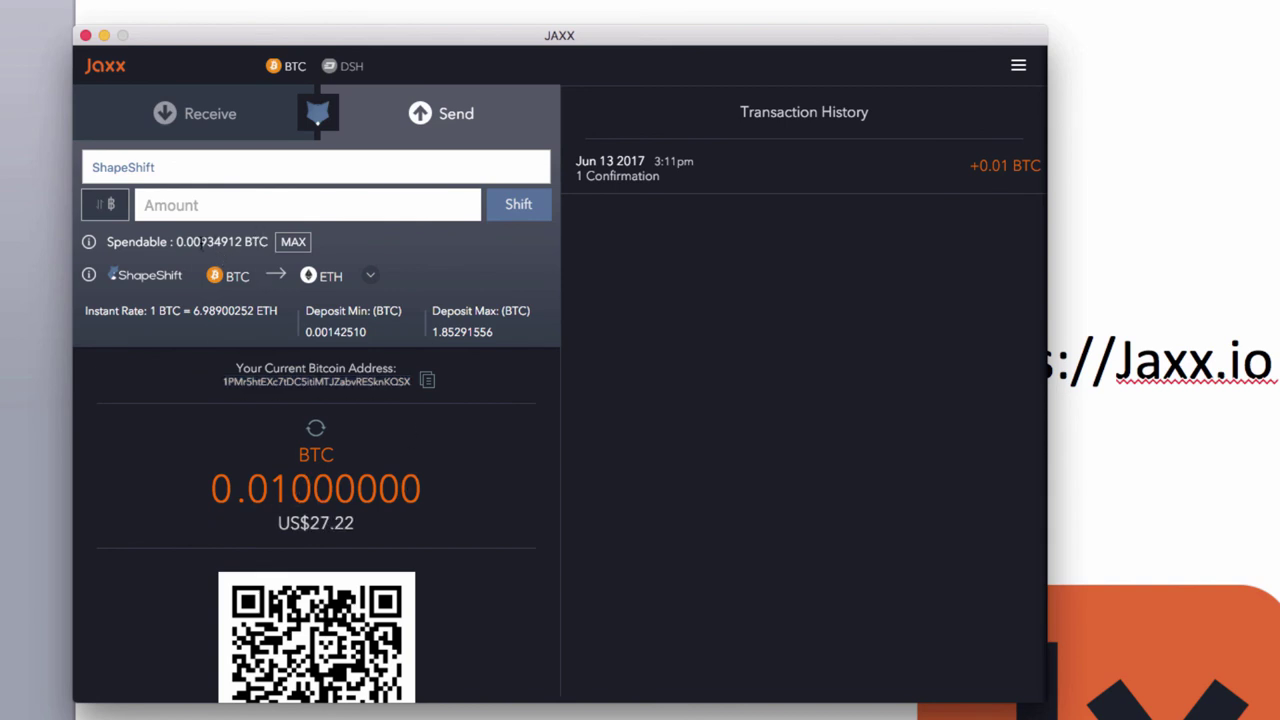
Shift the maximum 0.00934912 BTC into DASH, reaching the 0.14119296 DASH confirmation
click(297, 243)
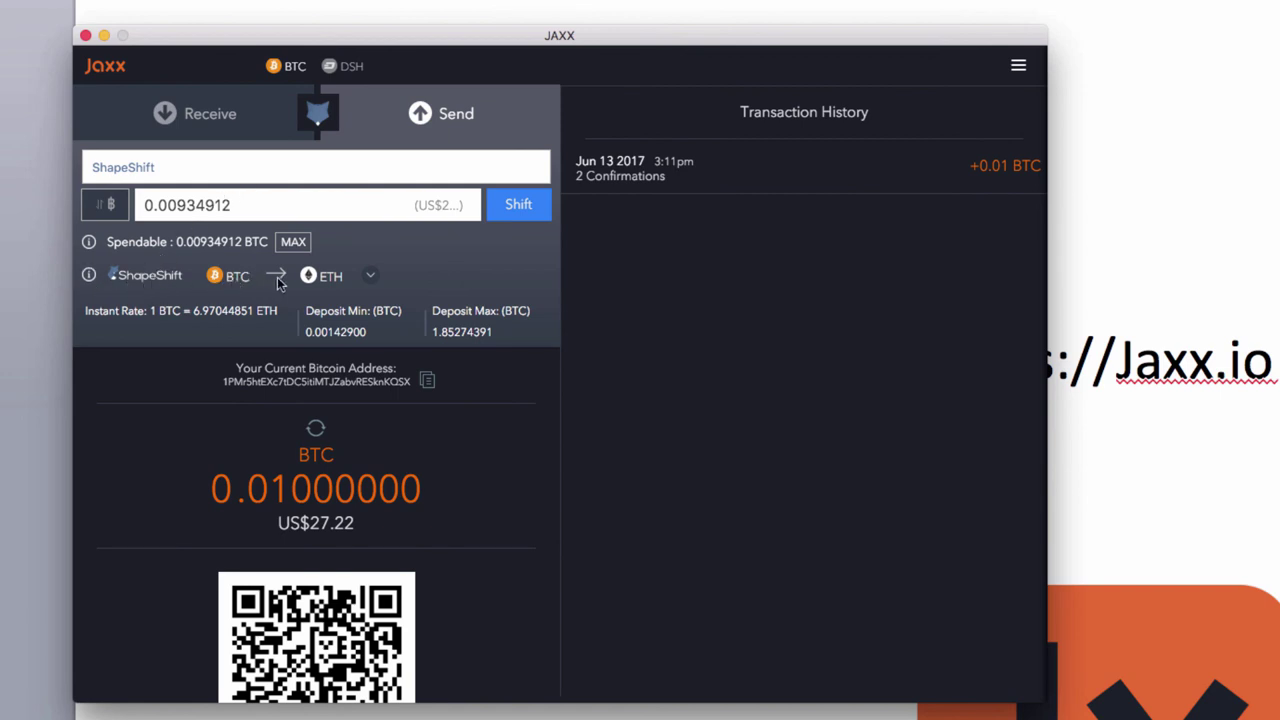
click(309, 277)
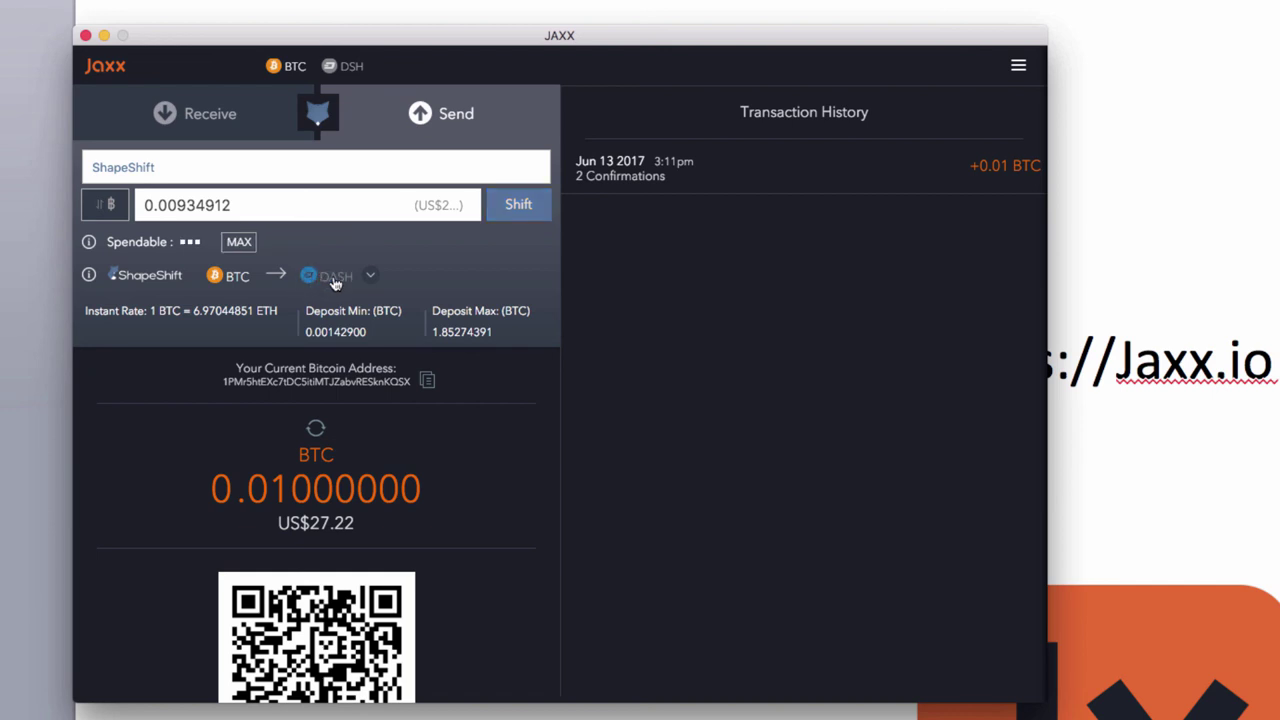
click(371, 278)
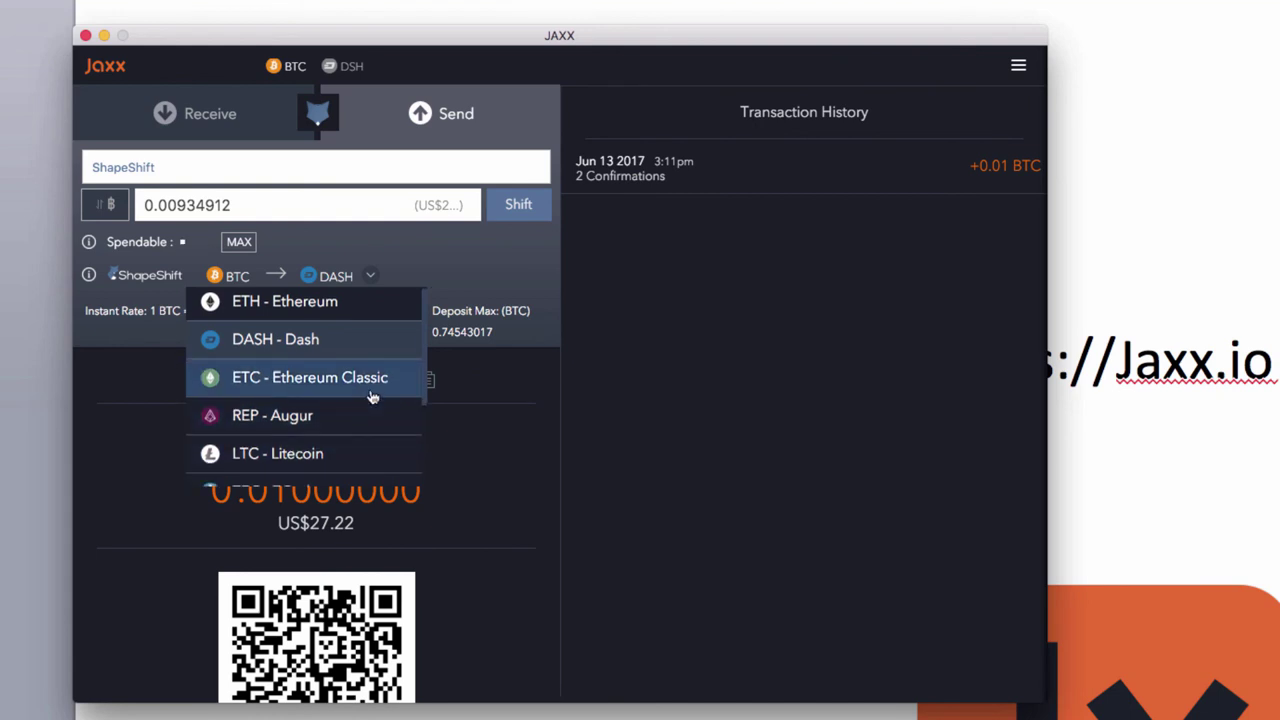
scroll(371, 383, down, 3)
scroll(351, 426, up, 3)
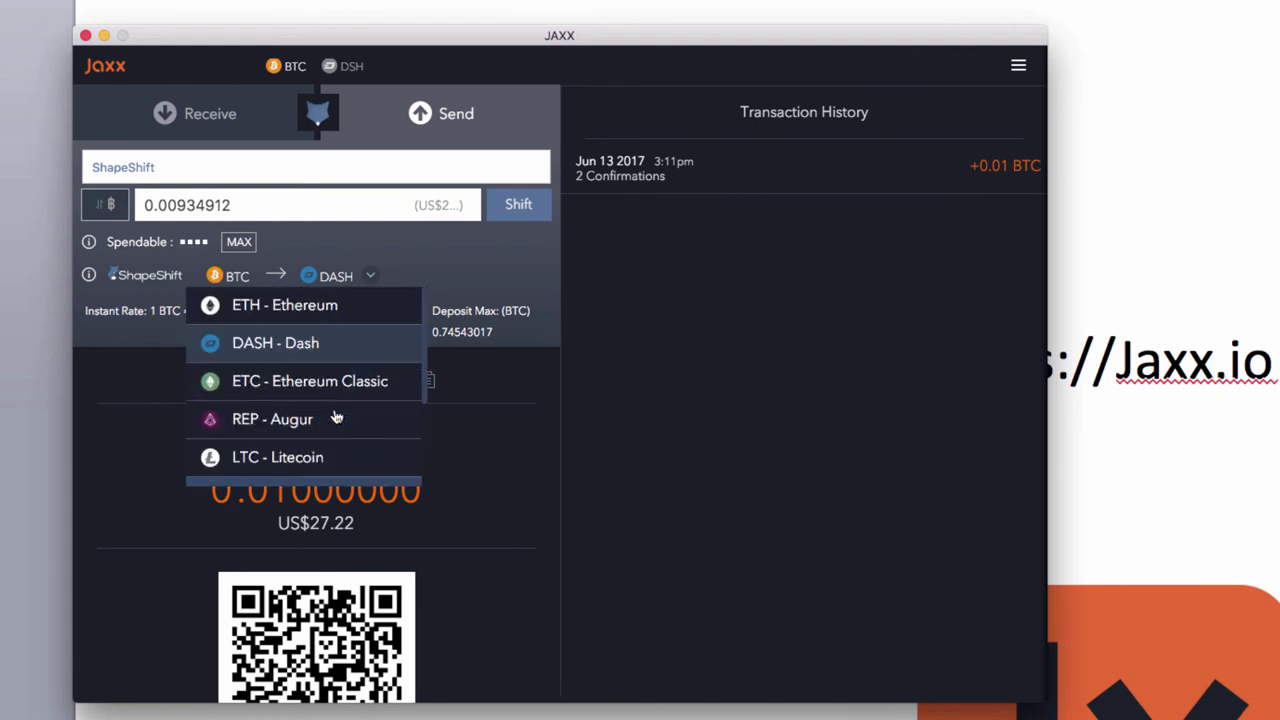
click(347, 345)
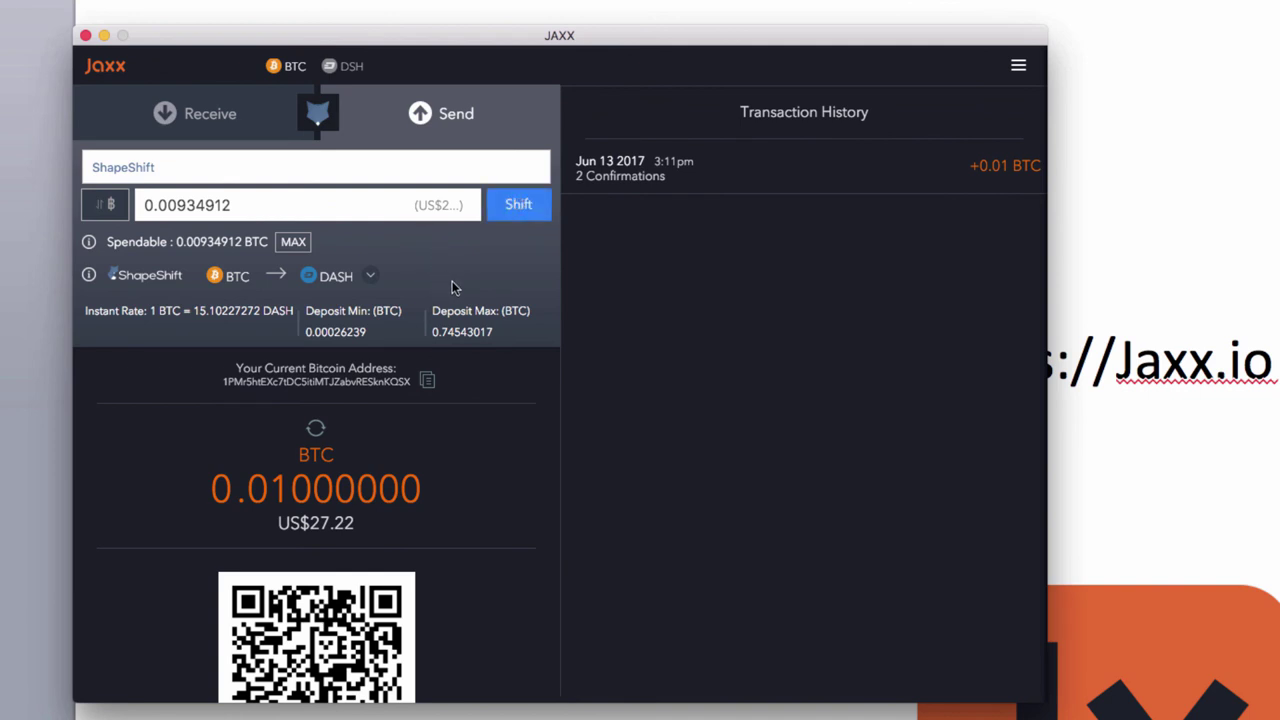
click(512, 212)
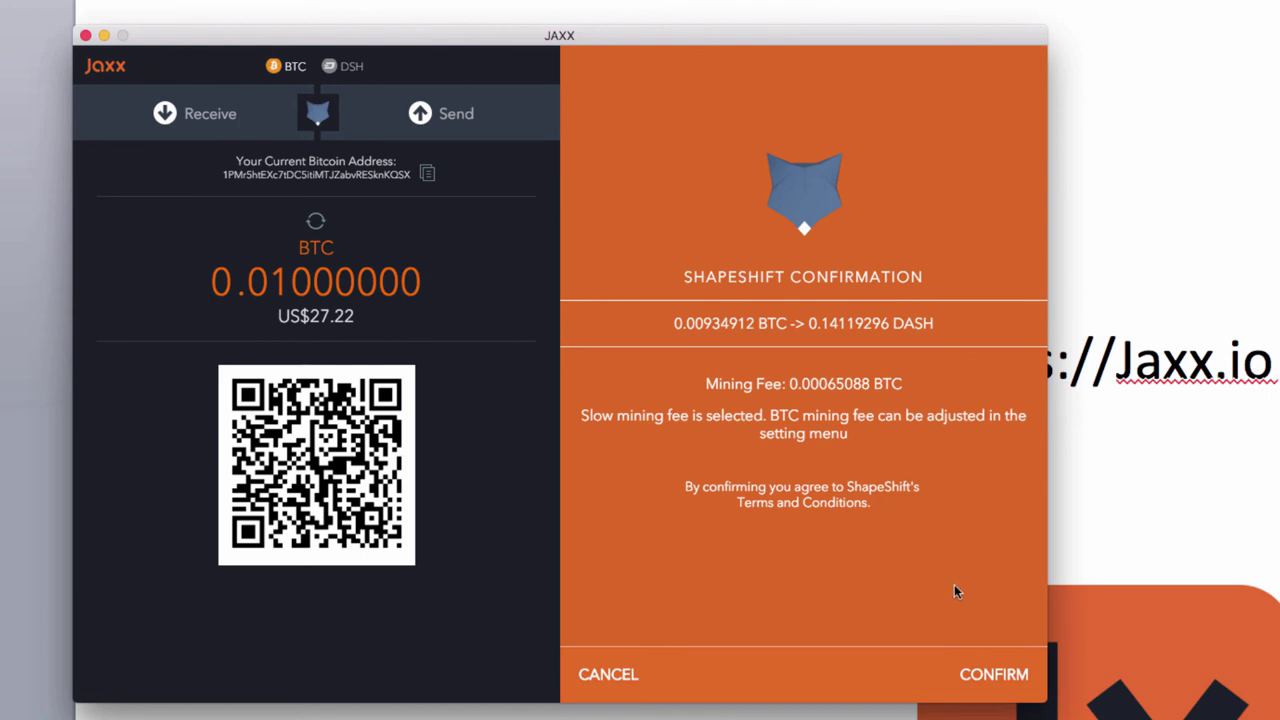
Confirm the BTC-to-DASH ShapeShift and switch to the Dash (DSH) wallet
click(1008, 682)
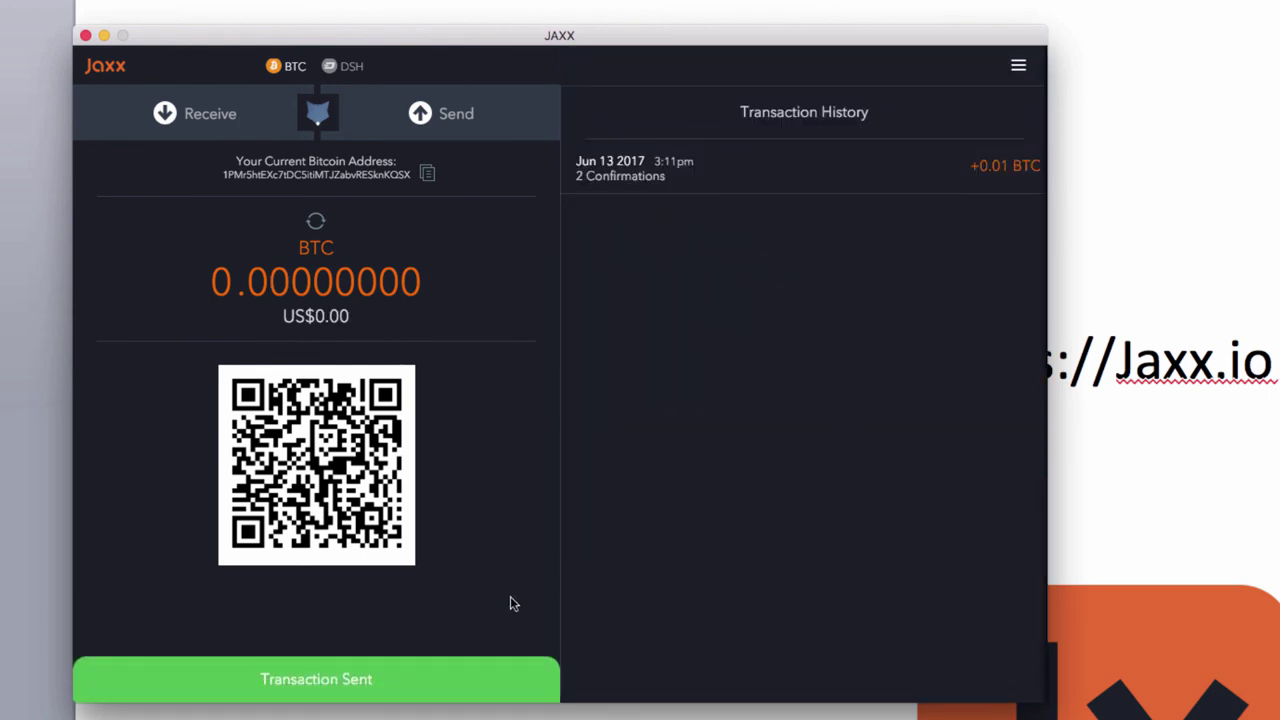
click(338, 68)
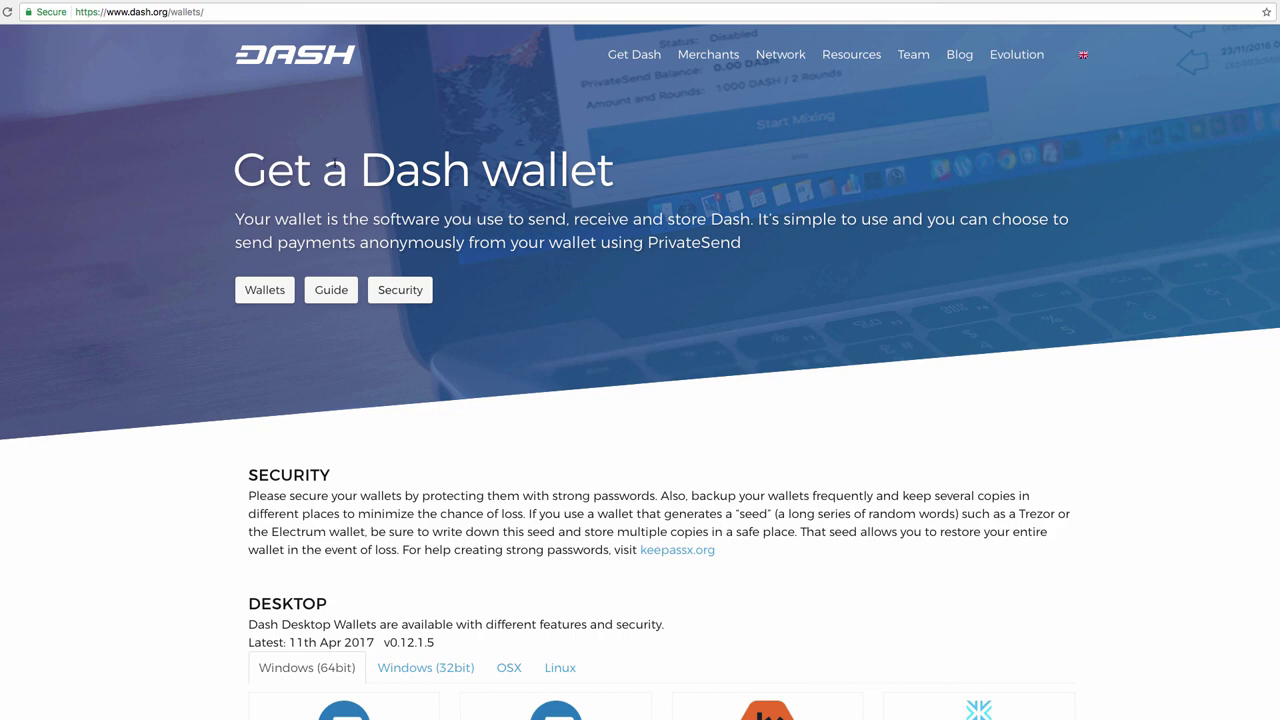
Scroll to the Desktop wallets and show the Windows (32bit), then OSX listings
scroll(300, 220, down, 5)
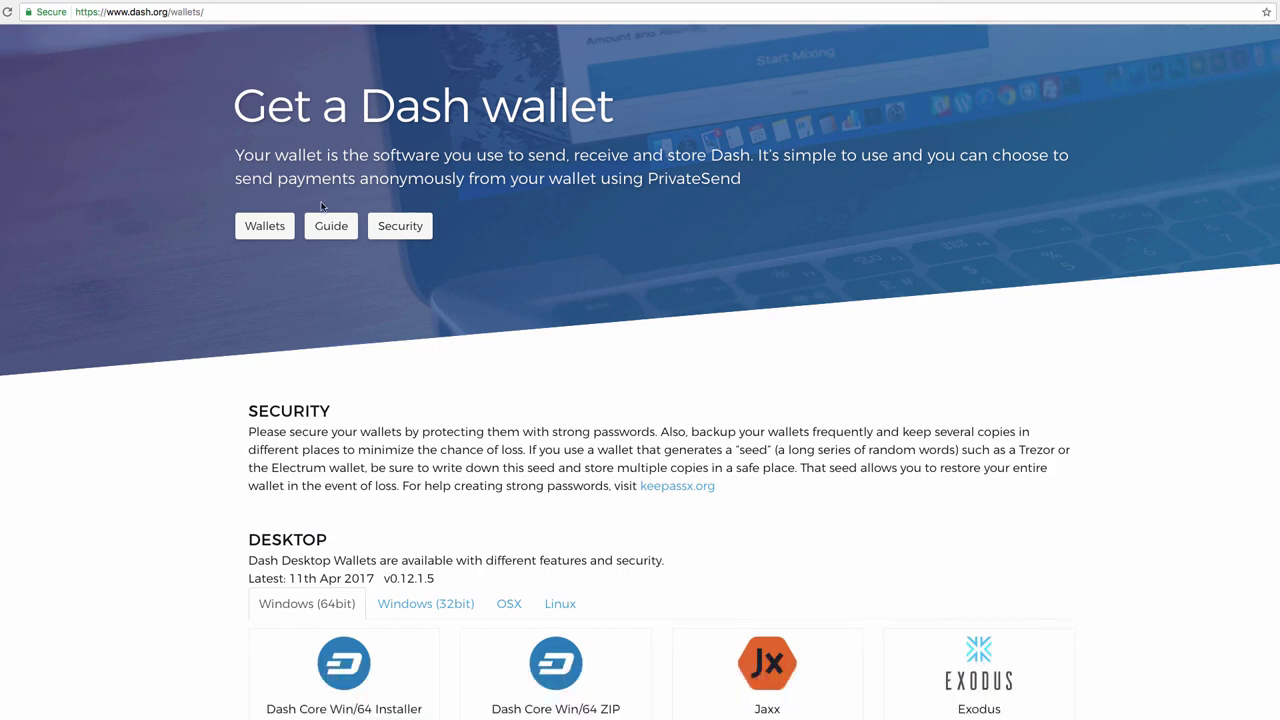
scroll(268, 232, down, 5)
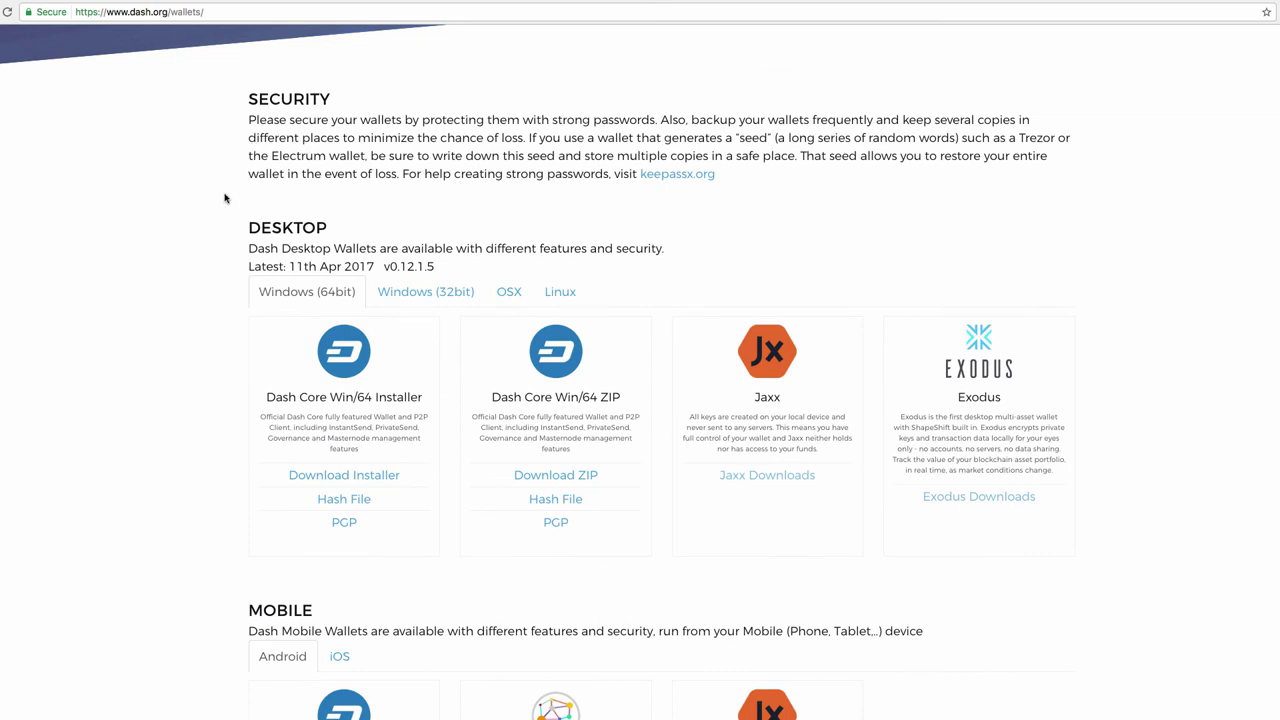
scroll(228, 199, down, 1)
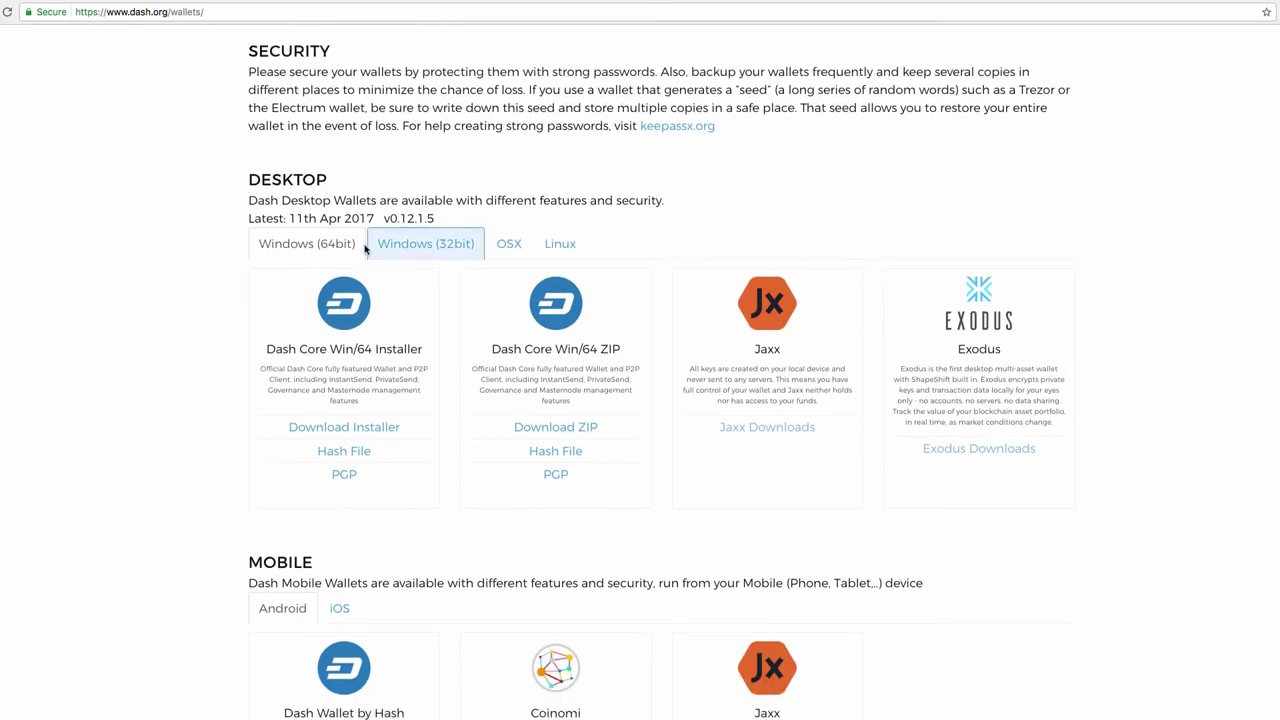
click(407, 254)
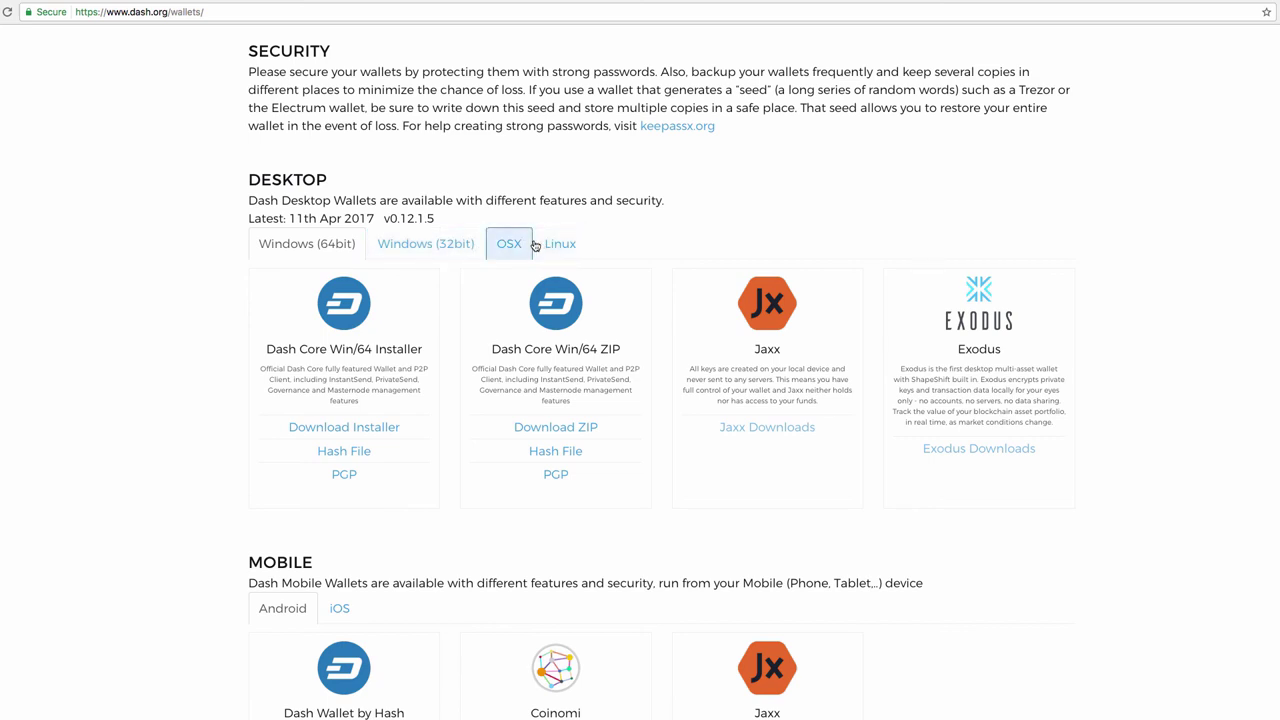
click(505, 247)
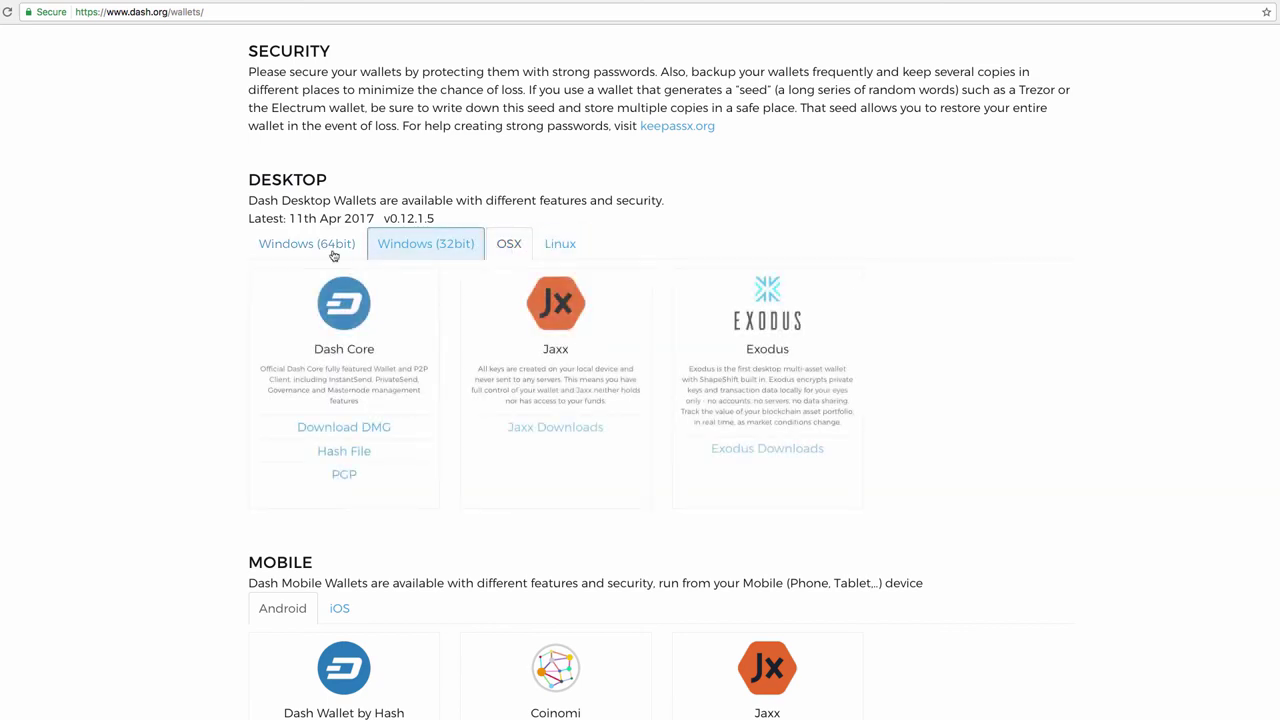
Scroll down to the Mobile wallets and show the iOS listings
scroll(160, 278, down, 5)
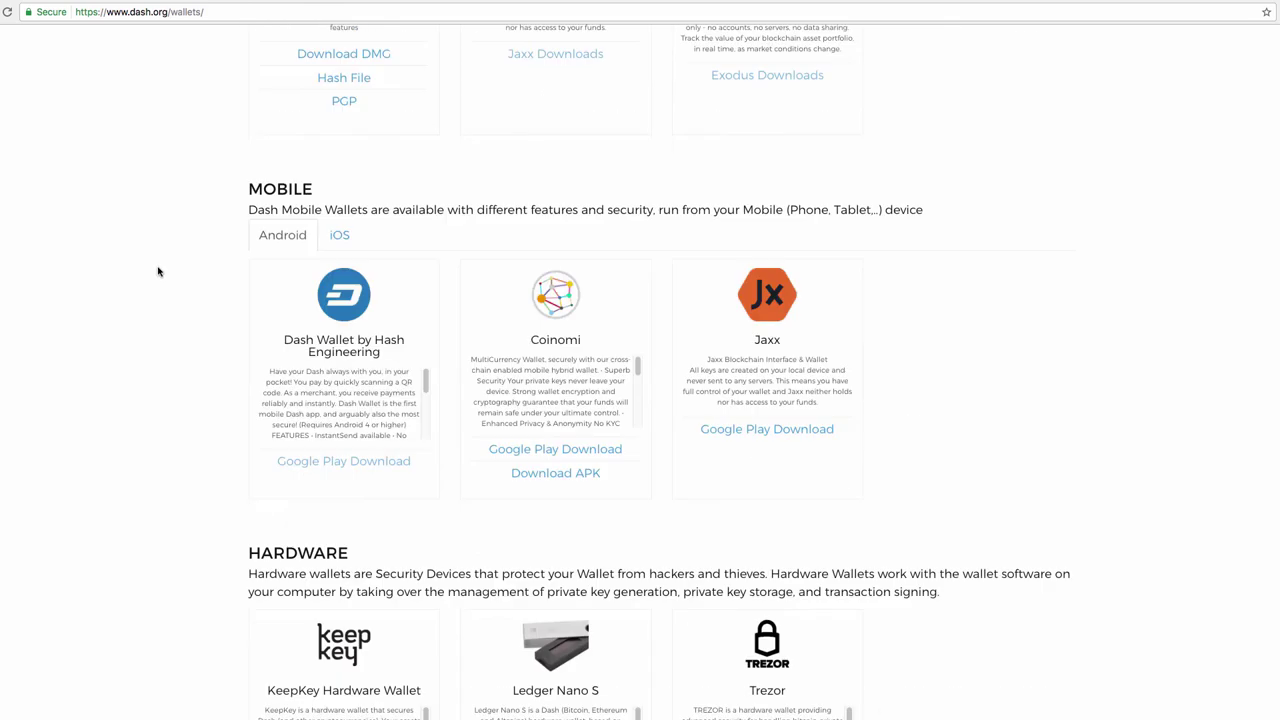
scroll(158, 271, down, 1)
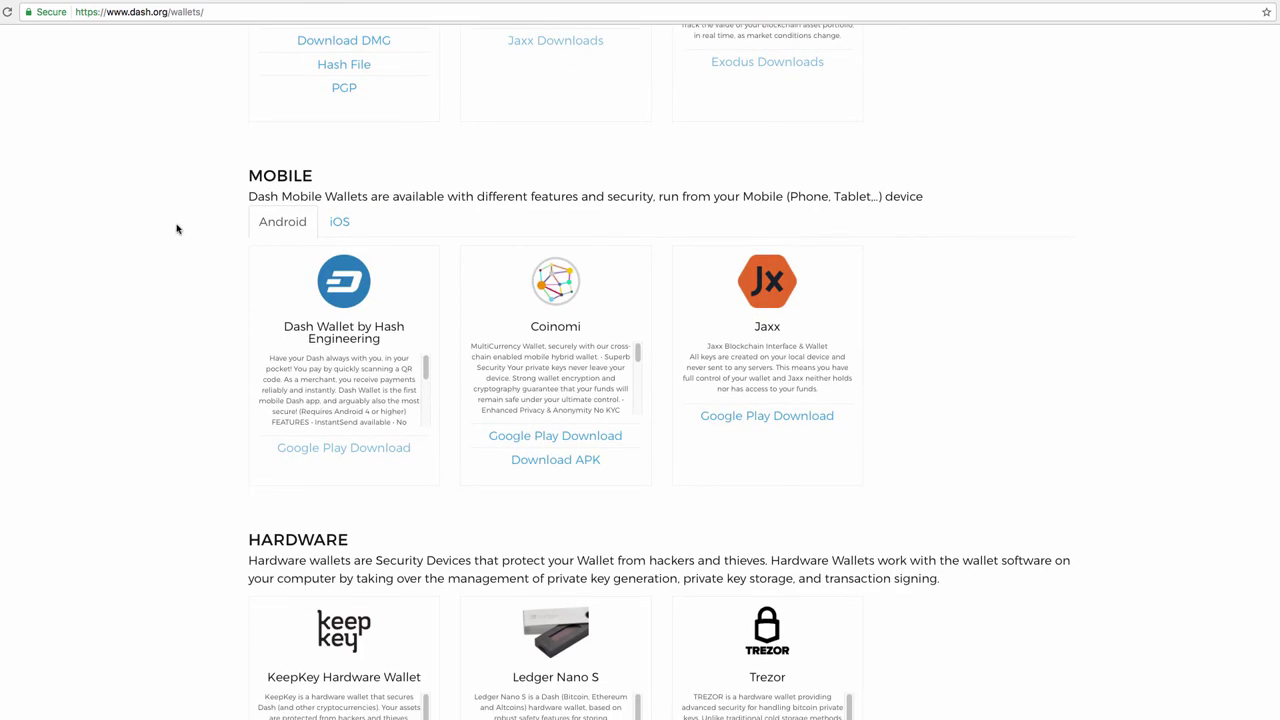
scroll(124, 220, down, 1)
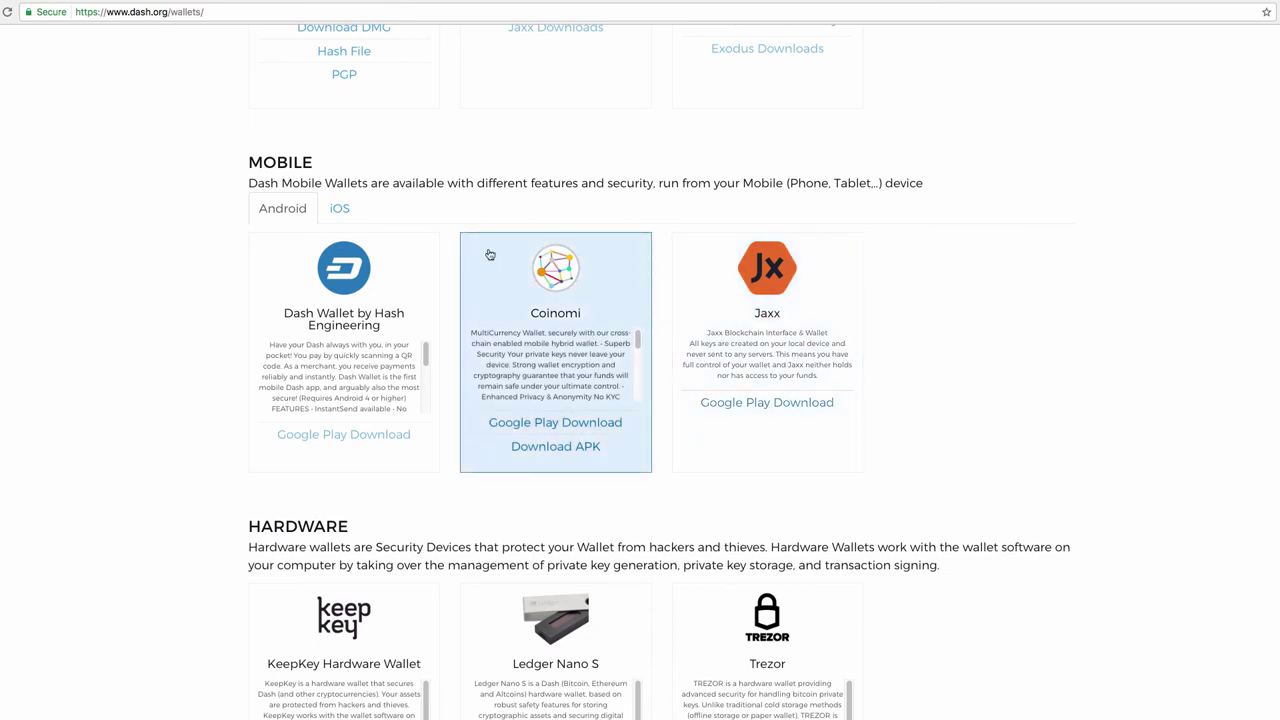
click(337, 208)
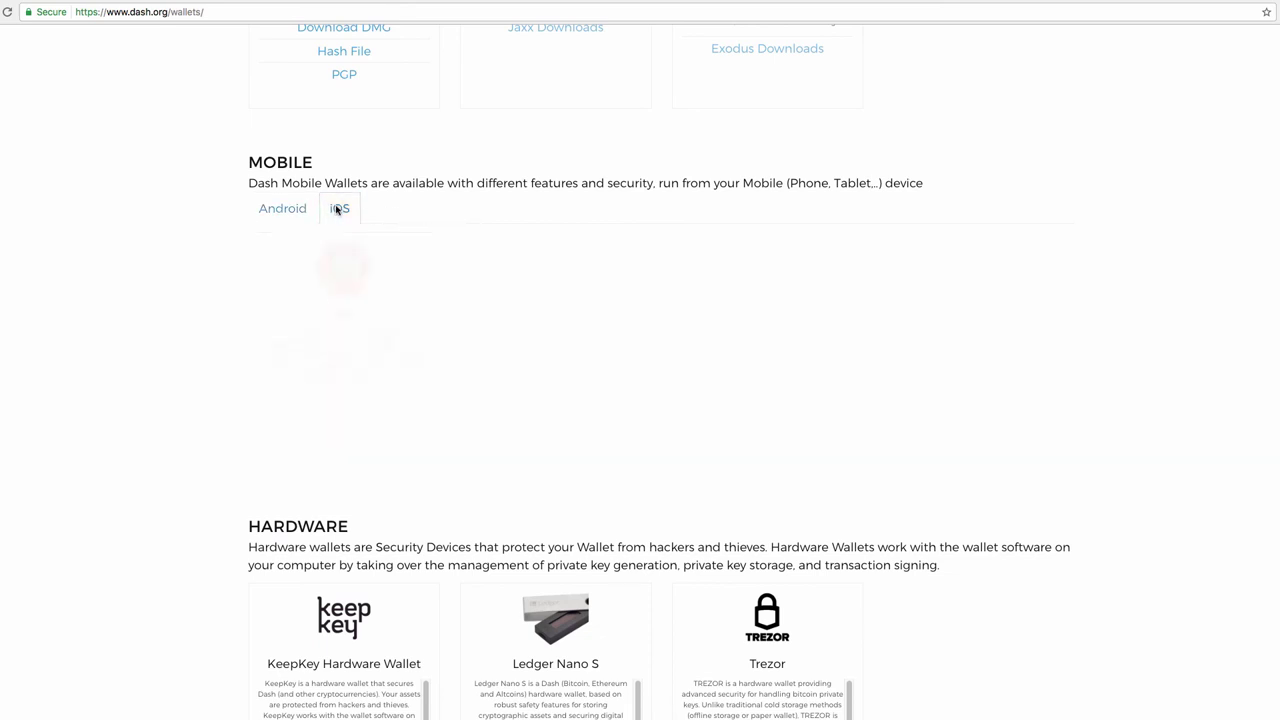
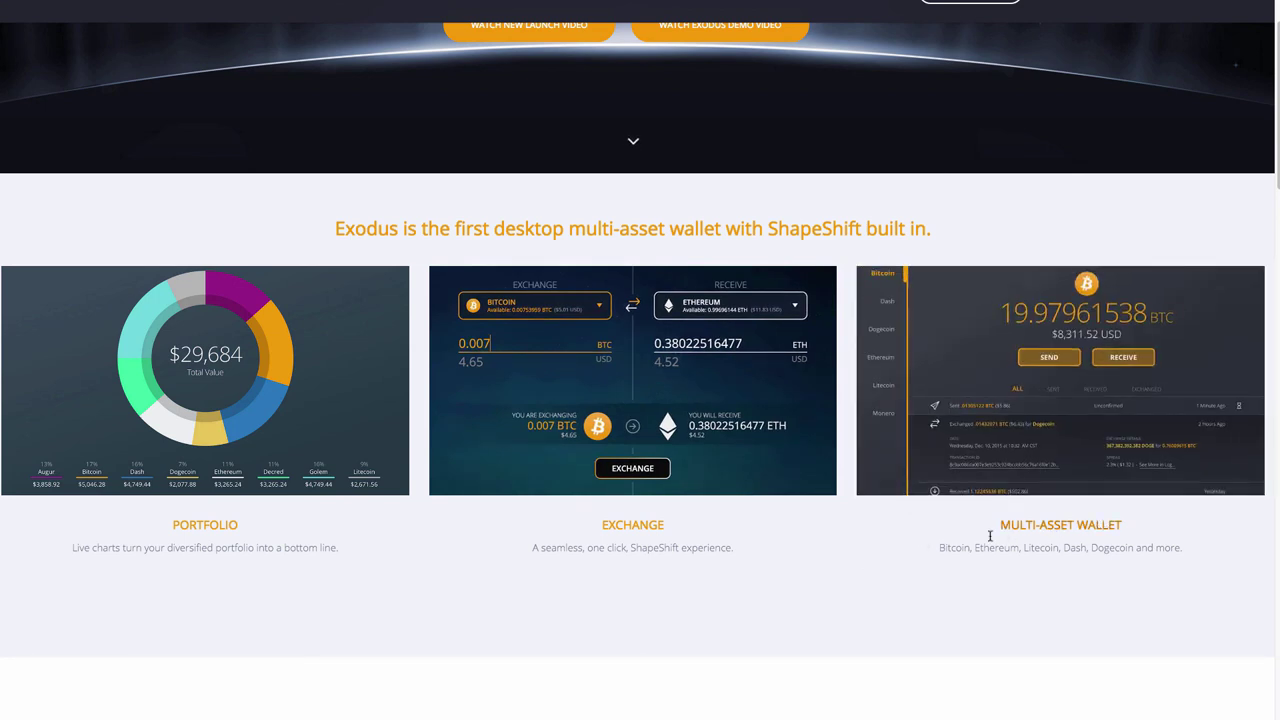
scroll(866, 548, down, 3)
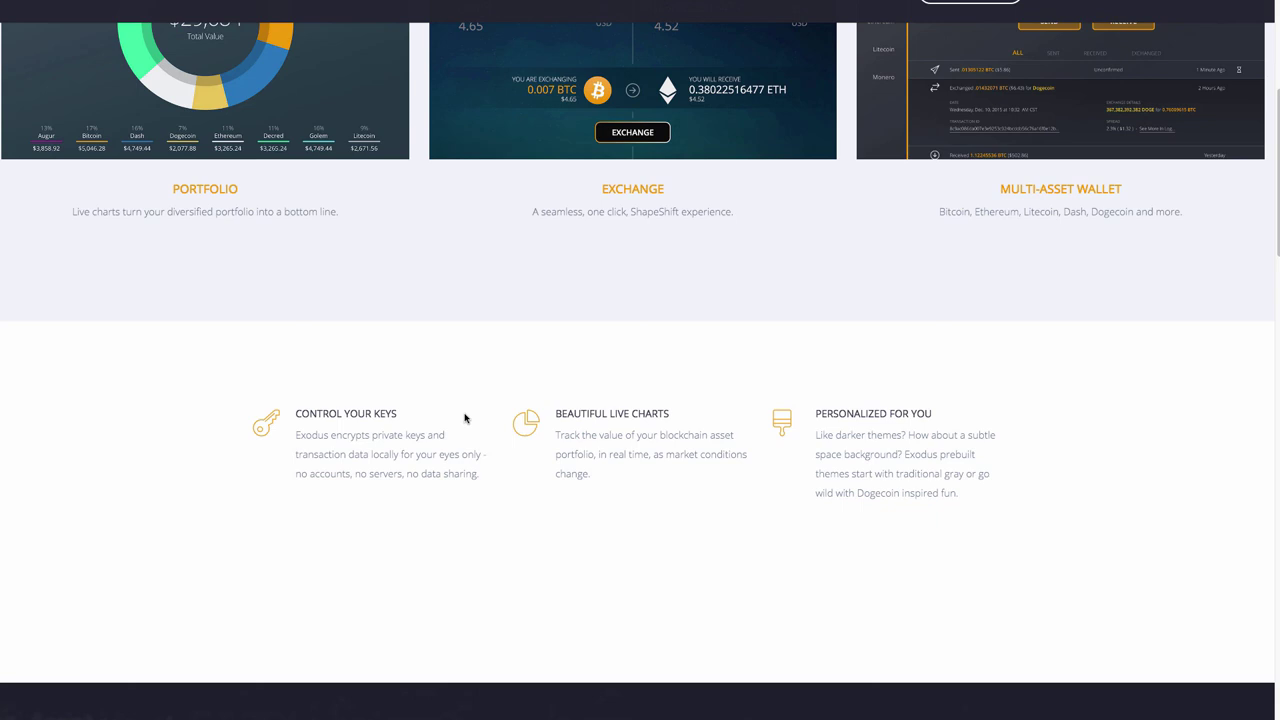
scroll(470, 425, down, 5)
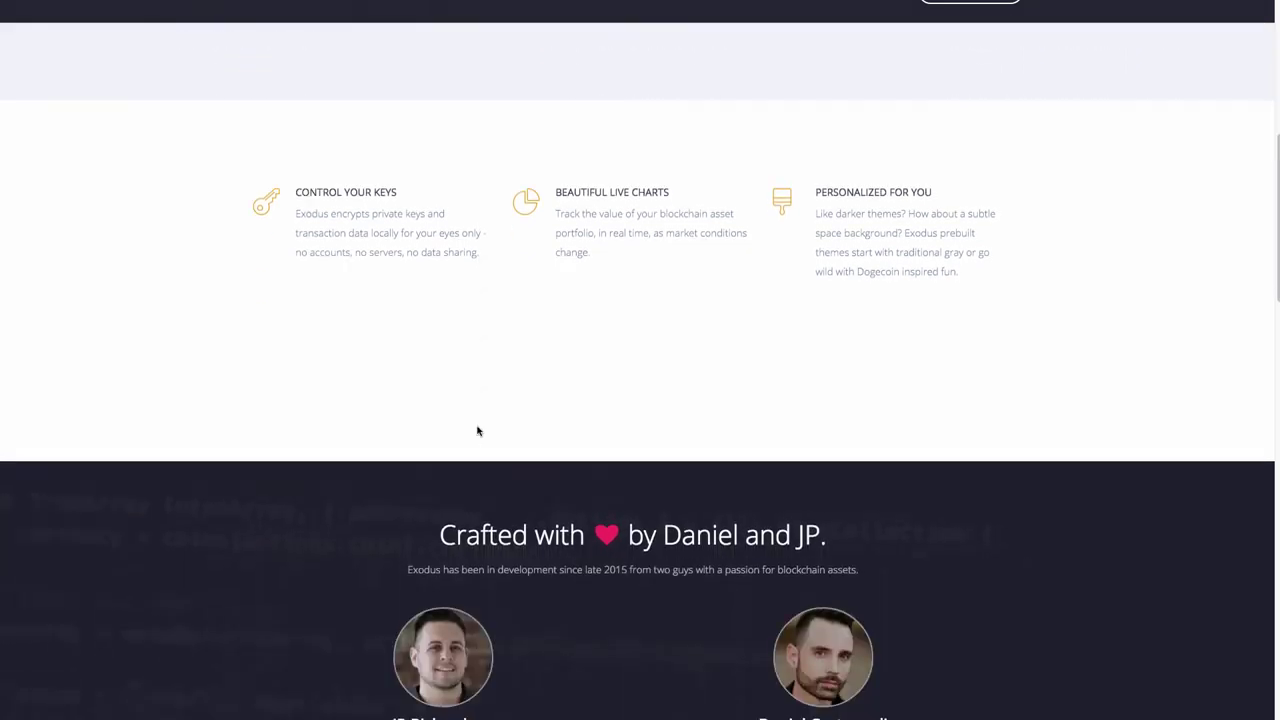
scroll(479, 431, down, 5)
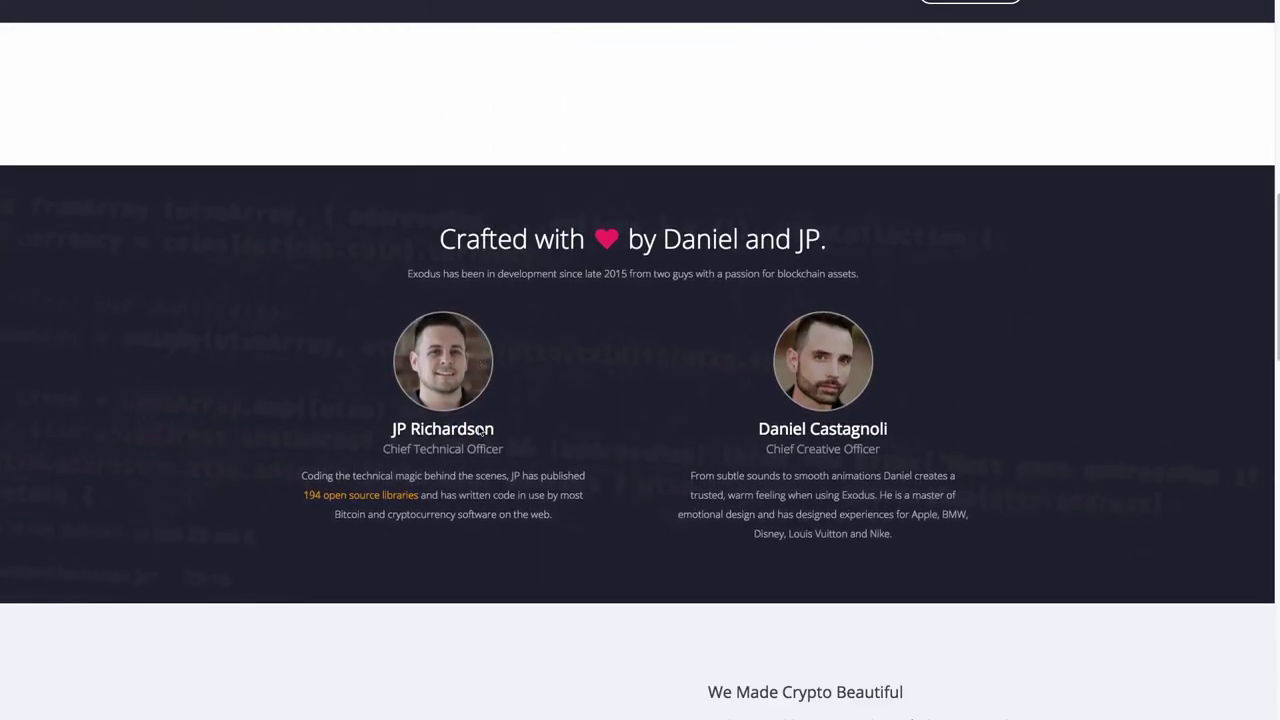
scroll(318, 336, down, 2)
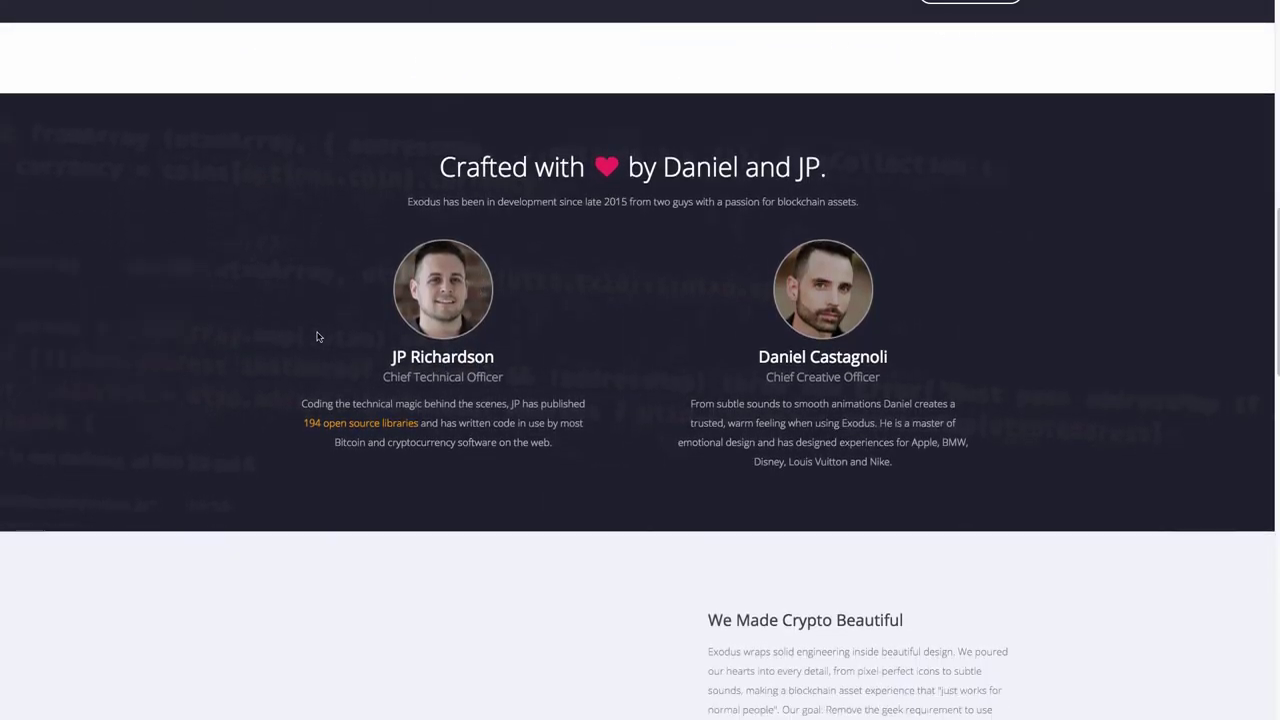
scroll(318, 336, down, 3)
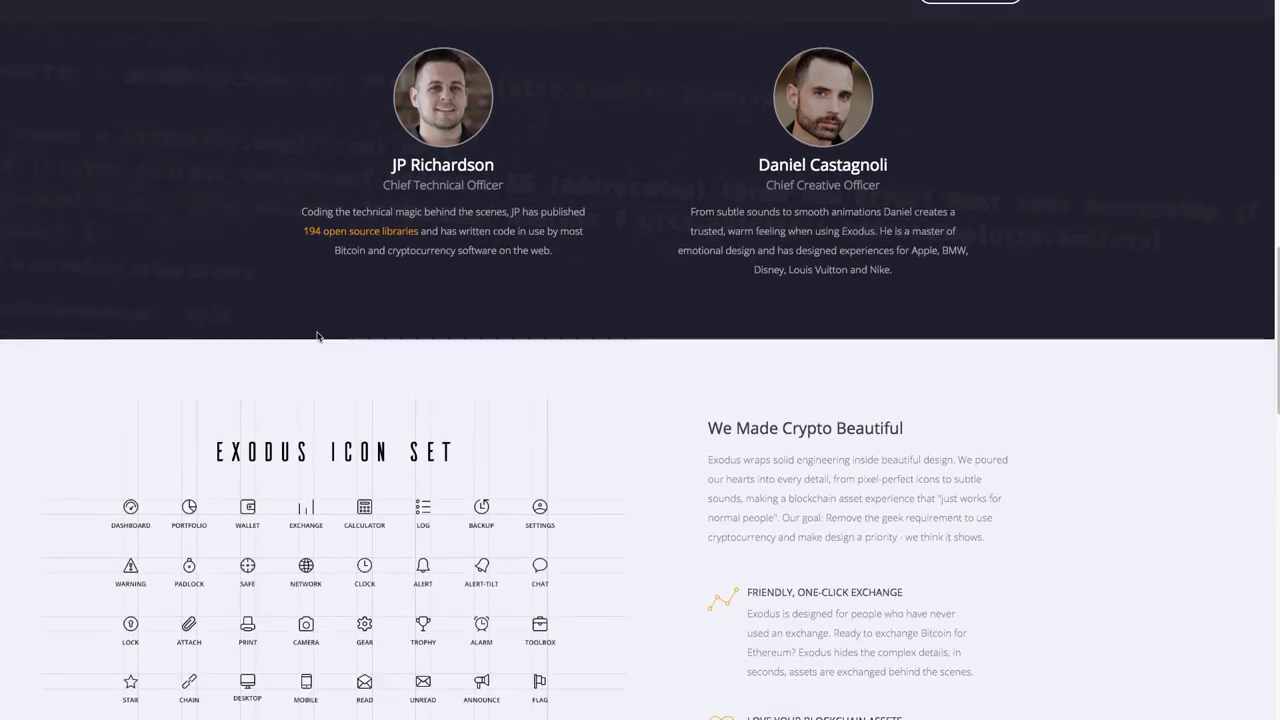
scroll(318, 336, down, 4)
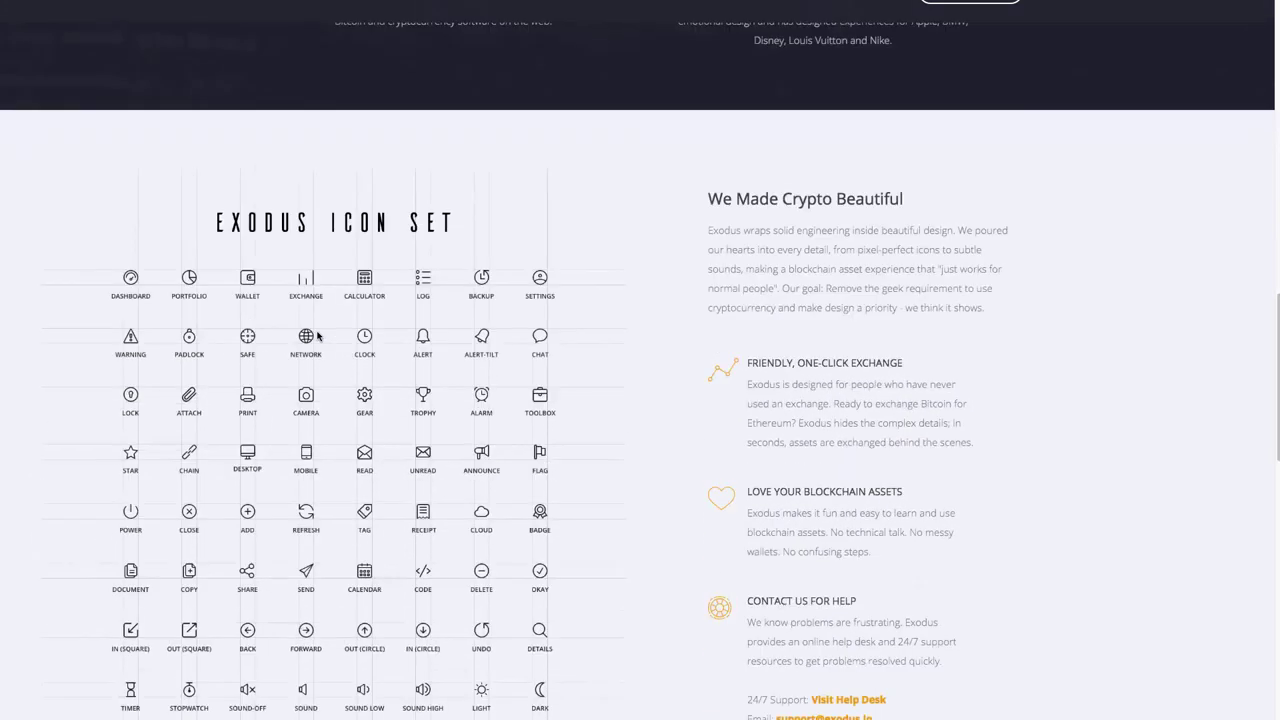
scroll(316, 335, up, 15)
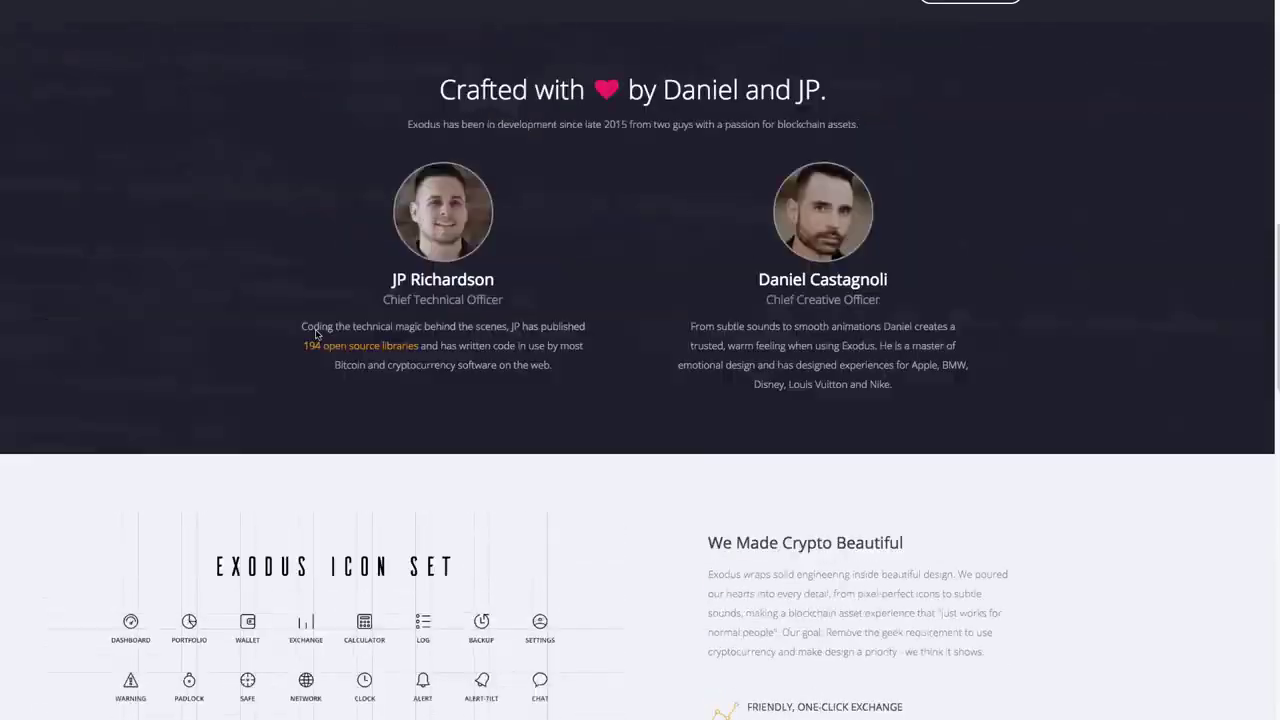
scroll(315, 334, up, 1)
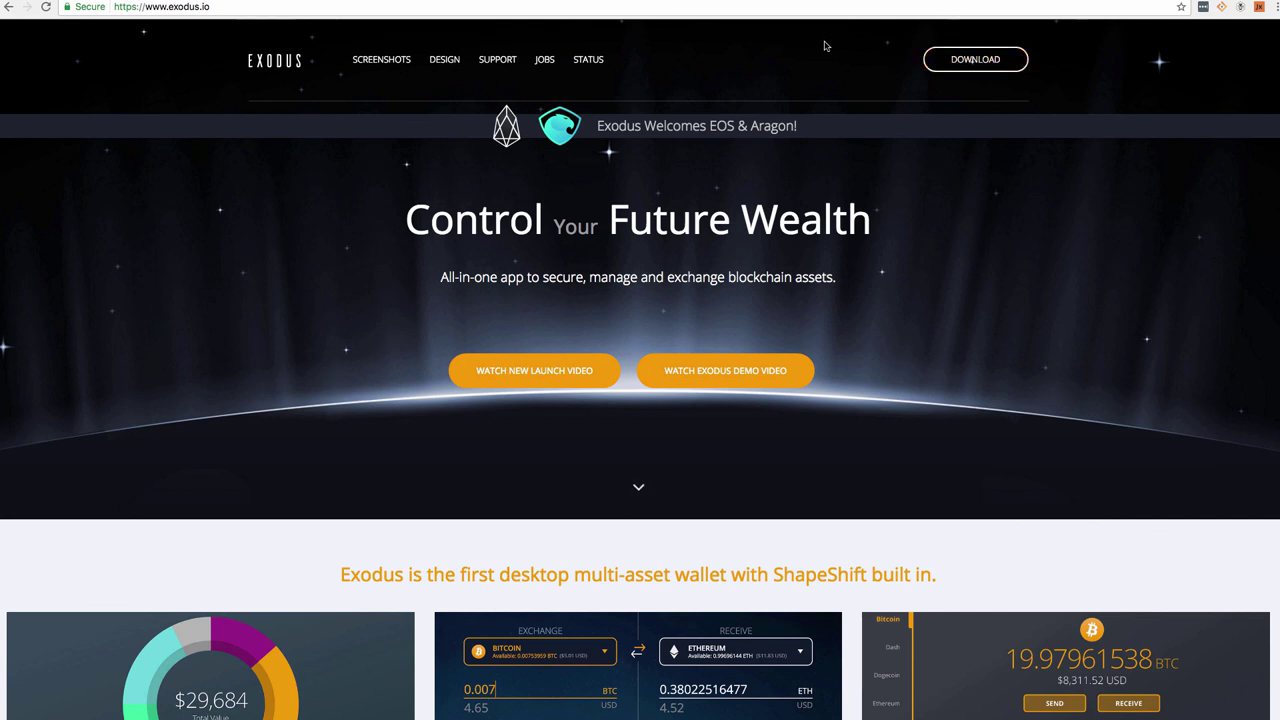
Download the Exodus 1.29.1 Mac disk image and open it from the Downloads stack
click(955, 68)
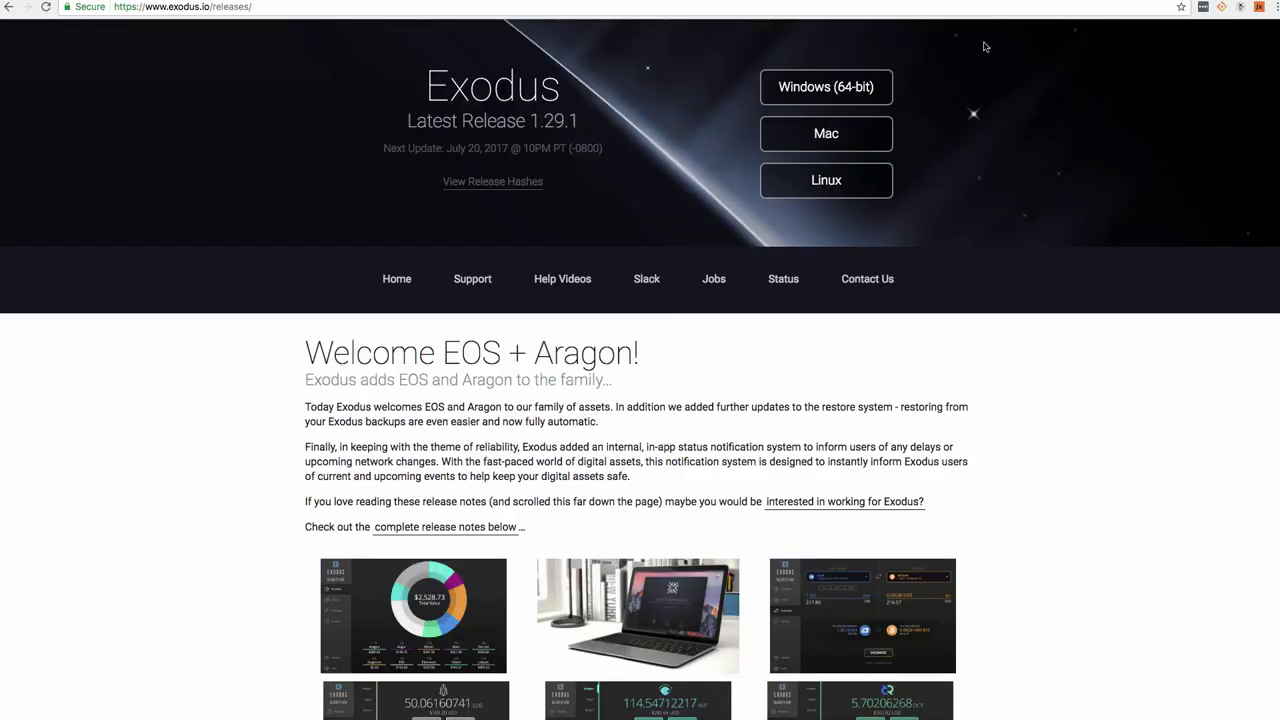
key(XF86MonBrightnessUp)
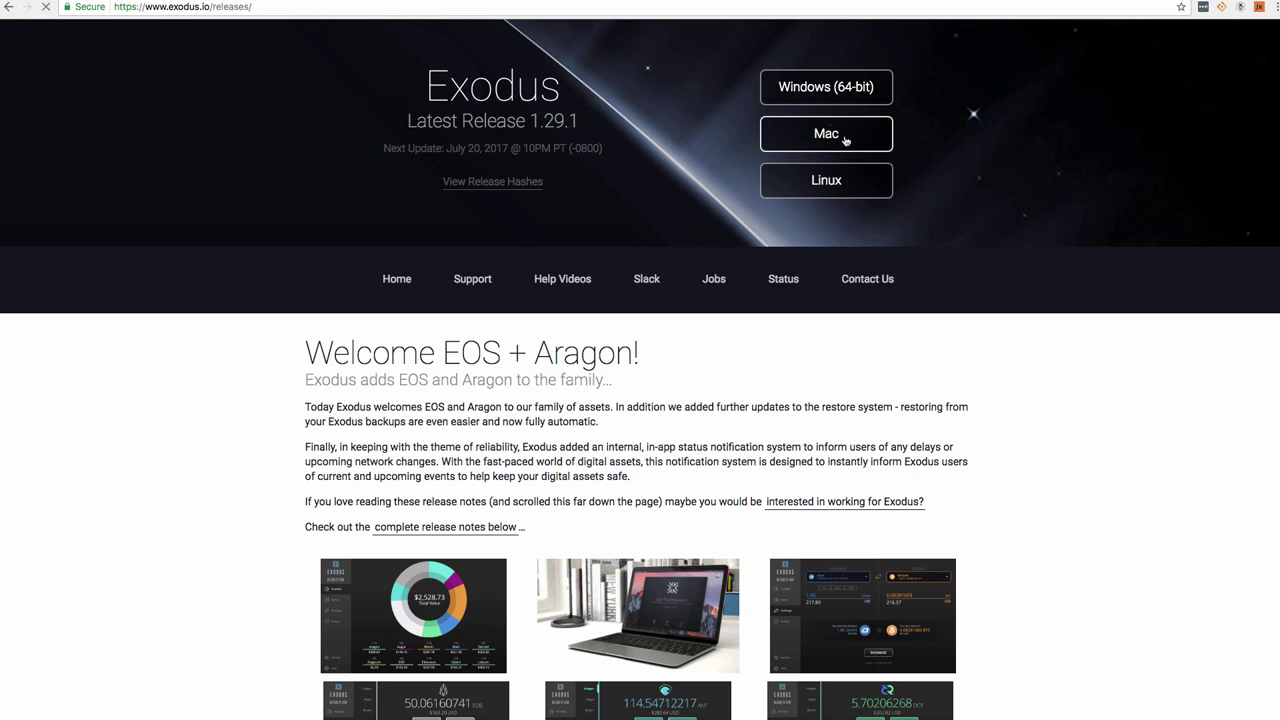
click(836, 136)
click(893, 712)
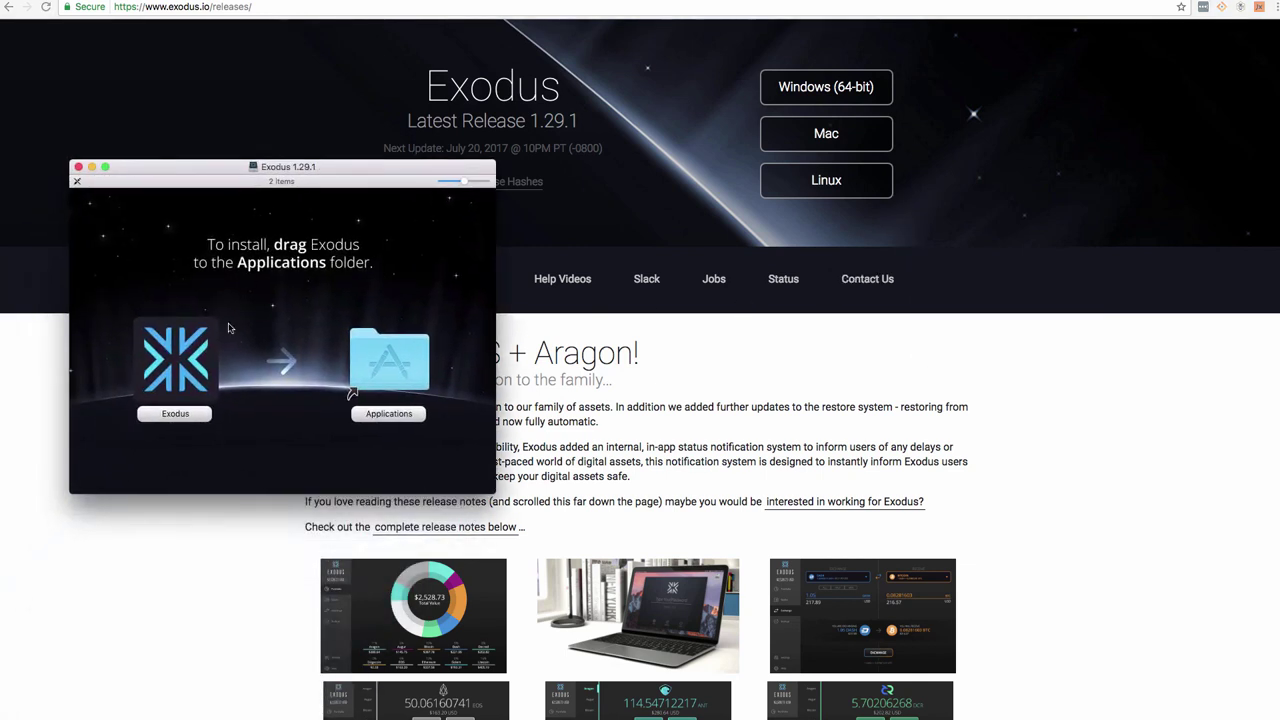
Install Exodus into Applications and launch it, confirming the downloaded-app security prompt
drag(185, 365, 390, 360)
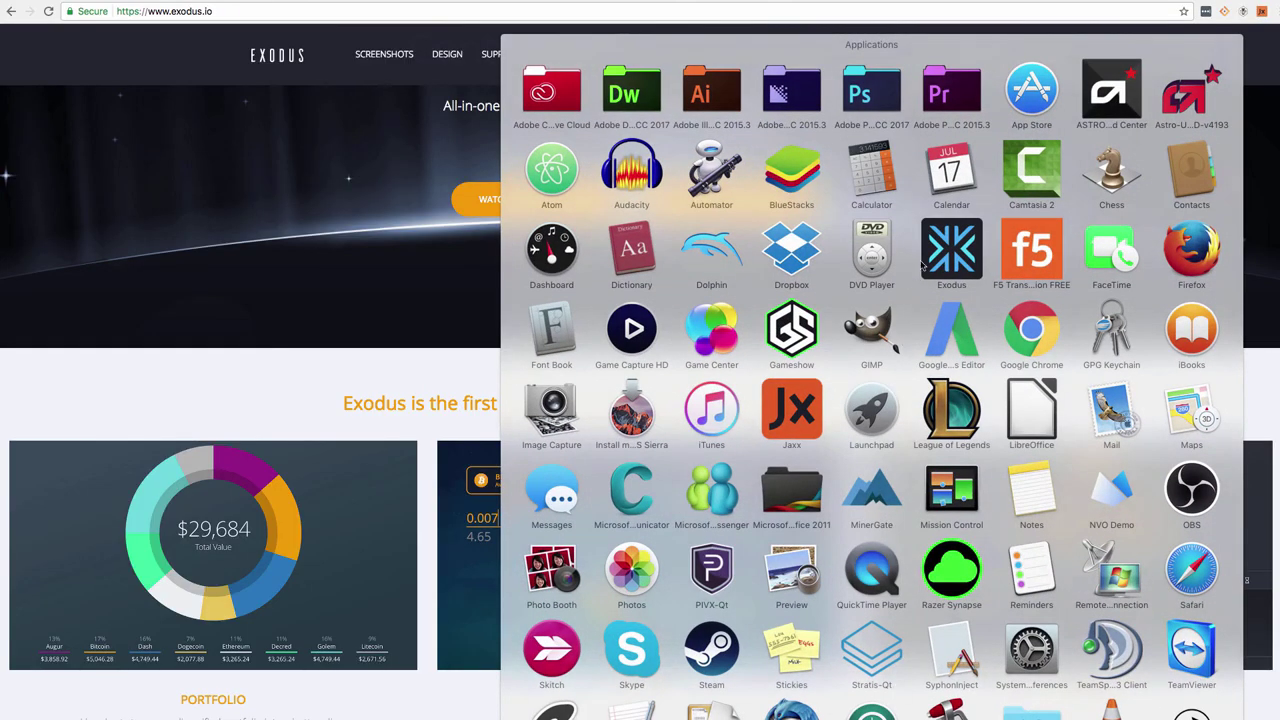
click(931, 258)
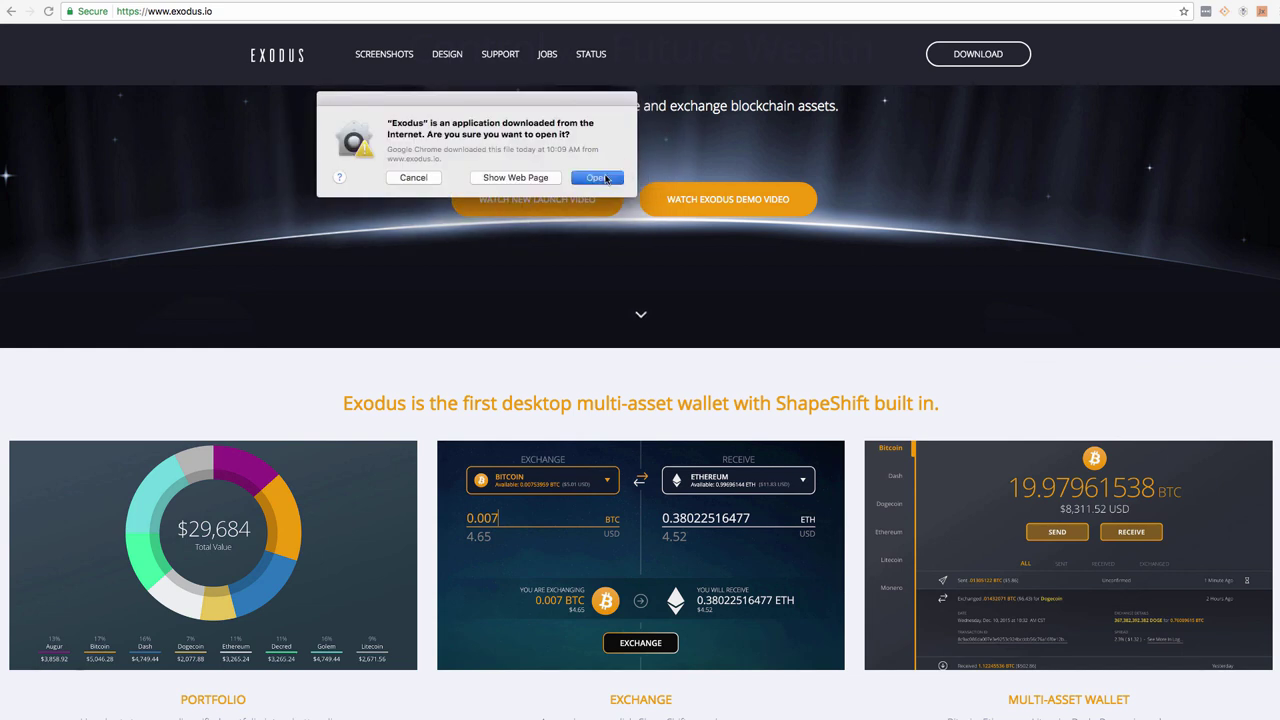
click(598, 178)
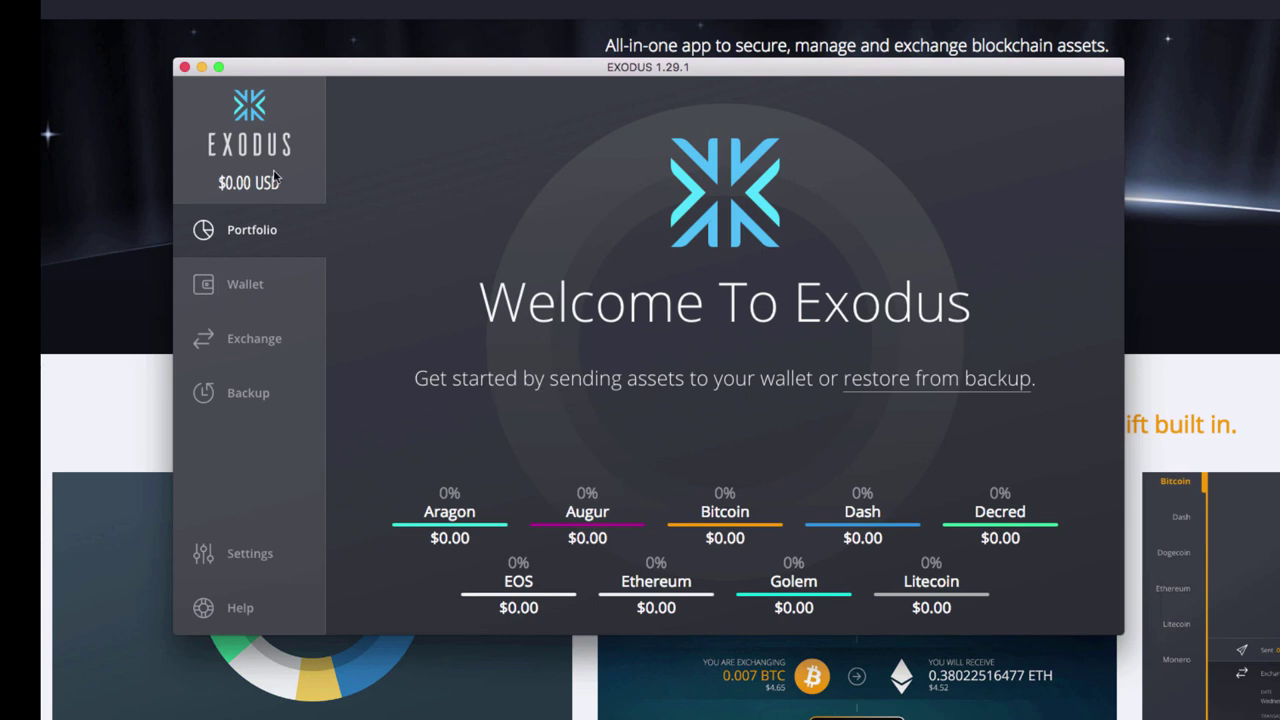
Tour the Wallet, Exchange and Portfolio screens, ending on the 0.00 BTC Bitcoin wallet
click(262, 302)
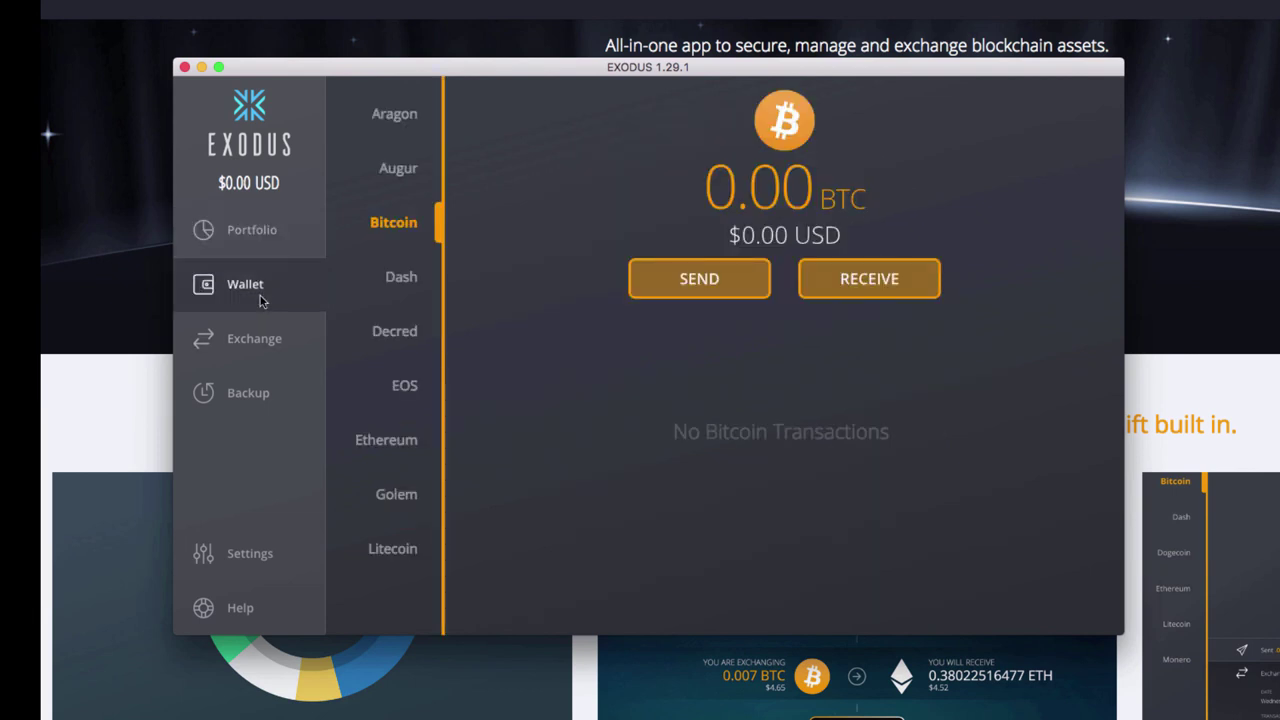
click(232, 340)
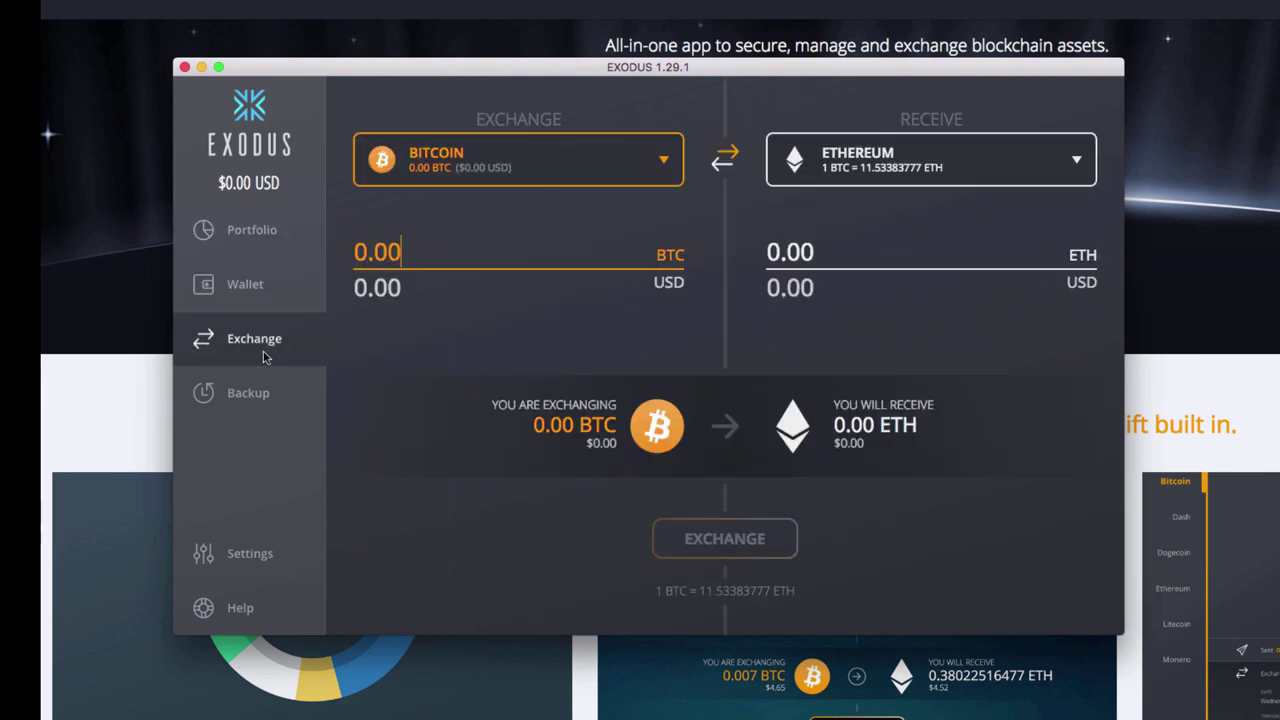
click(235, 229)
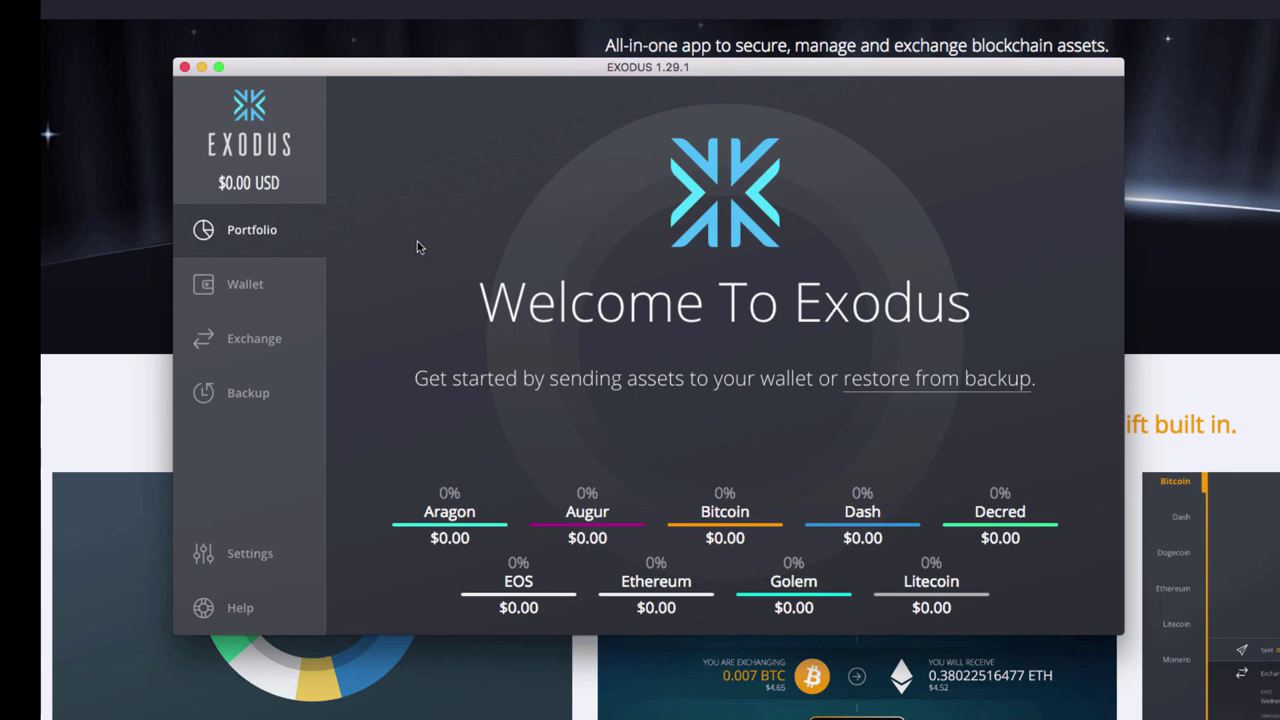
click(217, 288)
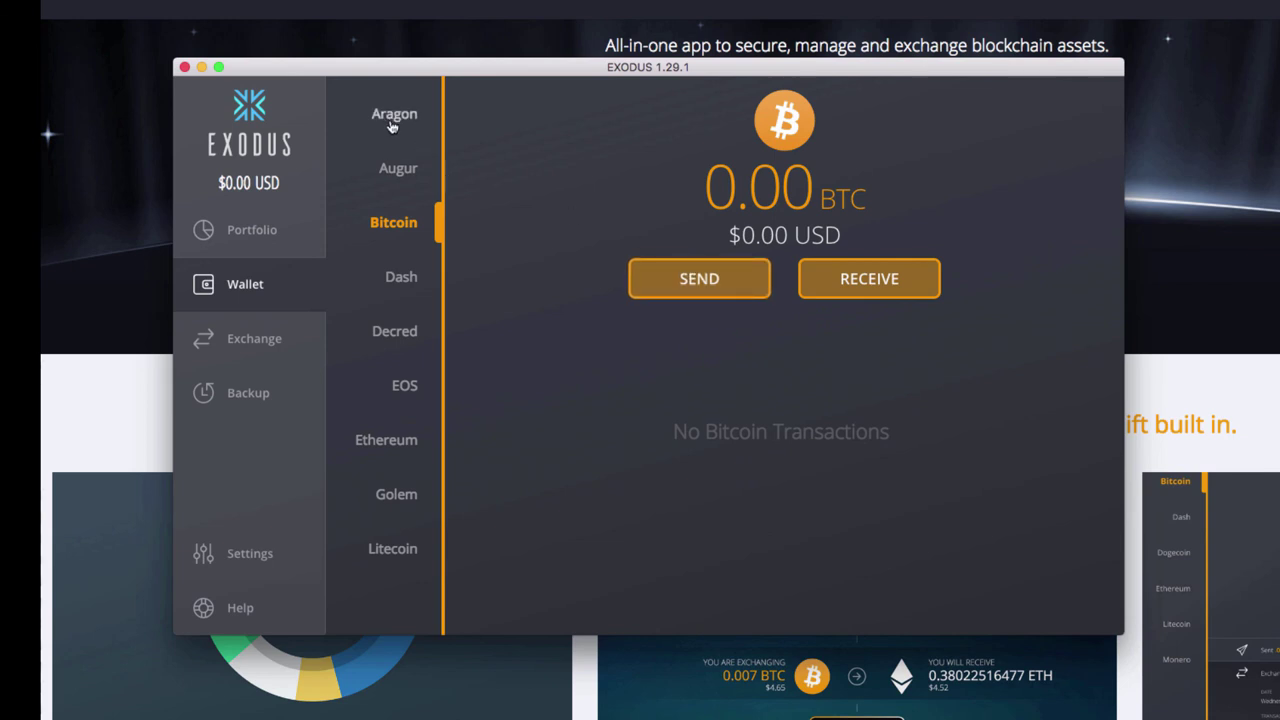
Browse each coin wallet from Aragon through Litecoin, then bring up the Exchange screen
click(391, 125)
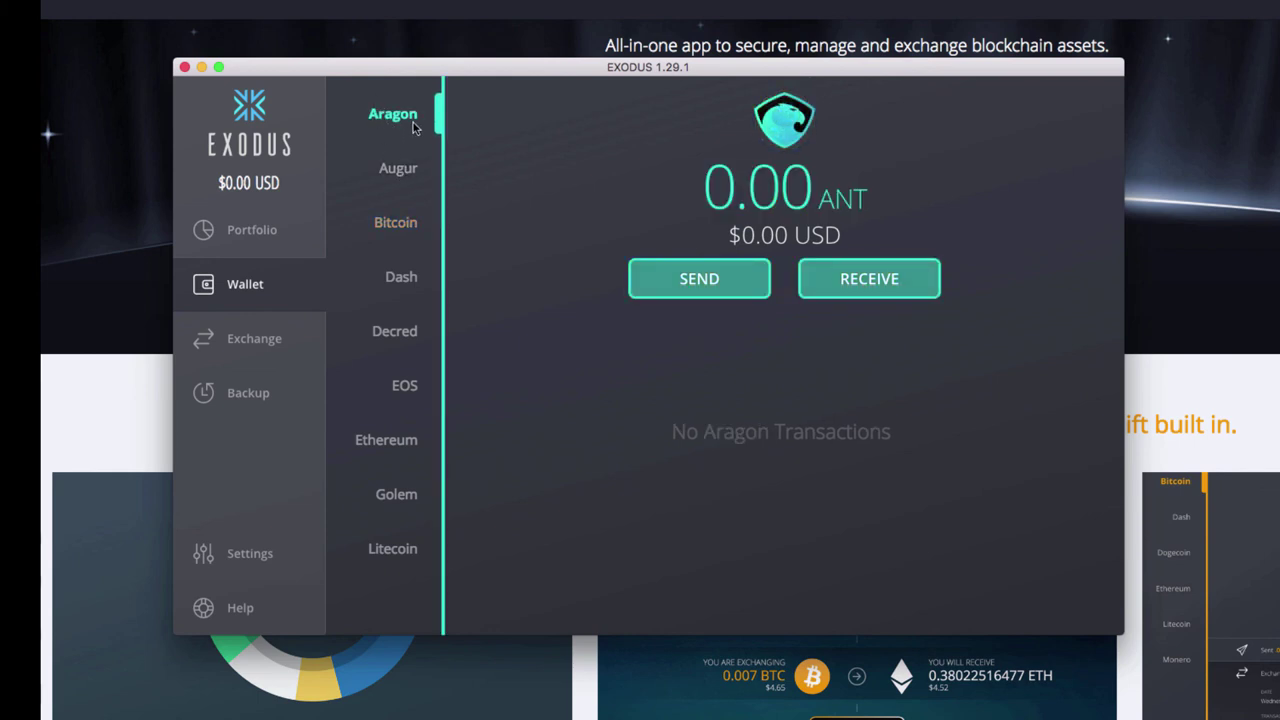
click(394, 166)
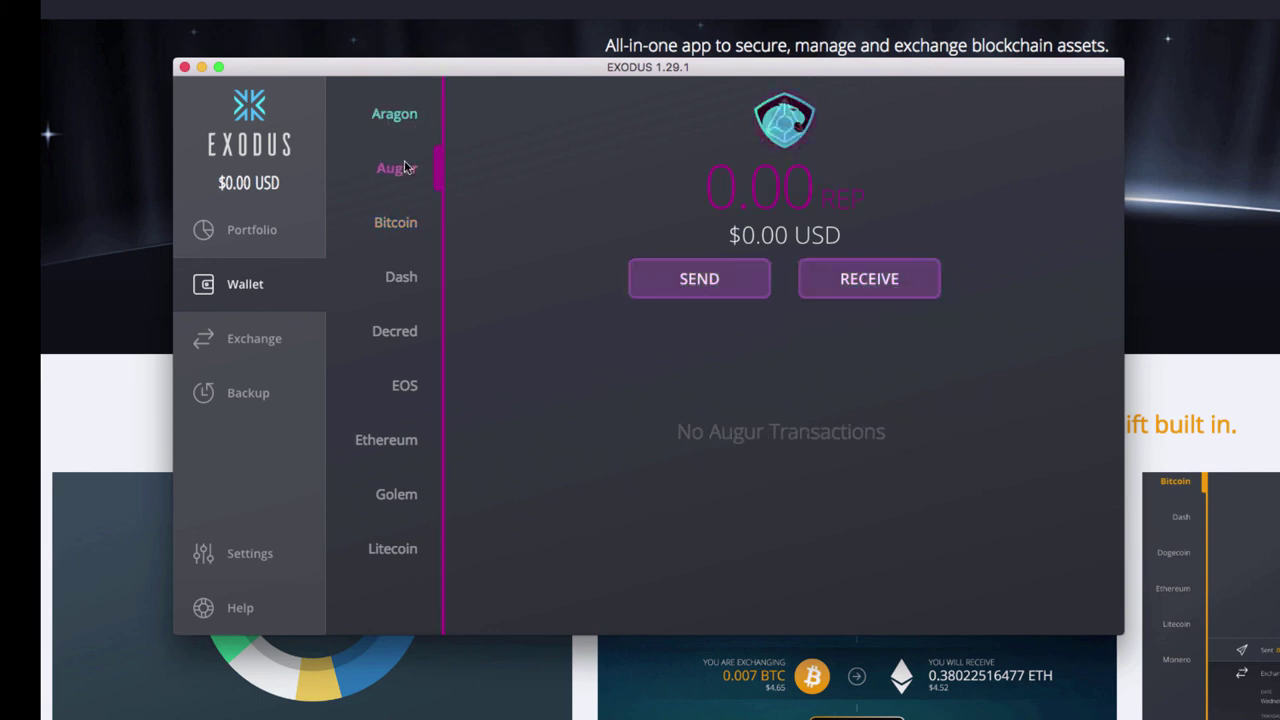
click(397, 230)
click(400, 280)
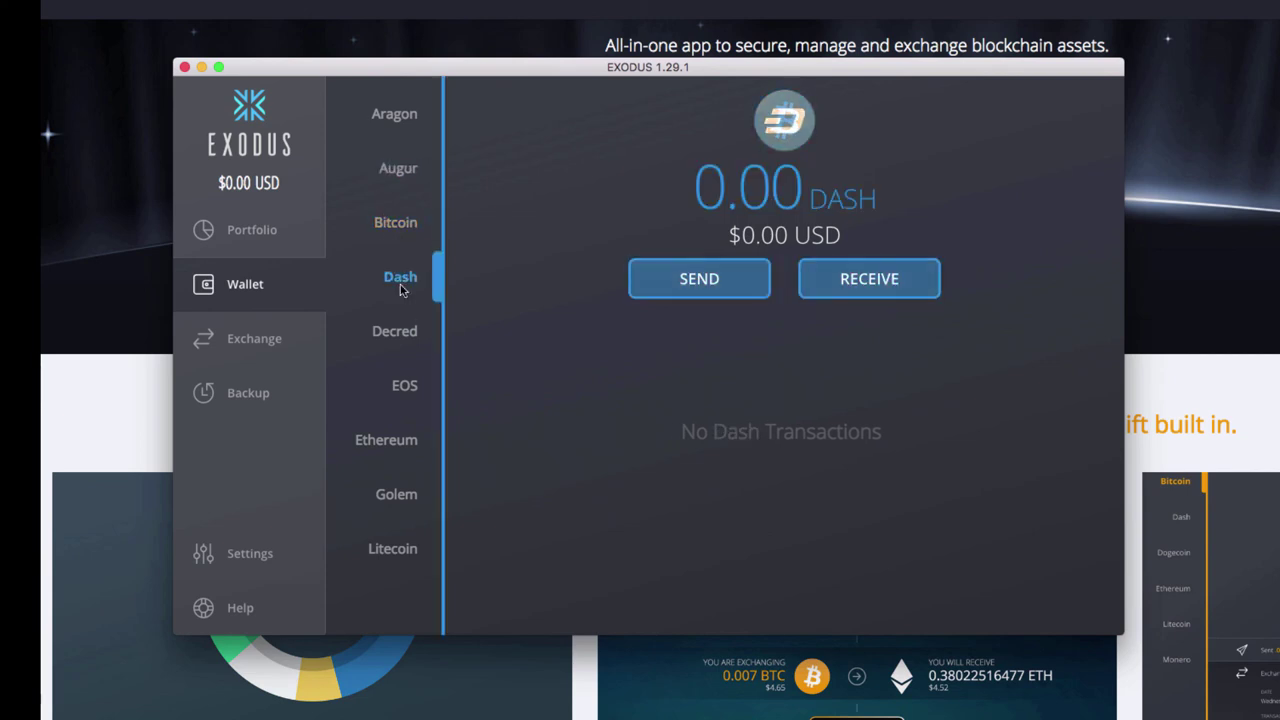
click(402, 341)
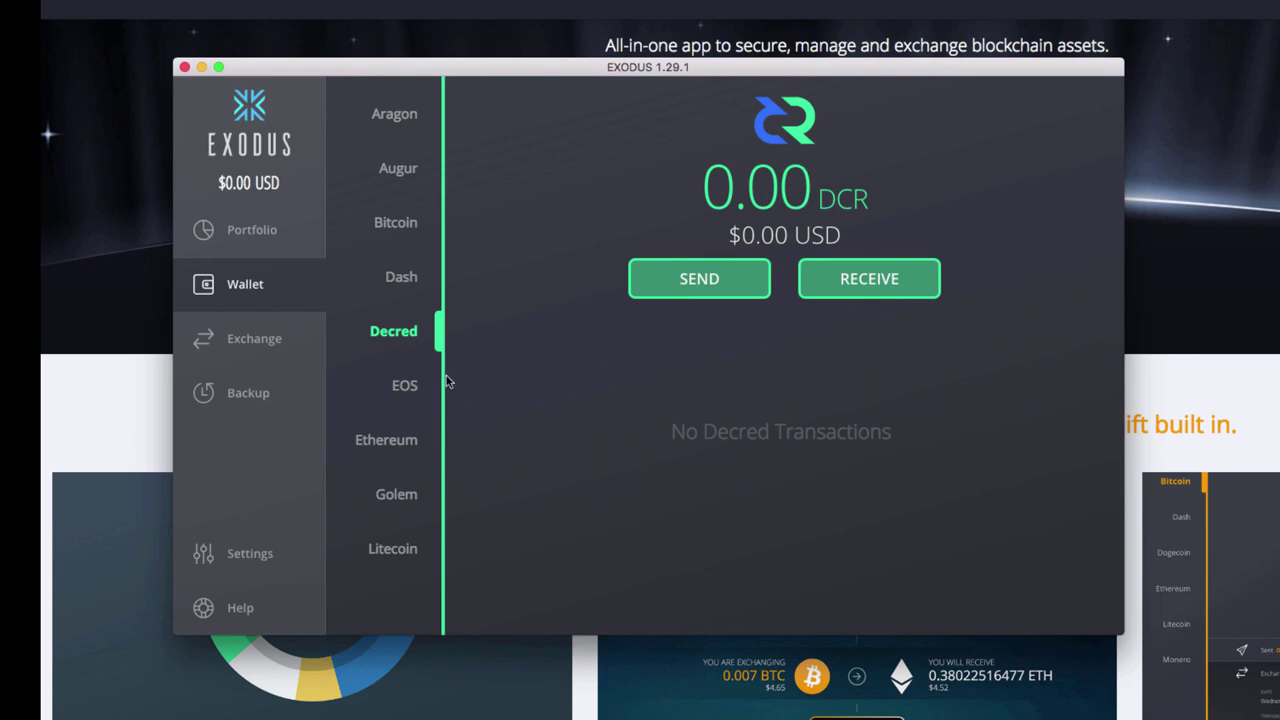
click(390, 398)
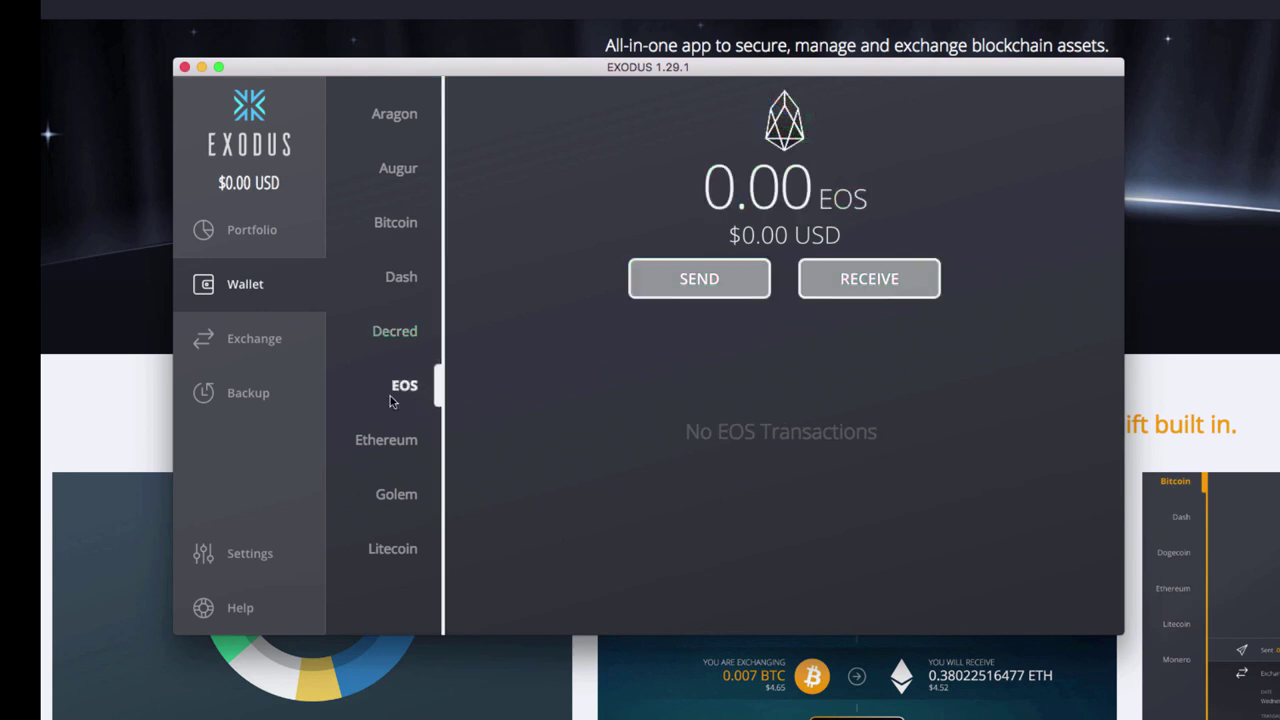
click(398, 455)
click(394, 492)
click(395, 552)
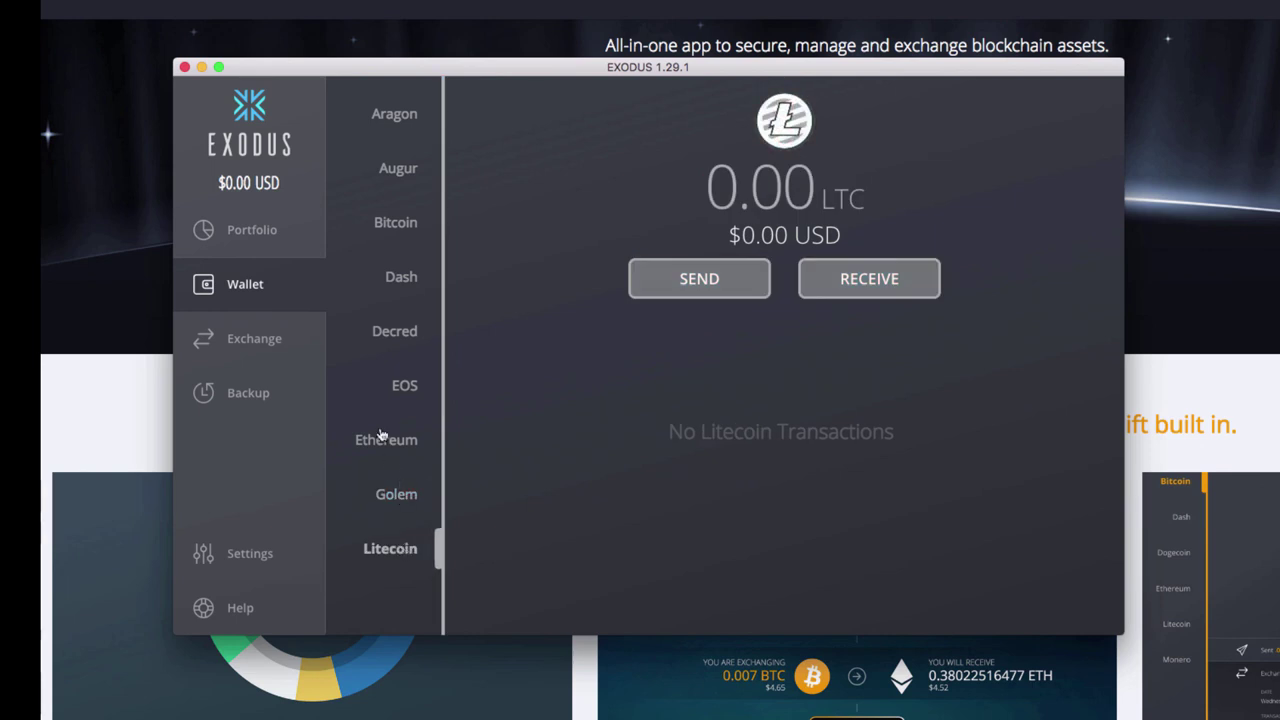
click(288, 345)
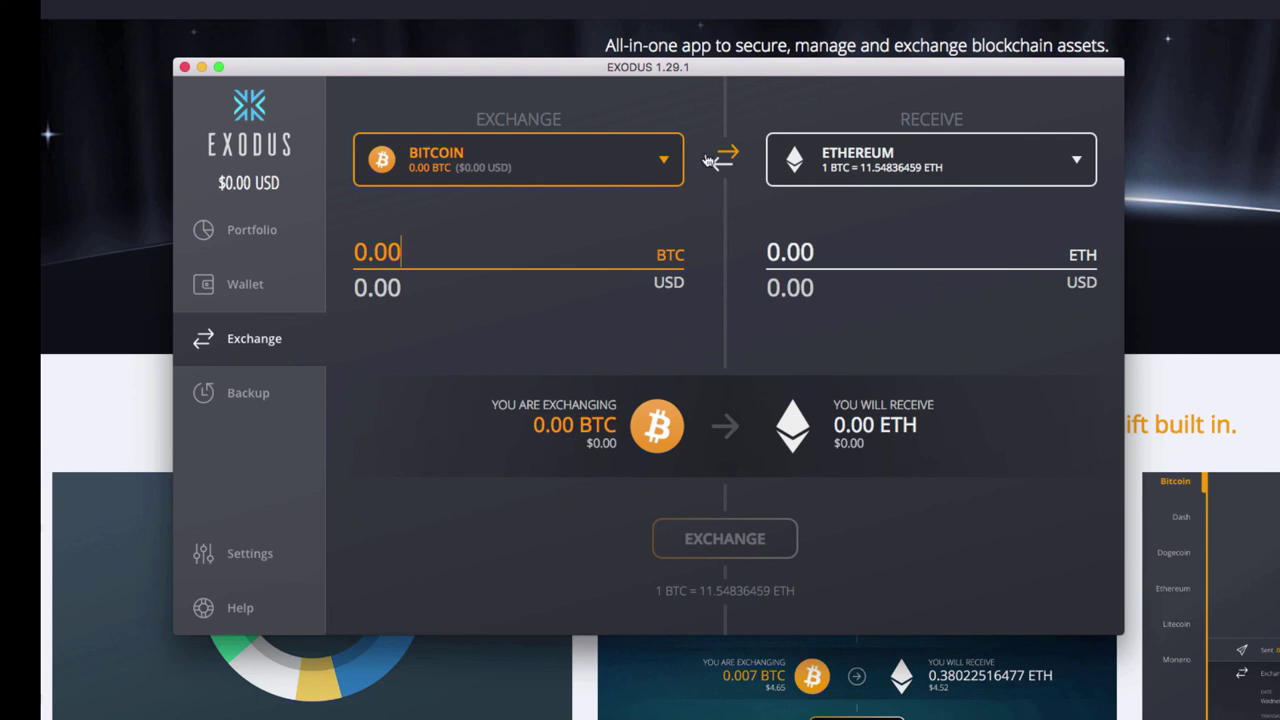
Set the exchange back to Bitcoin→Ethereum and enter a 0.1 BTC amount
click(663, 166)
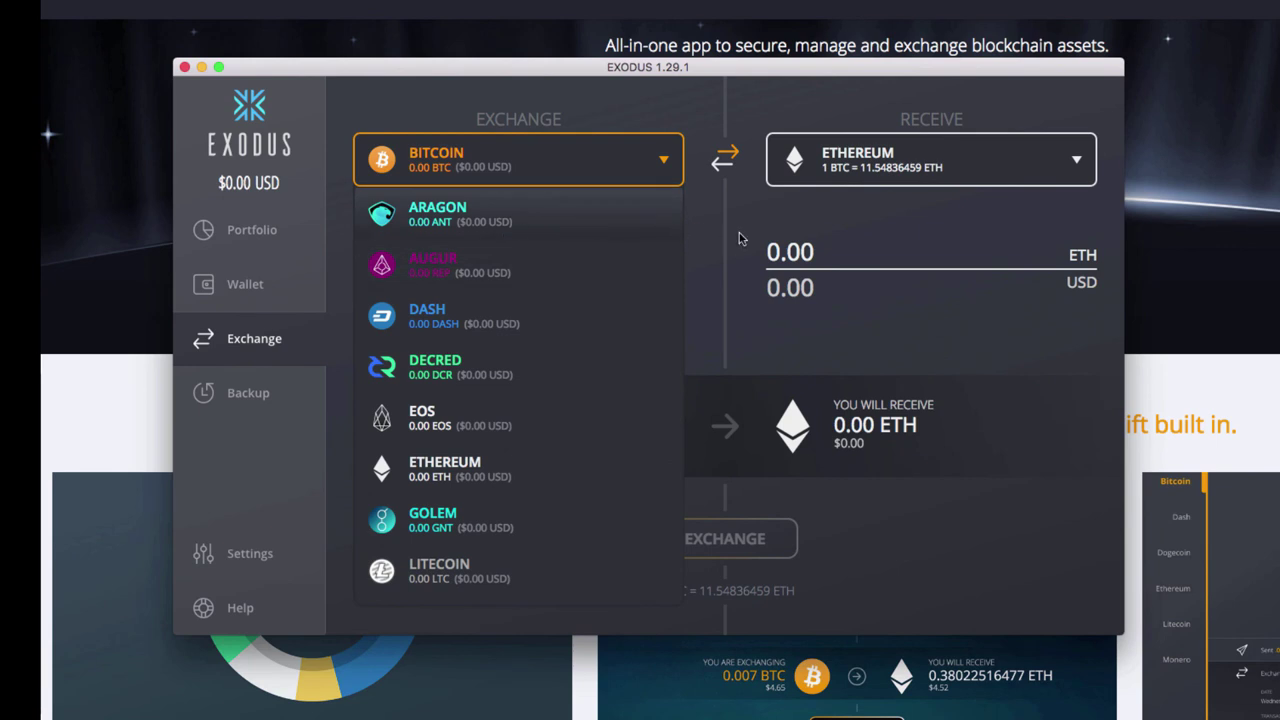
click(726, 160)
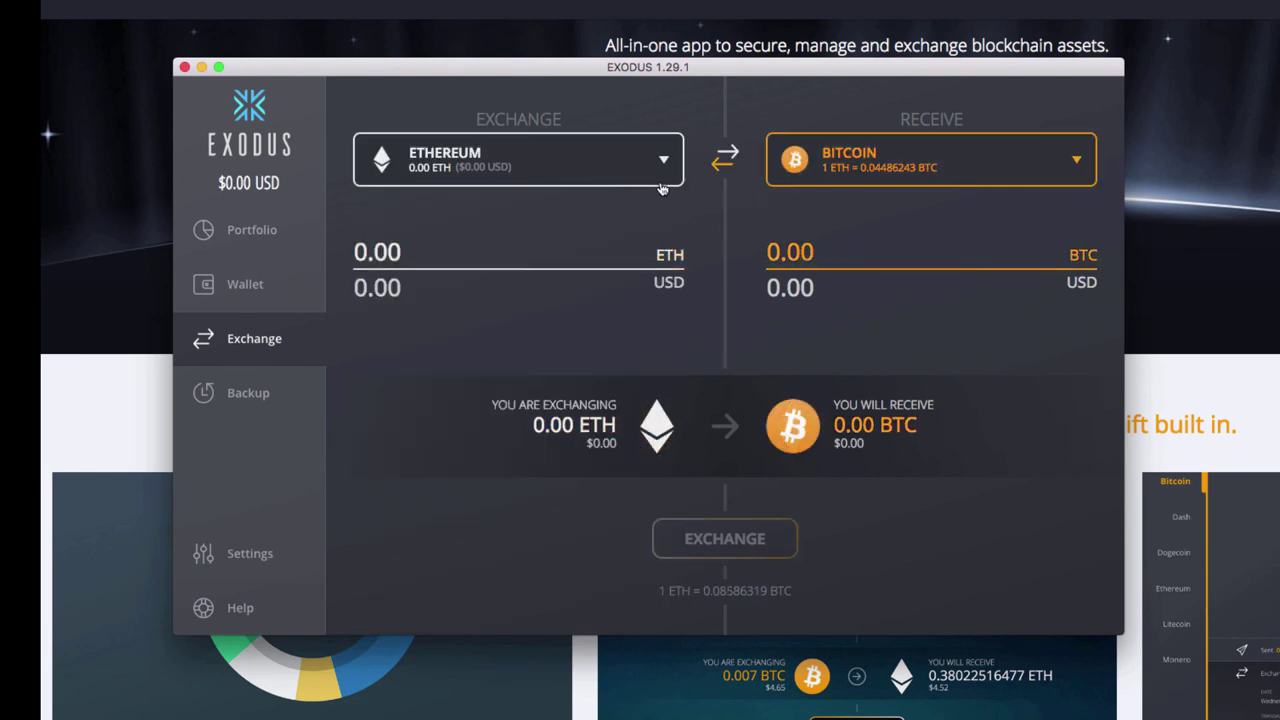
click(663, 165)
click(522, 318)
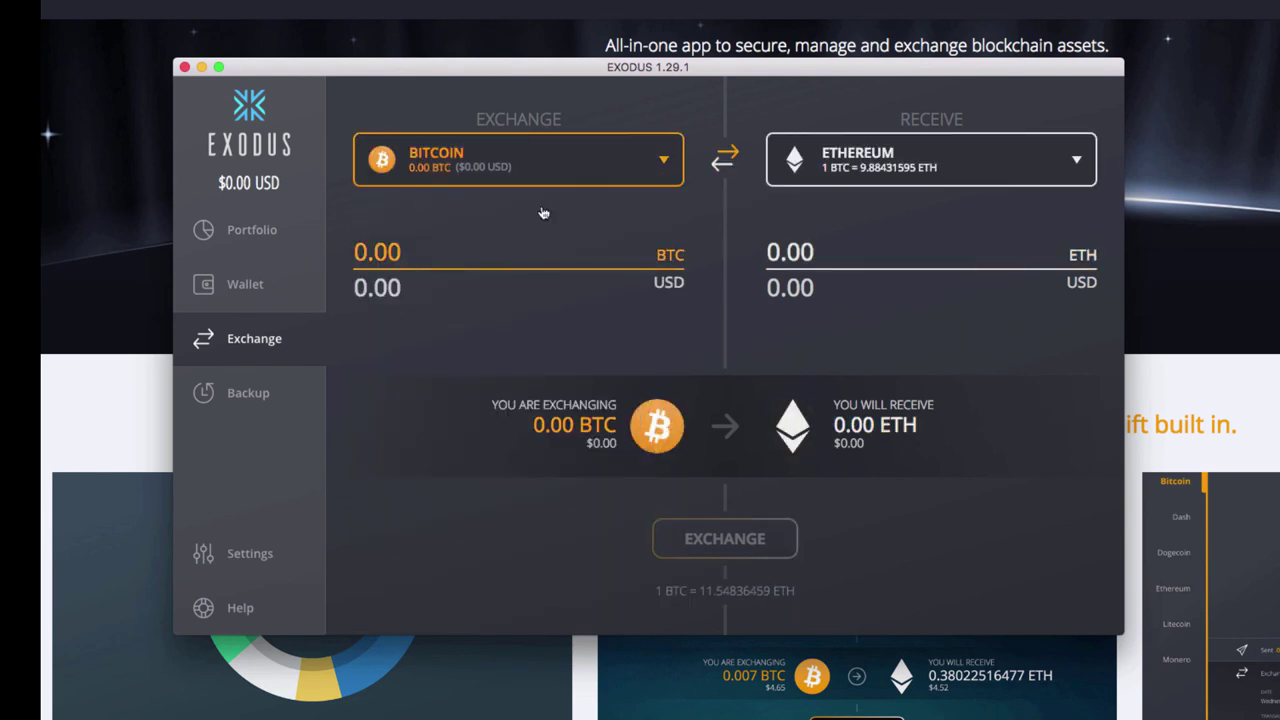
text(10)
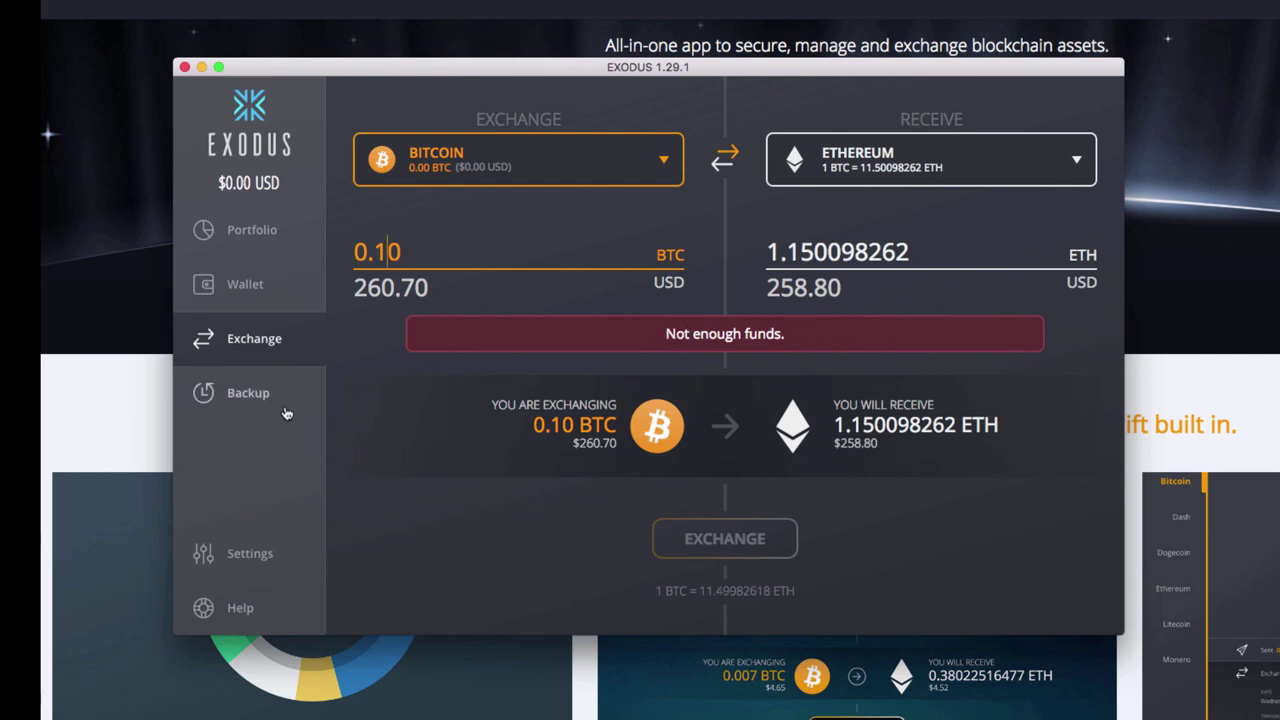
Open the Skins settings and browse the Colors, Themes and Personalities sections
click(250, 393)
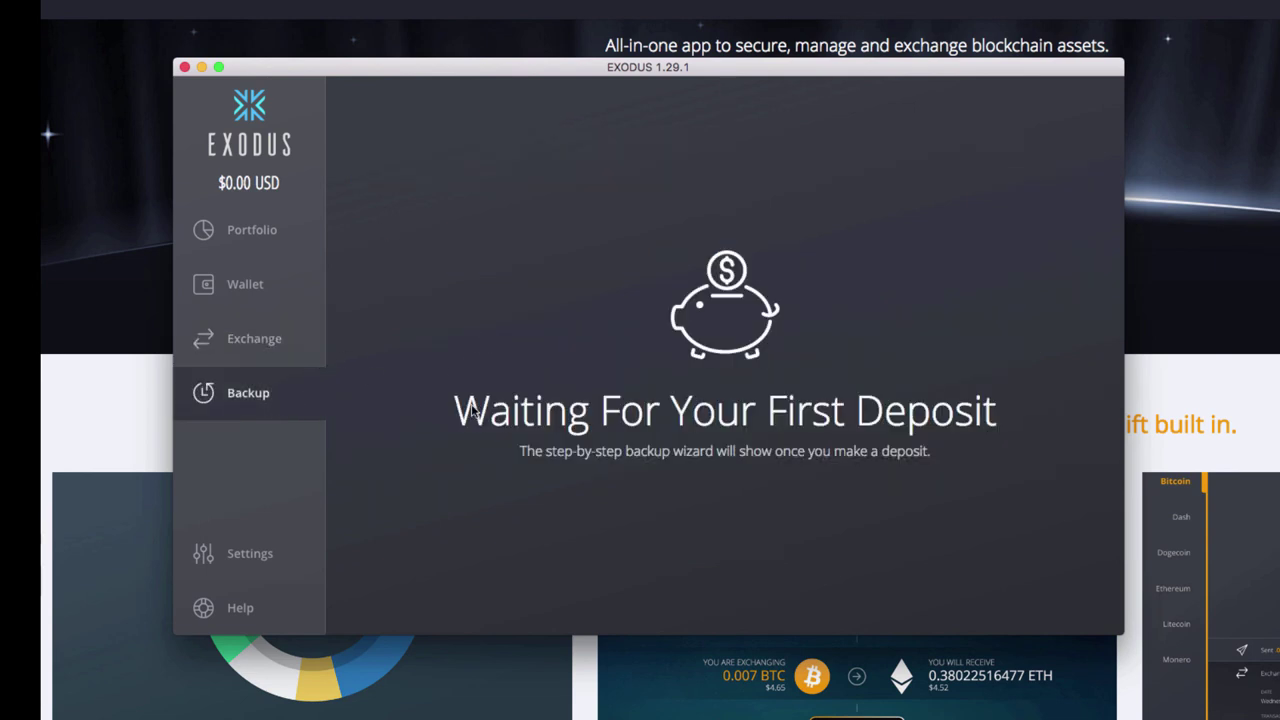
click(256, 562)
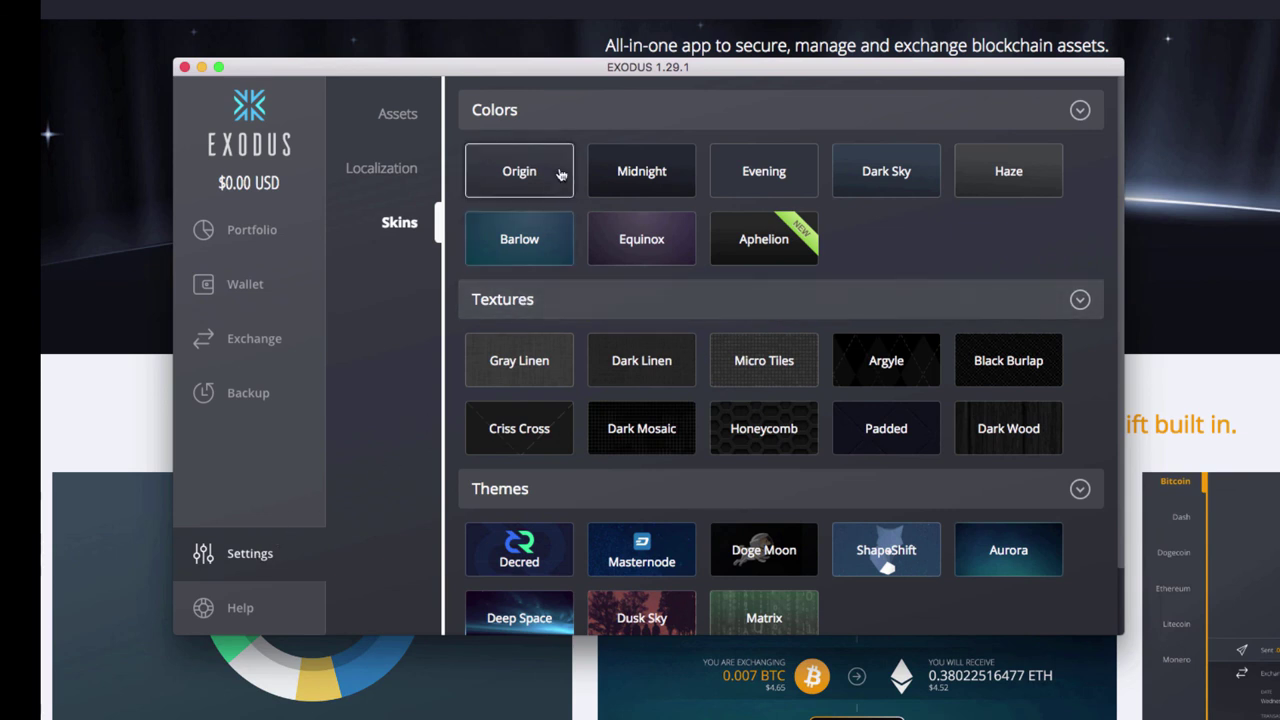
scroll(1016, 392, down, 2)
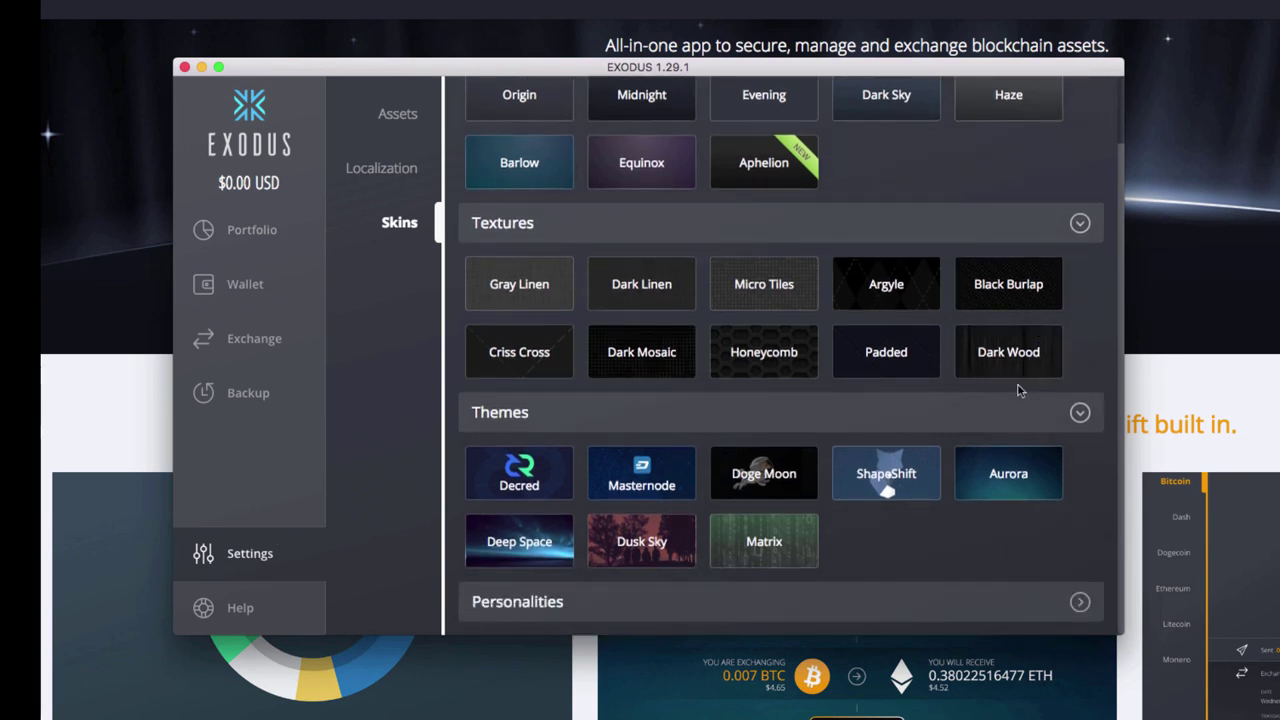
click(712, 606)
scroll(733, 343, down, 6)
scroll(733, 348, down, 6)
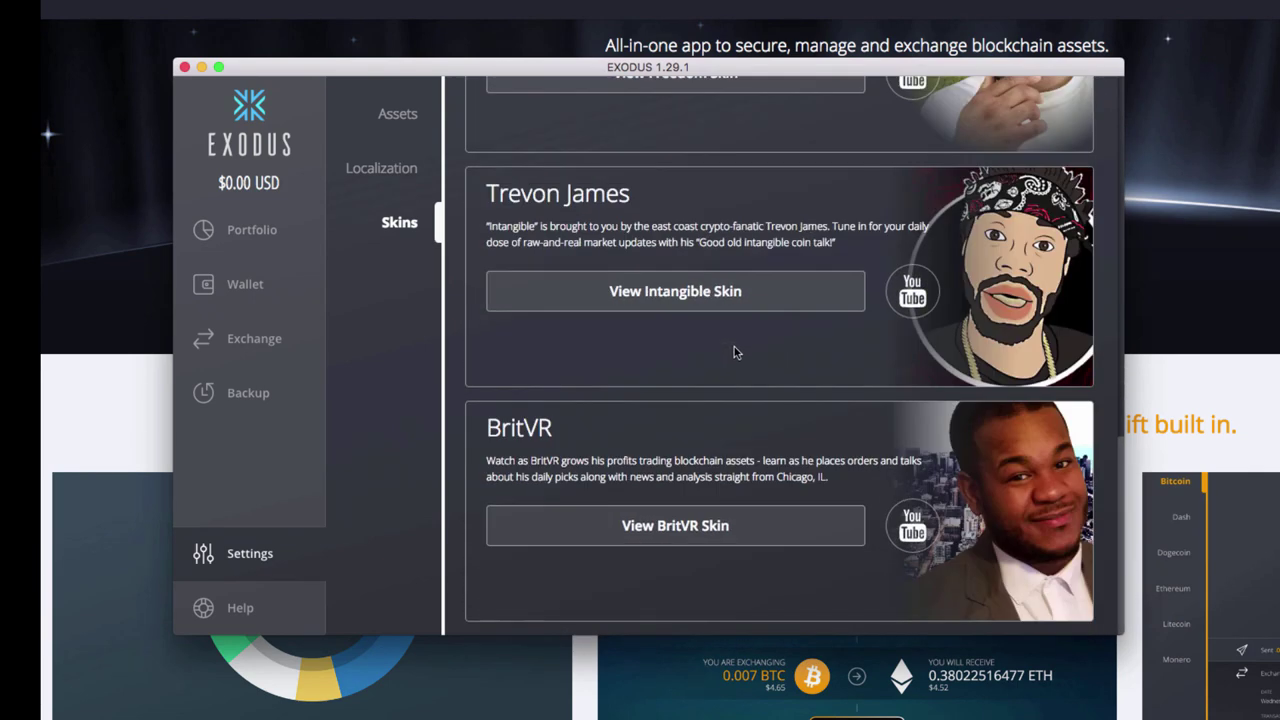
scroll(733, 449, up, 10)
scroll(733, 449, up, 6)
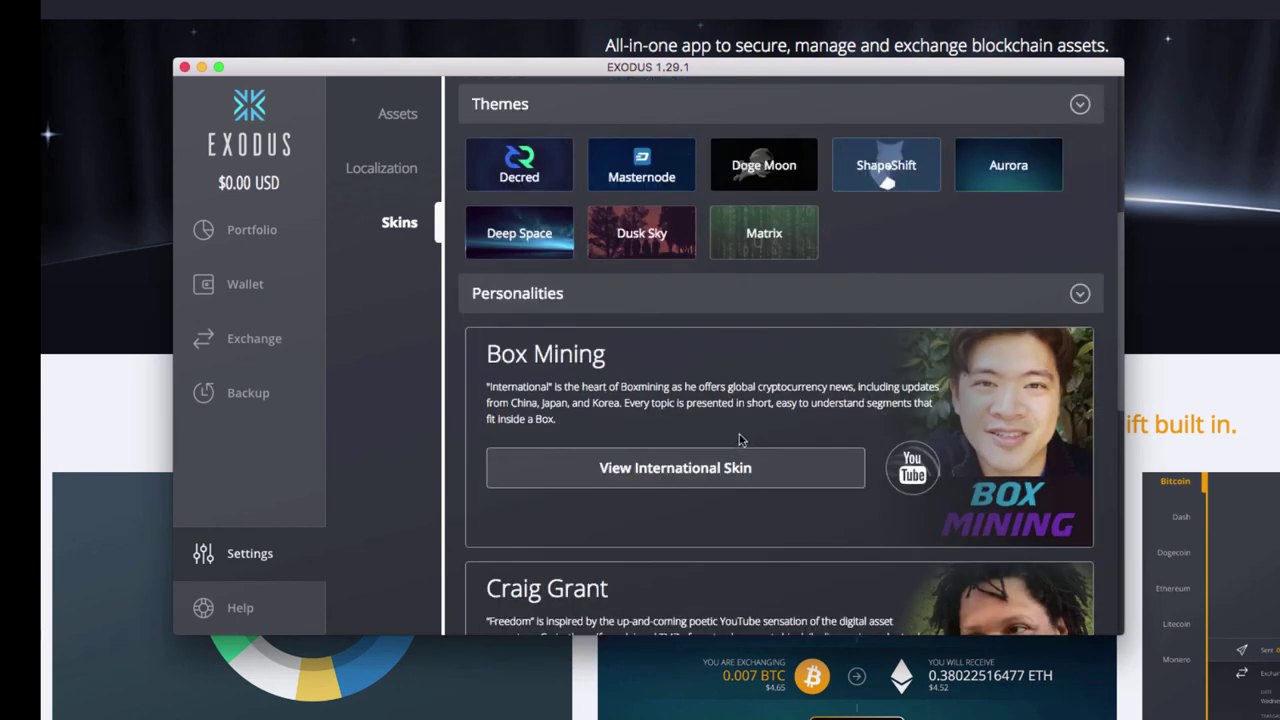
Try the Deep Space and Matrix themes, then apply the Masternode Dash theme
click(518, 365)
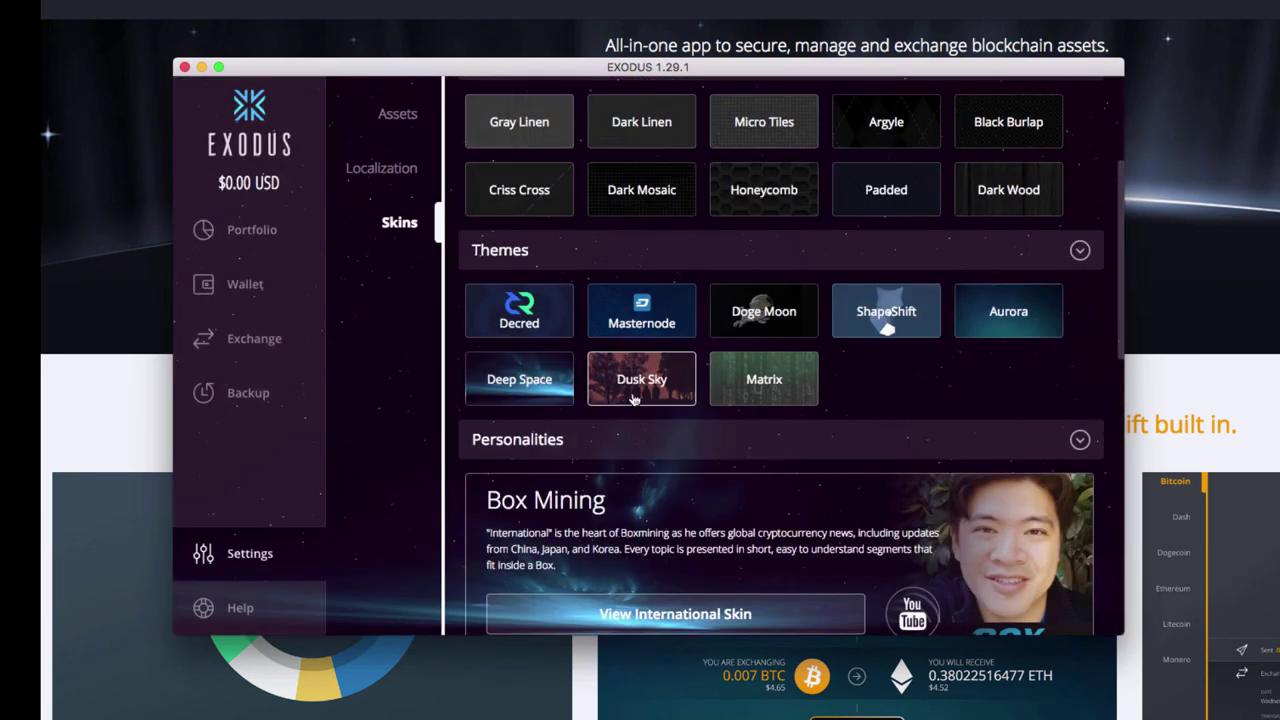
click(785, 398)
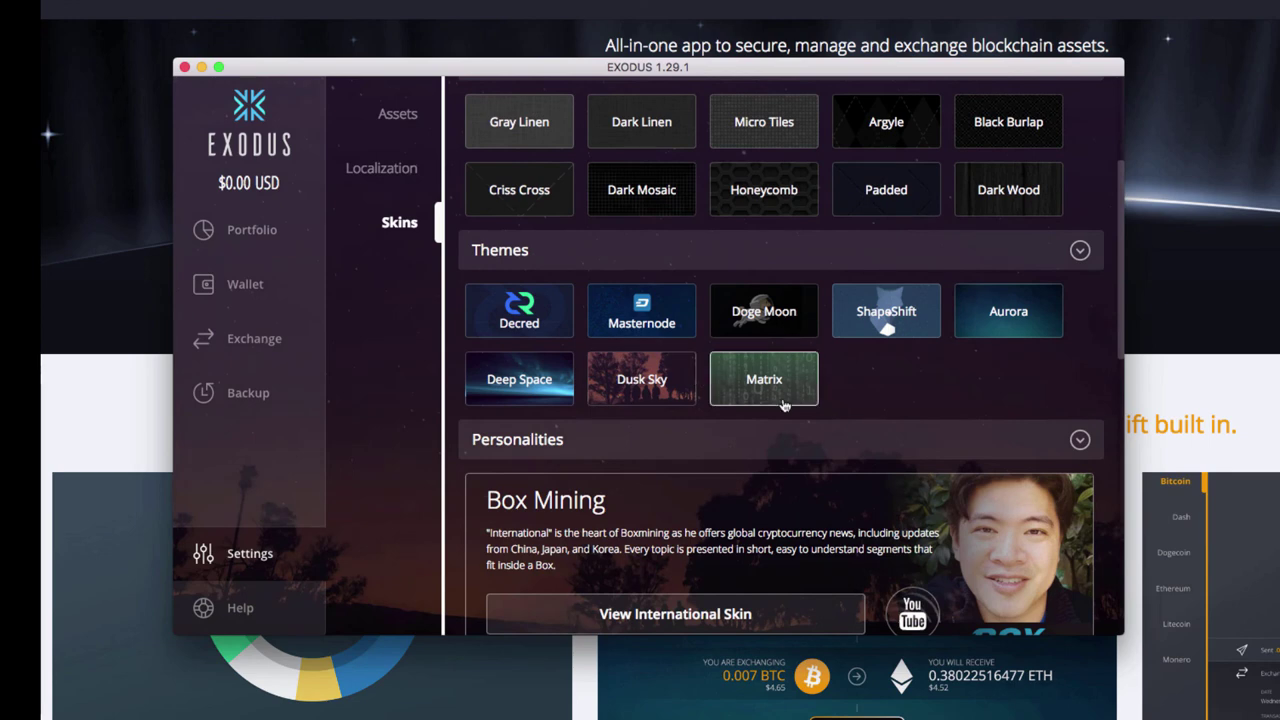
scroll(788, 405, up, 1)
scroll(788, 405, up, 2)
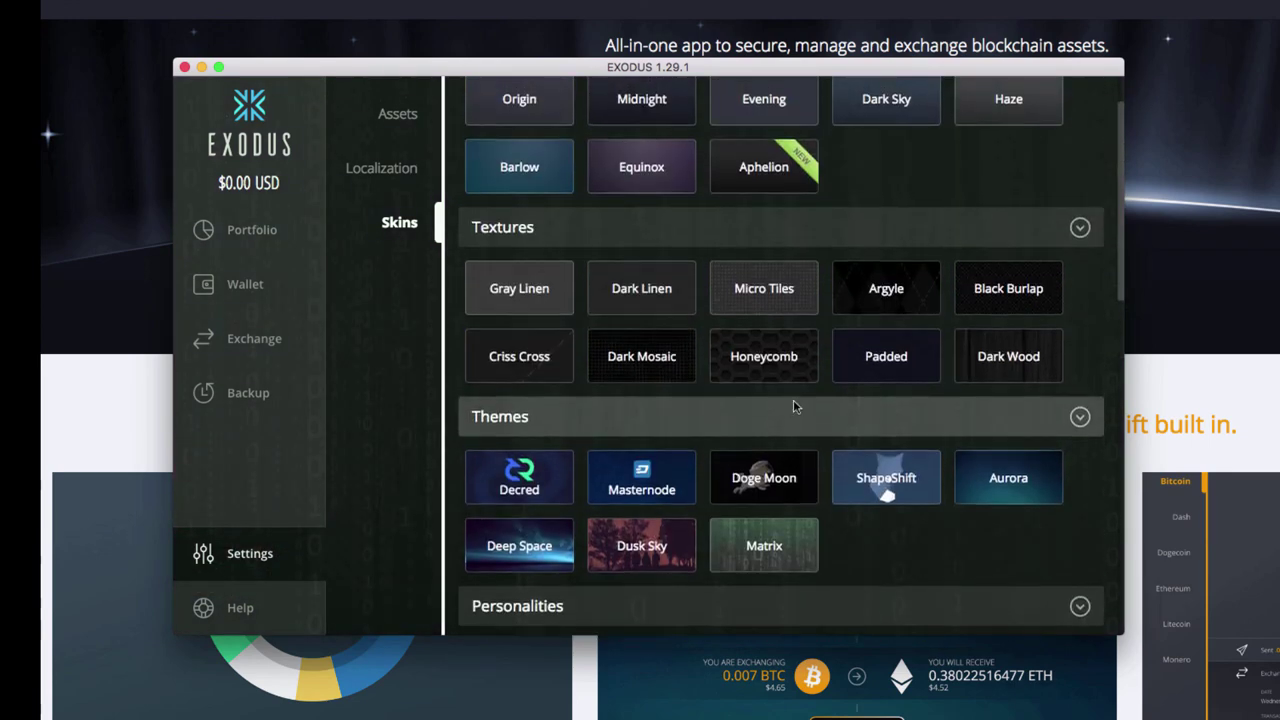
scroll(789, 409, up, 1)
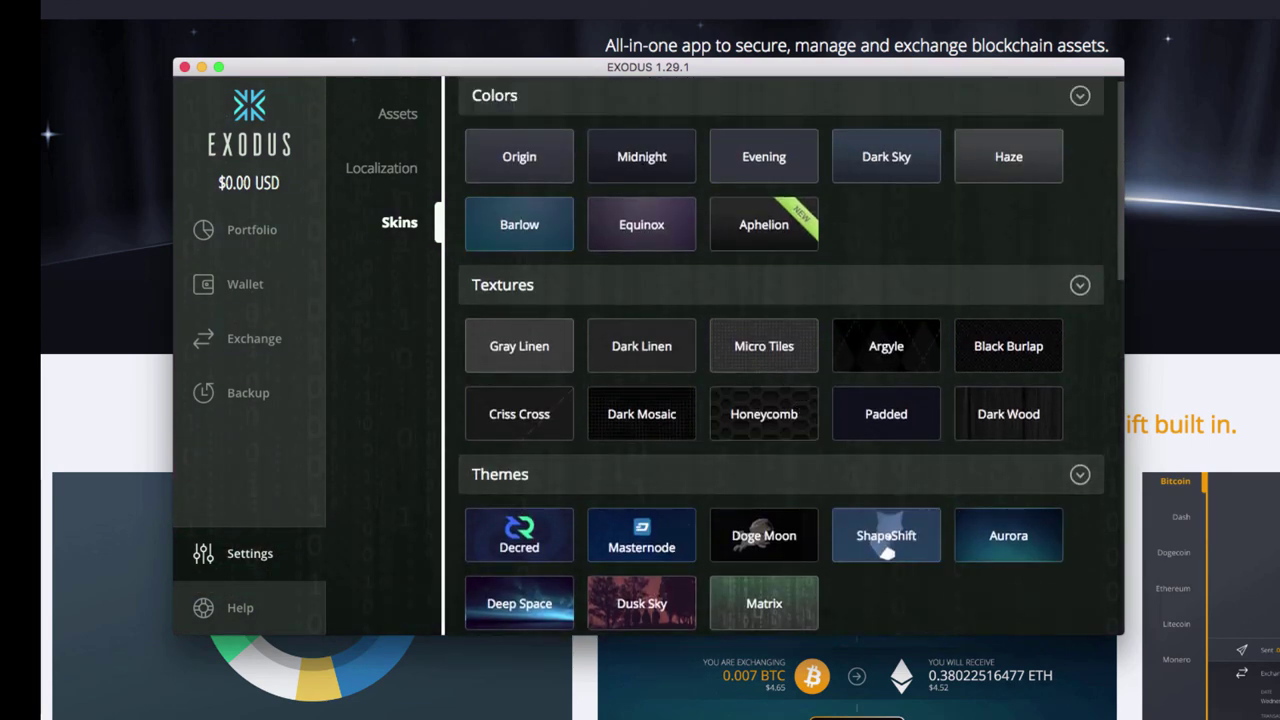
click(686, 547)
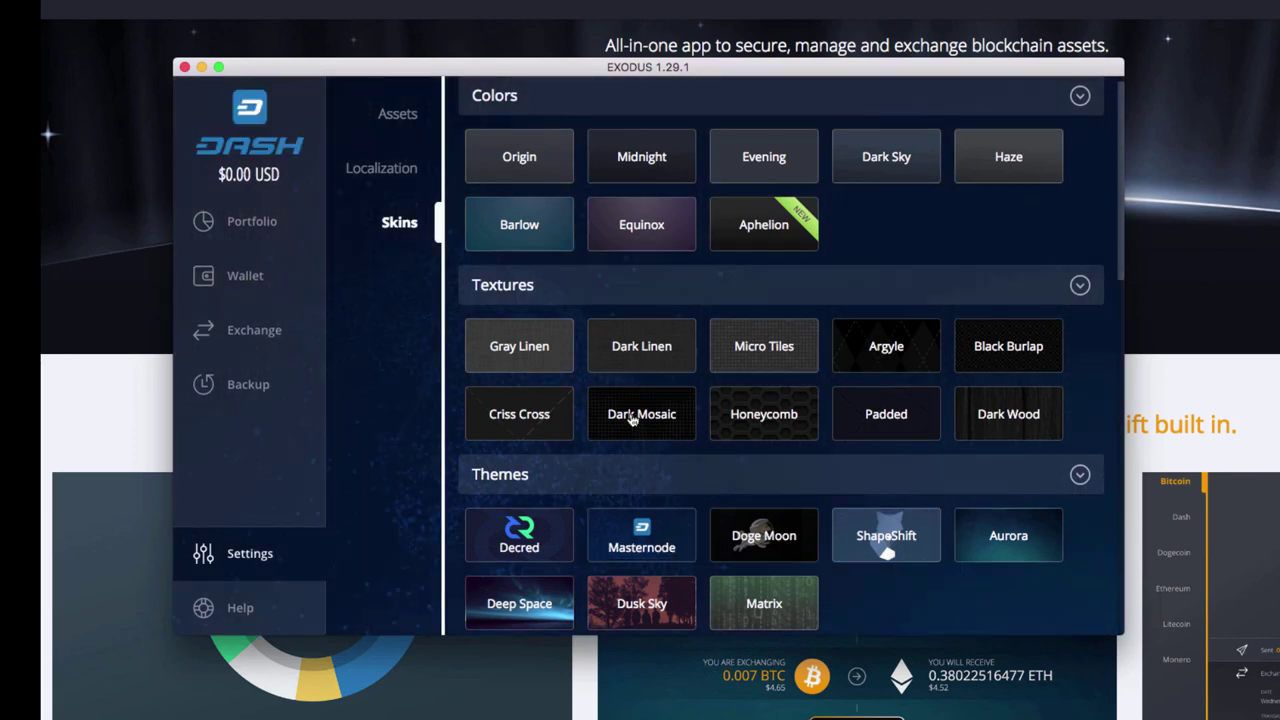
Keep the Localization display currency at US Dollars (USD) and go to the Assets show/hide list
click(405, 172)
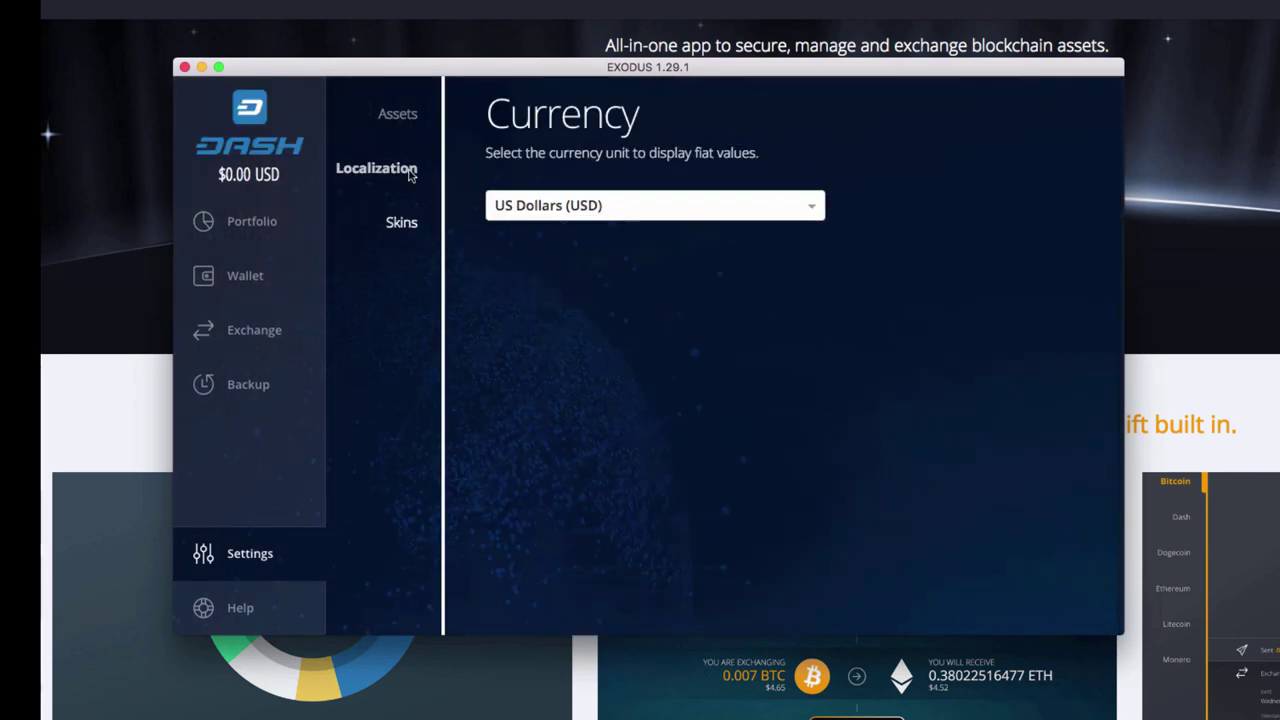
click(620, 206)
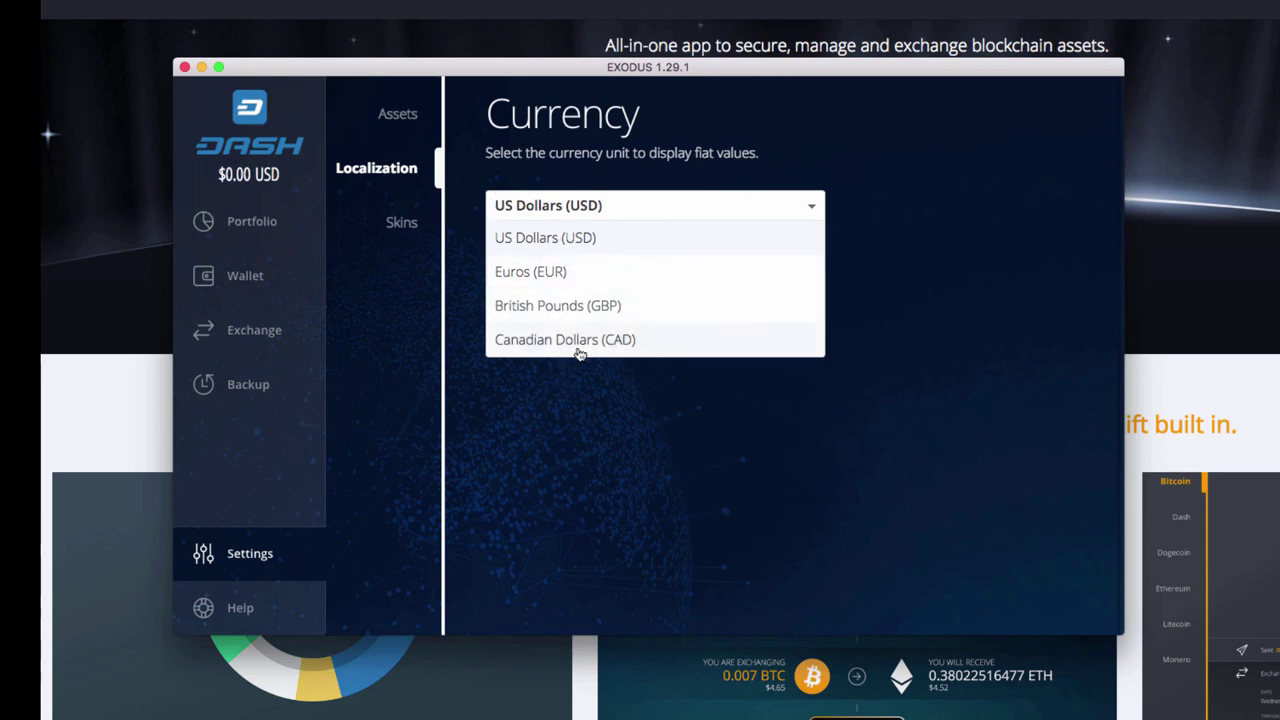
click(866, 290)
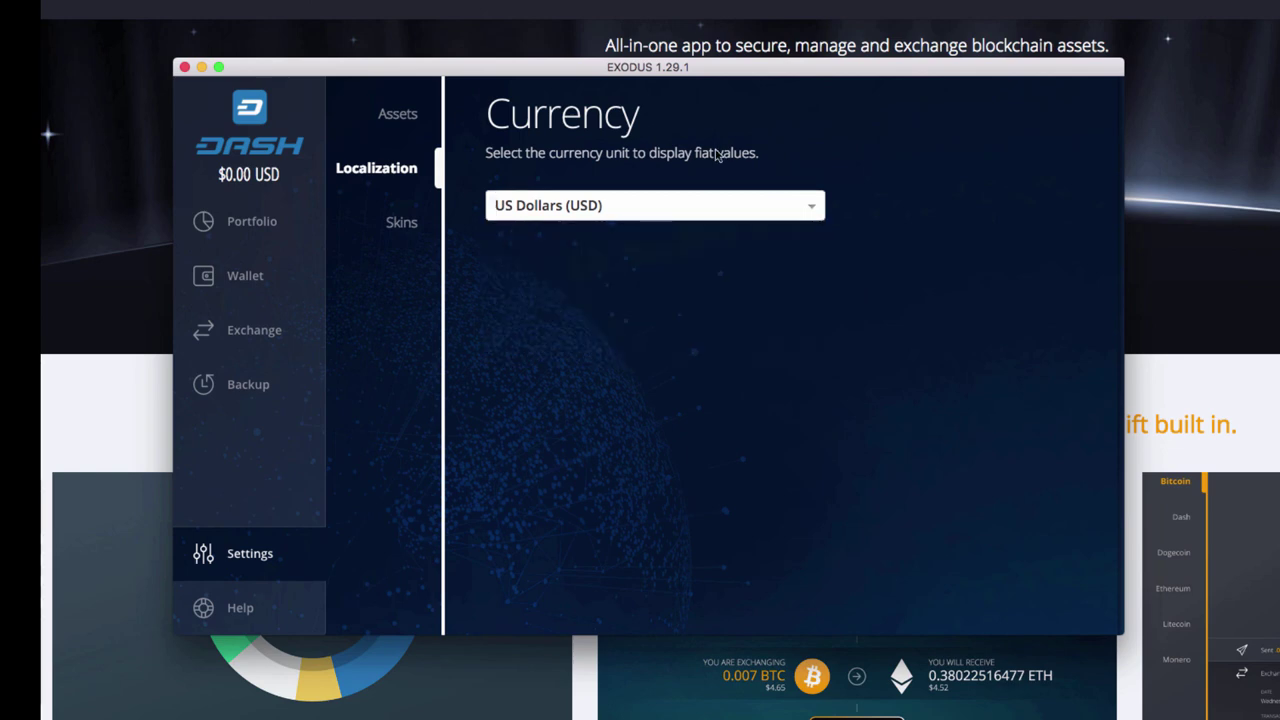
click(392, 120)
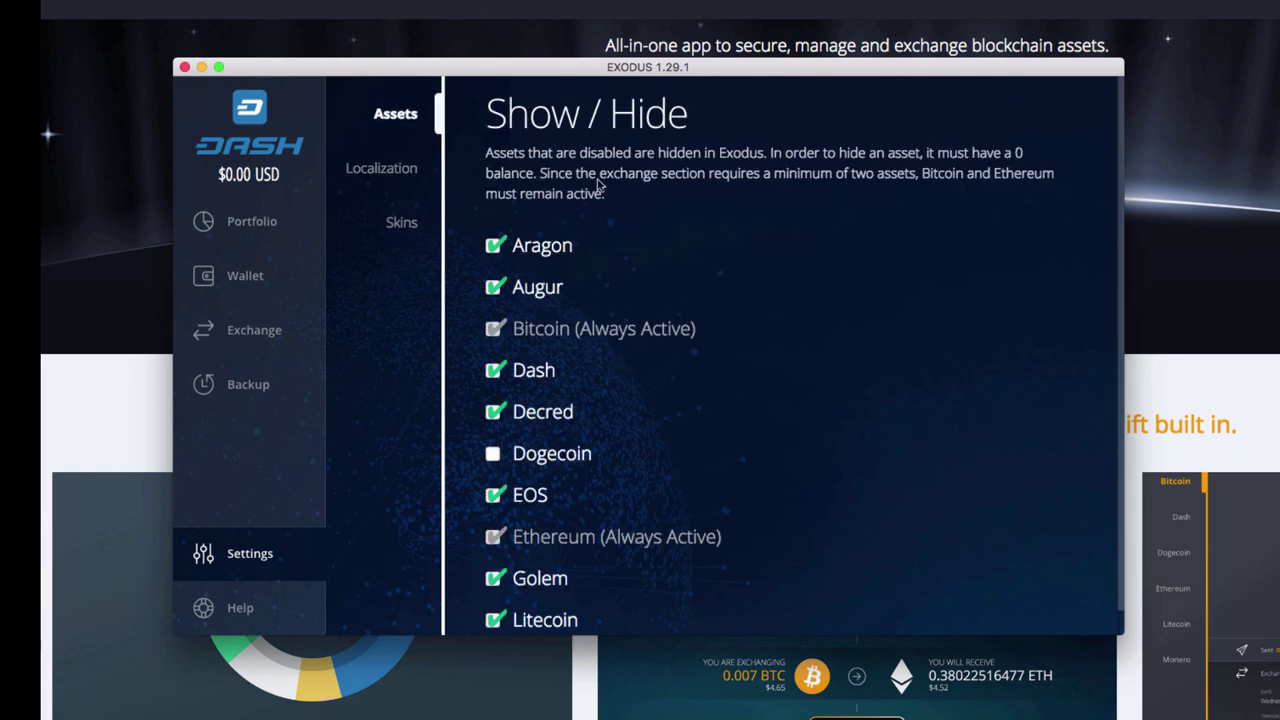
Disable Aragon, Augur, Decred, EOS and Golem, keeping Dash and Litecoin enabled
scroll(689, 220, down, 1)
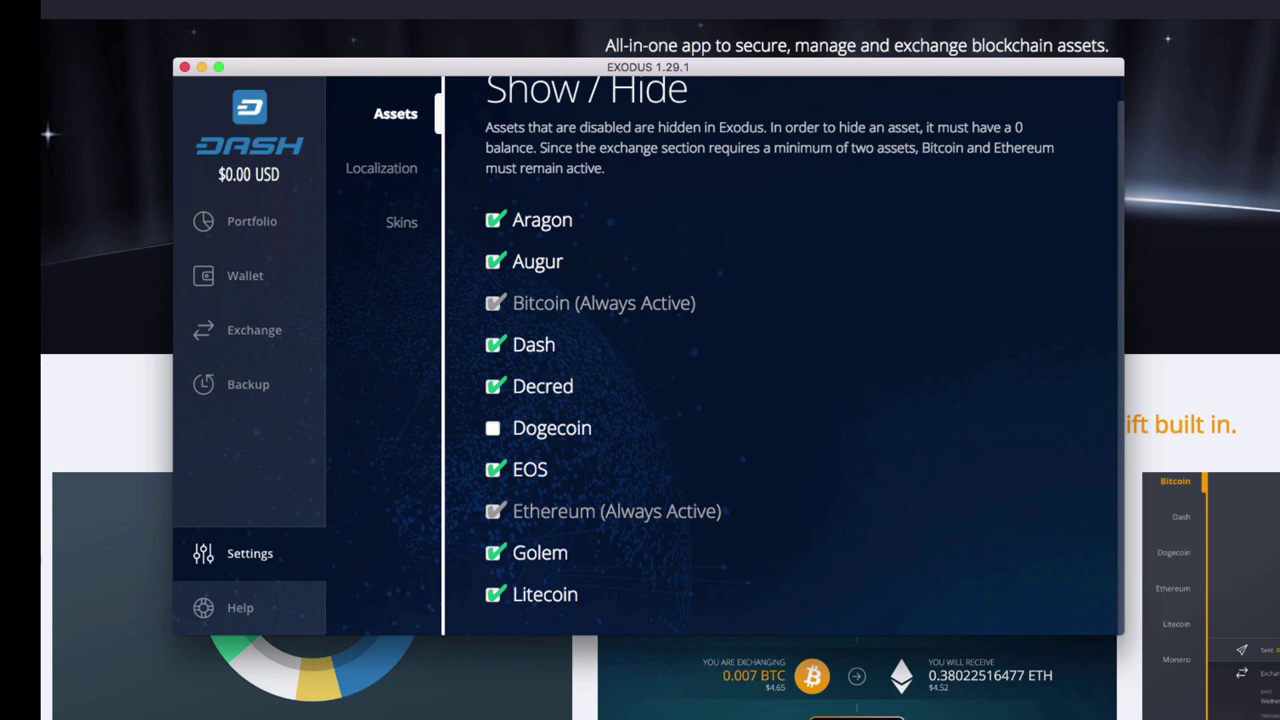
scroll(674, 280, up, 1)
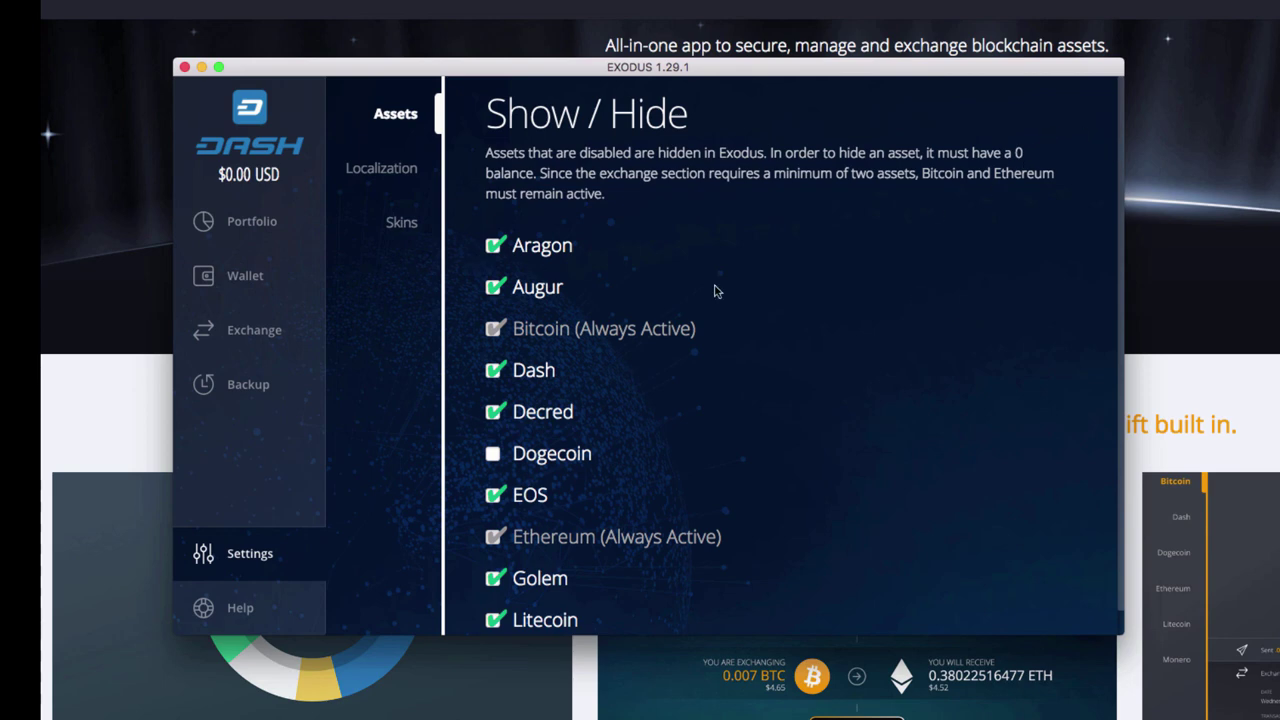
click(531, 257)
click(543, 289)
scroll(580, 300, down, 1)
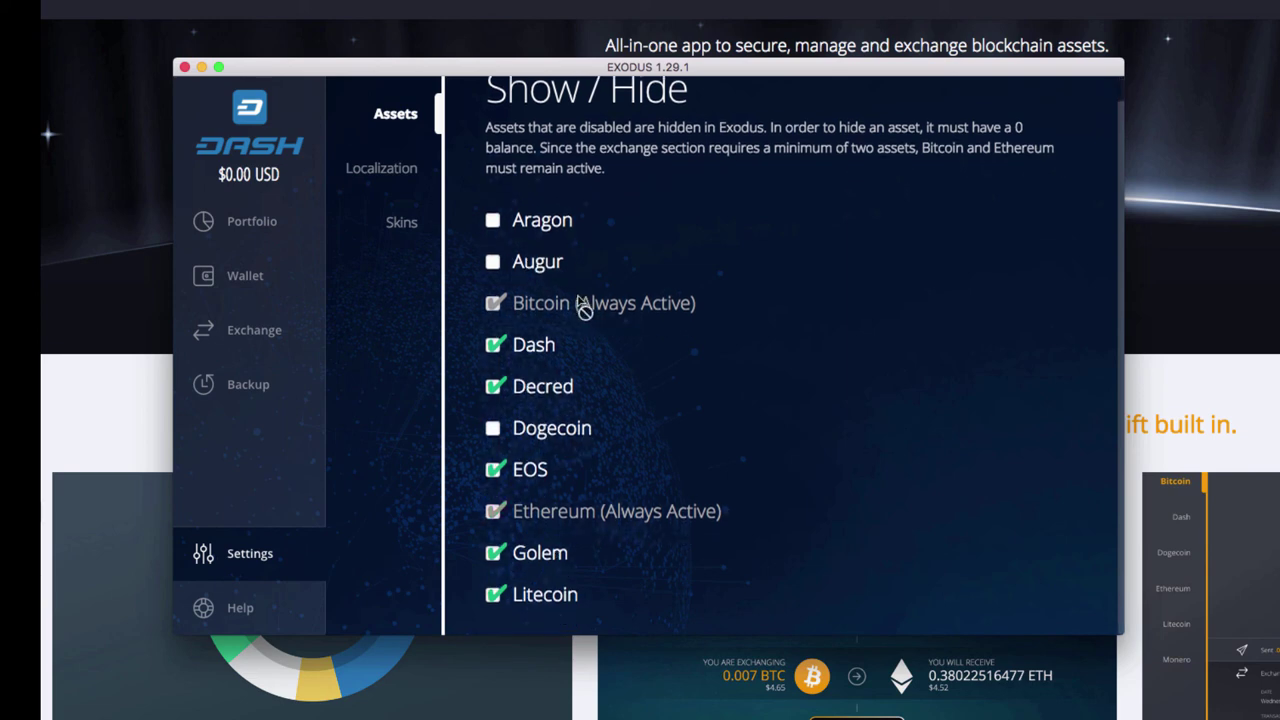
click(540, 395)
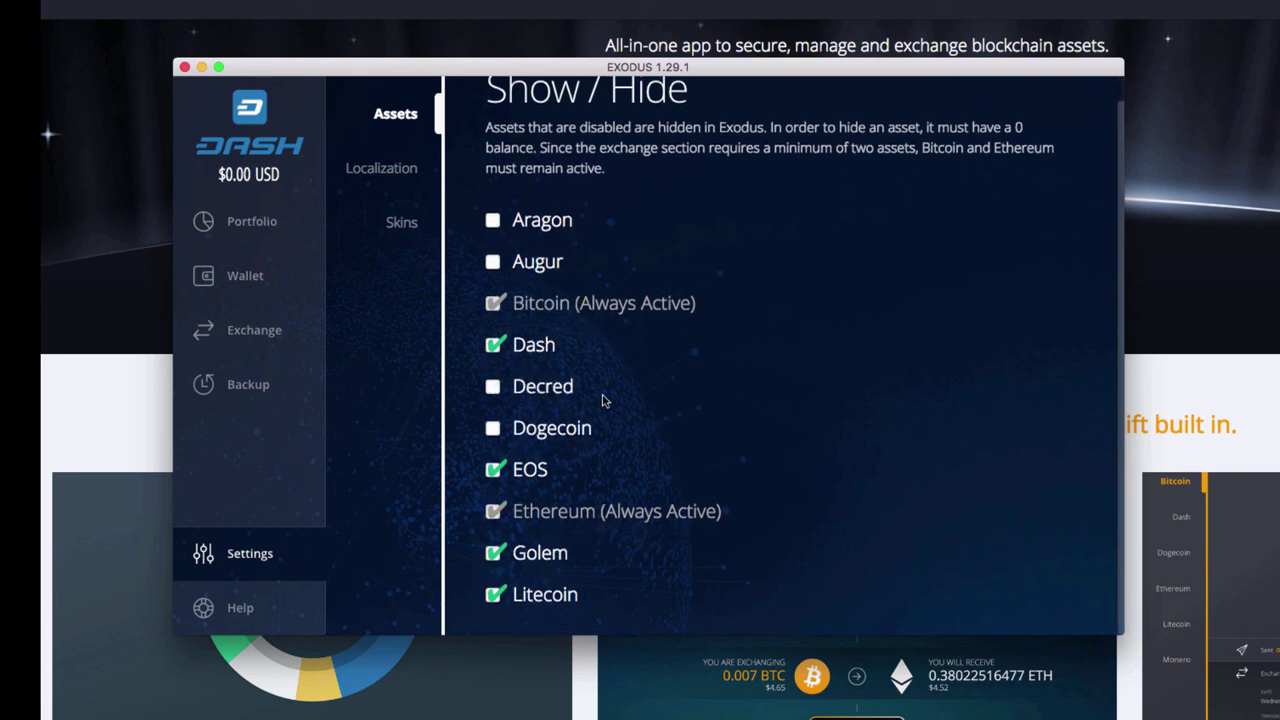
click(536, 469)
click(545, 556)
Check Portfolio and Backup, then open the Wallet on the empty 0.00 DASH Dash wallet
click(280, 221)
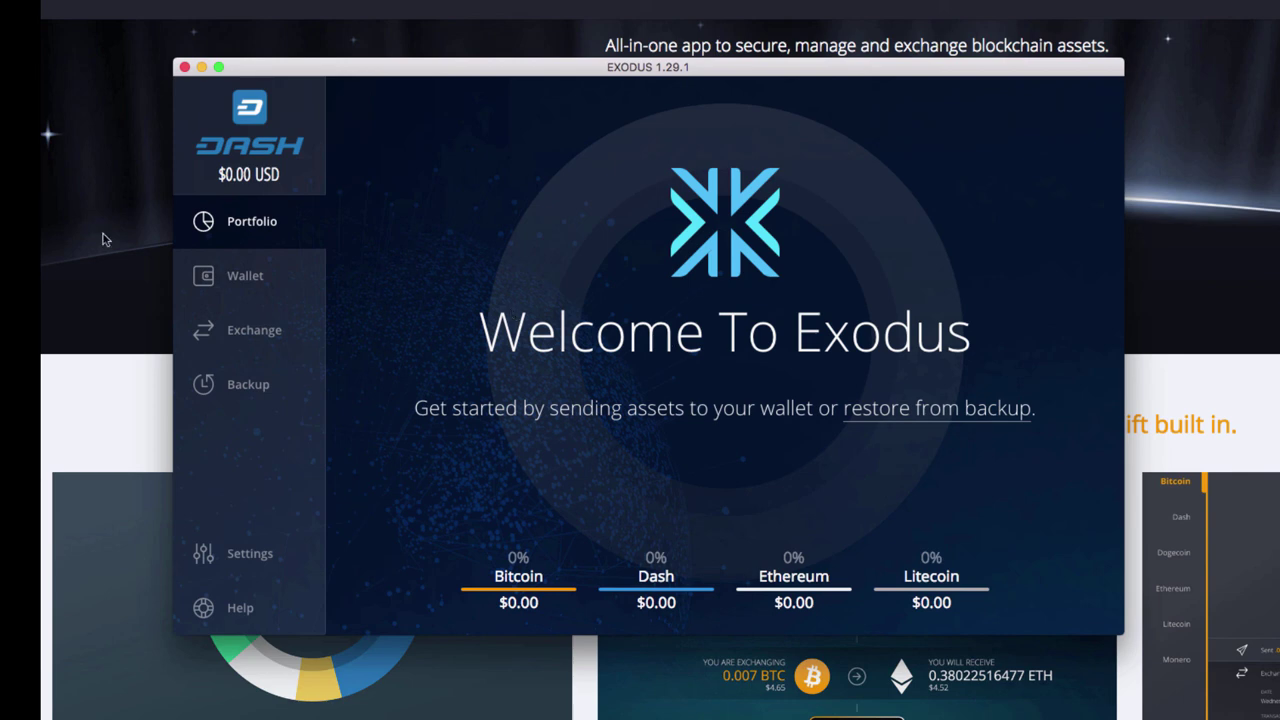
click(249, 385)
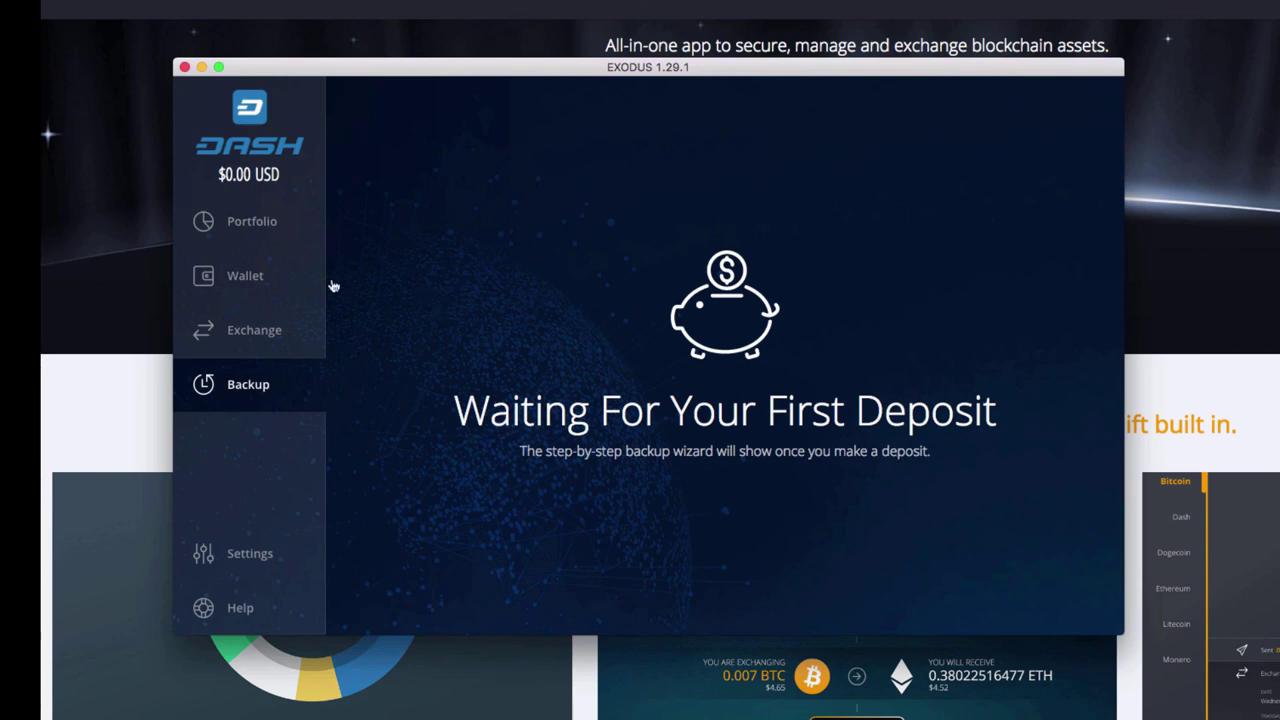
click(286, 279)
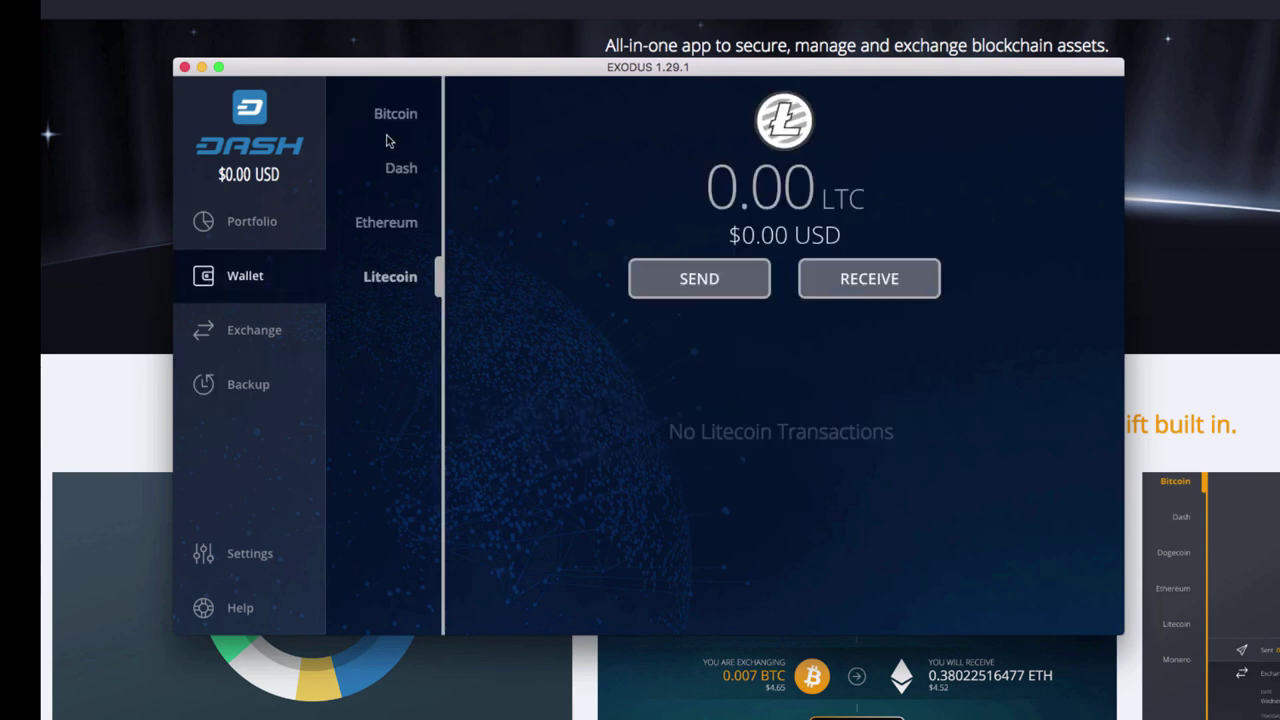
click(398, 163)
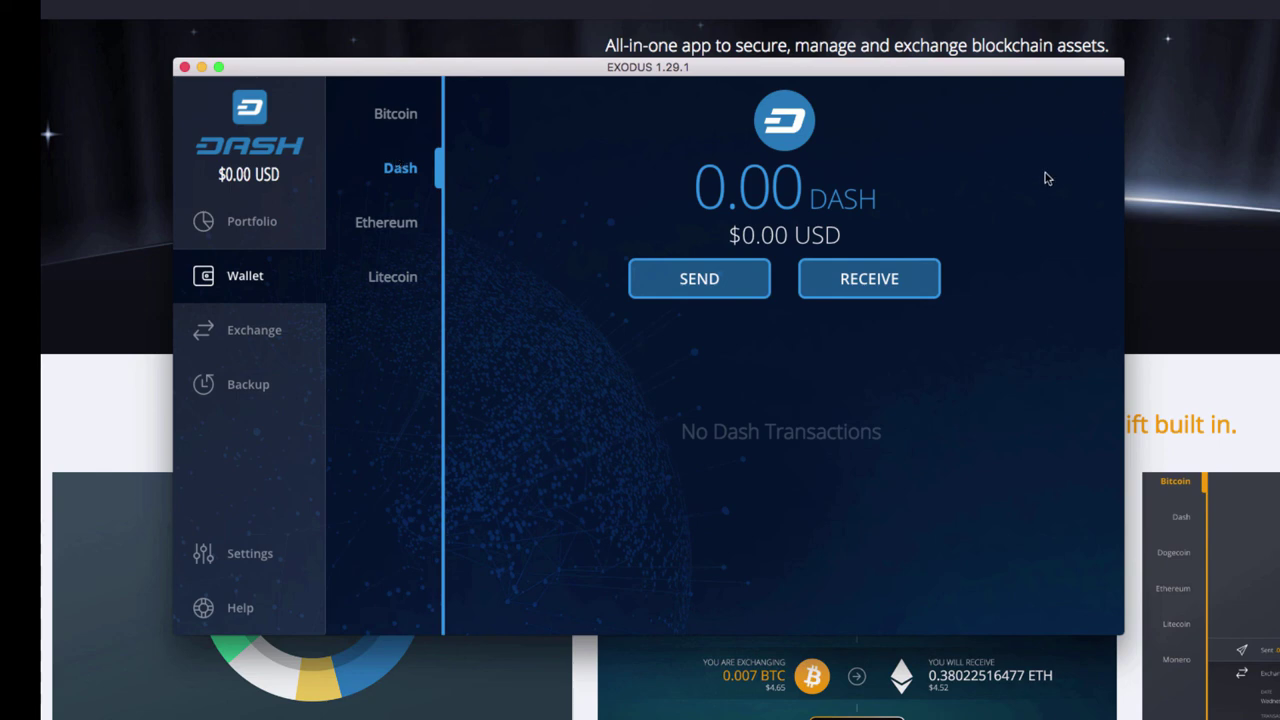
Show the Dash receive address, receive 0.10 DASH, then begin the wallet backup wizard
click(864, 279)
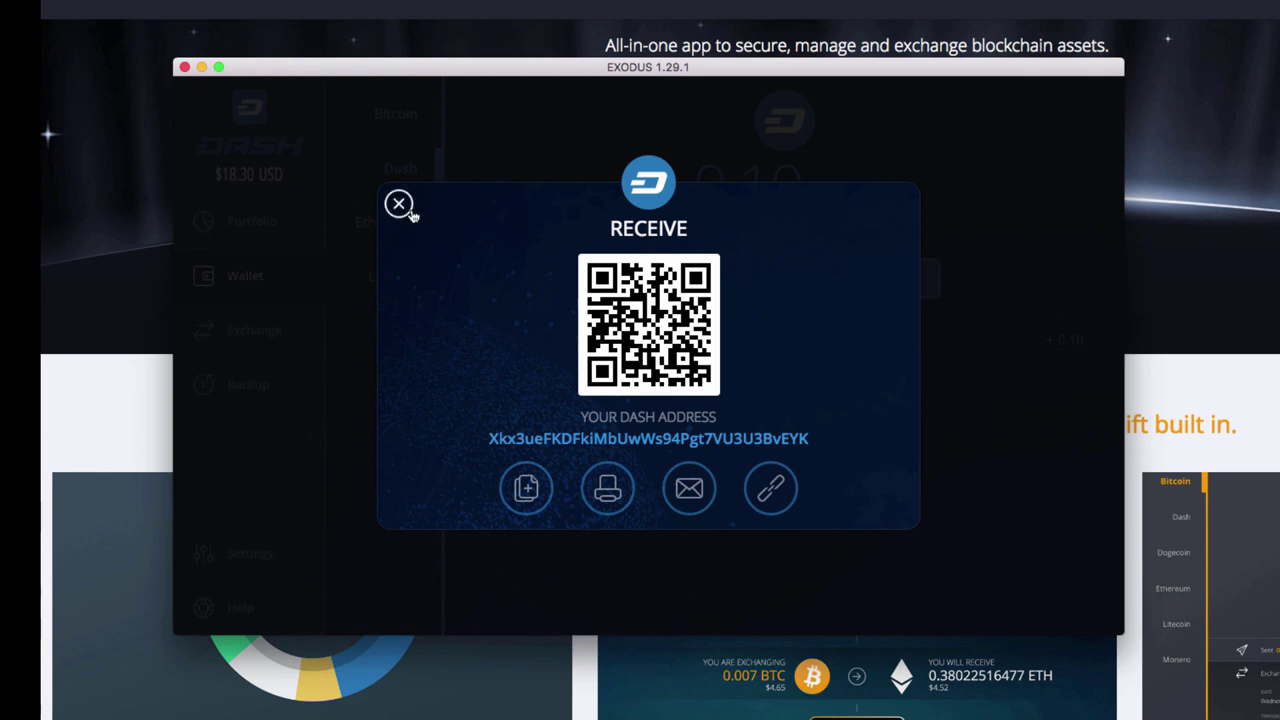
click(399, 203)
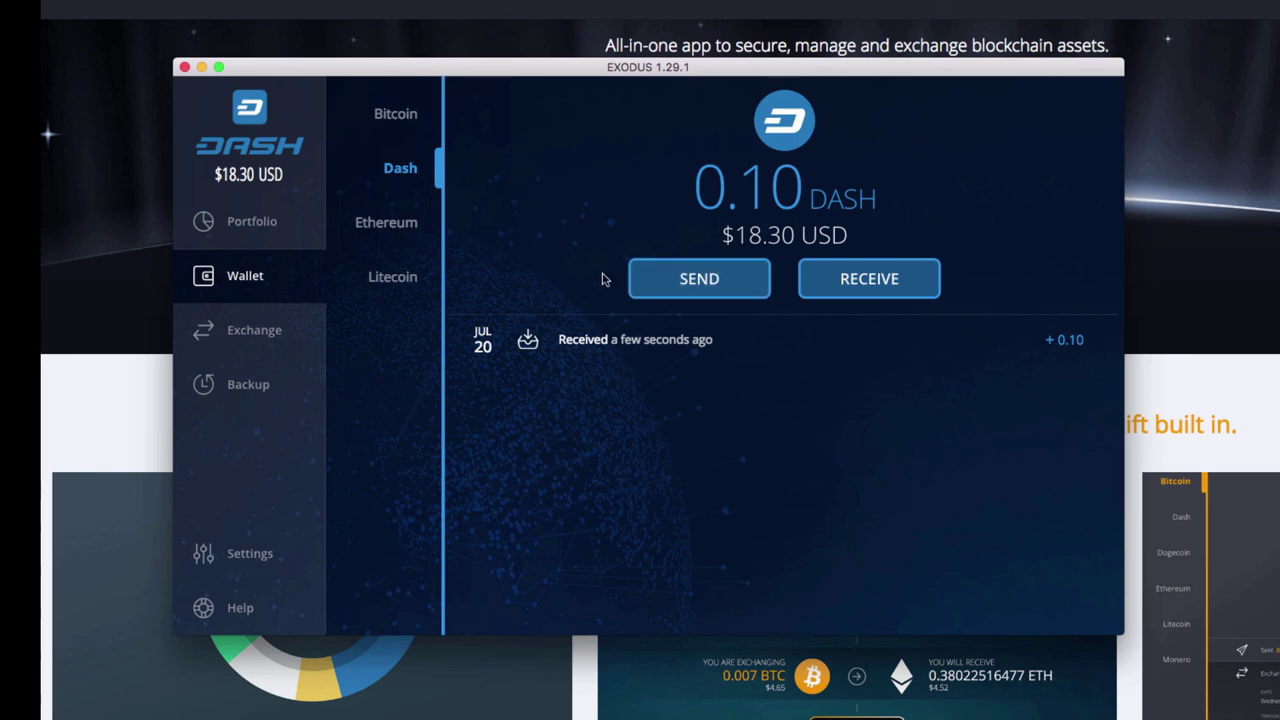
click(266, 402)
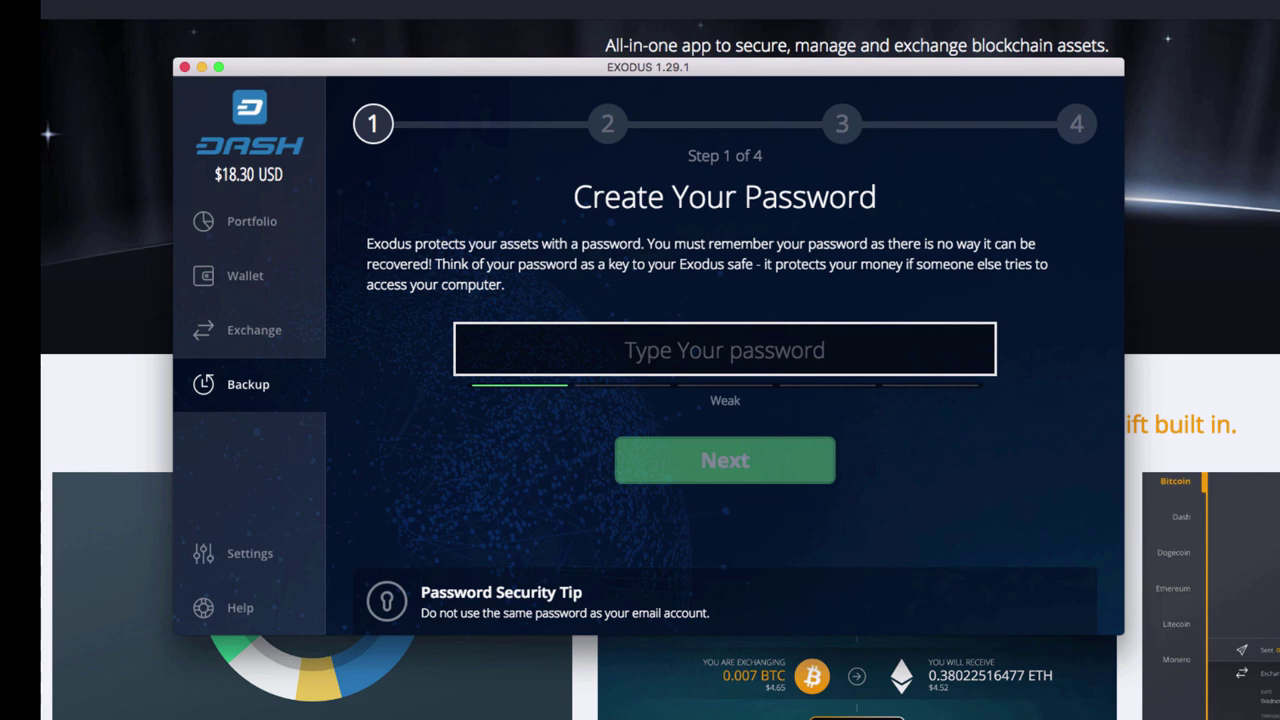
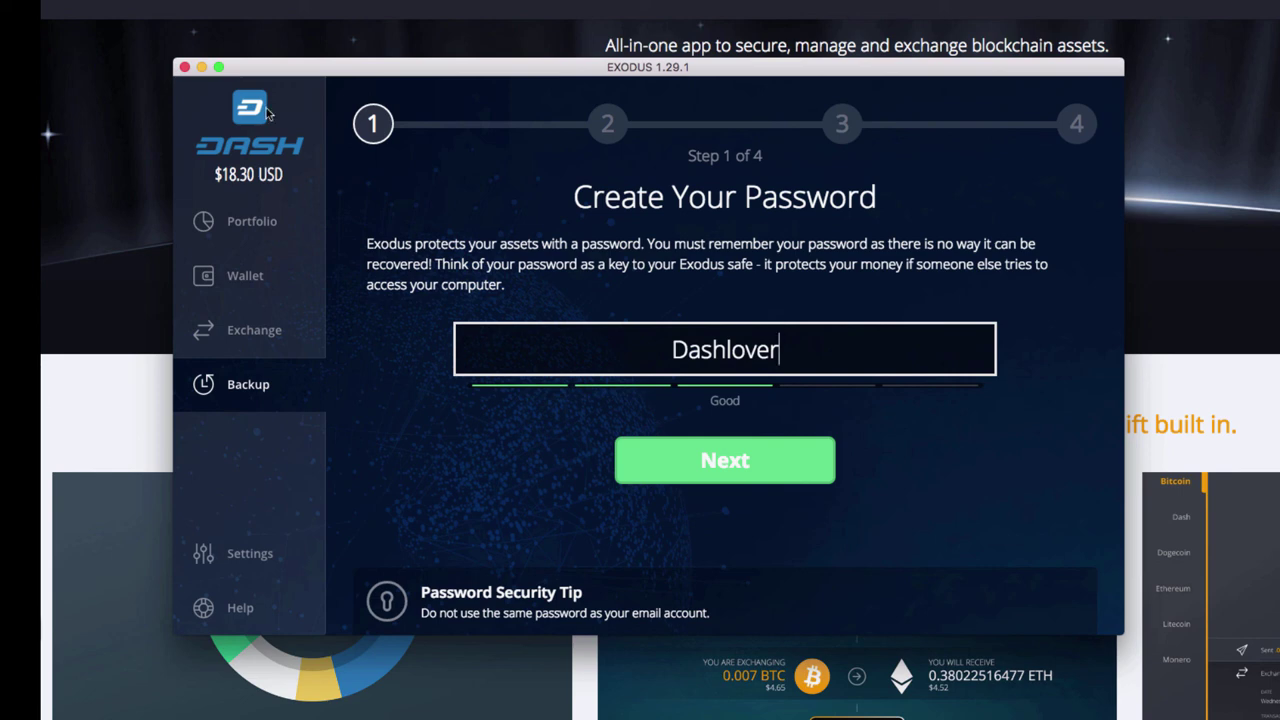
Enter a backup password rated Good and advance to the memorization step
click(773, 475)
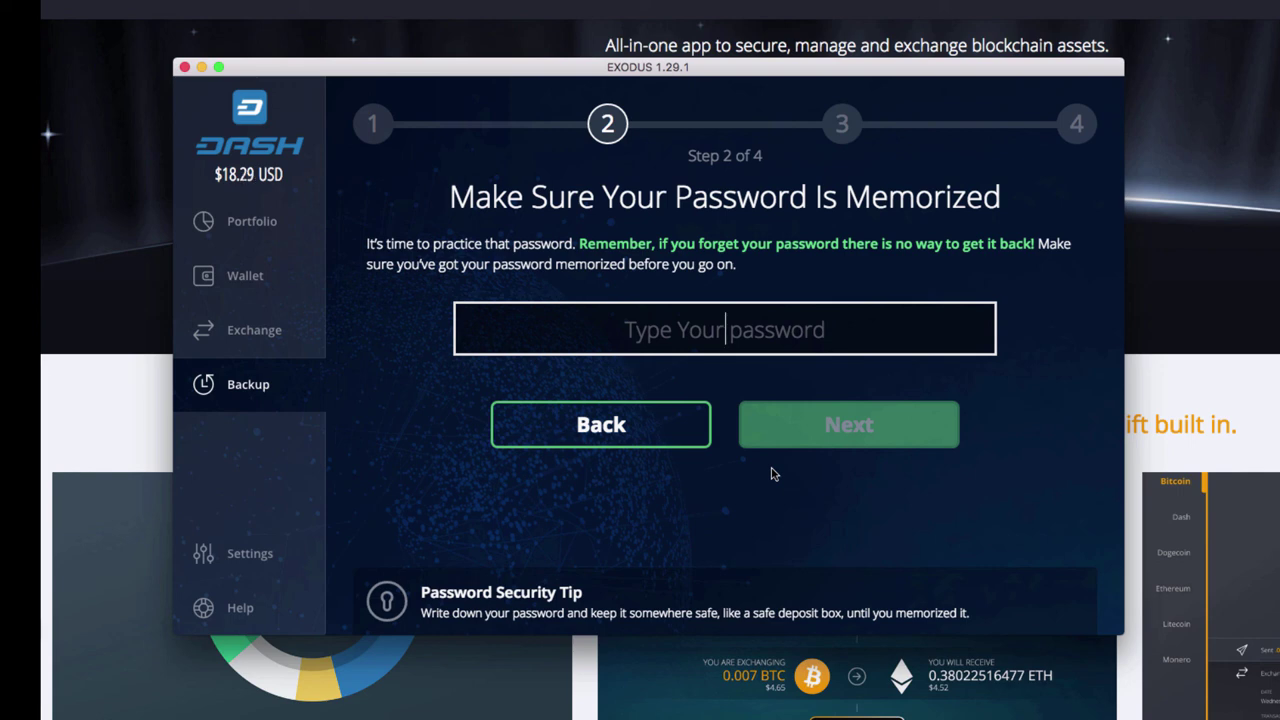
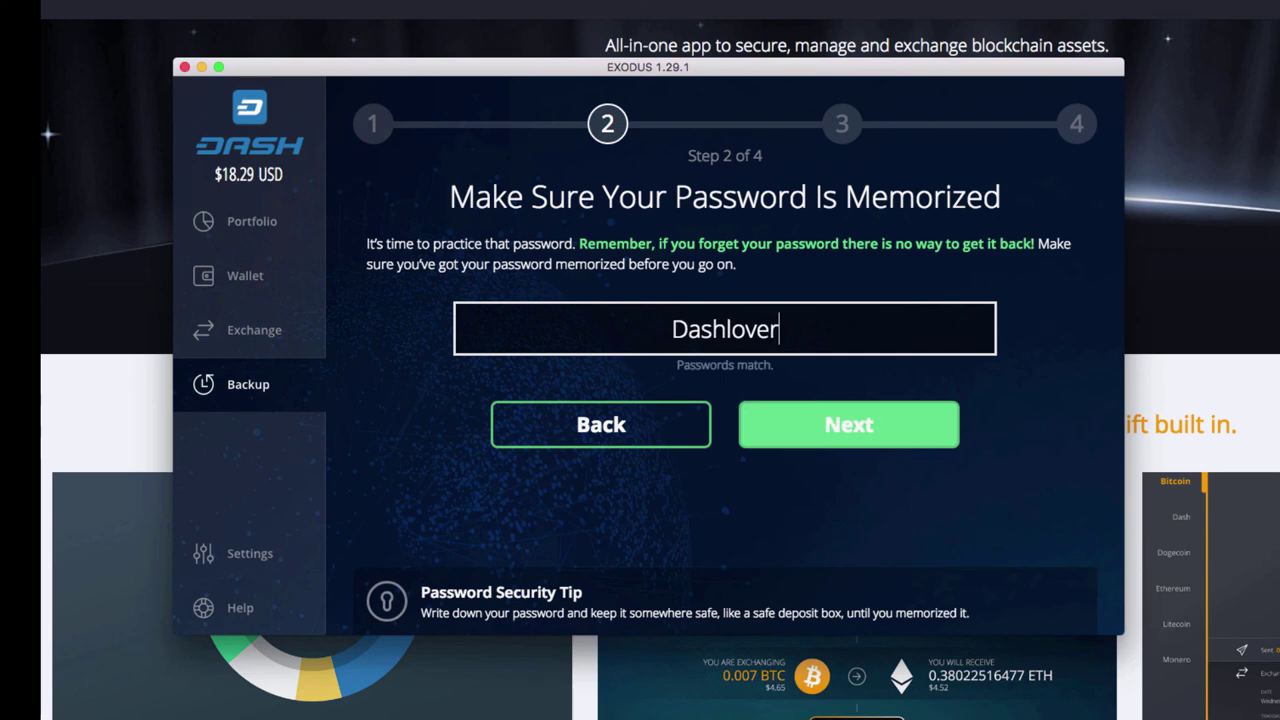
Re-enter the backup password to confirm it and reveal the 12-word recovery phrase
click(885, 430)
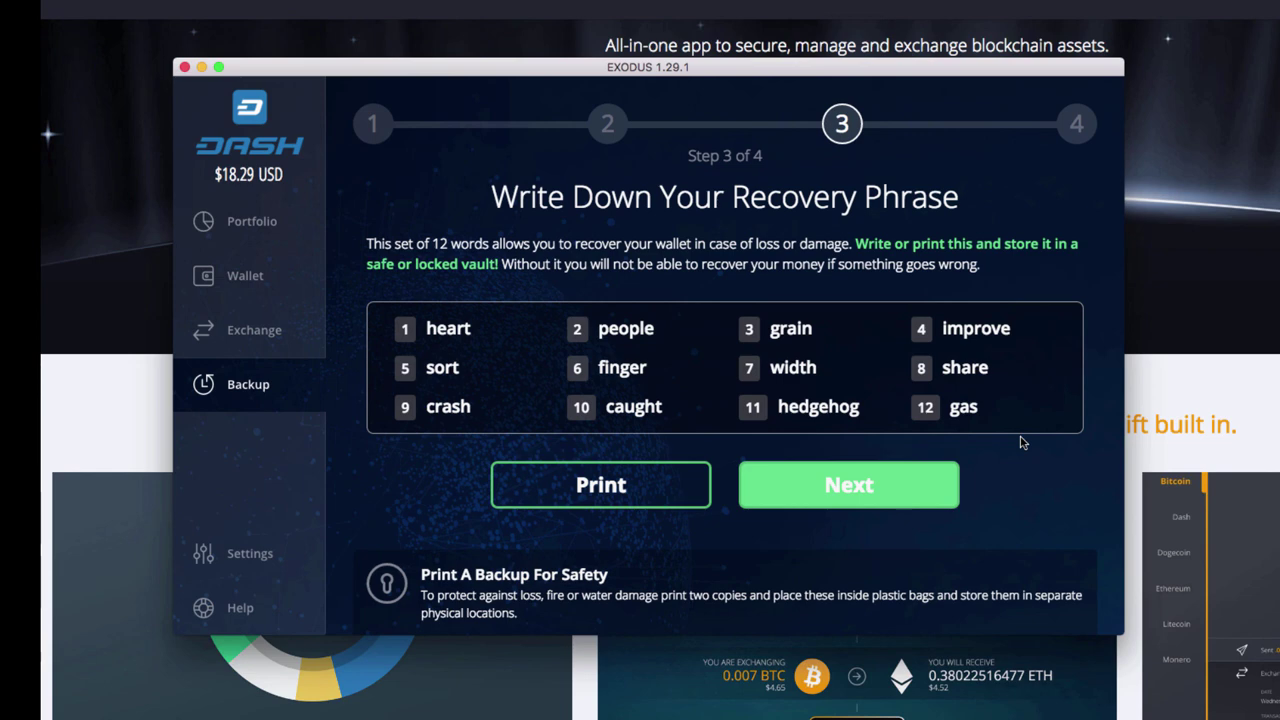
Move past the recovery phrase, paste the email address for the backup link, and finish
click(840, 490)
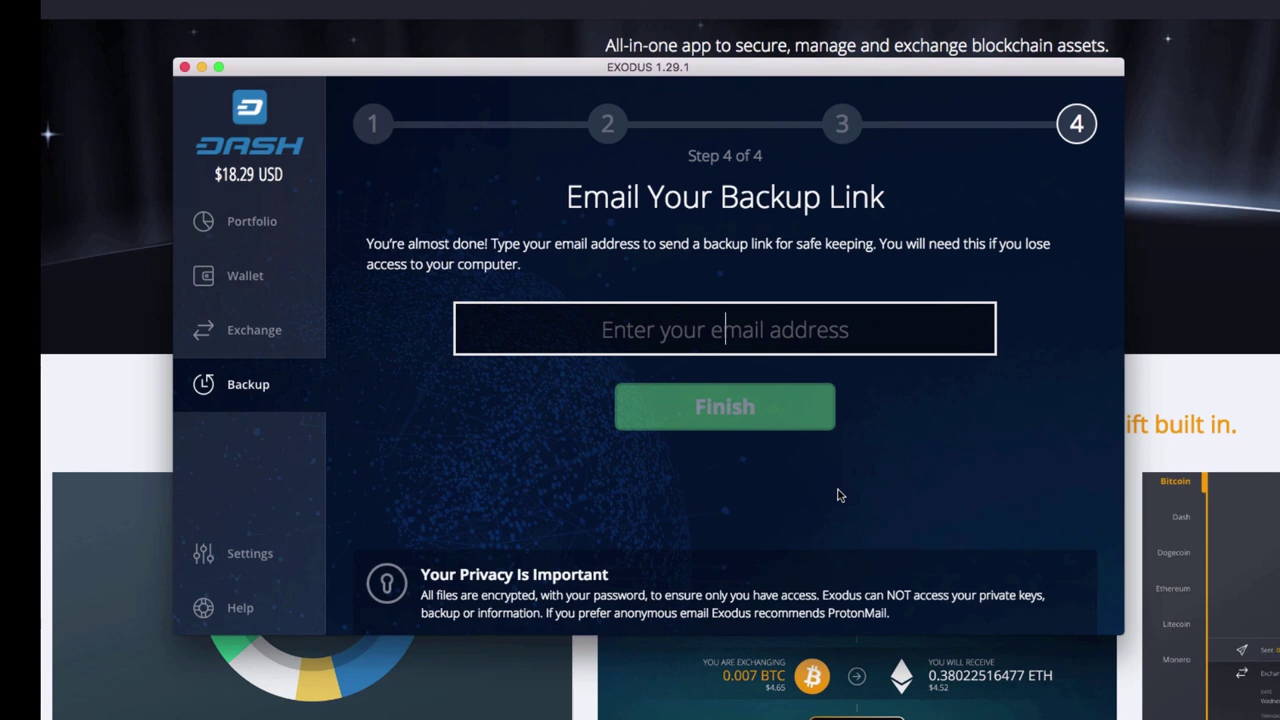
key(super+v)
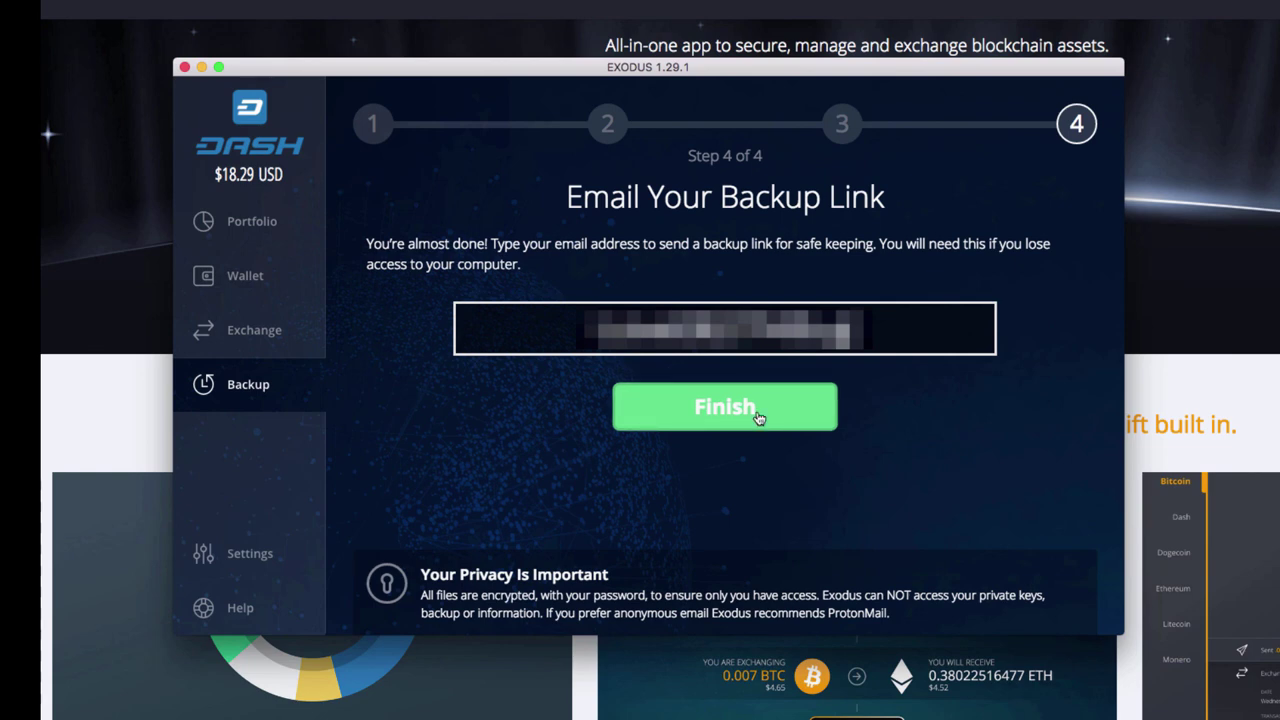
click(758, 418)
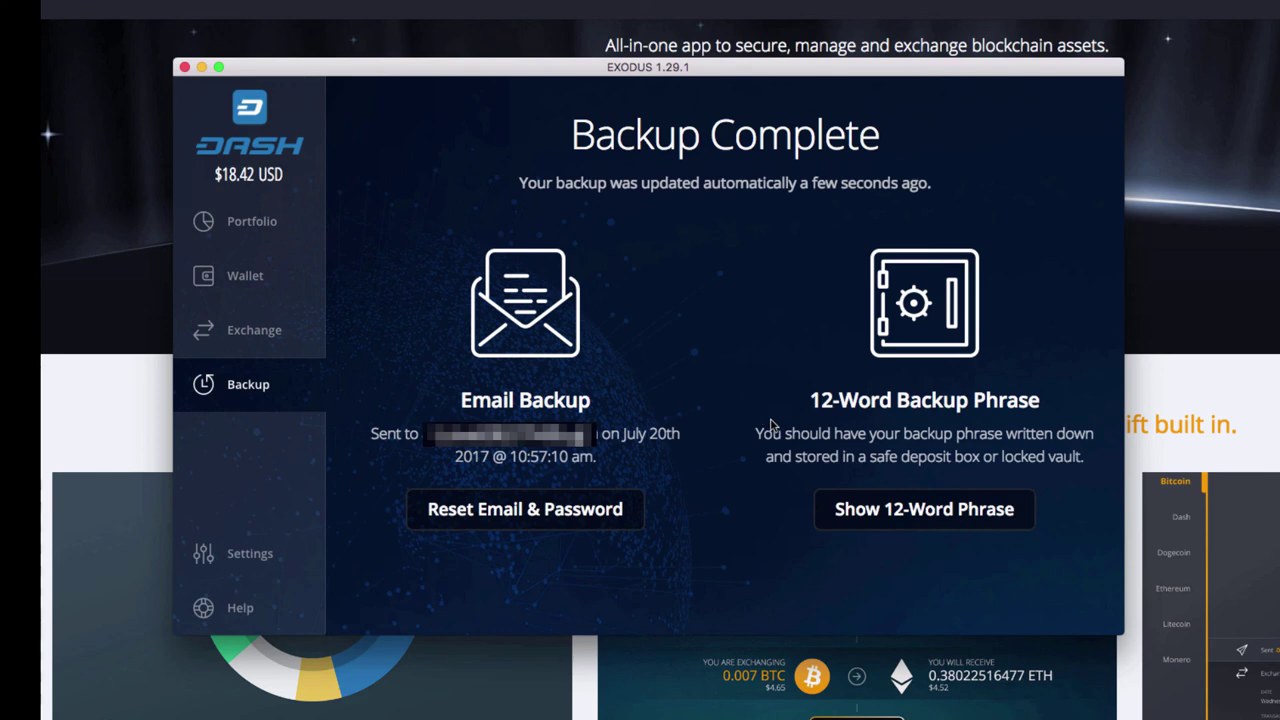
Return to the Portfolio overview once the backup is complete
click(221, 235)
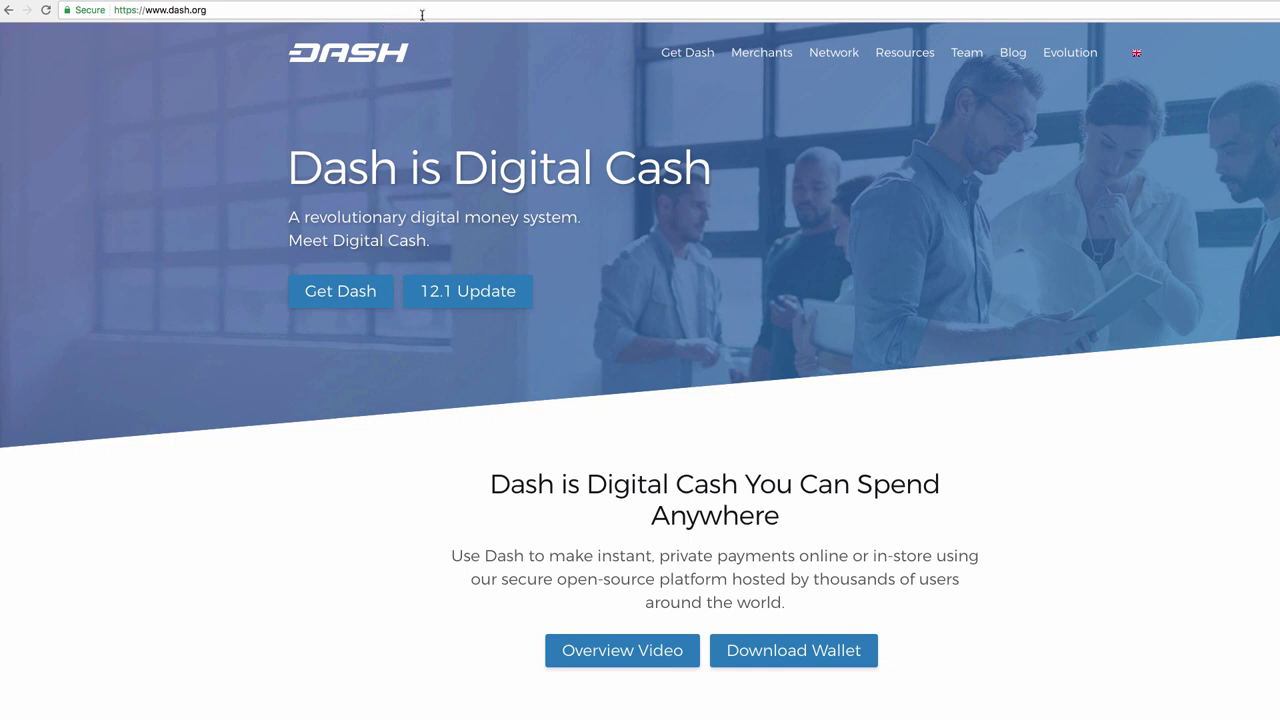
Go from dash.org's All Wallets list to the Paper wallet setup instructions and follow the paper.dash.org link
click(770, 652)
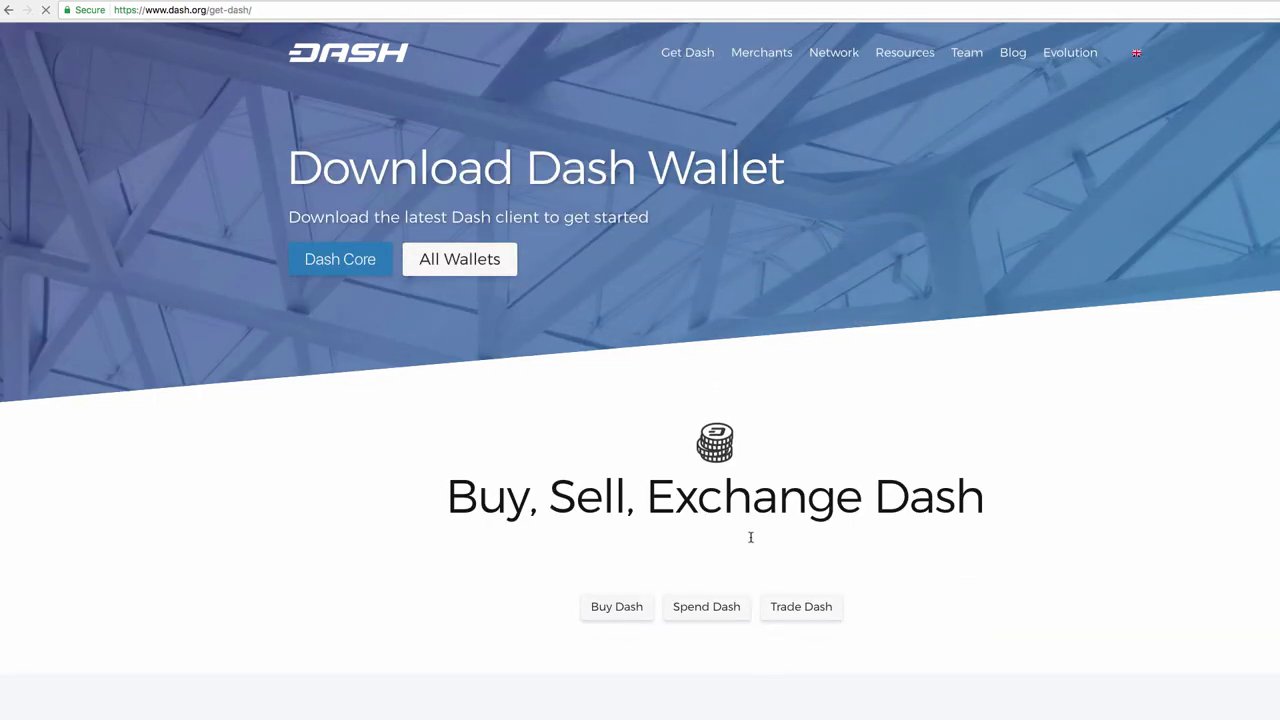
scroll(426, 306, down, 2)
scroll(422, 309, up, 2)
click(464, 259)
scroll(479, 263, down, 13)
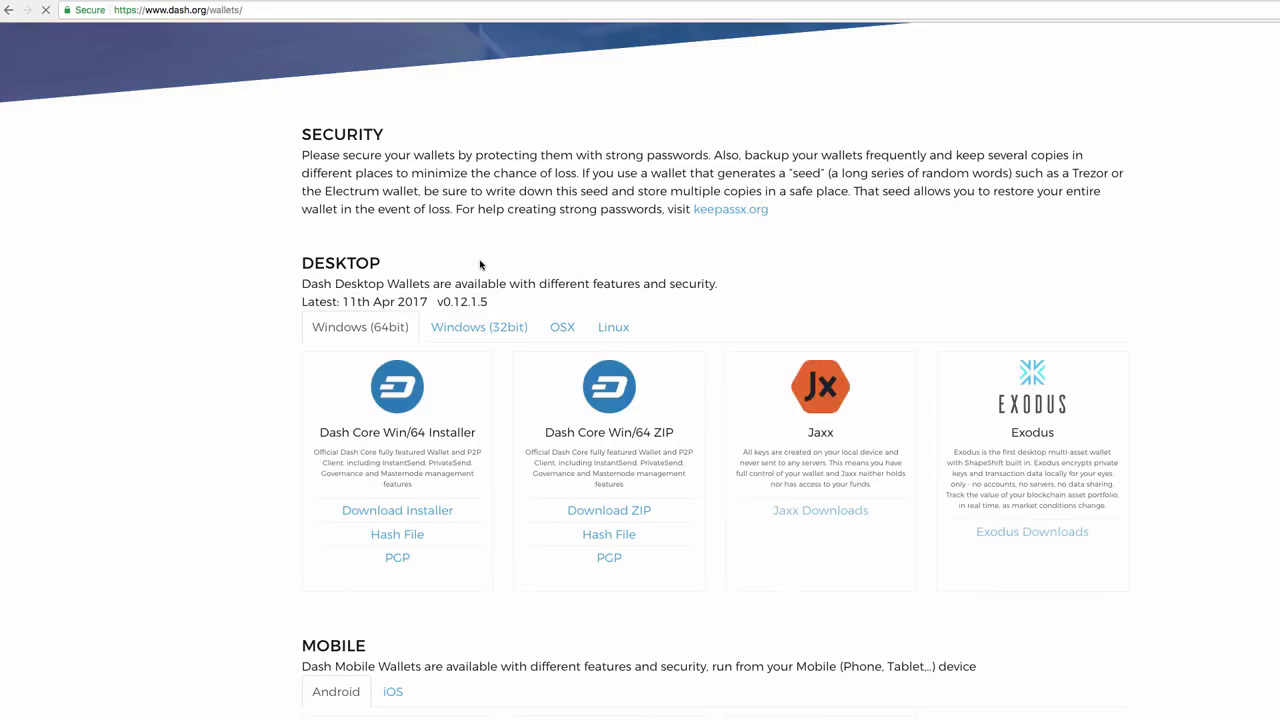
scroll(72, 450, down, 1)
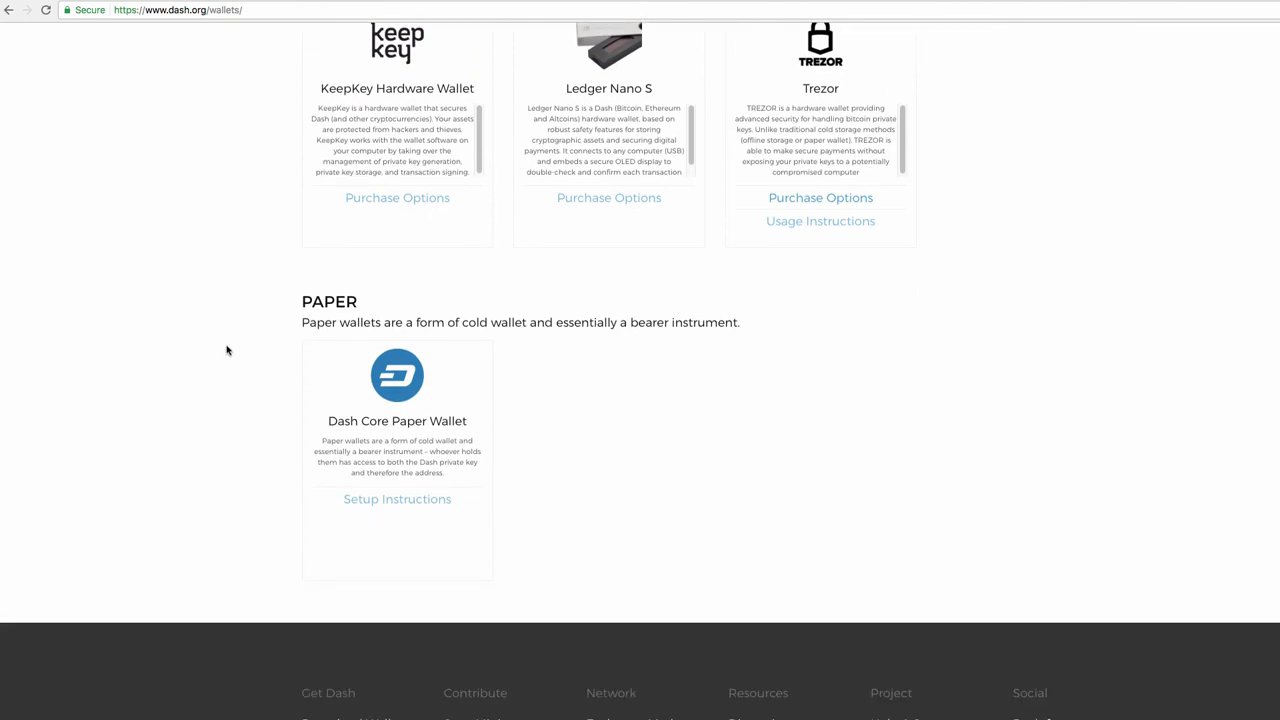
click(379, 503)
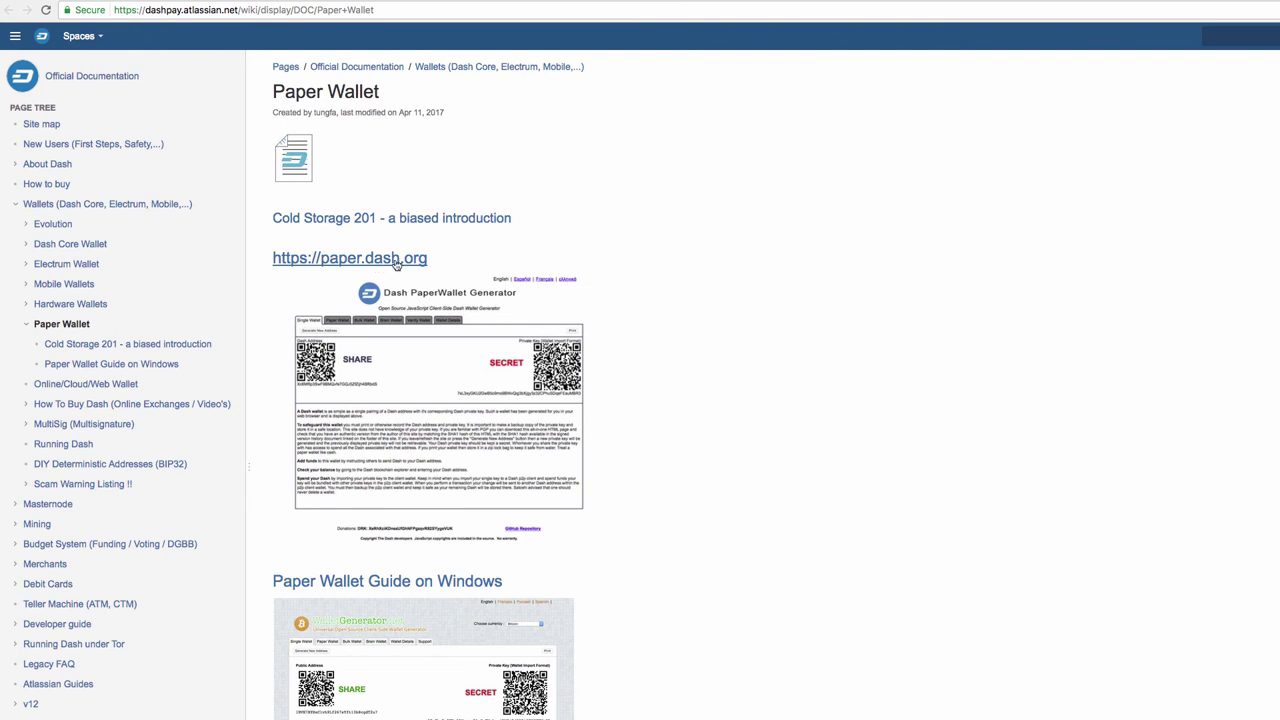
click(397, 261)
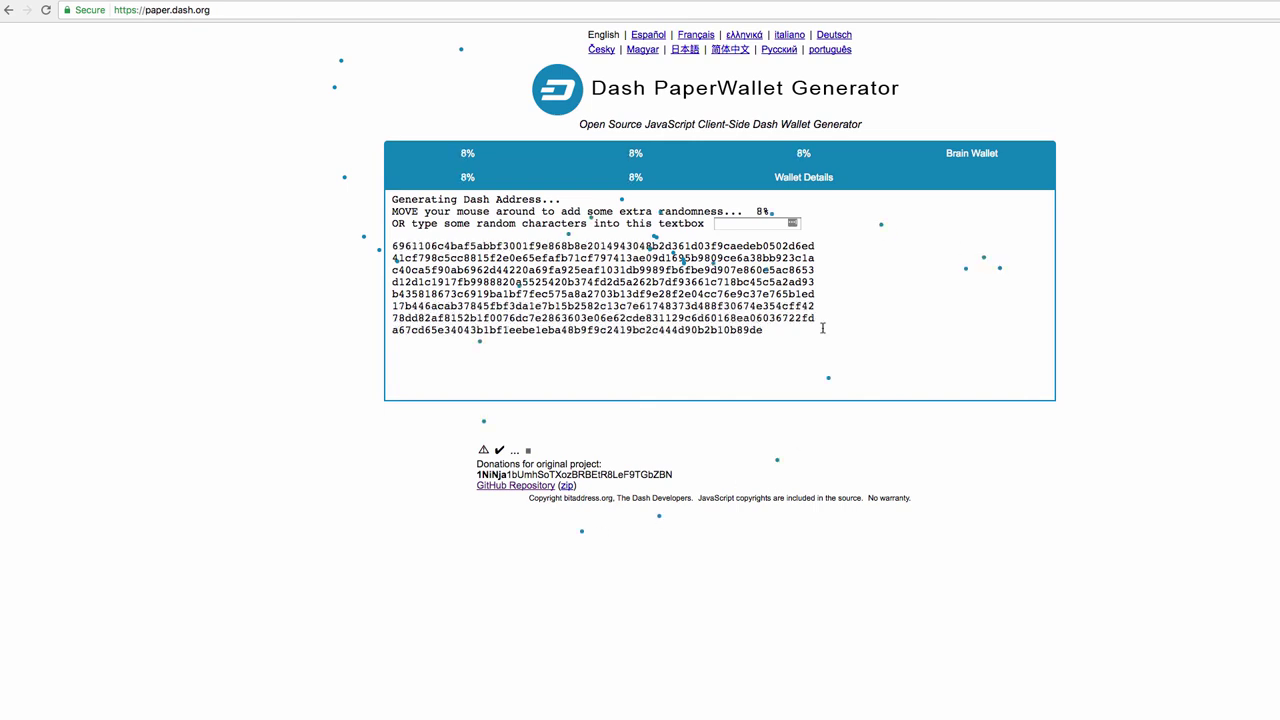
Type random characters into the randomness box until a Dash address and private key are generated
click(750, 224)
text(;asadqr;asjdg;opasl)
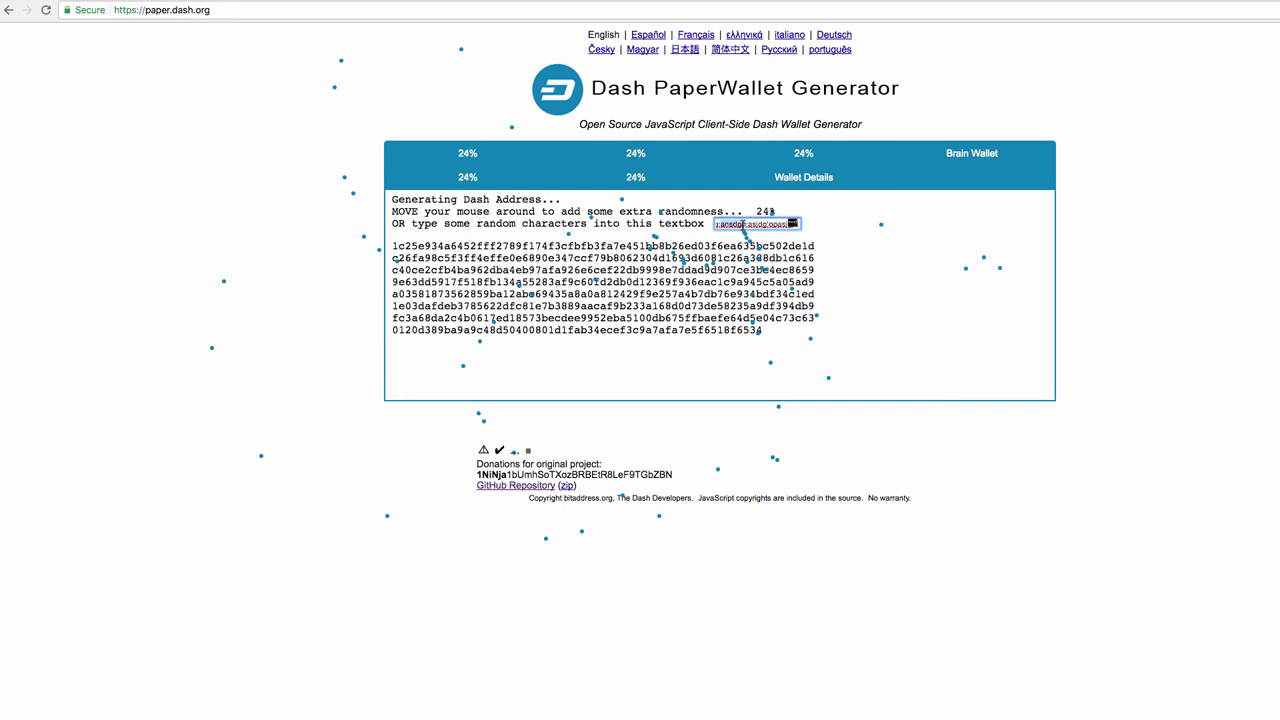
key(BackSpace)
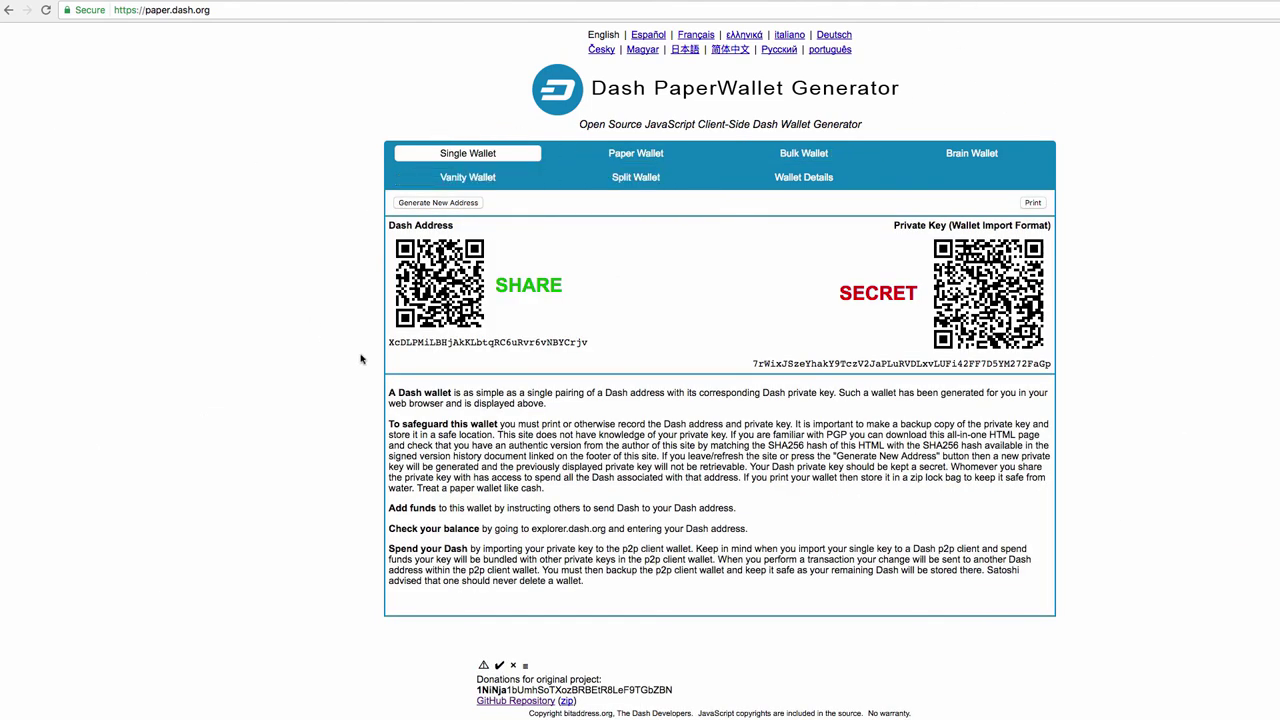
Select and inspect the generated Dash address and private key strings
drag(386, 347, 511, 332)
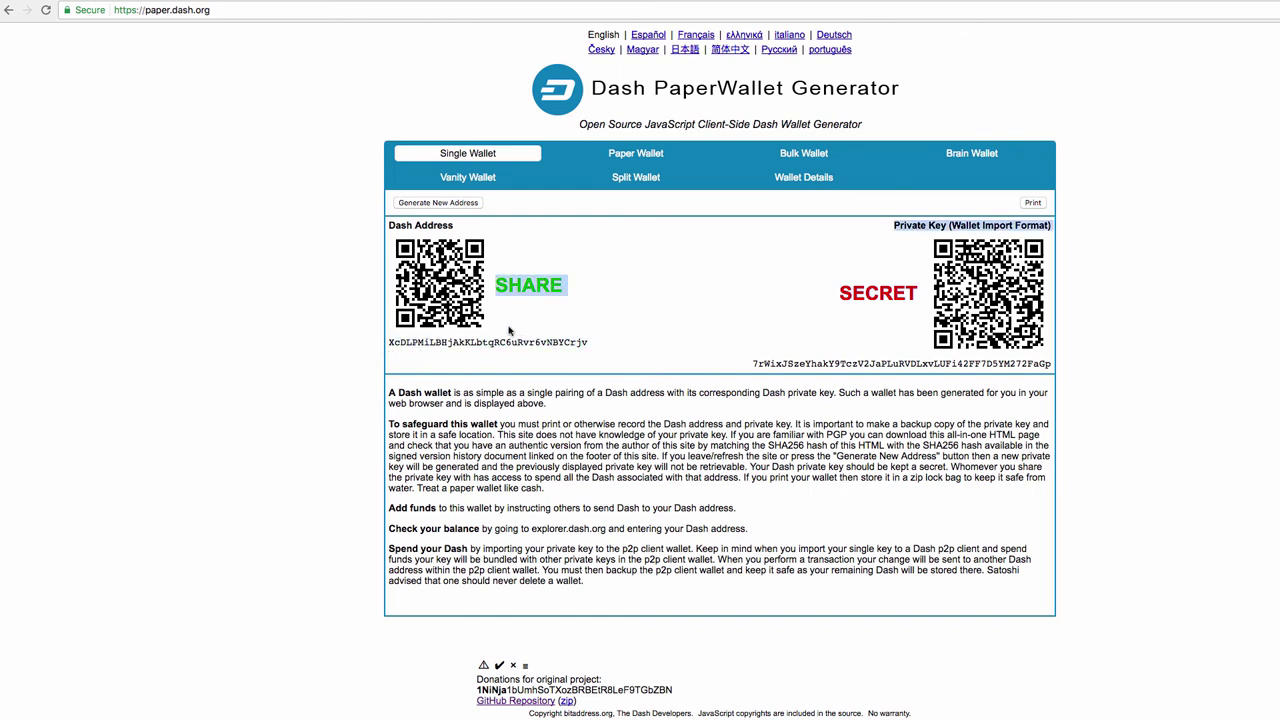
click(511, 332)
double_click(395, 344)
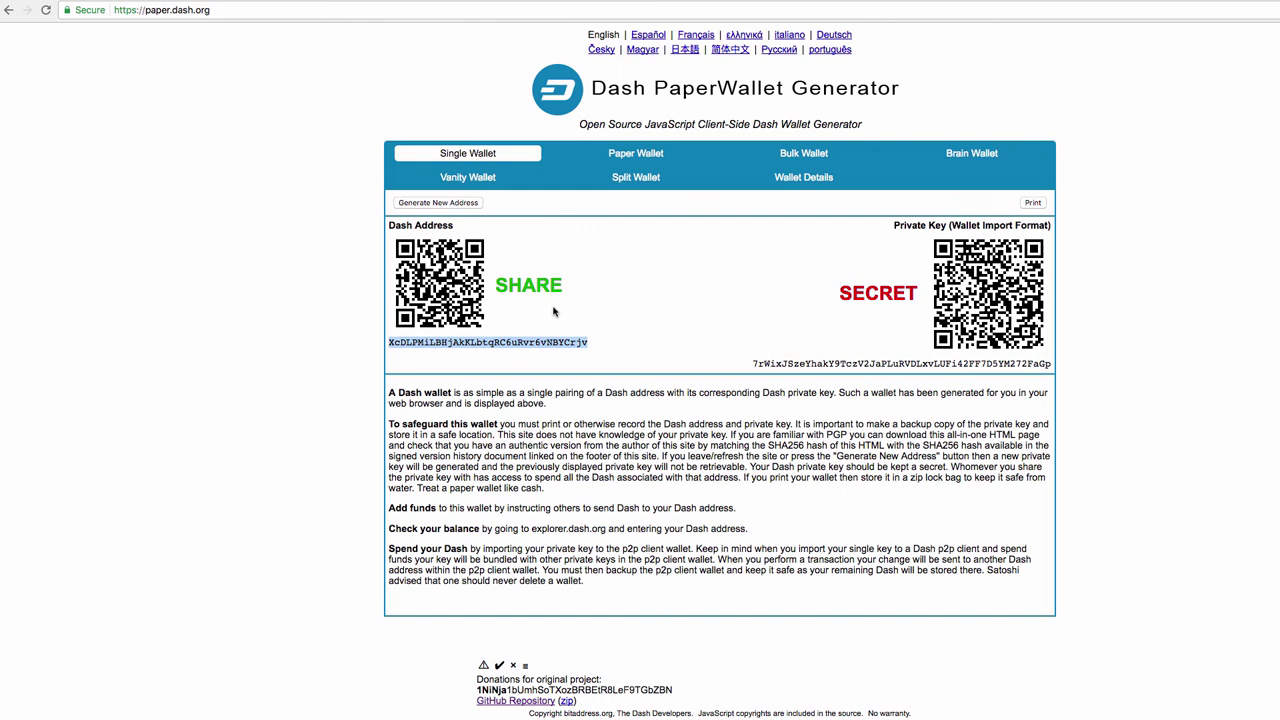
click(615, 309)
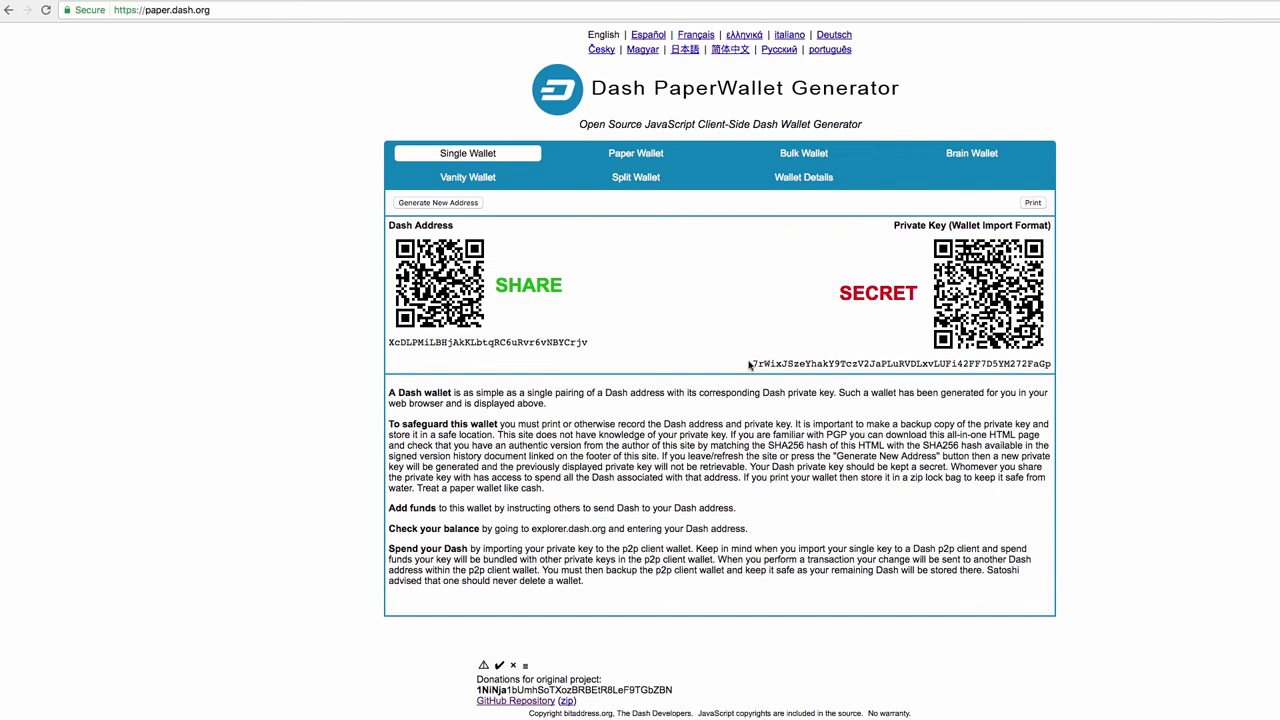
drag(749, 366, 1051, 366)
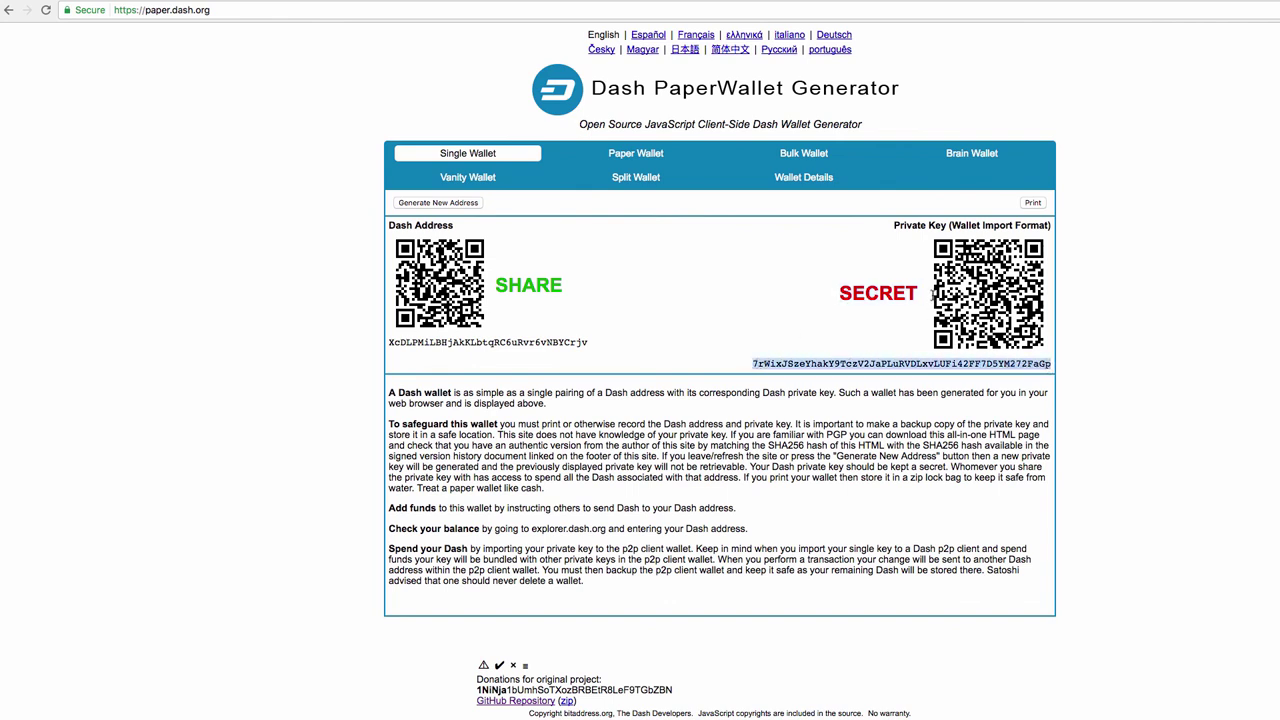
click(854, 302)
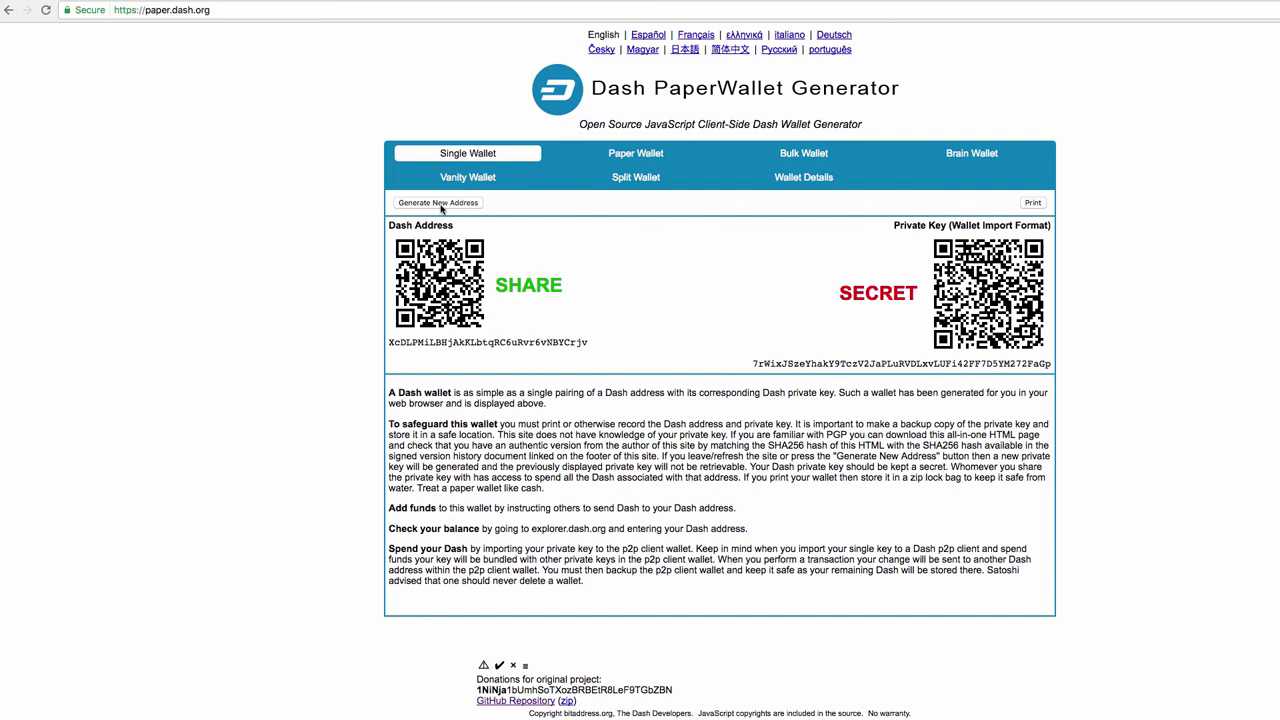
Regenerate the single wallet's address and private key repeatedly with Generate New Address
click(441, 206)
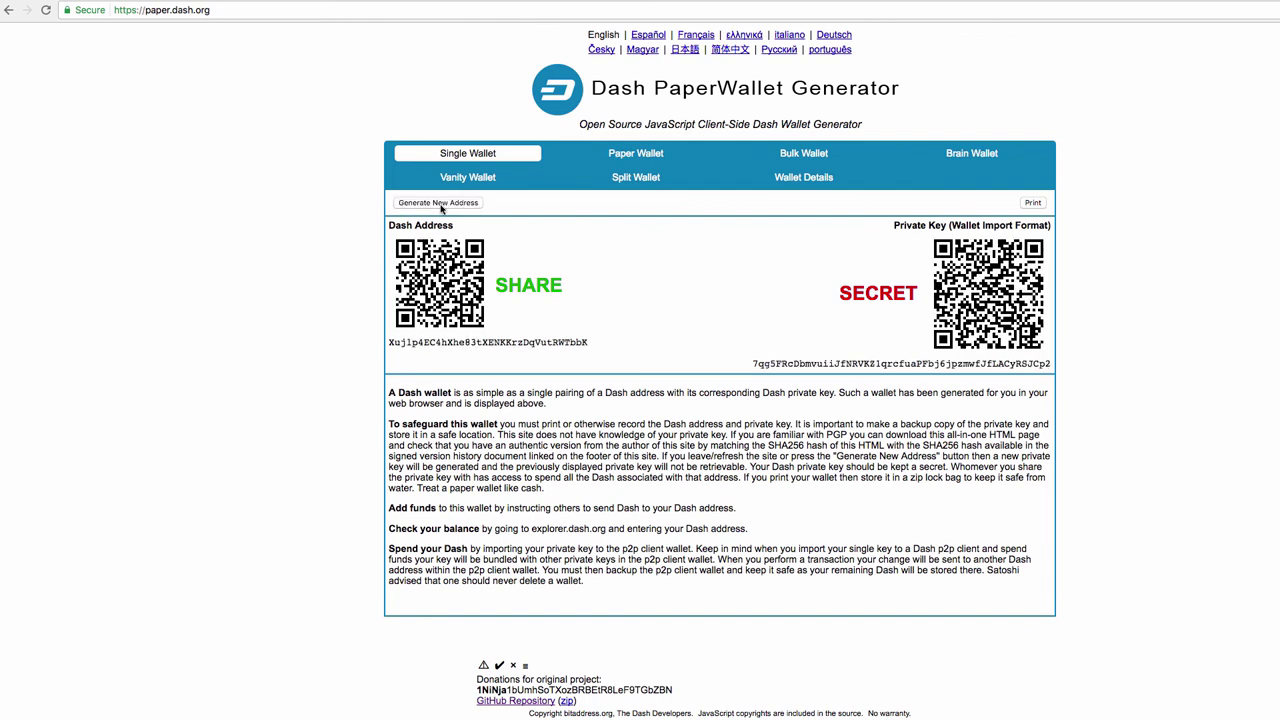
drag(412, 342, 780, 360)
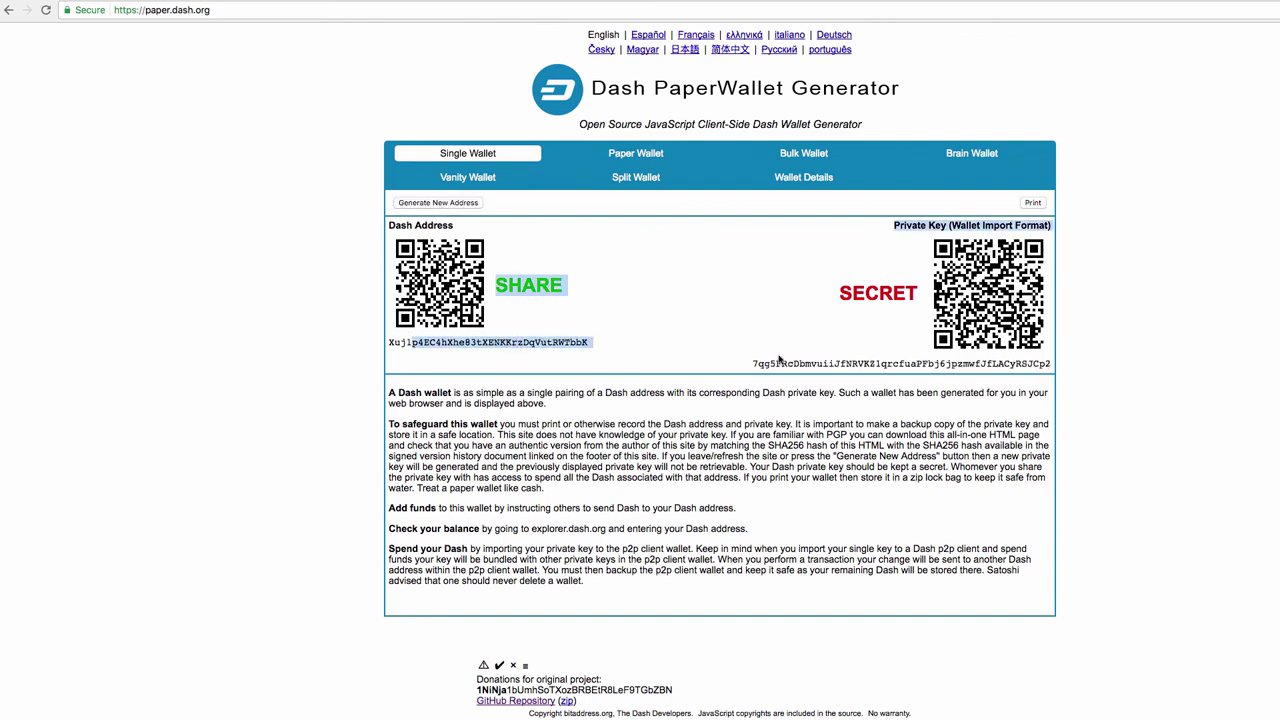
click(800, 363)
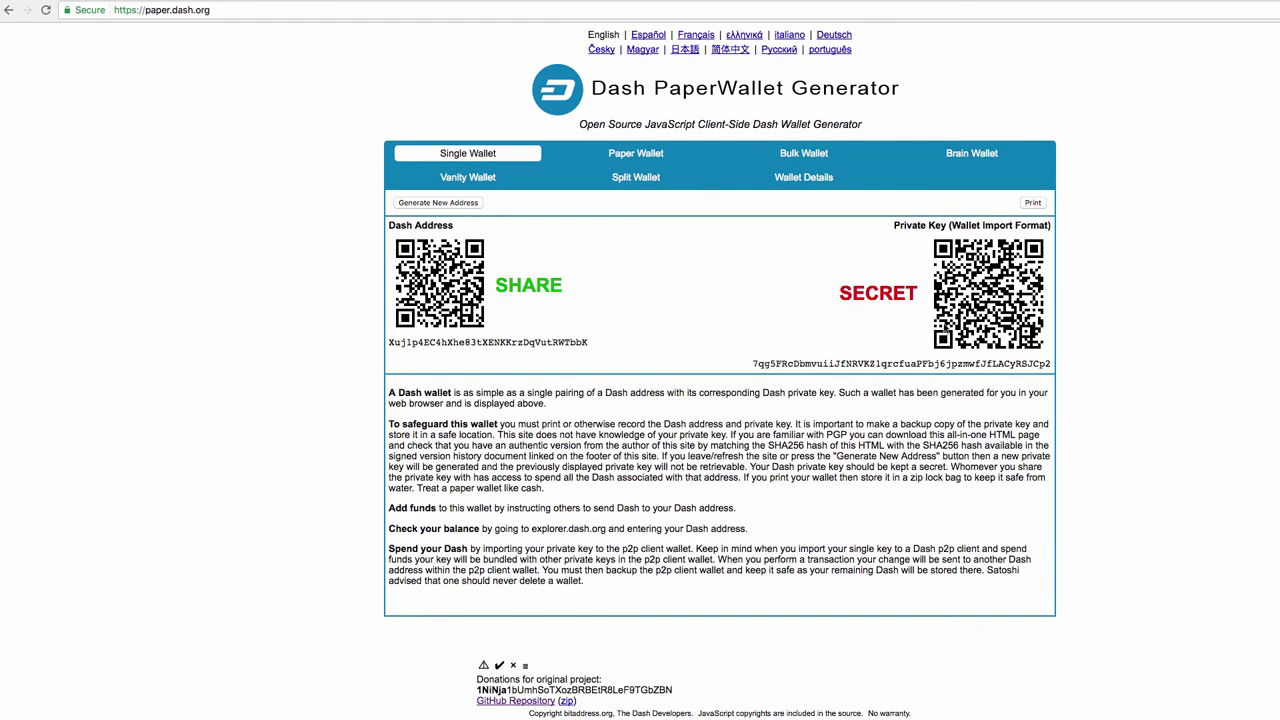
click(446, 203)
click(446, 203)
click(446, 203)
click(446, 203)
click(446, 203)
click(446, 203)
click(446, 203)
click(446, 203)
click(446, 203)
click(446, 203)
click(446, 203)
click(446, 203)
click(446, 203)
click(446, 203)
click(446, 203)
click(446, 203)
click(446, 203)
click(446, 203)
click(446, 203)
click(446, 203)
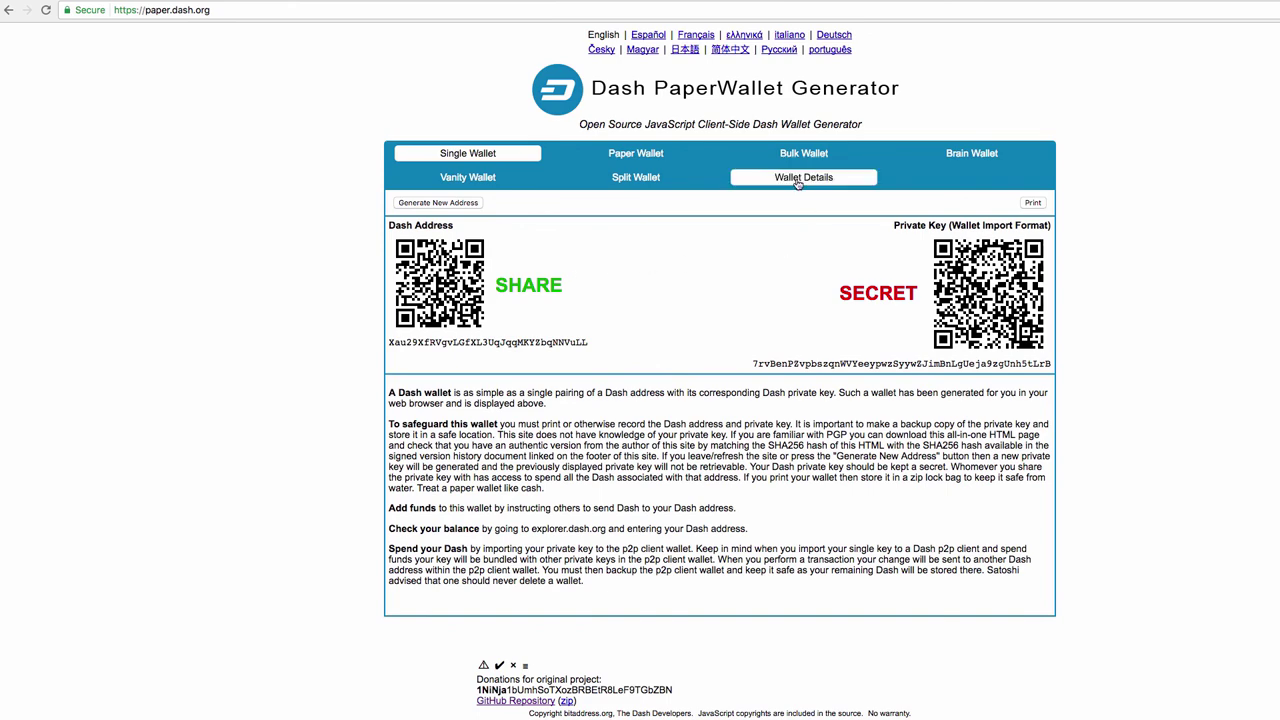
drag(806, 157, 707, 122)
On the Paper Wallet tab, generate wallets with Addresses per page set to 1
click(650, 153)
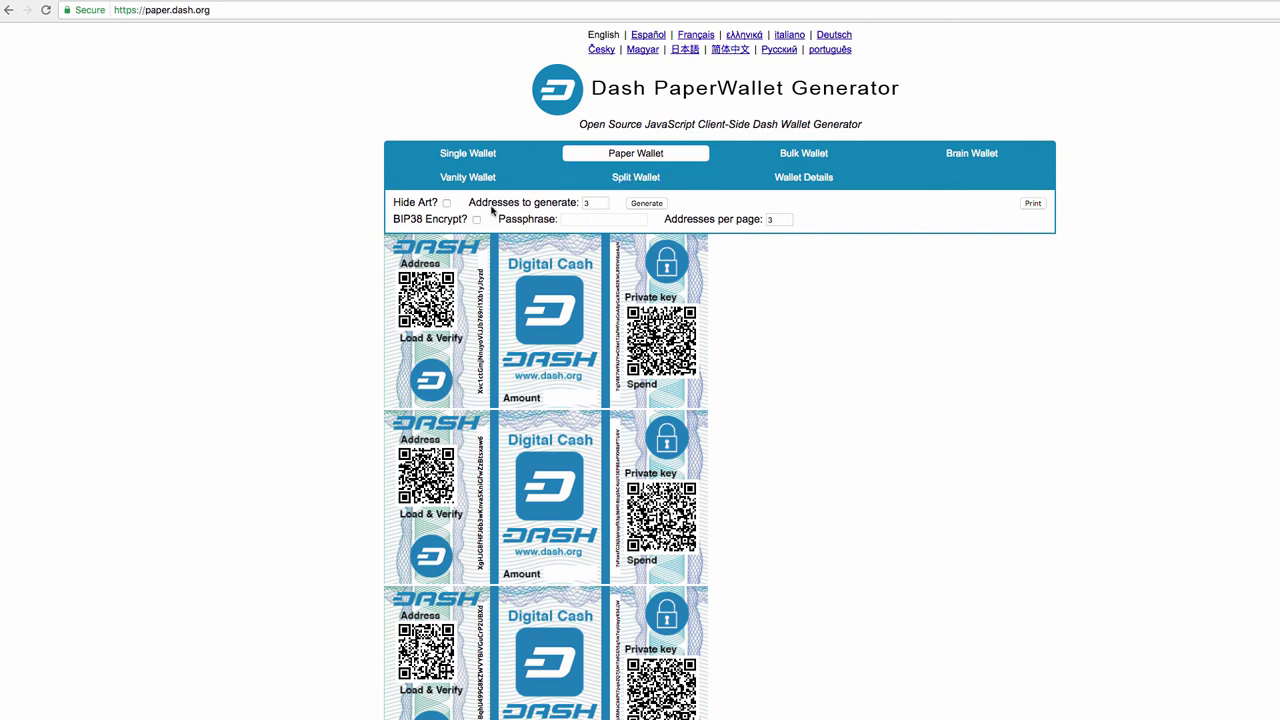
click(590, 204)
double_click(783, 222)
text(1)
click(662, 204)
scroll(624, 278, down, 6)
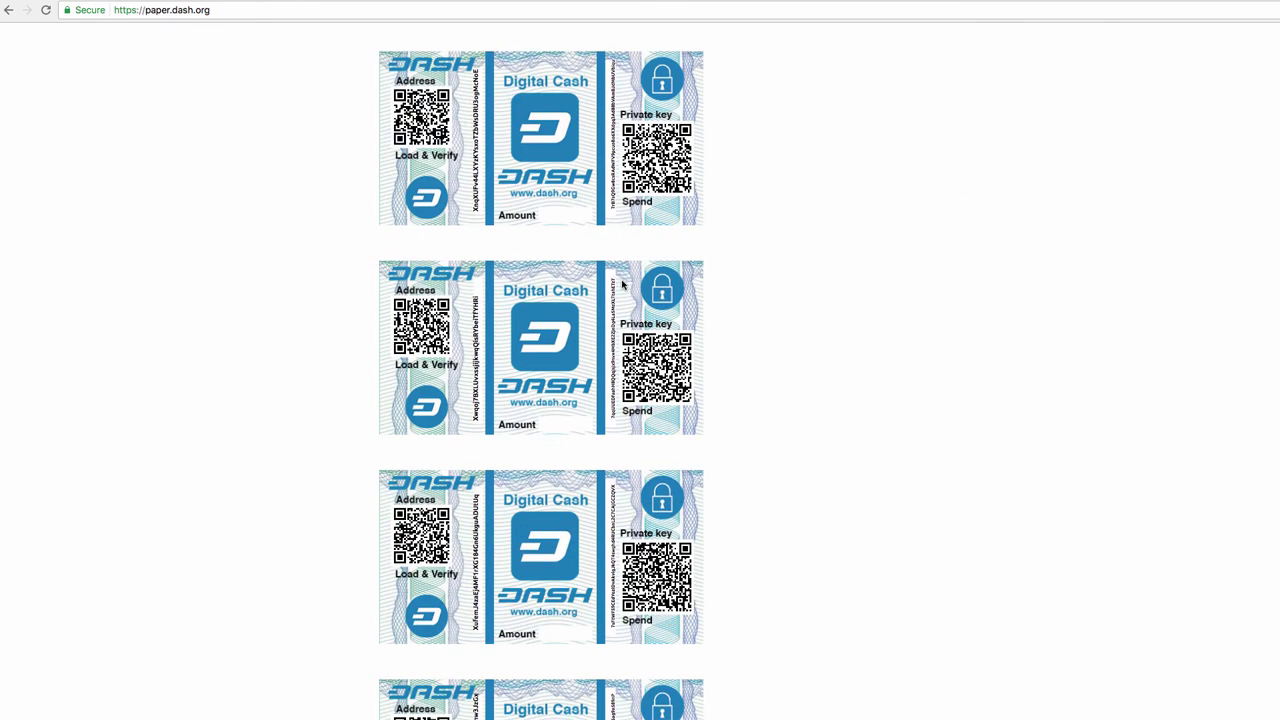
scroll(622, 285, down, 5)
scroll(615, 285, up, 10)
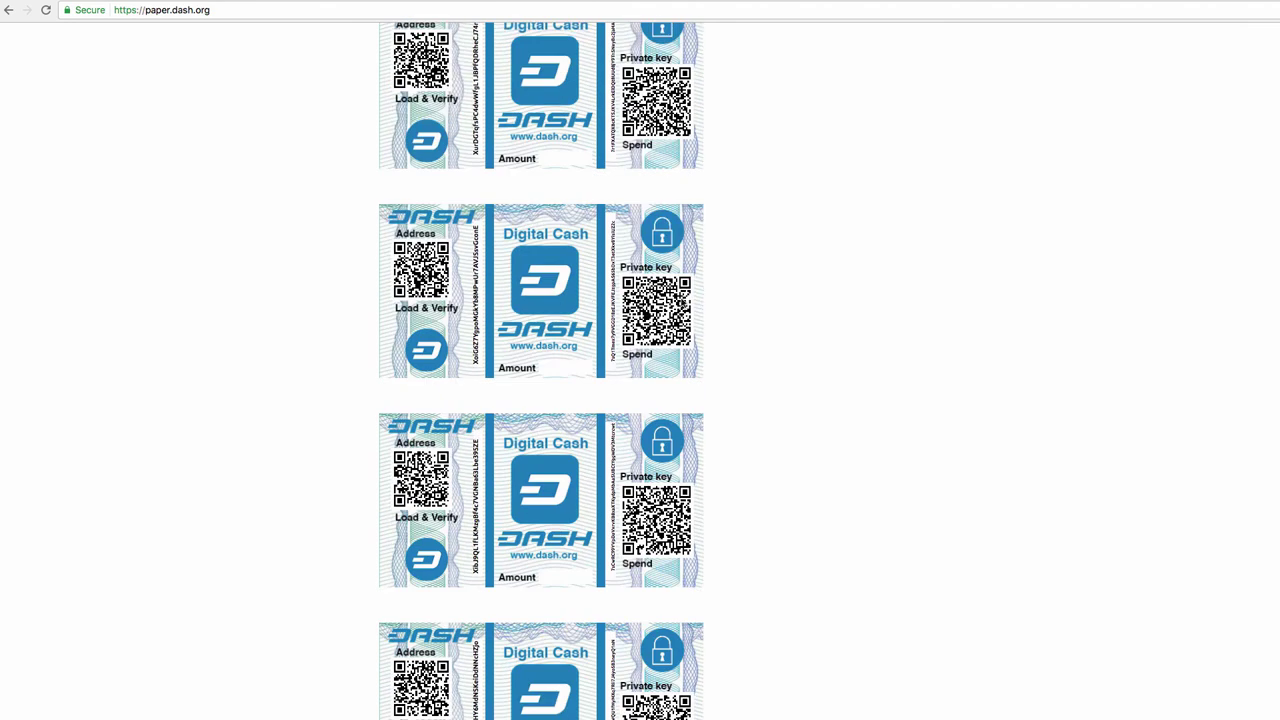
Regenerate the paper wallets with Addresses per page set to 5
double_click(773, 221)
text(5)
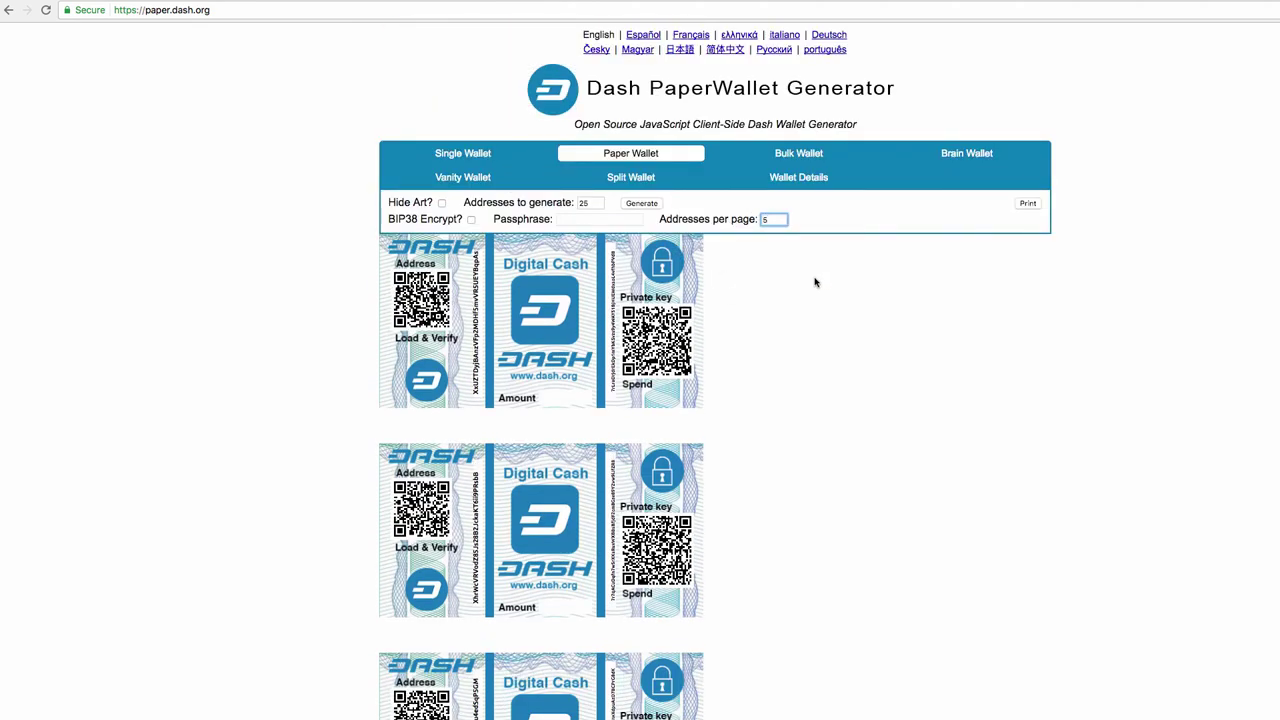
click(632, 202)
scroll(686, 257, down, 9)
scroll(689, 266, up, 9)
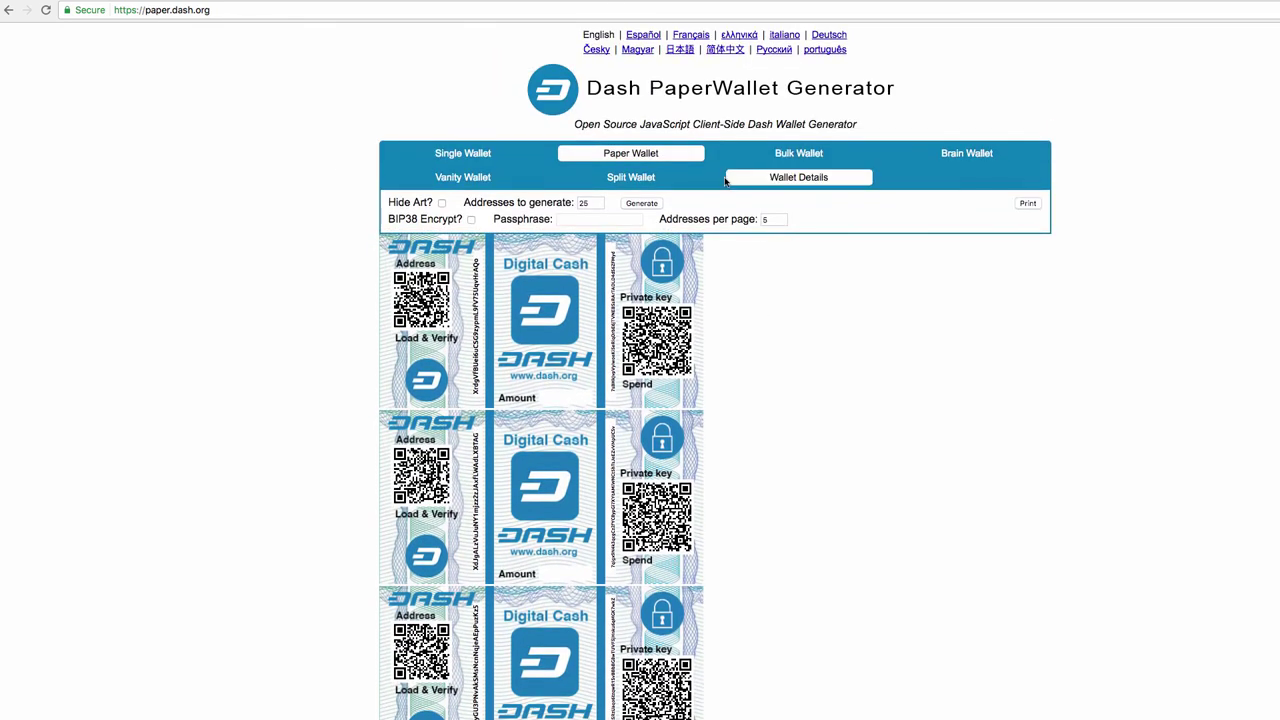
Tick Hide Art, set Addresses per page back to 1, and regenerate the plain wallets
click(442, 203)
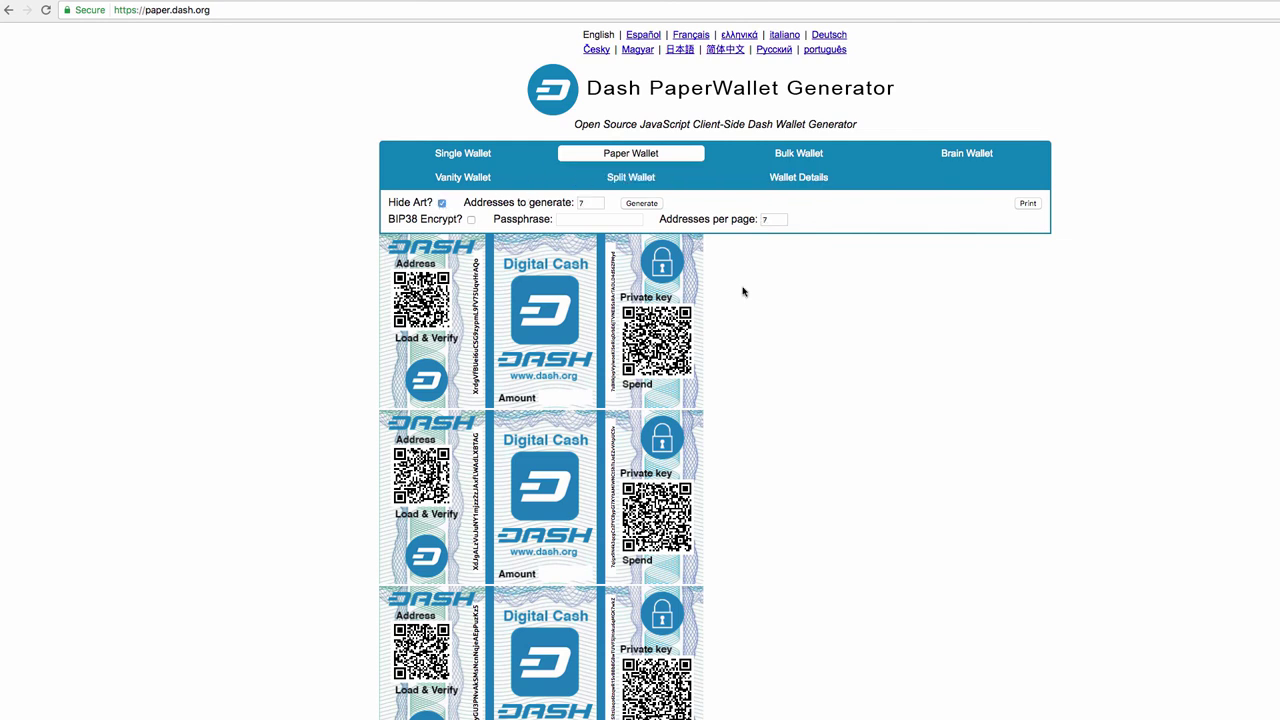
click(776, 219)
text(1)
click(872, 278)
click(641, 202)
scroll(737, 262, down, 5)
scroll(798, 368, up, 5)
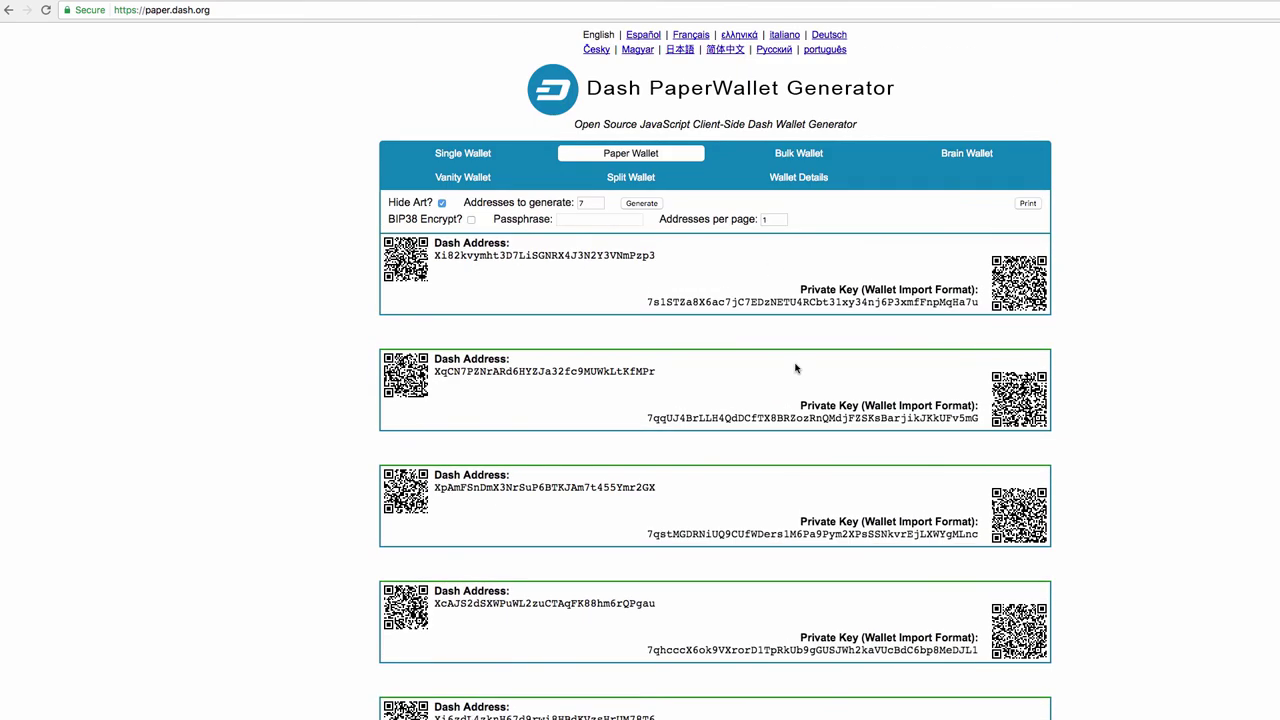
Open the Bulk Wallet tab and select parts of the first generated CSV row
click(802, 155)
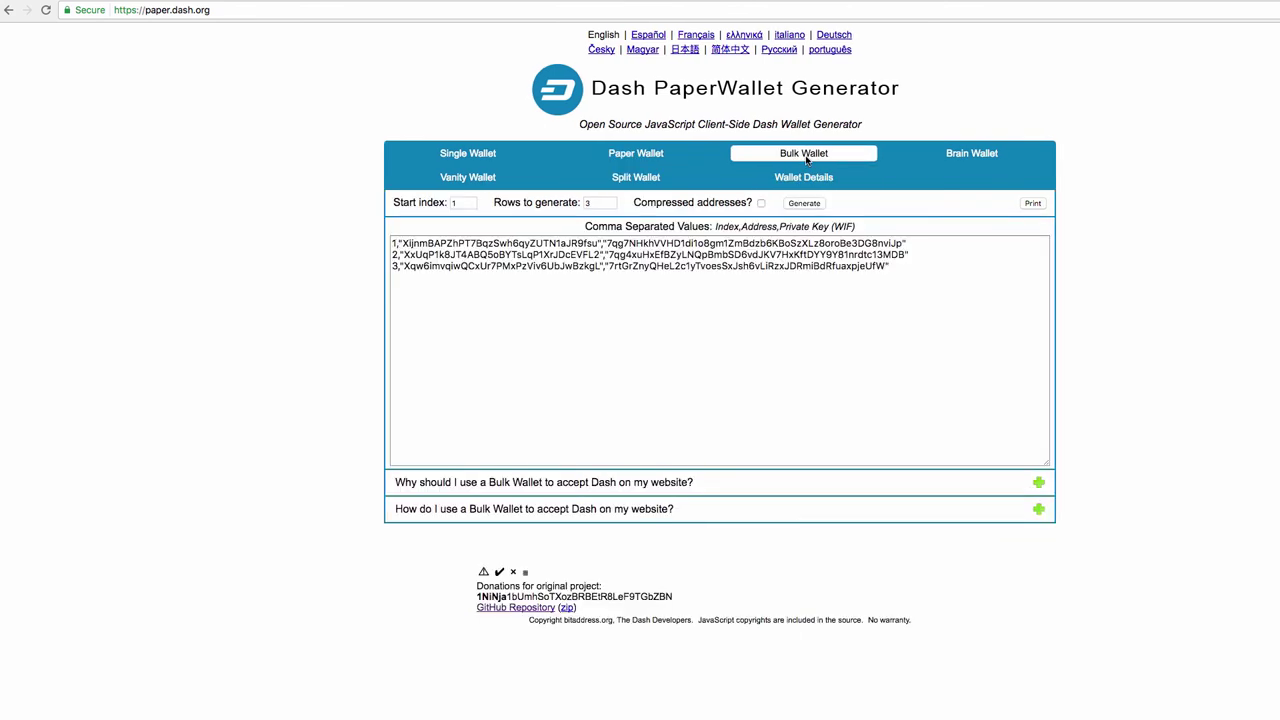
double_click(605, 200)
mouse_move(437, 244)
mouse_down()
mouse_move(545, 241)
mouse_move(458, 244)
mouse_up()
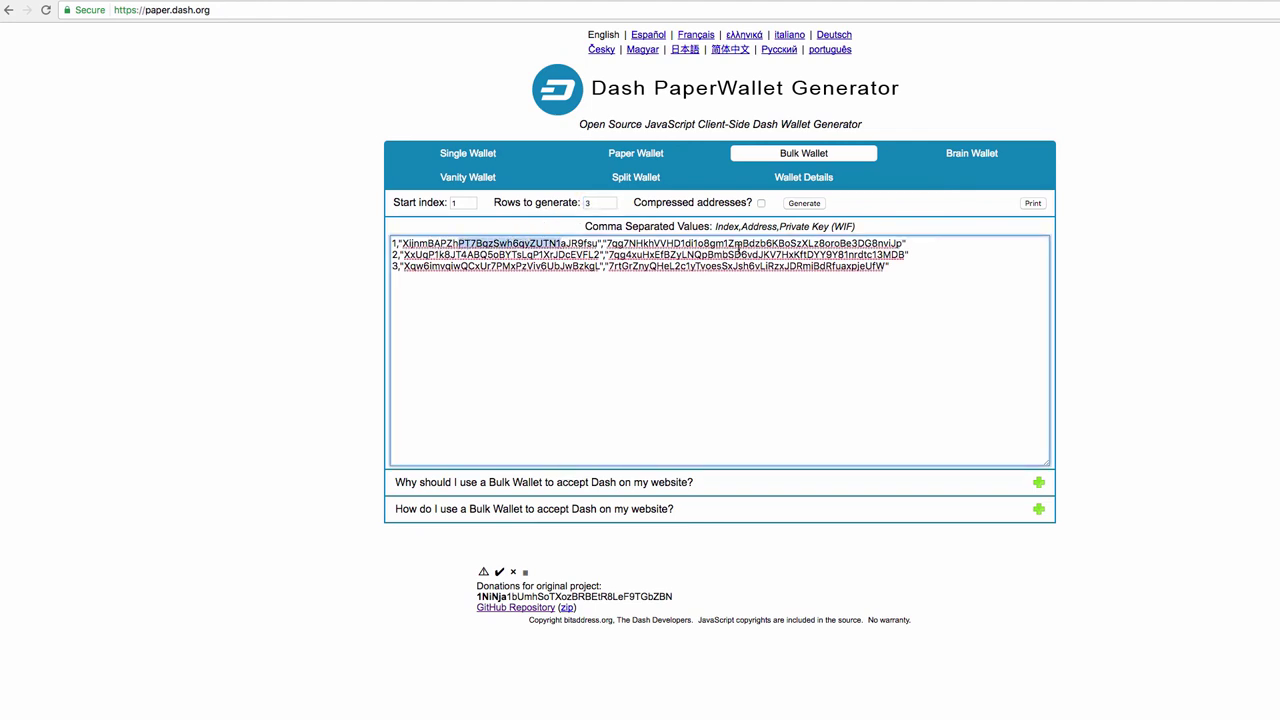
triple_click(783, 243)
click(780, 243)
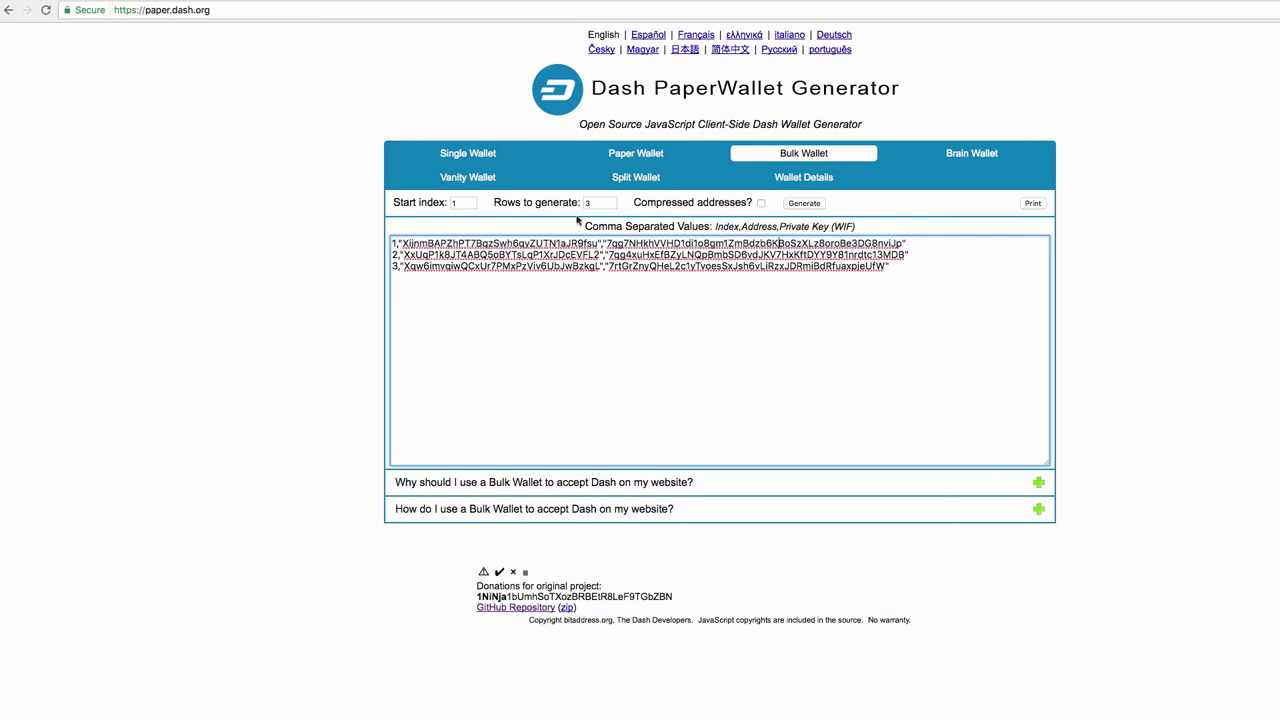
Set Rows to generate to 100 and generate the bulk address list
double_click(594, 200)
text(1)
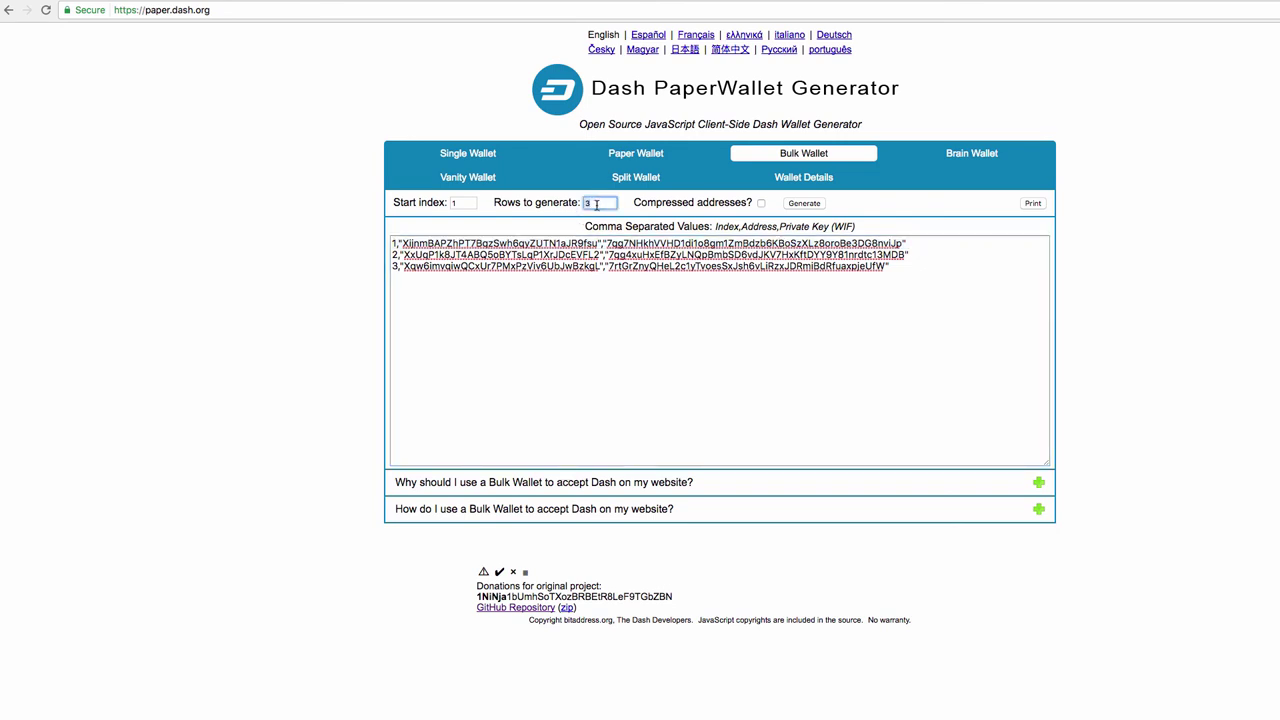
text(00)
click(805, 203)
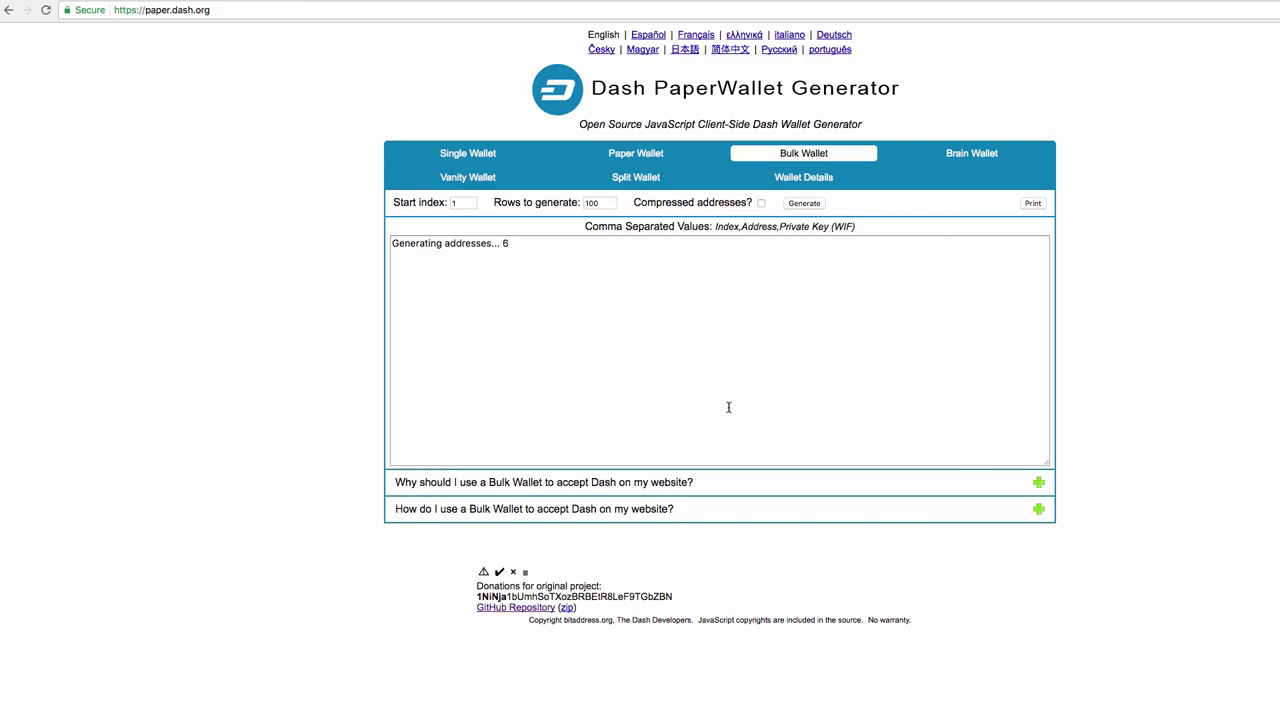
scroll(800, 340, down, 10)
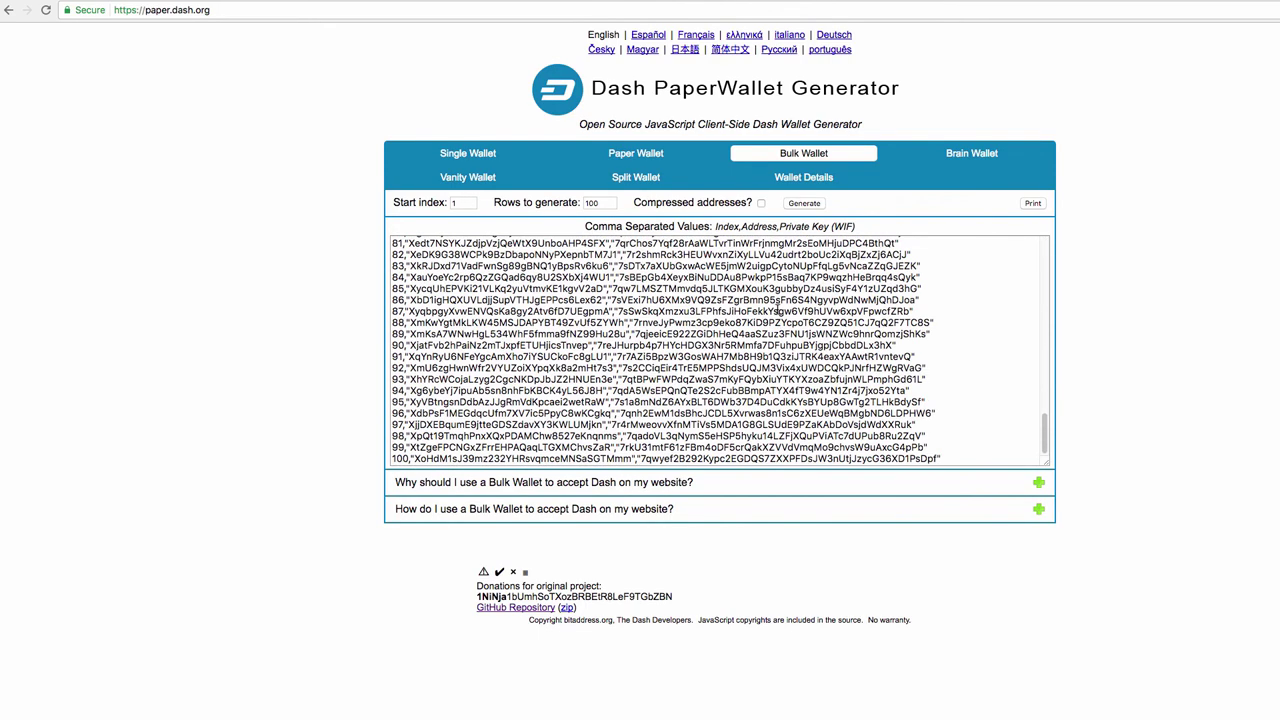
scroll(757, 323, up, 10)
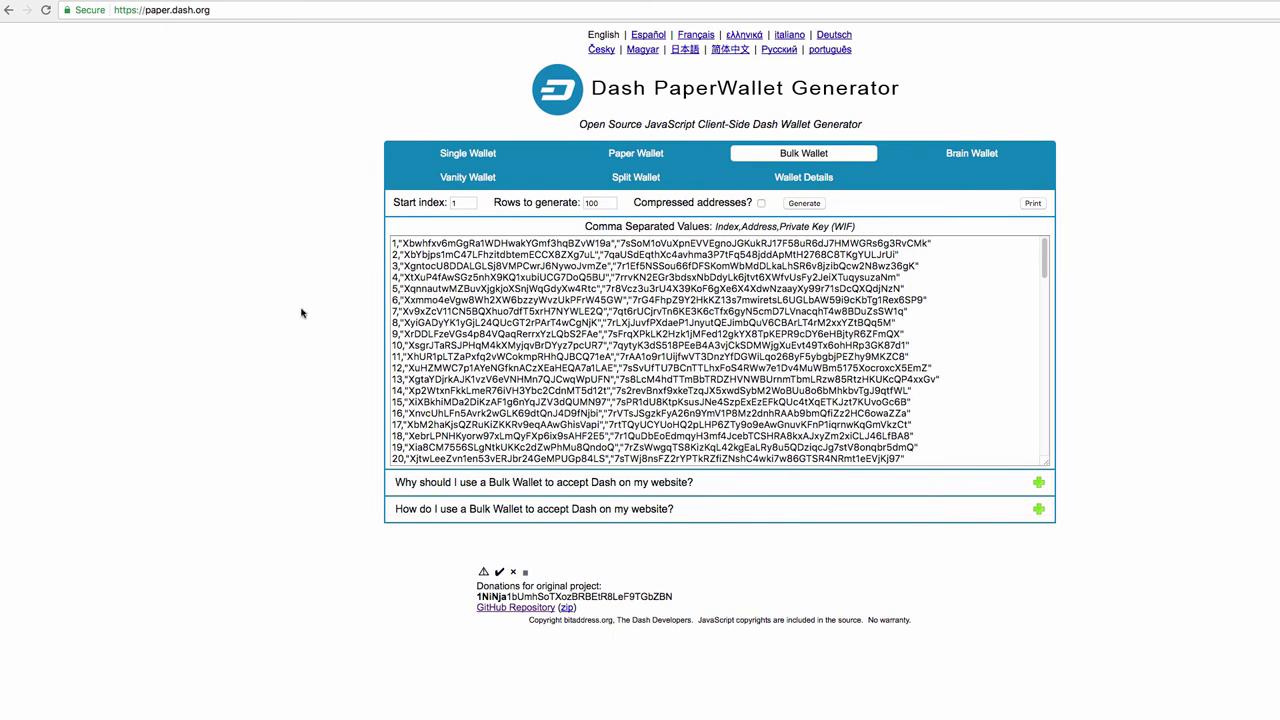
Expand and collapse the 'why use a bulk wallet' and usage instruction FAQ sections
click(572, 490)
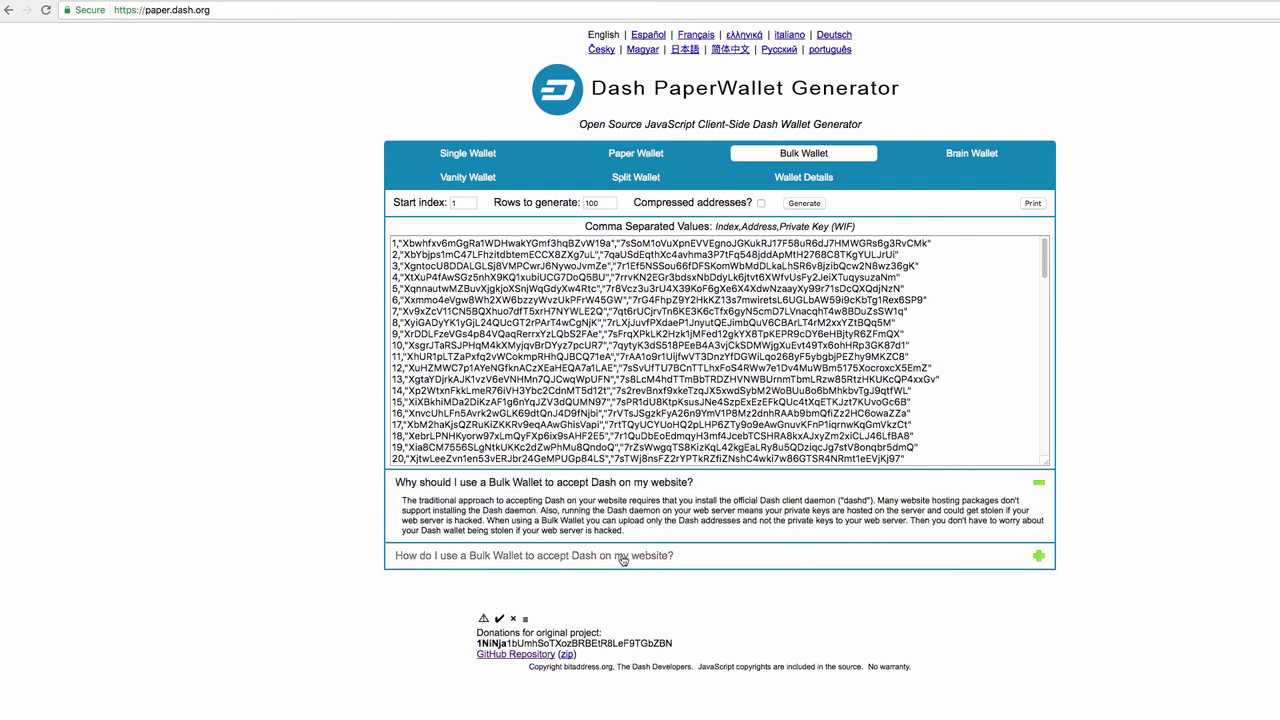
click(481, 557)
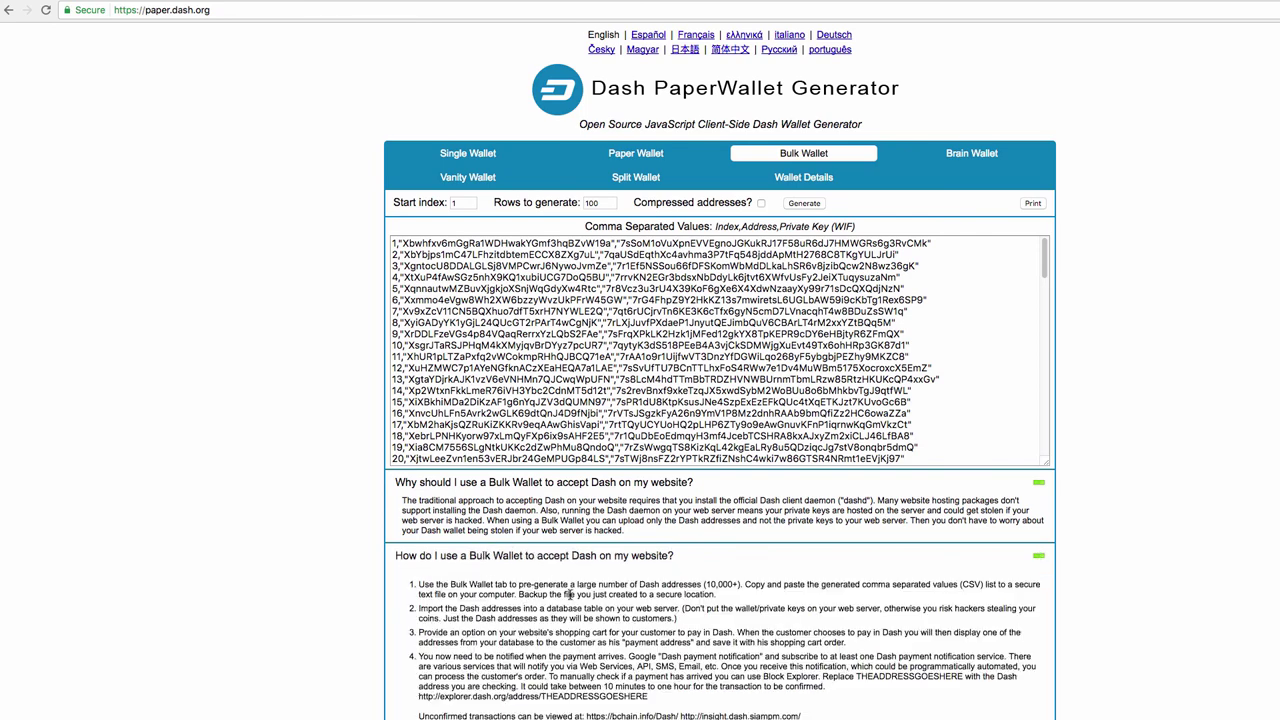
click(543, 559)
click(570, 485)
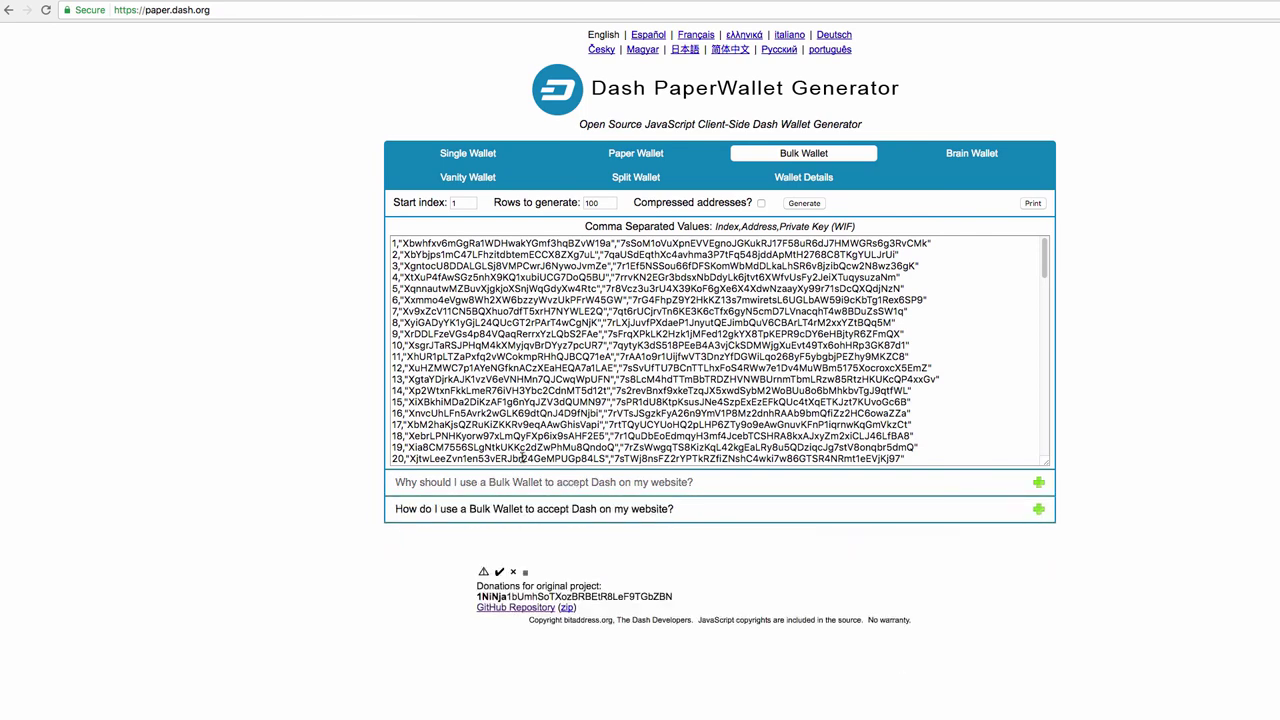
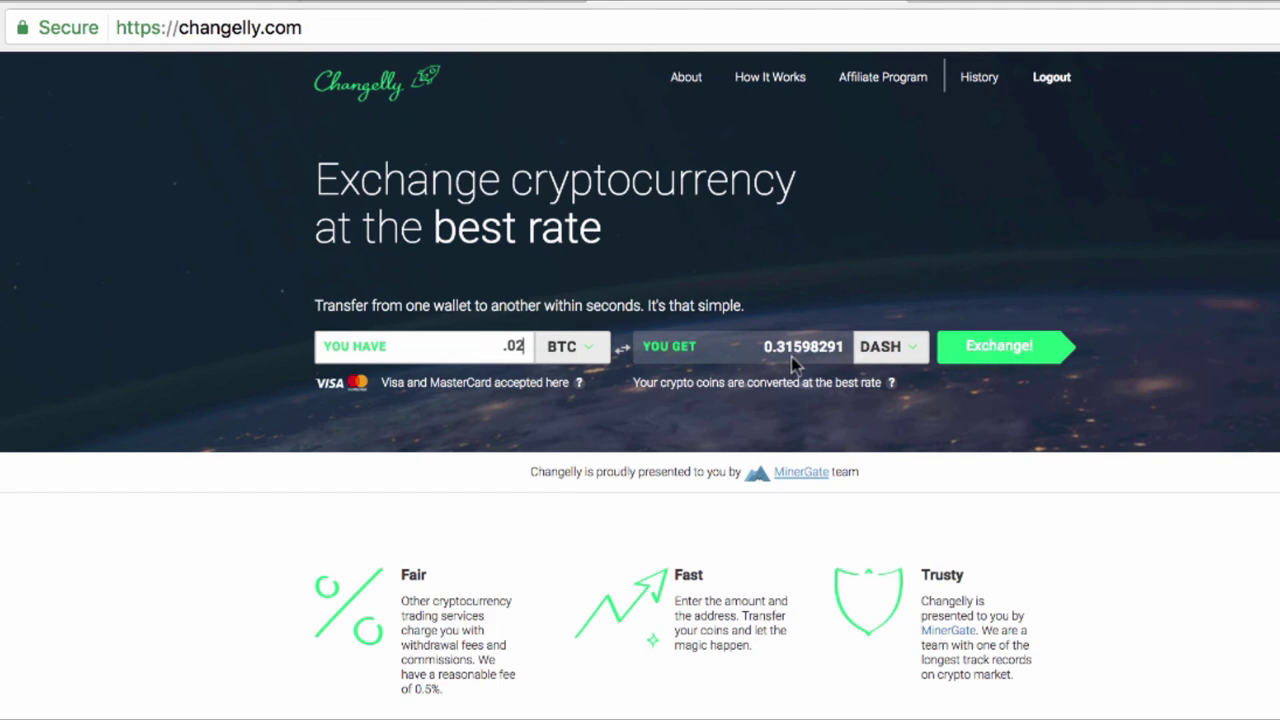
Start the 0.02 BTC to DASH exchange and review the exchange rate and fee
click(1043, 363)
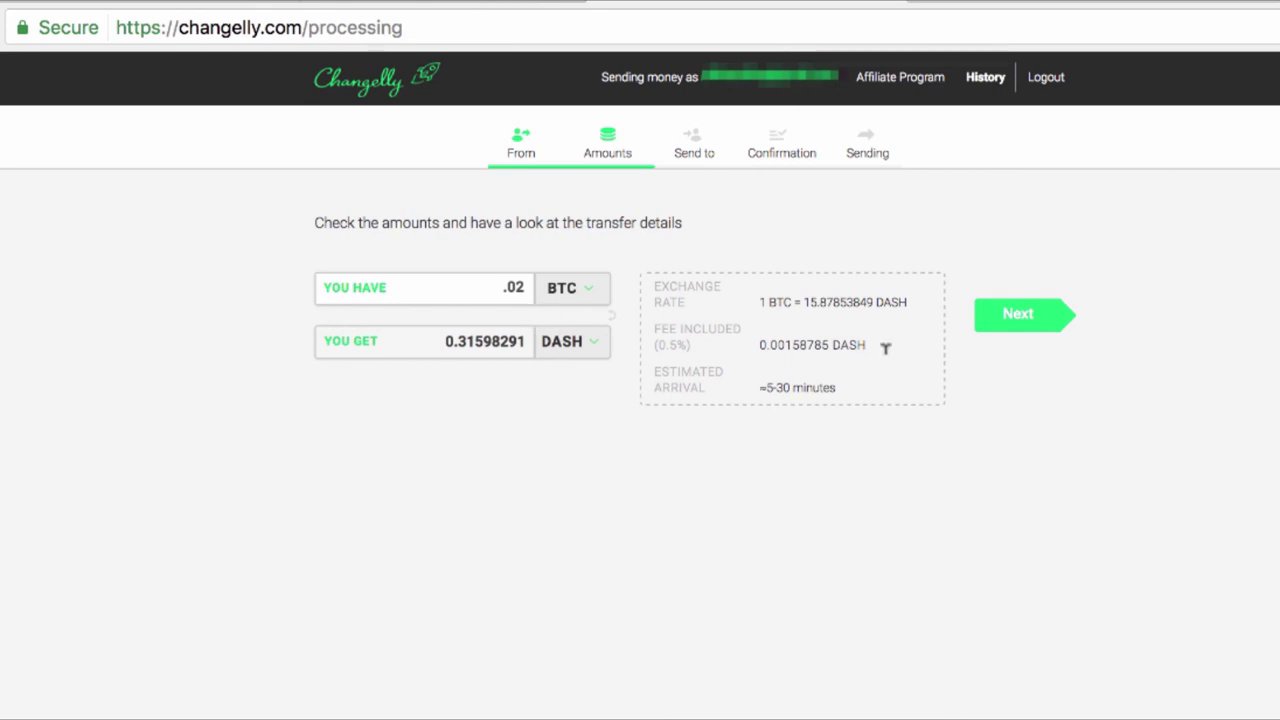
drag(763, 300, 905, 298)
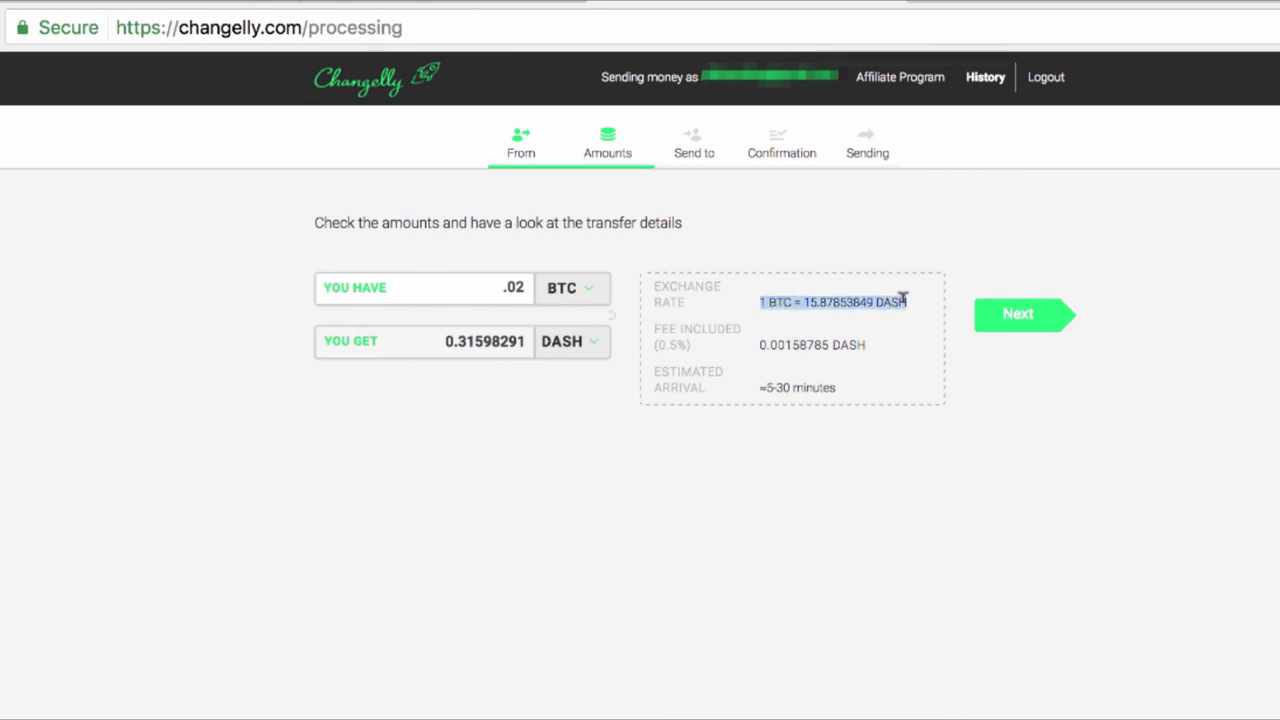
click(815, 318)
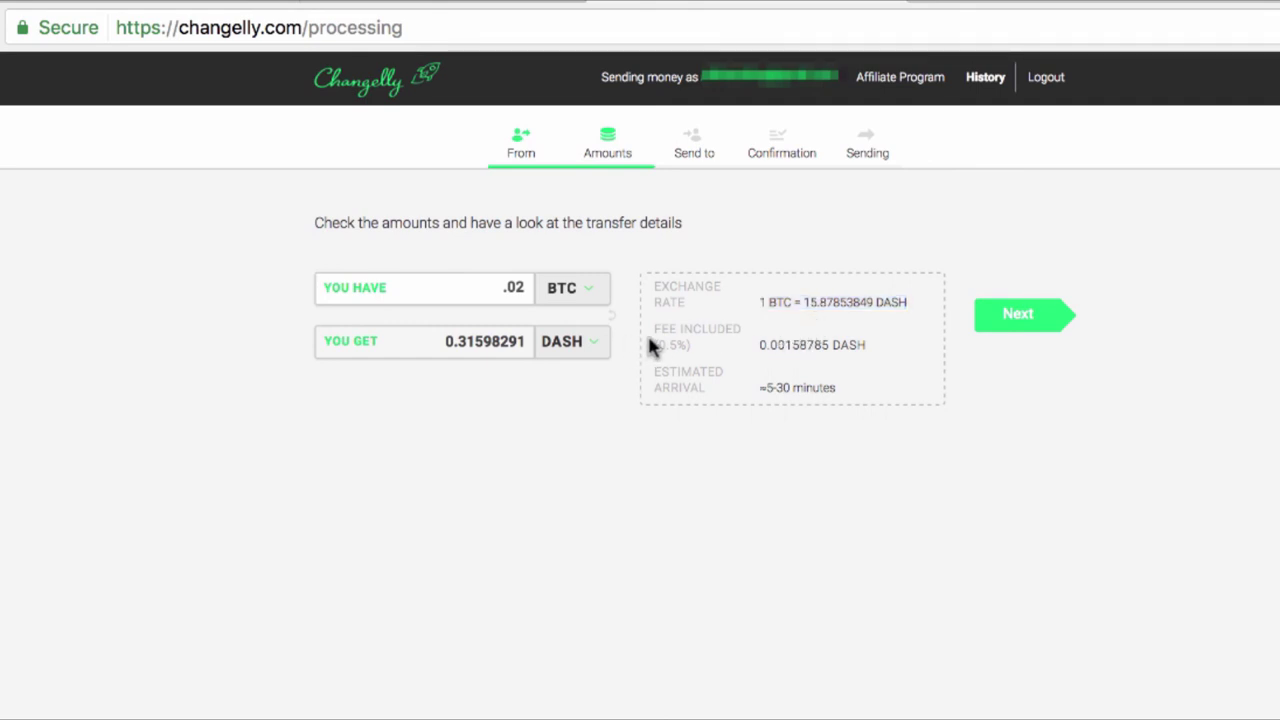
drag(649, 334, 737, 326)
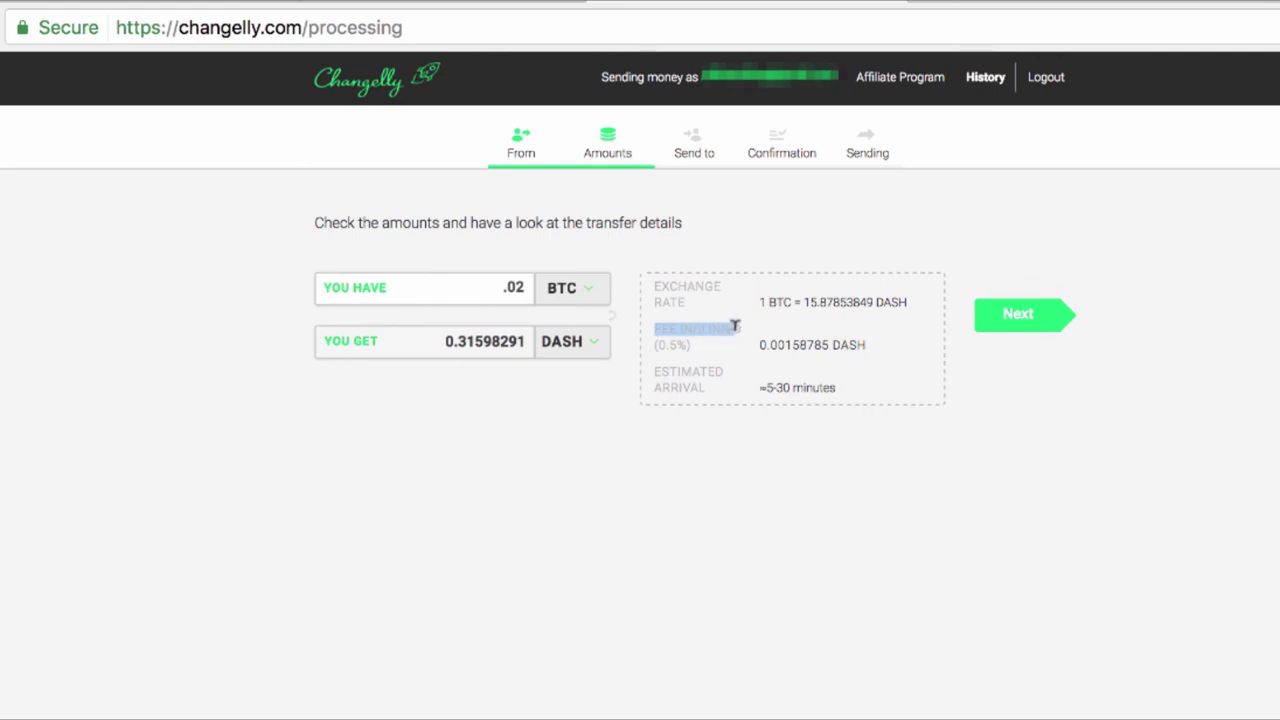
click(737, 358)
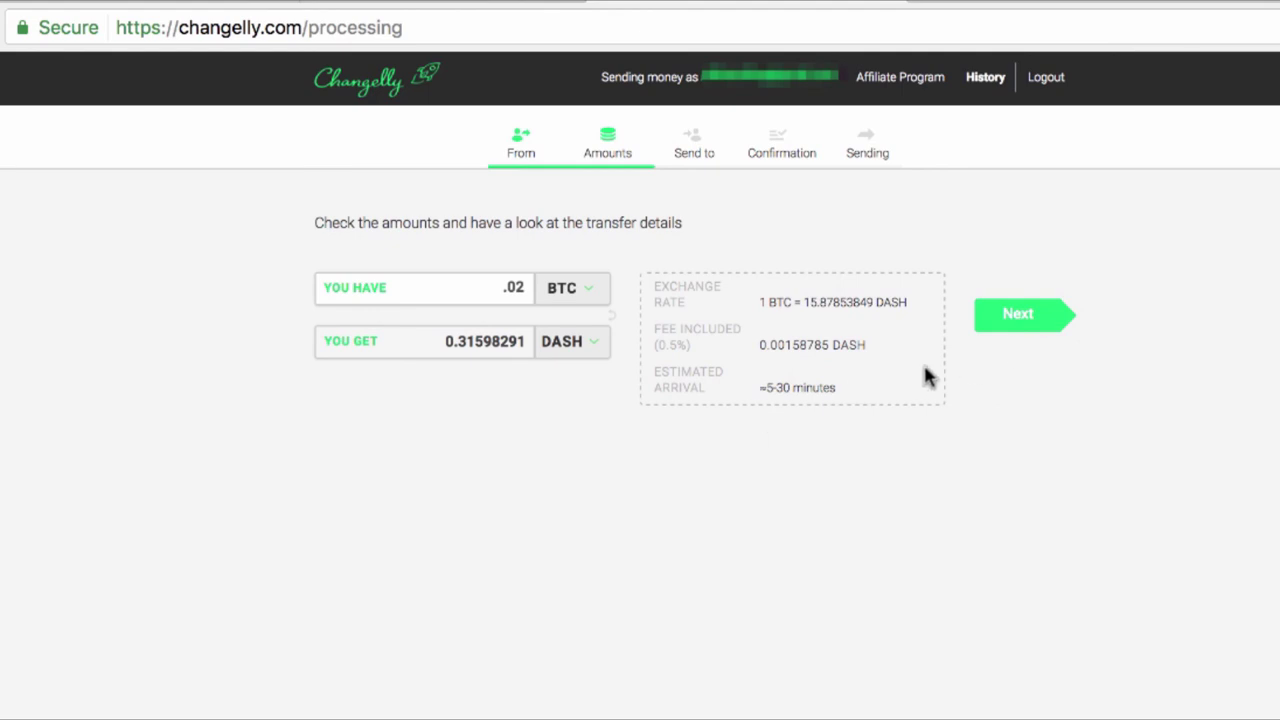
Advance to the recipient step and focus the empty DASH address field
click(1058, 320)
click(842, 300)
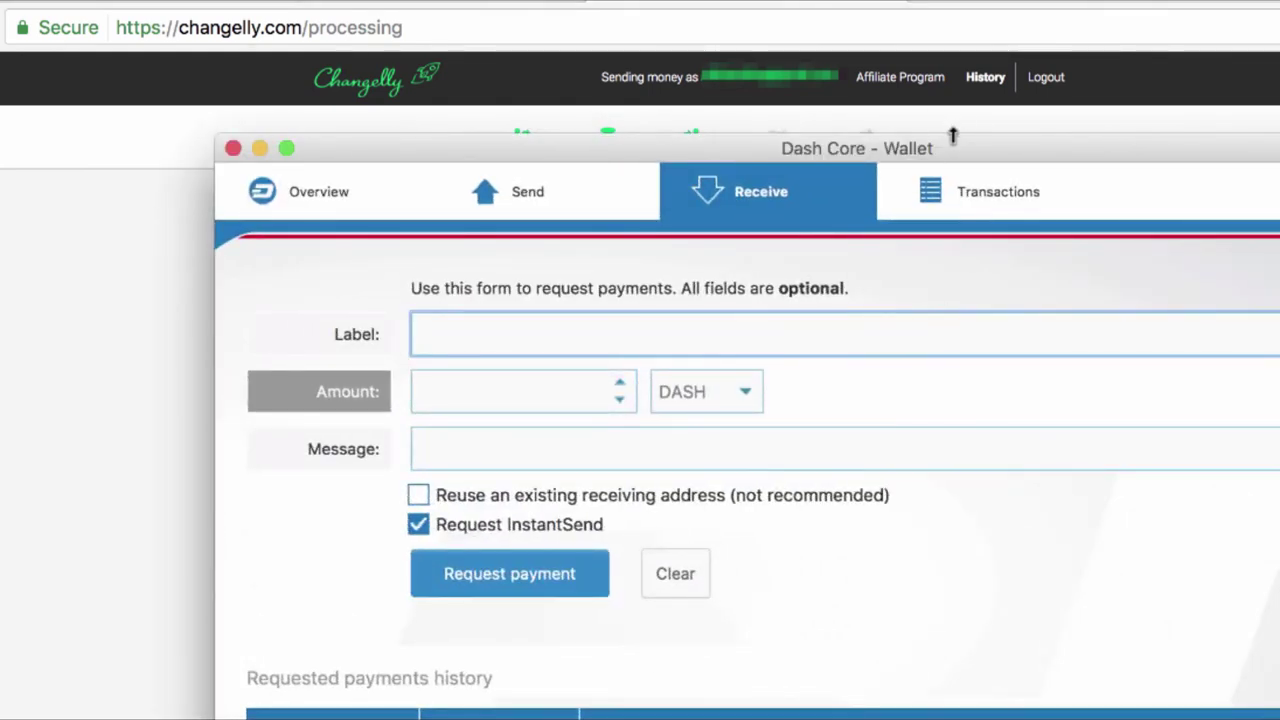
drag(955, 143, 820, 75)
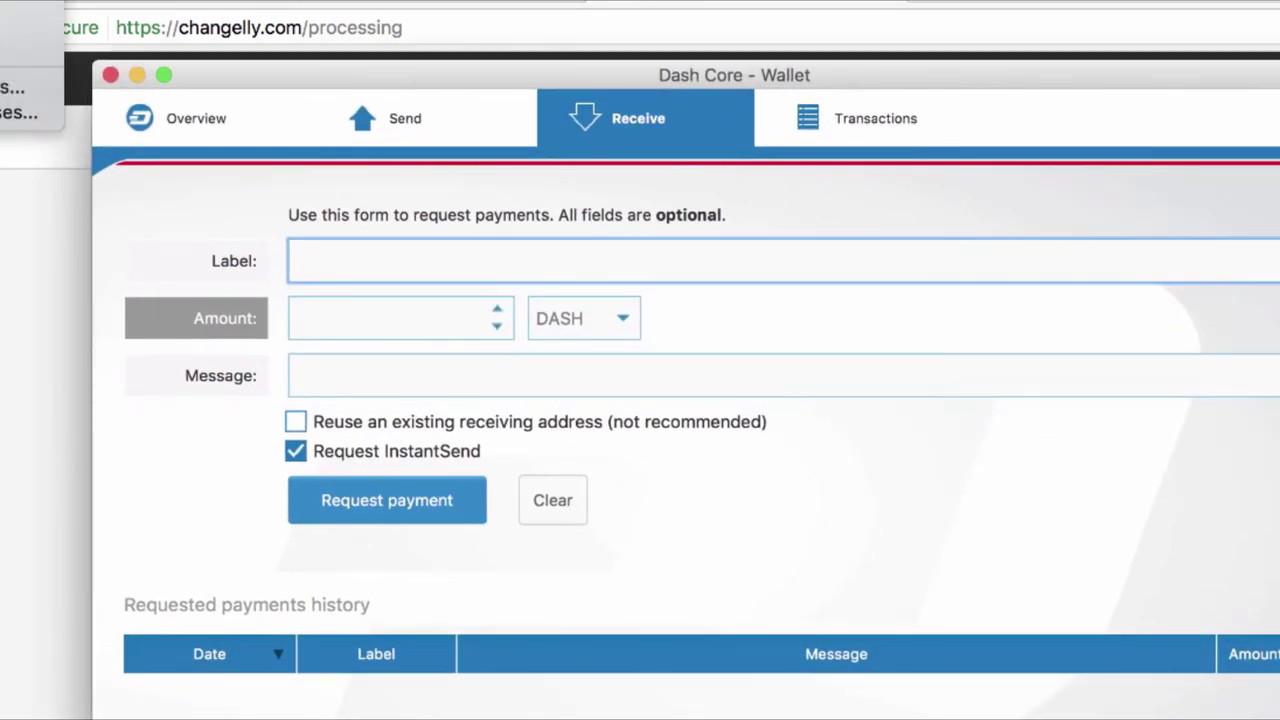
Copy the Changelly-labelled address from Dash Core's Receiving addresses list
click(20, 112)
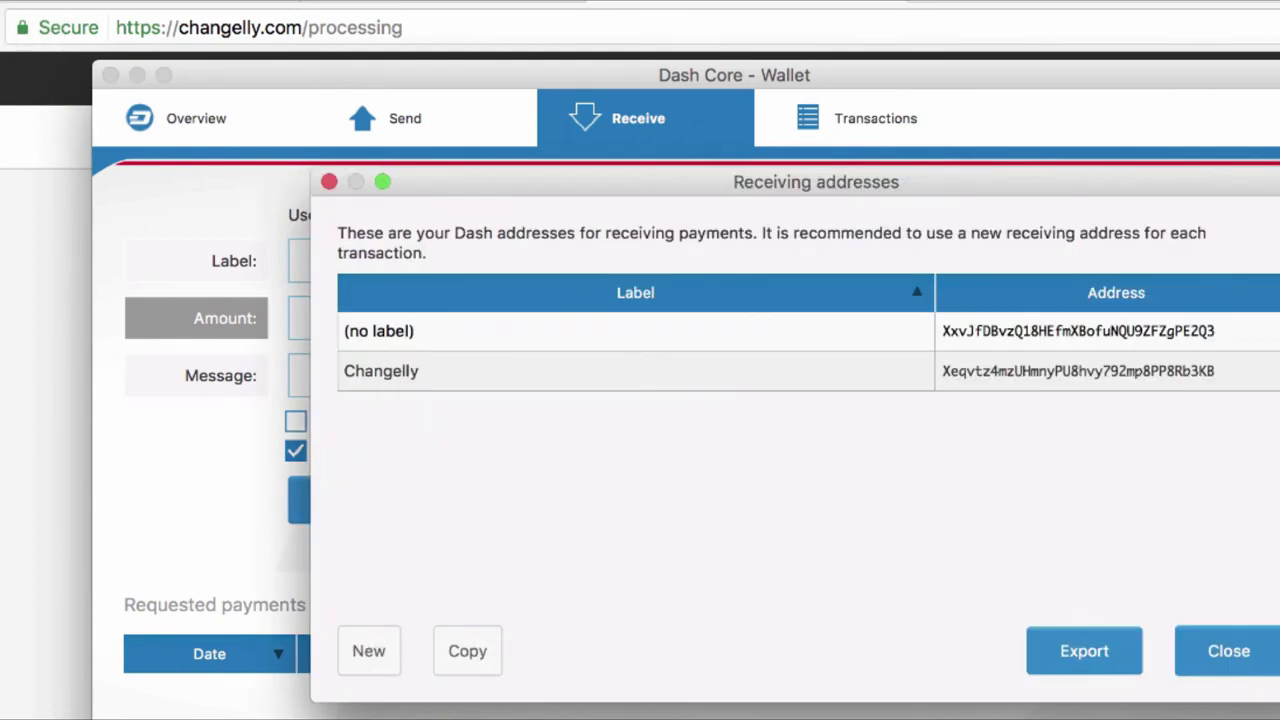
right_click(1020, 375)
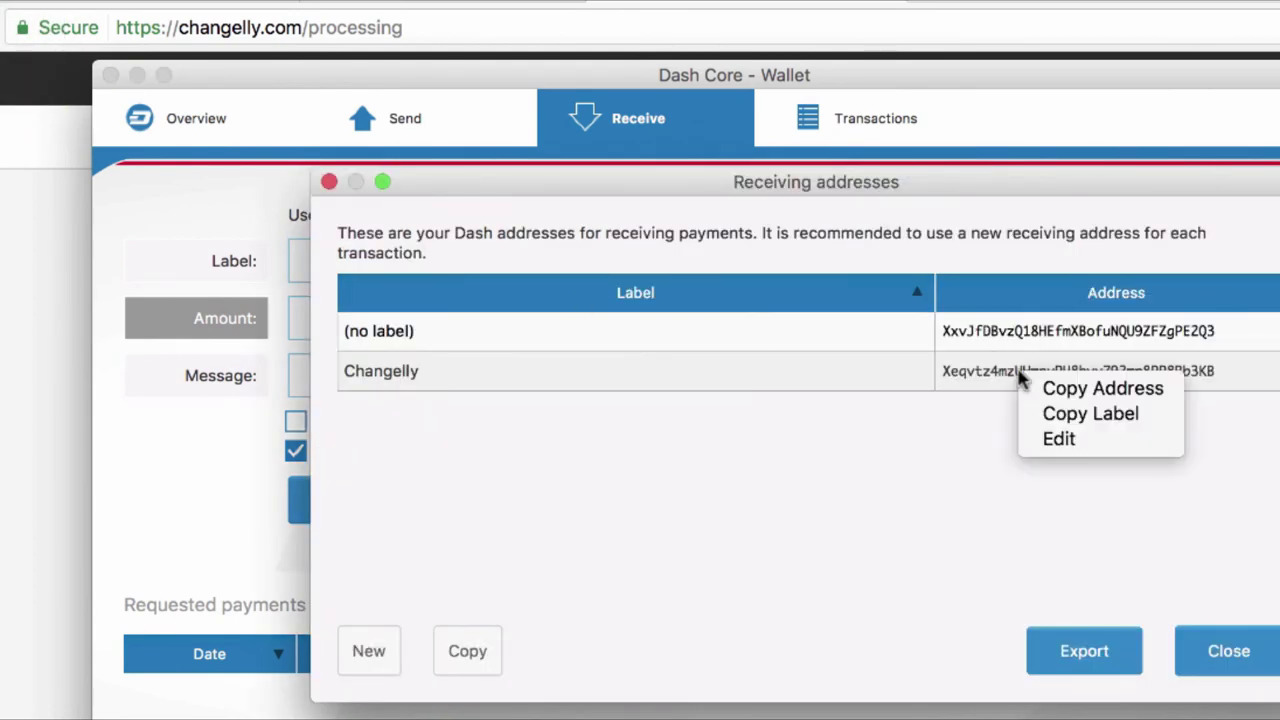
click(1030, 389)
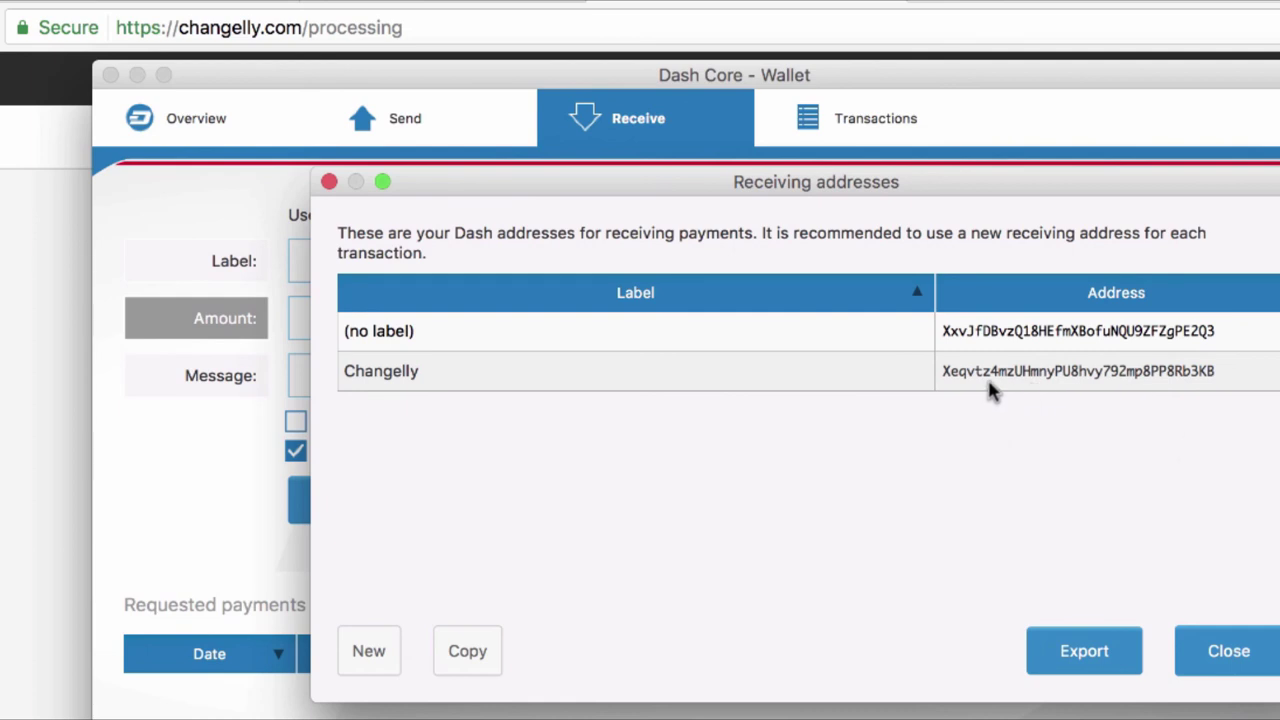
Paste the Changelly receiving address as the DASH recipient, verify it against the wallet, and continue
click(37, 222)
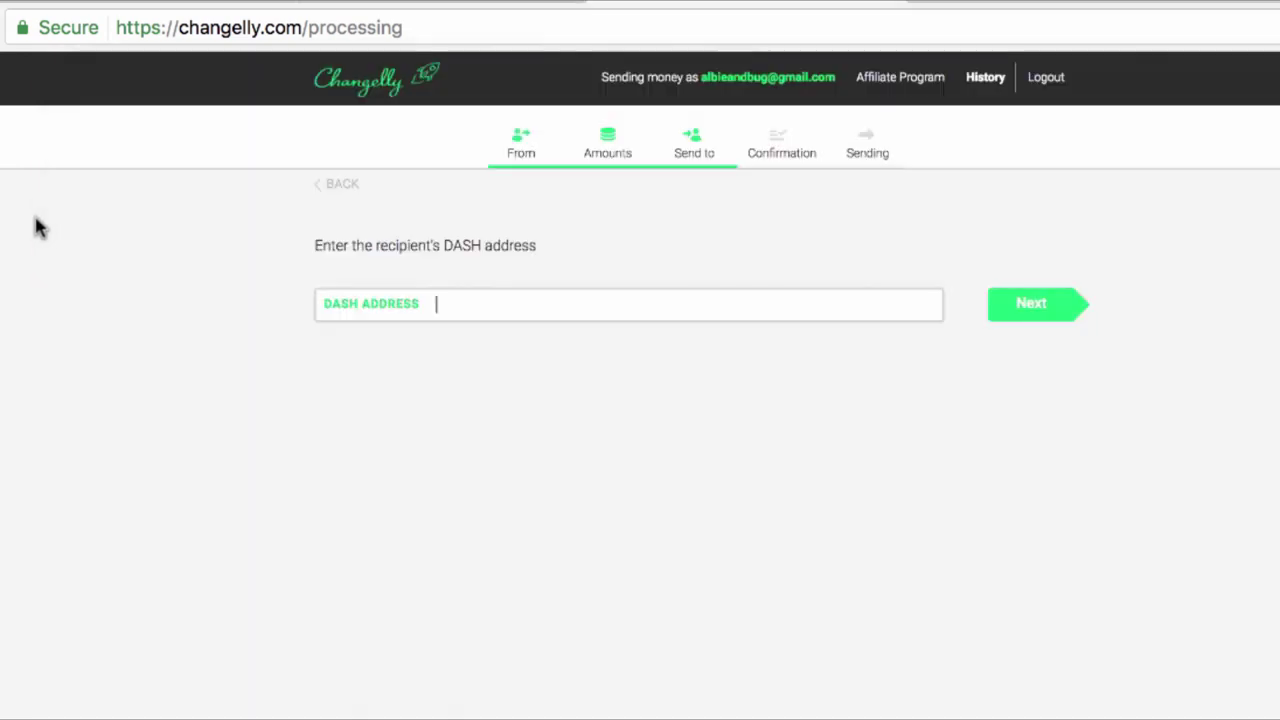
click(388, 295)
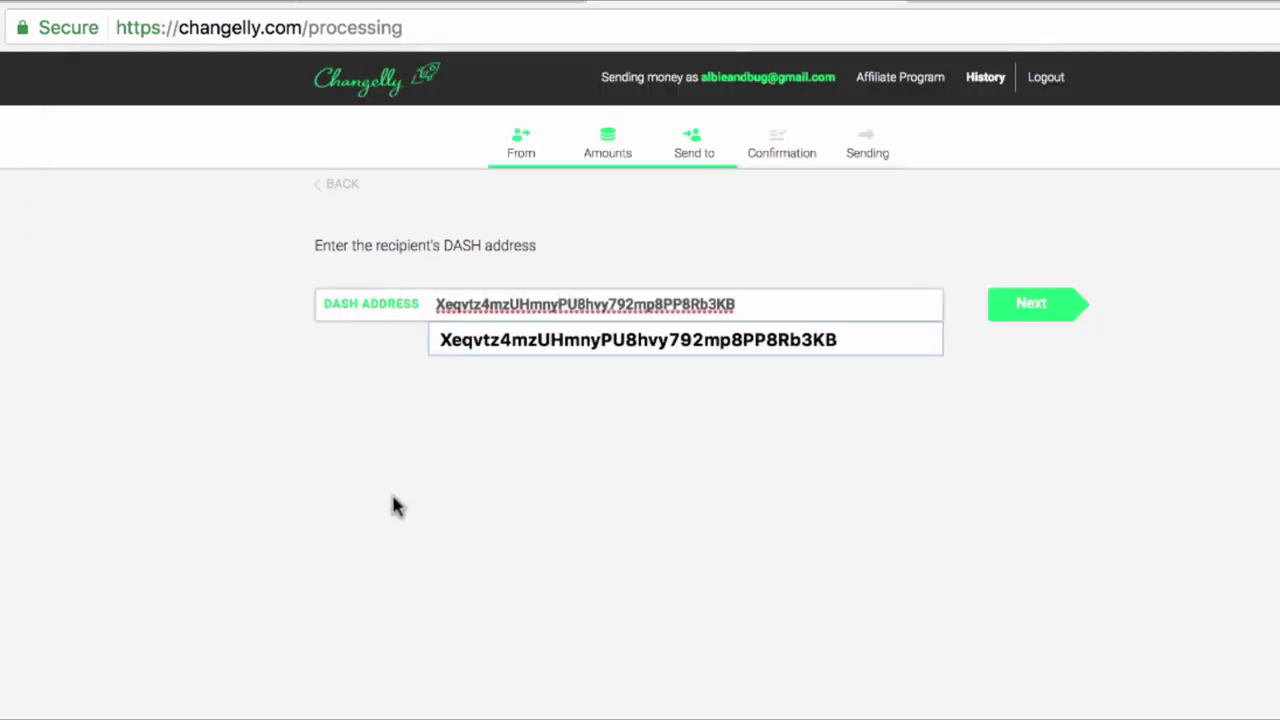
click(390, 510)
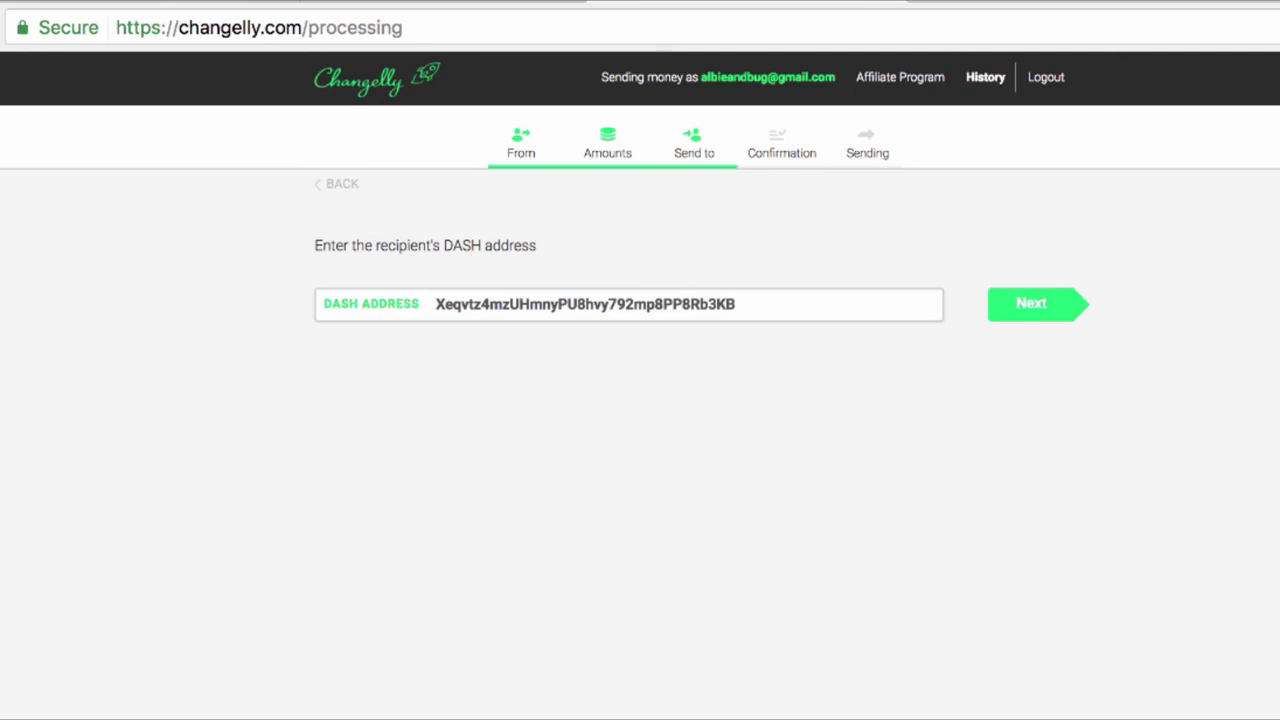
key(super+Tab)
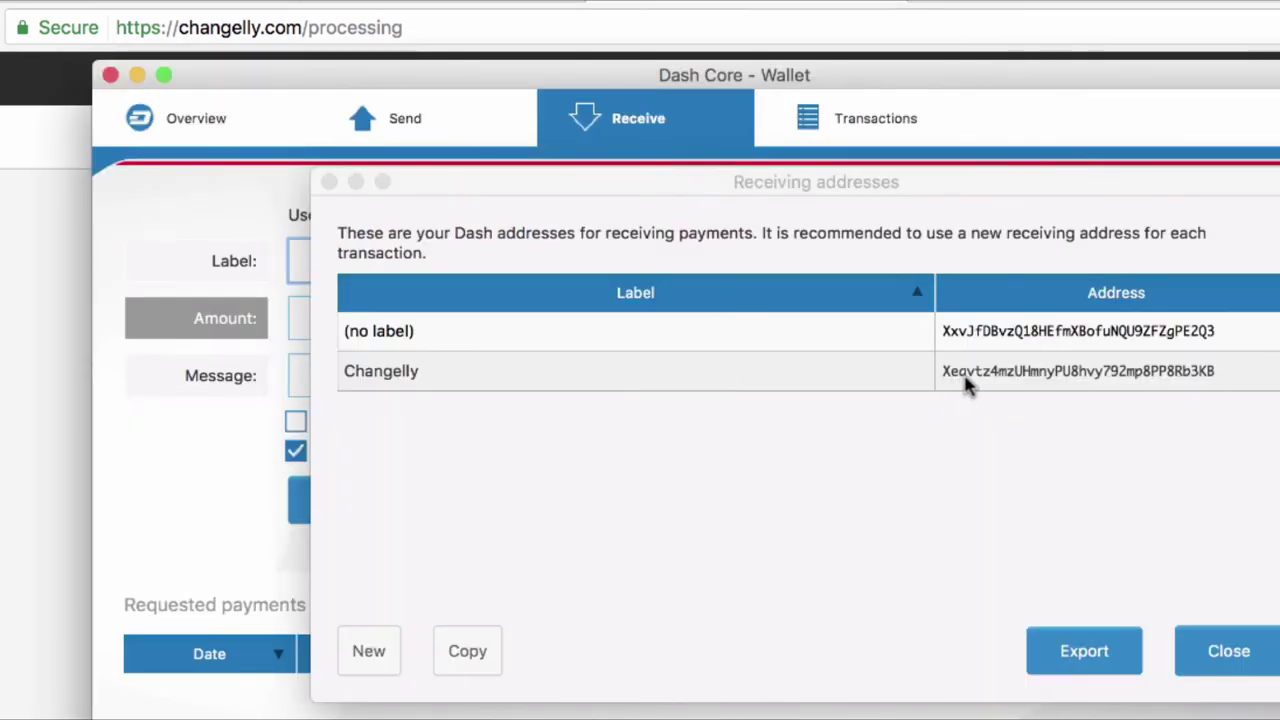
click(46, 210)
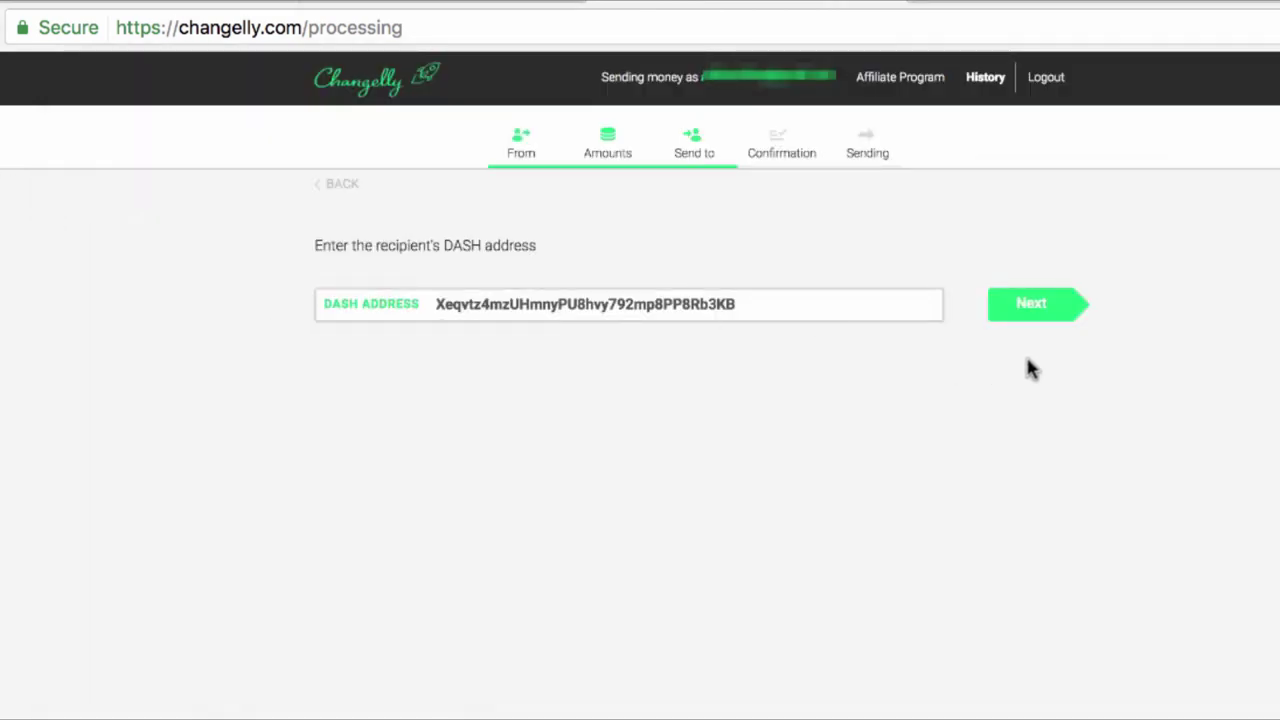
click(1062, 316)
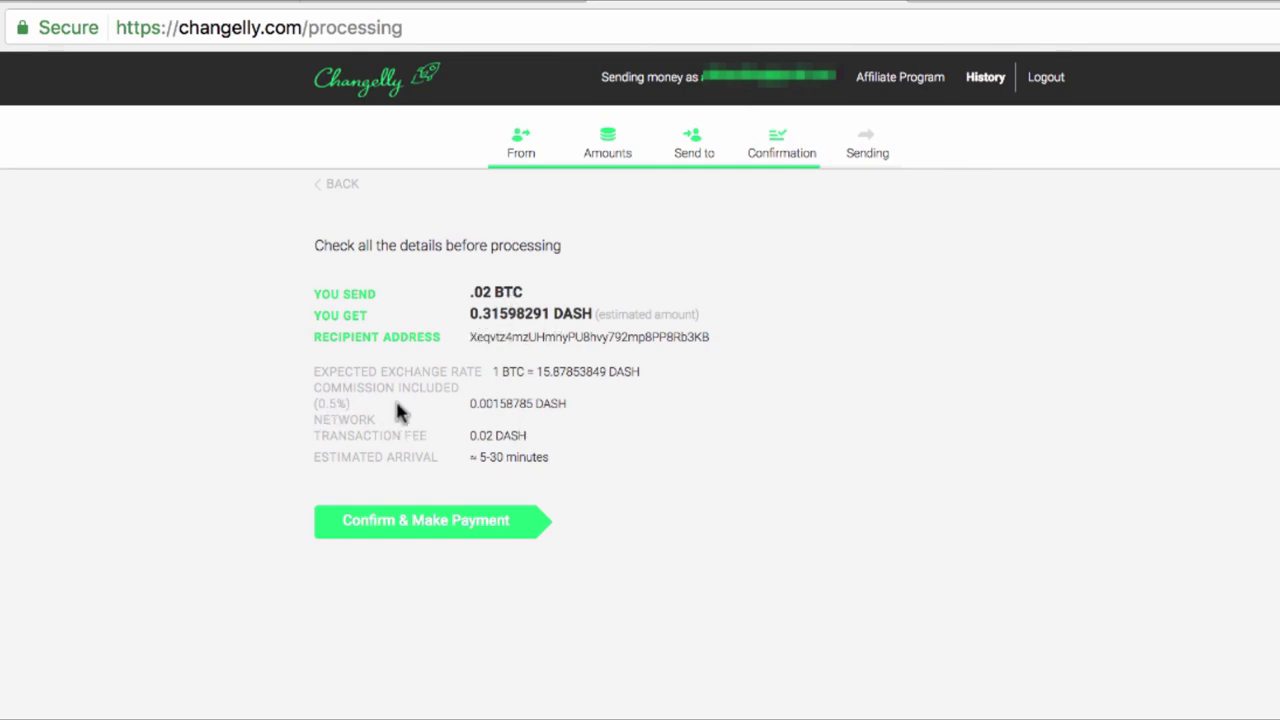
Review the commission and confirm payment for 0.02 BTC to 0.31256395 DASH
drag(463, 412, 533, 401)
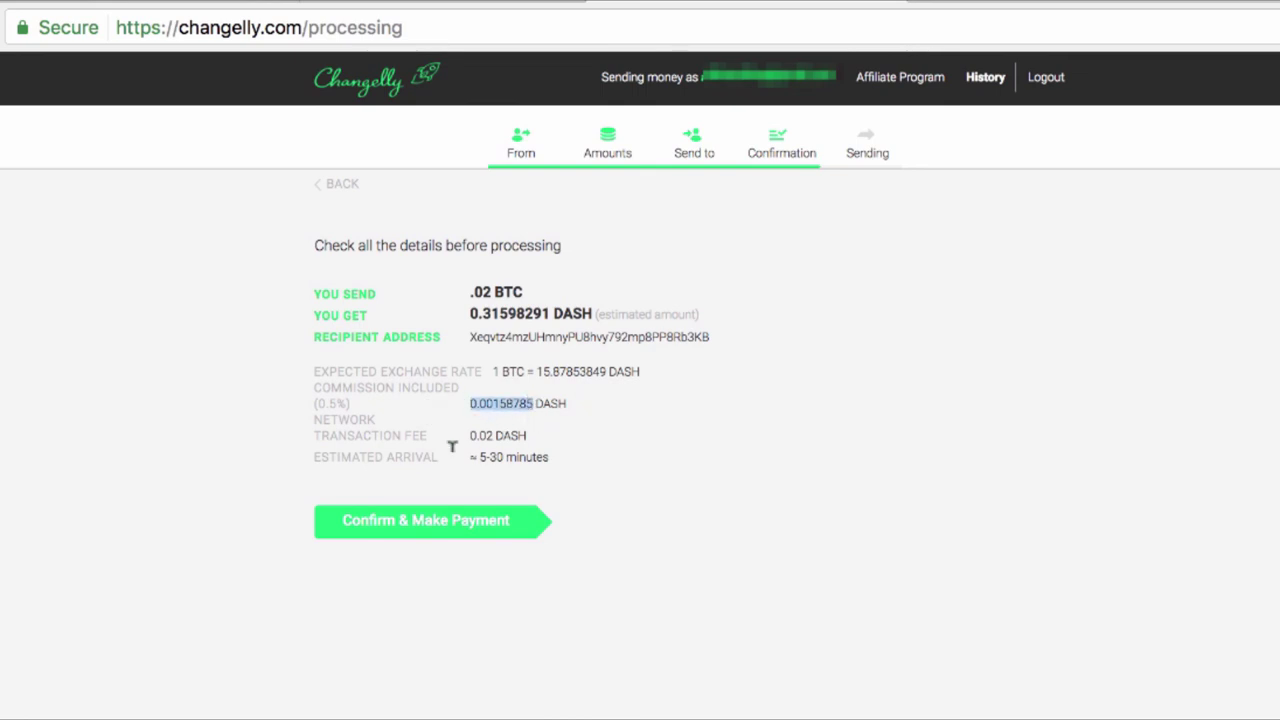
click(472, 528)
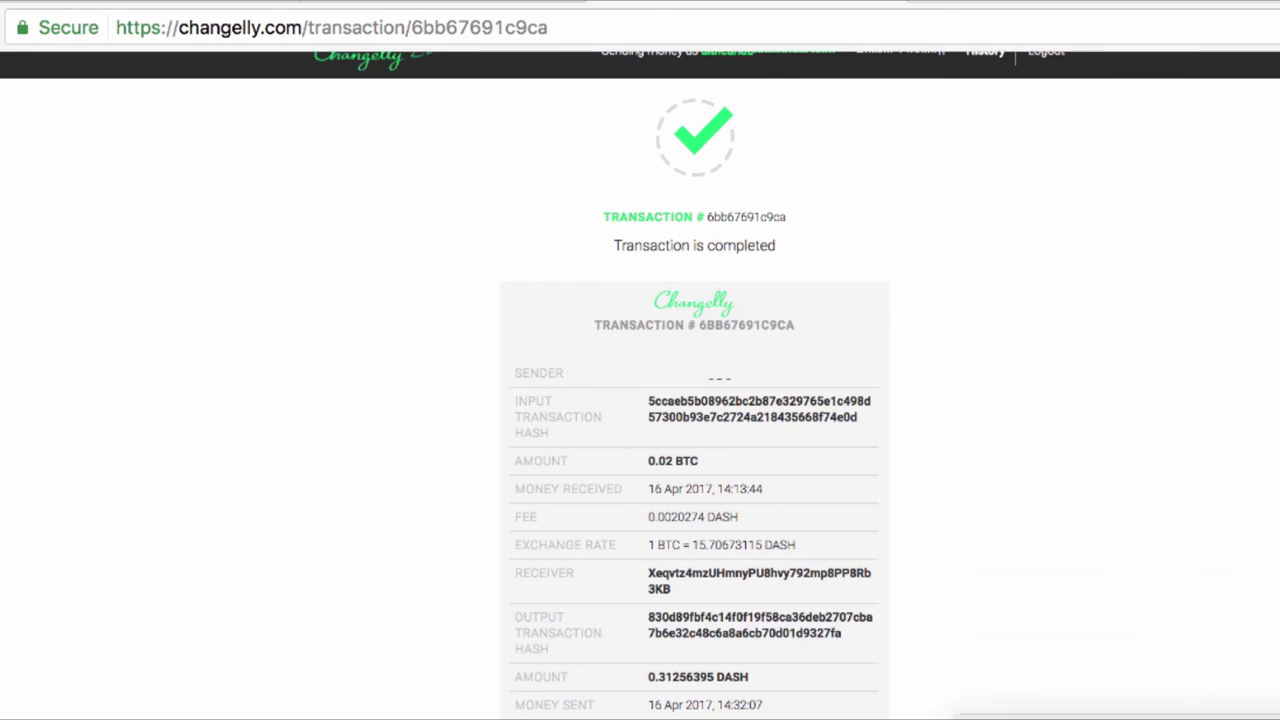
key(super+Tab)
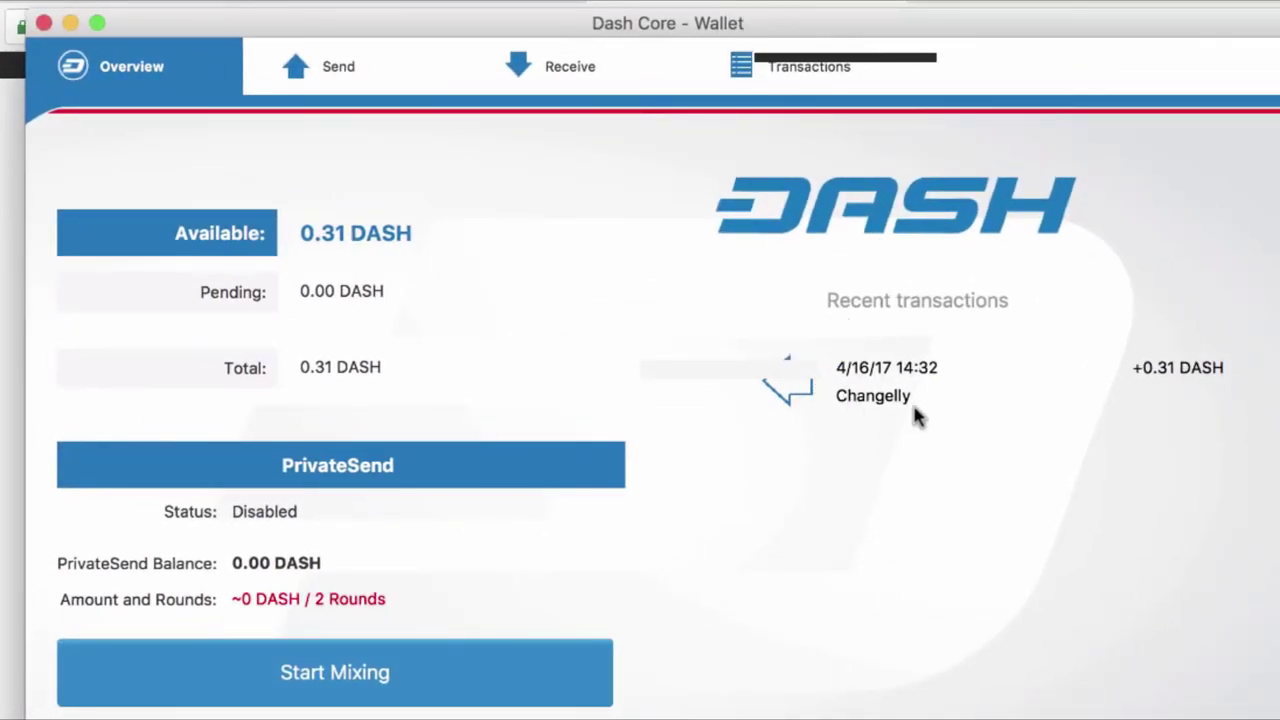
Check the Dash wallet's balance for the 0.31 DASH received from Changelly
mouse_move(914, 418)
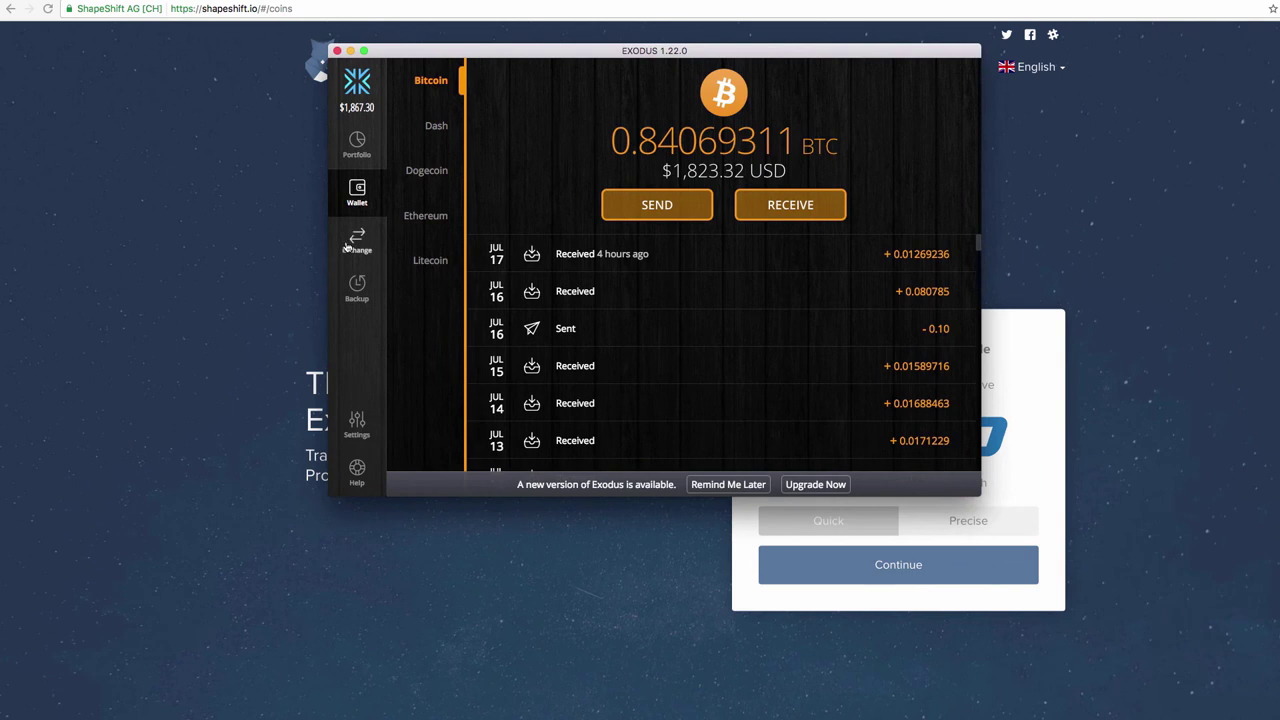
Browse Exodus's source and receive coin lists, then move Exodus aside to reveal ShapeShift
click(357, 242)
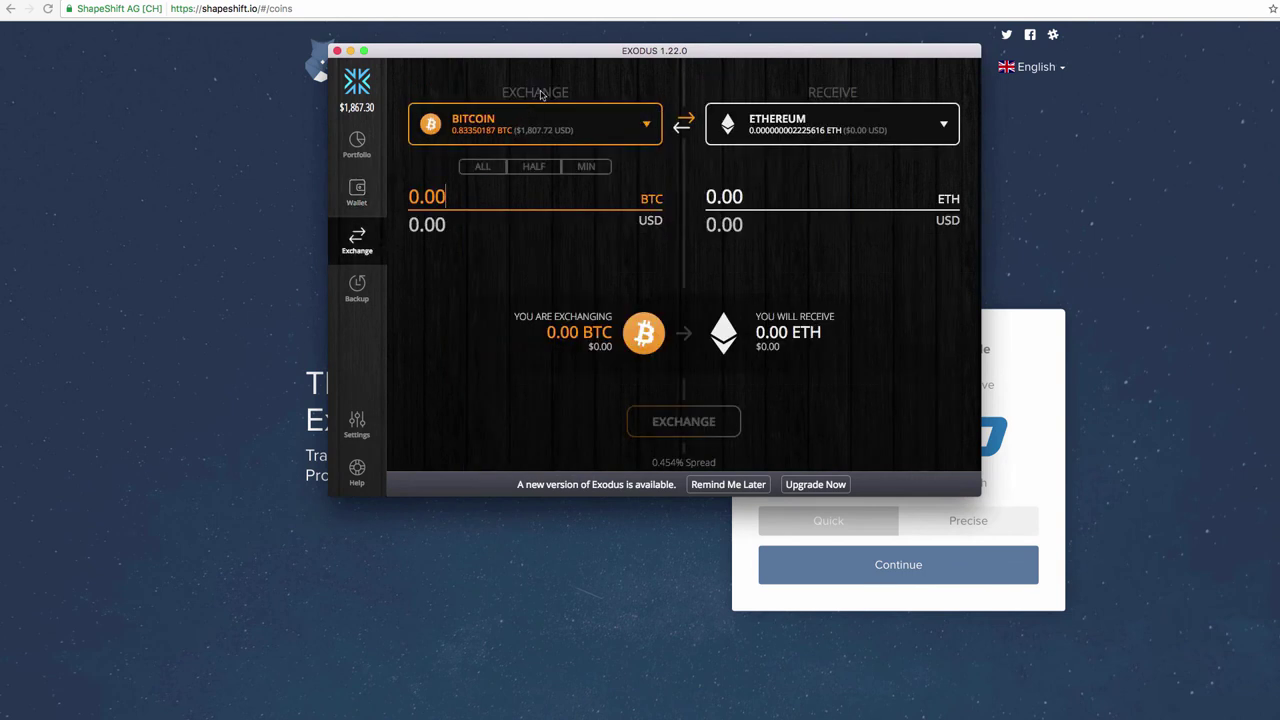
click(641, 130)
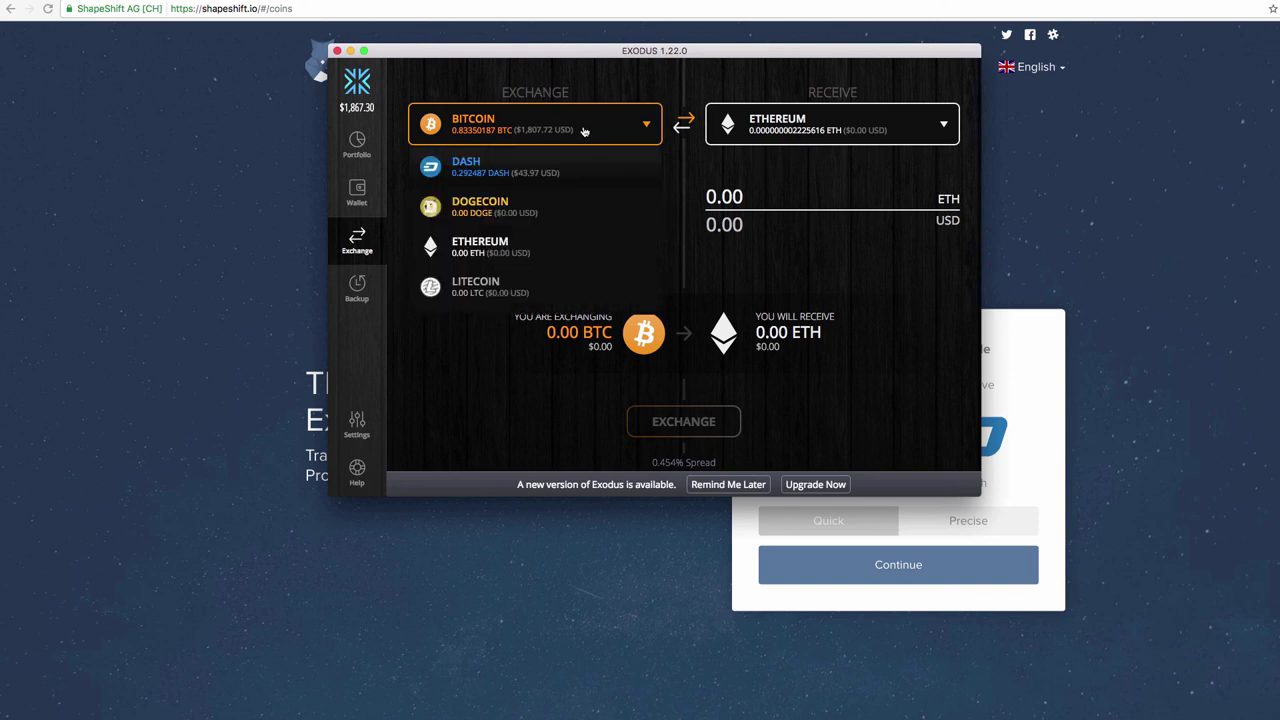
click(847, 106)
click(855, 143)
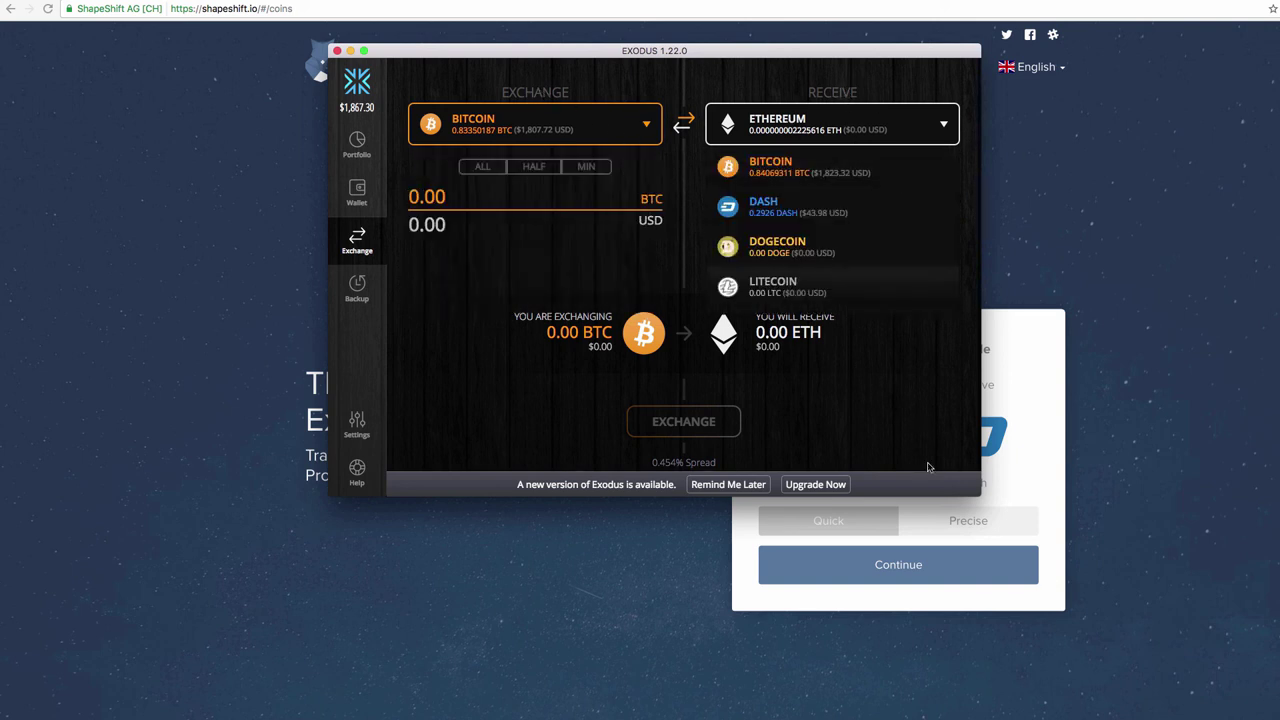
click(910, 410)
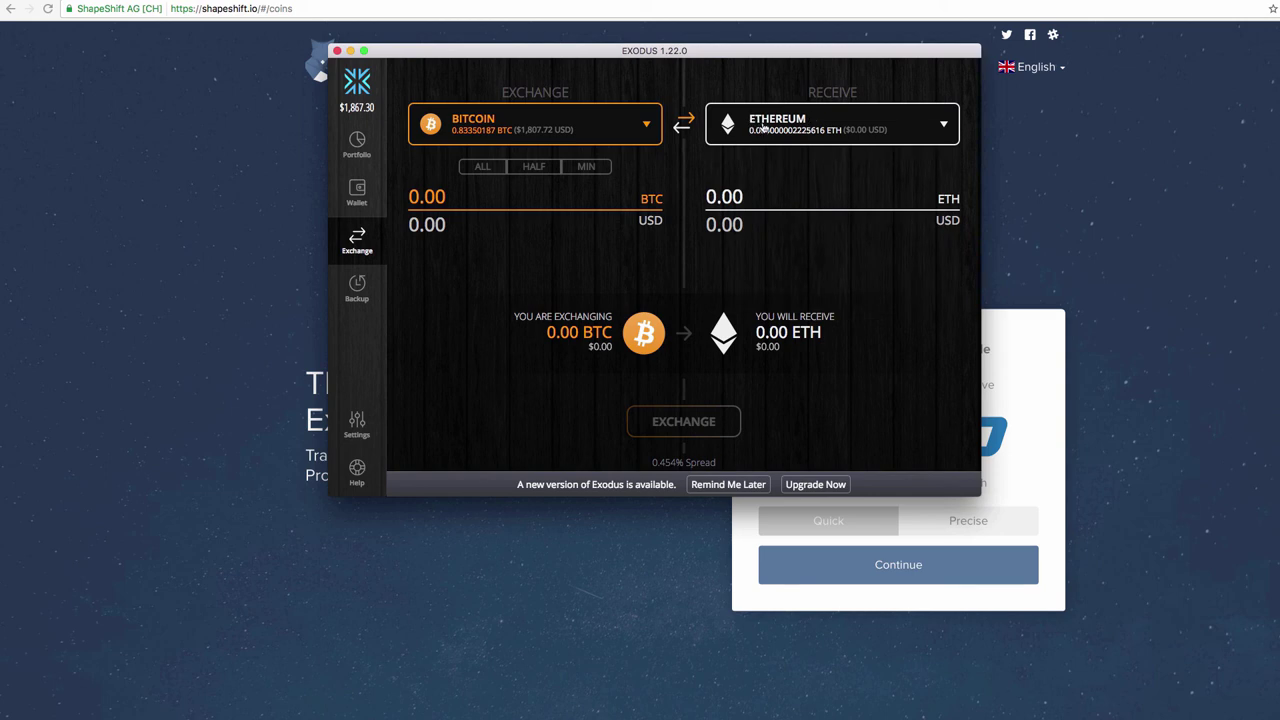
drag(386, 55, 1279, 240)
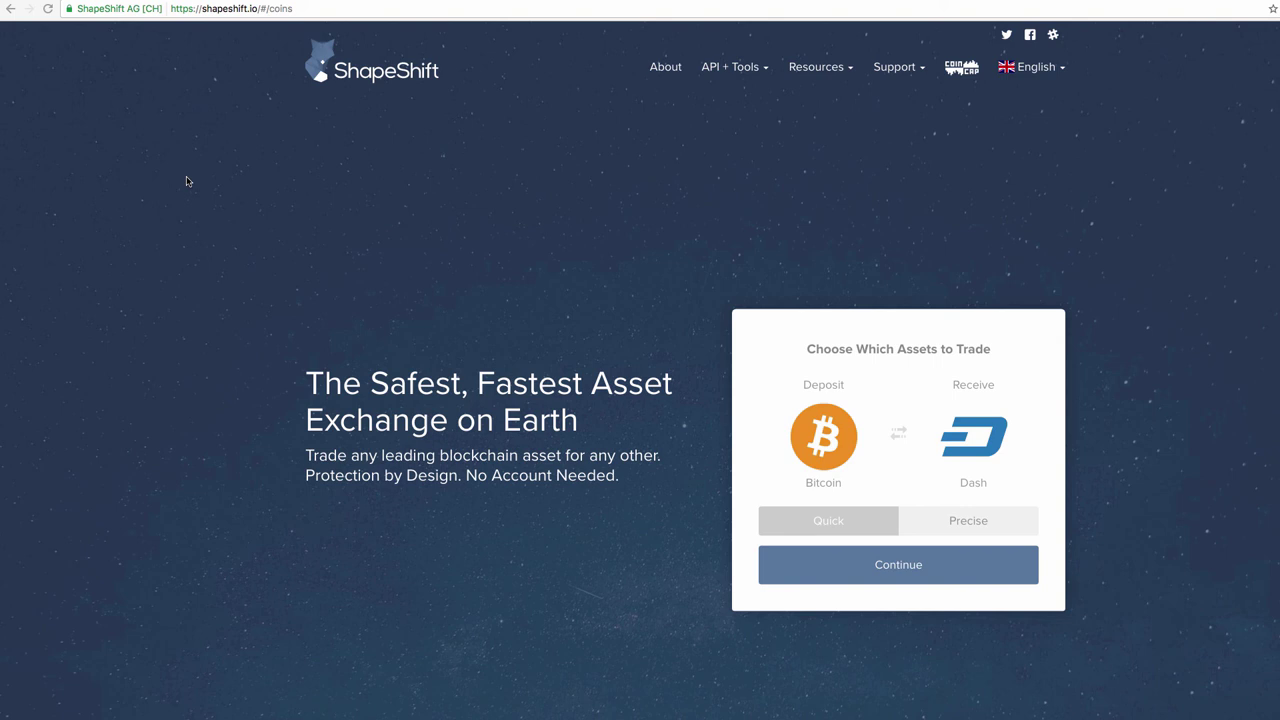
scroll(152, 221, down, 3)
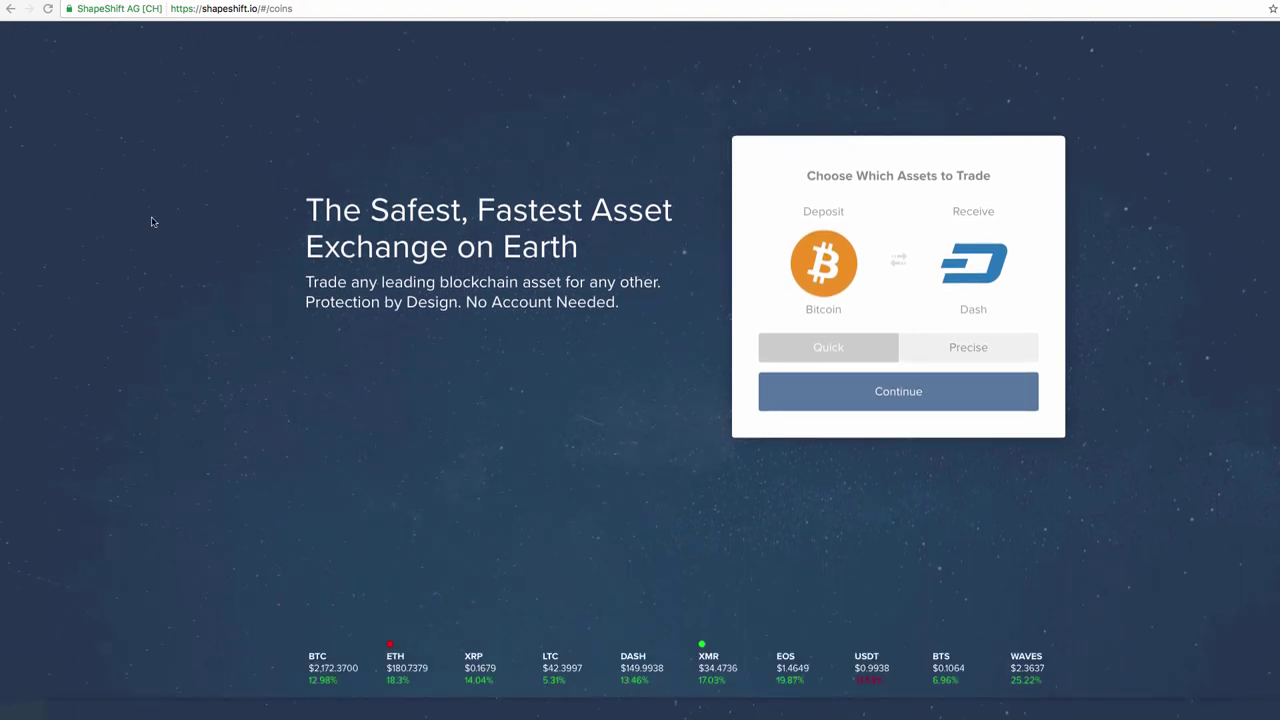
scroll(152, 221, down, 3)
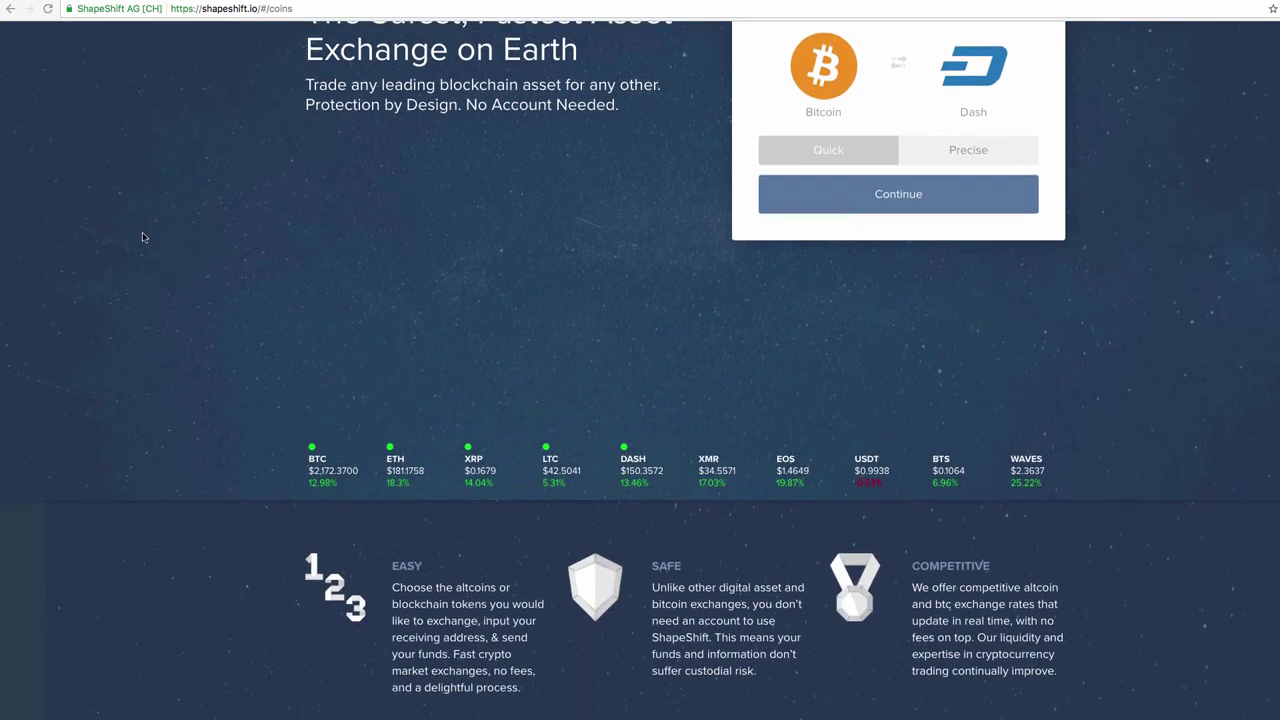
scroll(142, 227, down, 2)
scroll(157, 260, down, 1)
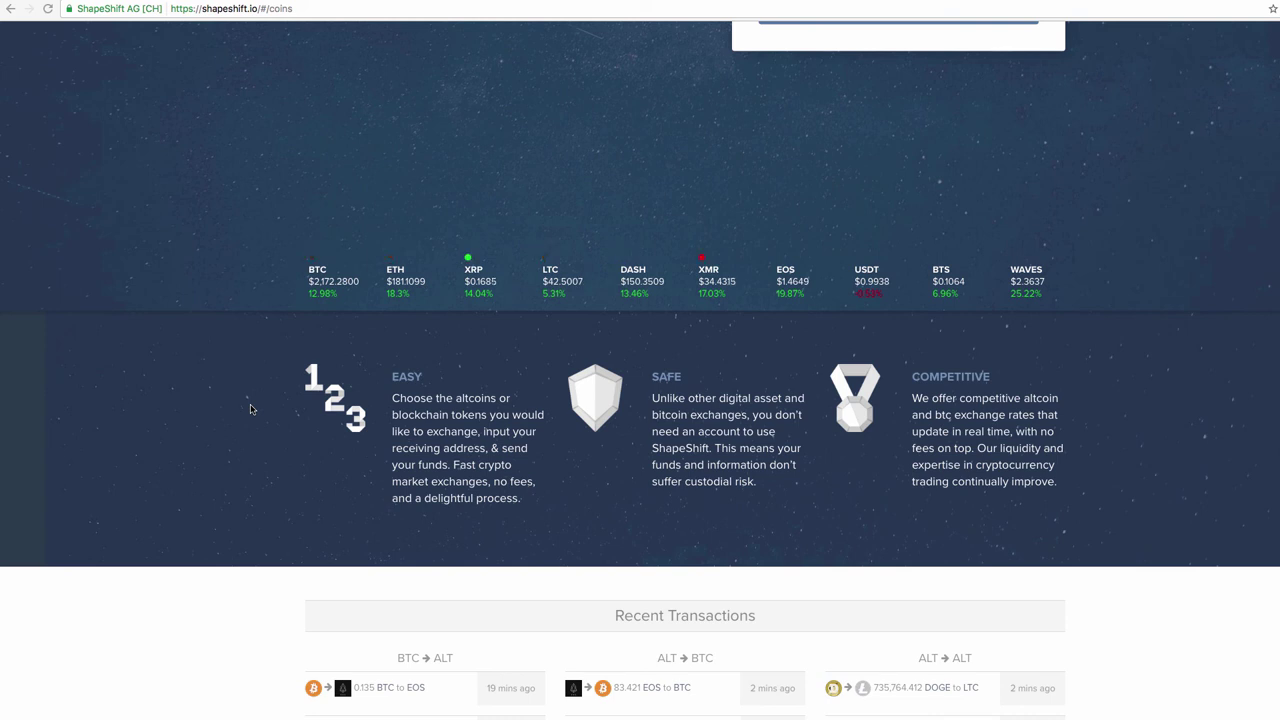
scroll(251, 408, down, 2)
scroll(251, 408, down, 1)
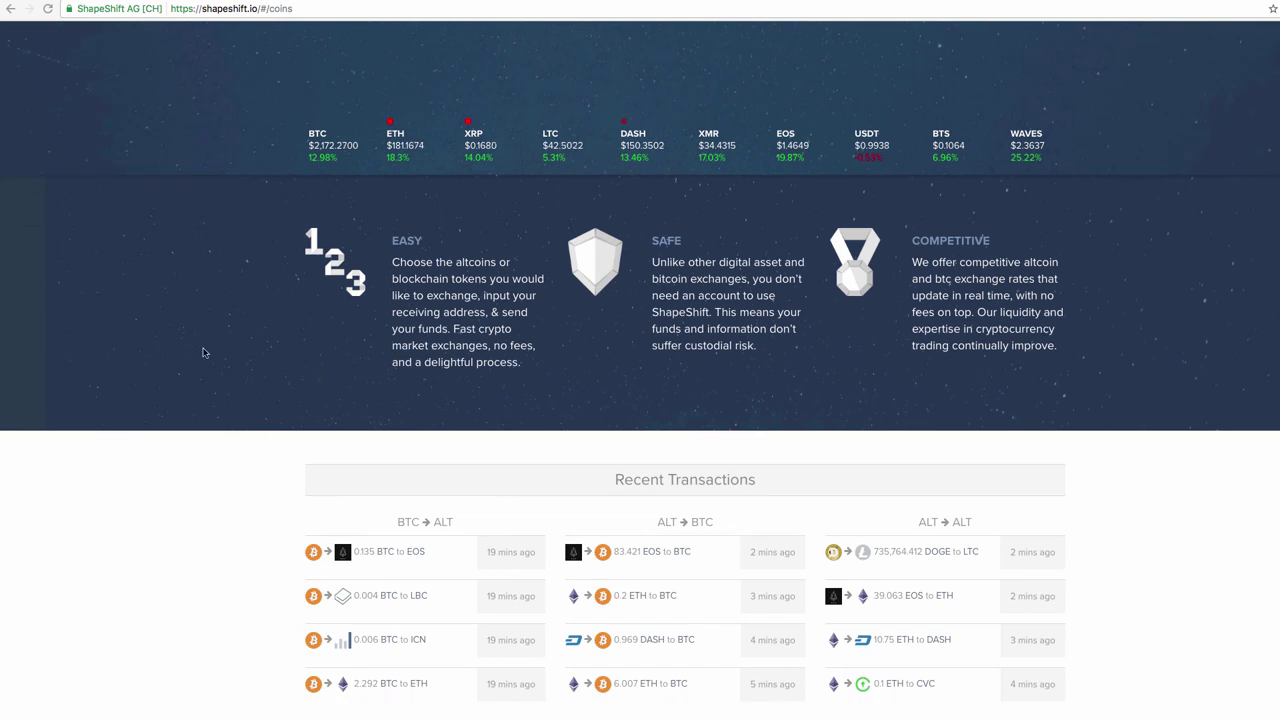
scroll(205, 354, down, 1)
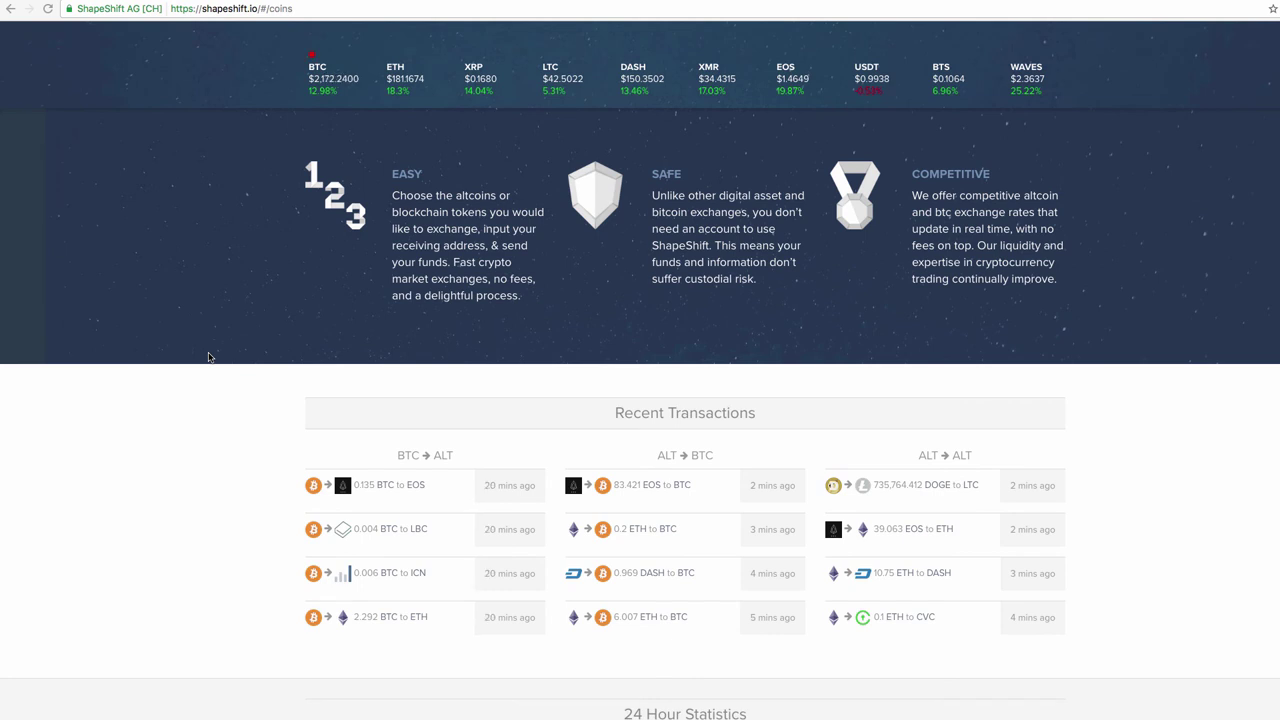
scroll(208, 357, down, 2)
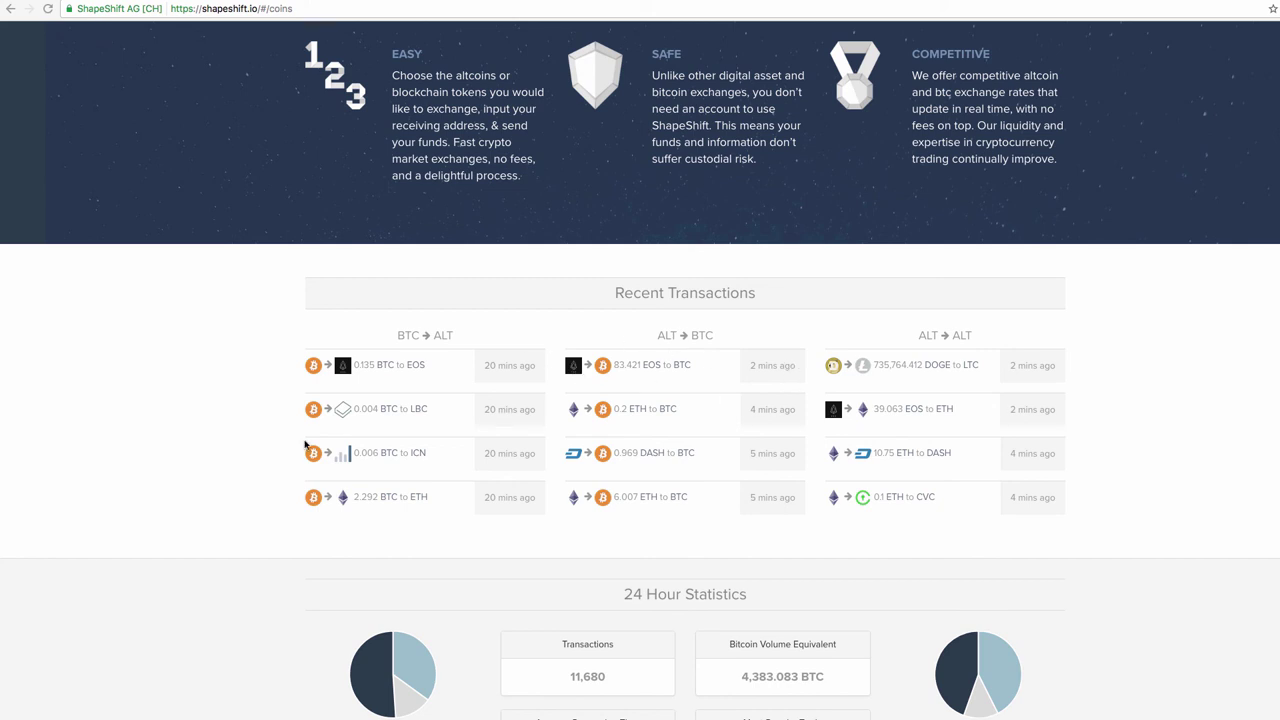
scroll(366, 416, down, 3)
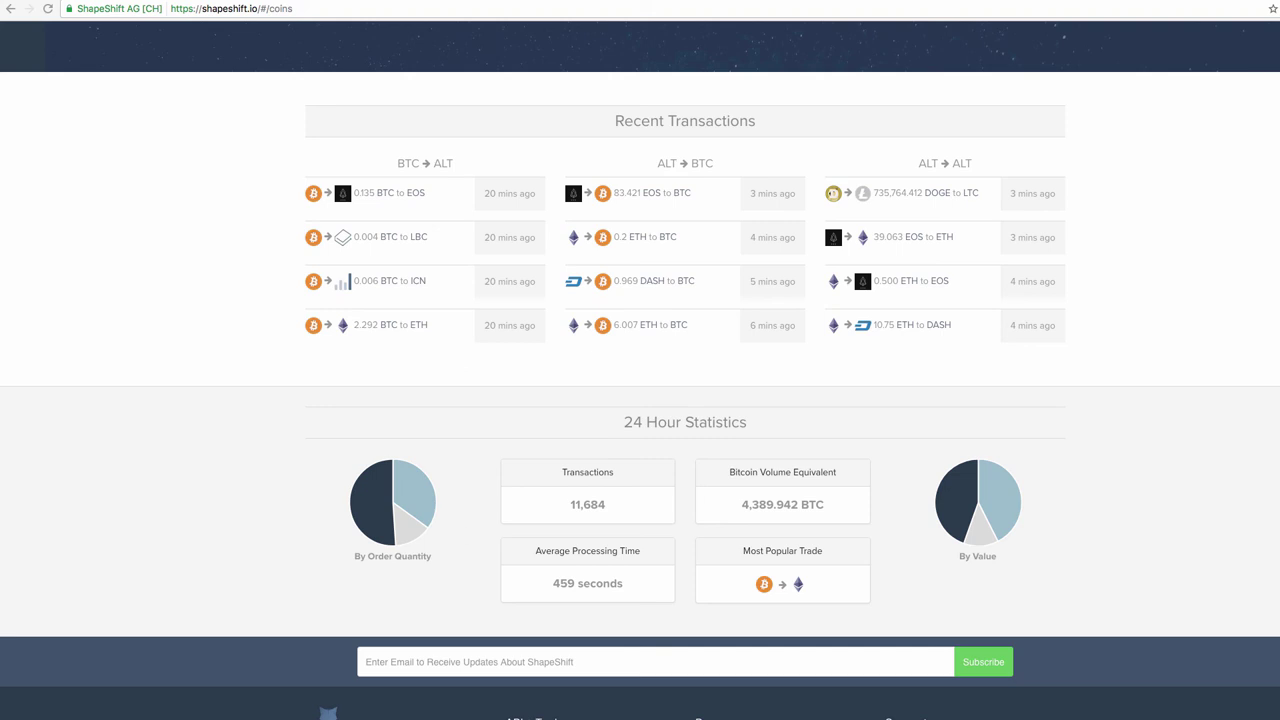
scroll(345, 305, up, 10)
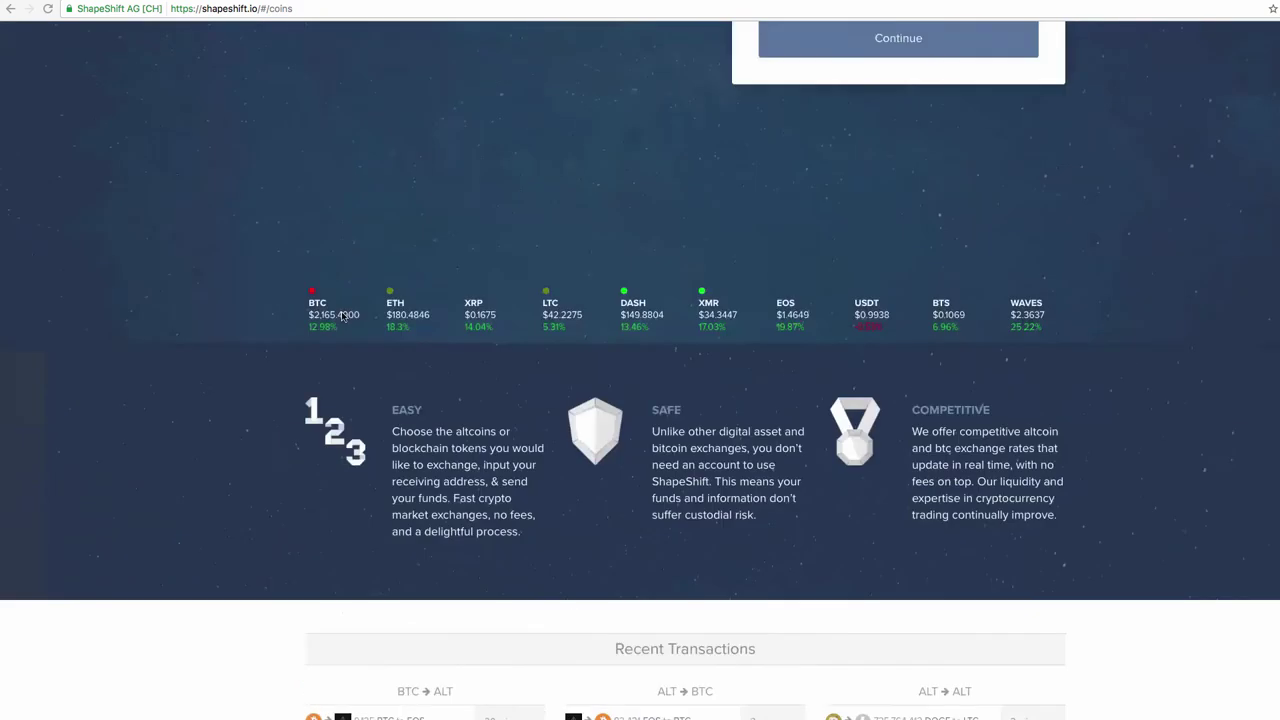
scroll(313, 302, up, 1)
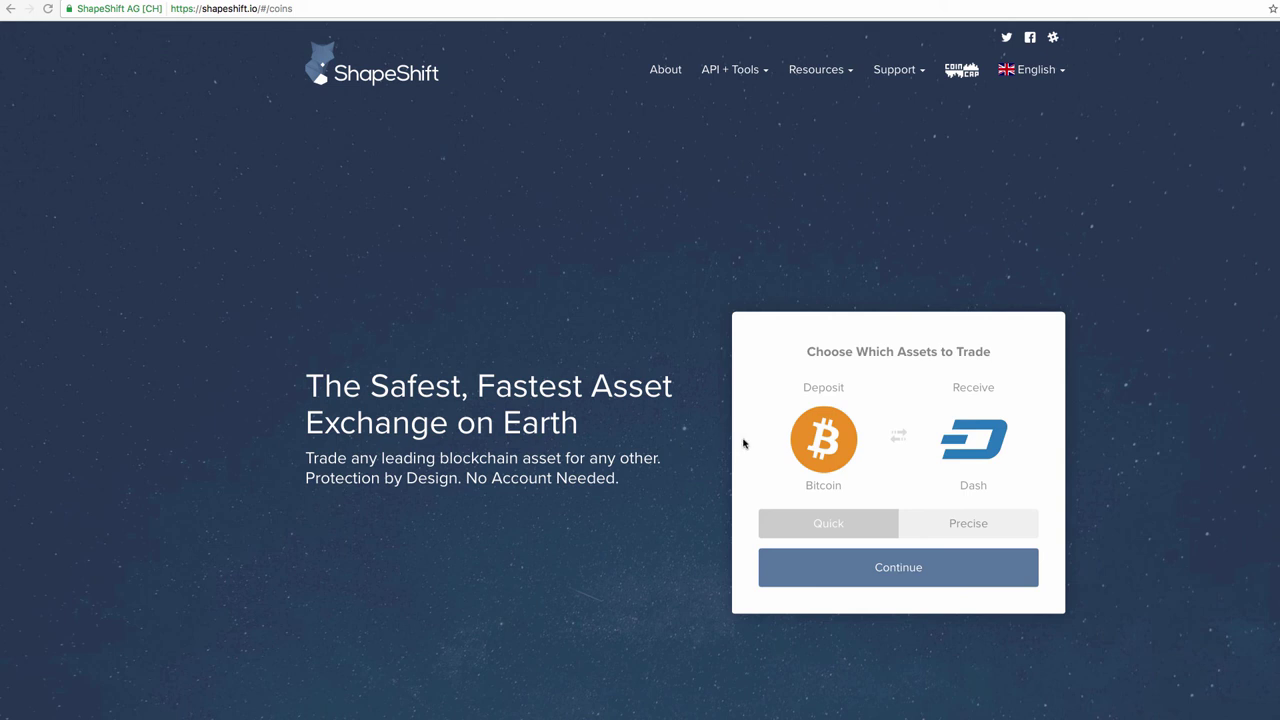
scroll(750, 440, down, 2)
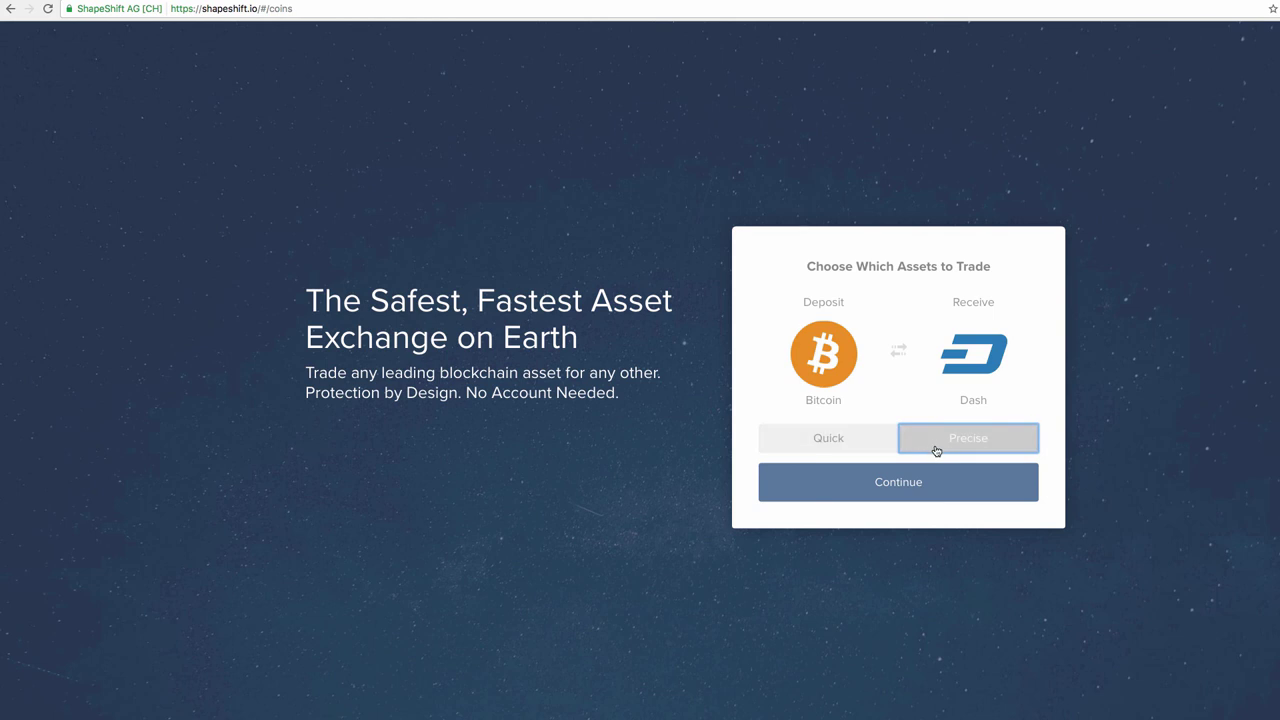
Keep Quick mode for the Bitcoin-to-Dash trade and continue to the address form
click(851, 441)
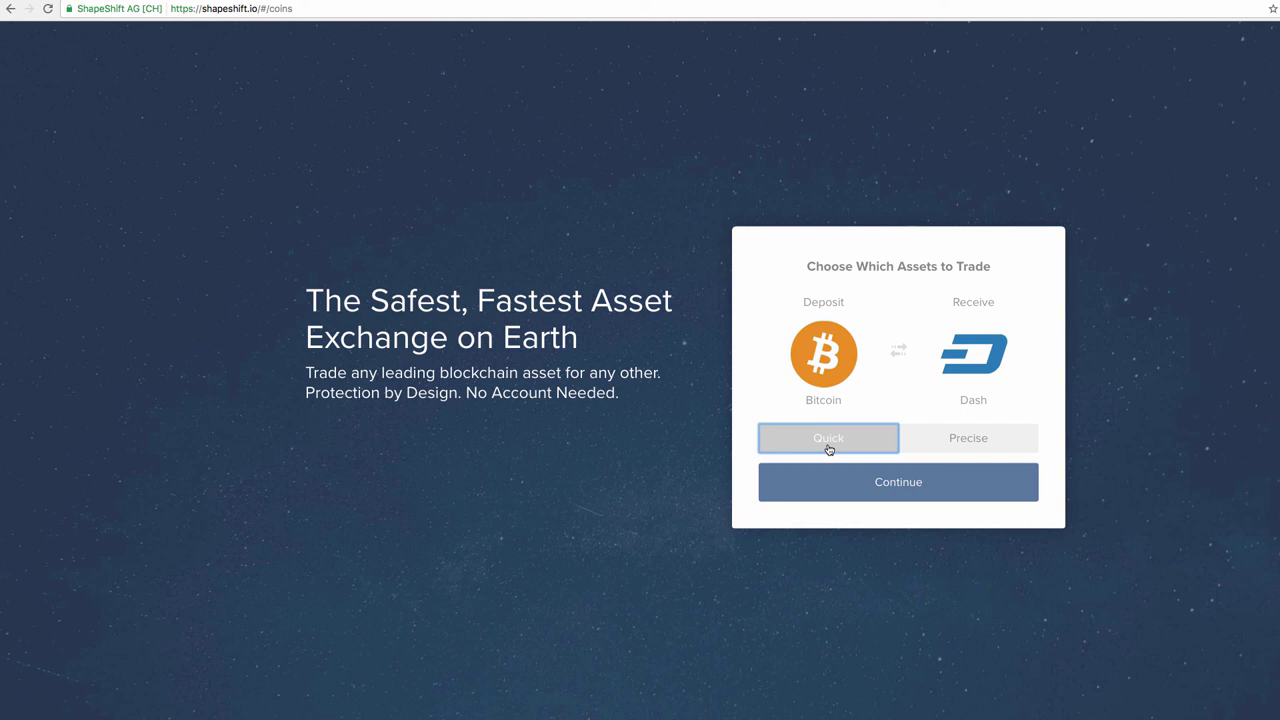
click(1002, 440)
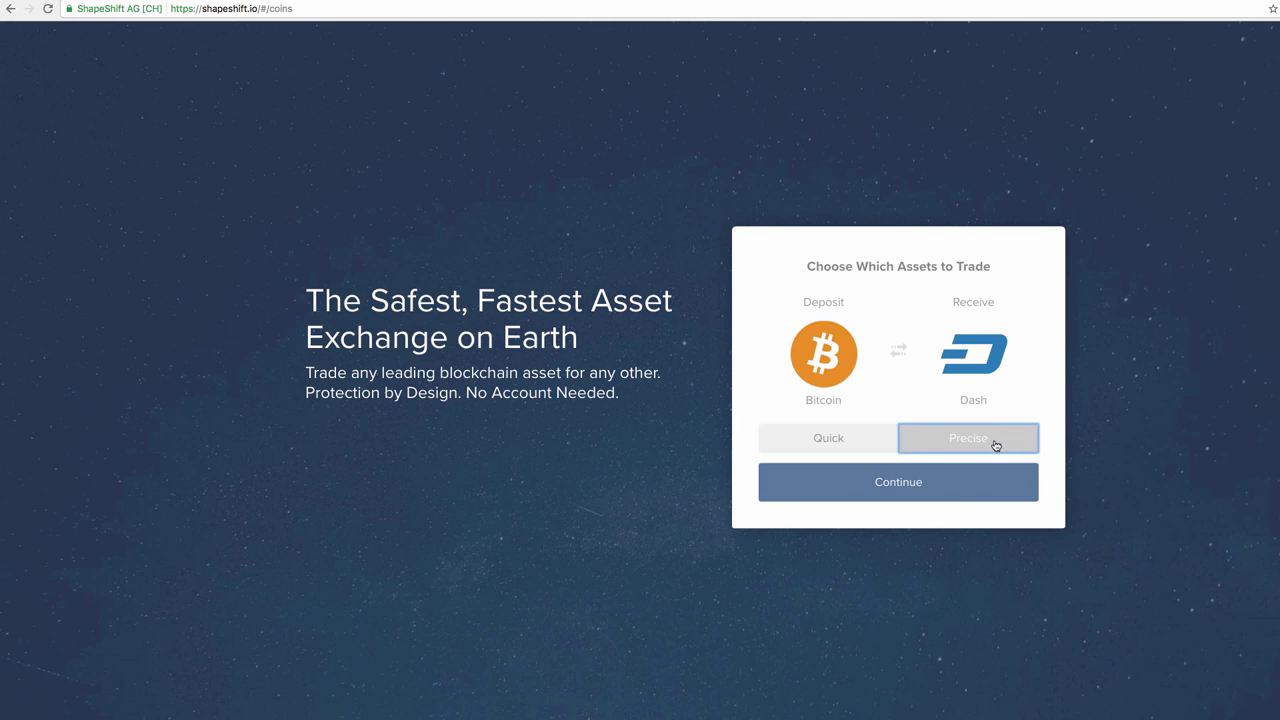
click(862, 437)
click(899, 466)
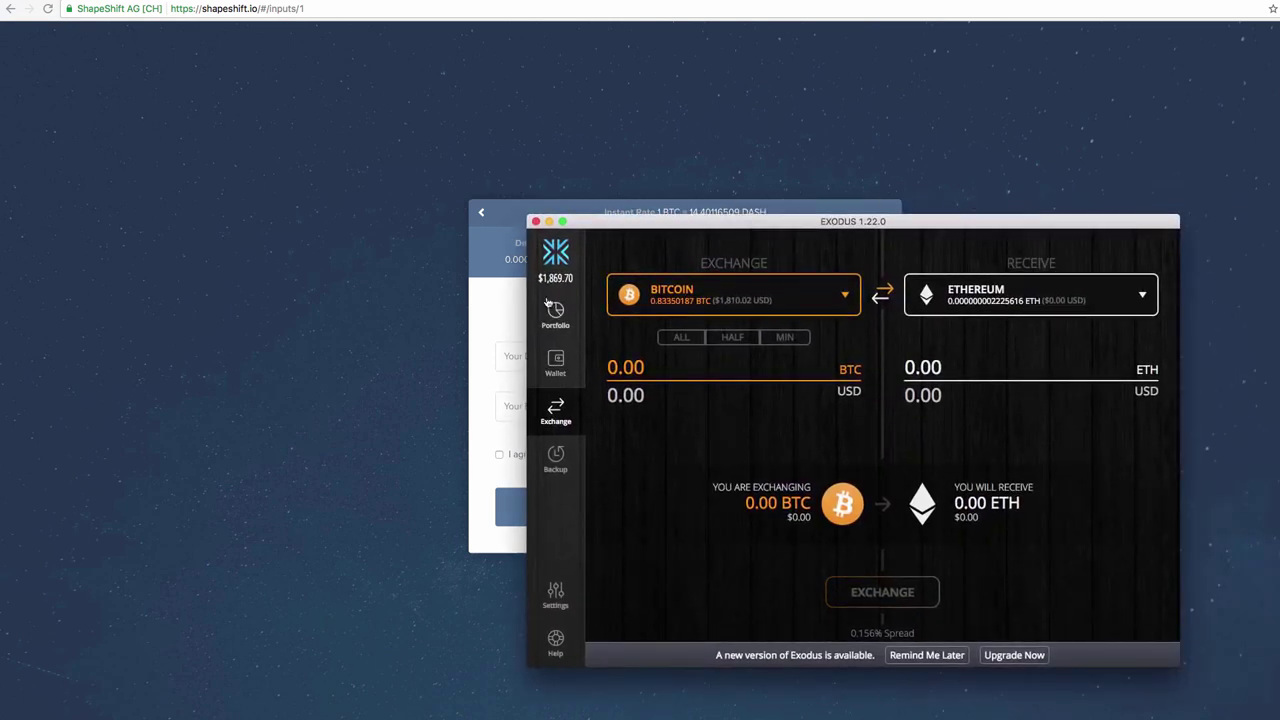
Paste the Exodus Dash receive address into ShapeShift's Dash destination field
click(553, 307)
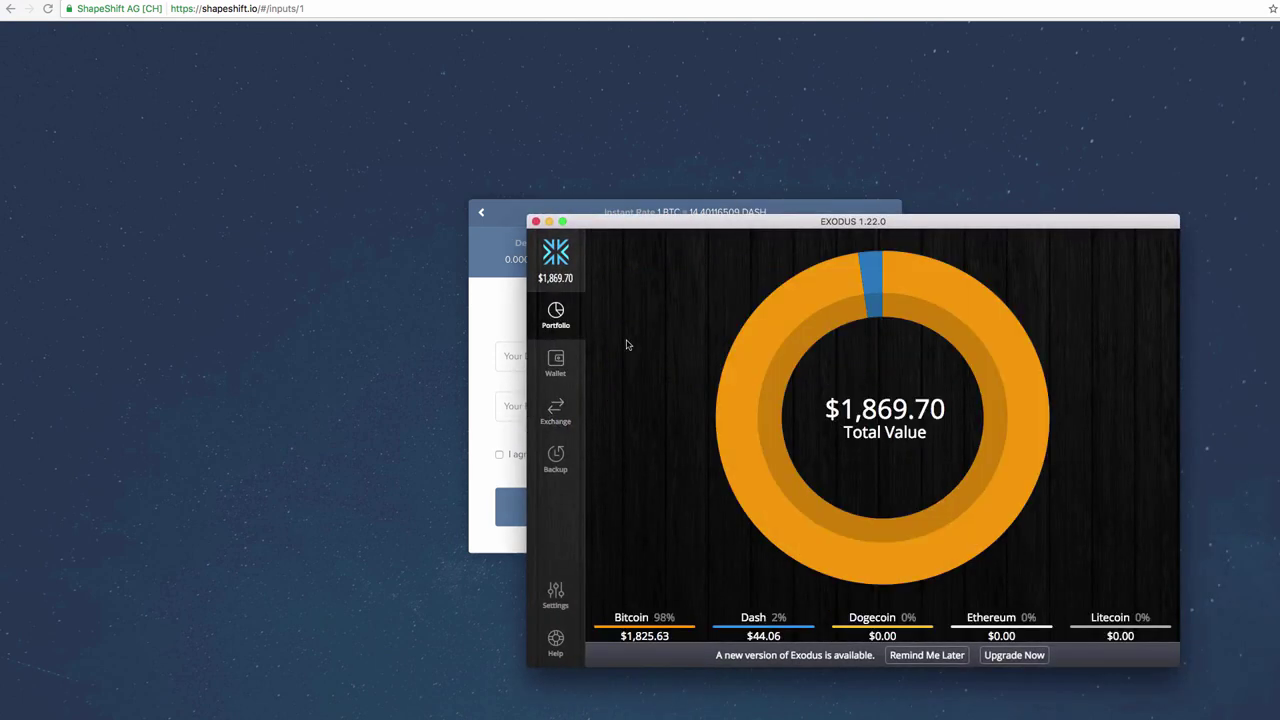
click(729, 405)
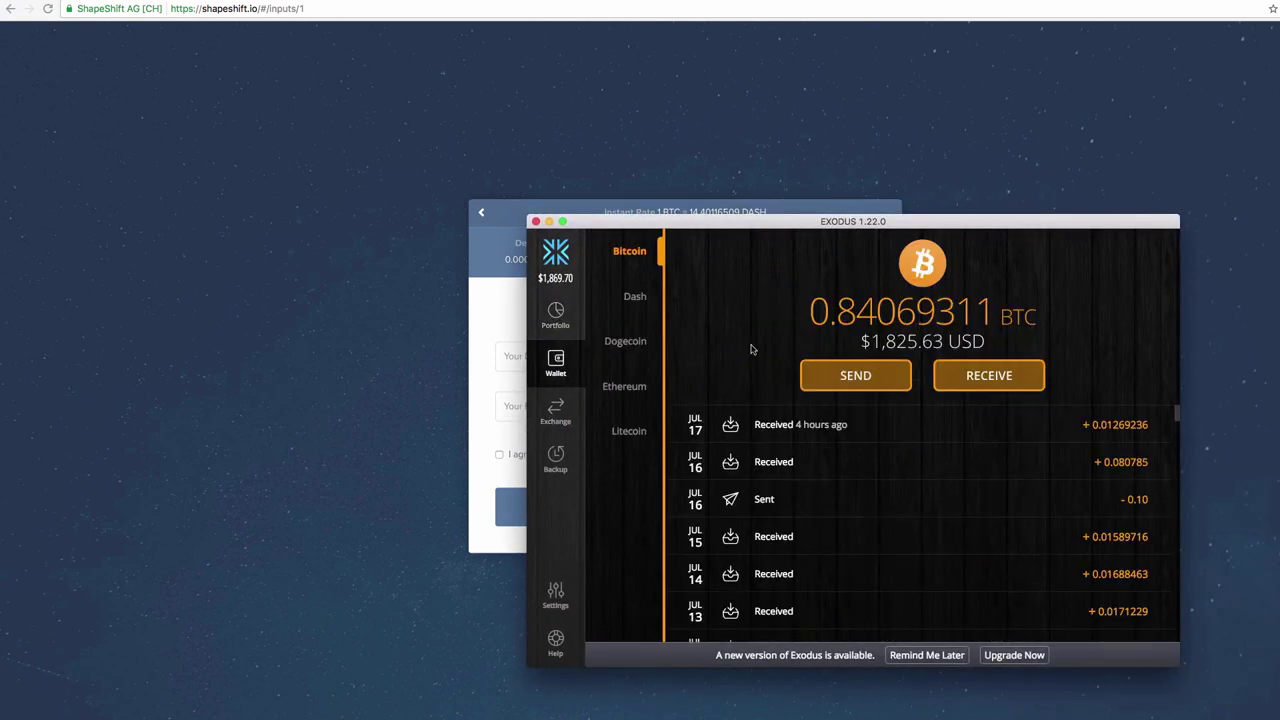
click(630, 296)
click(973, 375)
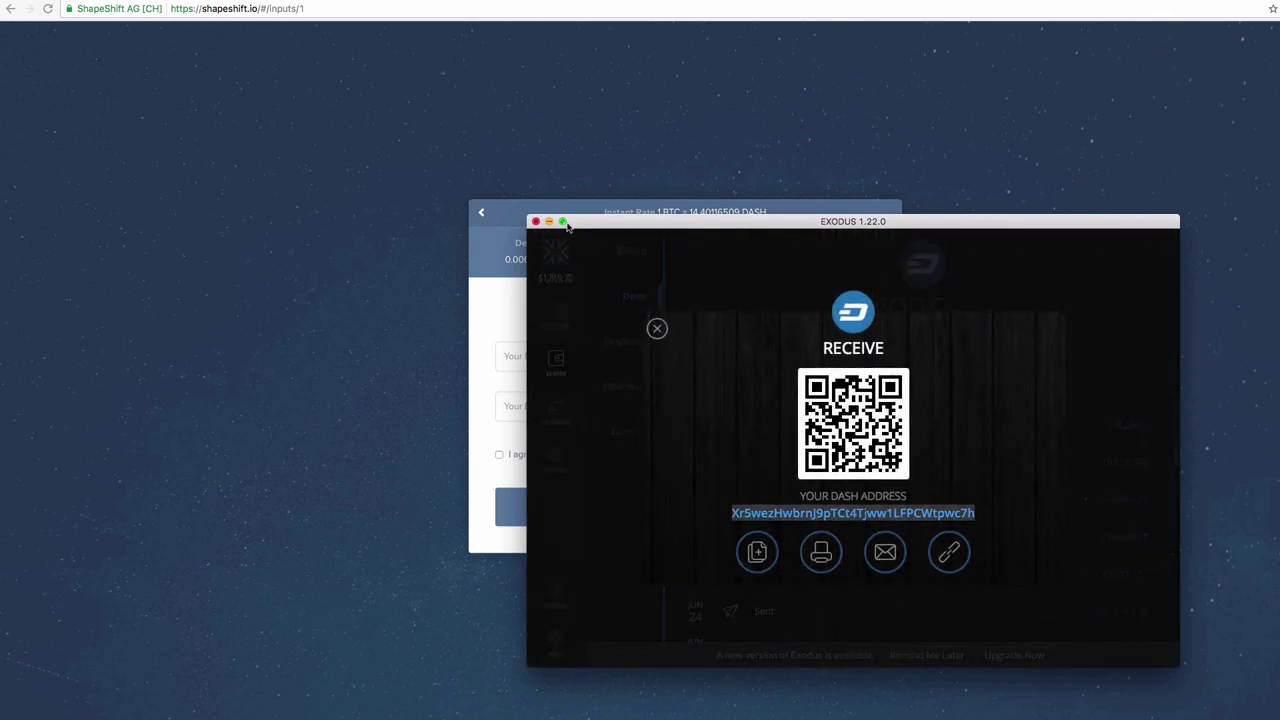
click(603, 208)
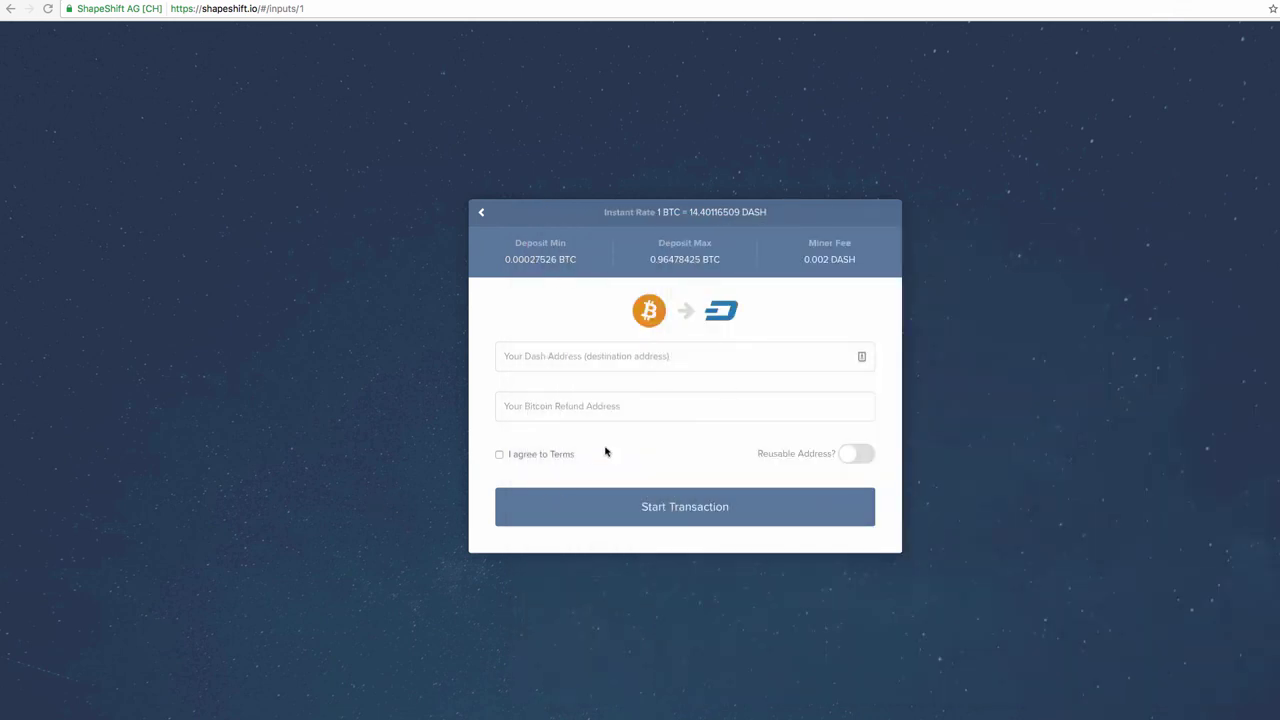
click(577, 421)
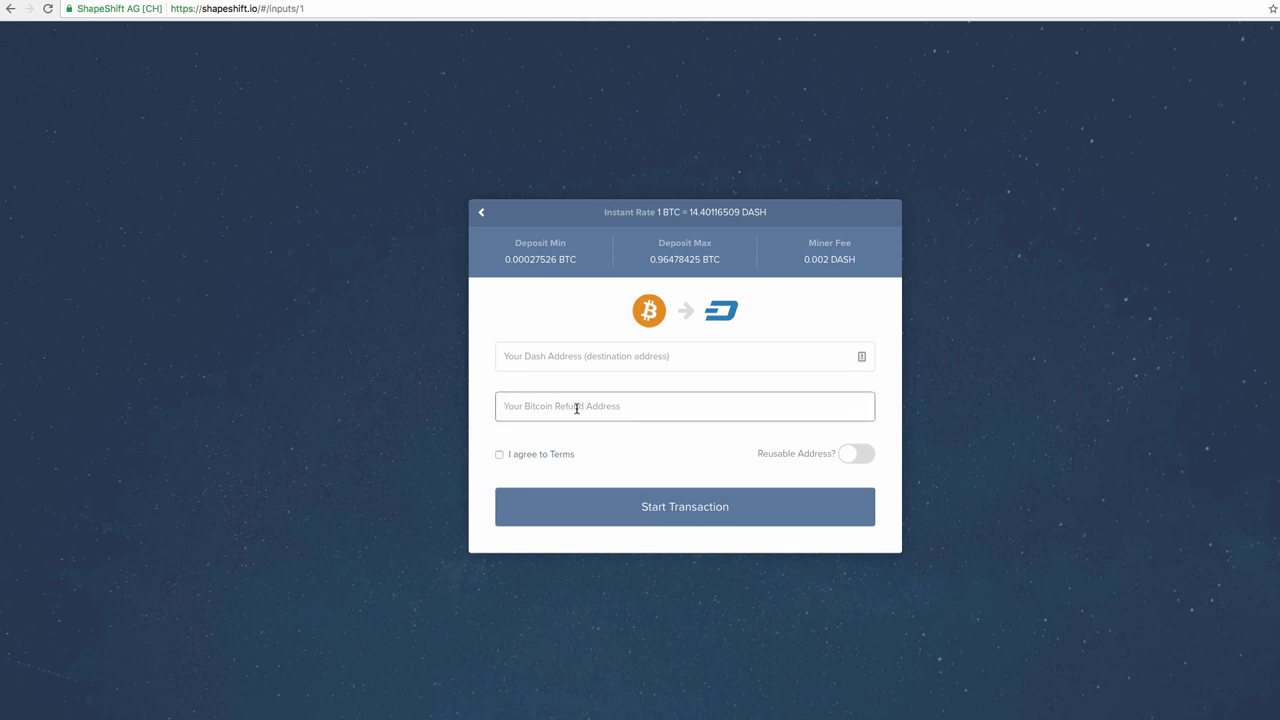
click(616, 366)
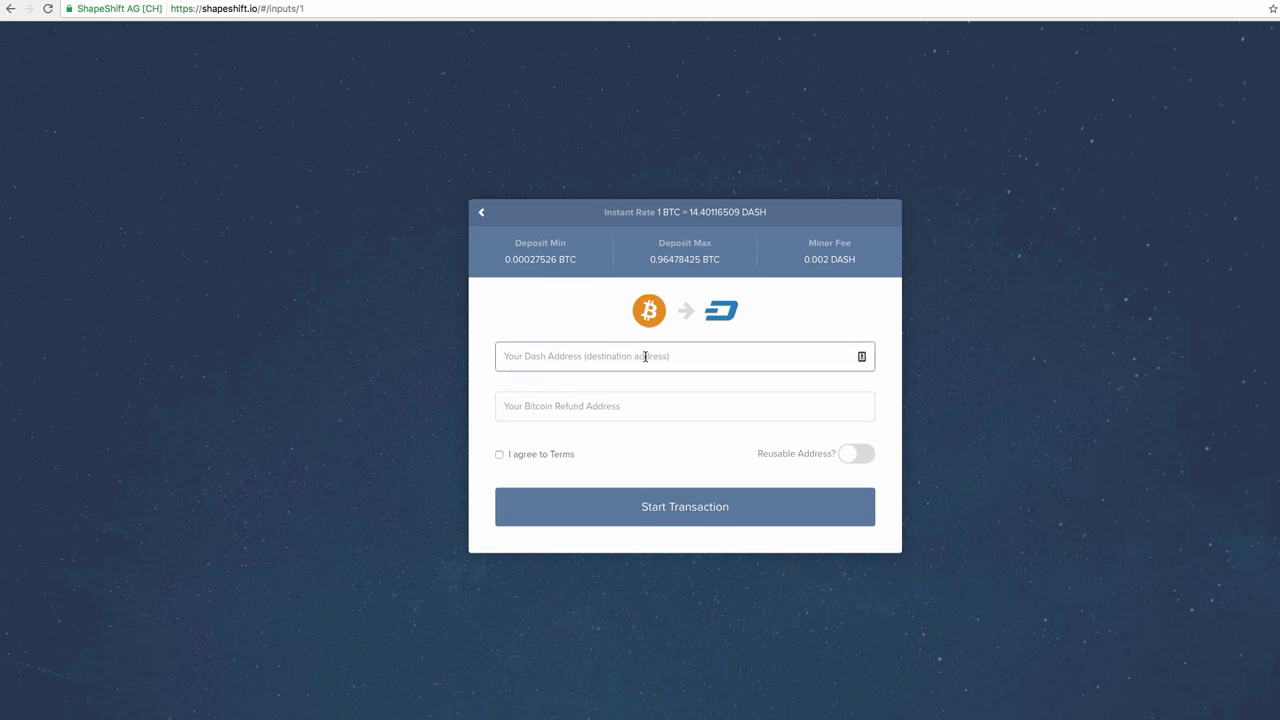
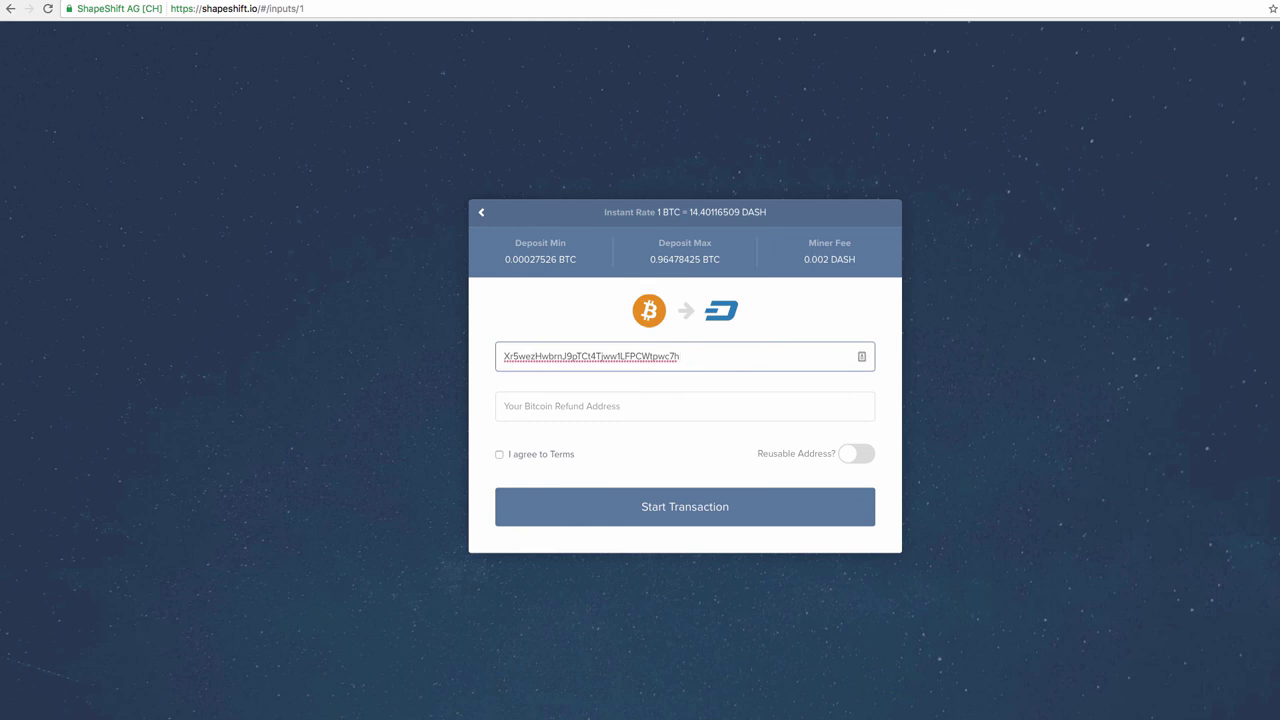
key(super+Tab)
drag(1080, 180, 938, 171)
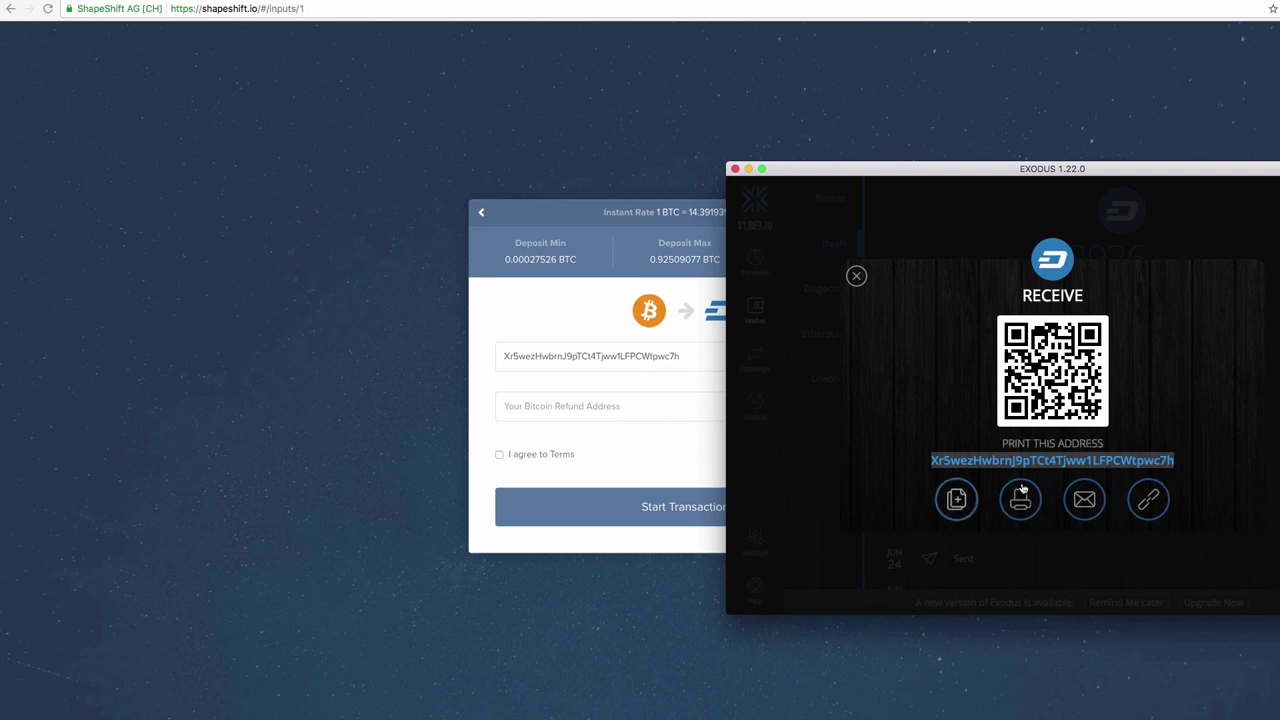
click(857, 276)
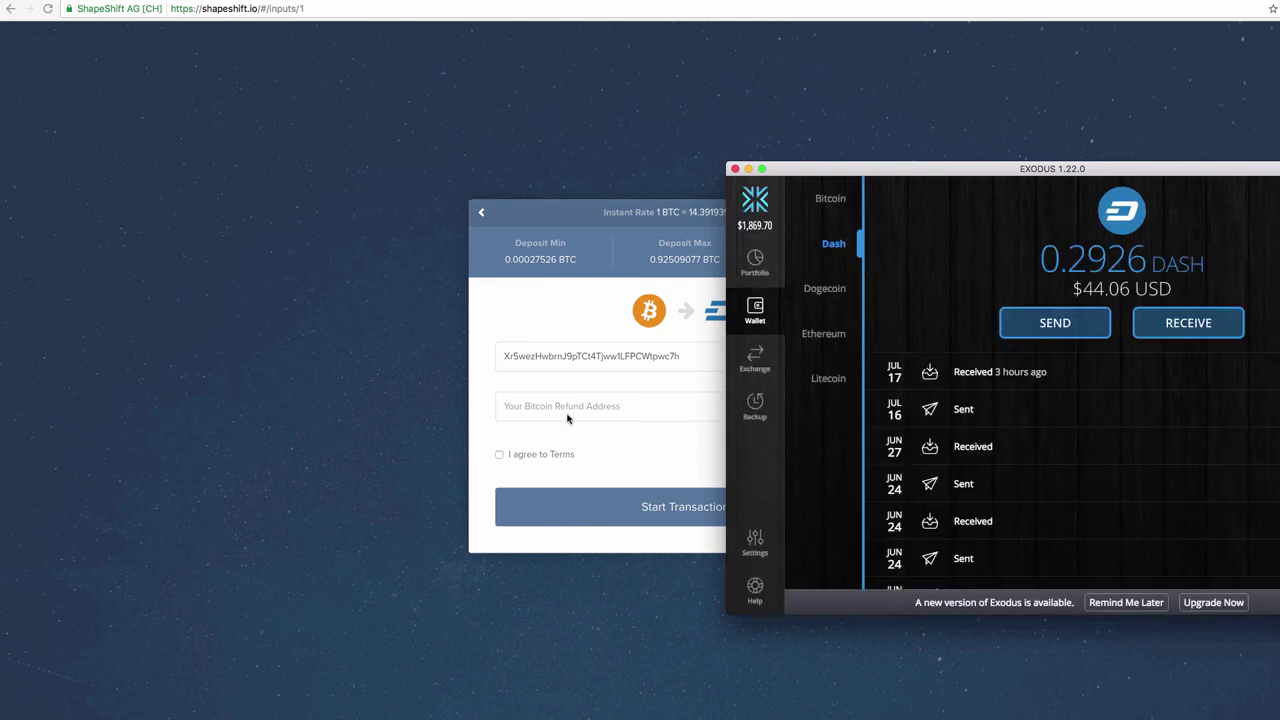
Paste the Exodus Bitcoin receive address into the refund field, then hide Exodus
click(840, 210)
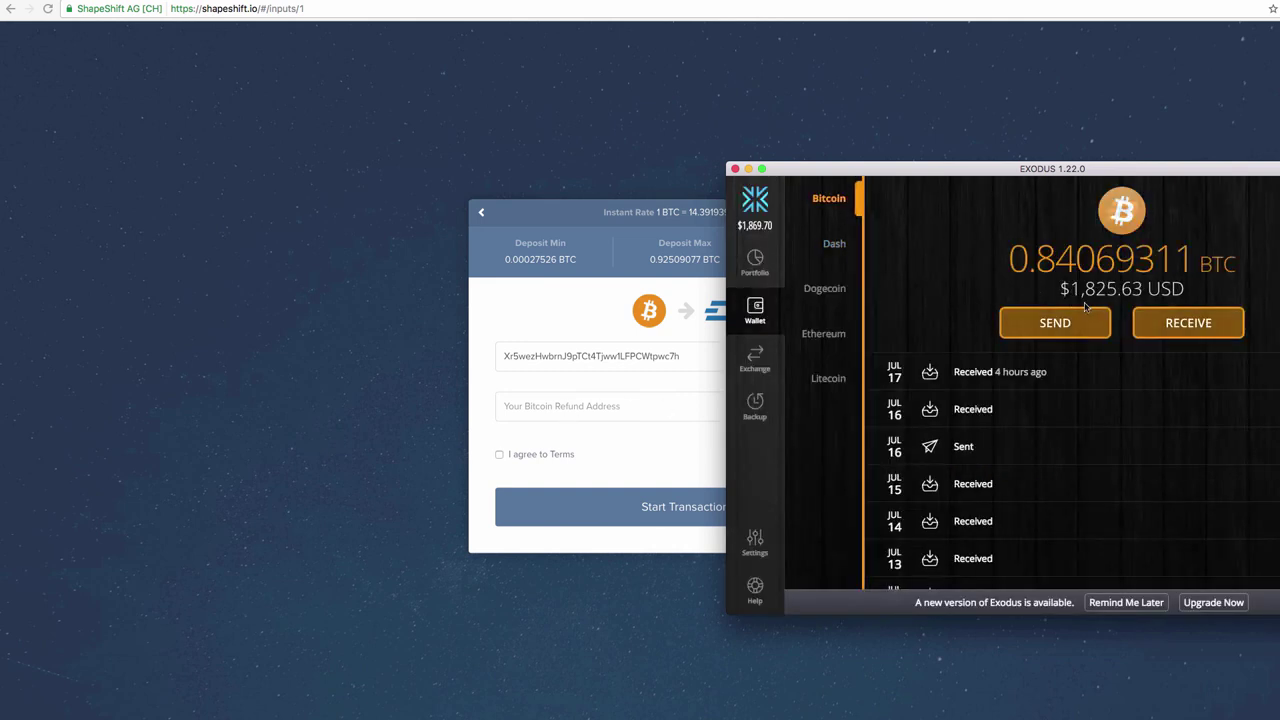
click(1149, 331)
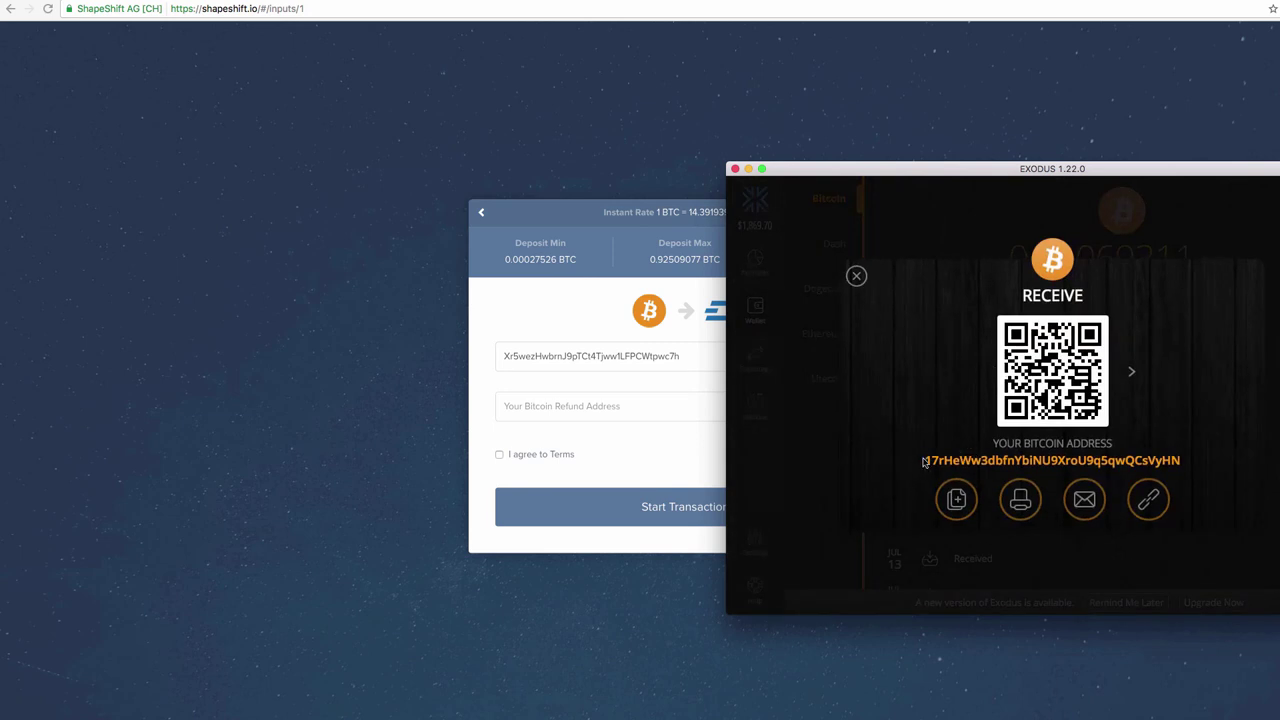
double_click(958, 462)
key(super+c)
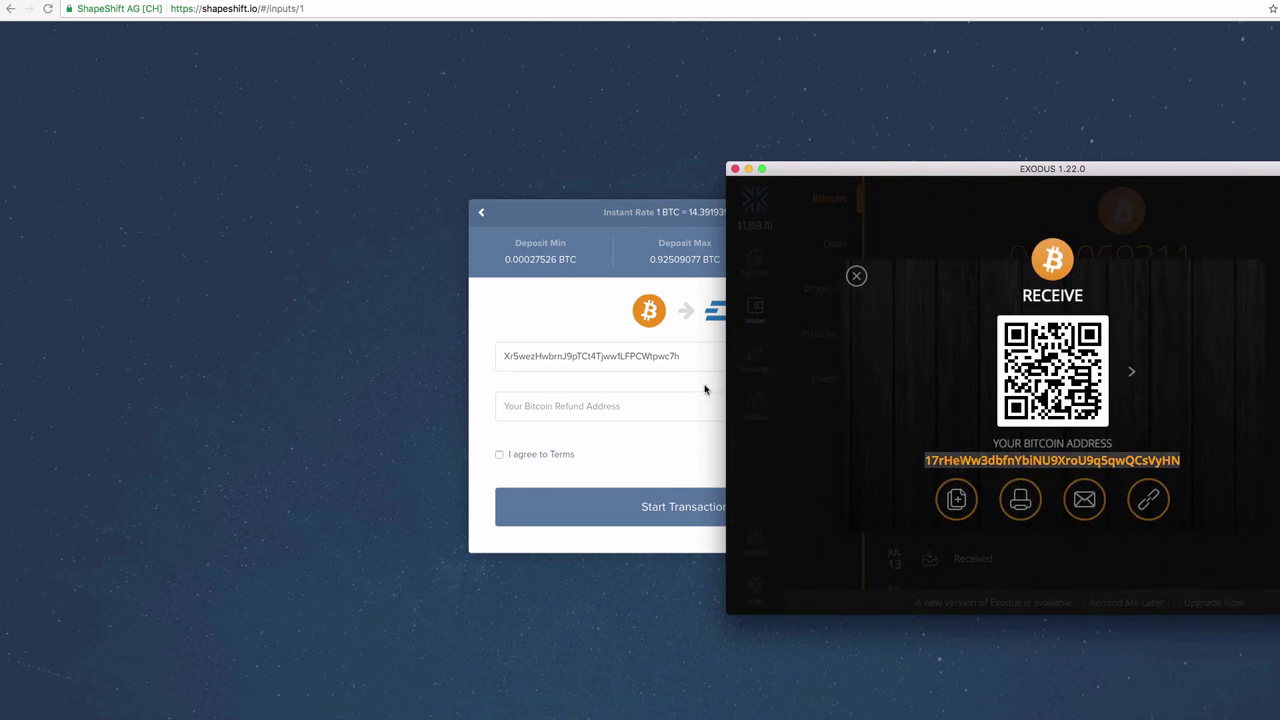
click(694, 403)
key(super+v)
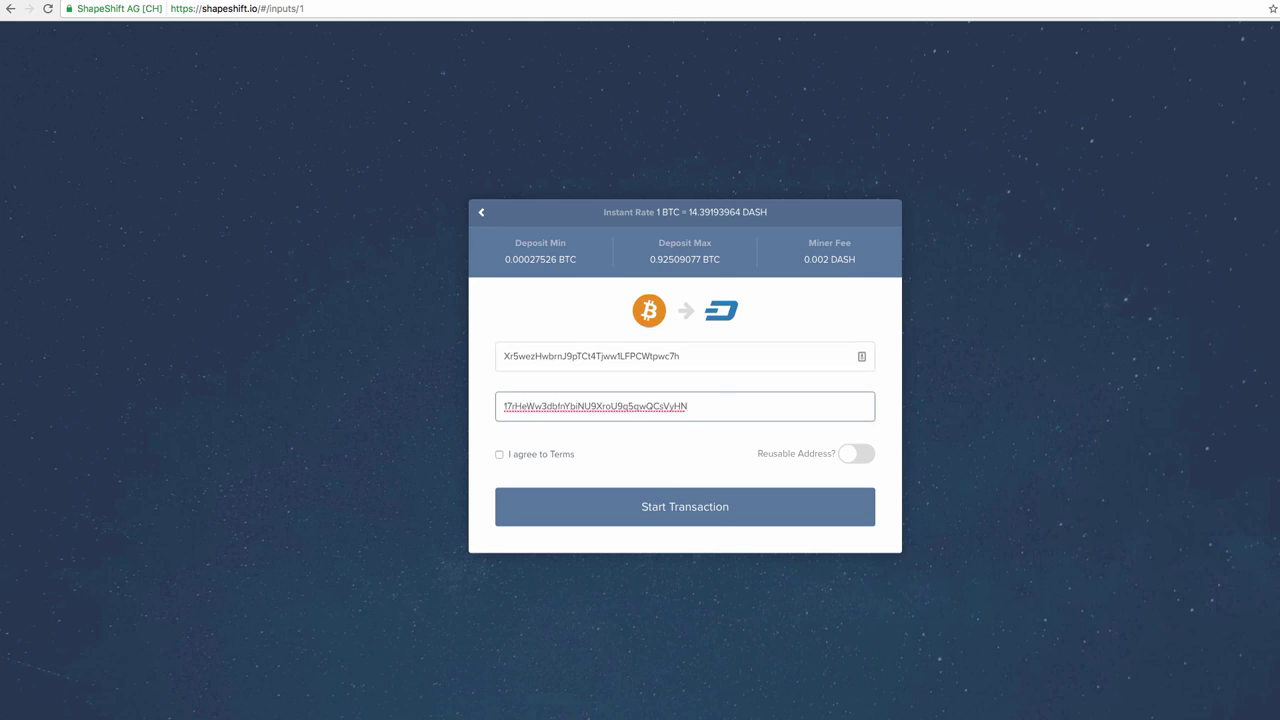
key(super+Tab)
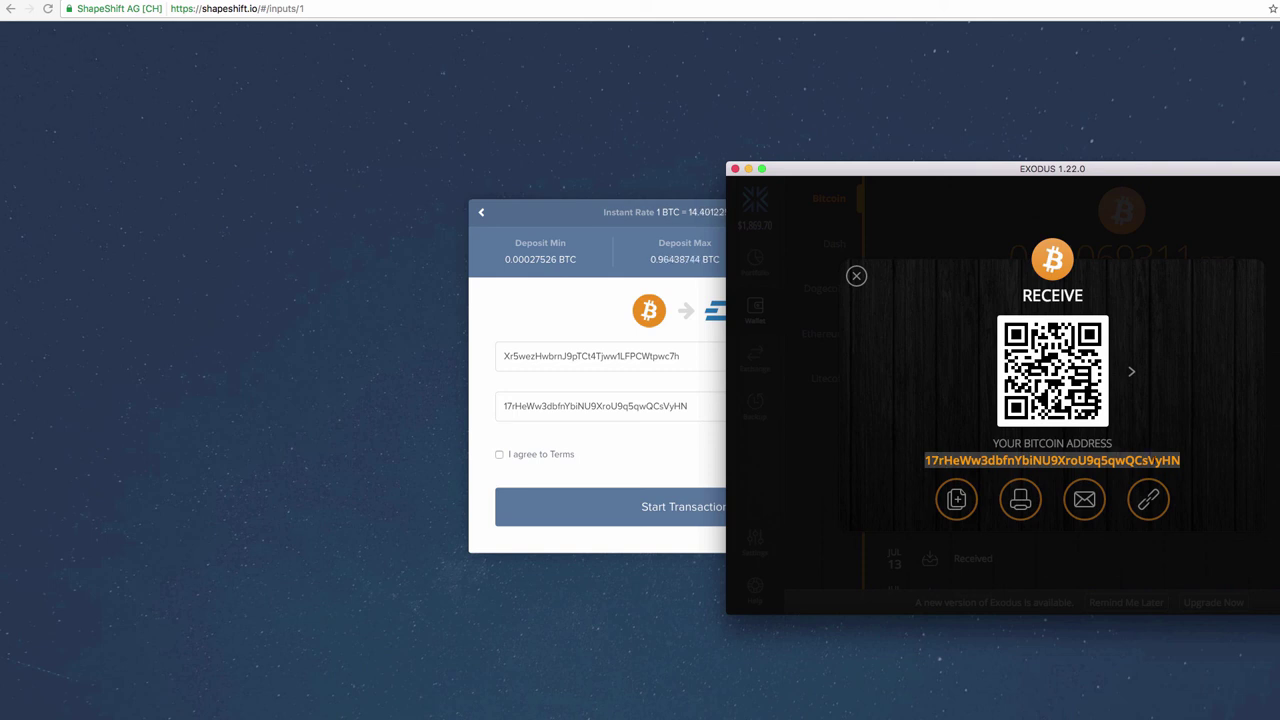
click(856, 275)
key(super+h)
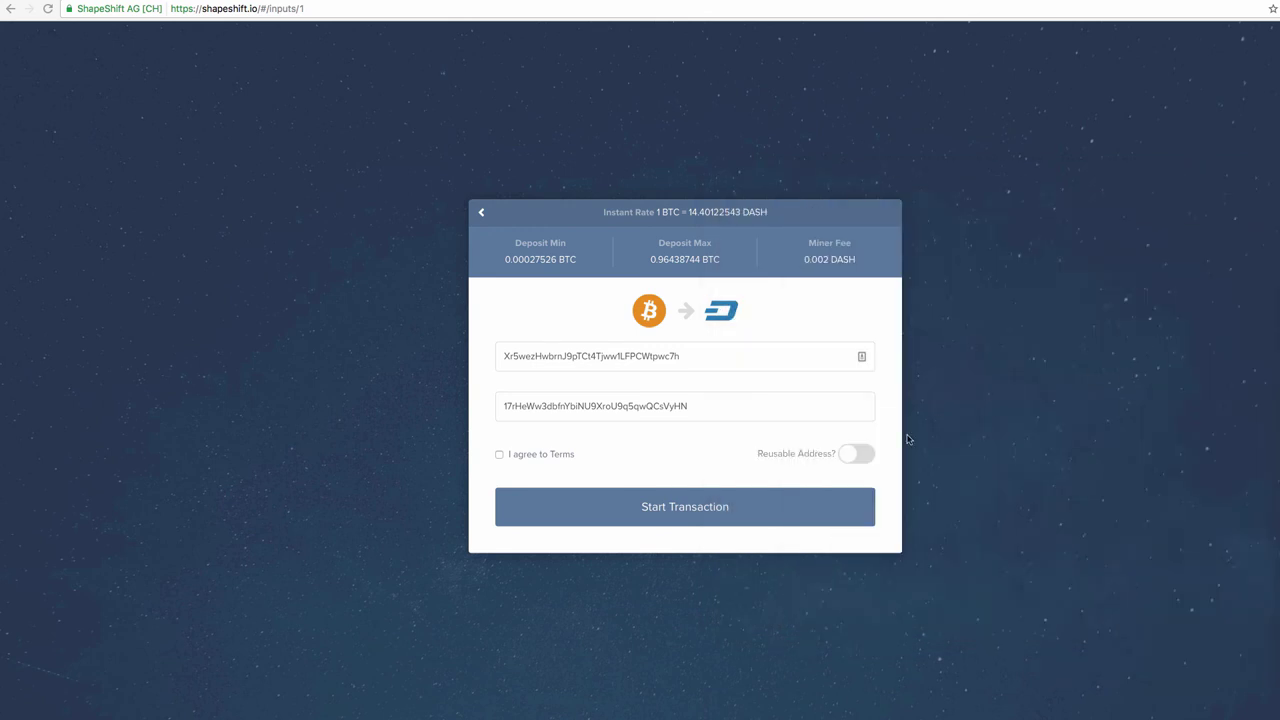
Accept the terms and start the transaction, noting the 0.96317949 BTC maximum deposit
click(499, 454)
click(773, 504)
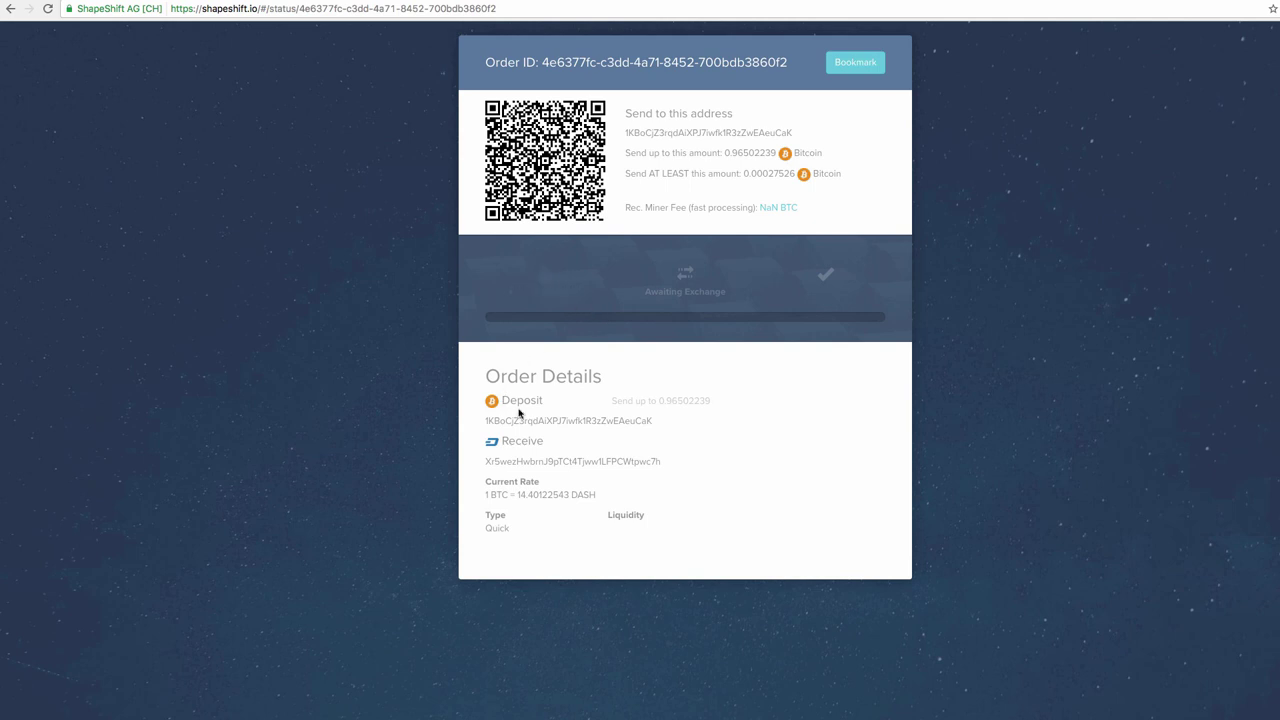
drag(666, 401, 706, 402)
triple_click(710, 403)
click(686, 405)
Copy the order's Bitcoin deposit address and switch to Exodus
double_click(513, 420)
key(super+c)
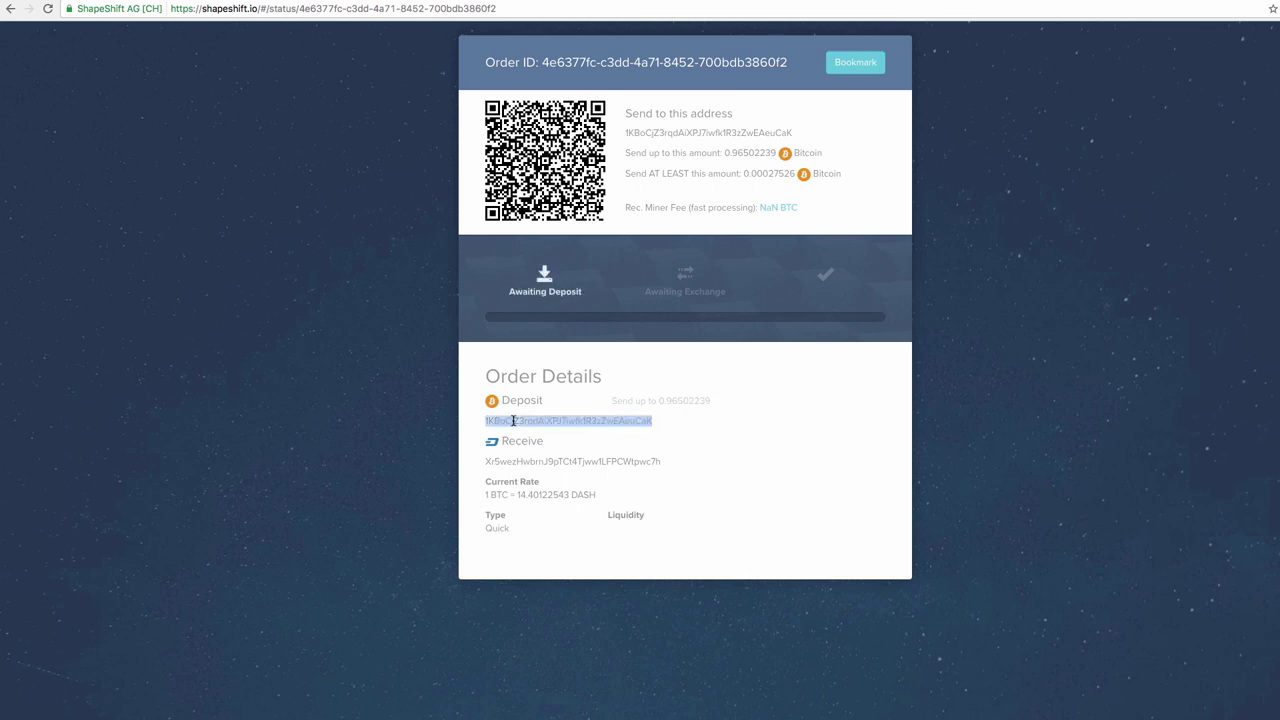
click(709, 442)
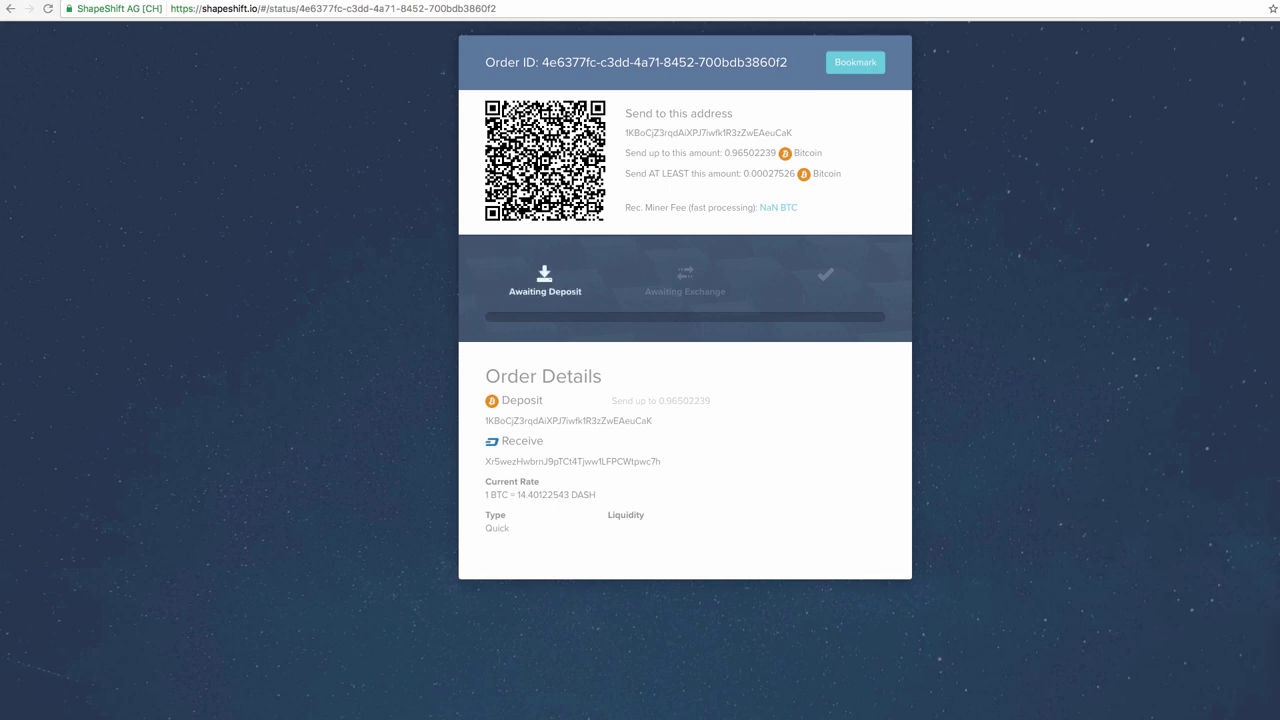
key(super+Tab)
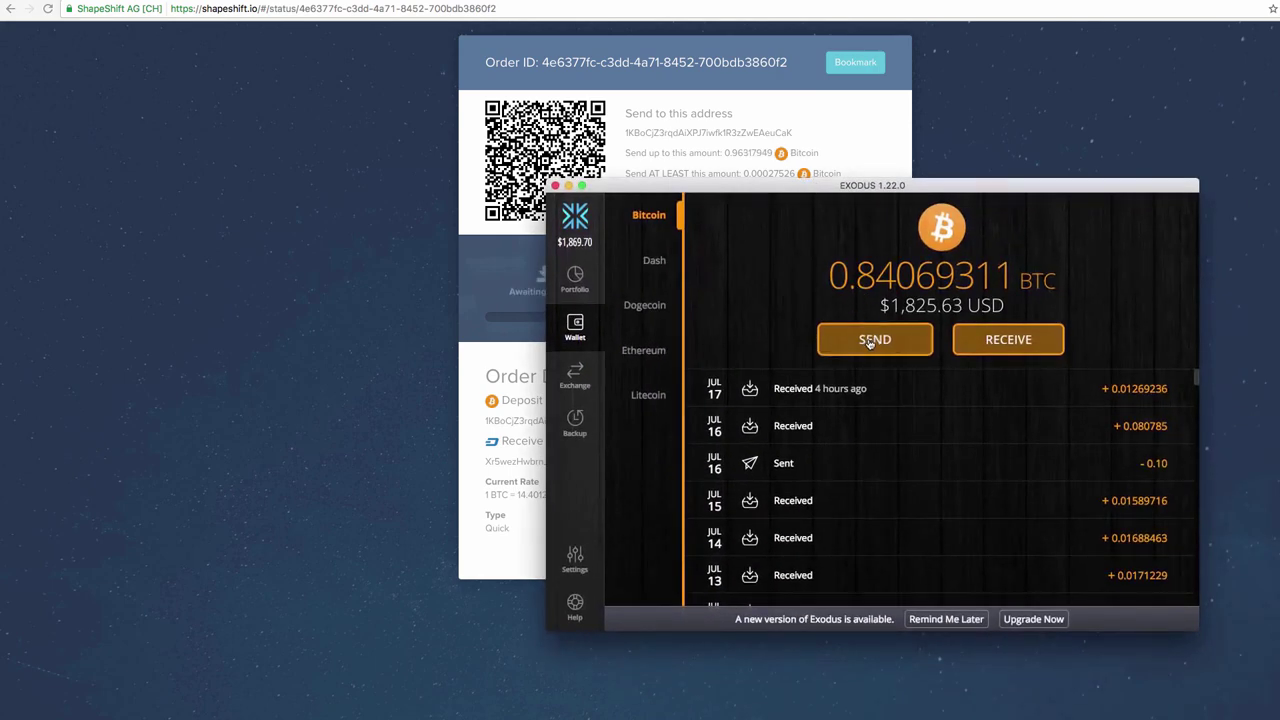
Send 0.01 BTC from Exodus to the pasted ShapeShift deposit address and confirm it
click(880, 338)
key(super+v)
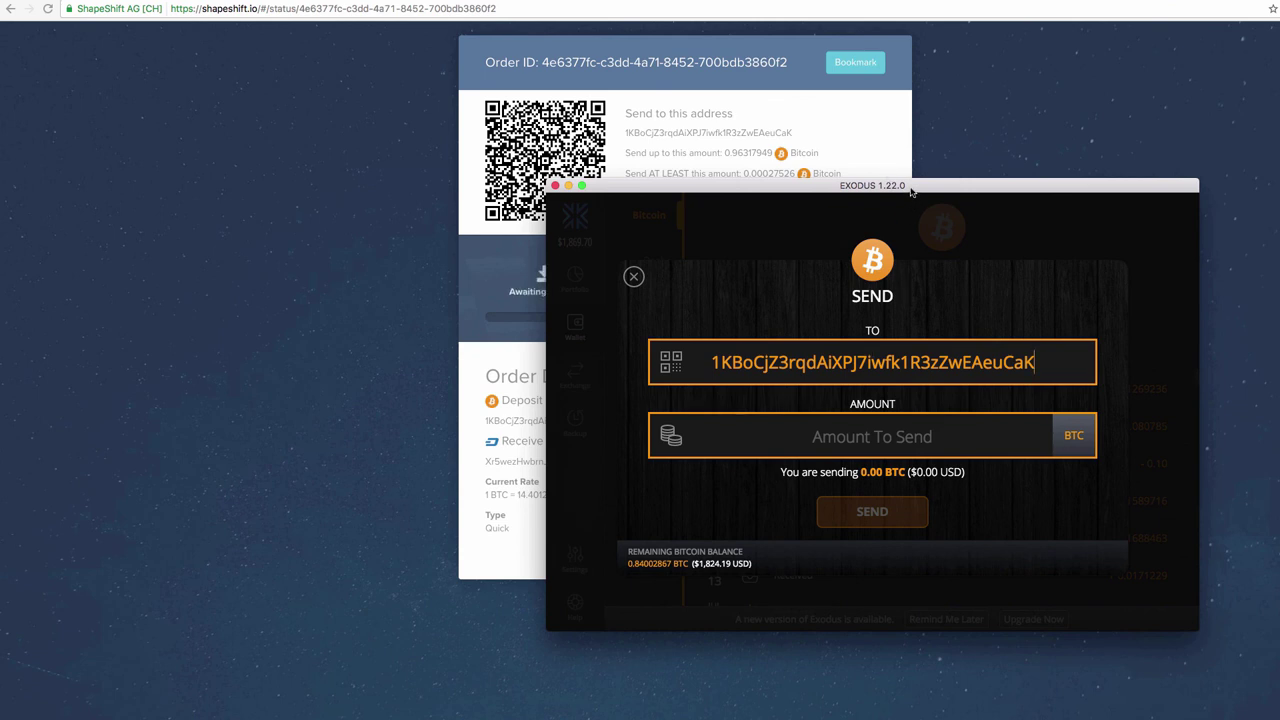
drag(912, 192, 1001, 152)
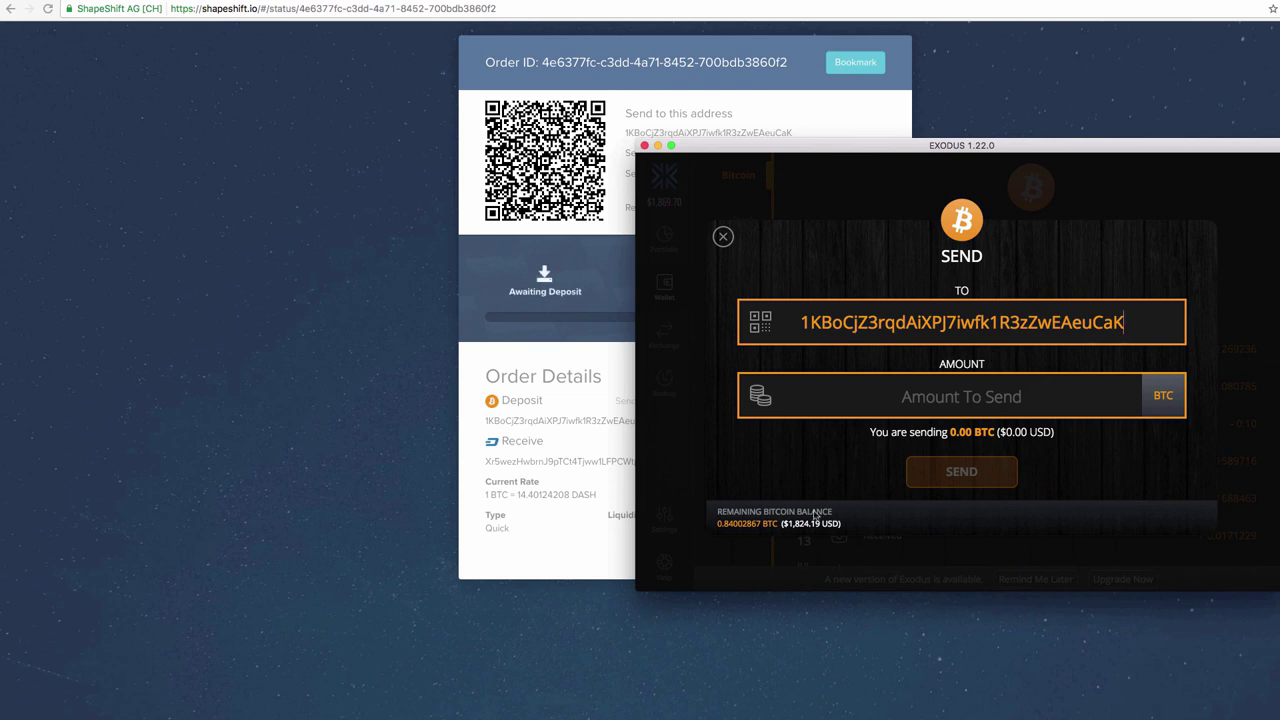
drag(790, 148, 867, 149)
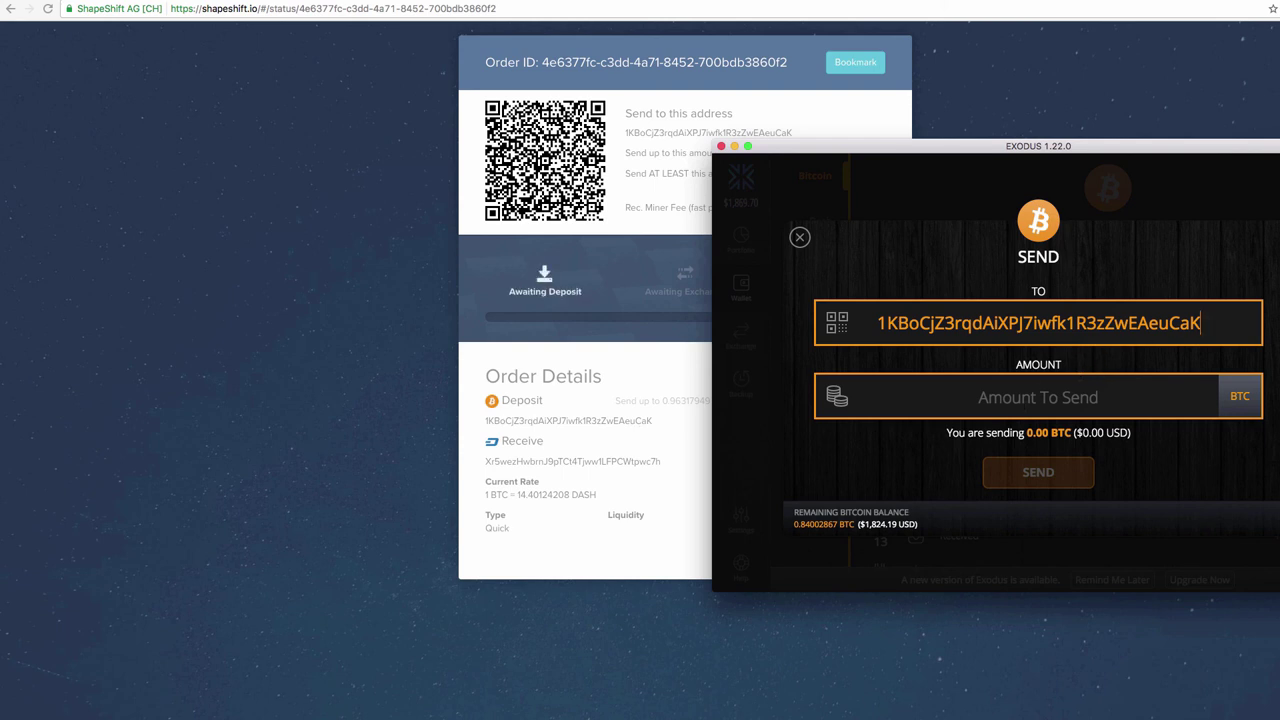
click(1038, 397)
text(.01)
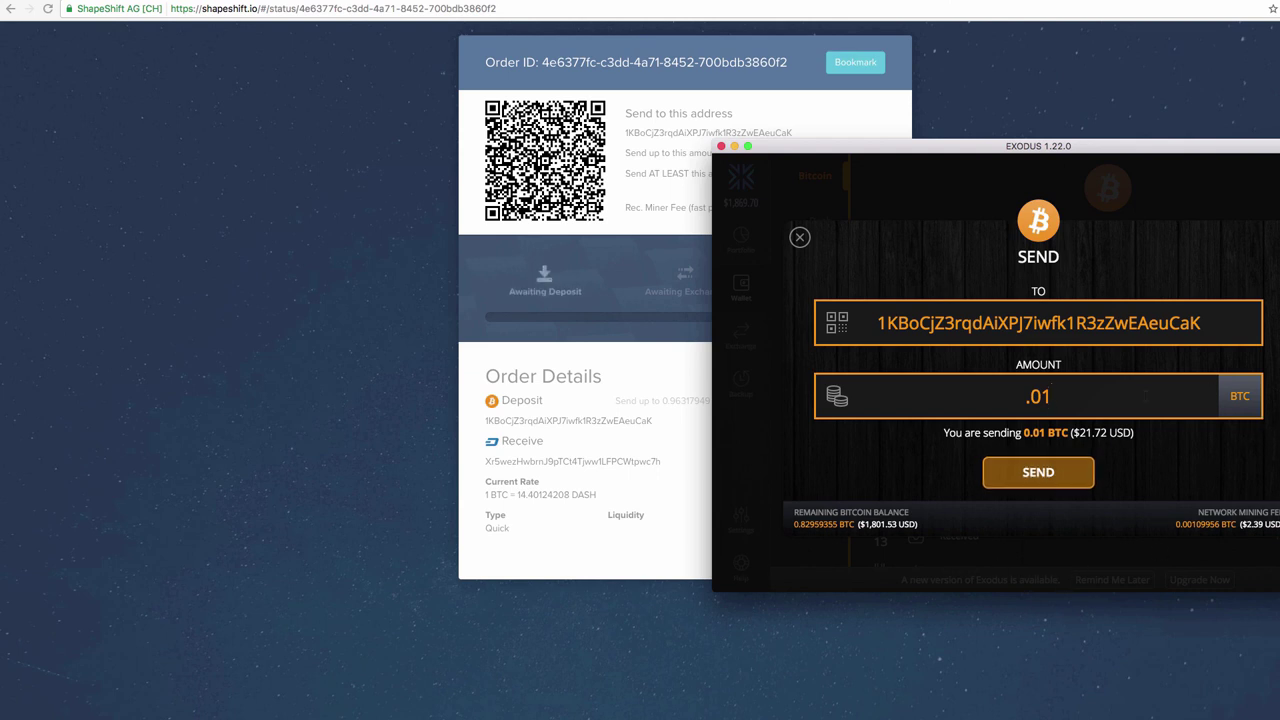
click(1064, 471)
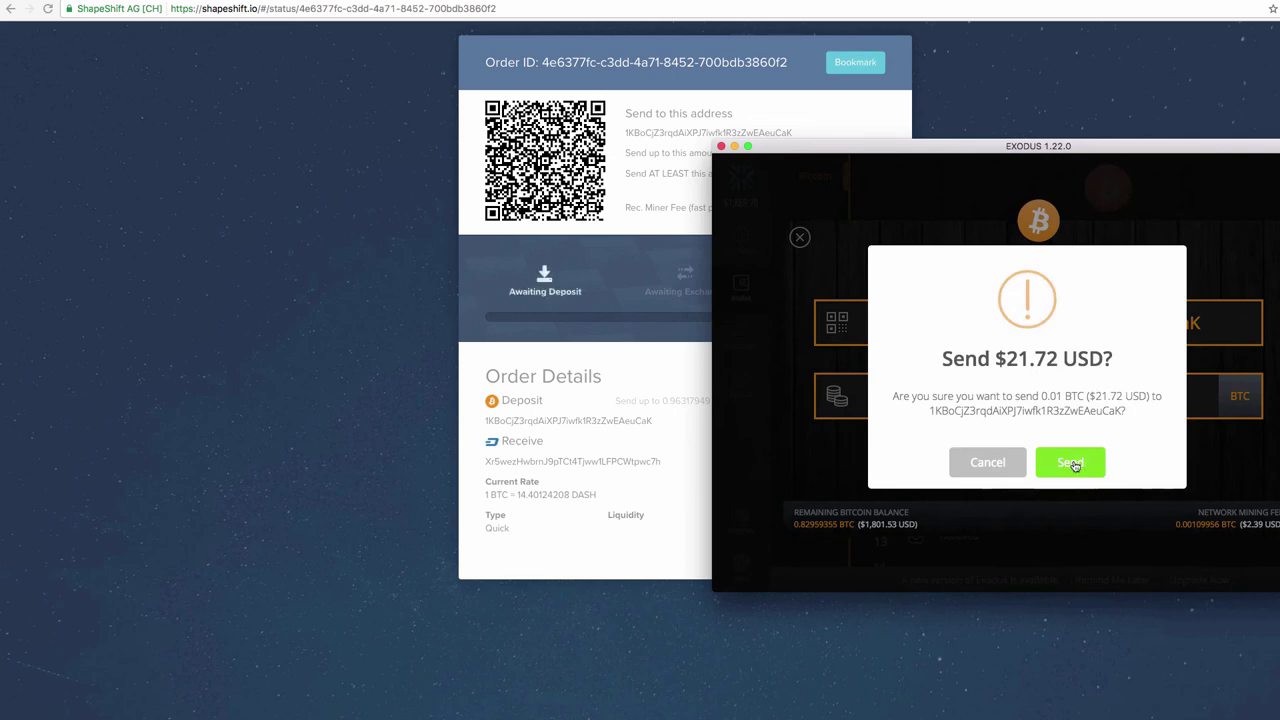
click(1065, 464)
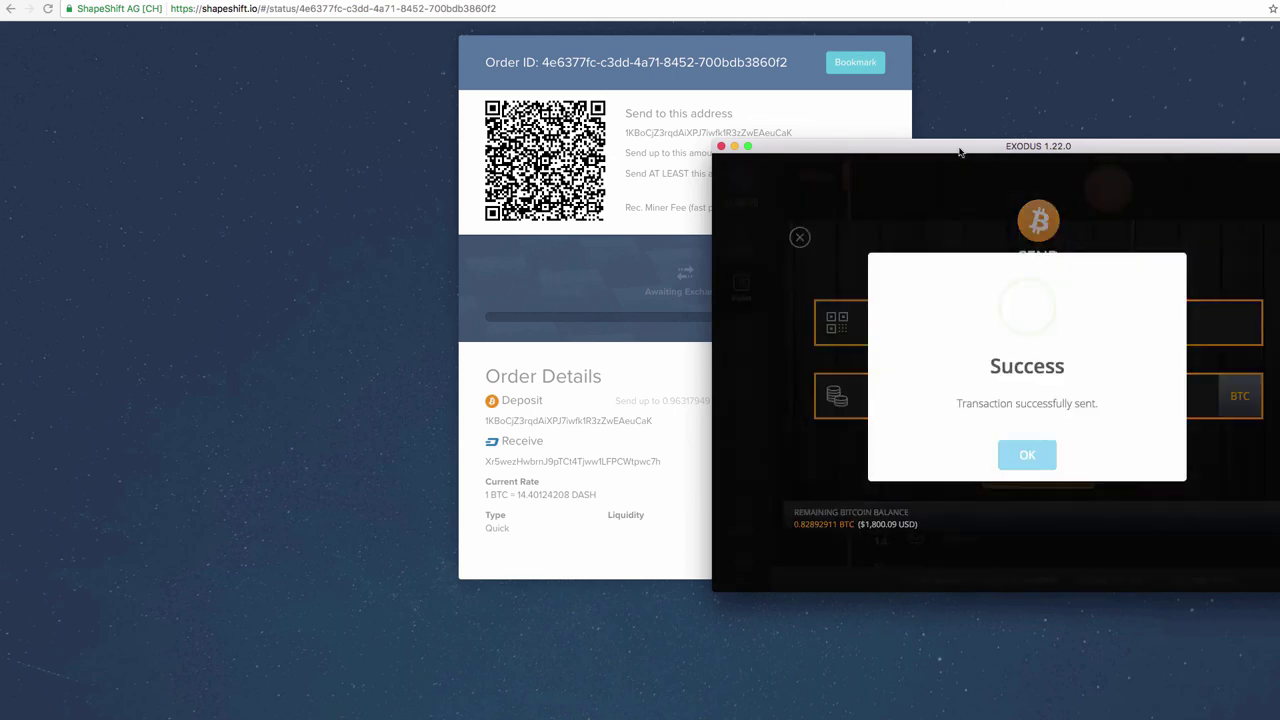
click(1027, 455)
drag(893, 140, 1279, 170)
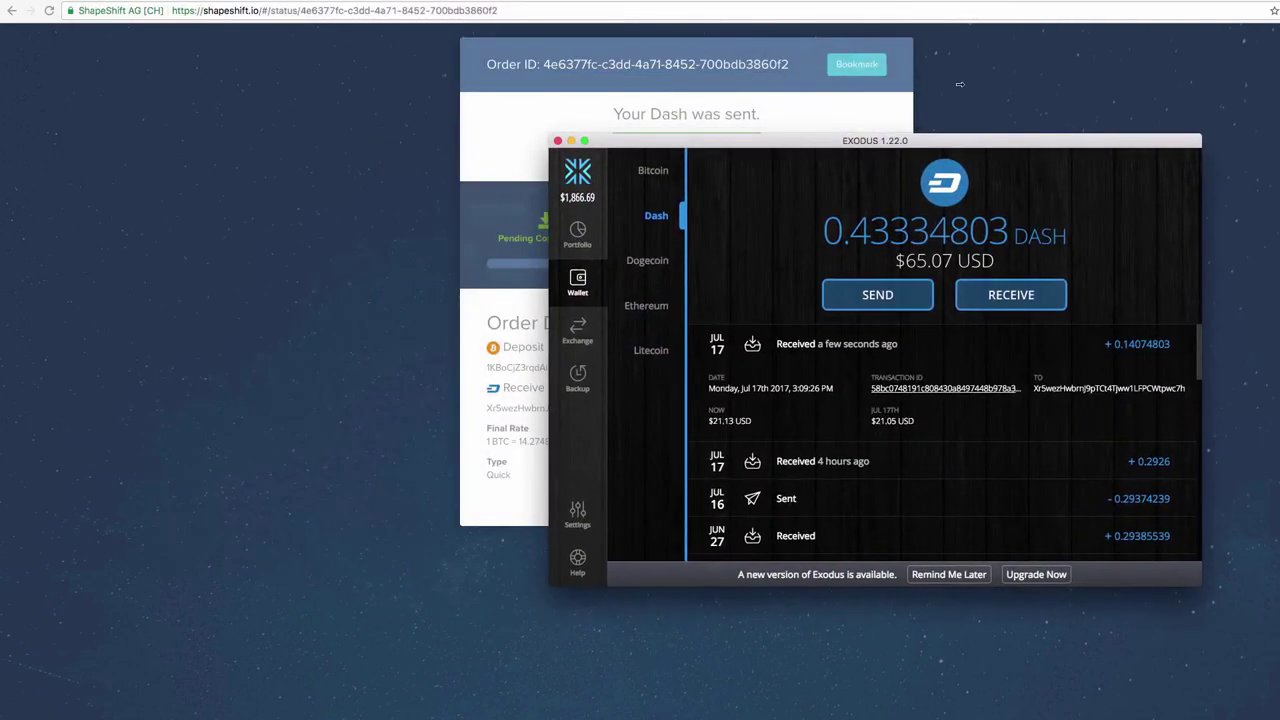
Check the 0.14074803 DASH receipt and 0.01 BTC payment in Exodus, then drag the wallet off-screen
click(968, 360)
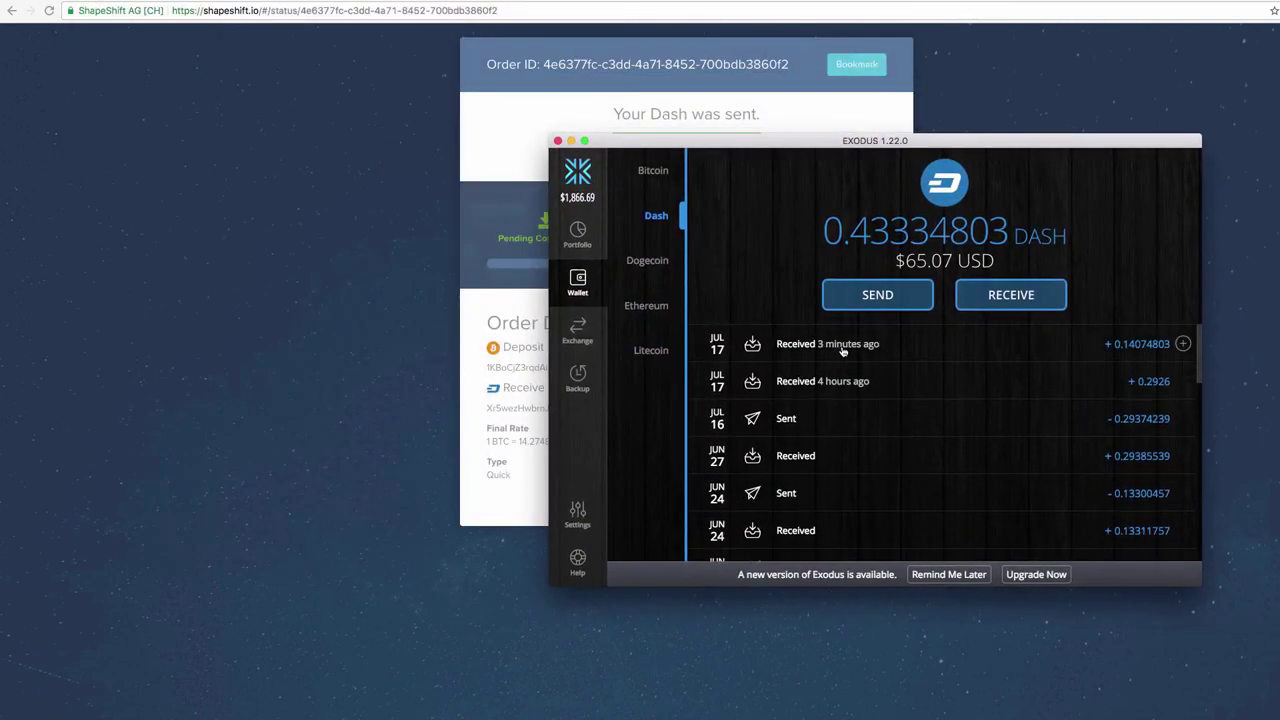
click(895, 347)
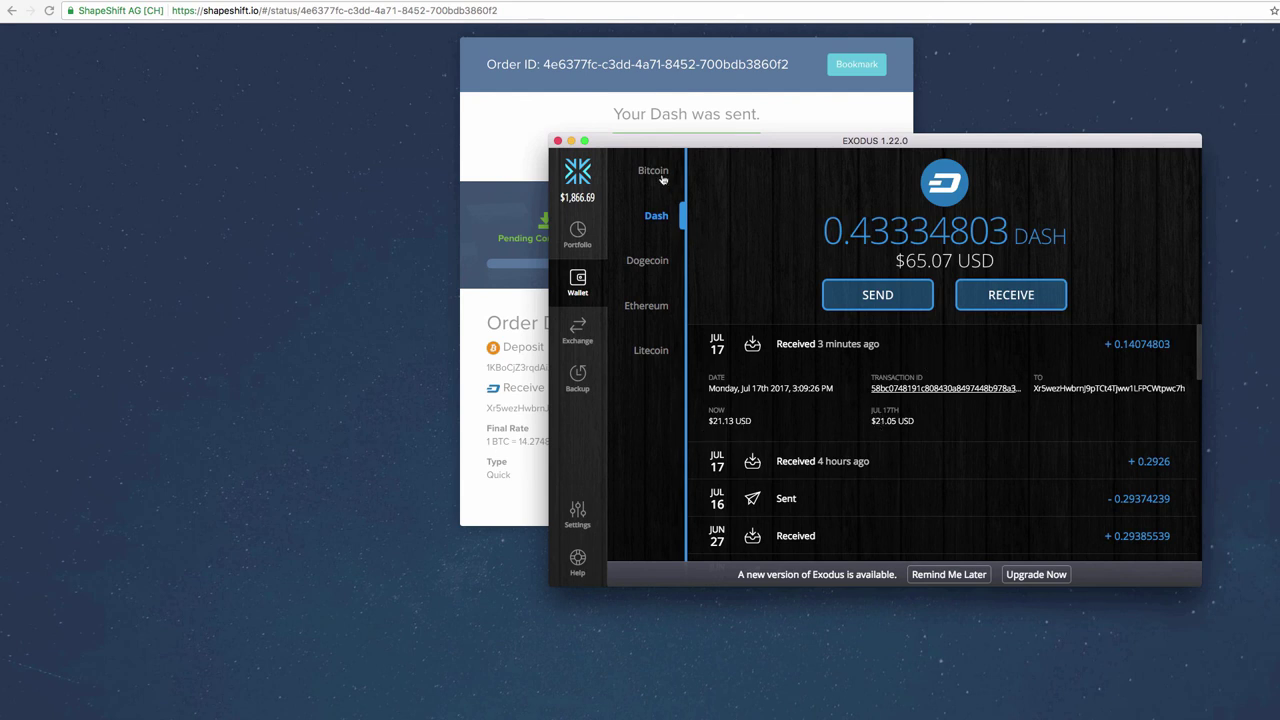
click(983, 350)
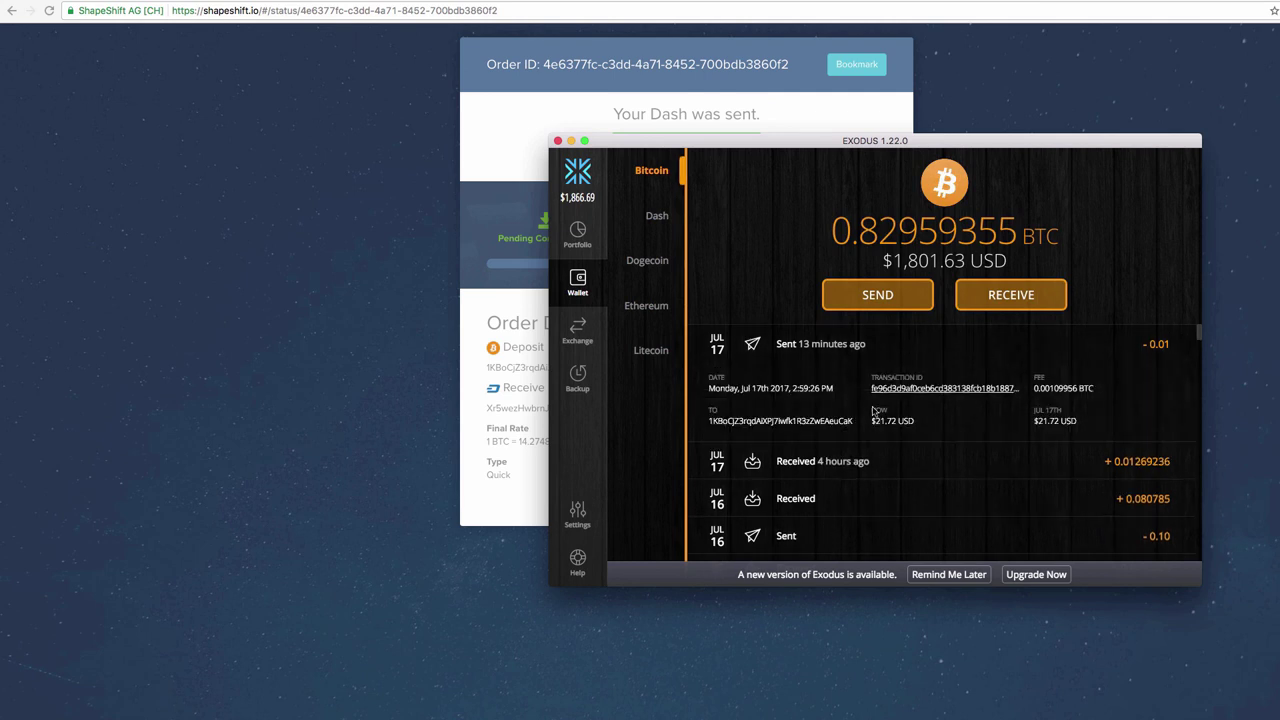
click(669, 220)
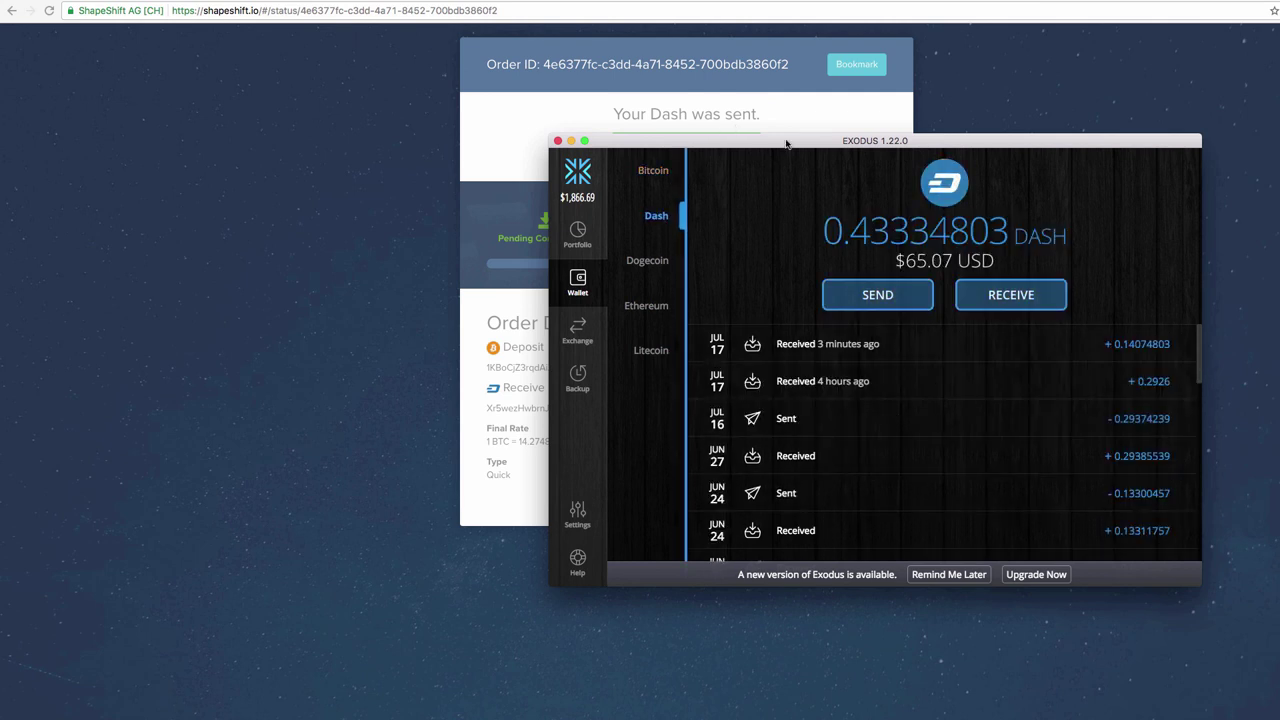
drag(786, 144, 773, 82)
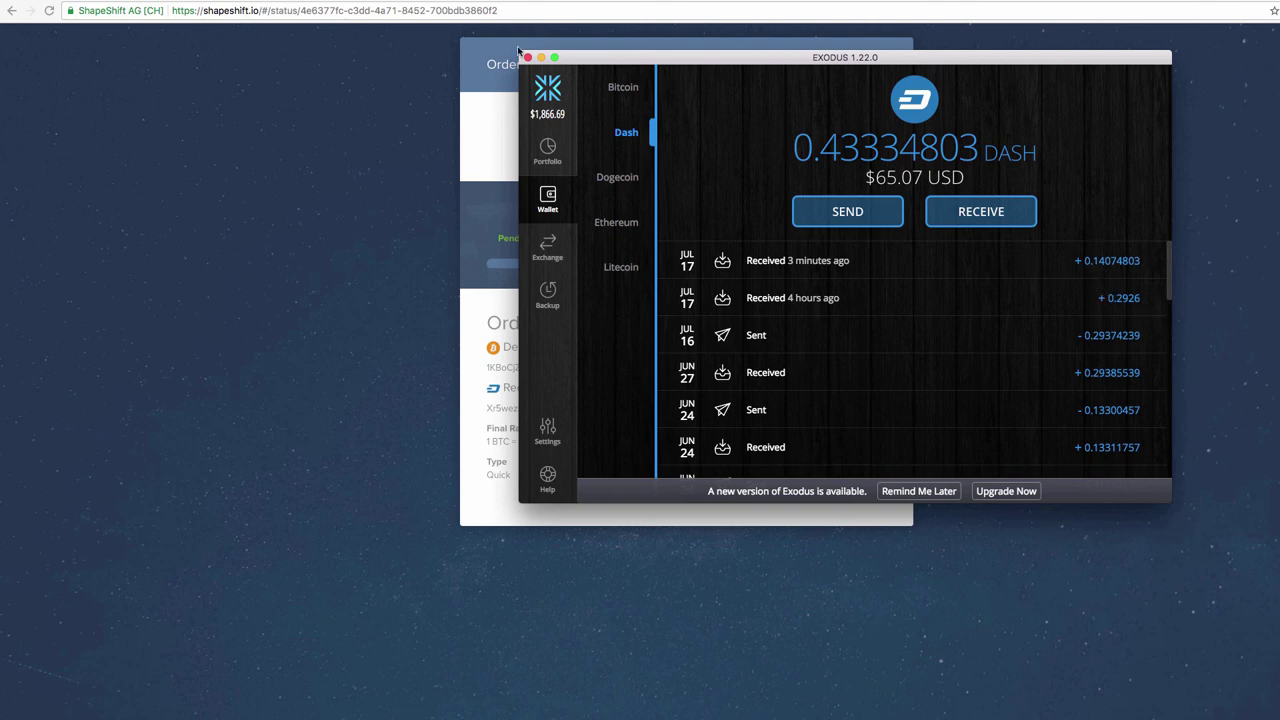
drag(620, 66, 1279, 68)
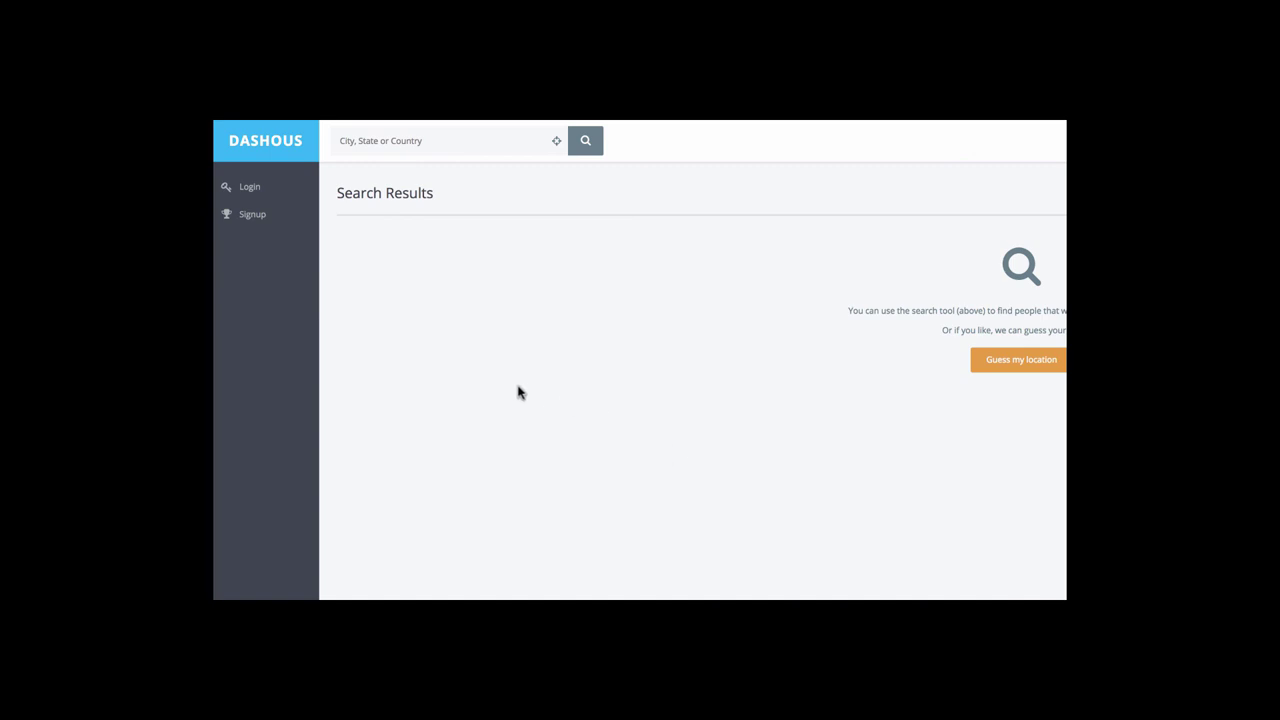
Search Dashous for Dash buyers and sellers near 'Seattle, wa'
click(376, 141)
text(Seattle, wa)
click(388, 186)
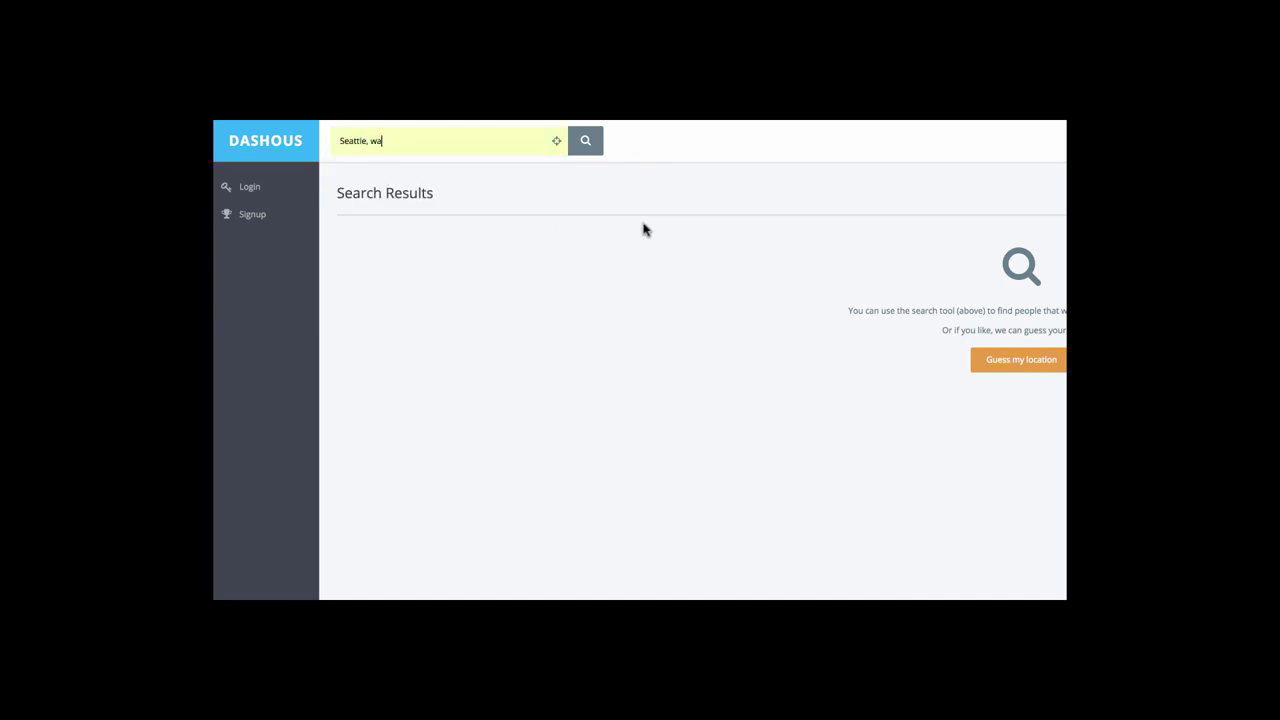
click(598, 155)
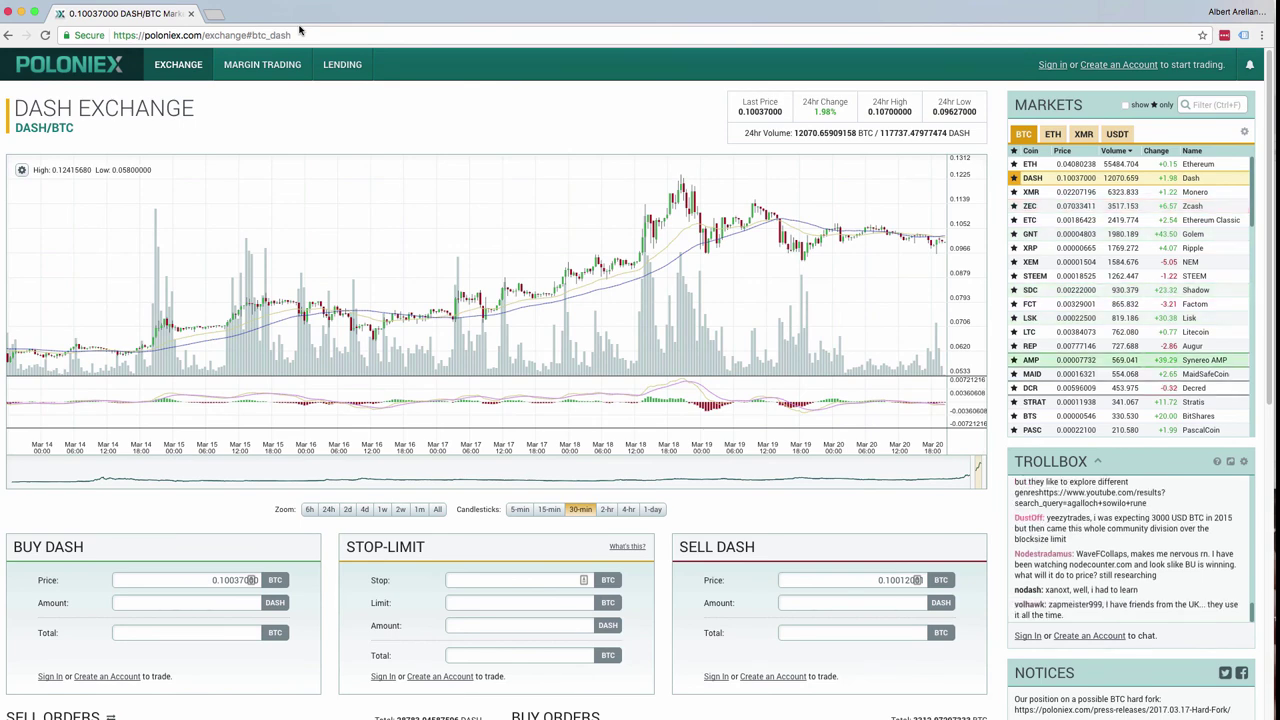
Sign in to Poloniex with the account email and password
click(1046, 66)
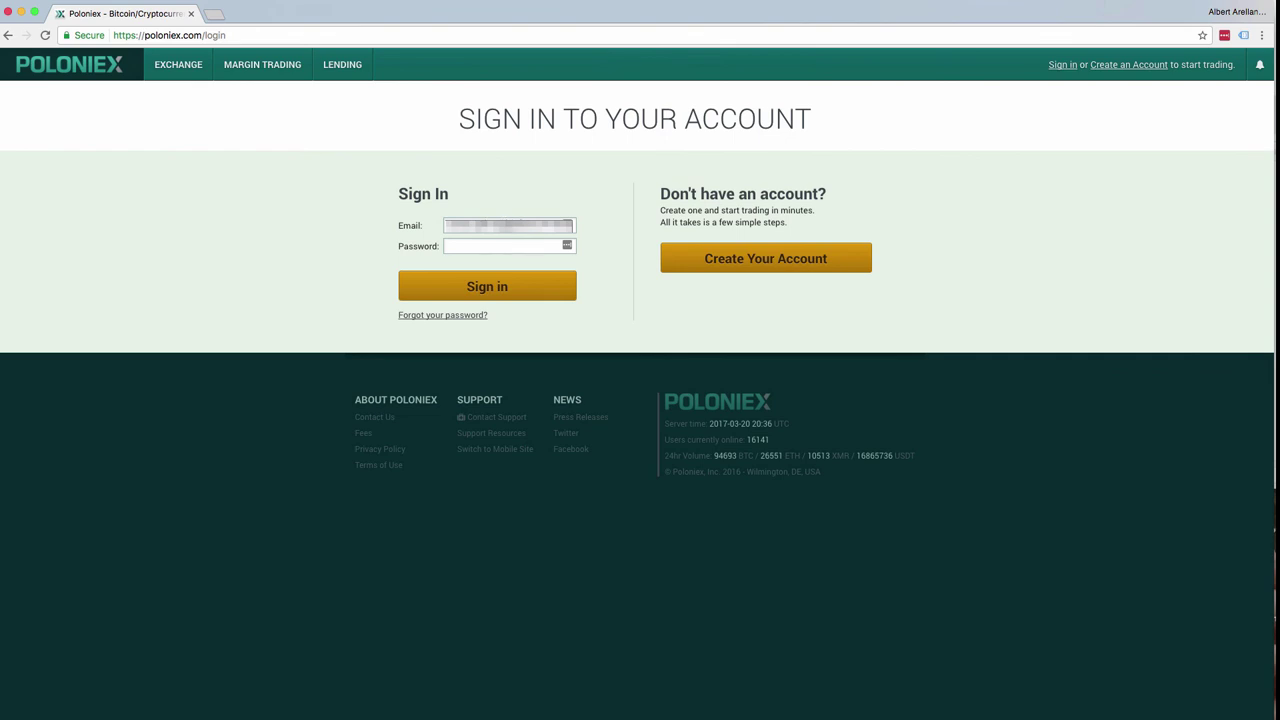
text(*************)
key(Return)
click(506, 284)
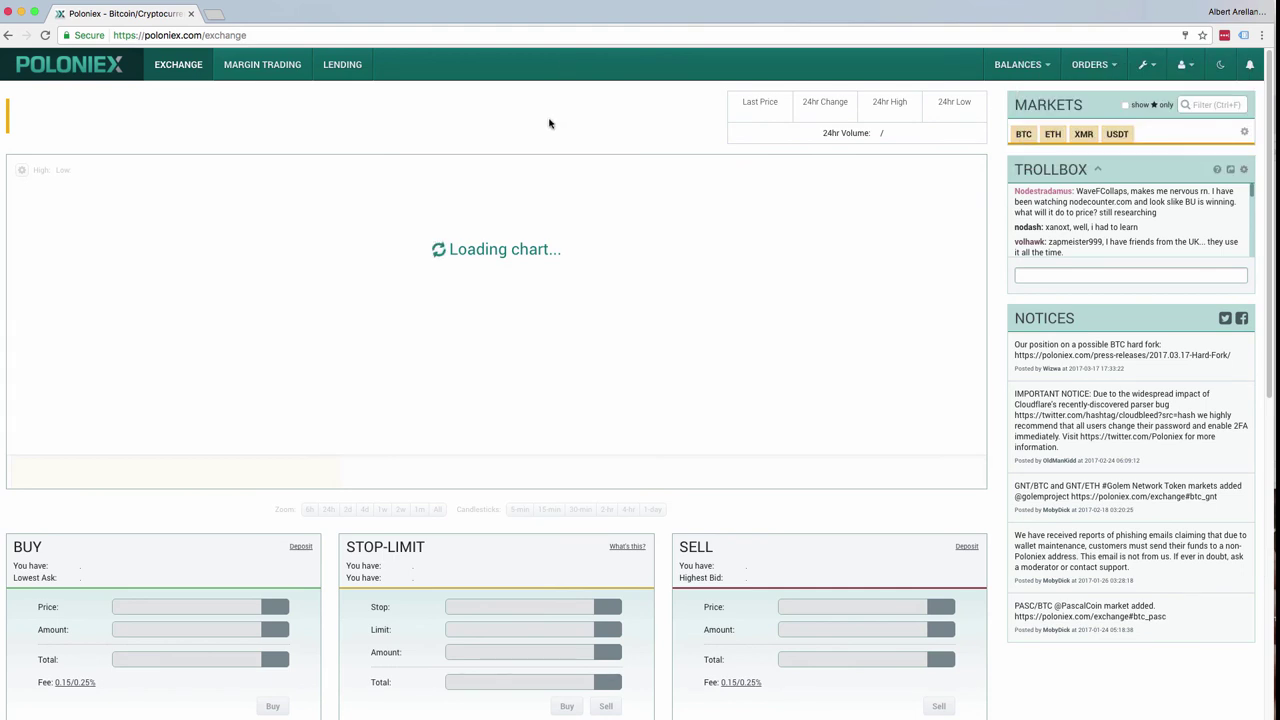
On Deposits & Withdrawals, reveal the BTC deposit address and show its QR code
click(1005, 64)
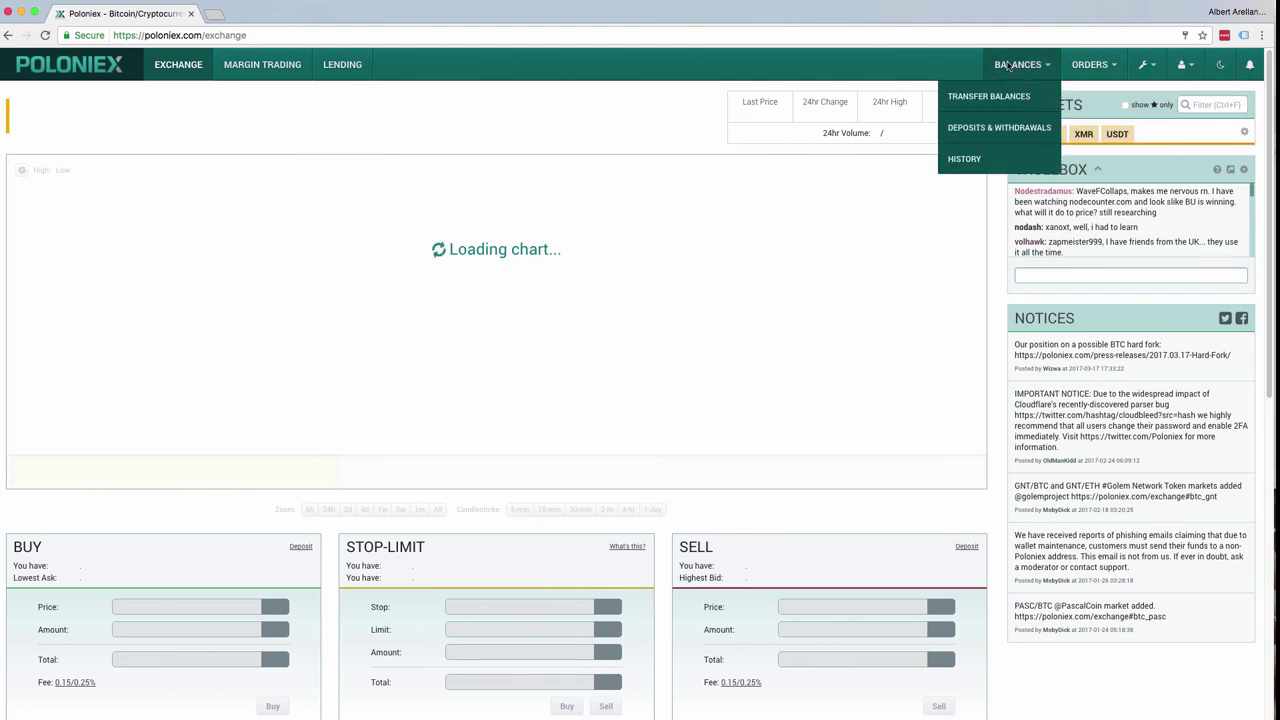
click(1016, 137)
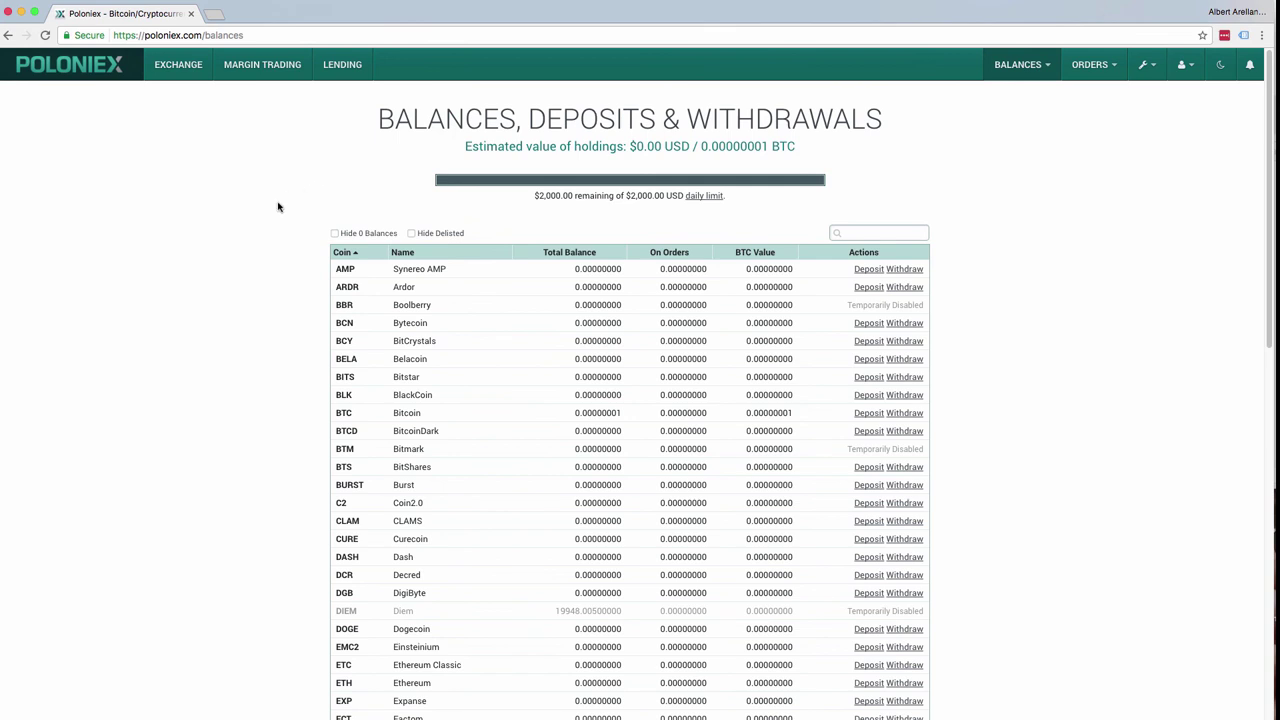
scroll(277, 212, down, 1)
scroll(277, 212, down, 1)
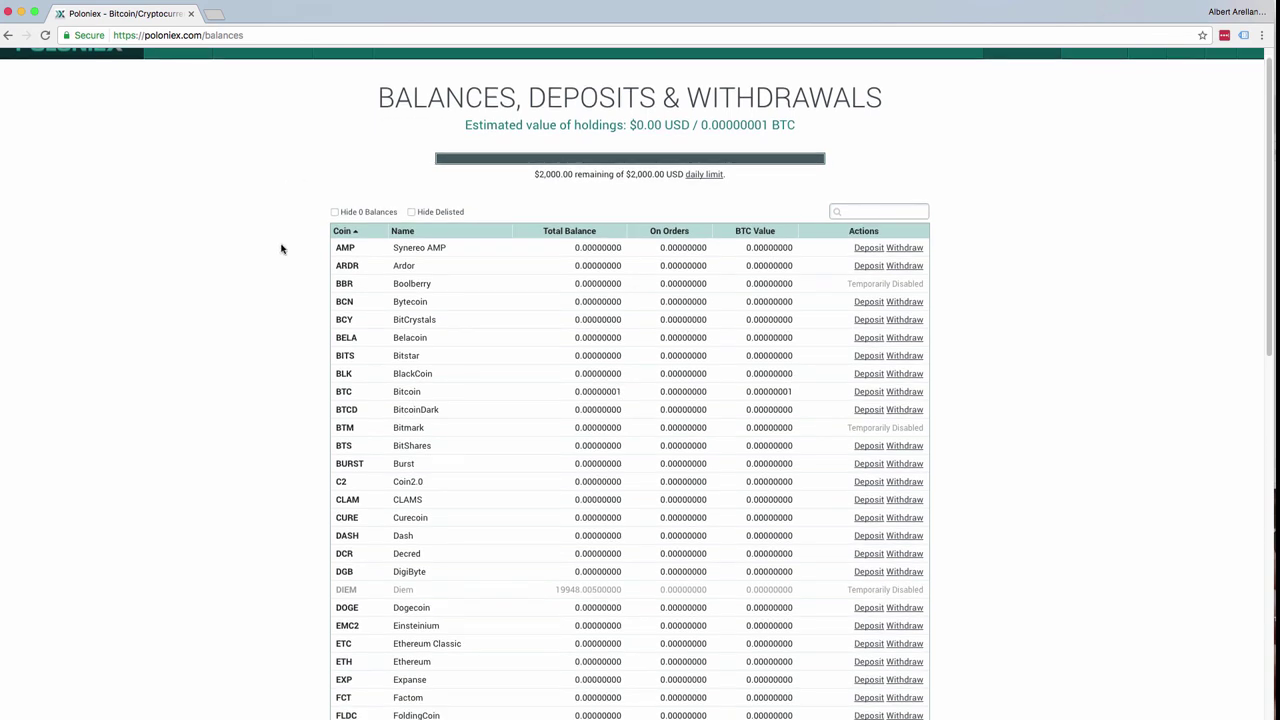
click(870, 392)
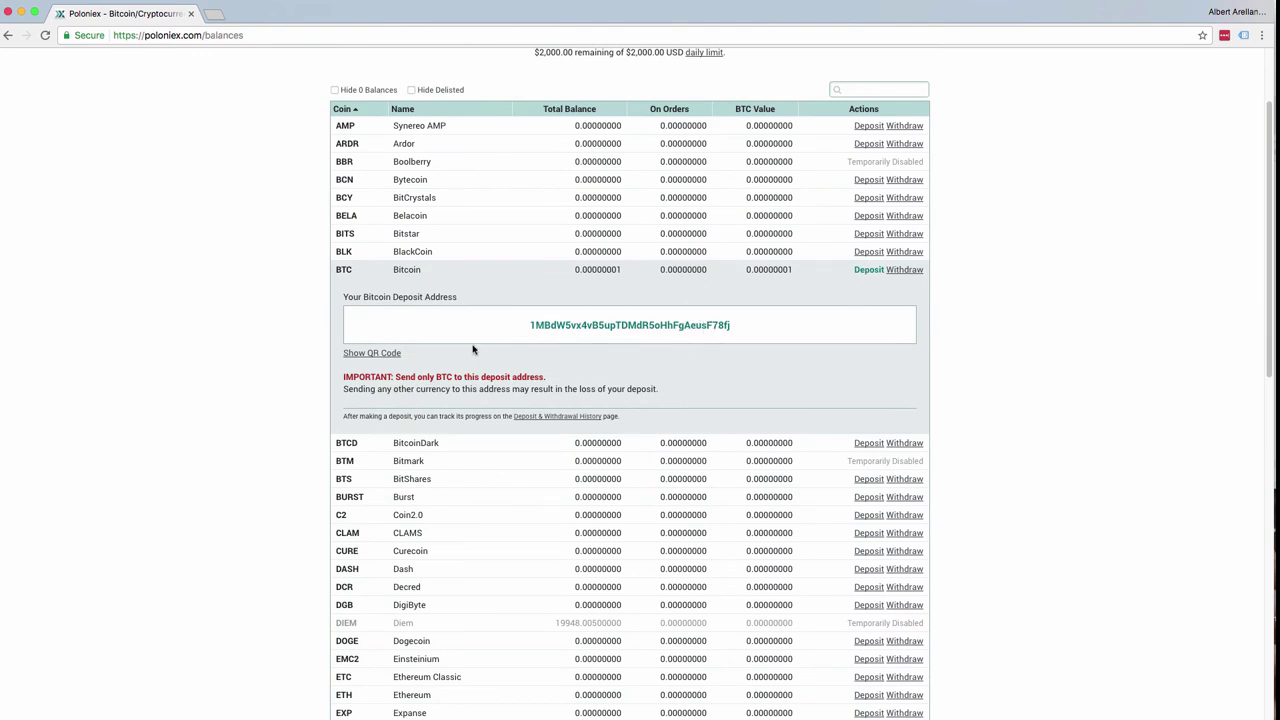
click(396, 356)
click(366, 353)
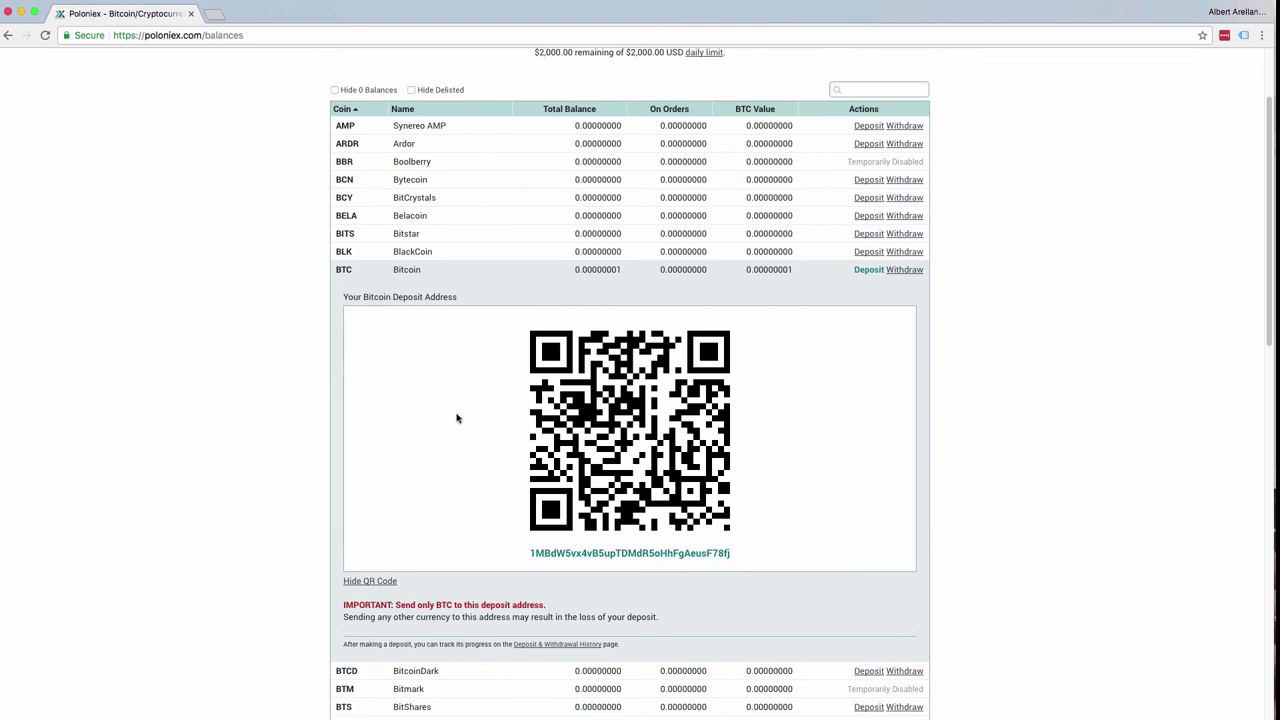
scroll(453, 411, down, 2)
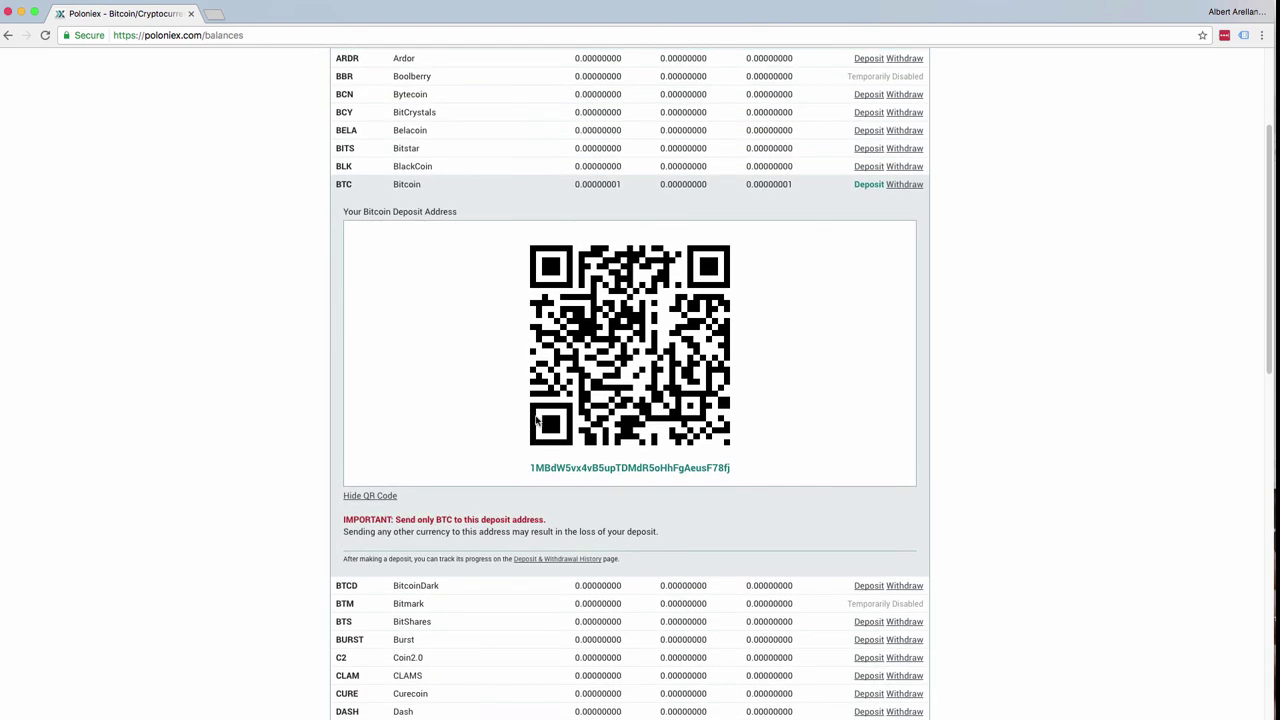
double_click(621, 467)
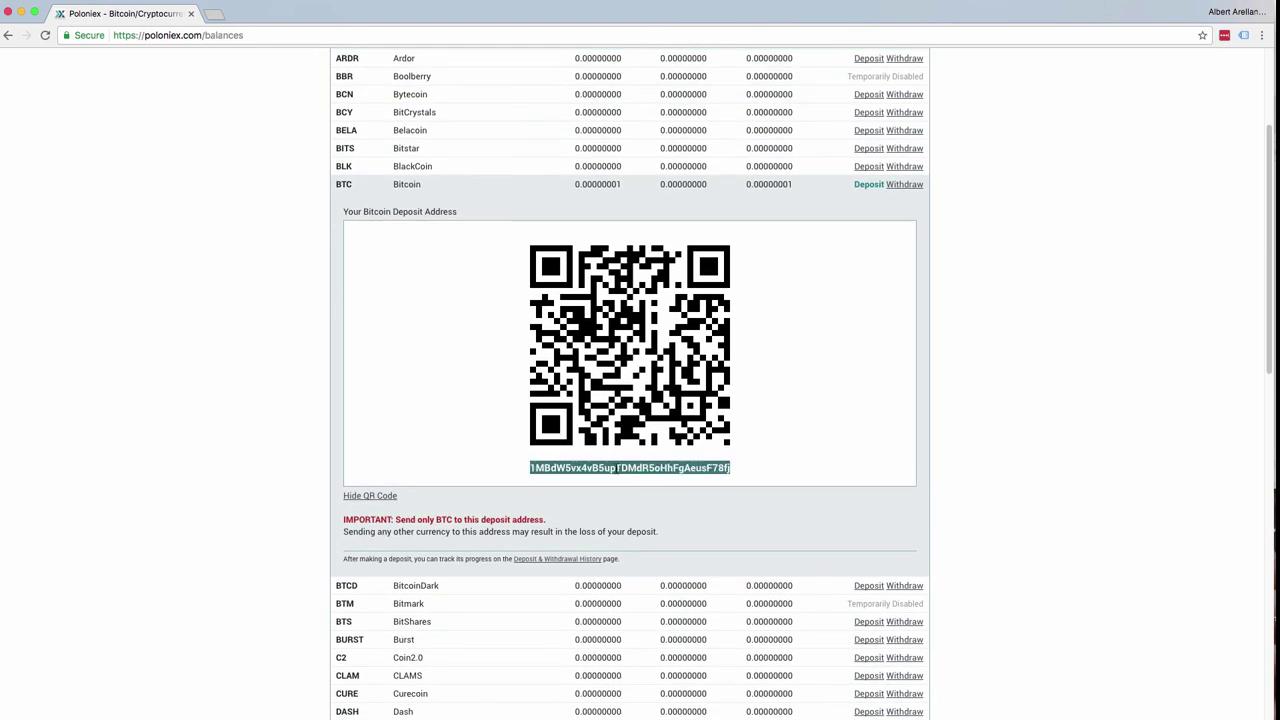
click(412, 425)
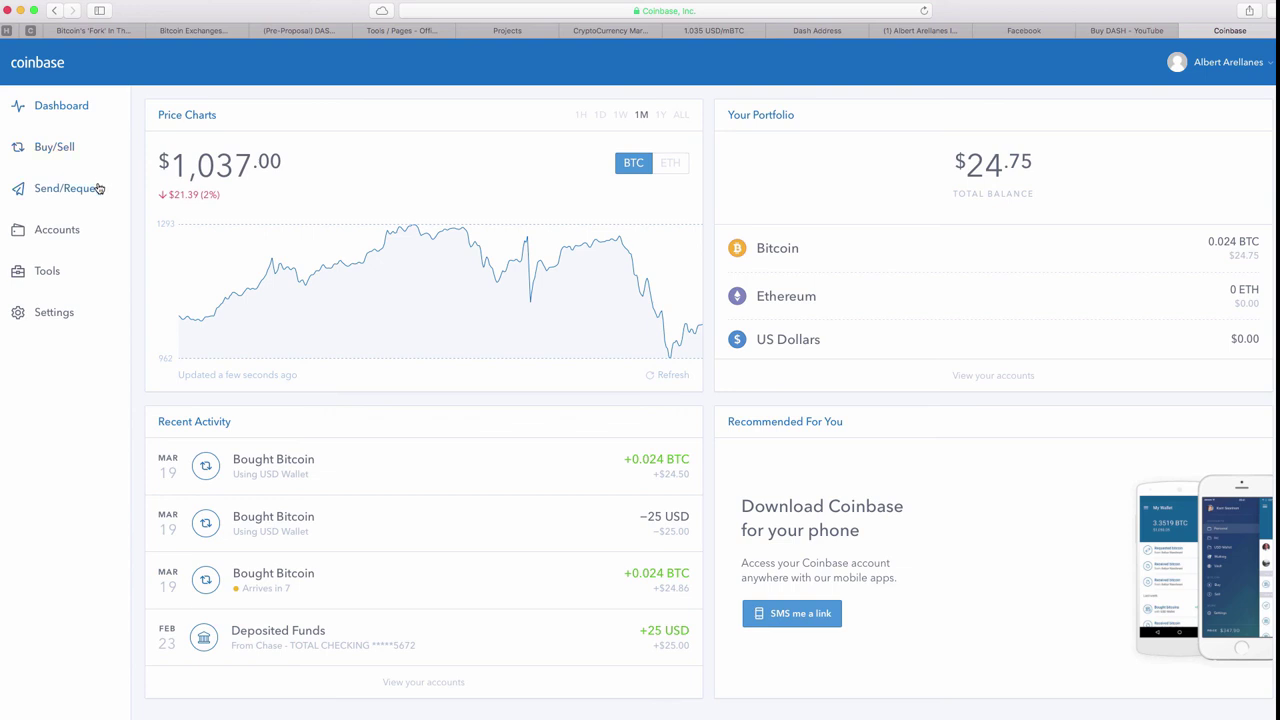
Fill Coinbase's send form with the pasted address, BTC currency, BTC Wallet and 0.0238 amount, then submit
click(99, 189)
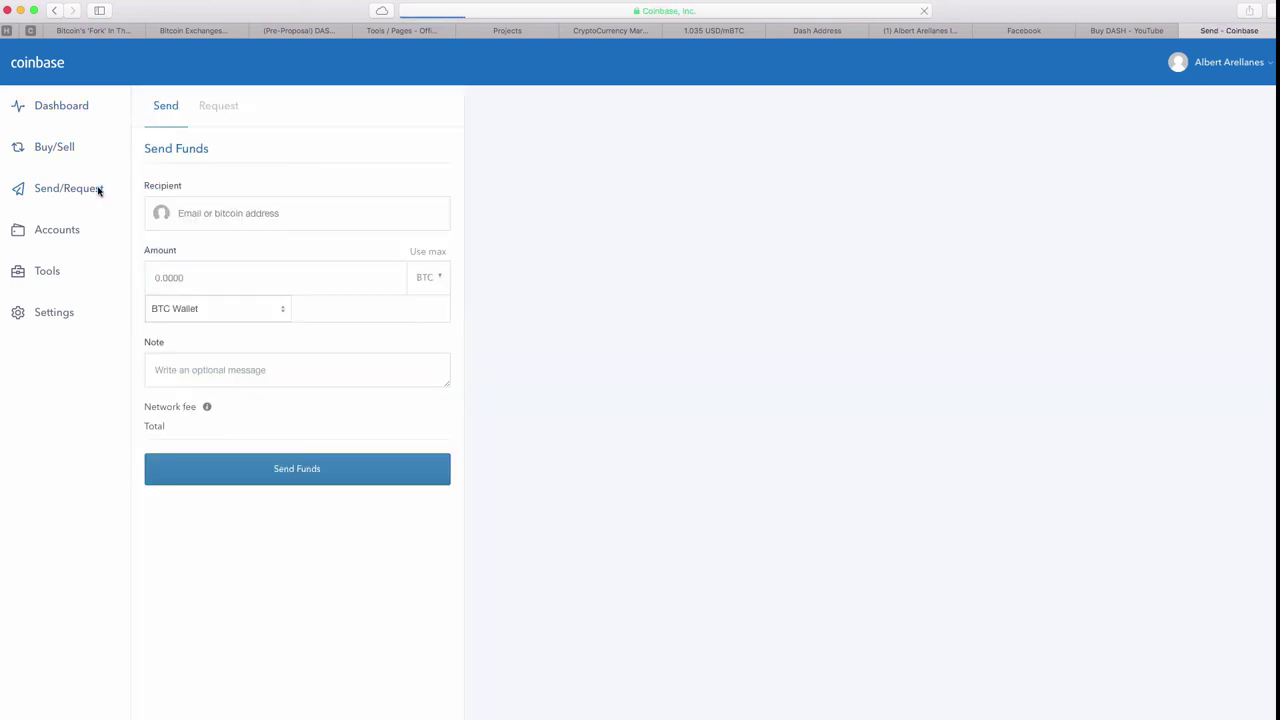
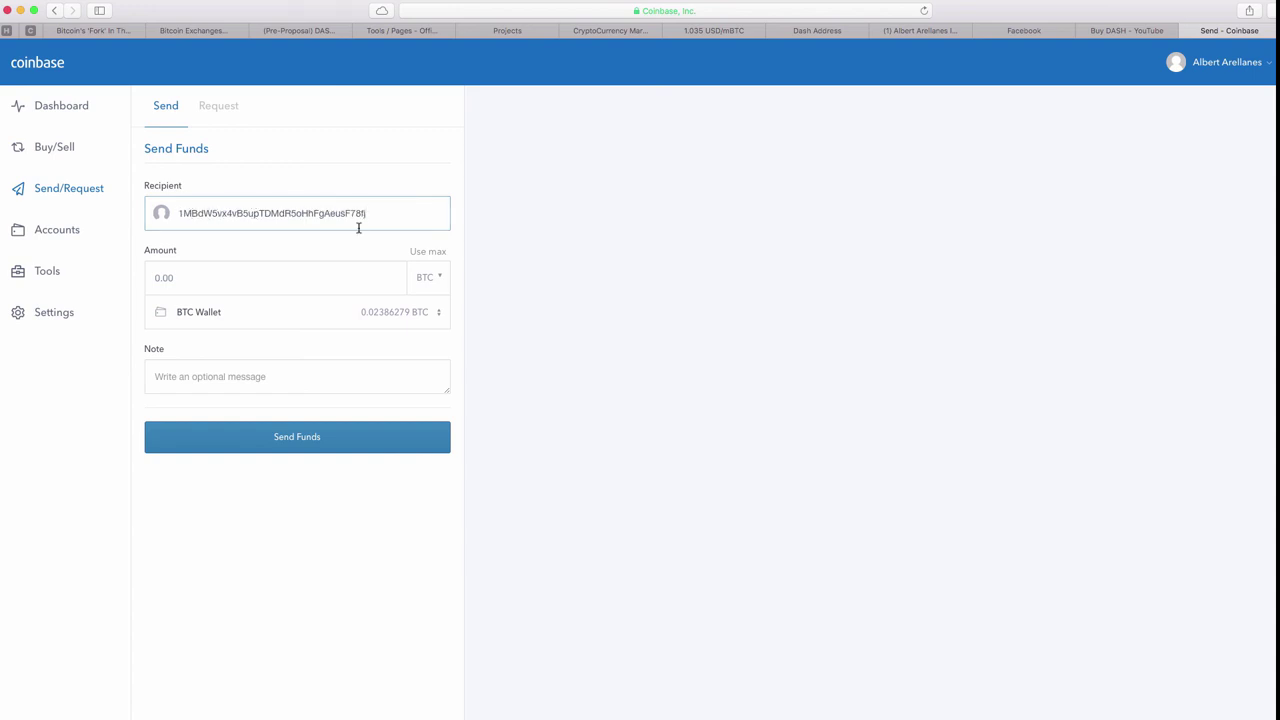
click(421, 283)
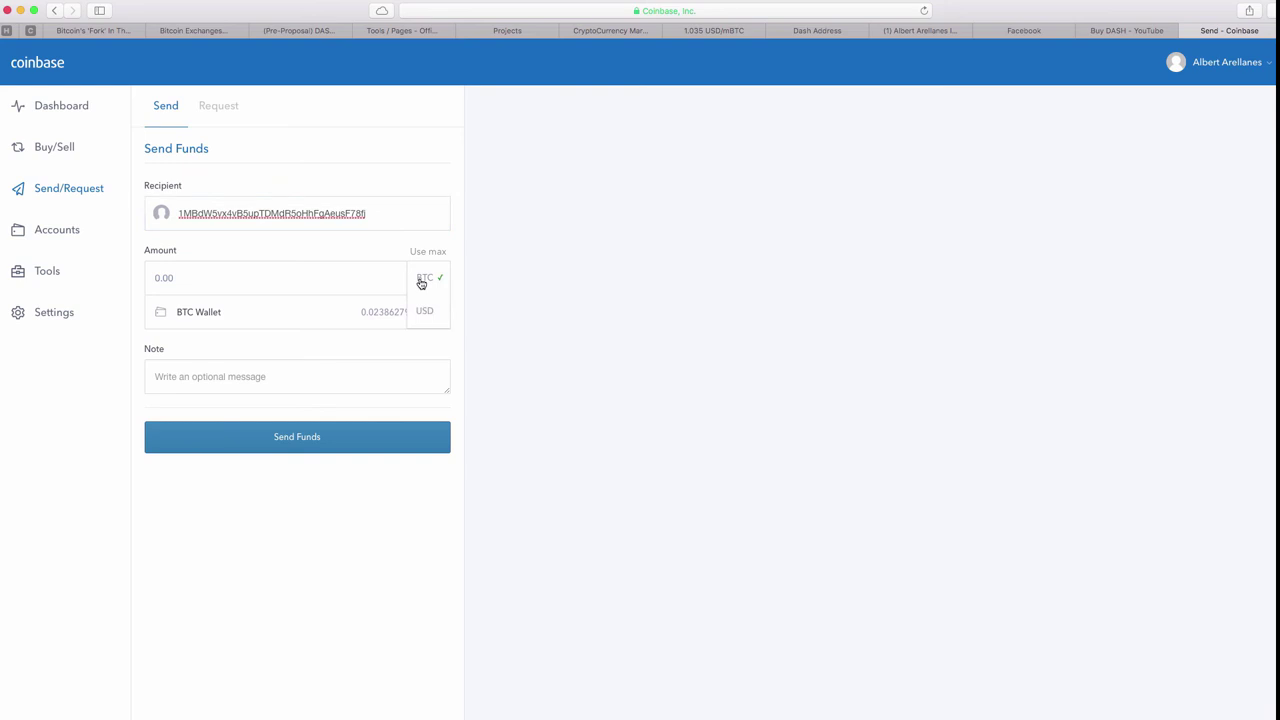
click(428, 312)
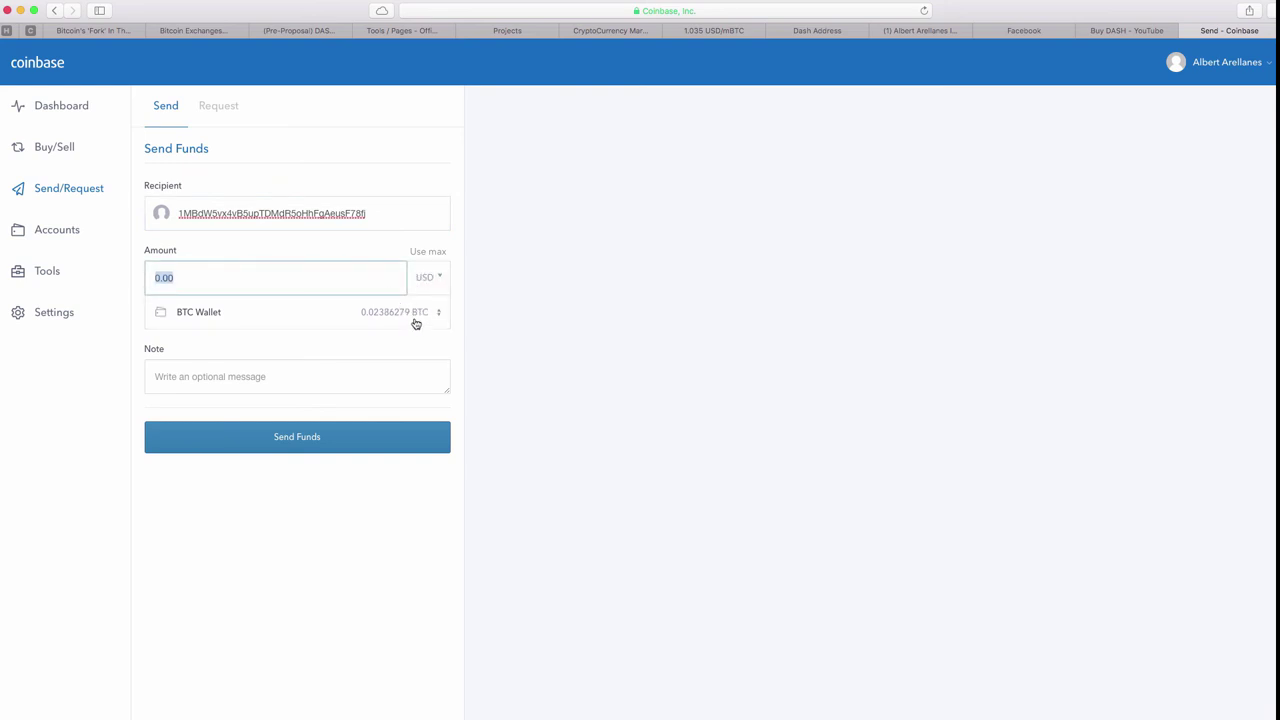
click(428, 285)
click(440, 311)
click(408, 314)
click(318, 291)
text(0.0238)
click(329, 434)
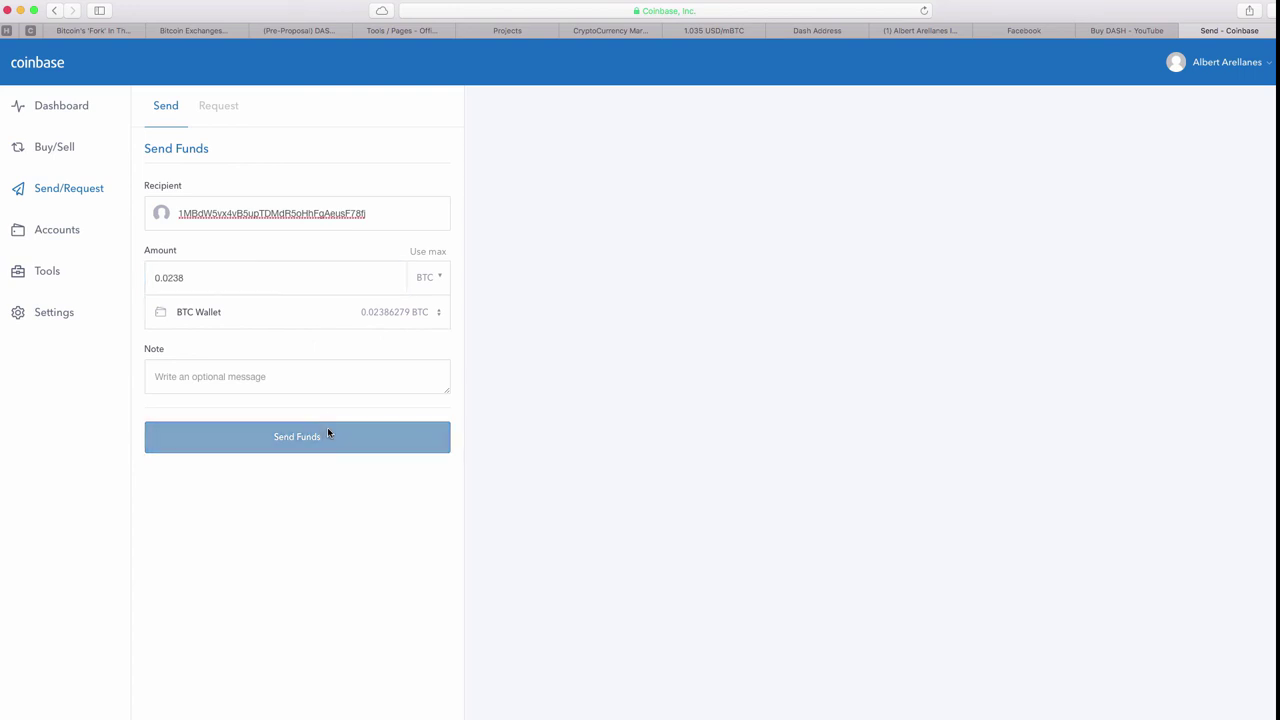
drag(216, 202, 170, 210)
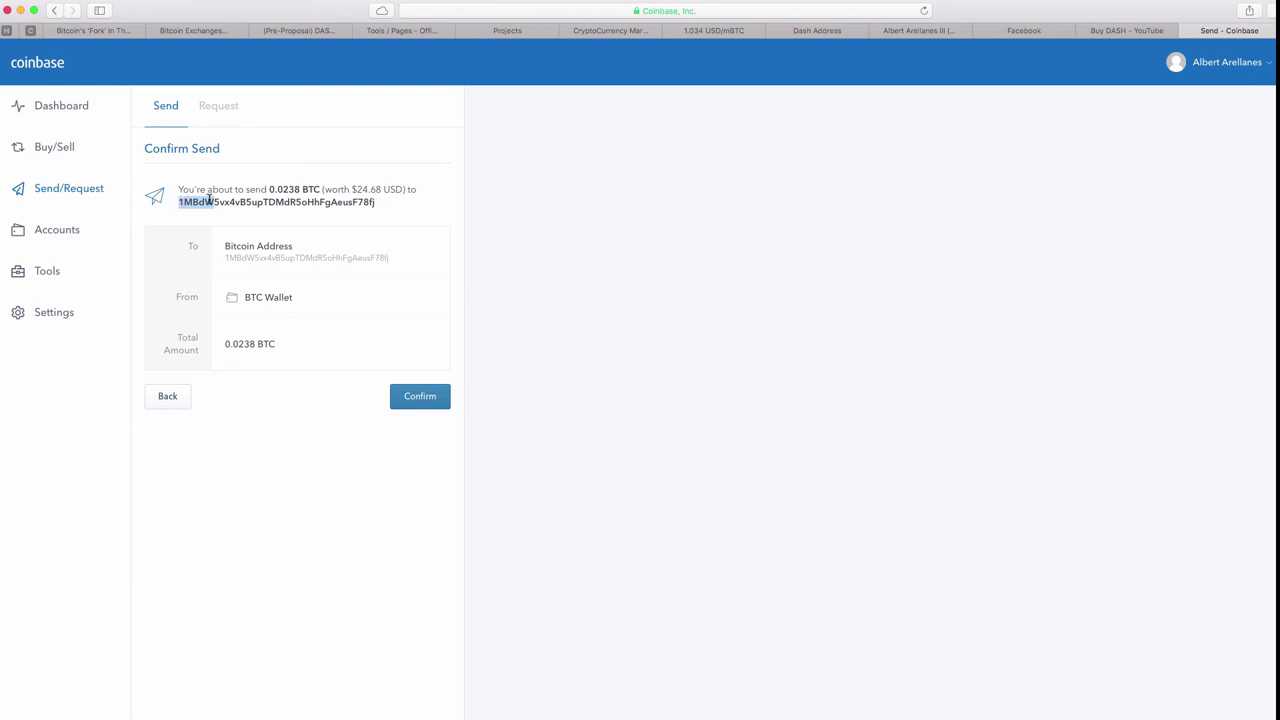
Verify the destination address on Confirm Send and confirm the 0.0238 BTC transfer
mouse_move(349, 202)
mouse_down()
mouse_move(381, 200)
mouse_move(348, 202)
mouse_move(359, 204)
mouse_up()
click(432, 210)
drag(224, 258, 392, 257)
click(410, 260)
click(433, 397)
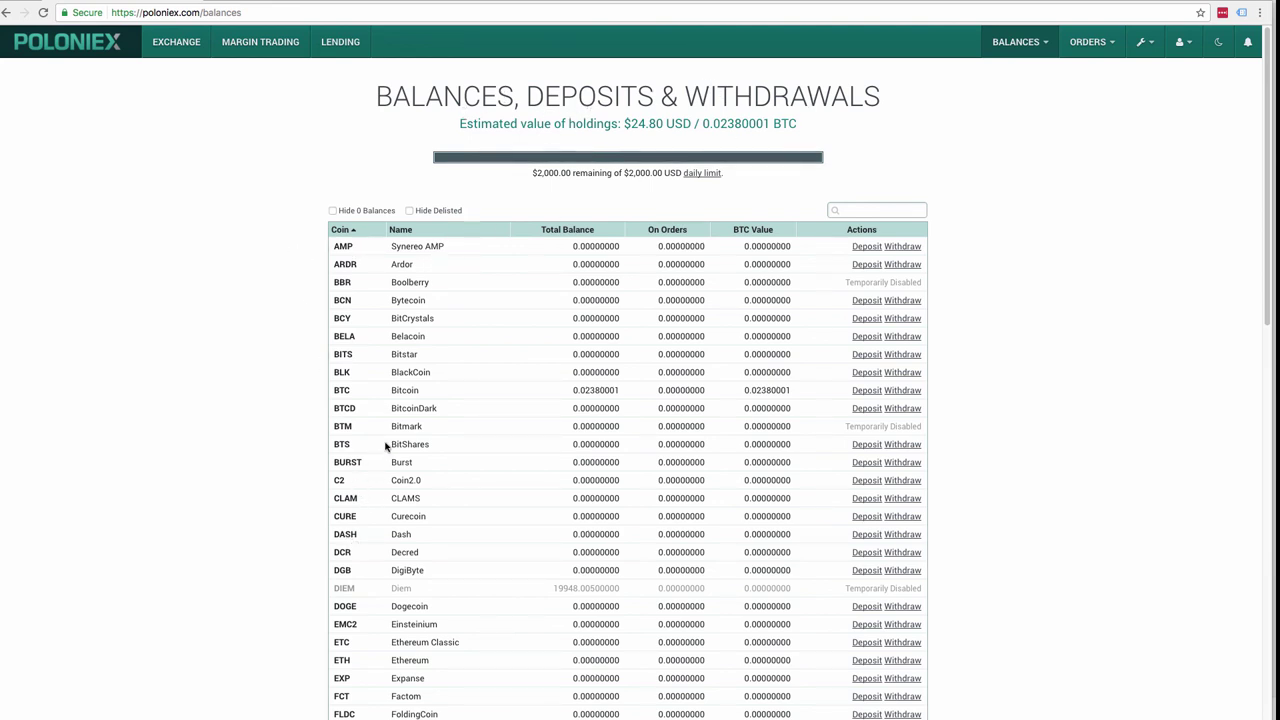
Check the 0.02380001 BTC balance row, then go to the DASH/BTC exchange page
drag(393, 390, 916, 395)
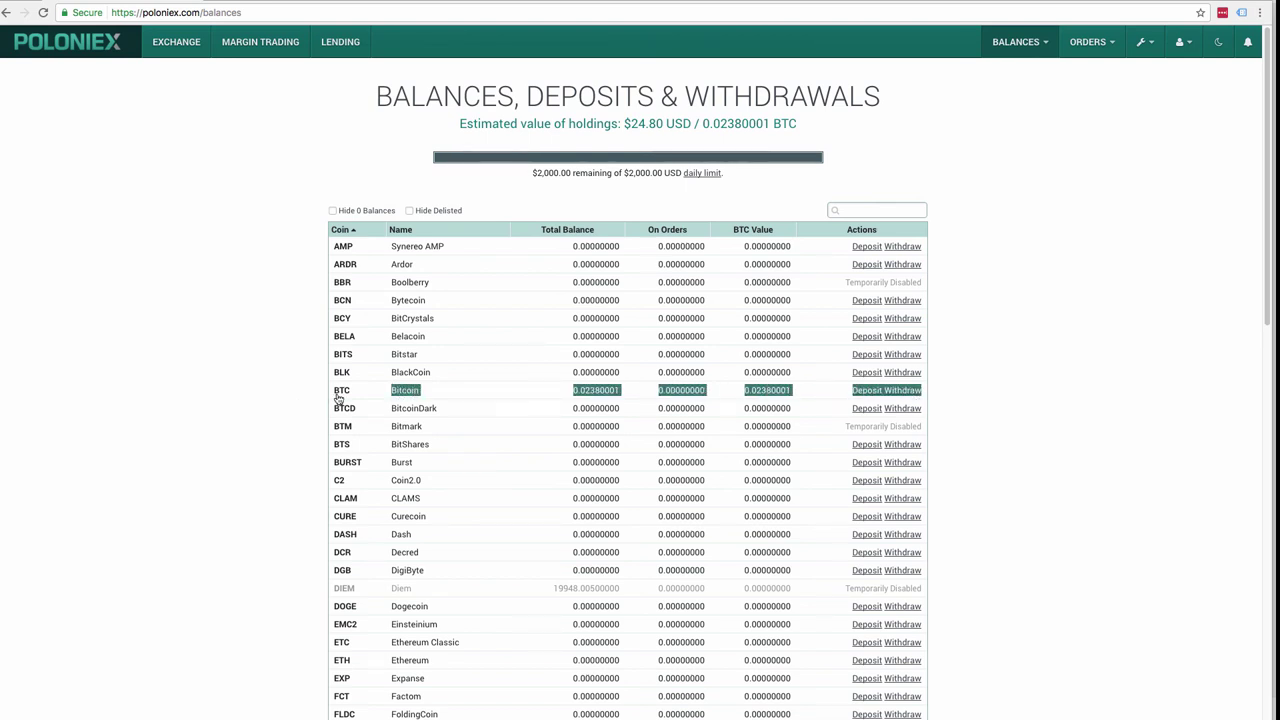
click(618, 395)
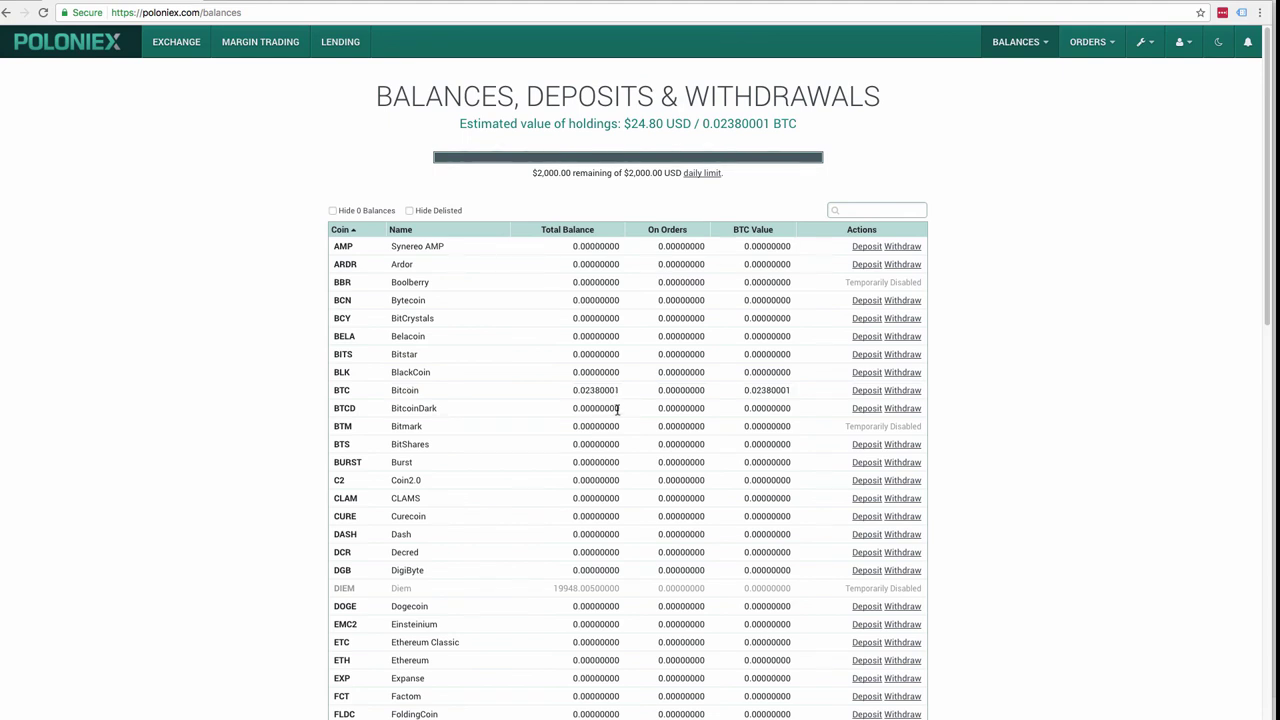
drag(618, 393, 509, 394)
click(521, 394)
click(186, 53)
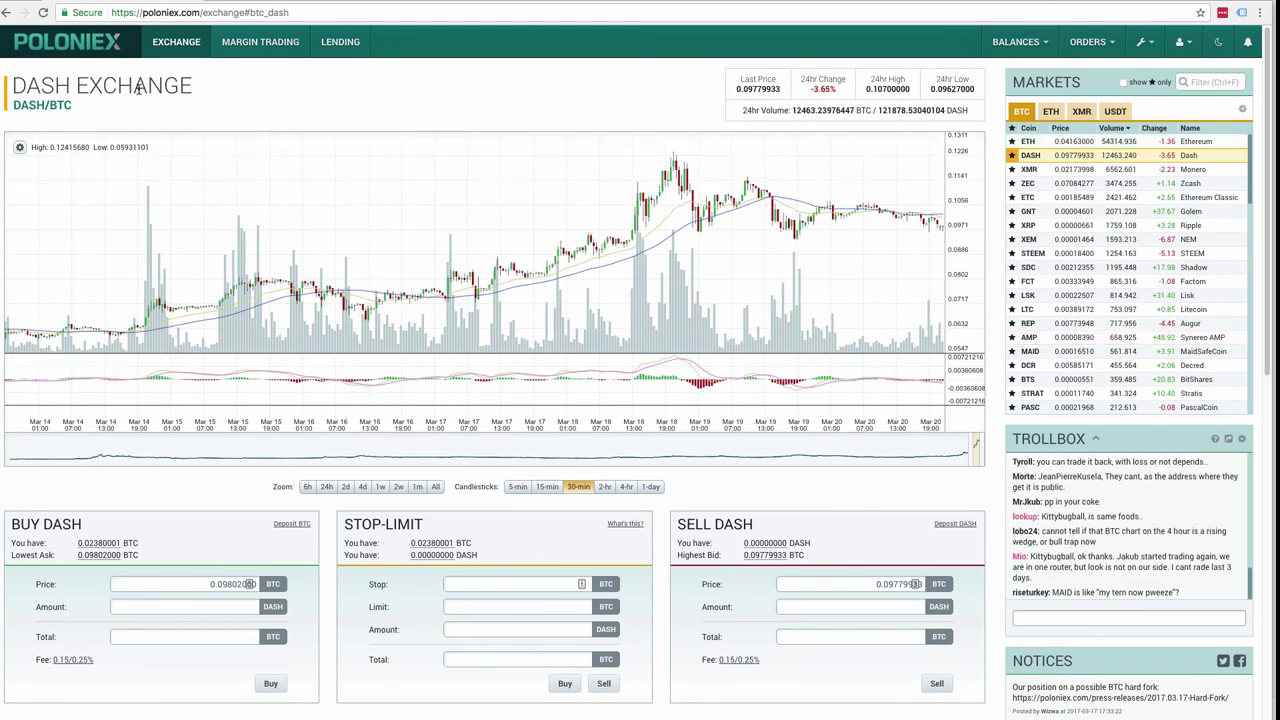
mouse_move(1024, 84)
mouse_down()
mouse_move(1083, 88)
mouse_move(1011, 87)
mouse_up()
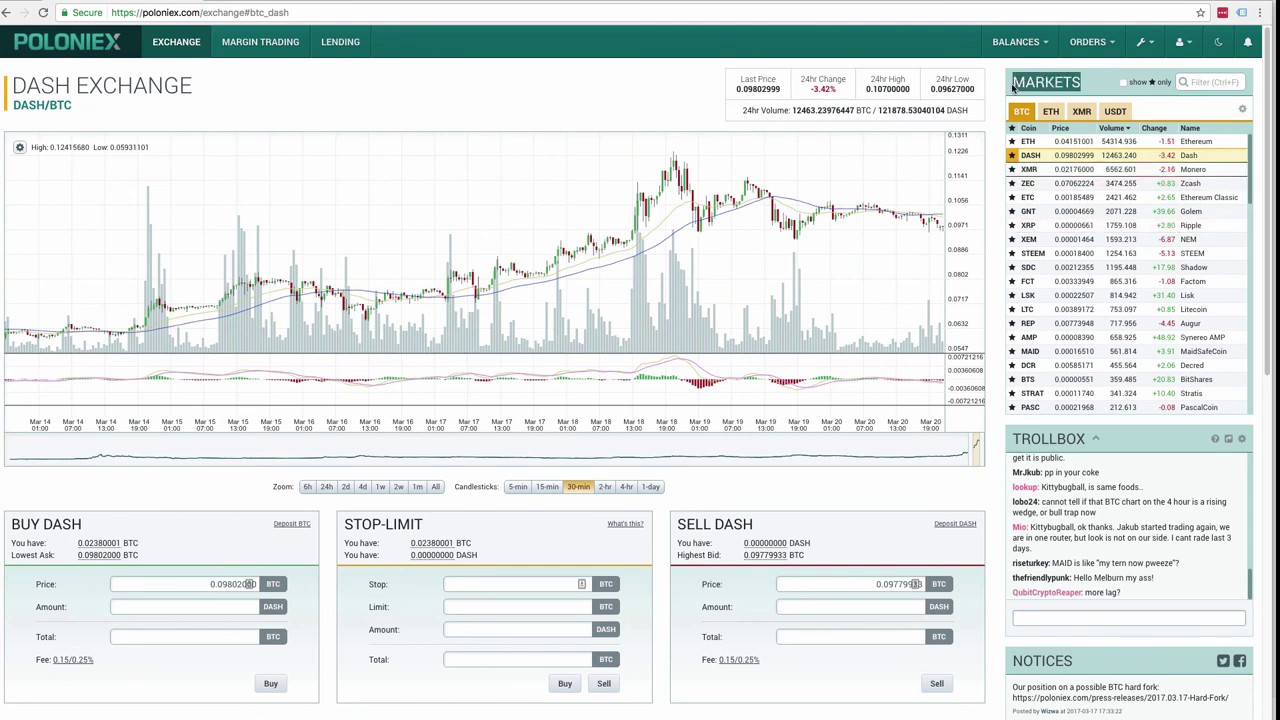
click(1012, 88)
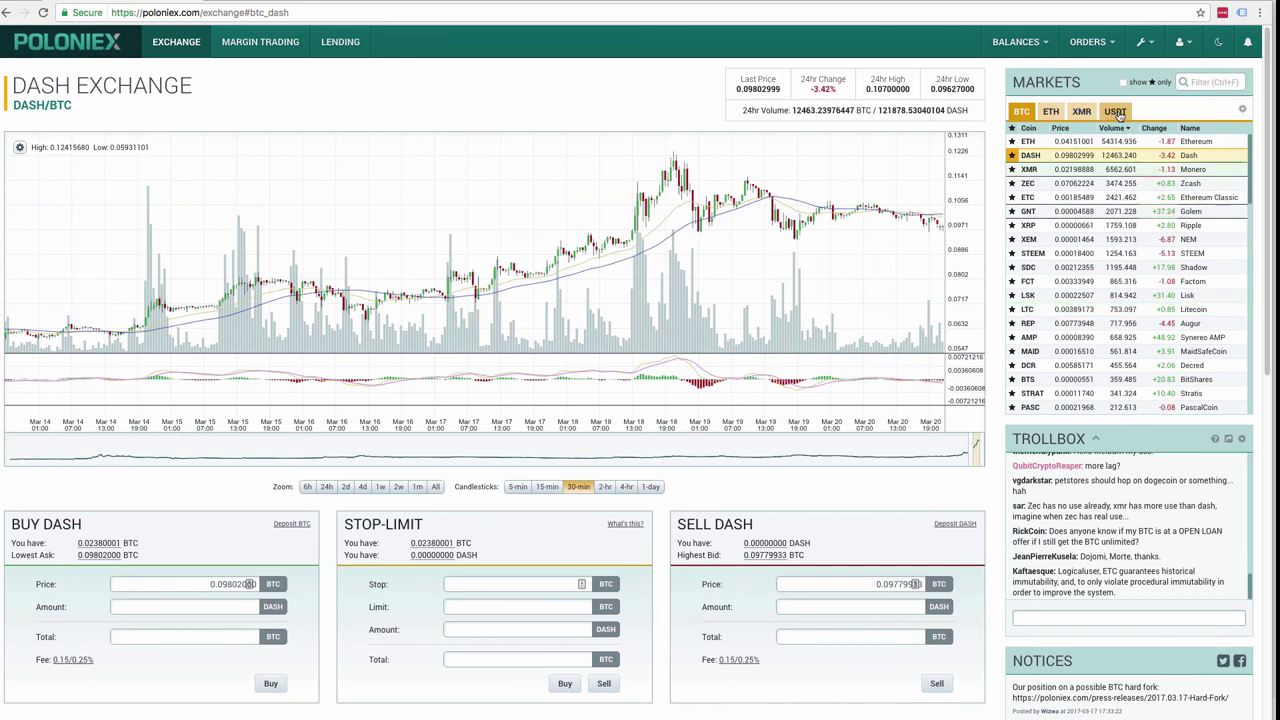
click(1118, 112)
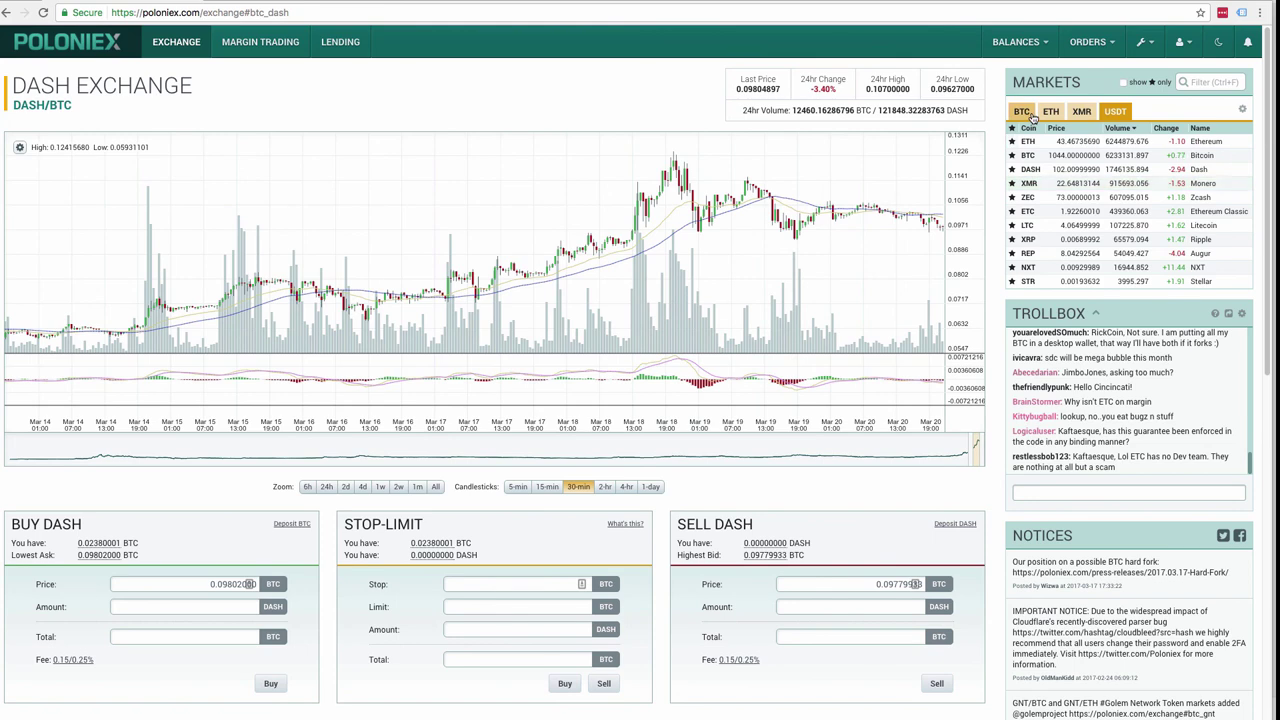
click(1076, 115)
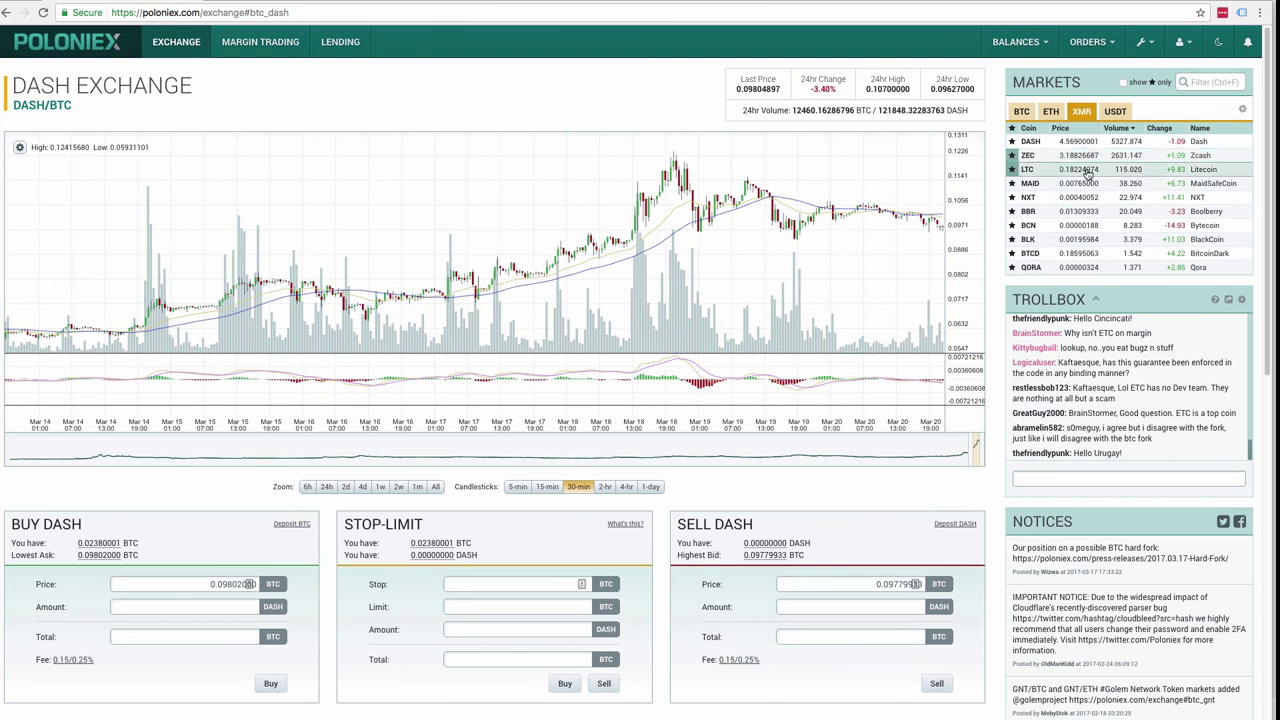
click(1055, 112)
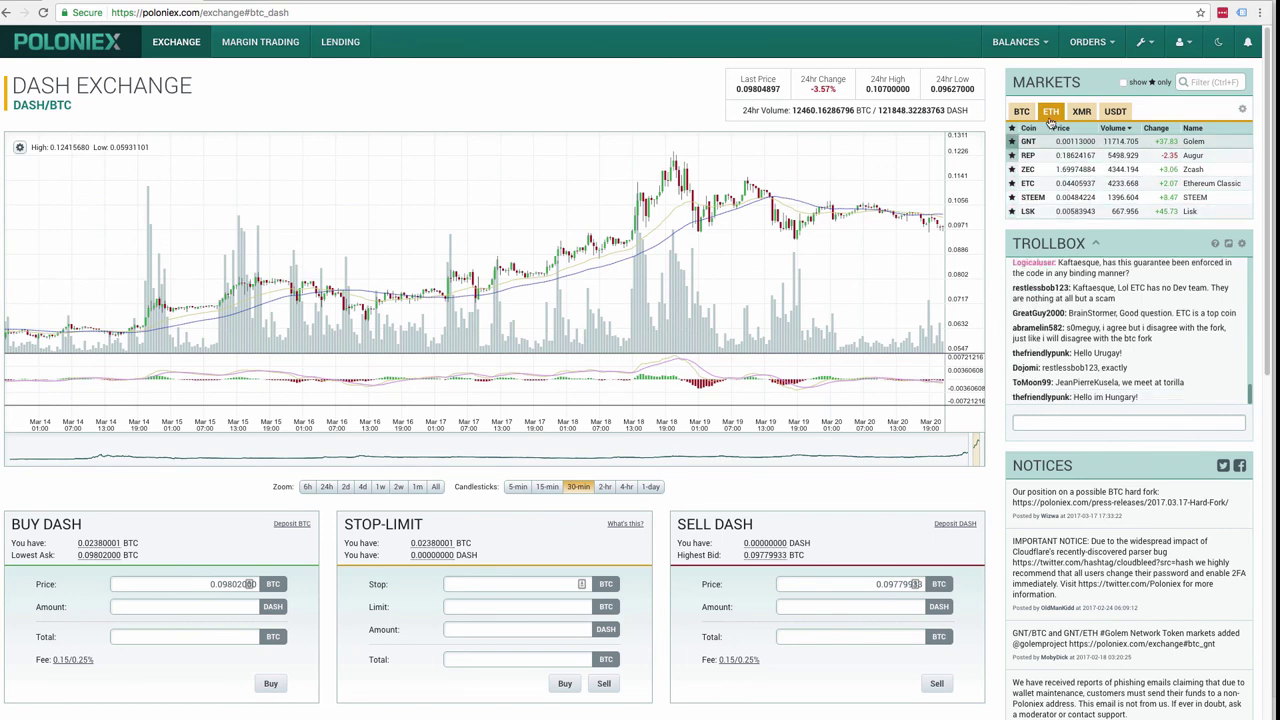
click(1053, 112)
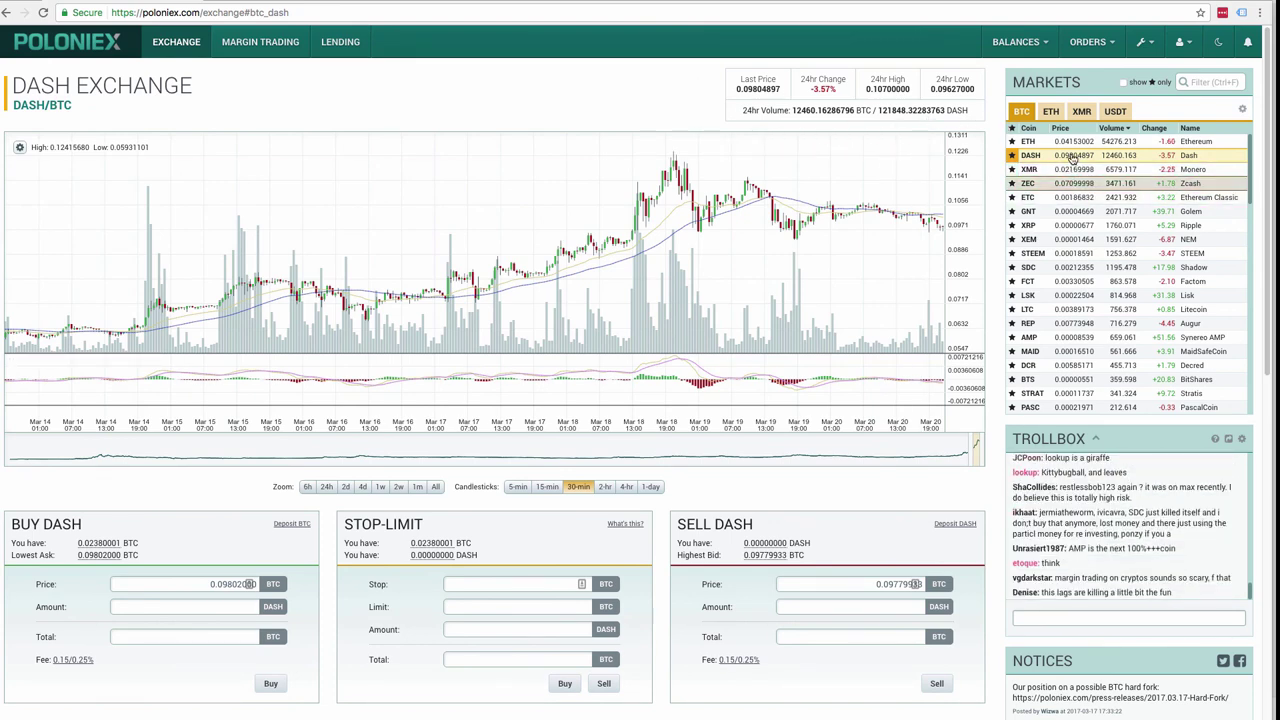
scroll(491, 77, down, 1)
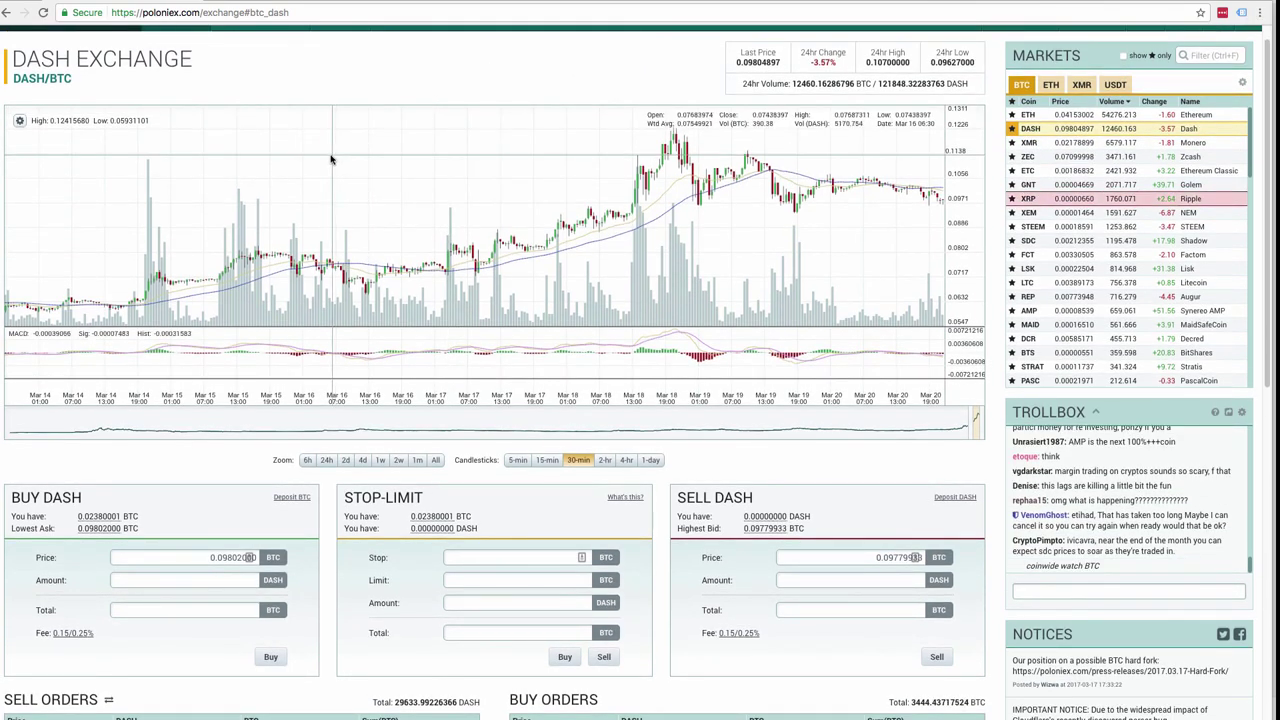
key(ctrl+plus)
key(ctrl+plus)
key(ctrl+plus)
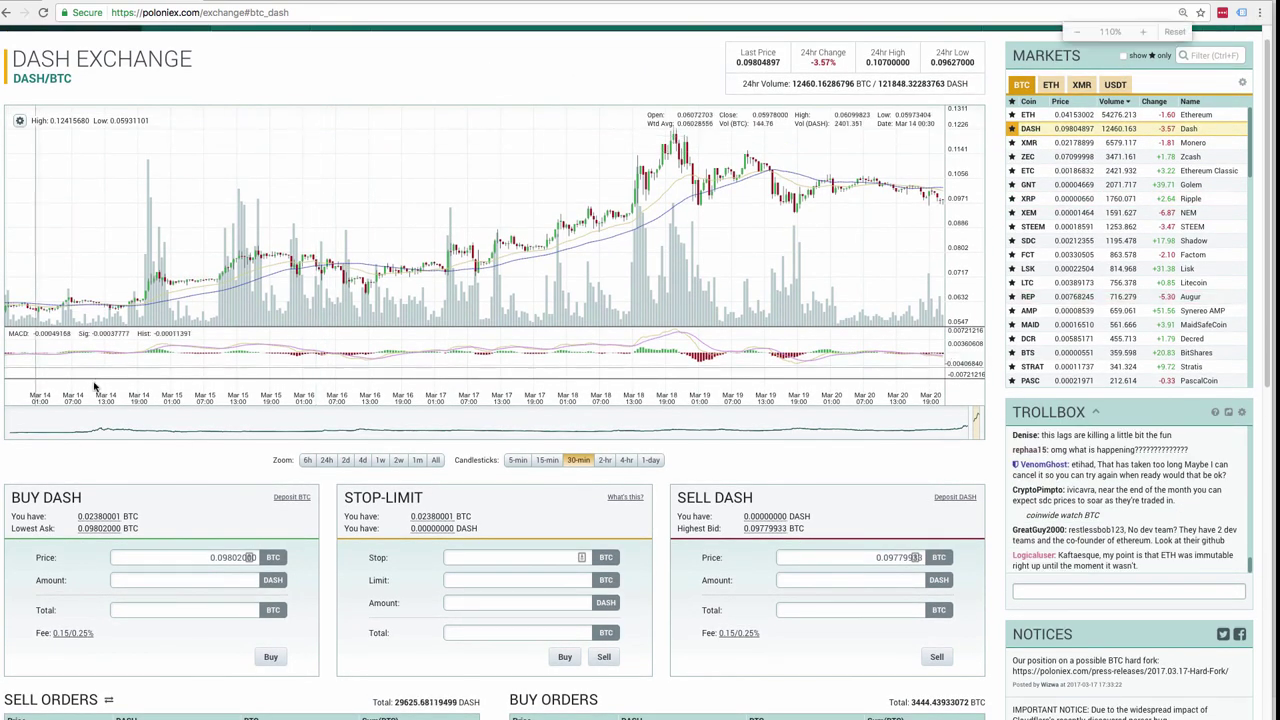
scroll(95, 407, down, 8)
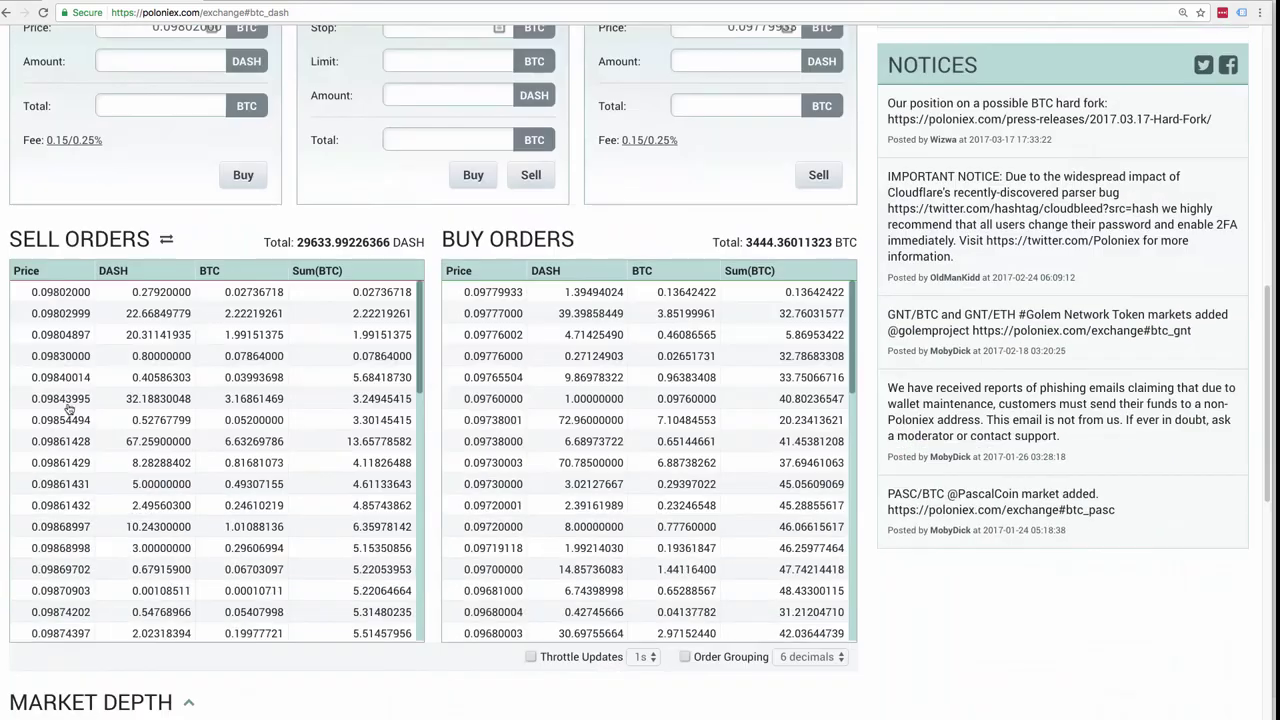
scroll(57, 241, up, 4)
drag(20, 292, 124, 292)
drag(594, 287, 708, 290)
click(708, 290)
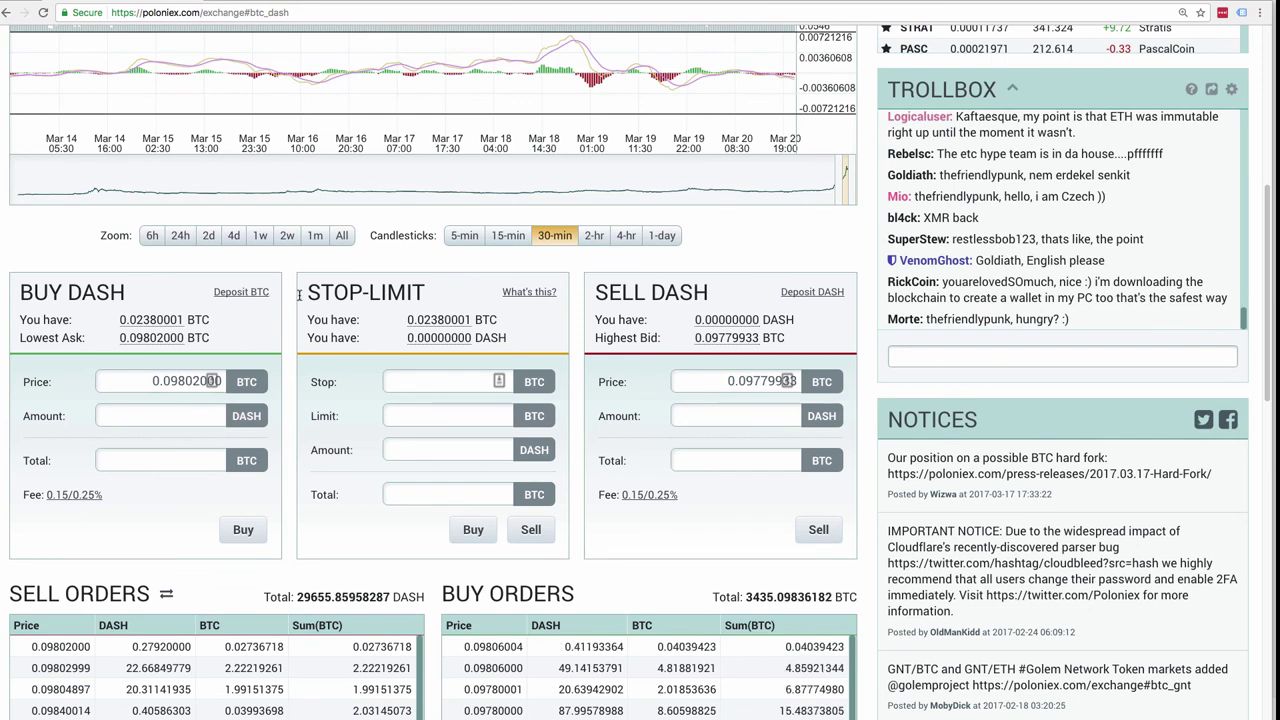
scroll(430, 235, down, 3)
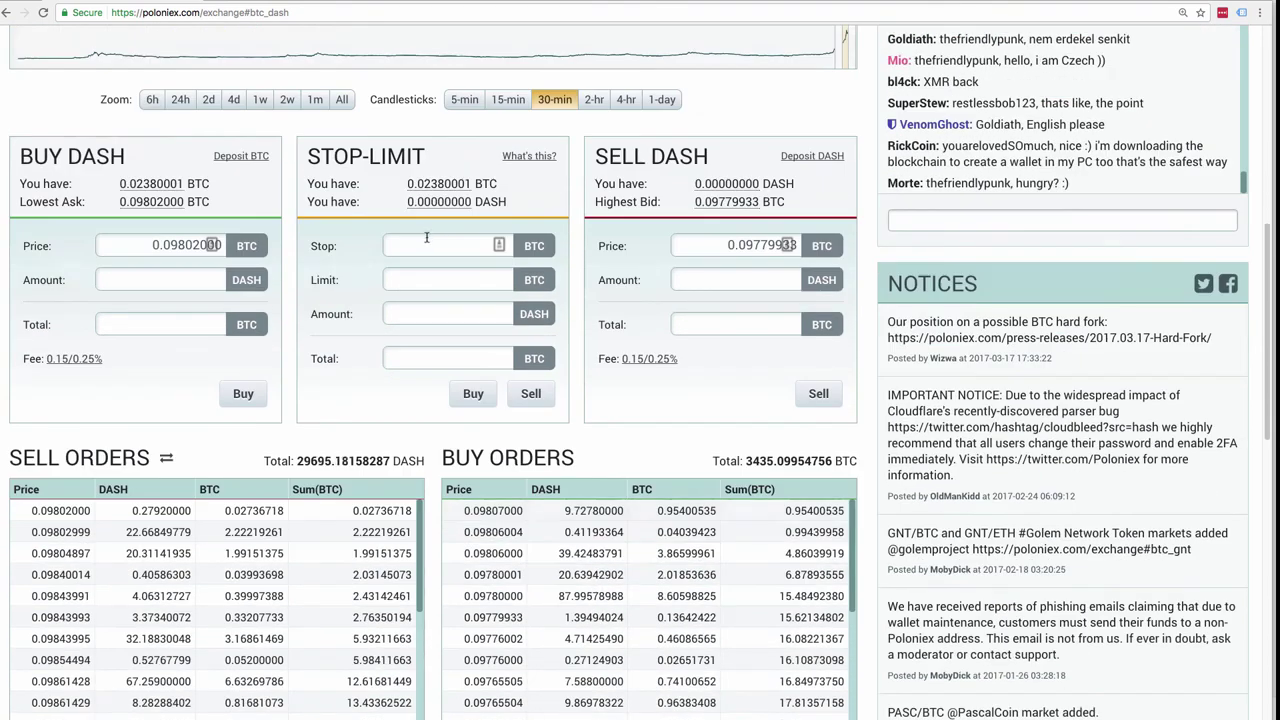
drag(8, 460, 126, 468)
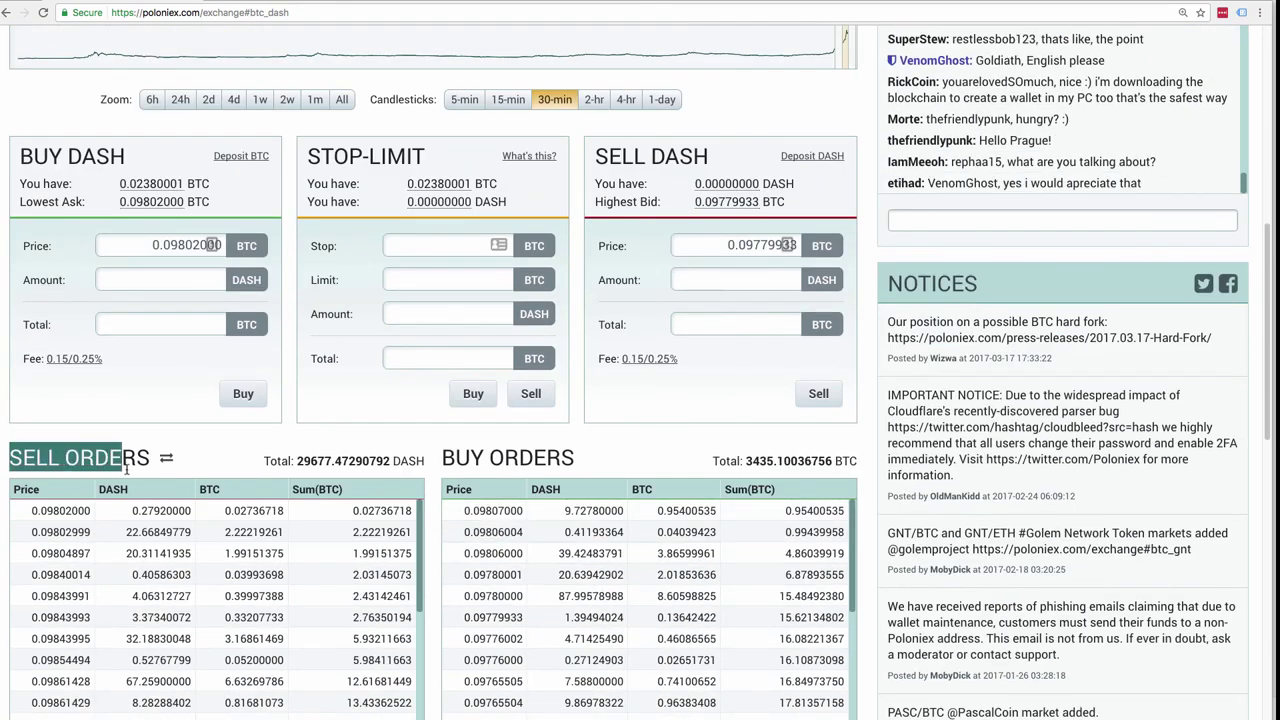
drag(442, 462, 543, 455)
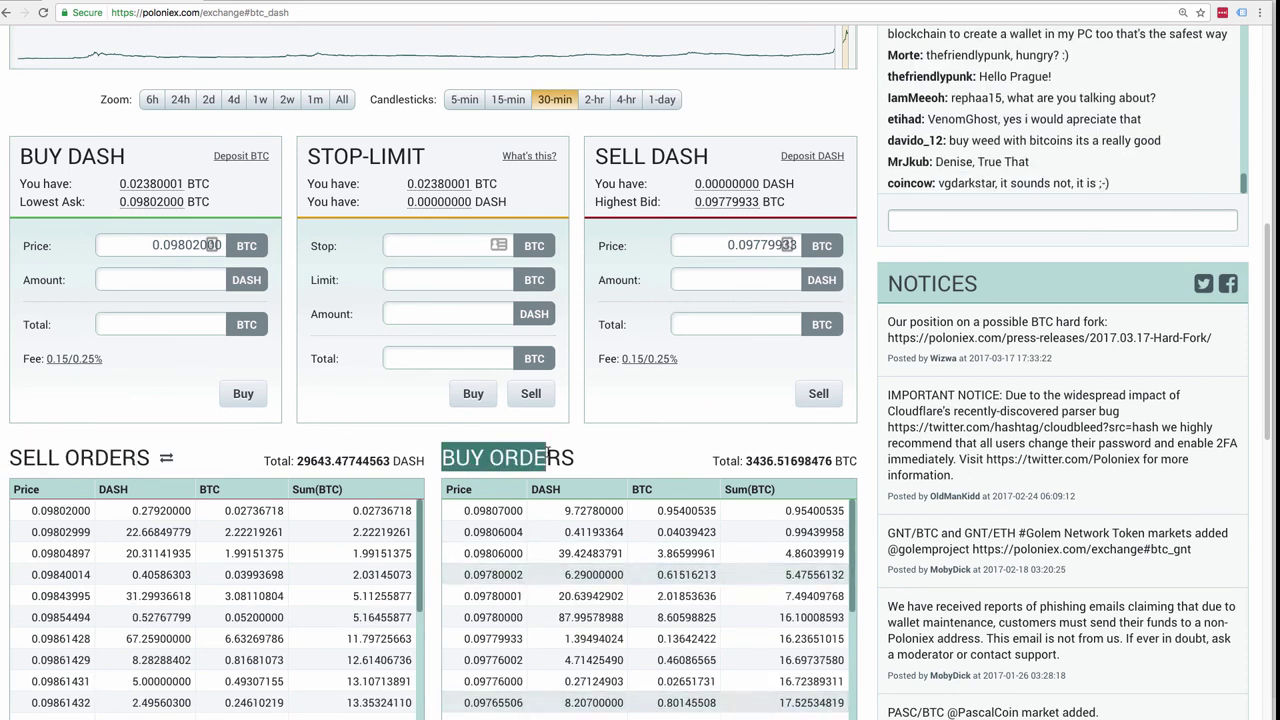
click(565, 458)
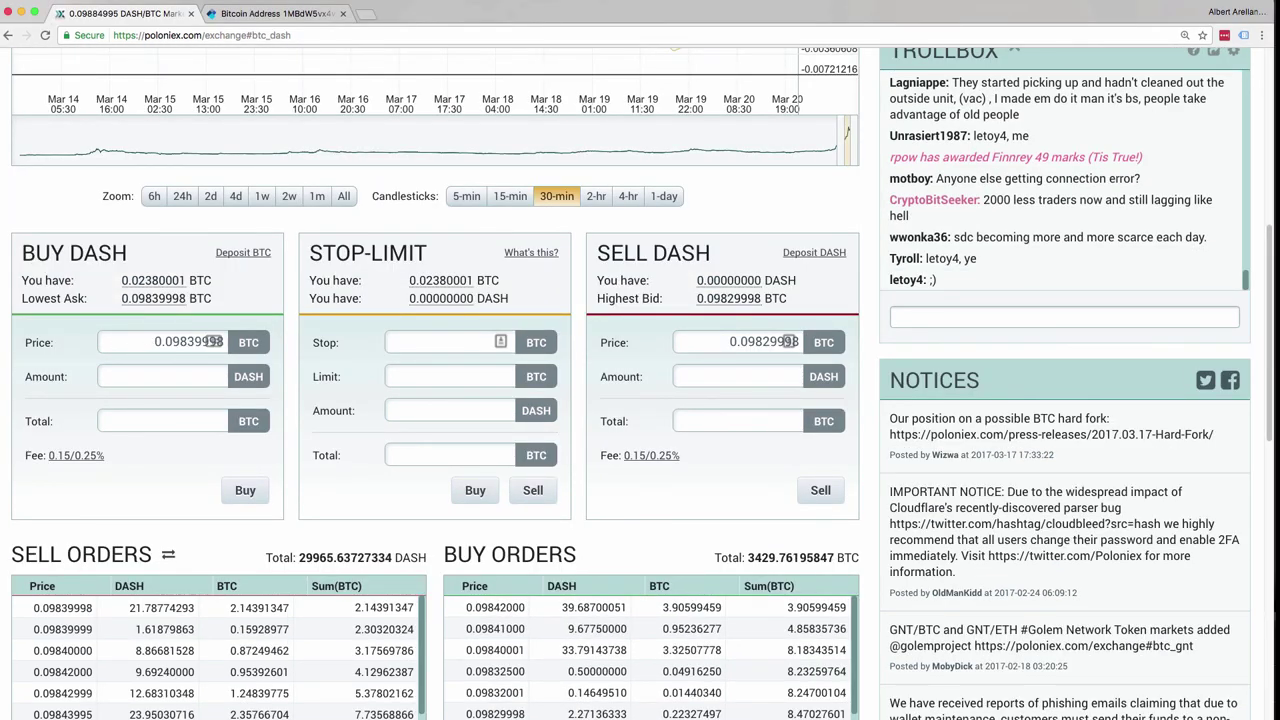
drag(22, 310, 22, 303)
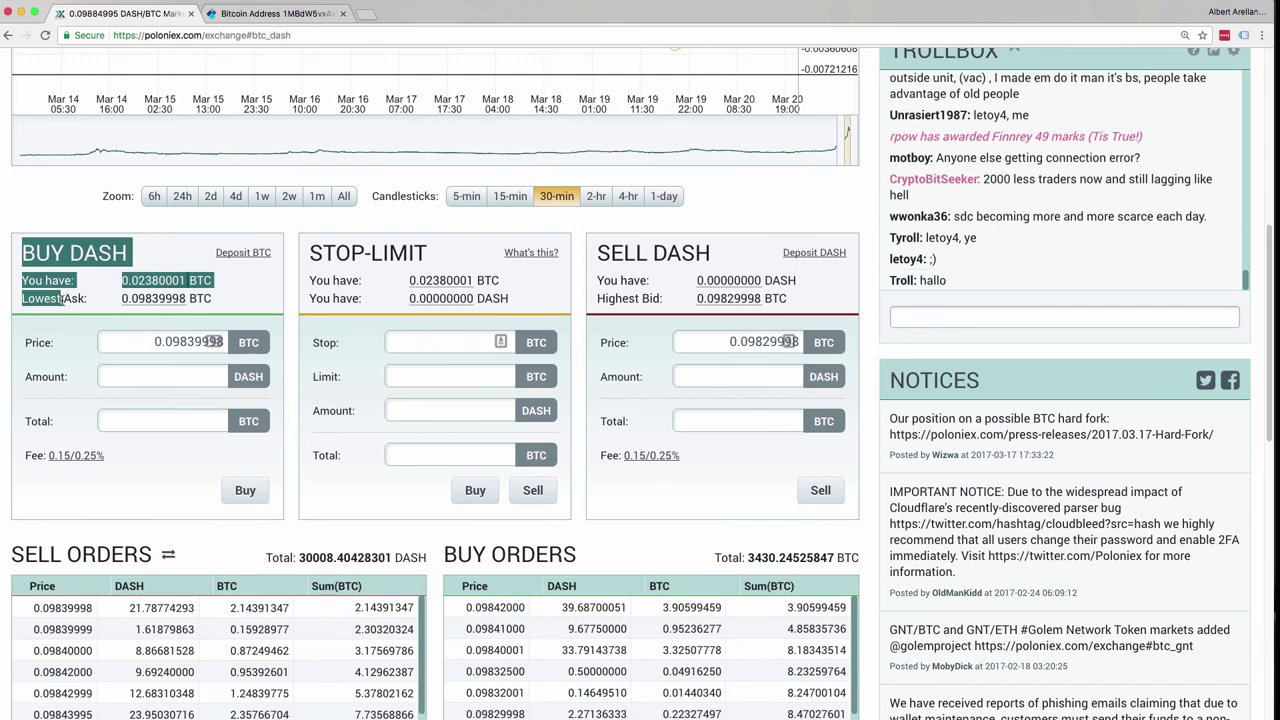
click(74, 302)
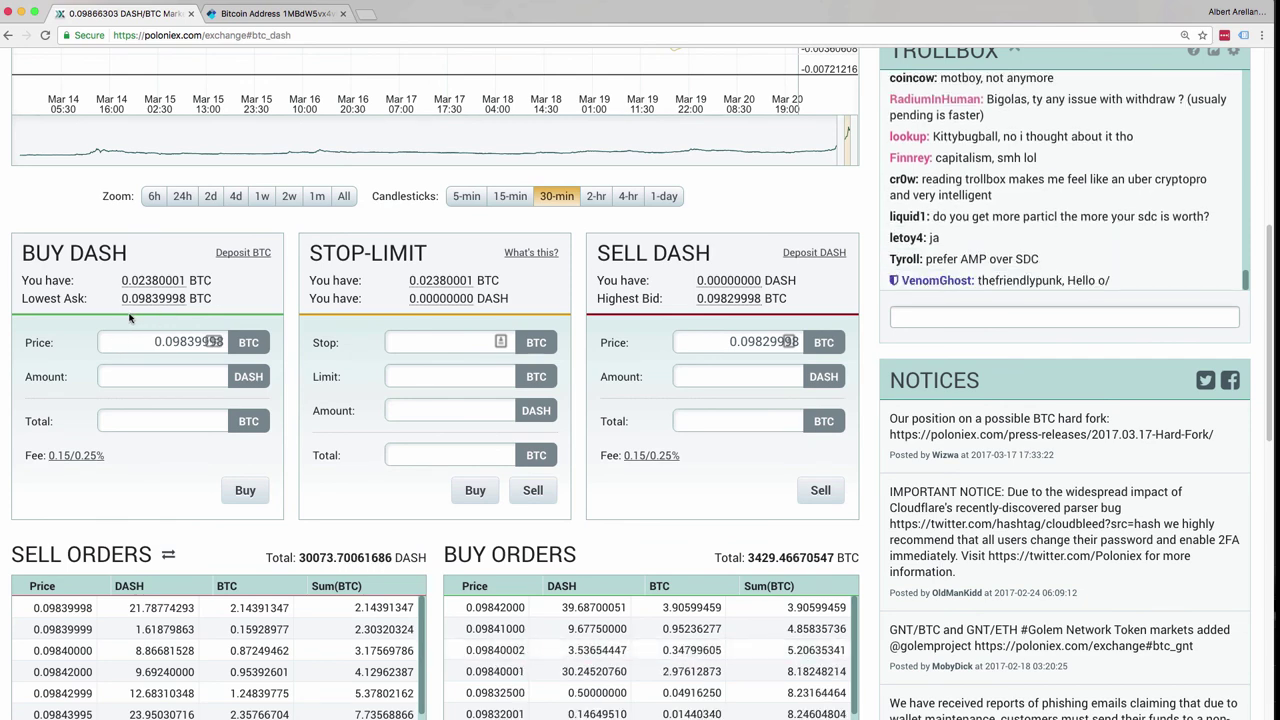
Fill the buy form with the full BTC balance and place the 0.24187007 DASH order at 0.09839998
click(140, 283)
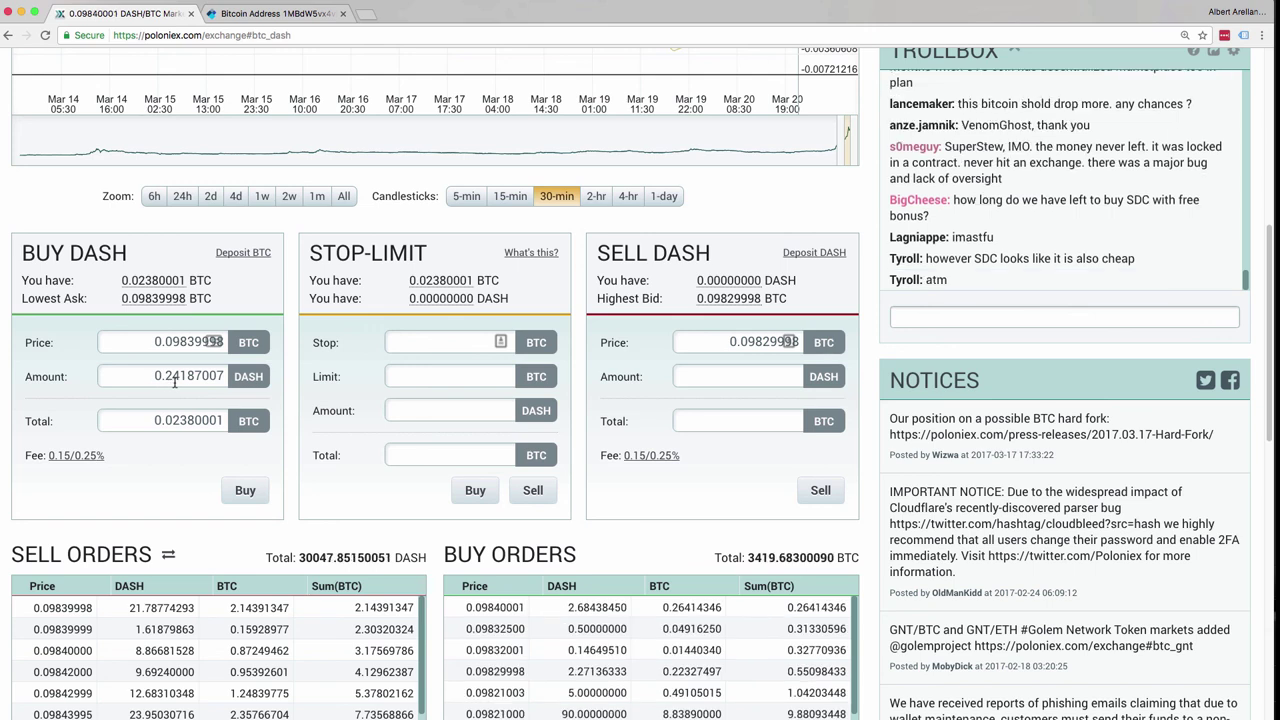
click(243, 489)
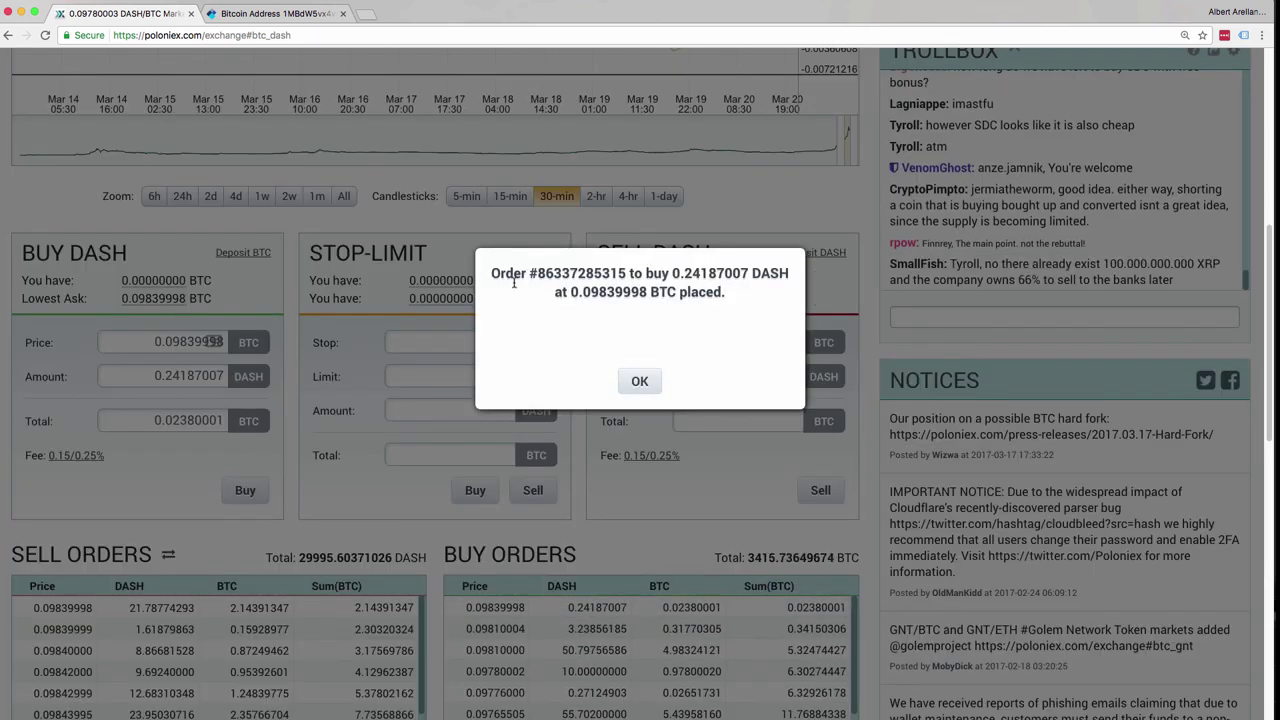
click(640, 381)
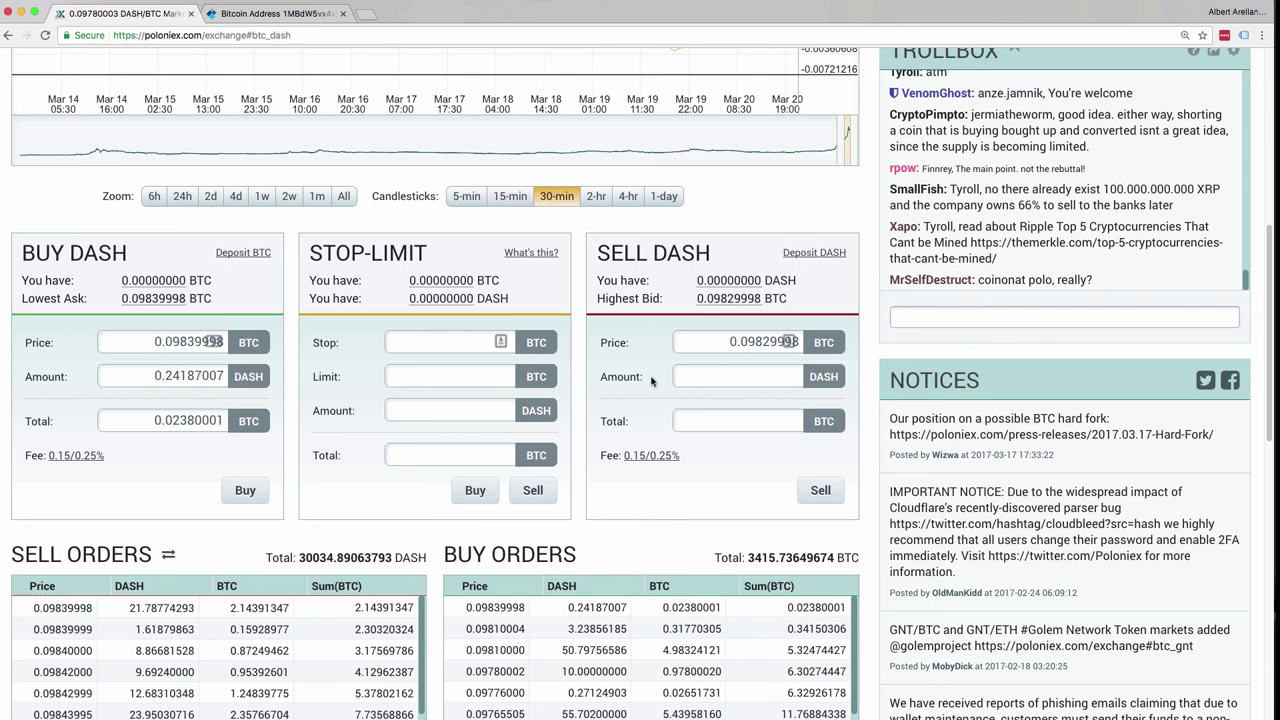
scroll(651, 381, up, 6)
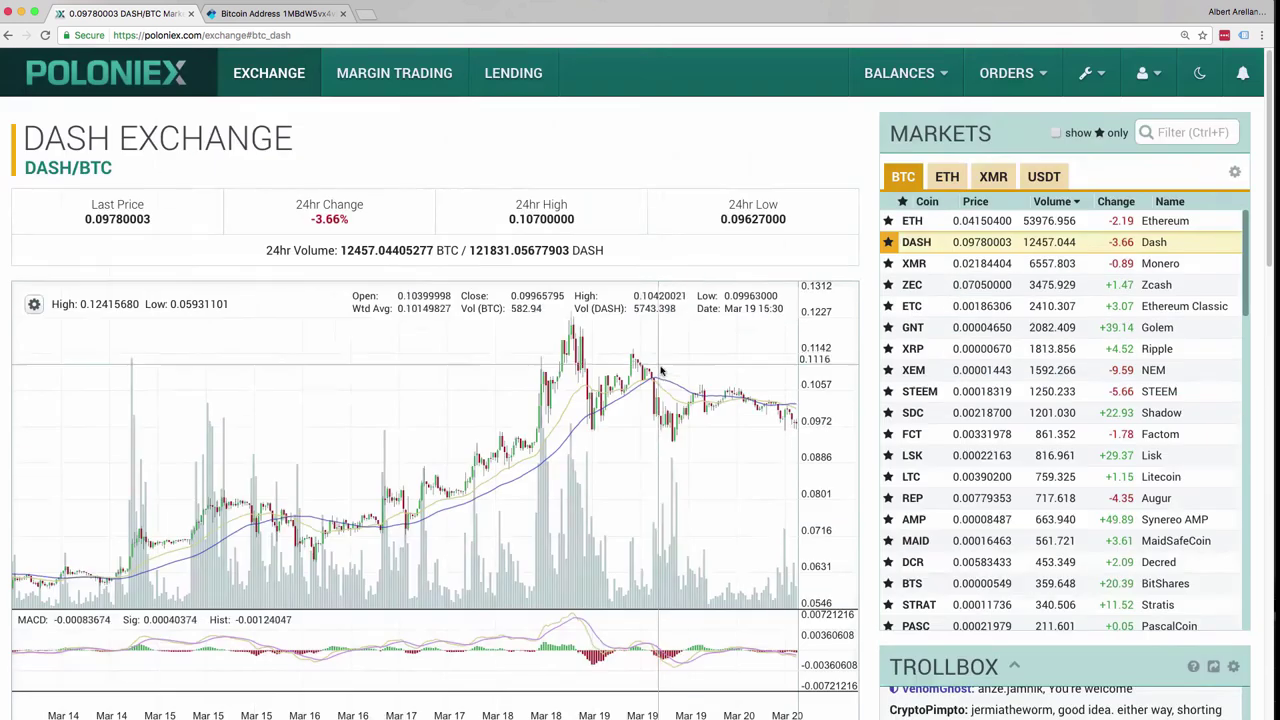
Check that My Open Orders is empty, then open the DASH withdrawal form on Balances
mouse_move(1019, 56)
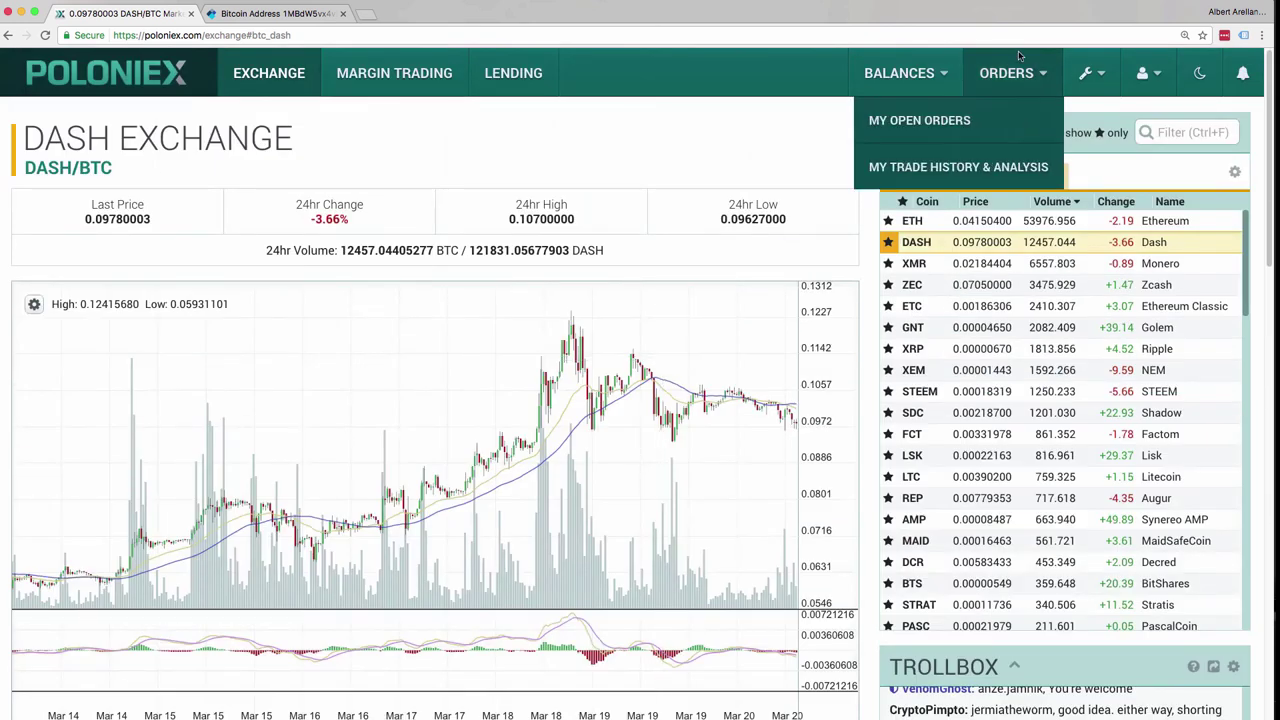
click(960, 121)
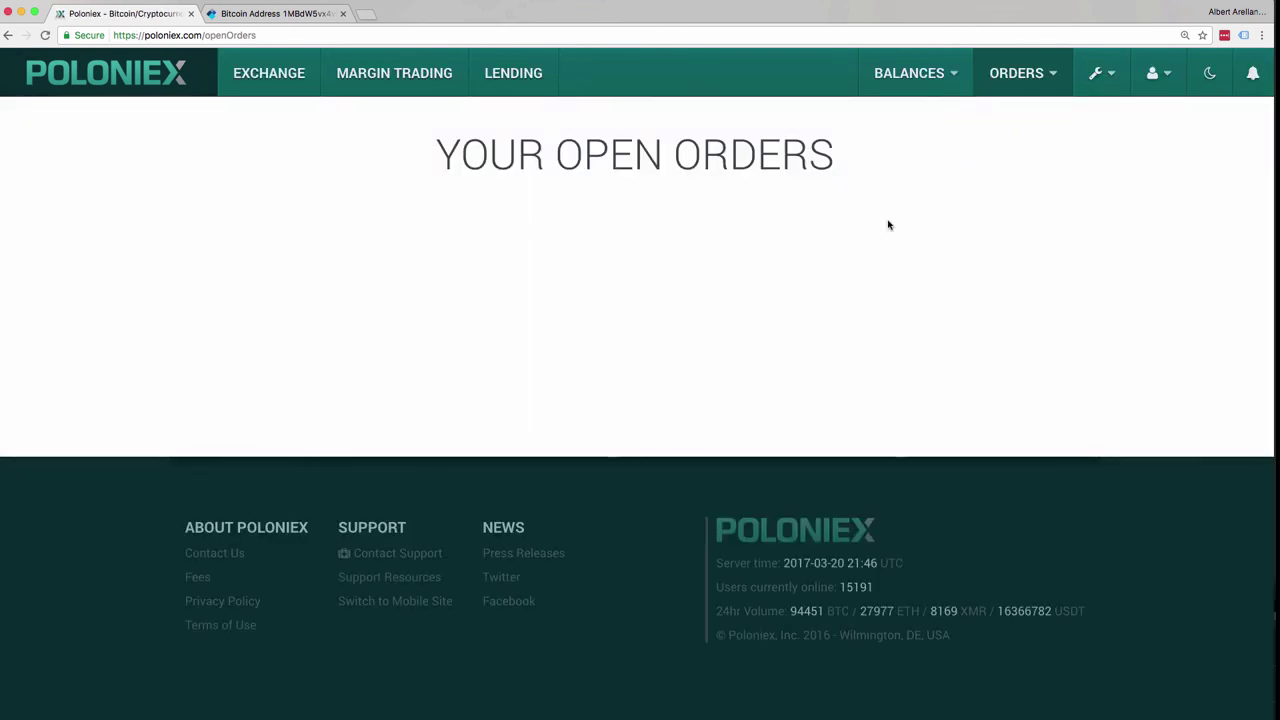
mouse_move(932, 78)
mouse_move(883, 82)
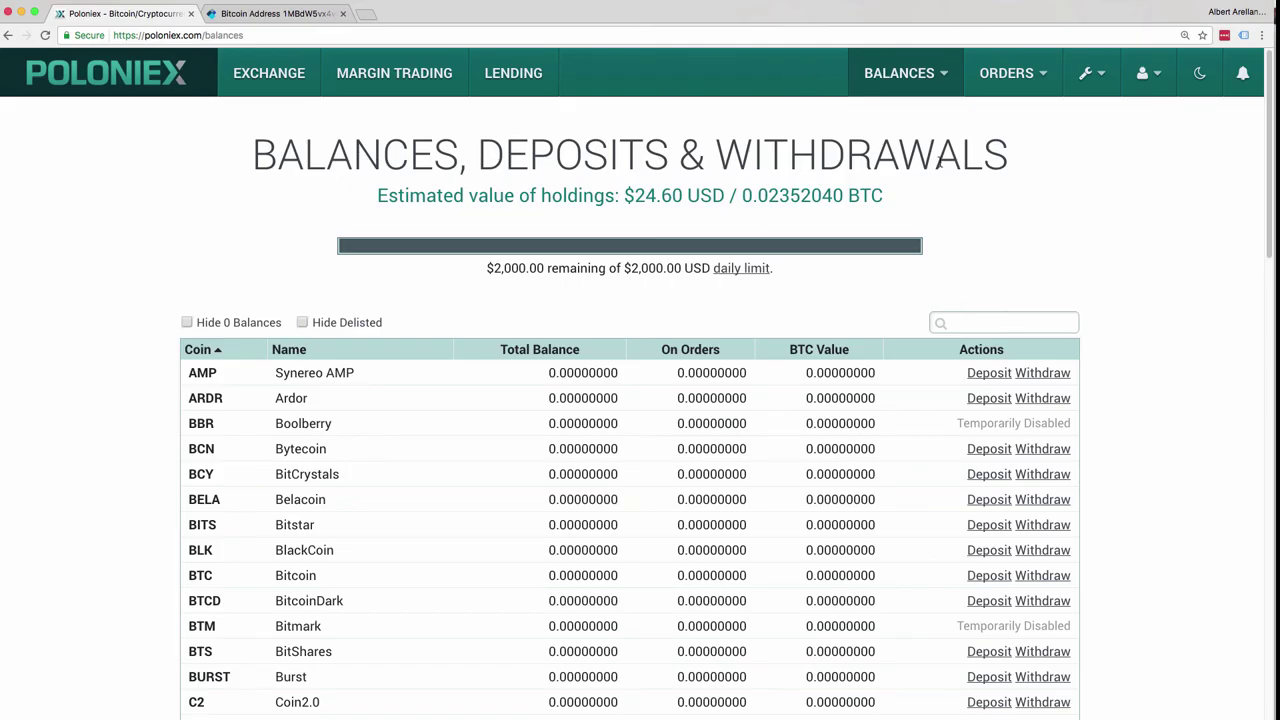
mouse_move(936, 72)
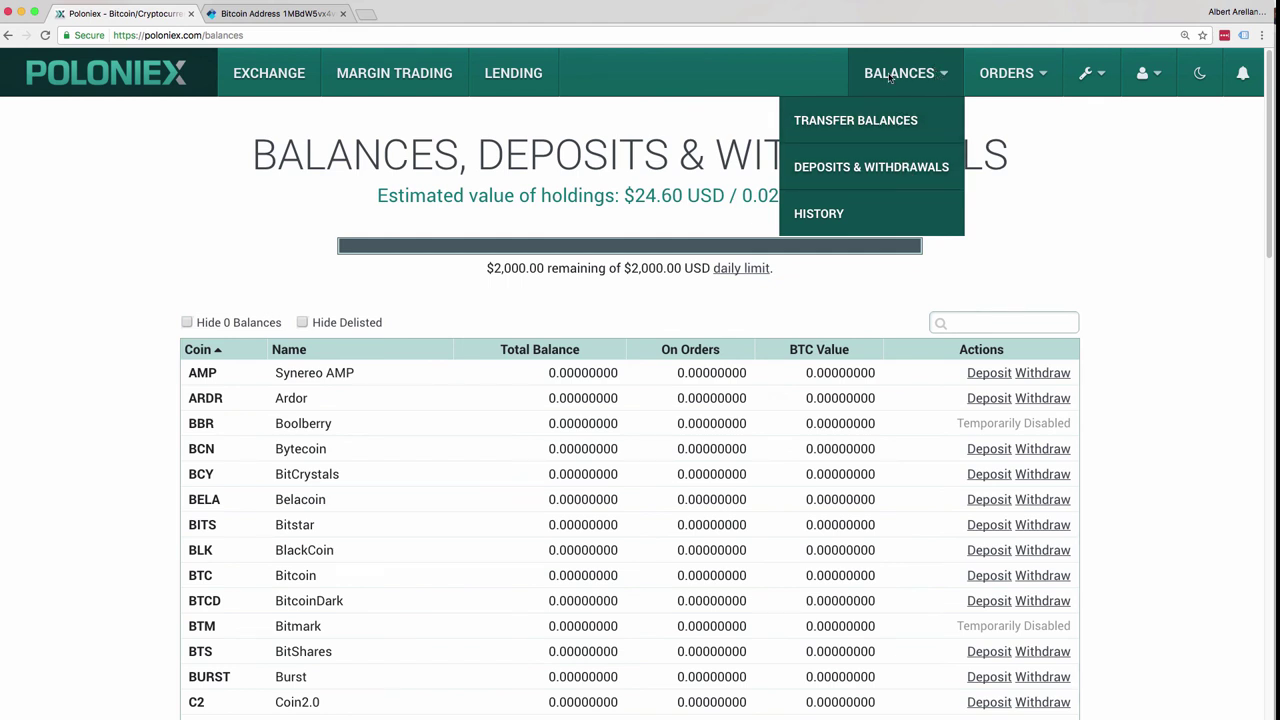
scroll(362, 313, down, 5)
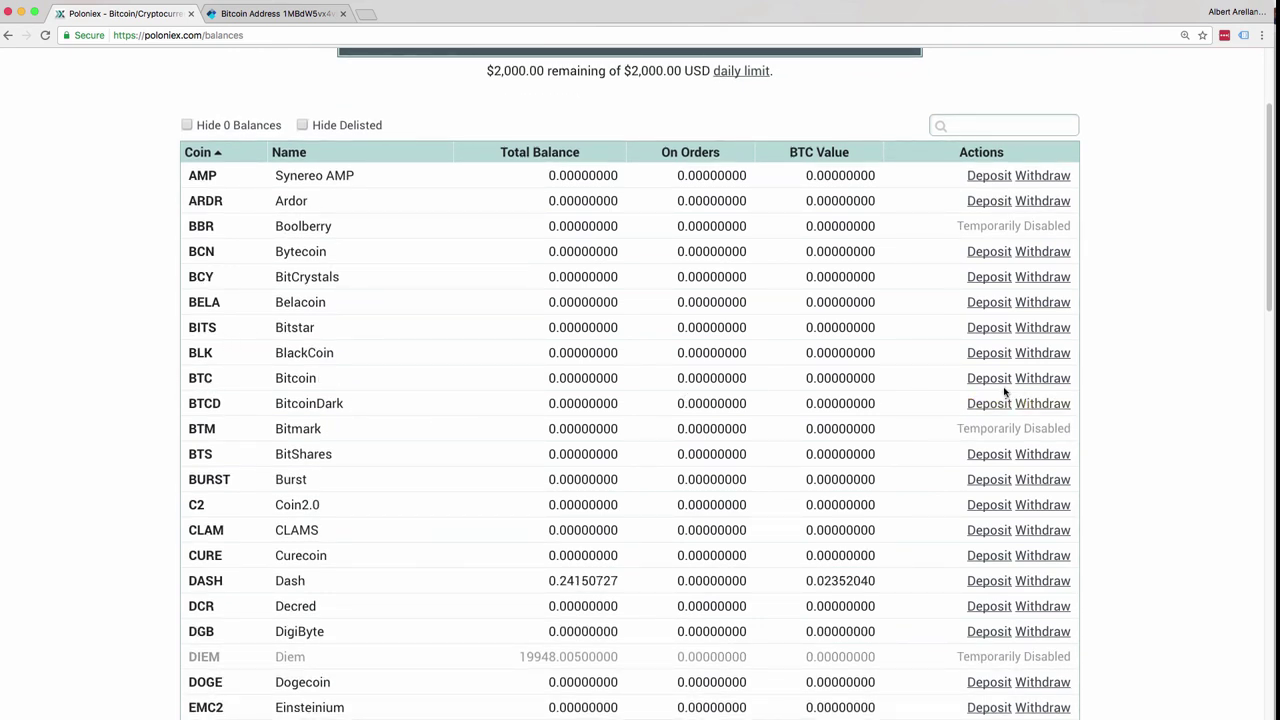
scroll(432, 352, down, 2)
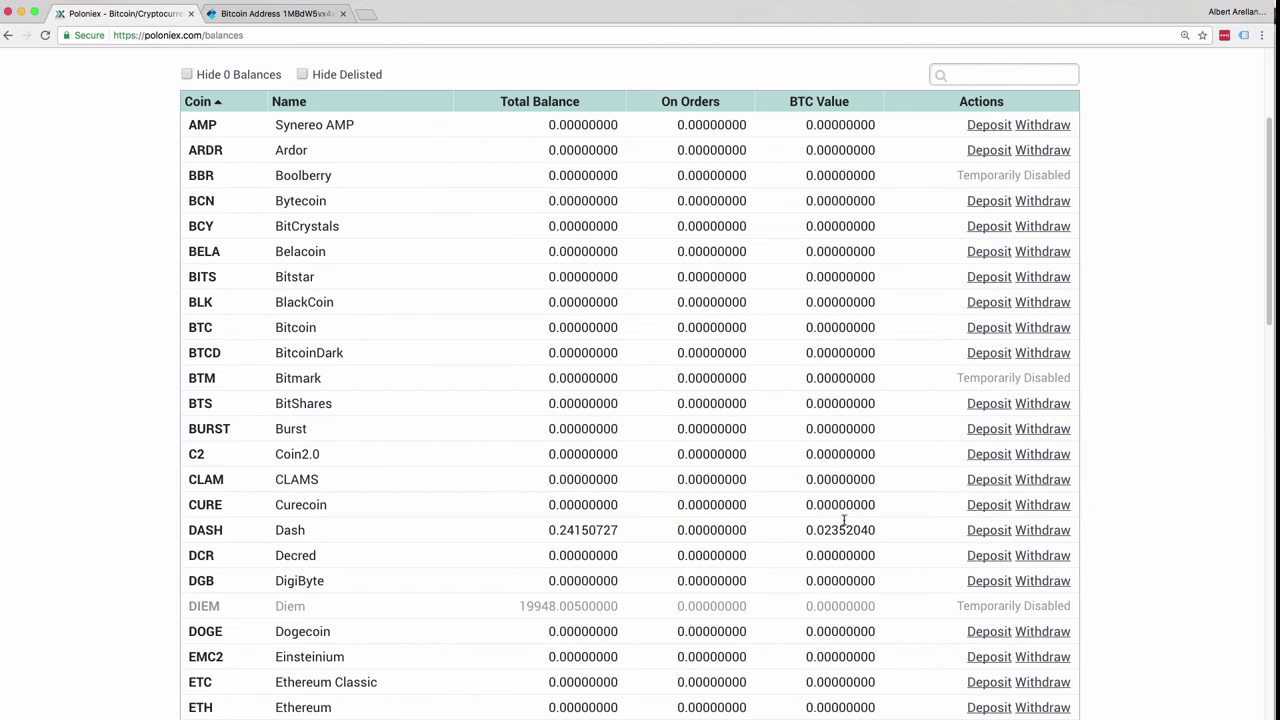
click(1043, 530)
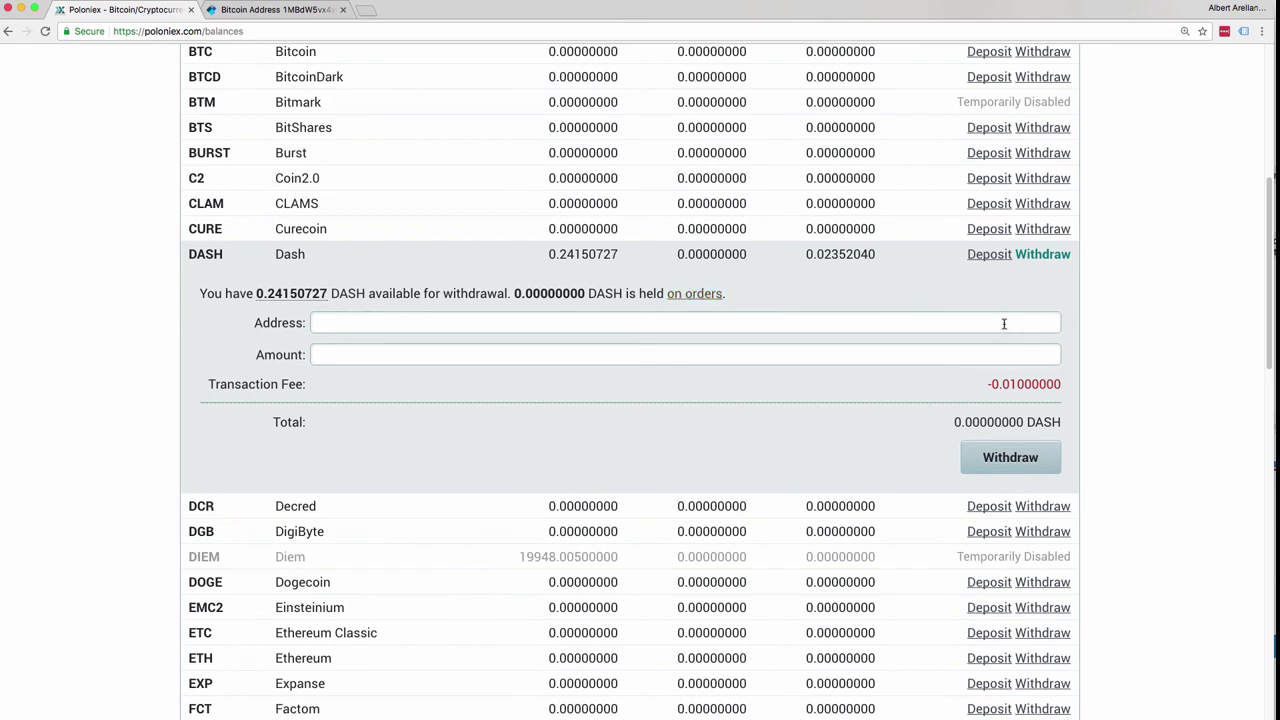
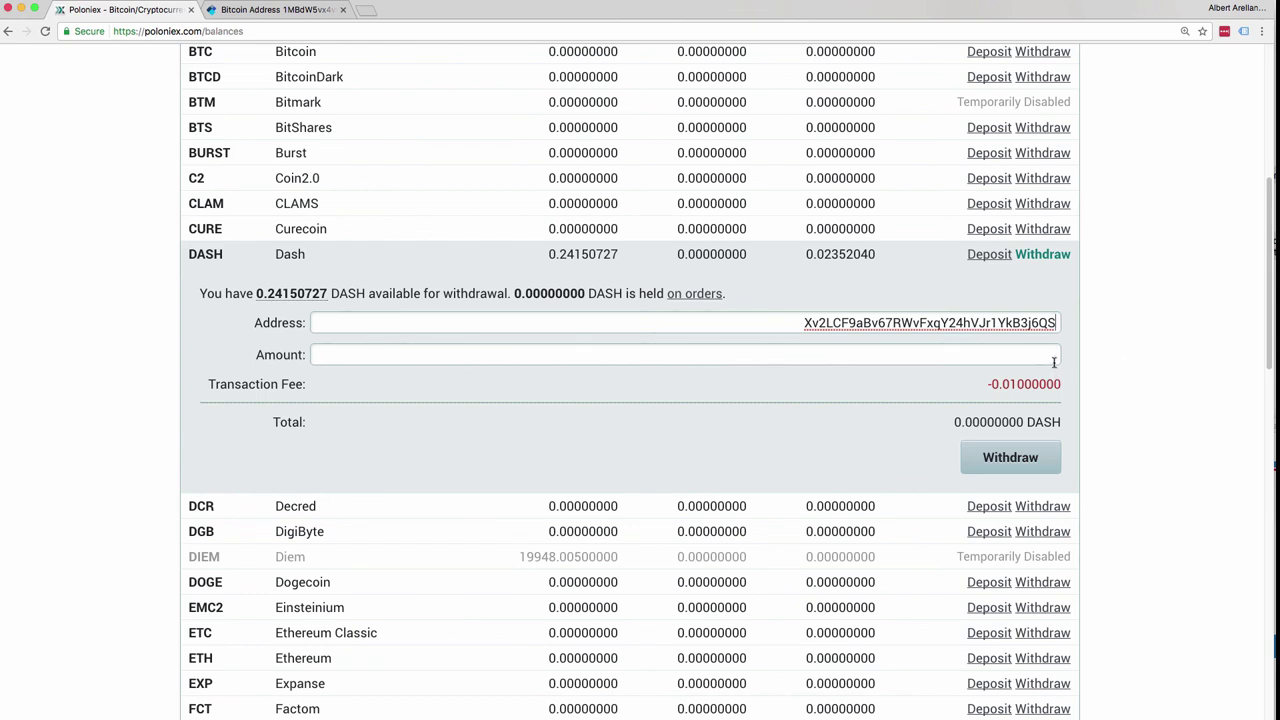
Paste the destination Dash address and fill the amount with the full 0.24150727 DASH balance
click(304, 296)
drag(339, 293, 384, 293)
click(493, 293)
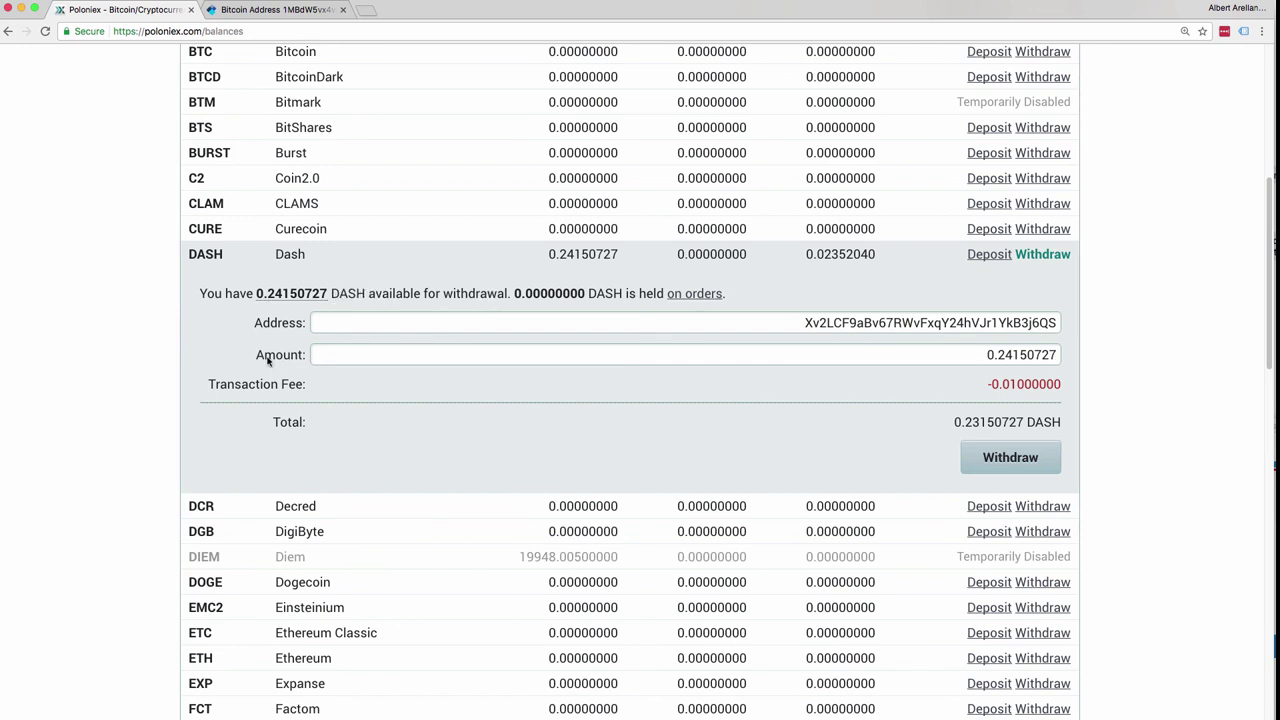
Check the -0.01 fee and 0.23150727 DASH net total, then submit the withdrawal
drag(268, 387, 307, 385)
click(240, 380)
drag(989, 384, 1064, 392)
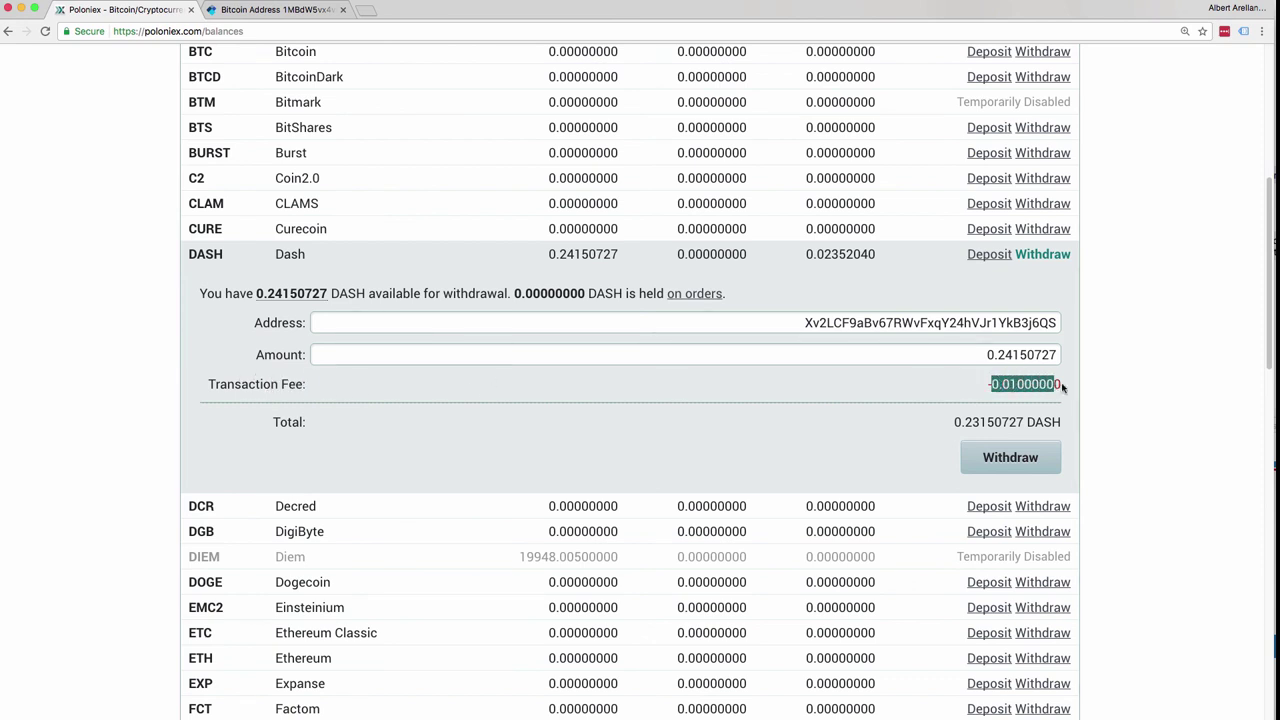
click(1067, 397)
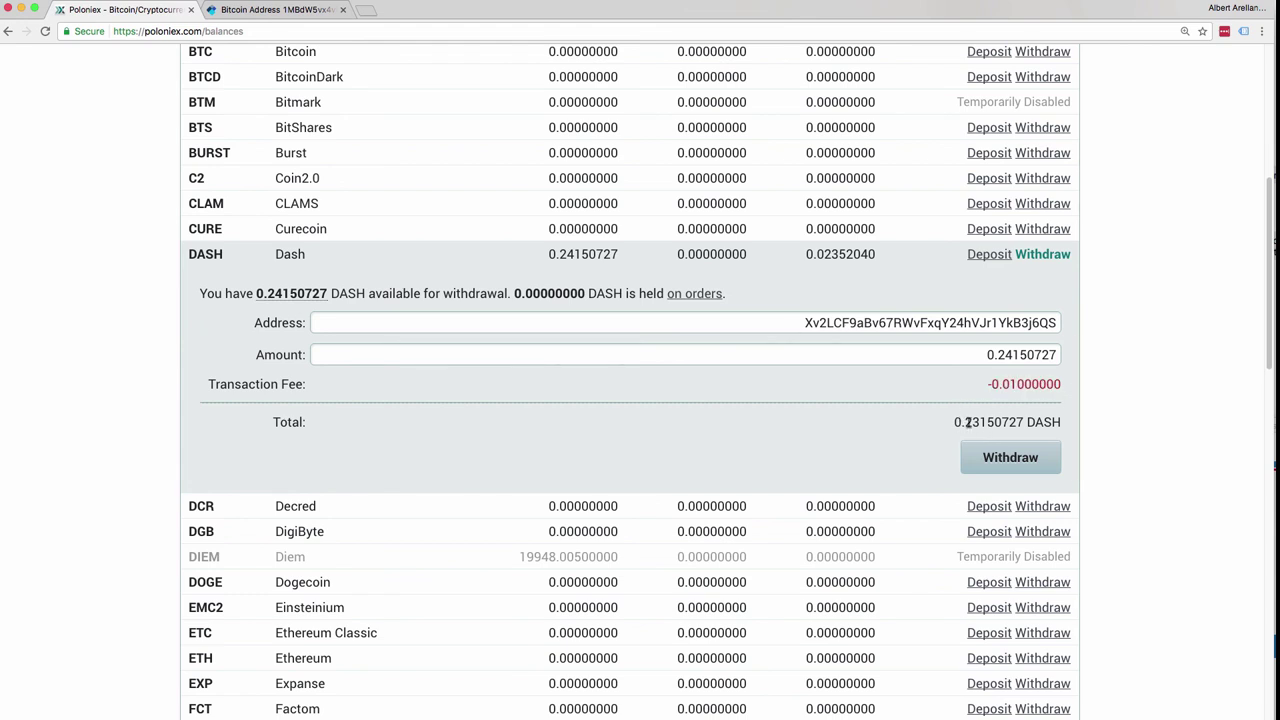
drag(963, 422, 1023, 422)
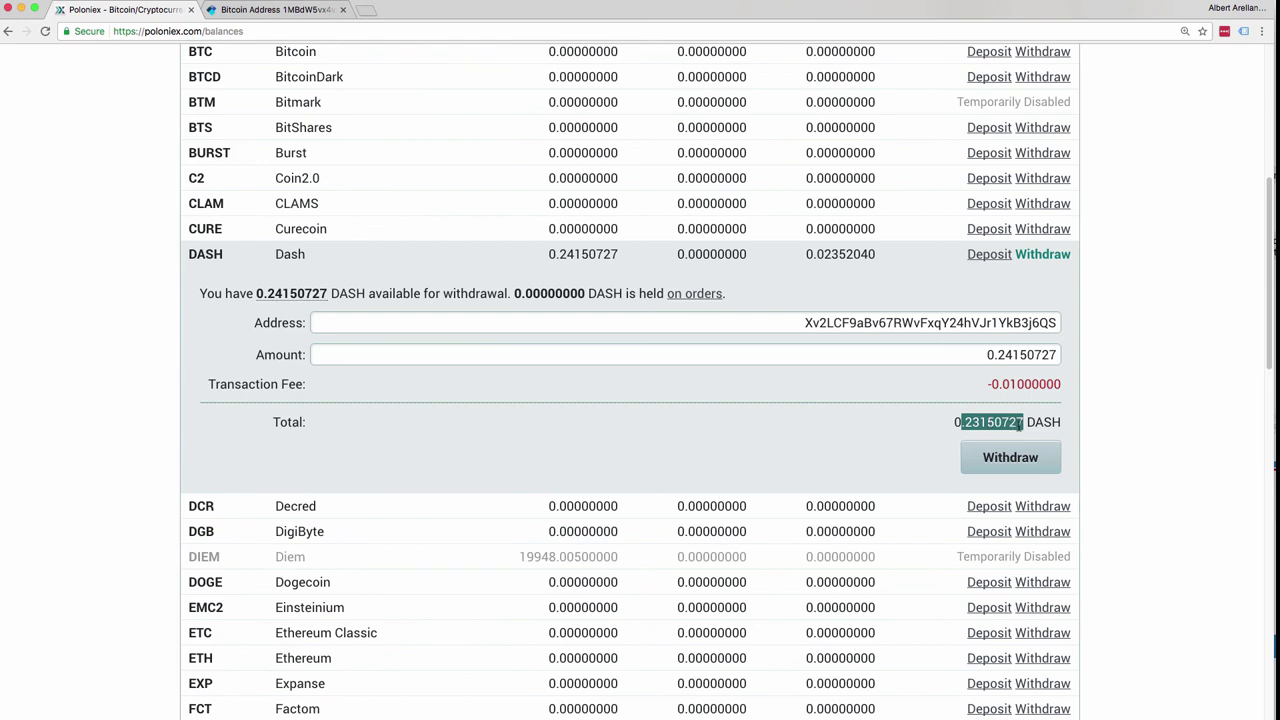
click(1115, 433)
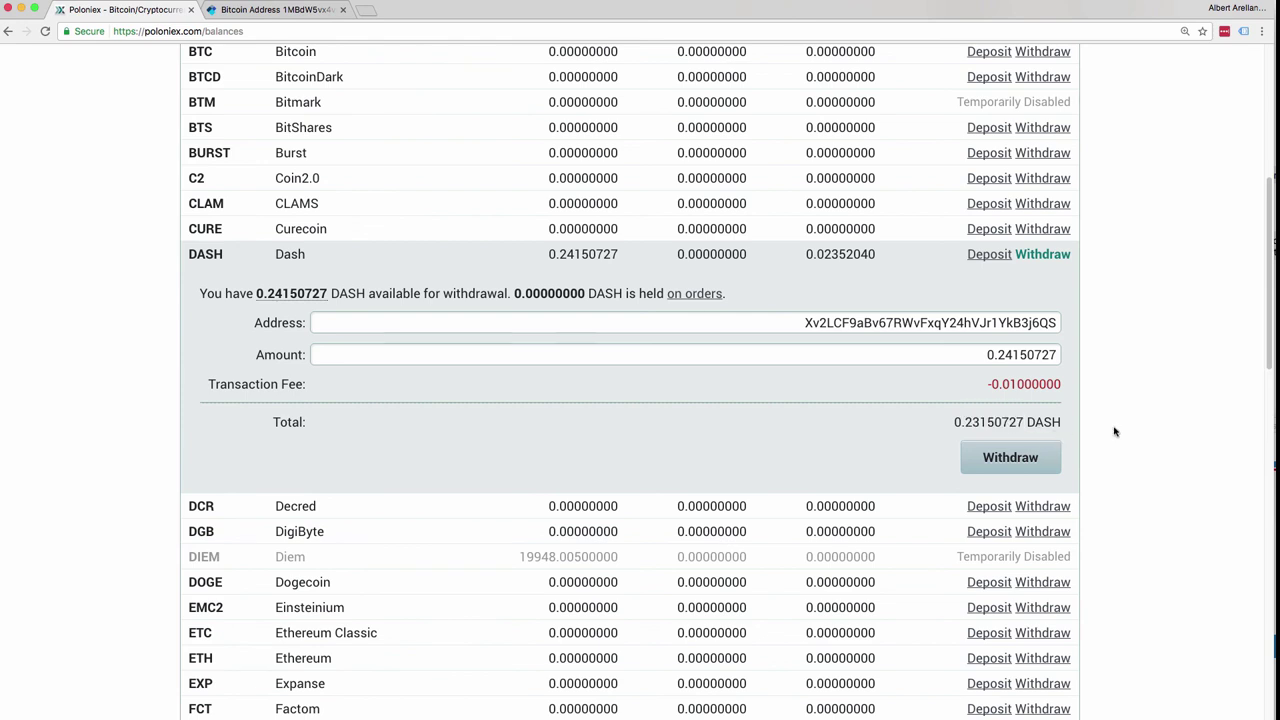
click(1019, 459)
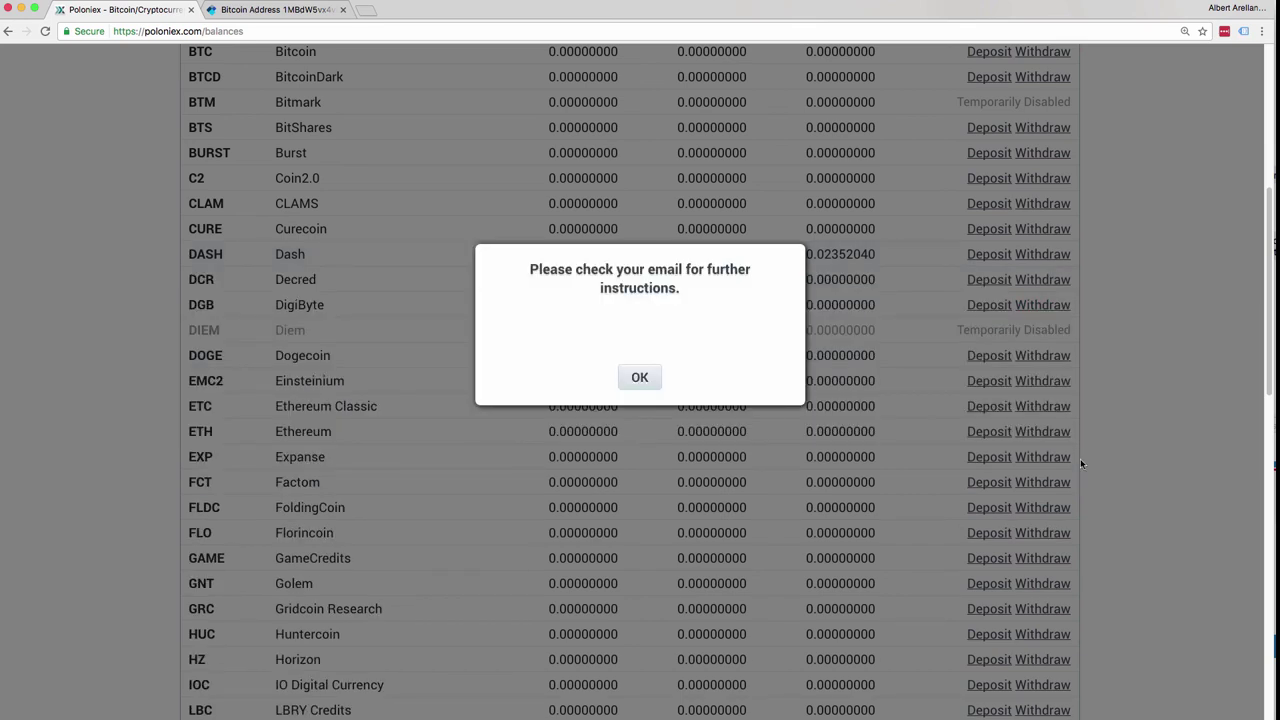
Dismiss Poloniex's check-your-email notice and move the 0.24150727 DASH withdrawal confirmation email aside
click(636, 377)
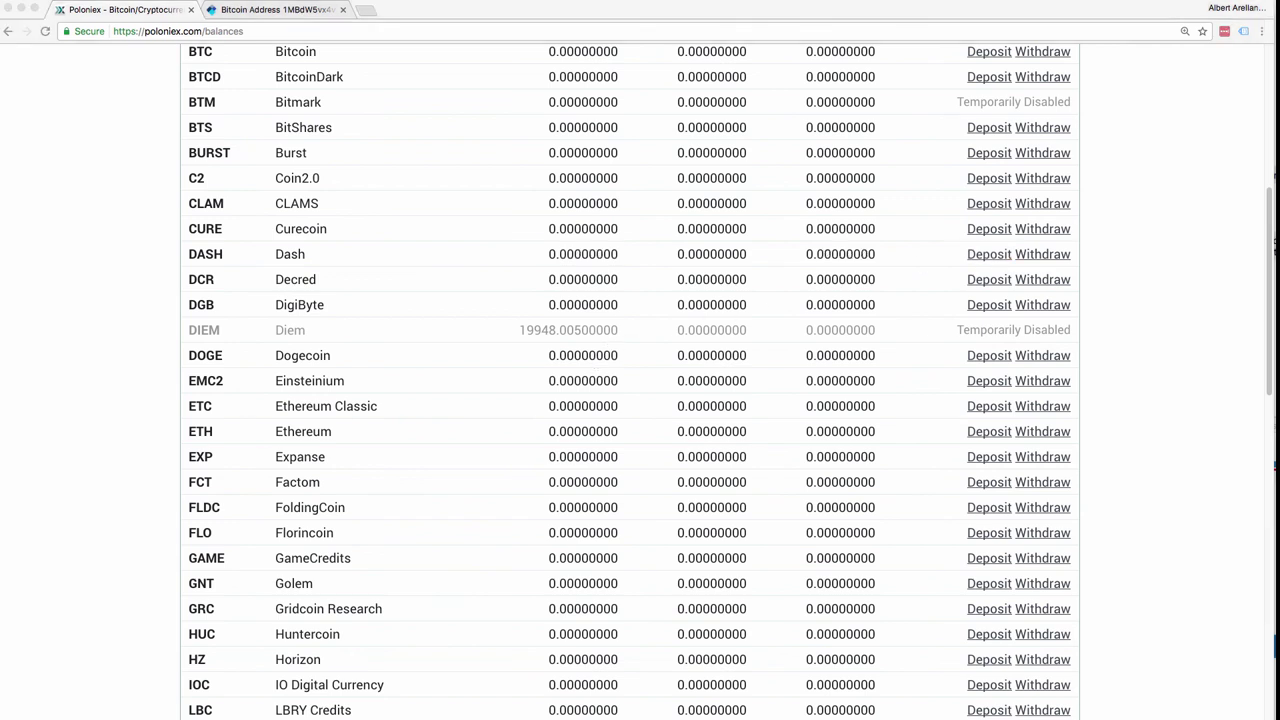
drag(965, 105, 643, 92)
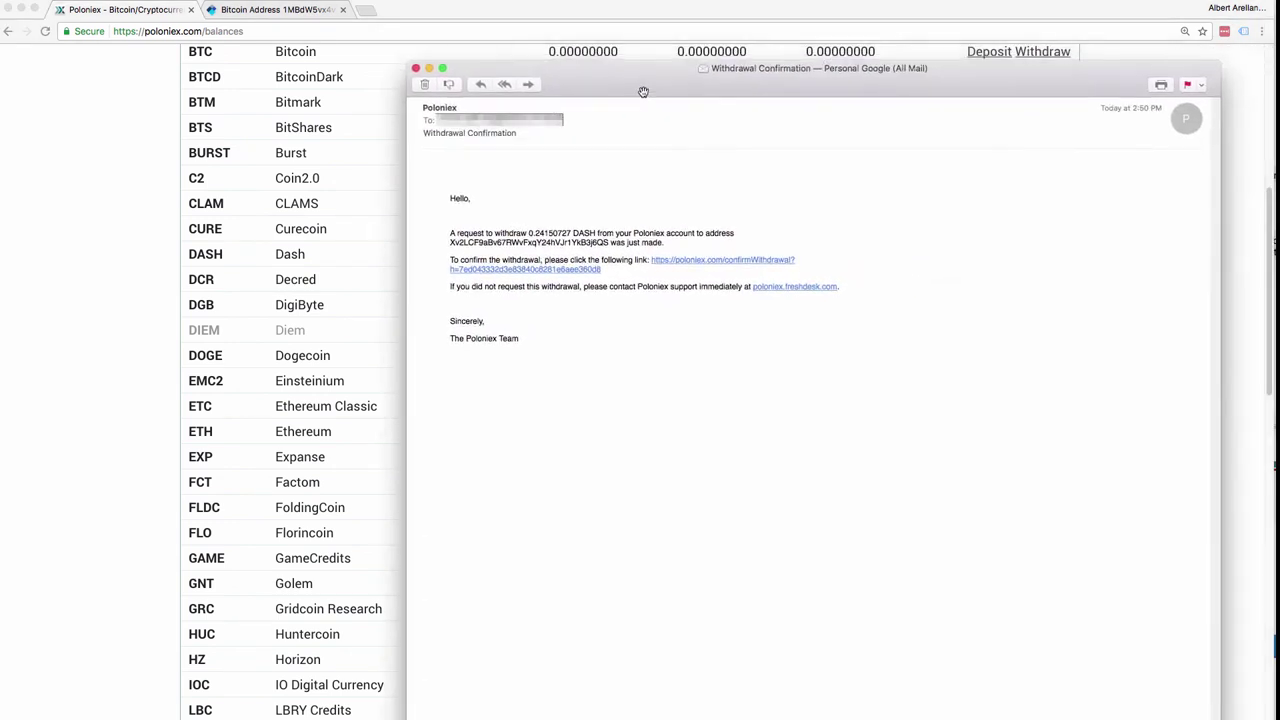
Follow the confirmation link in Poloniex's Withdrawal Confirmation email to approve the Dash withdrawal
click(750, 261)
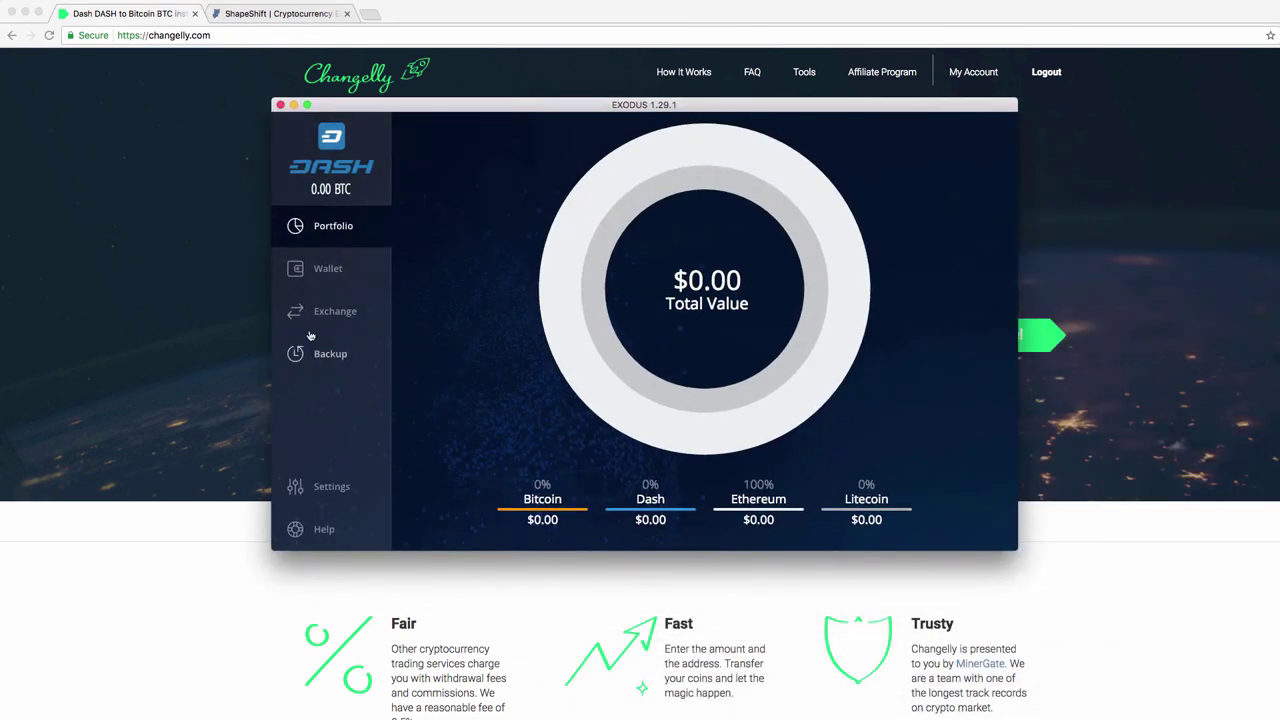
Check Exodus's exchange coin list, finding Dash unavailable, then close the Exodus wallet
click(330, 311)
click(624, 173)
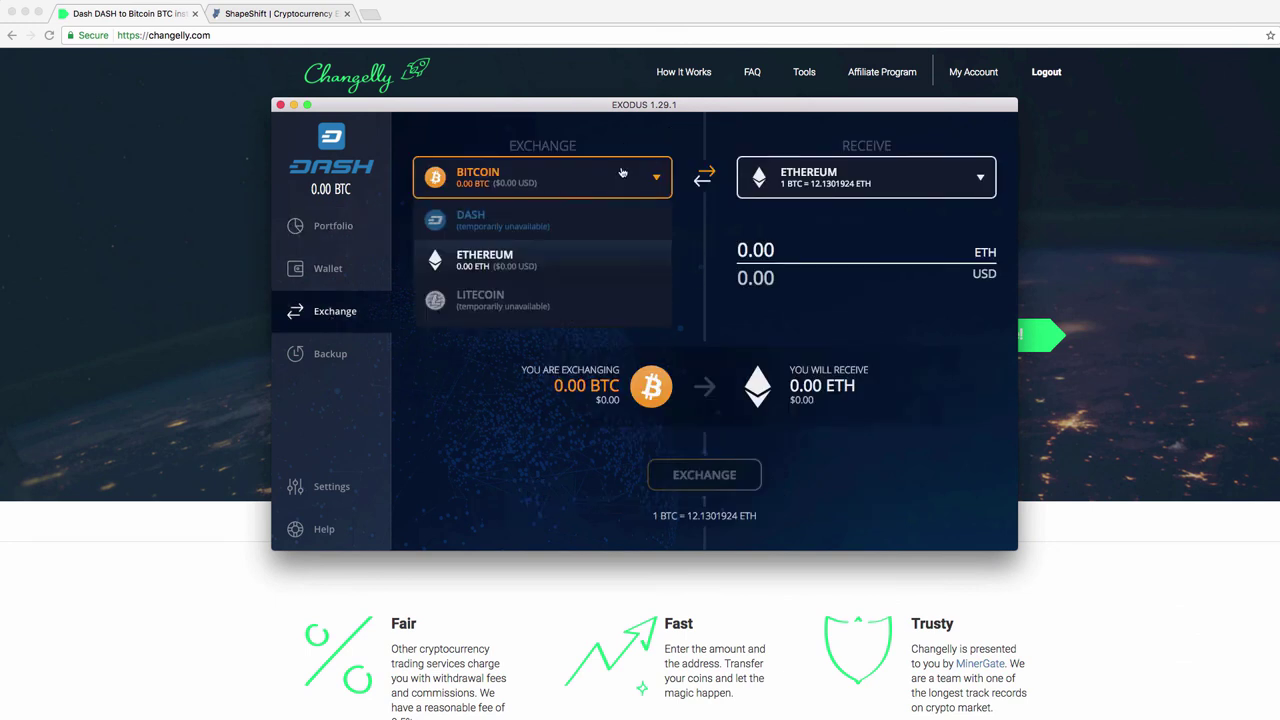
click(470, 457)
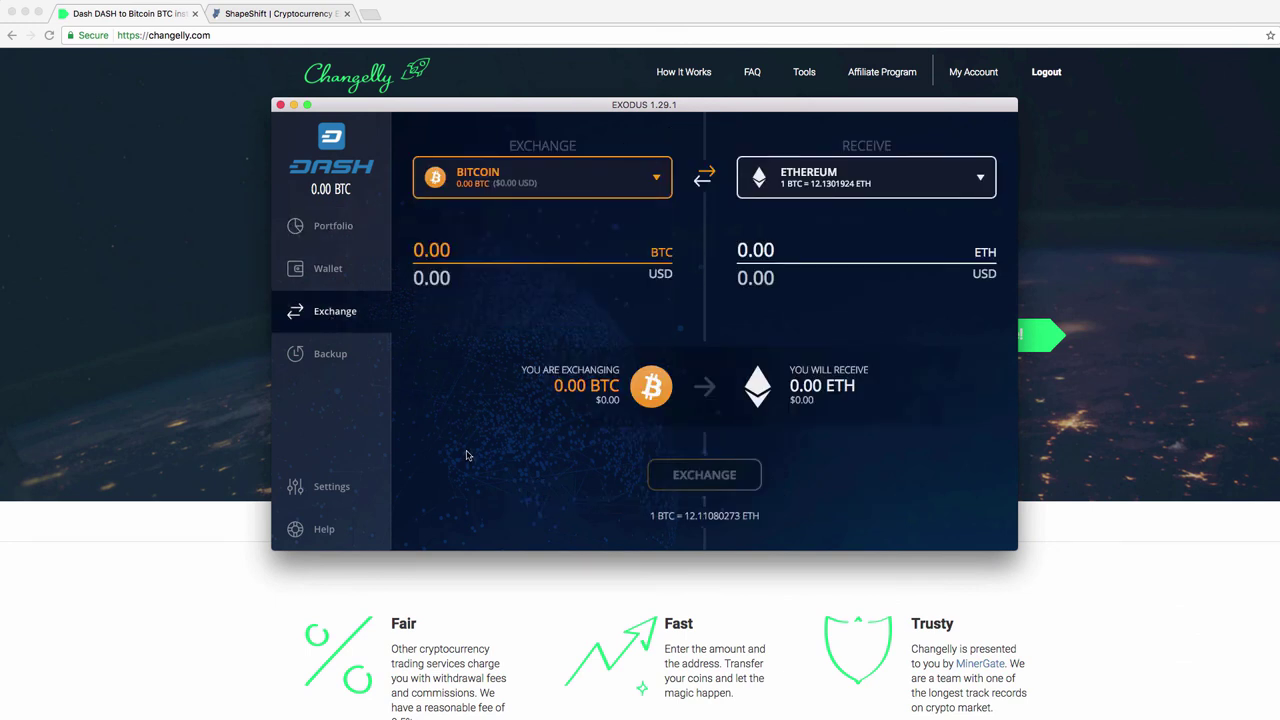
click(290, 104)
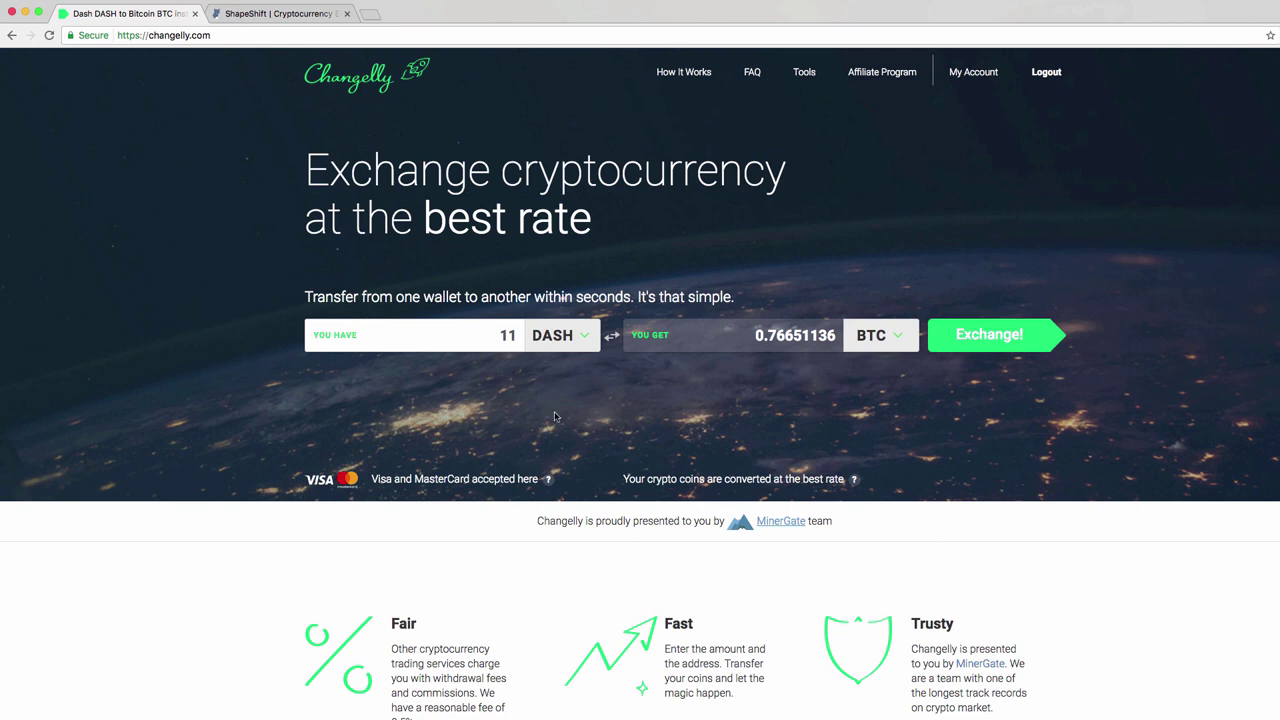
Enter 1 DASH to send, pick LTC to receive, and start the order quoting 4.05750911 LTC
click(566, 343)
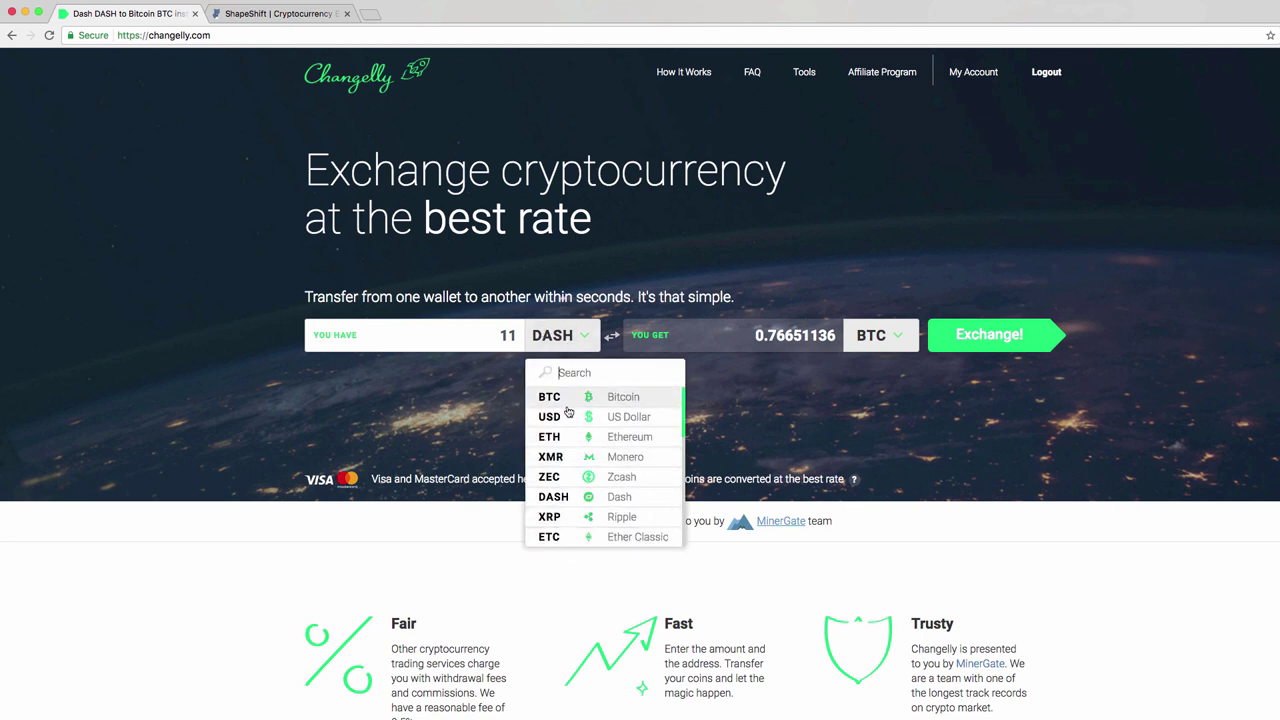
click(563, 336)
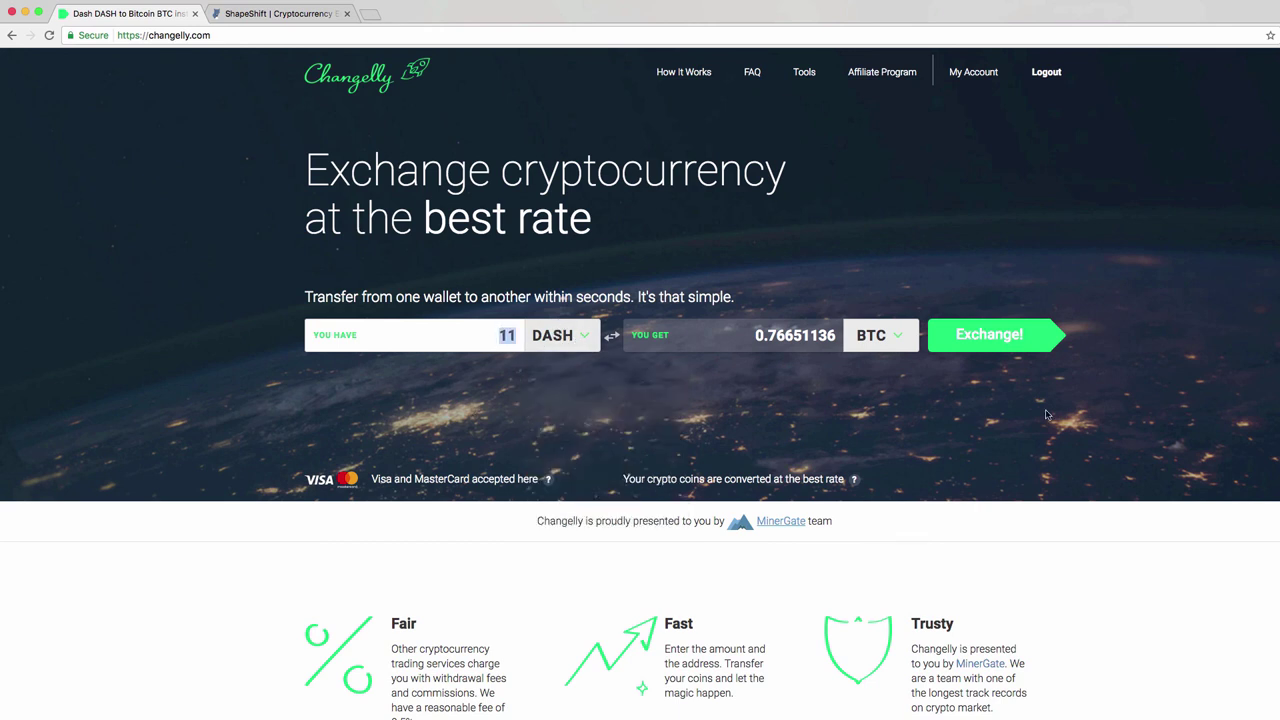
text(1)
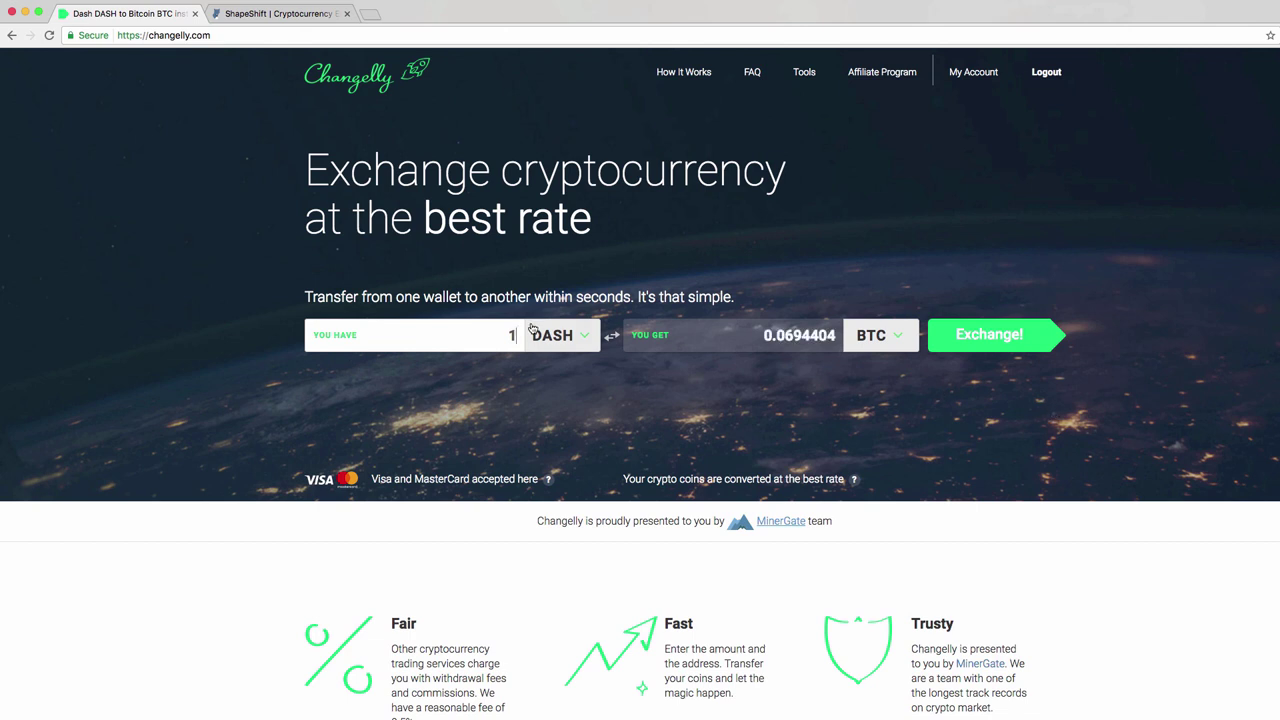
click(895, 340)
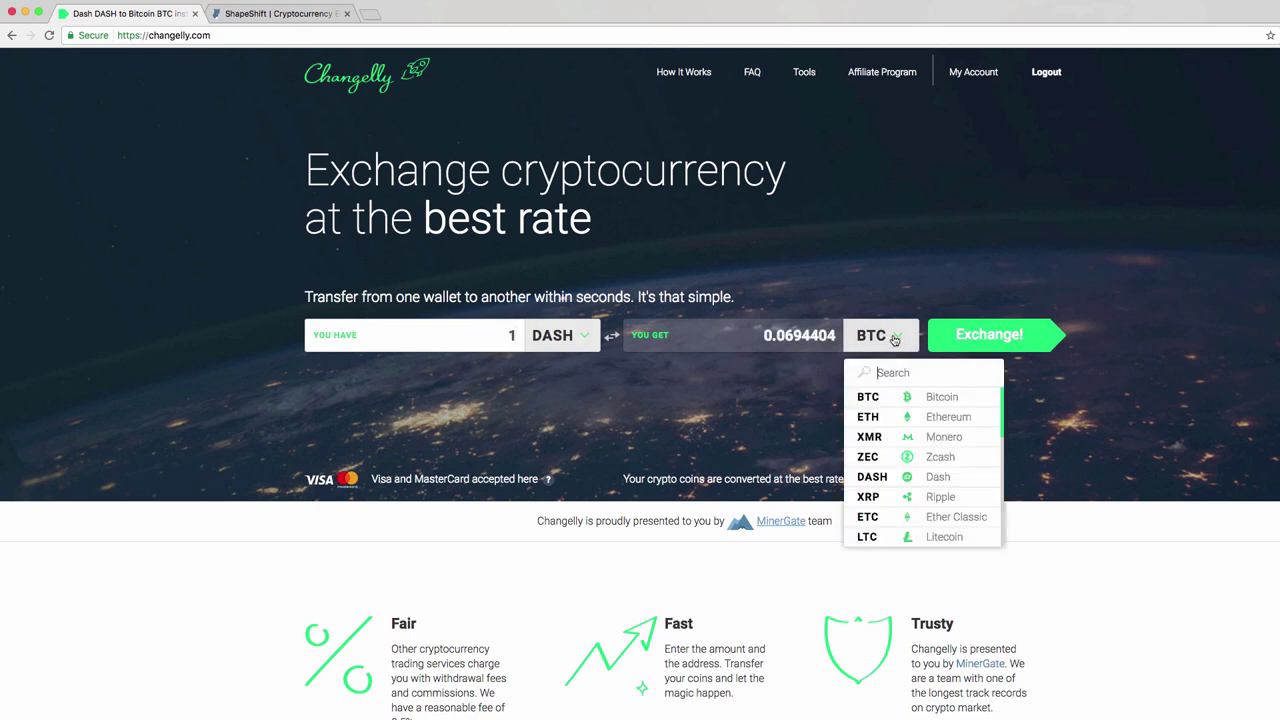
click(932, 537)
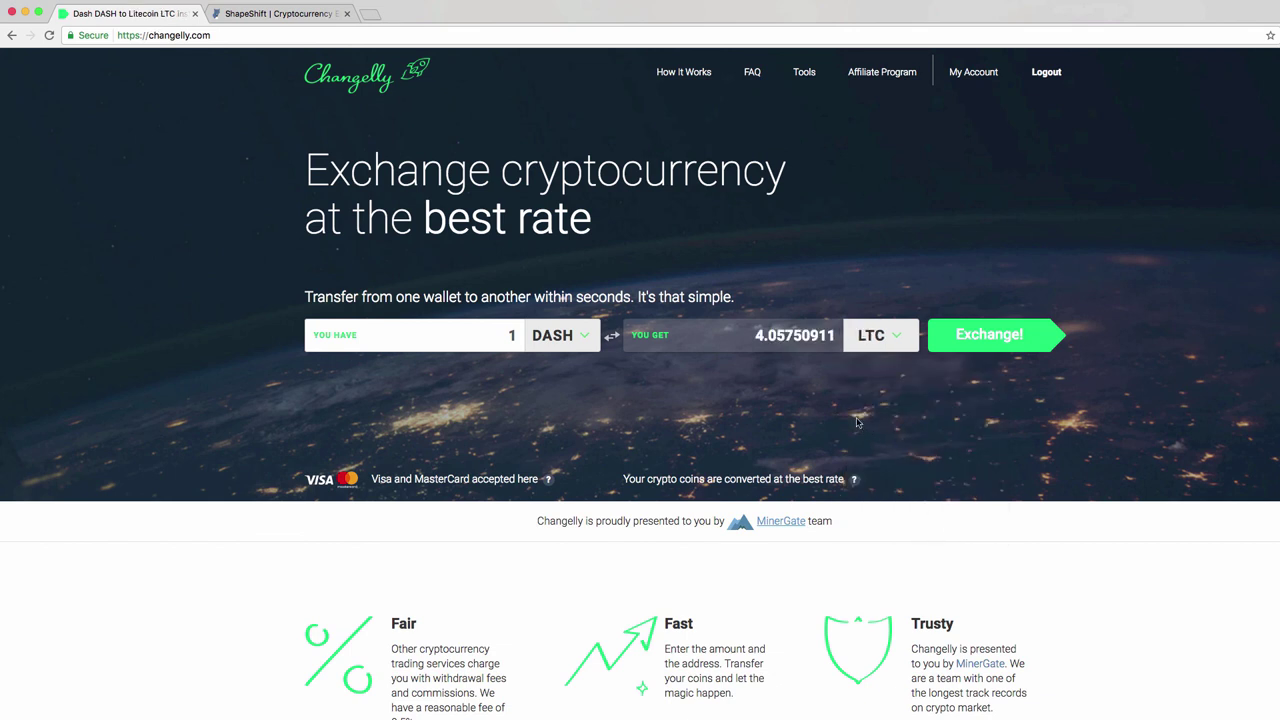
double_click(510, 335)
click(735, 365)
click(1025, 328)
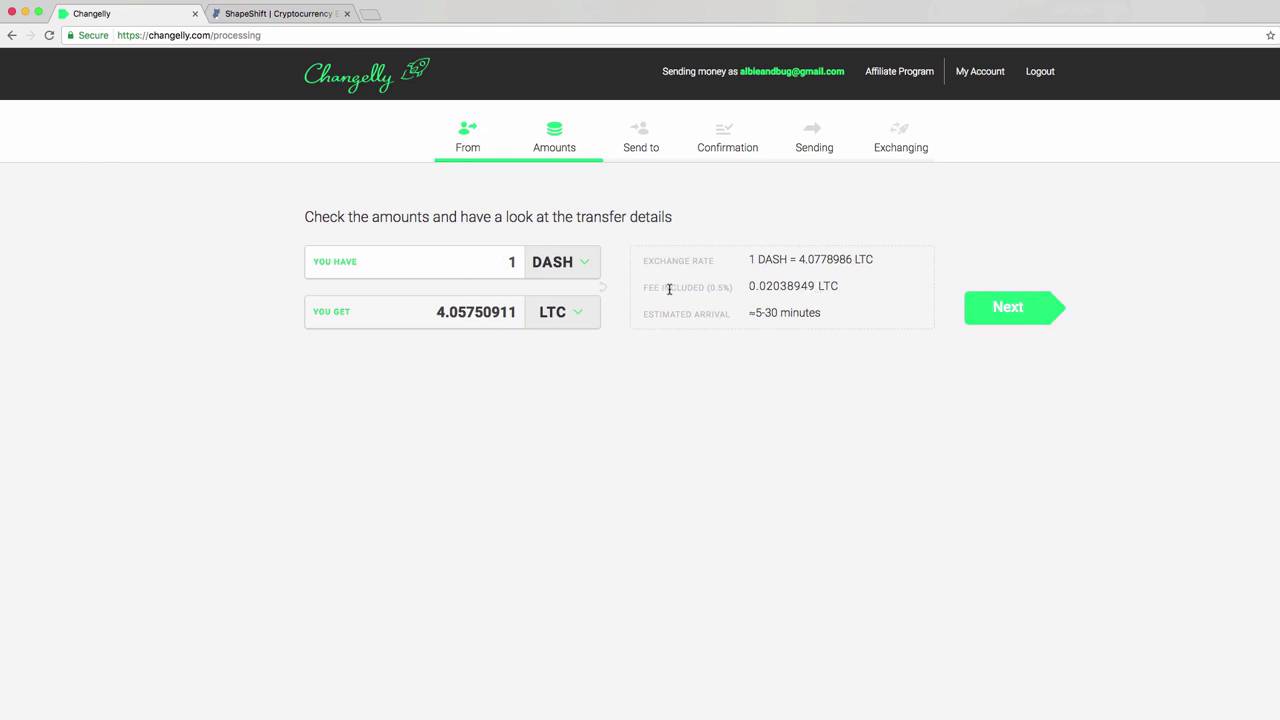
Advance the 1 DASH-to-LTC order to the LTC address field, then switch to the ShapeShift tab
drag(750, 289, 815, 288)
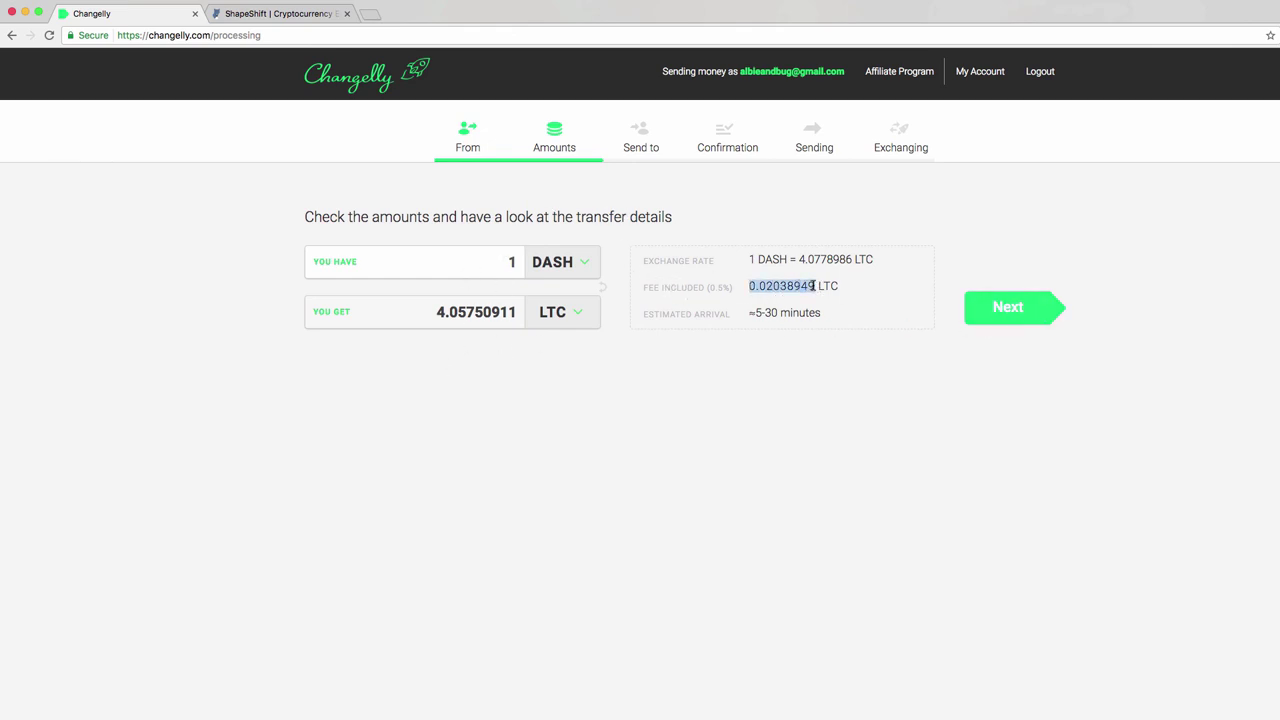
click(870, 305)
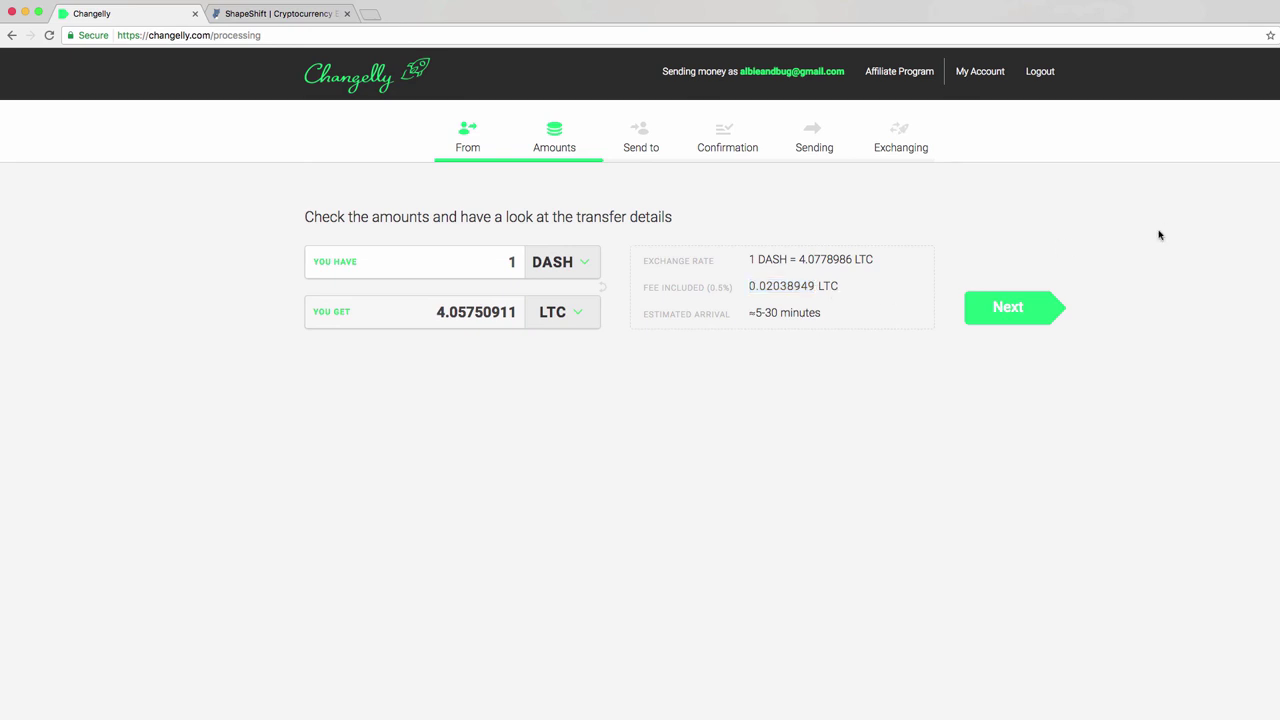
click(1034, 305)
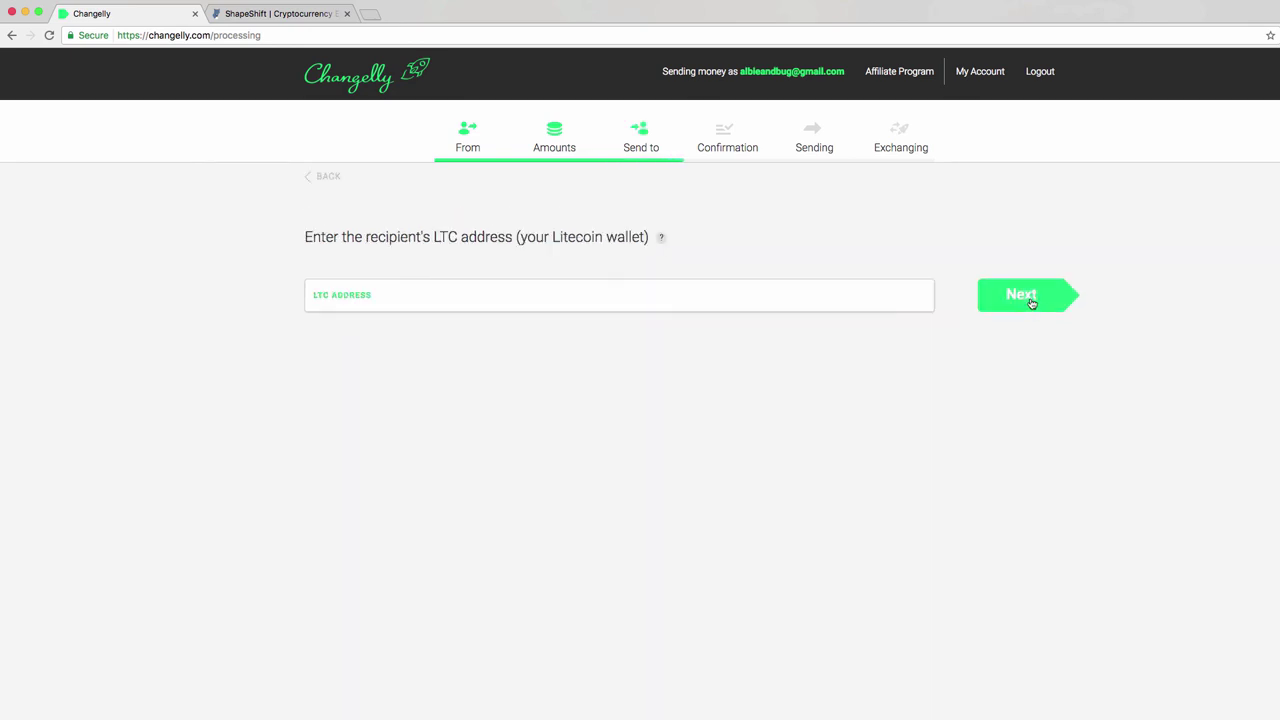
click(320, 306)
click(234, 10)
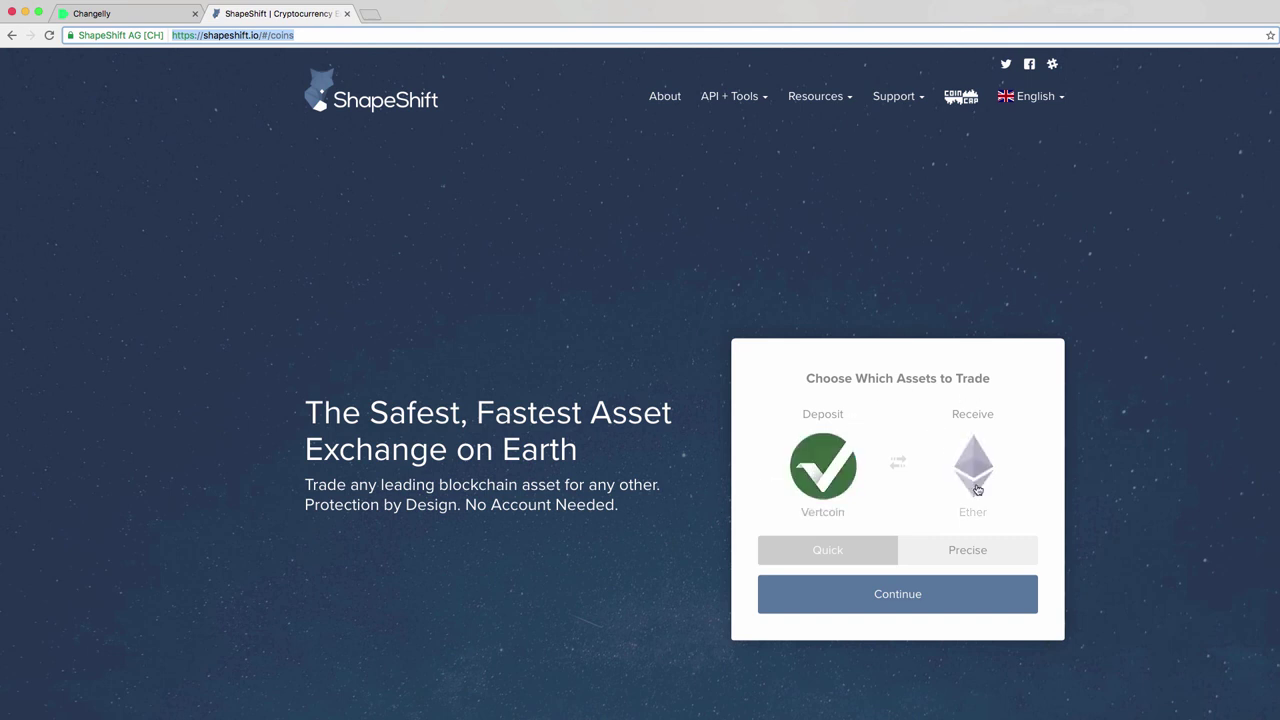
Choose Dash as ShapeShift's deposit coin and Bitcoin as the coin to receive
click(837, 476)
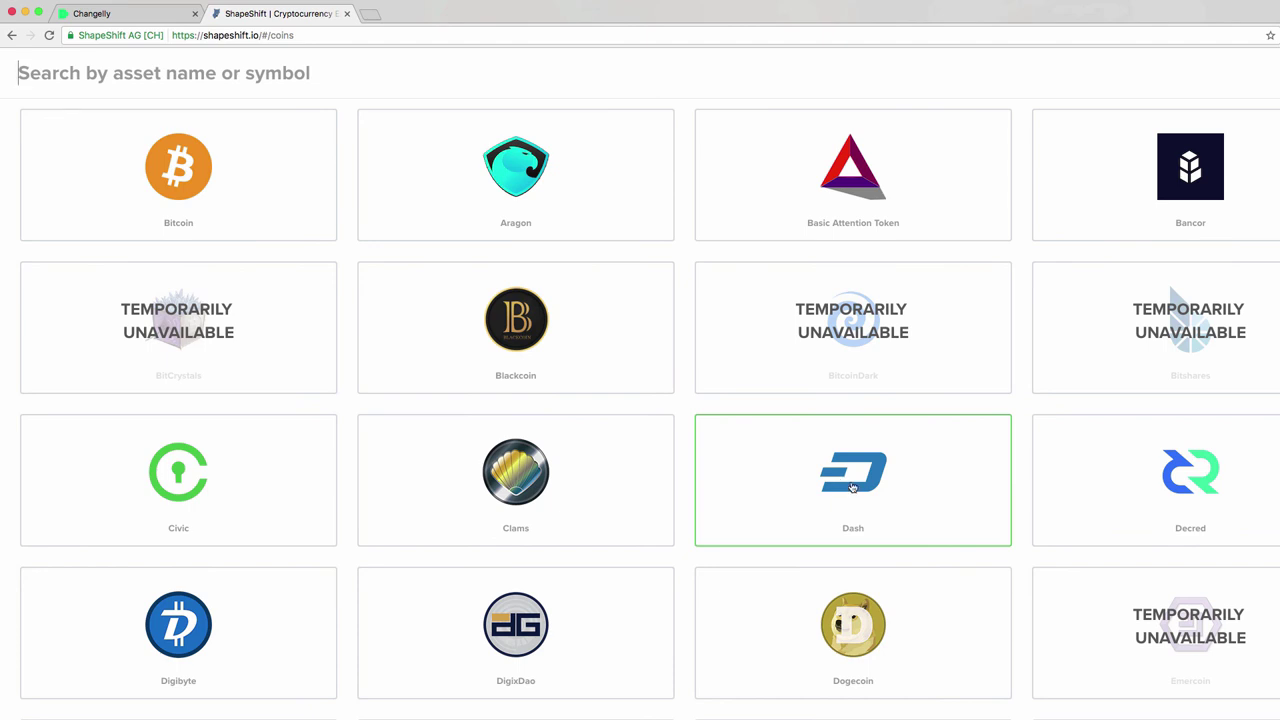
click(852, 487)
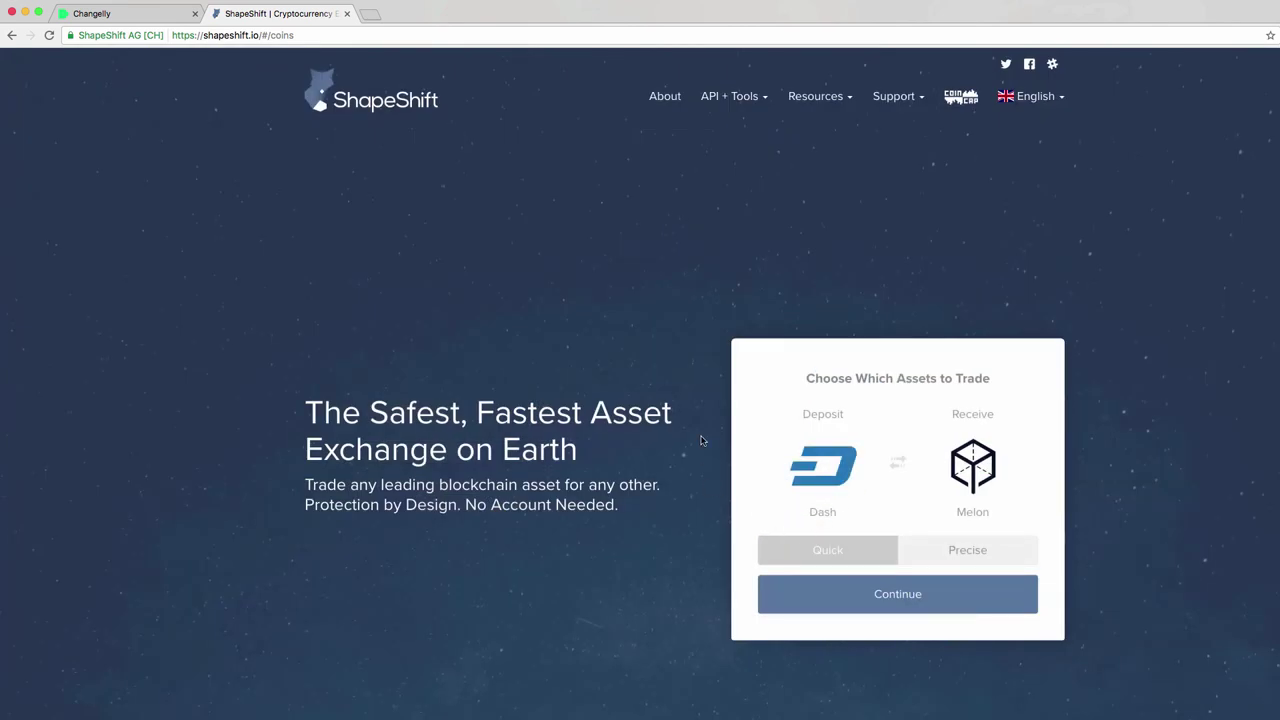
click(975, 460)
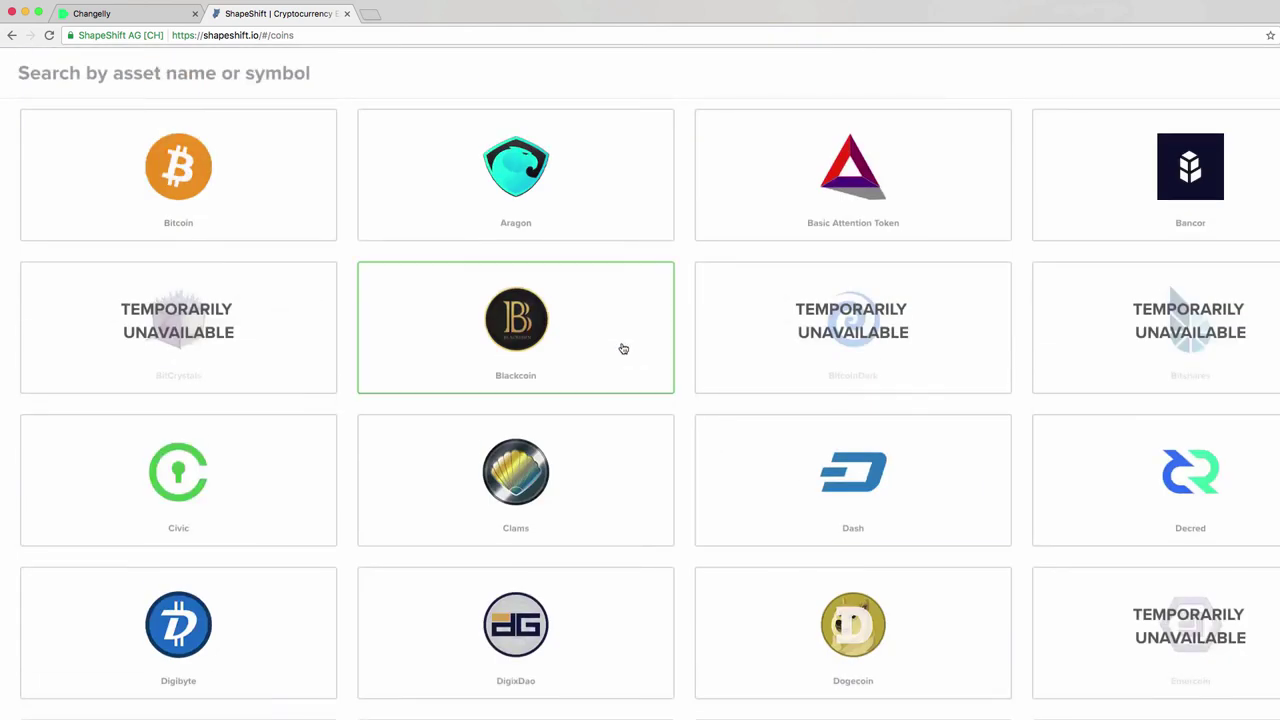
scroll(623, 320, down, 3)
scroll(625, 320, down, 8)
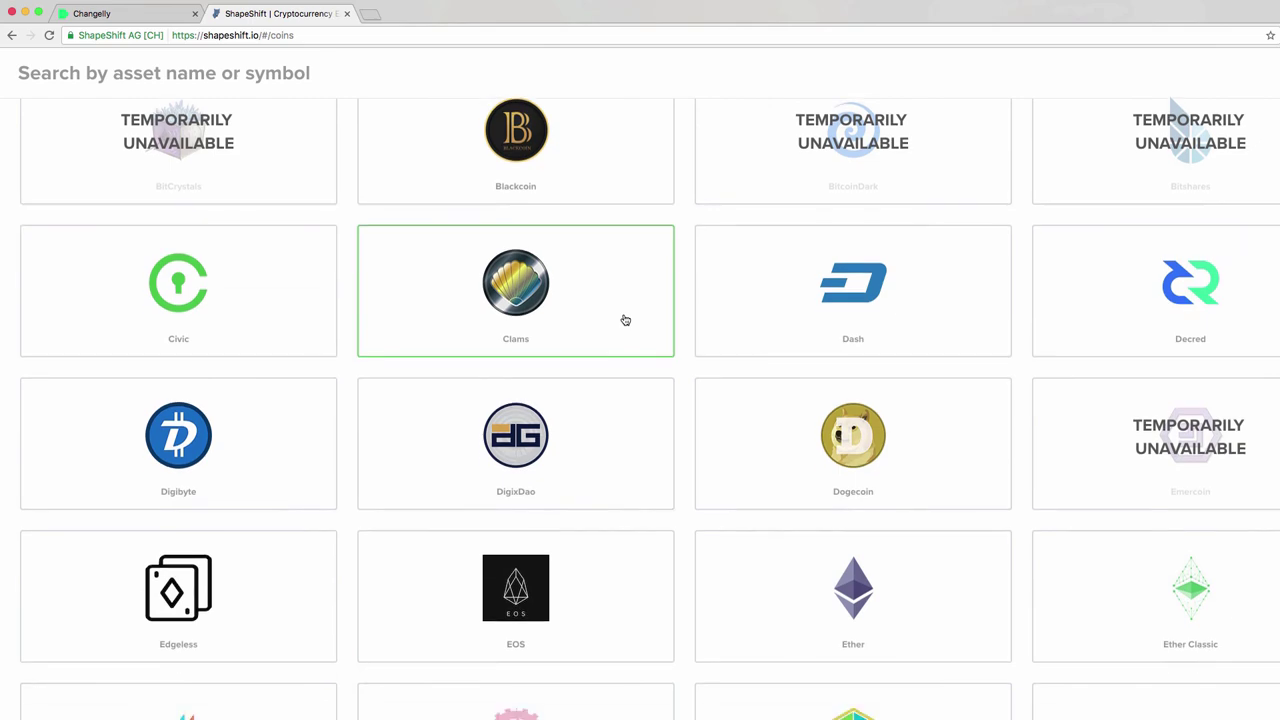
scroll(625, 322, down, 20)
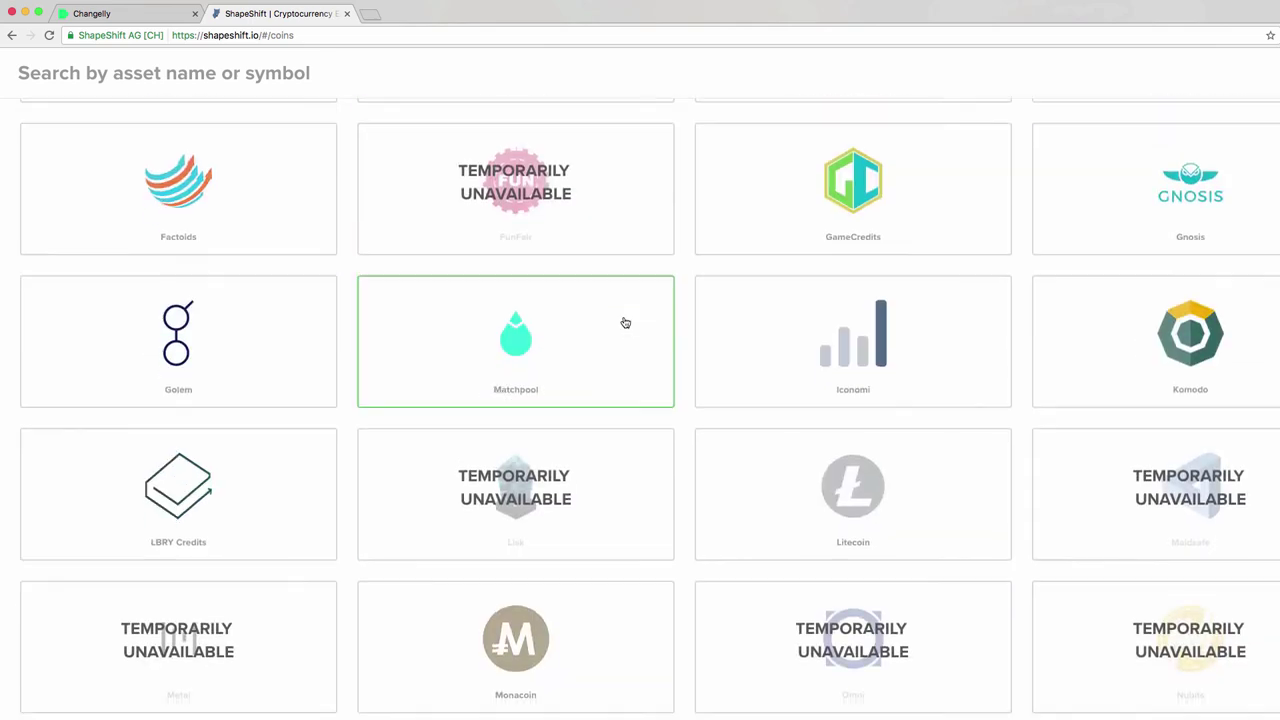
scroll(625, 322, down, 2)
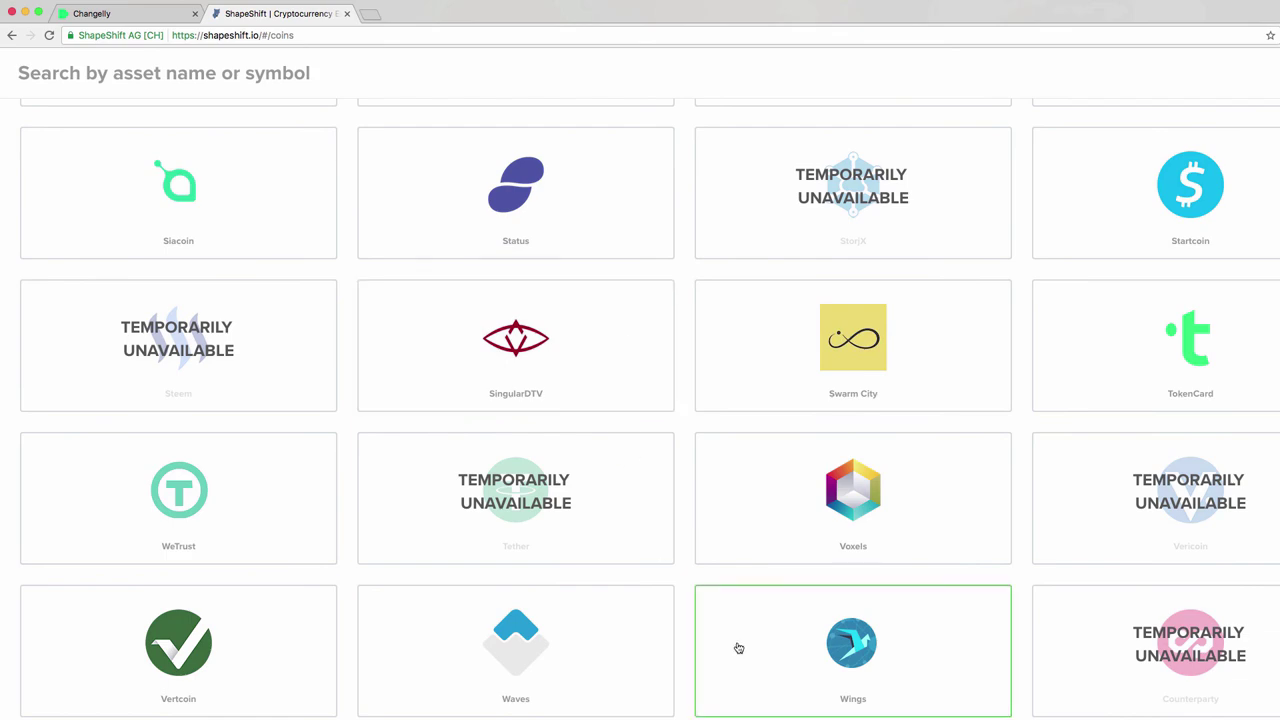
scroll(714, 617, up, 20)
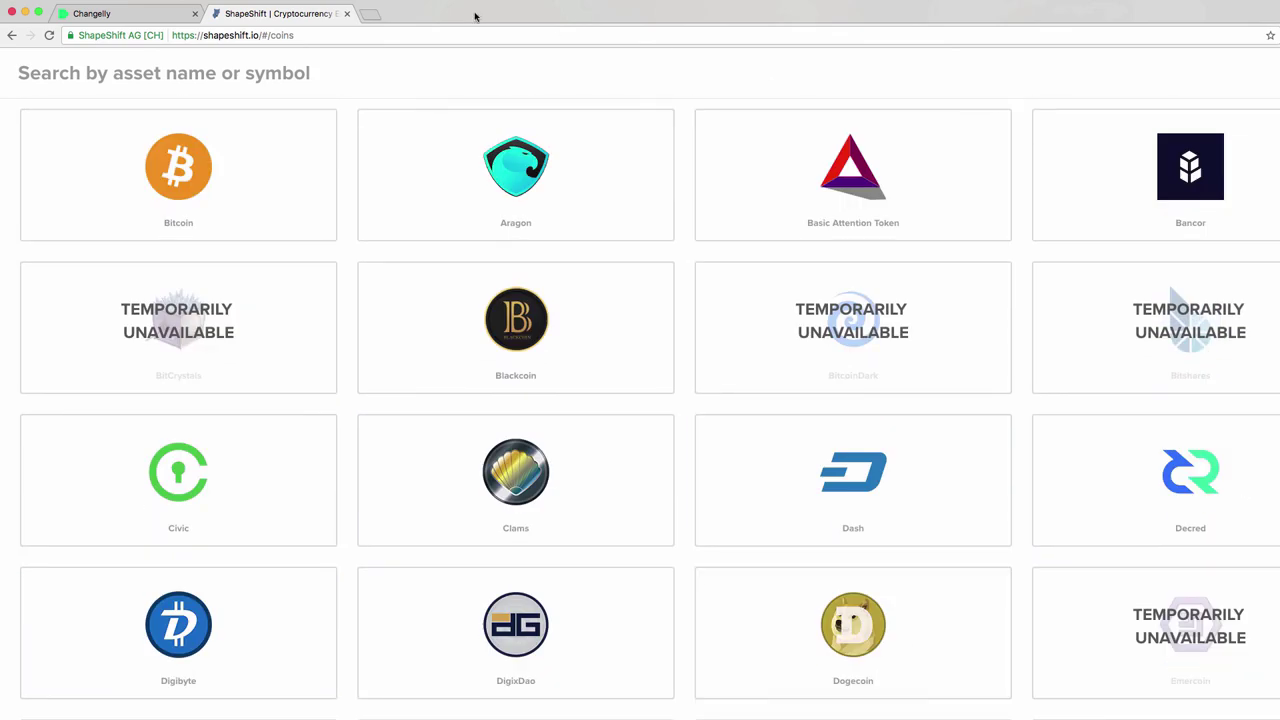
click(242, 153)
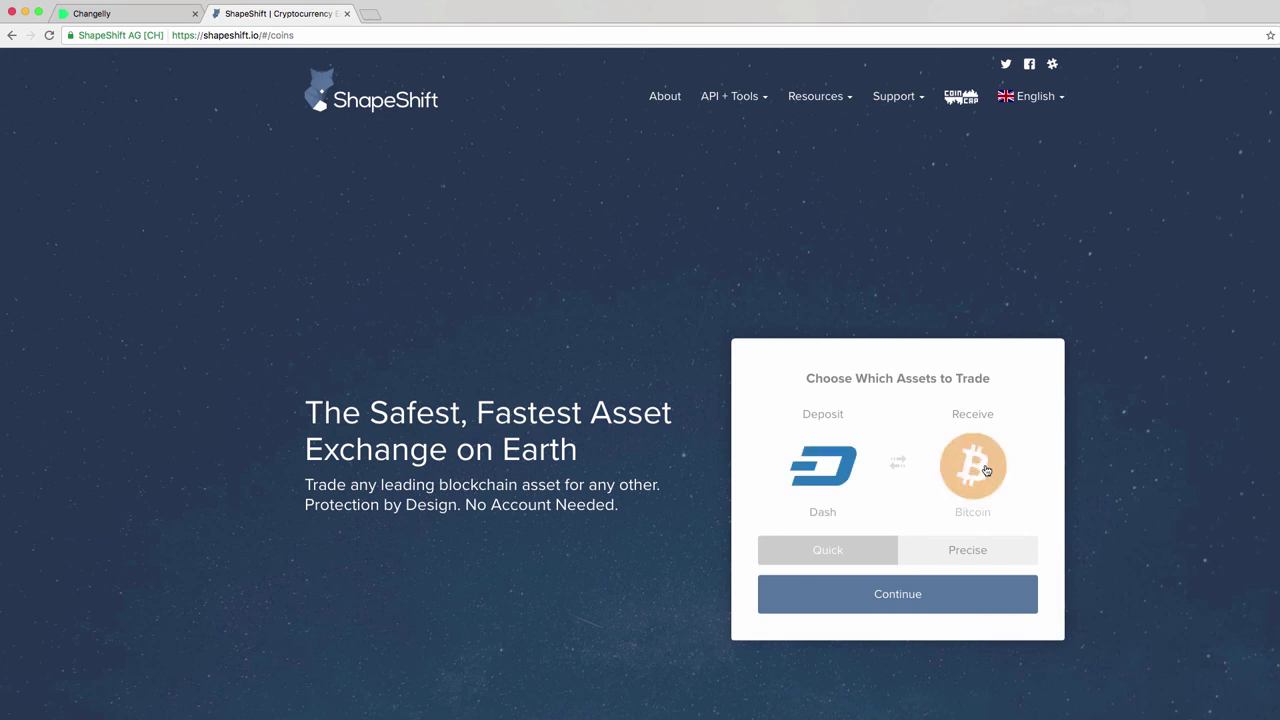
In Precise mode, enter 1 DASH to get a 0.06727422 BTC quote, then go back to asset selection
click(1007, 549)
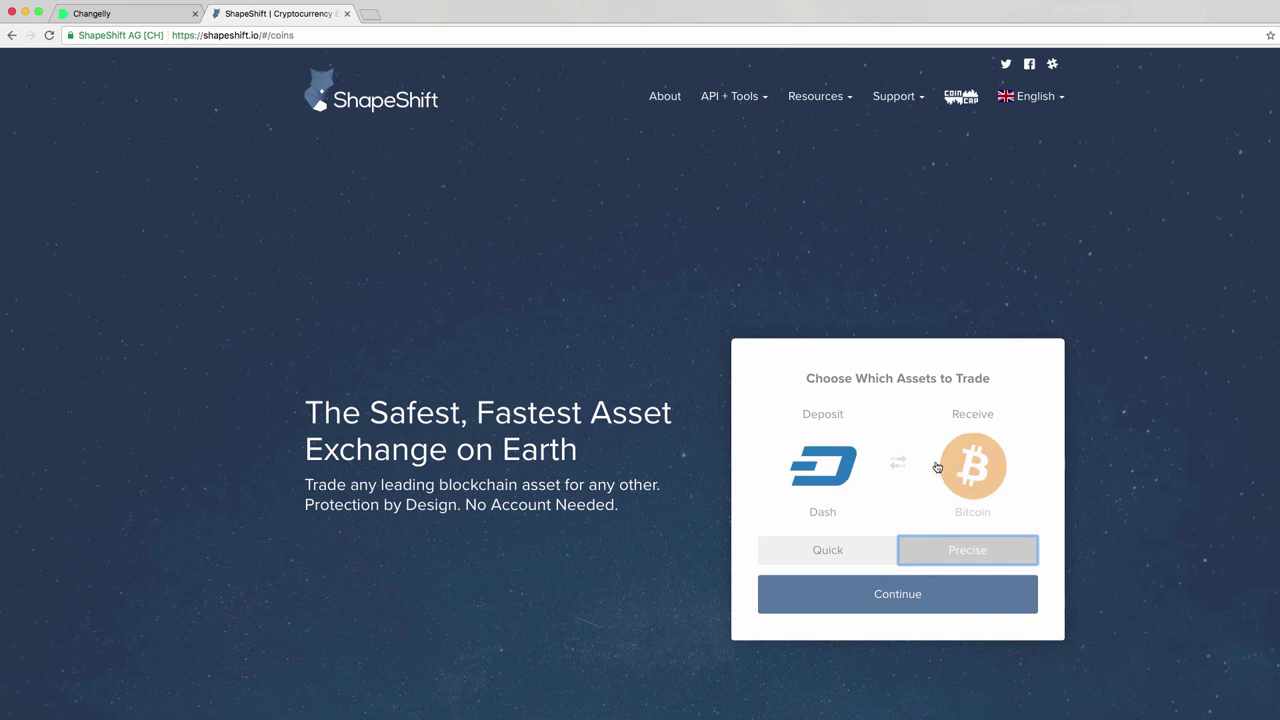
click(875, 607)
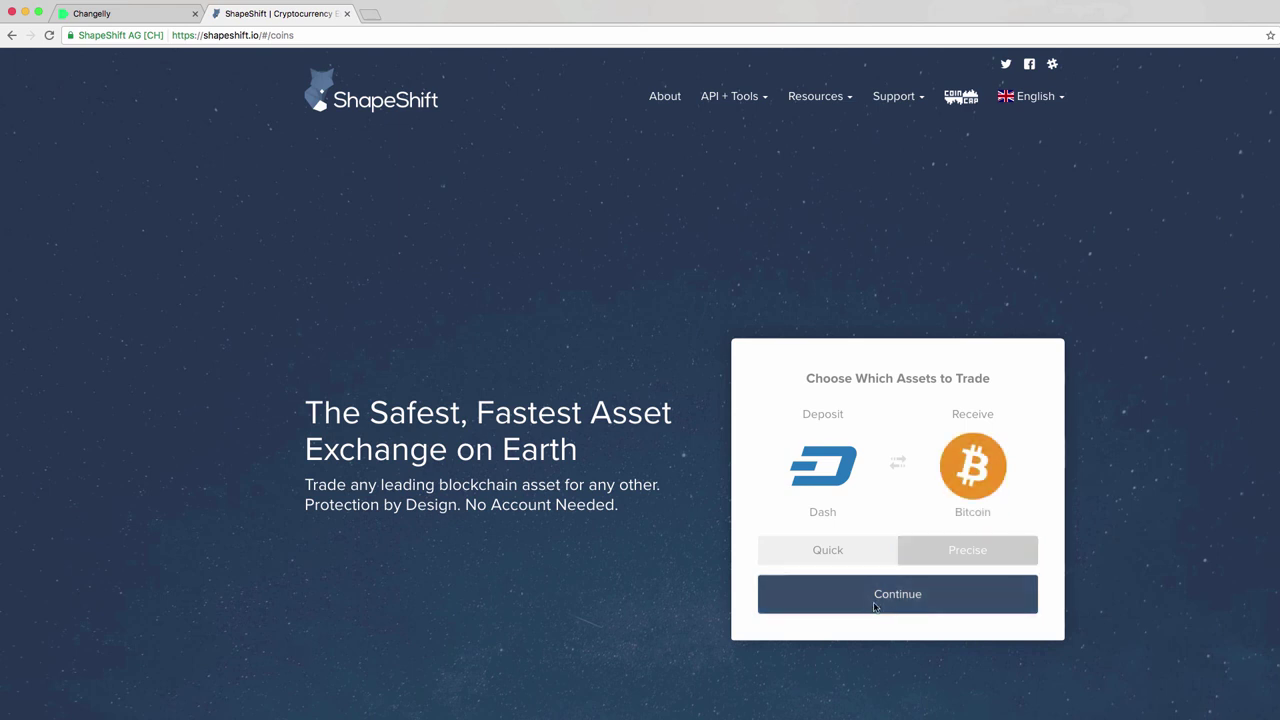
click(617, 437)
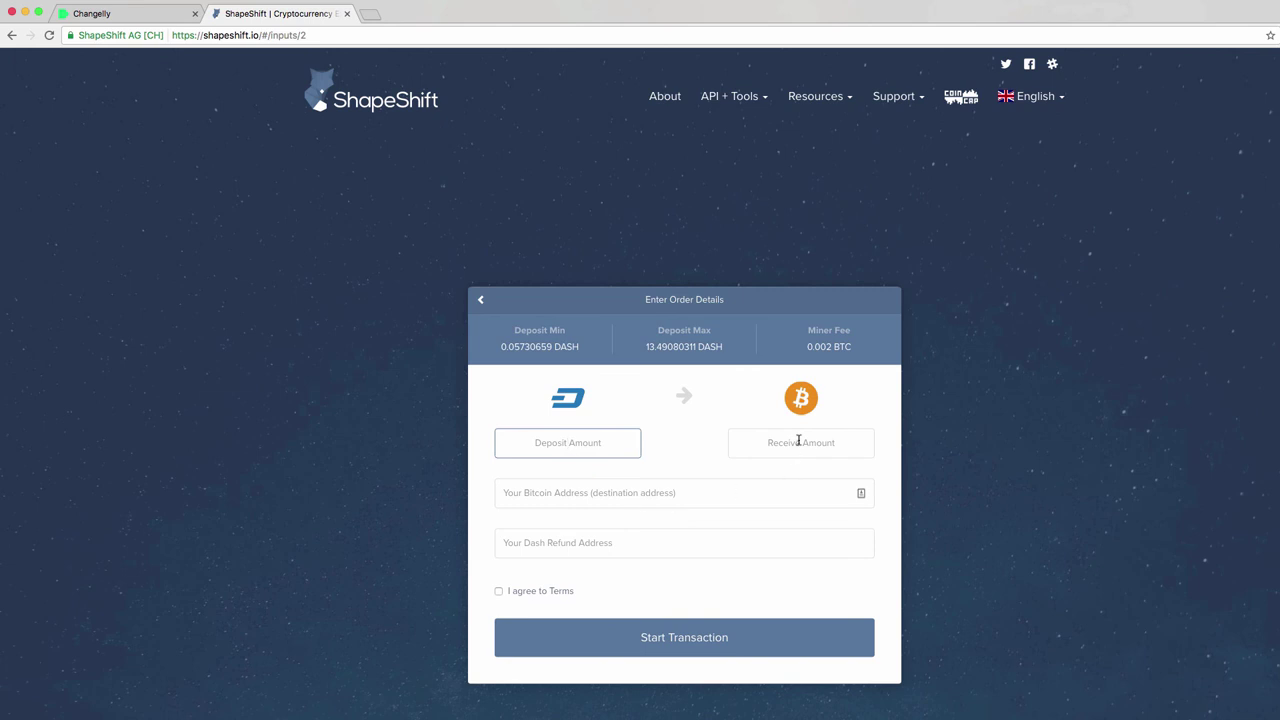
text(1)
click(858, 450)
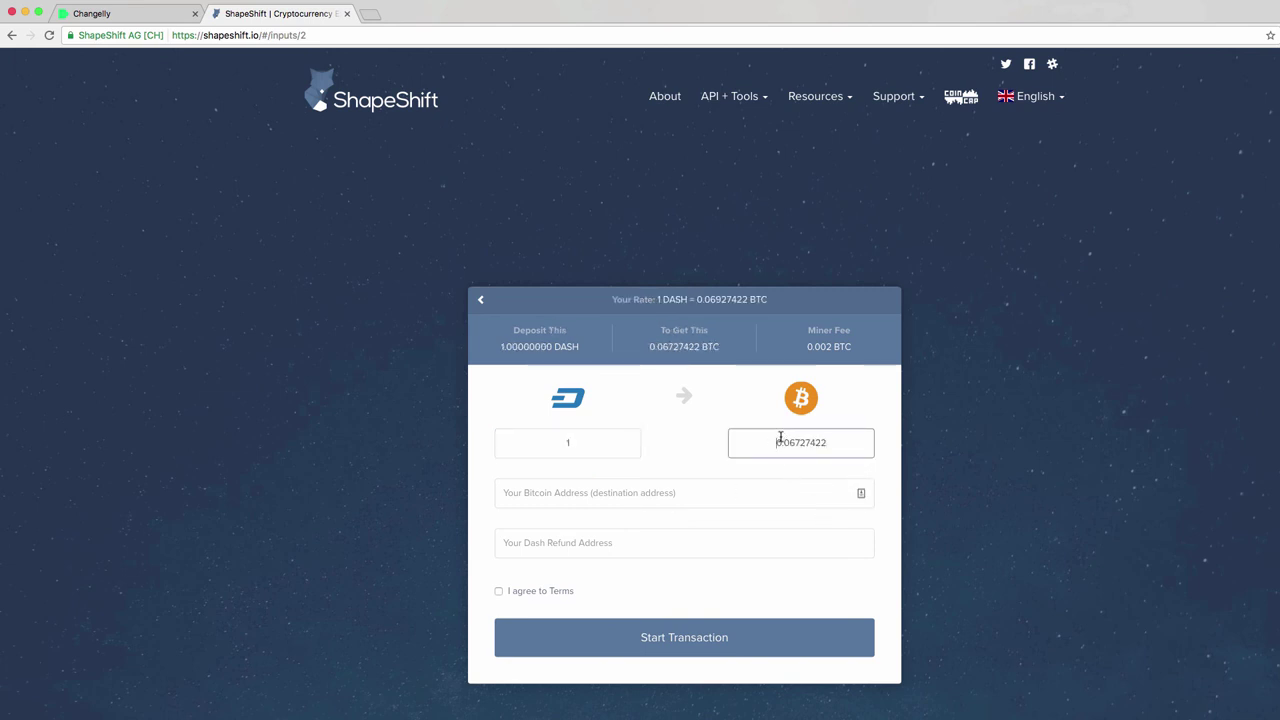
double_click(822, 437)
click(833, 437)
click(580, 492)
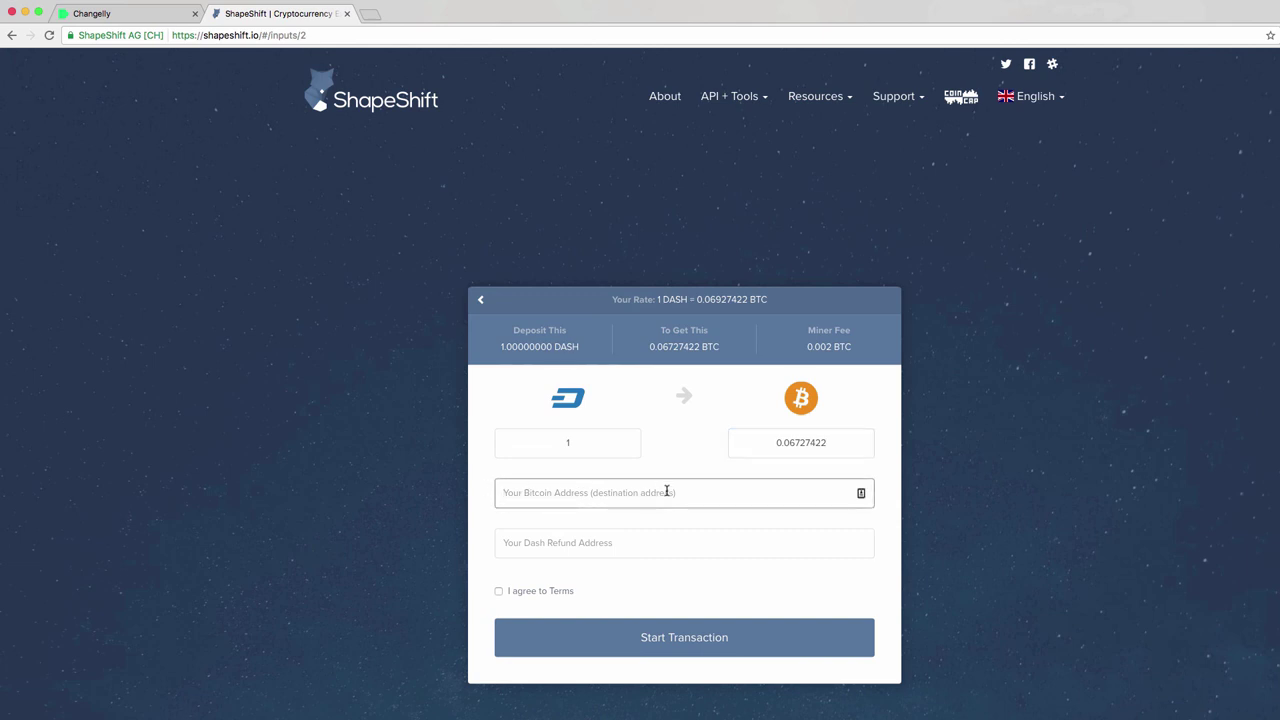
click(512, 544)
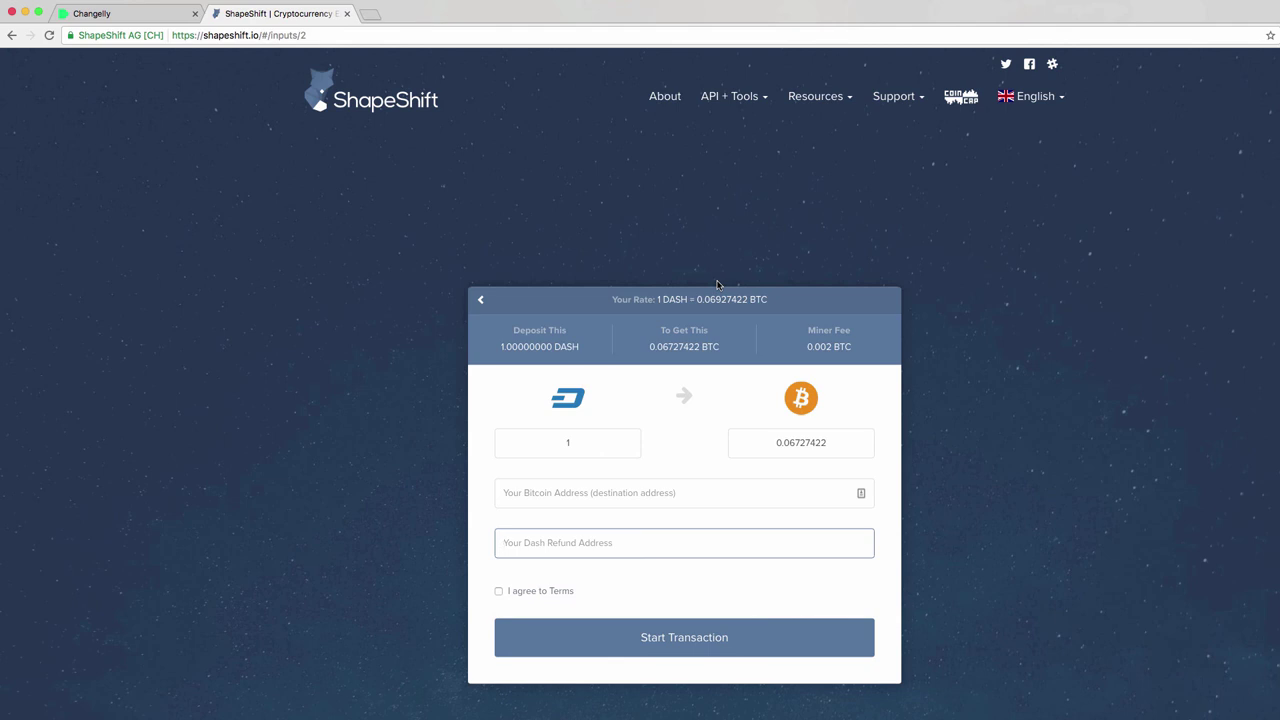
click(480, 305)
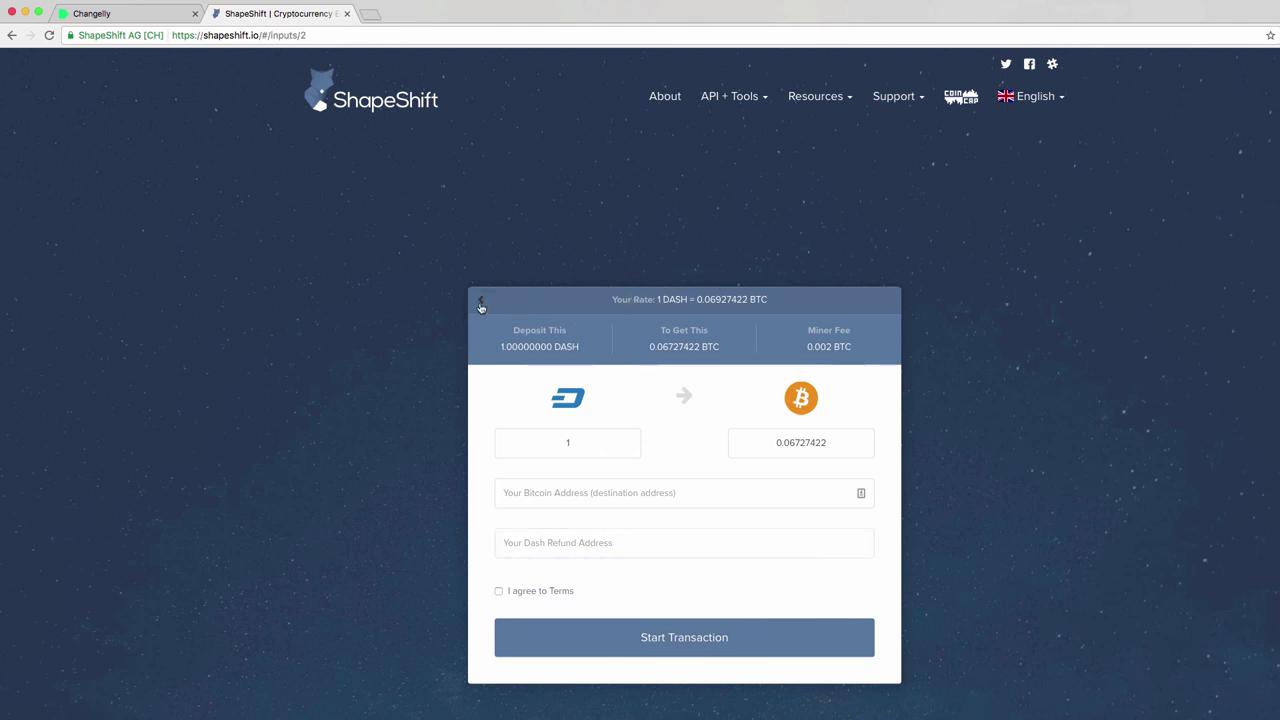
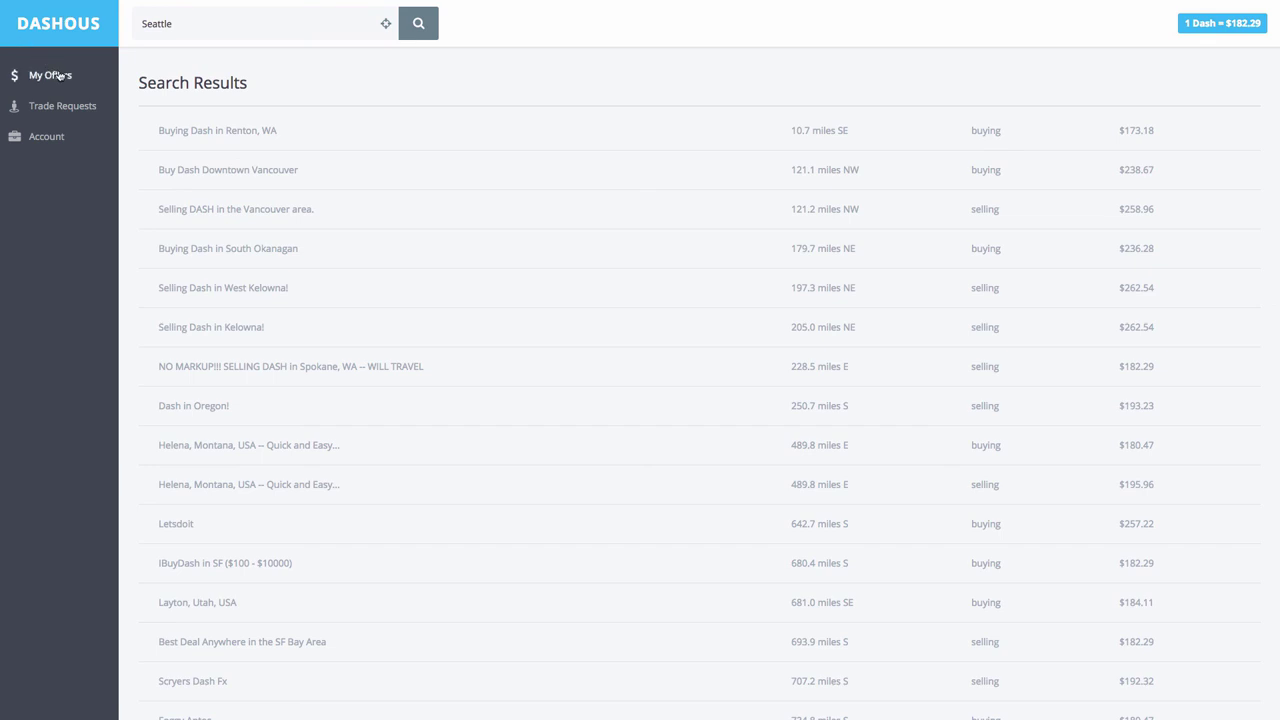
Go to Trade Requests and start the first trade request to get a blank form
click(67, 111)
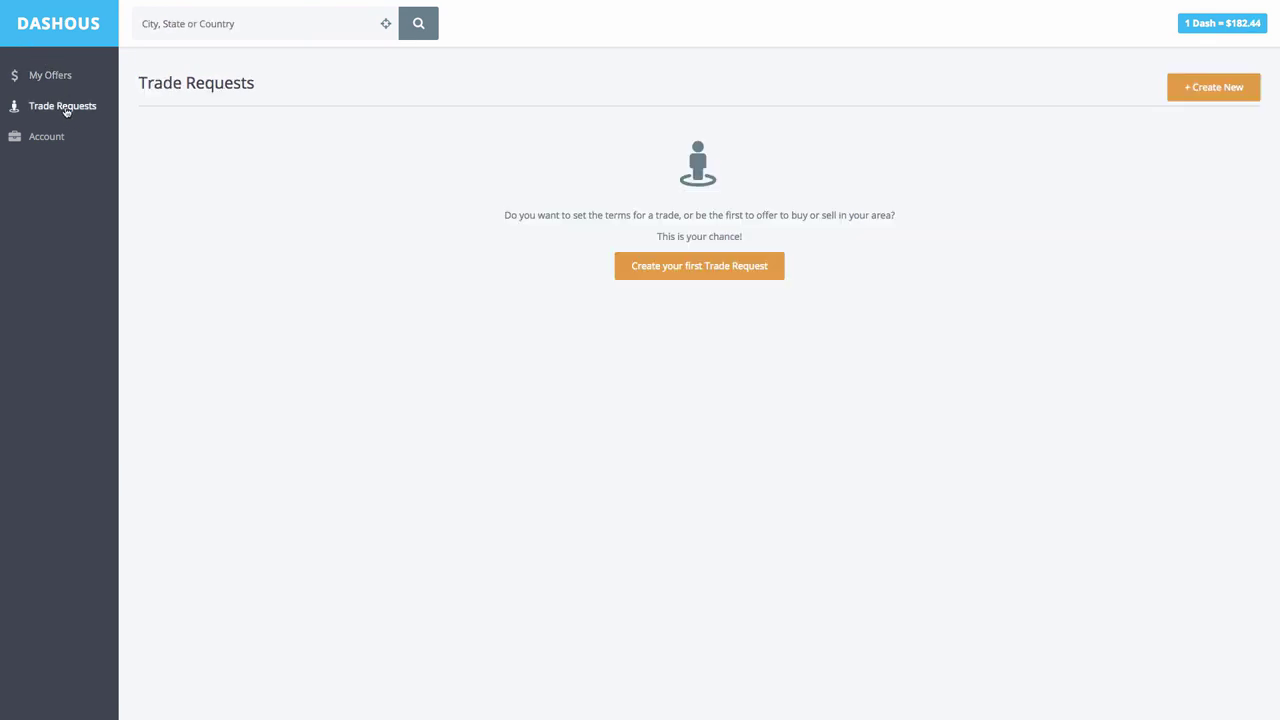
click(714, 272)
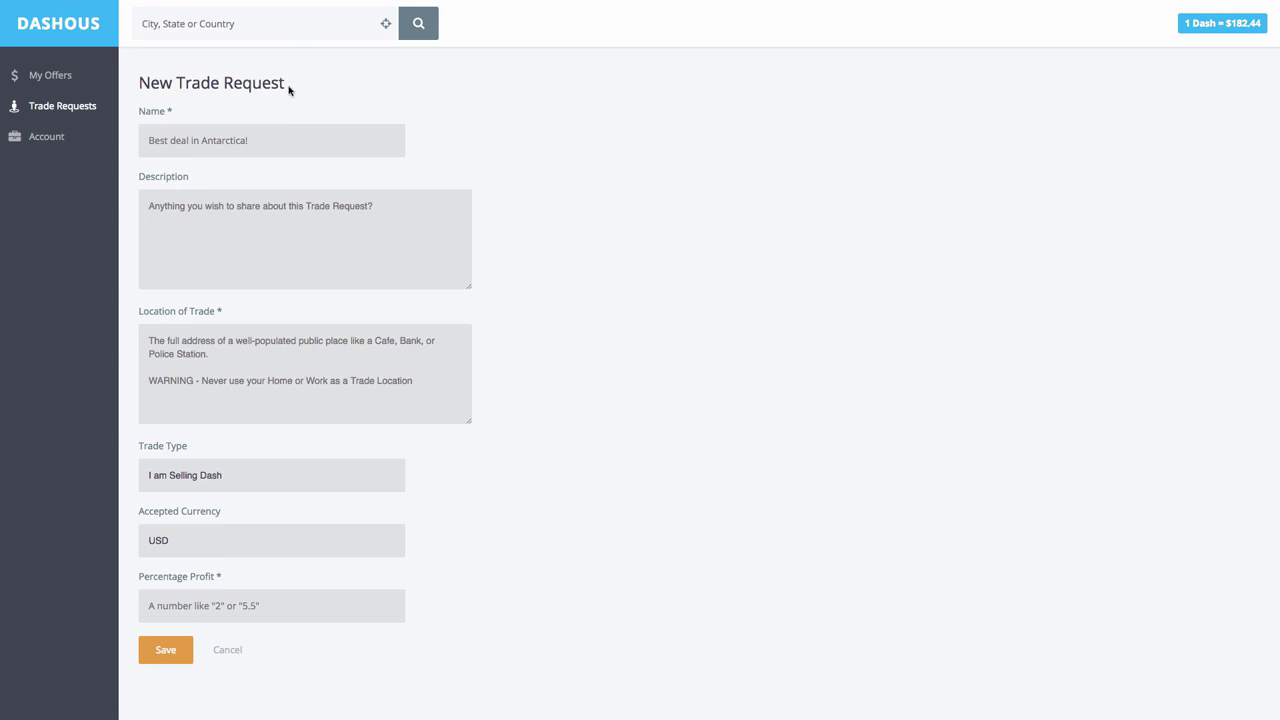
Name the request 'Dash with minimal Mark-up' and describe it as 'Looking to sell Dash at 5% above market.'
click(187, 132)
text(Dash a)
key(BackSpace)
text(with minimal M)
key(BackSpace)
text(Mark-up)
click(199, 246)
text(L)
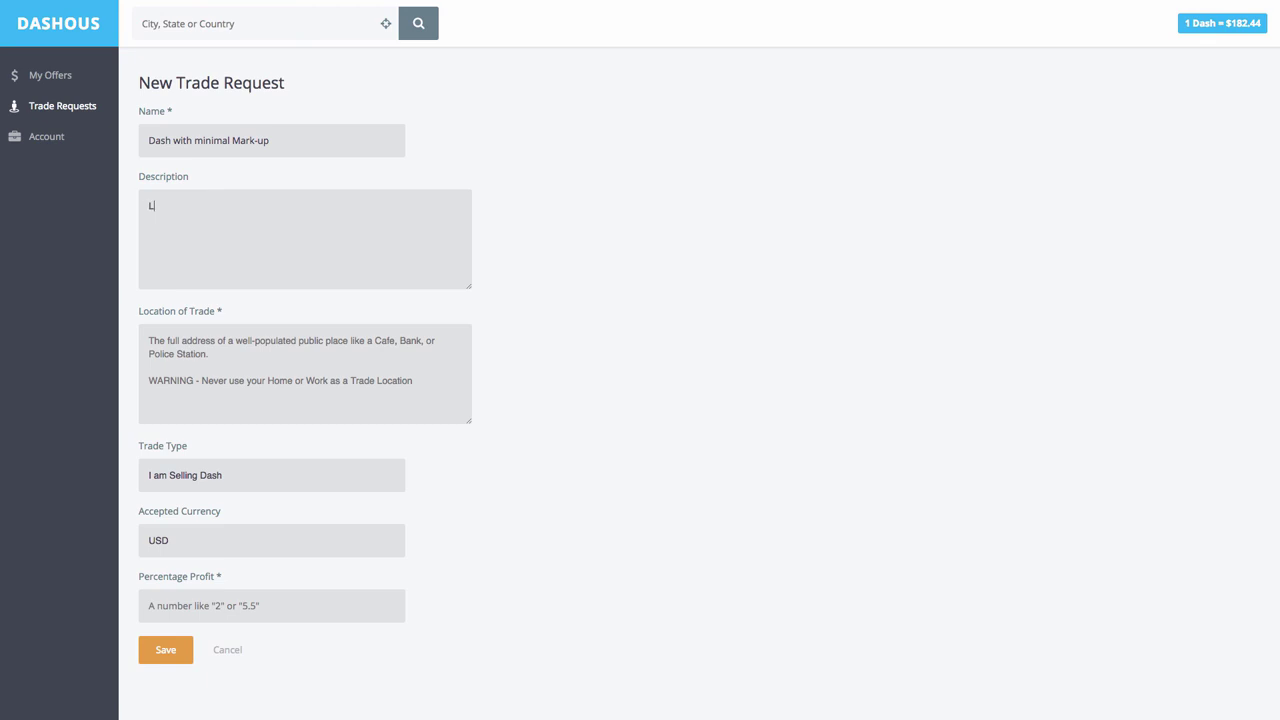
text(ooking to sell Dash at 5% above market)
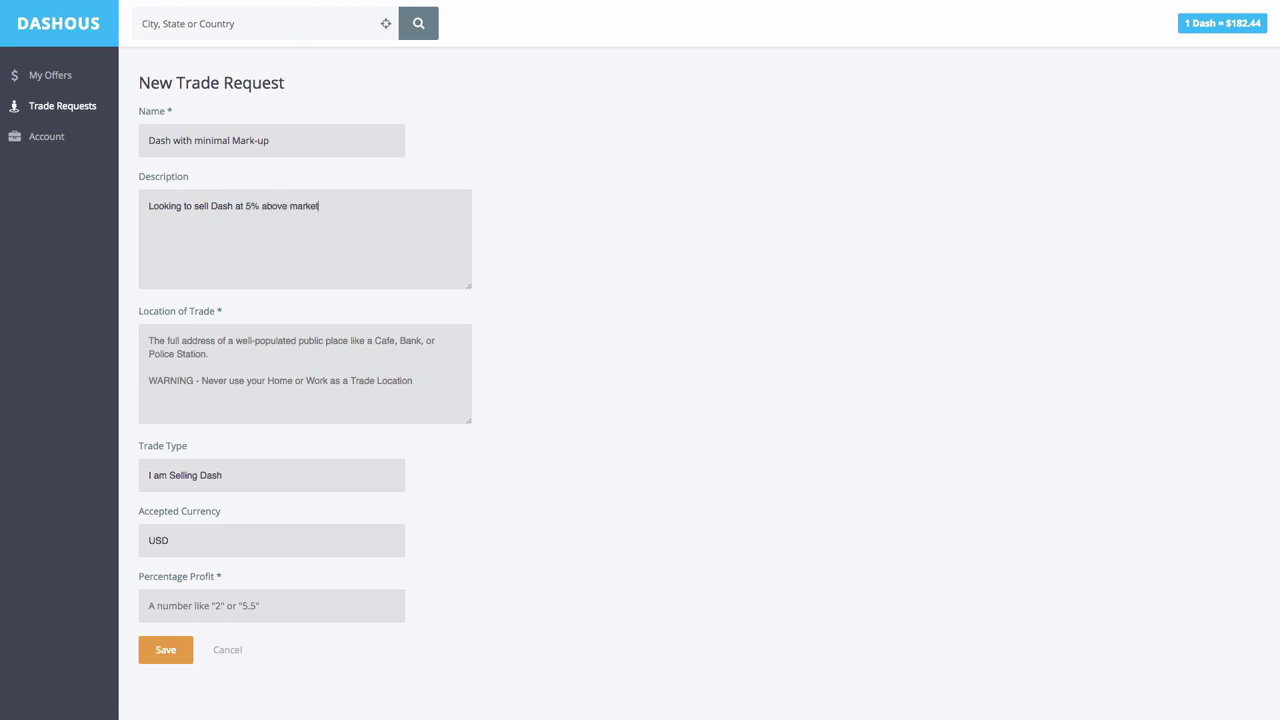
text(.)
Enter the trade location 'Downtown seattle startbucks 11am - noon'
click(146, 336)
text(Down)
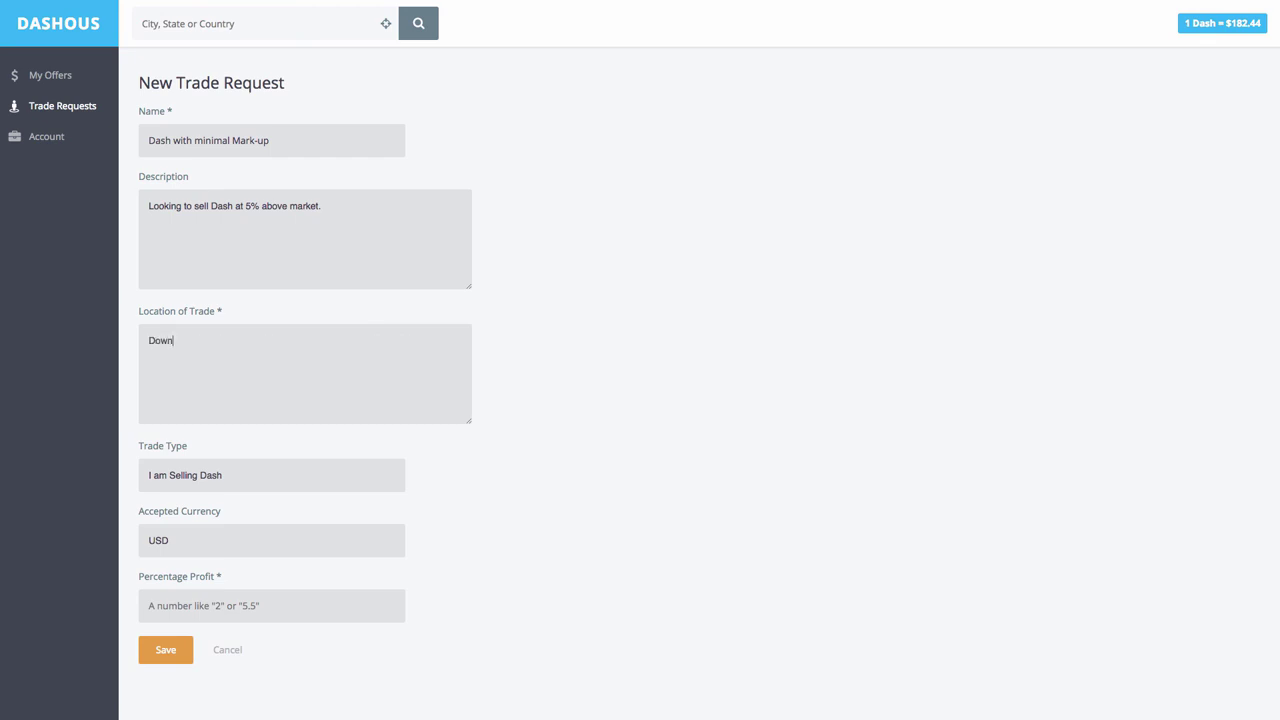
text(town seattle )
text(st)
text(art)
text(bucks)
text(  11)
text(am - )
text(12)
key(BackSpace)
key(BackSpace)
text(noon)
Keep 'I am Selling Dash' and USD, set Percentage Profit to 5, and save
click(356, 479)
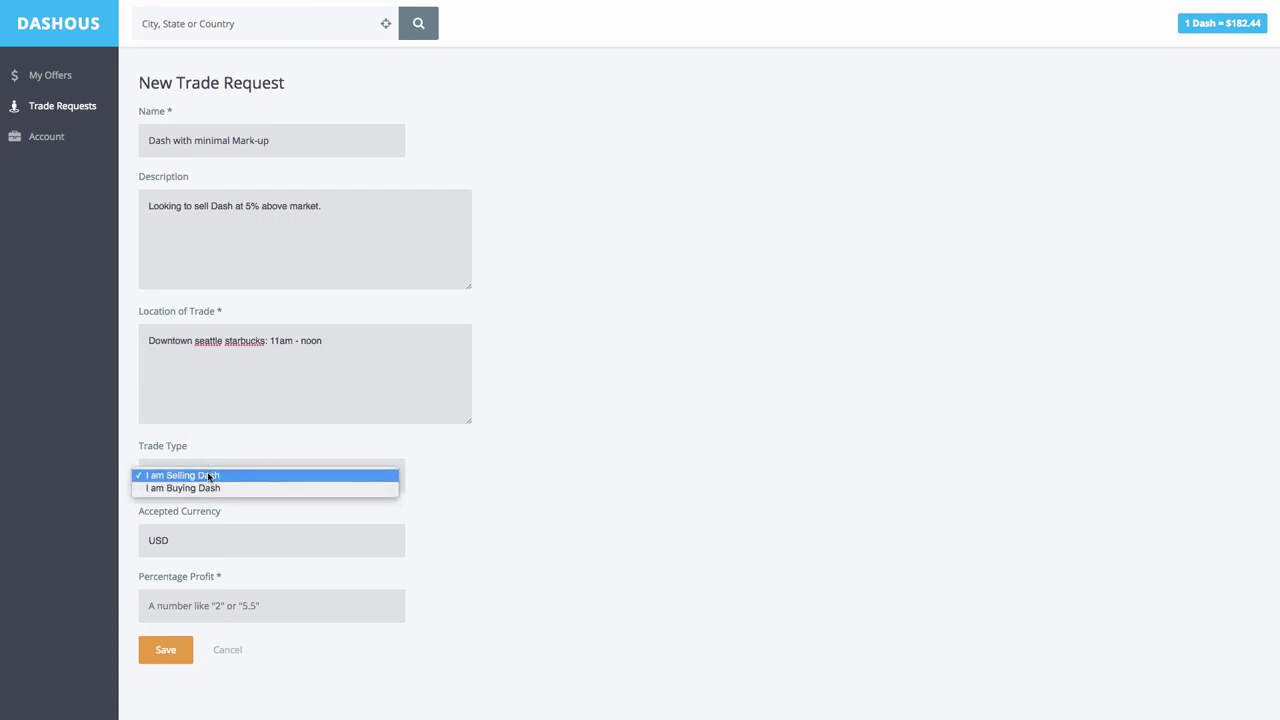
click(77, 474)
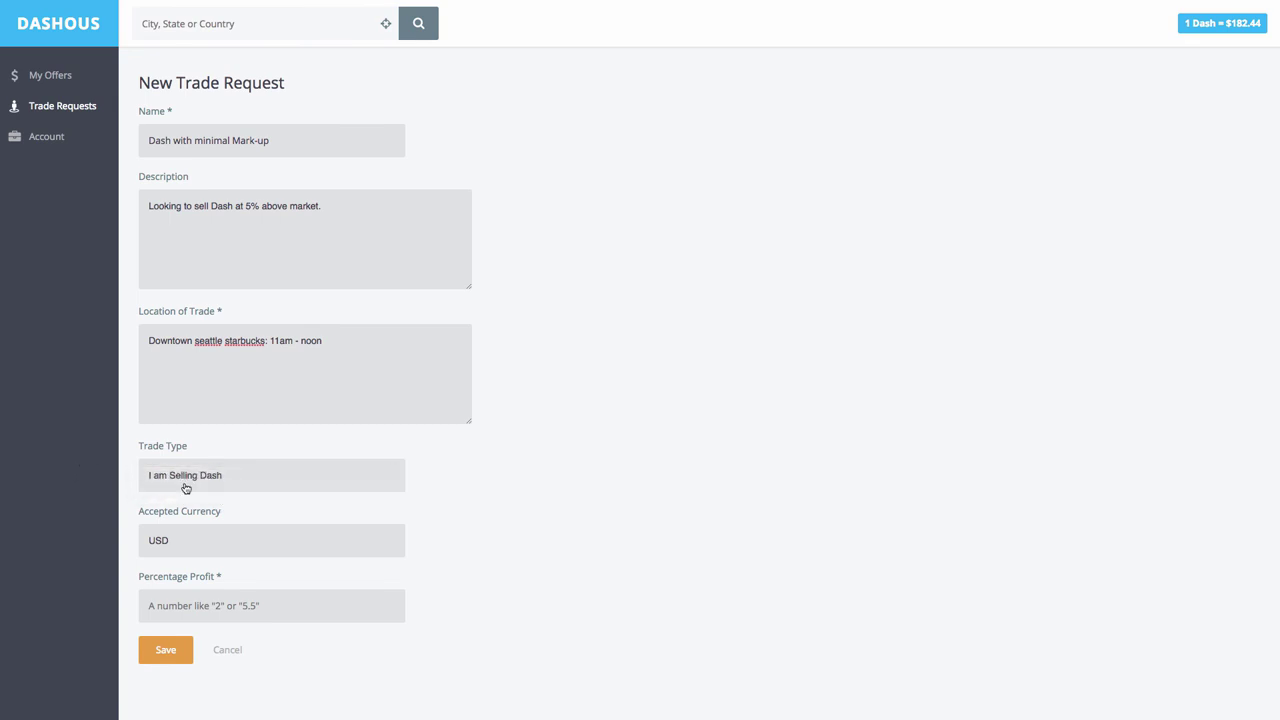
click(198, 535)
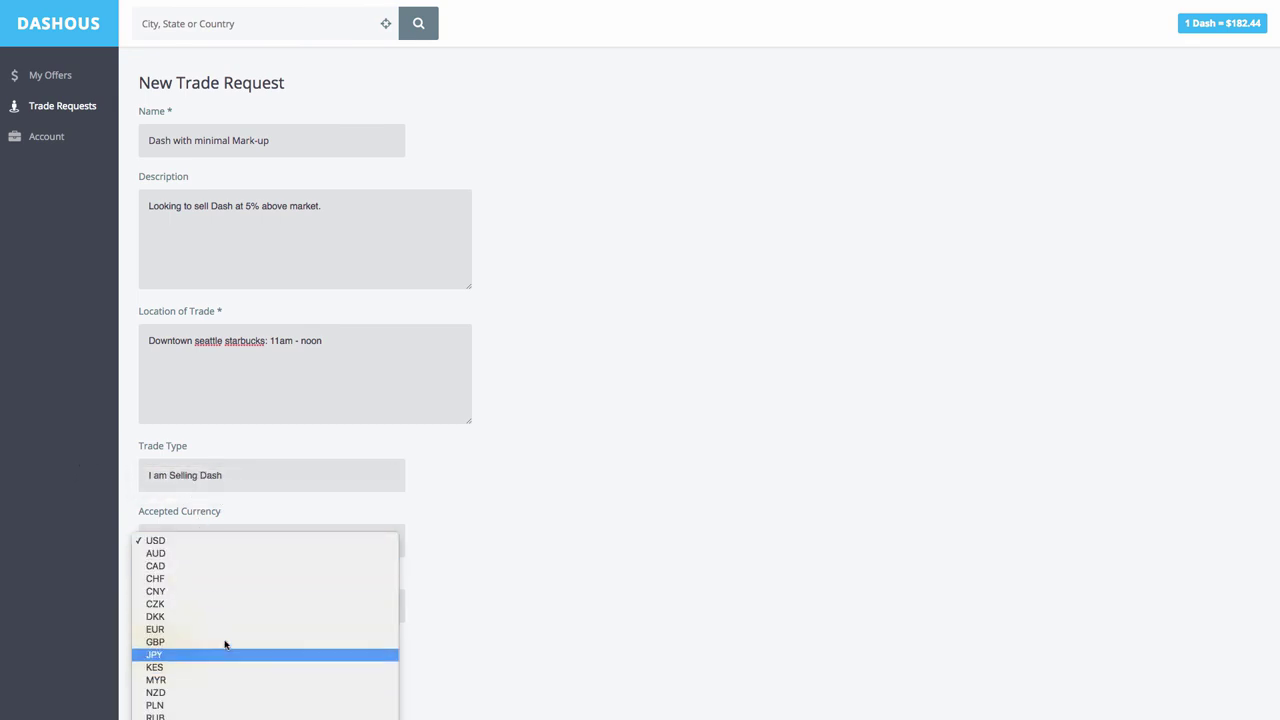
click(194, 540)
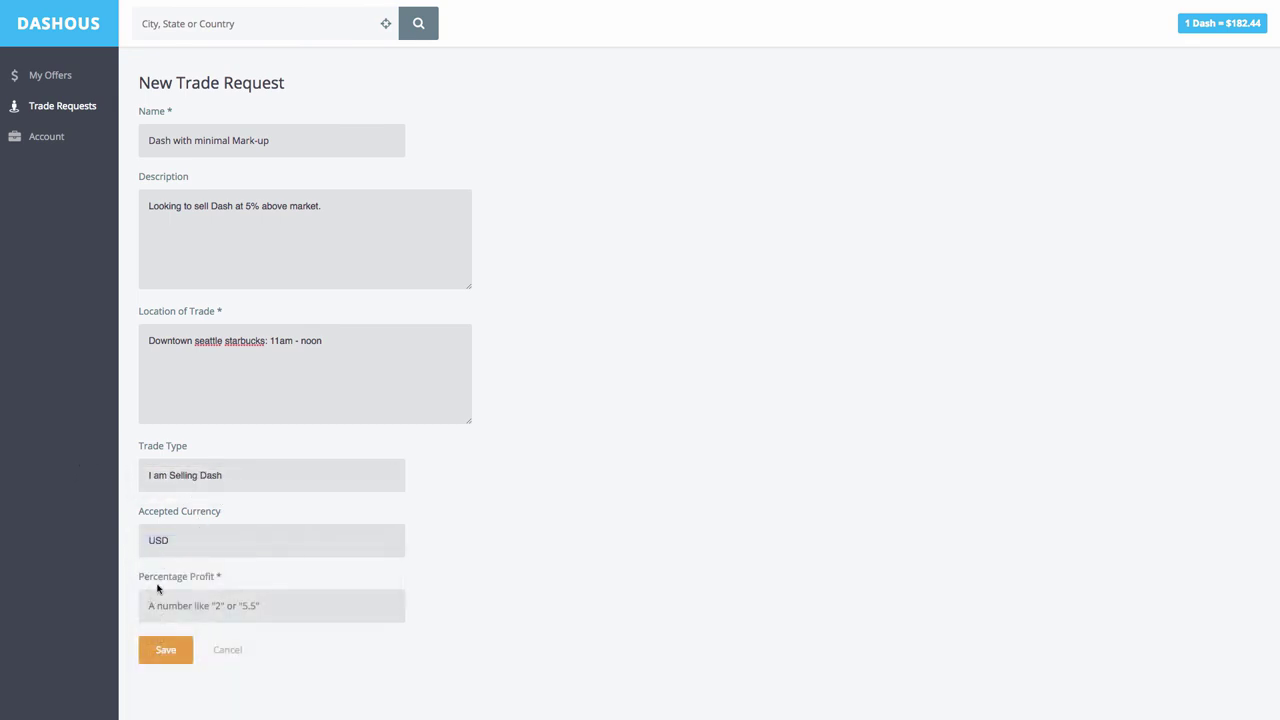
click(207, 609)
text(5)
click(166, 651)
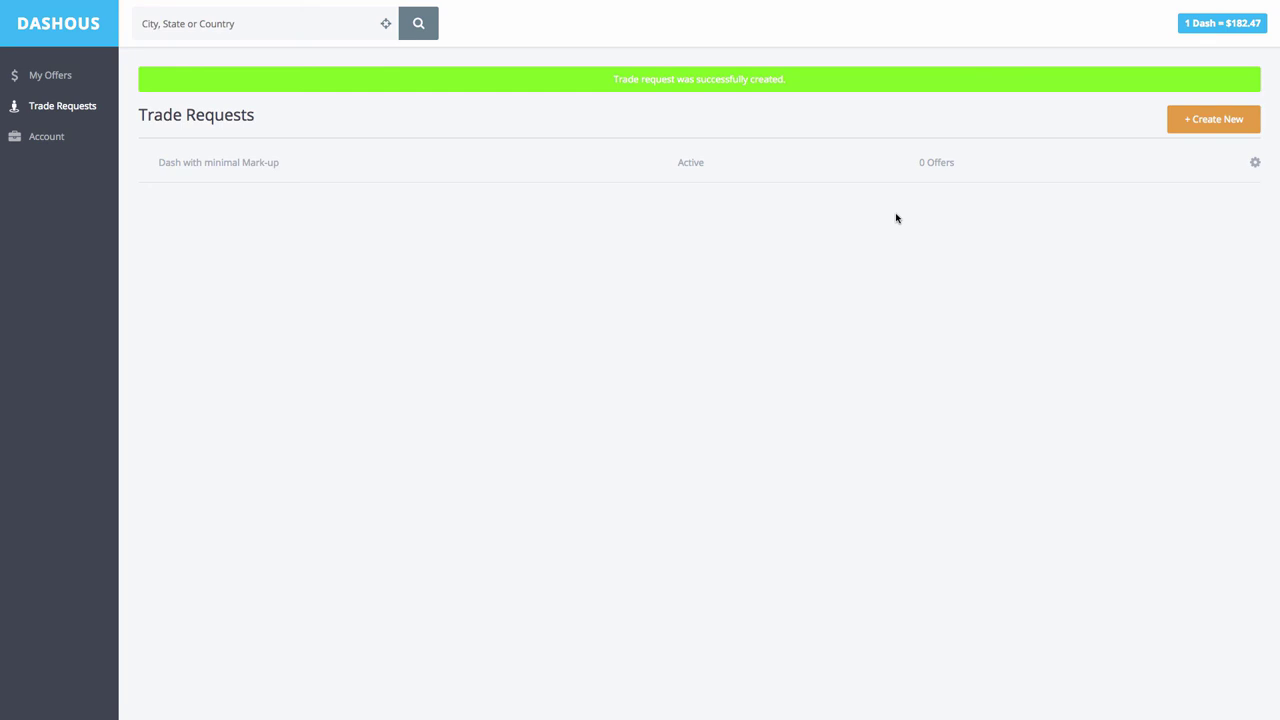
Calculate 182.47*1.05 in Spotlight, reading 191.5935, then close the result
key(super+space)
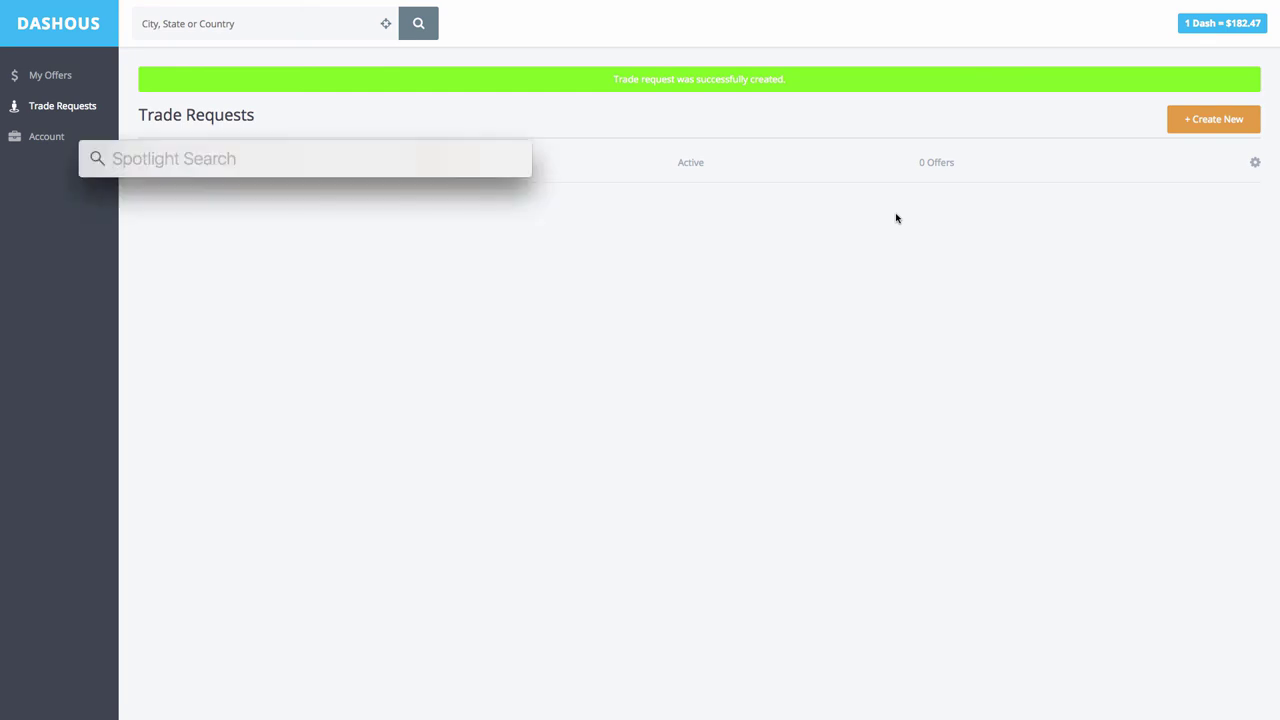
text(182.47*)
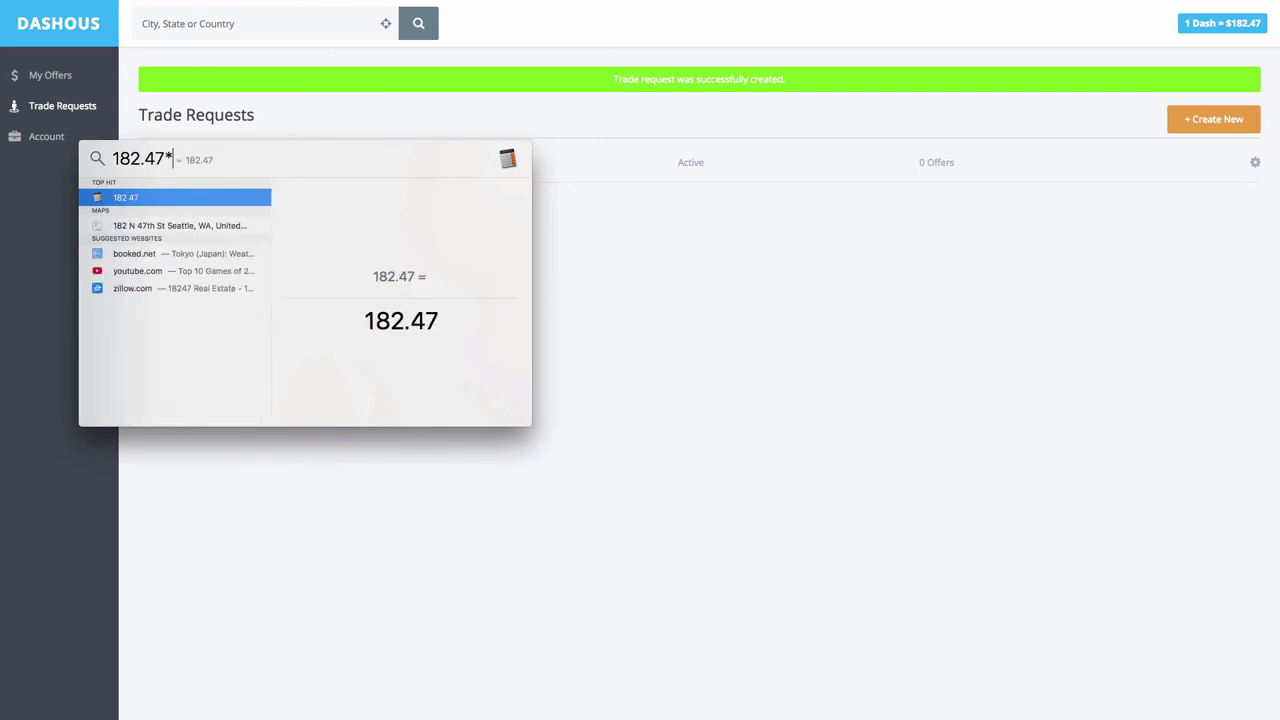
text(1.05)
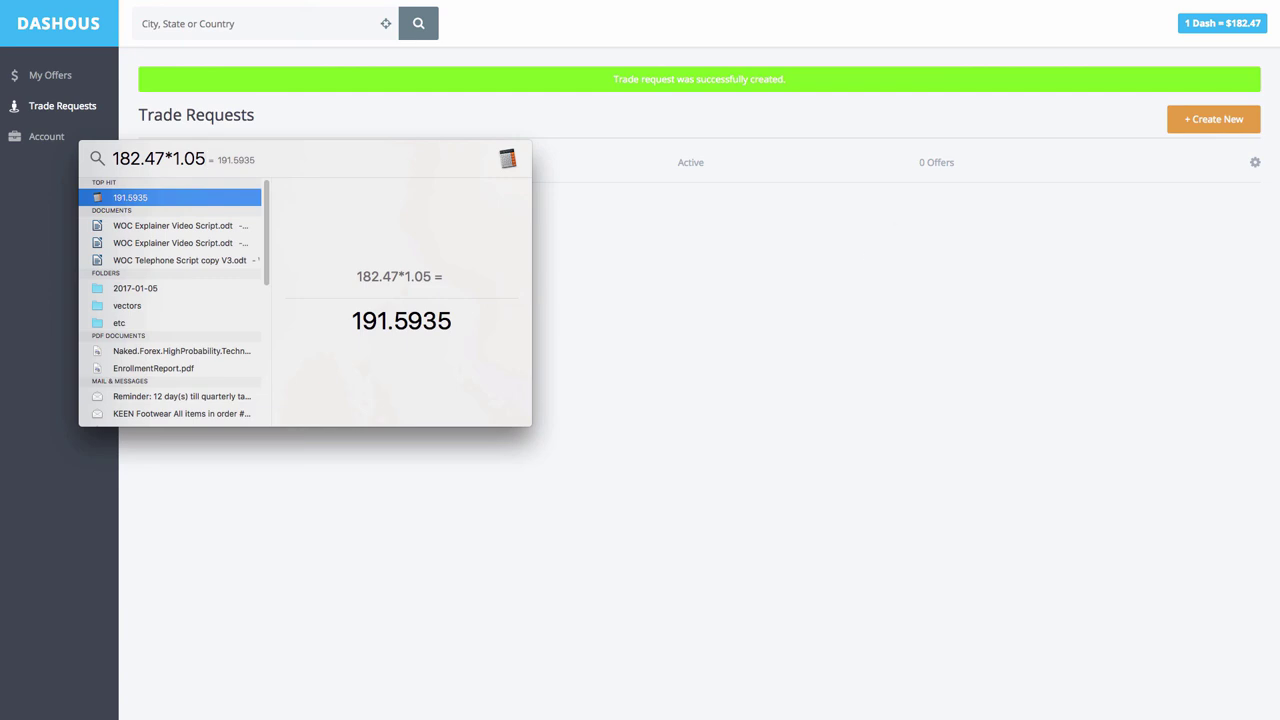
click(837, 471)
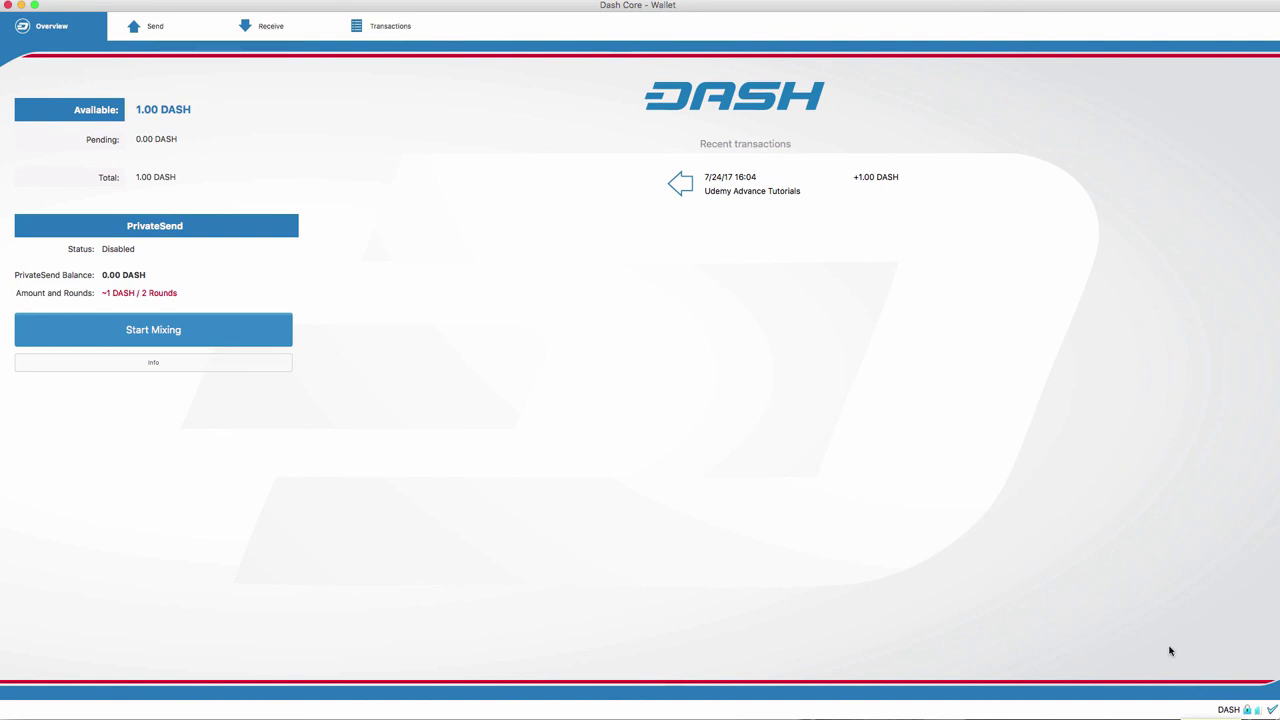
Unlock the Dash Core wallet from Settings > Unlock Wallet by entering the passphrase
mouse_move(87, 5)
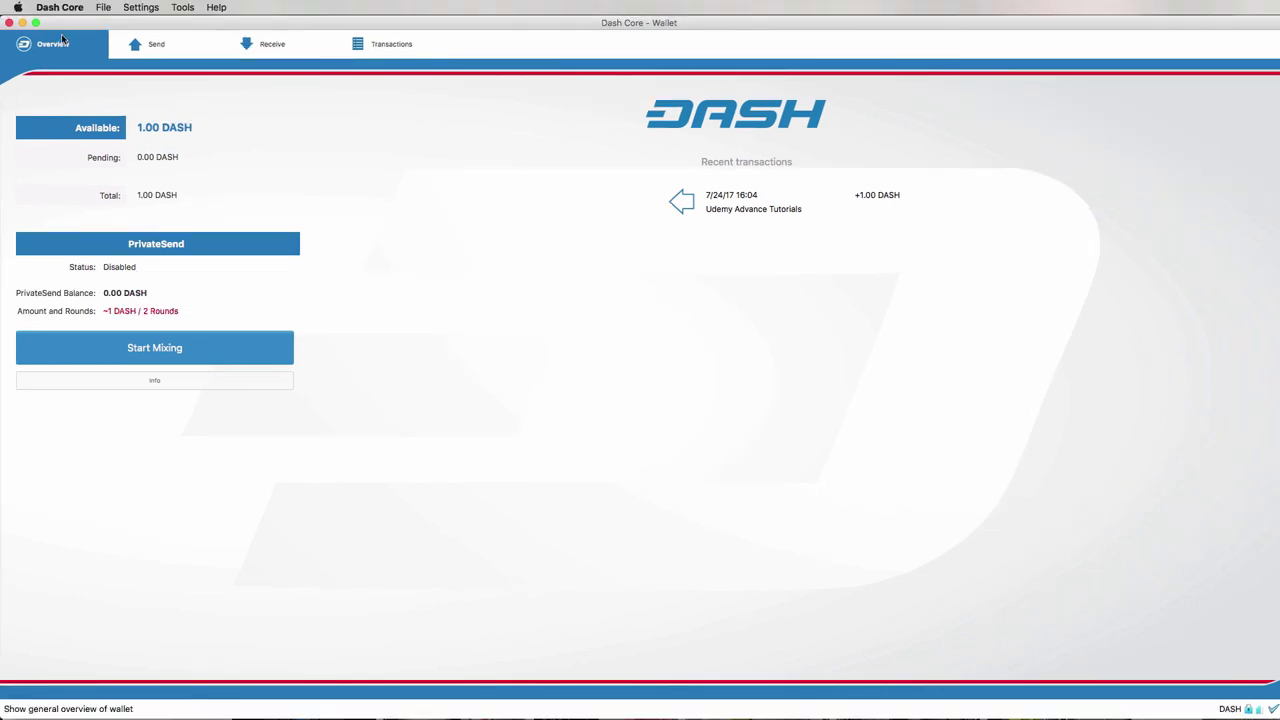
click(149, 6)
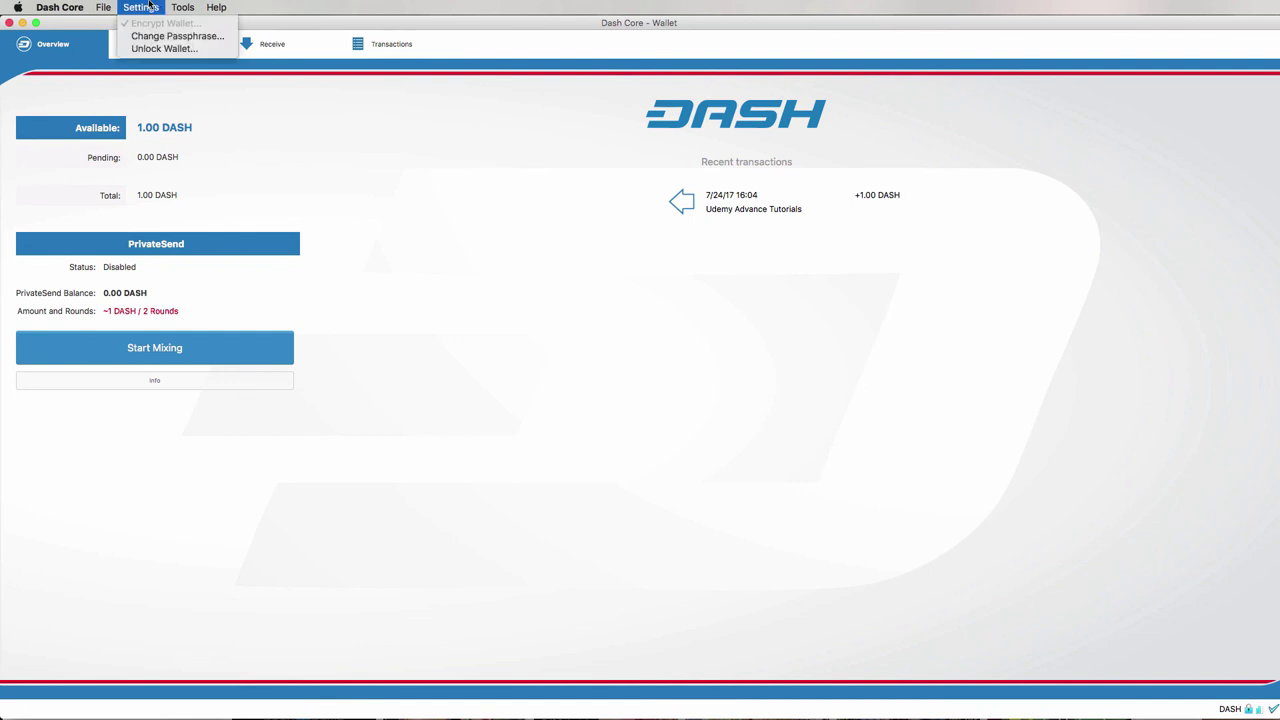
click(191, 50)
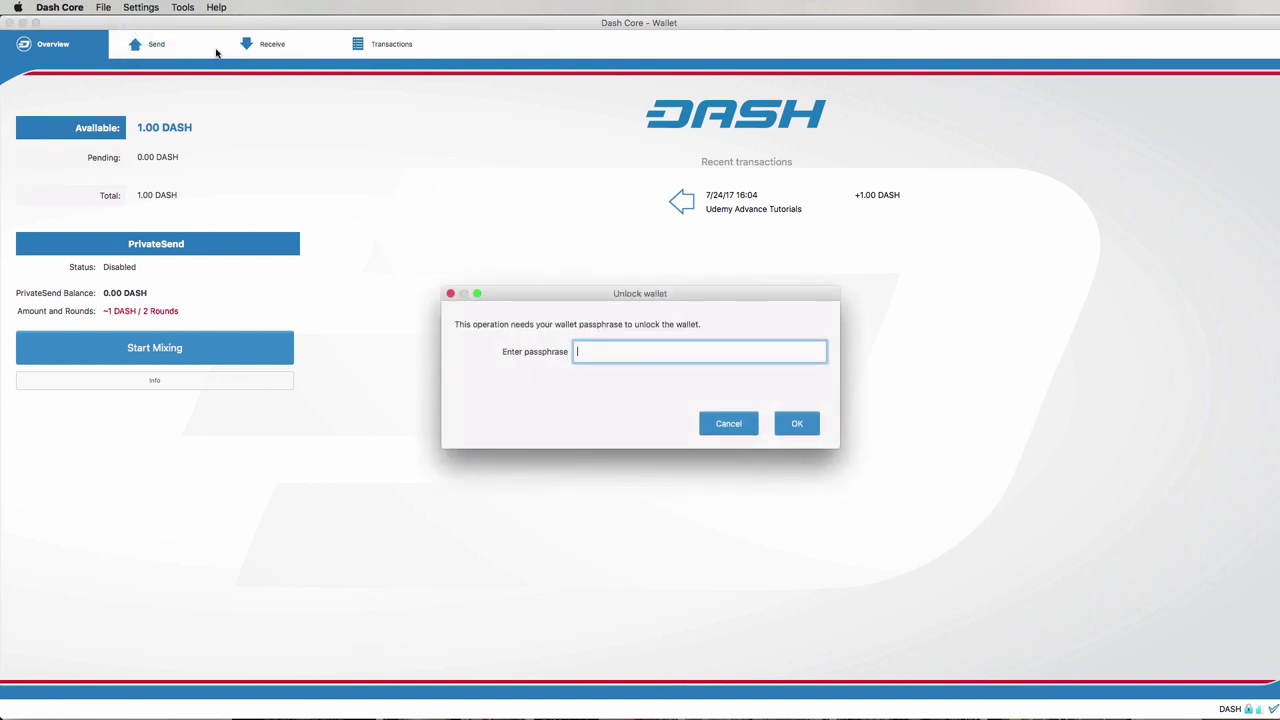
text(•••••••••••••)
click(813, 425)
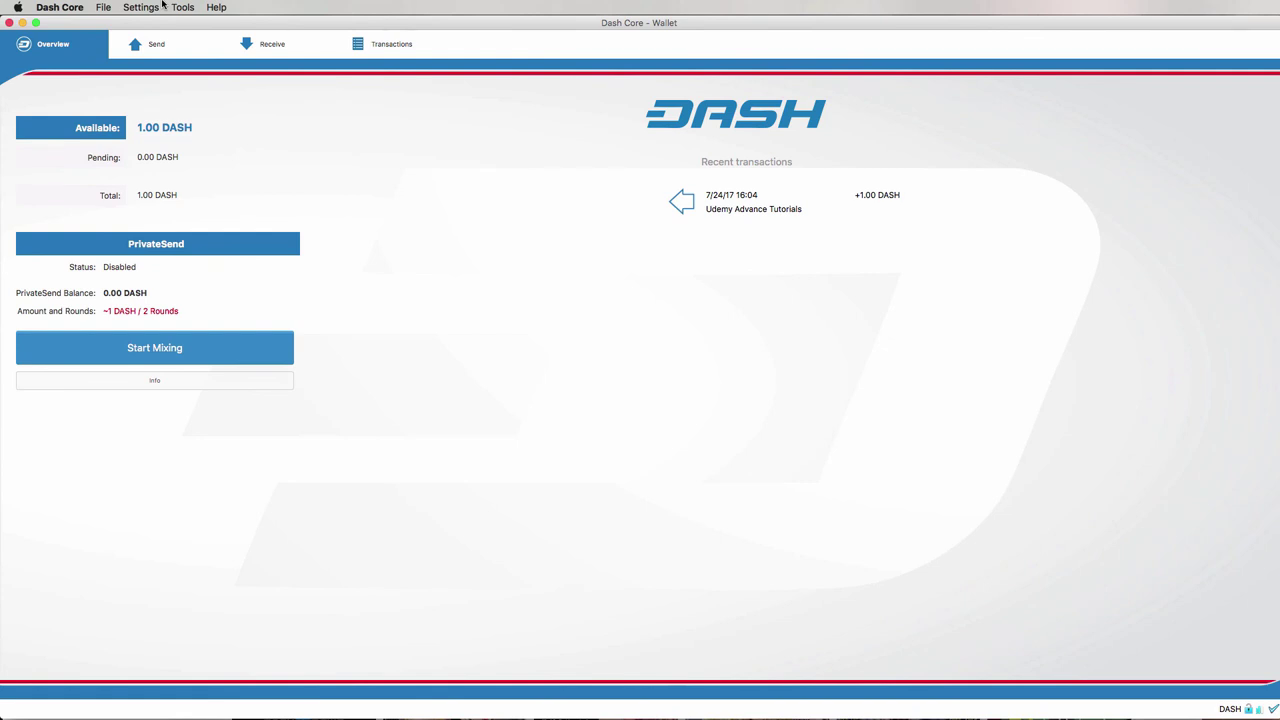
Start a wallet backup and browse to the Backups folder on the external disk
click(104, 7)
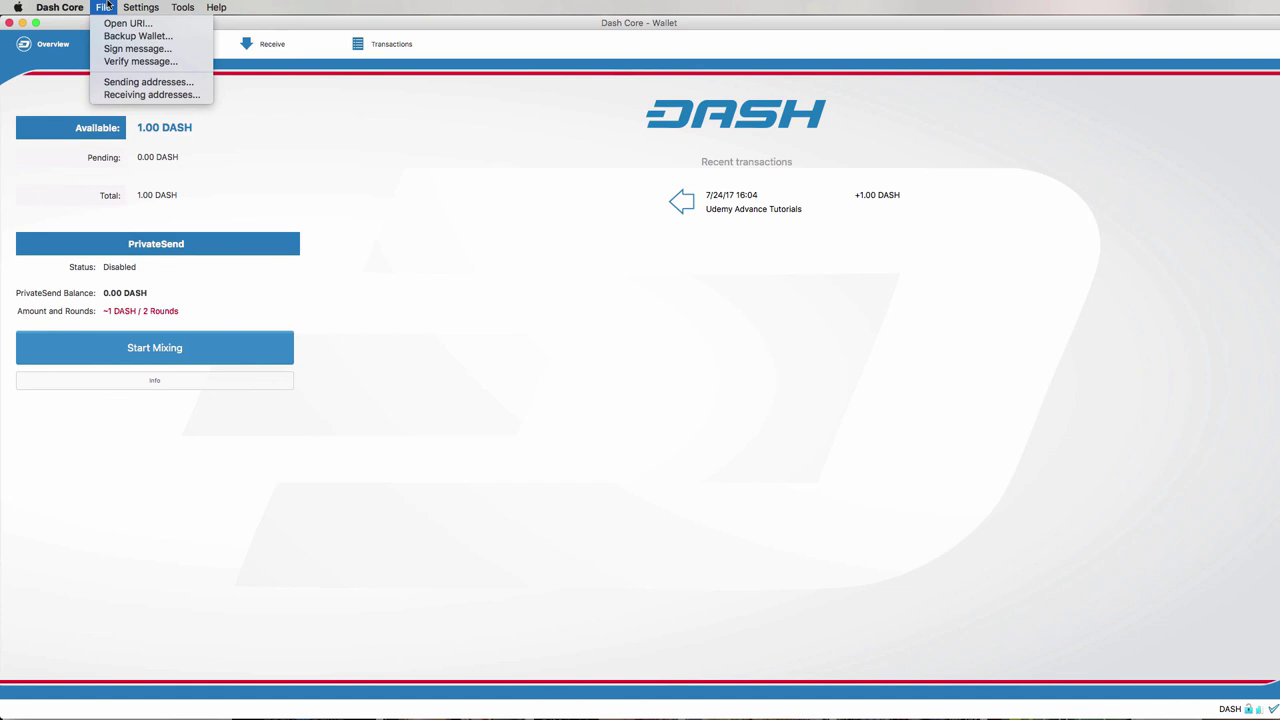
click(128, 36)
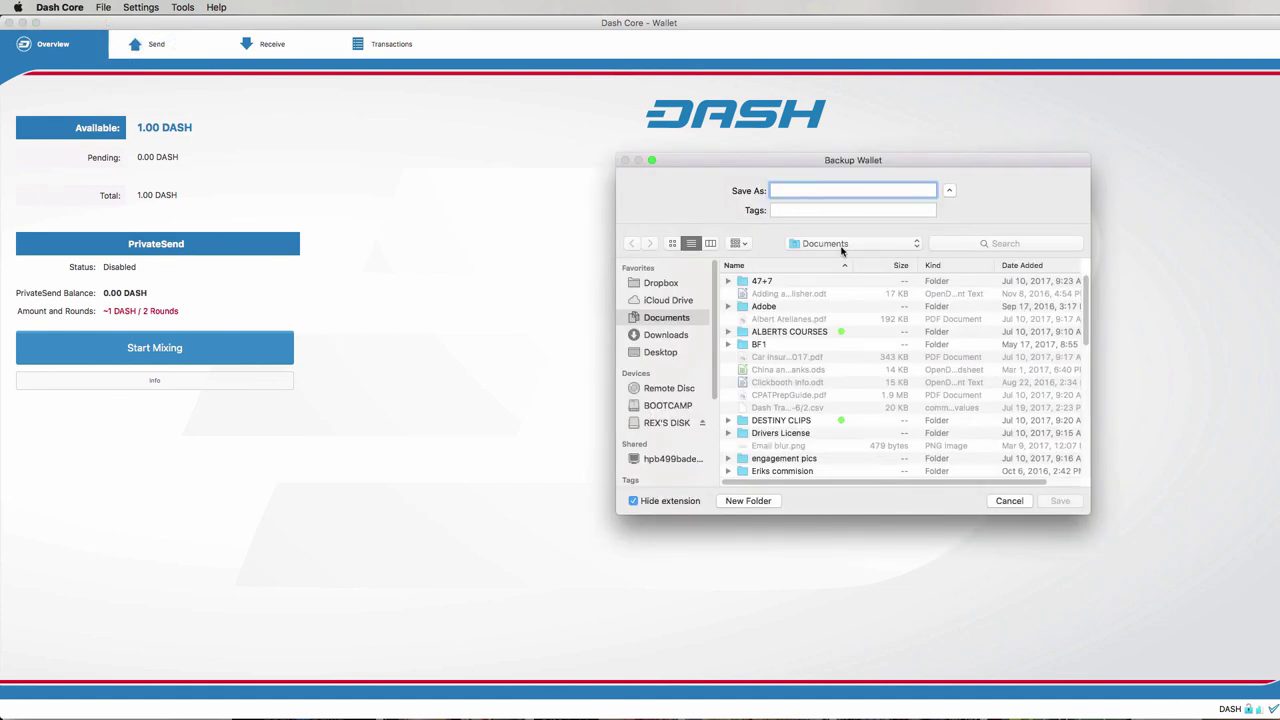
click(842, 250)
click(681, 425)
click(681, 424)
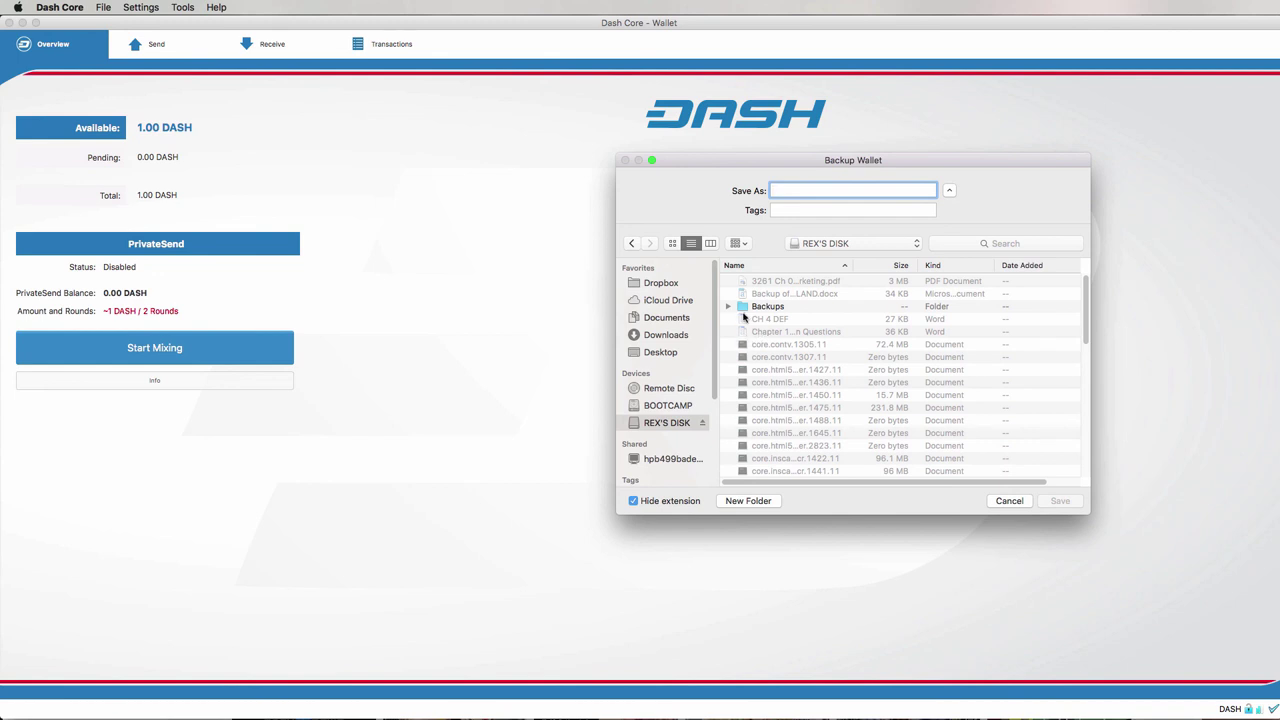
click(729, 307)
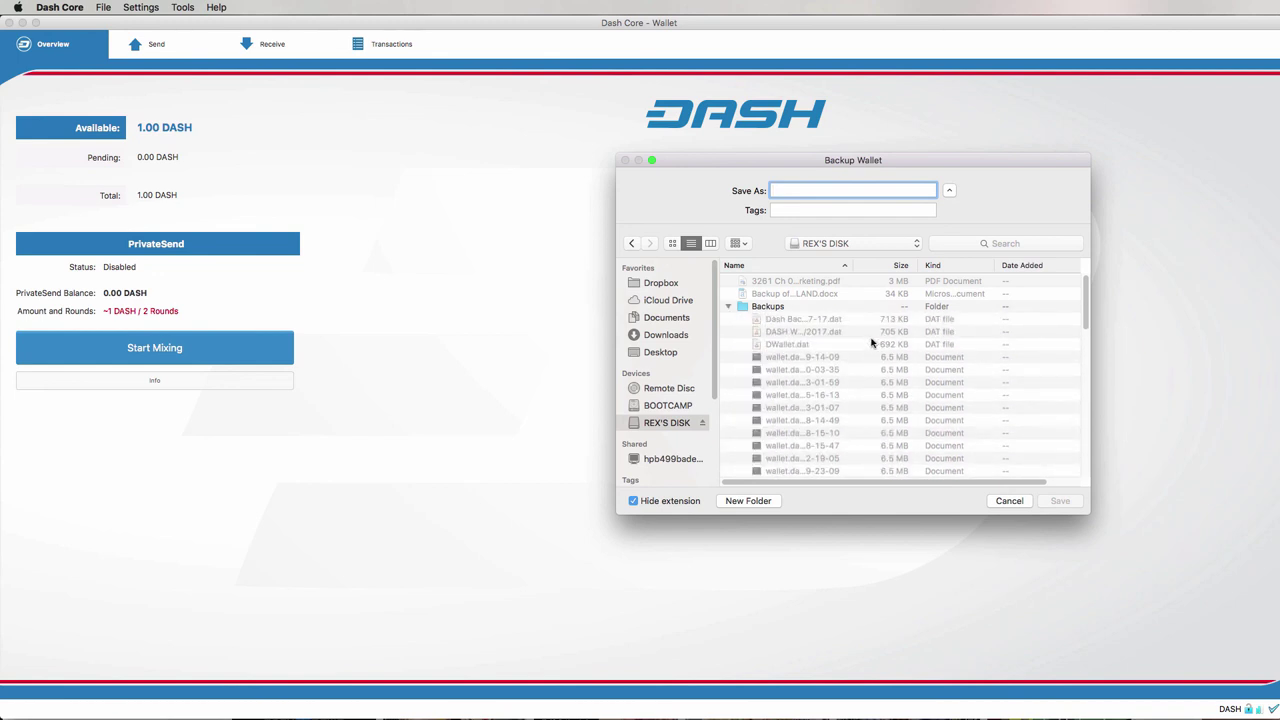
scroll(830, 330, down, 3)
scroll(830, 336, up, 3)
Name the backup Dash Backup 12-27-17 and show REX'S DISK in Finder
drag(1093, 502, 1238, 503)
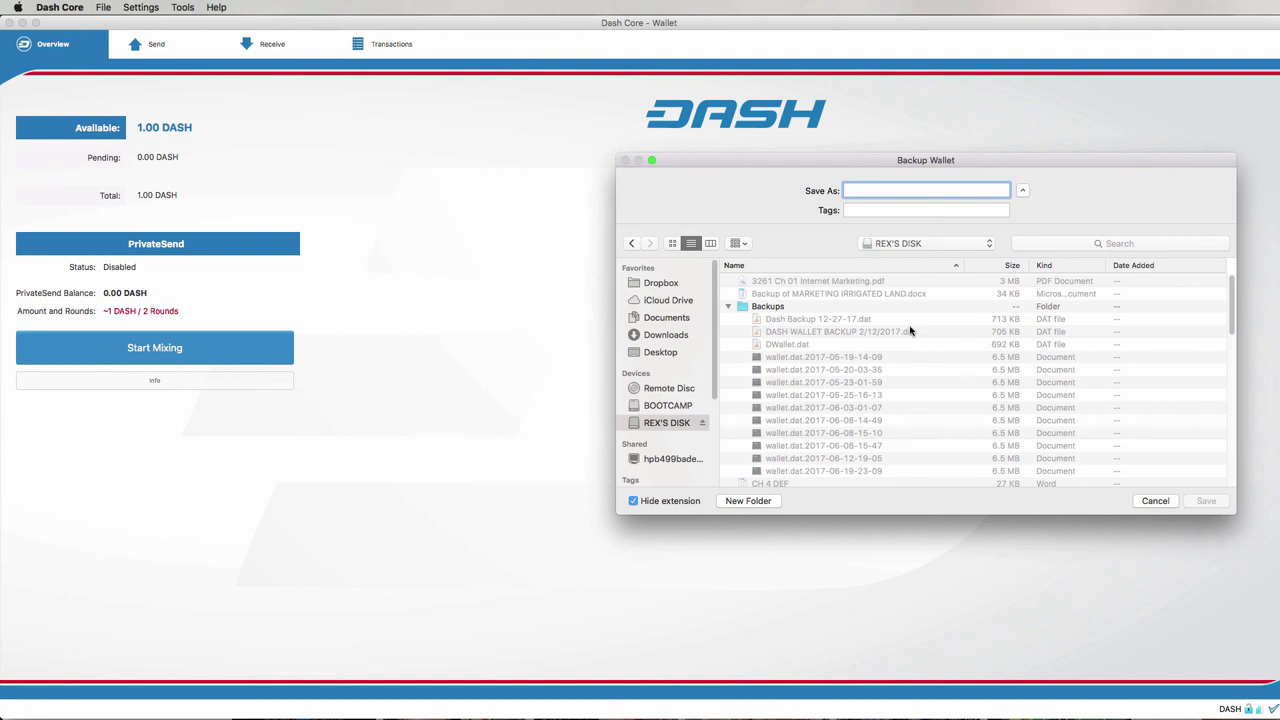
click(846, 320)
right_click(843, 320)
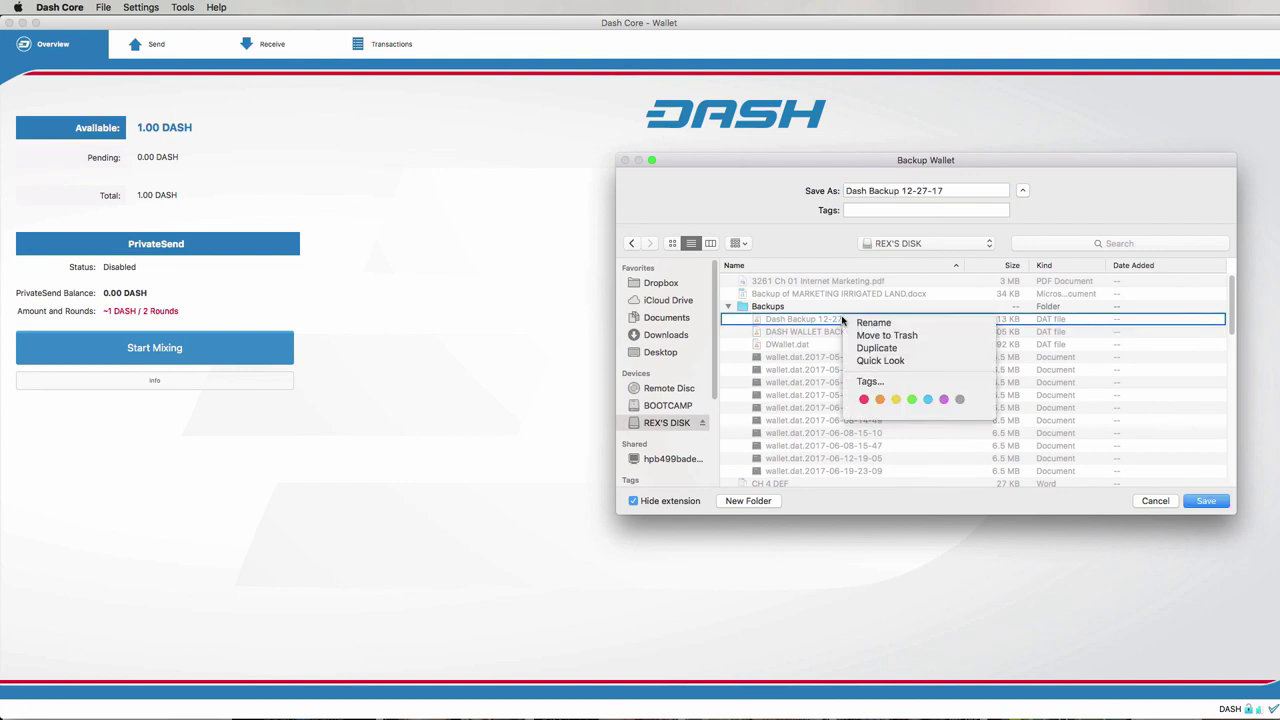
click(800, 323)
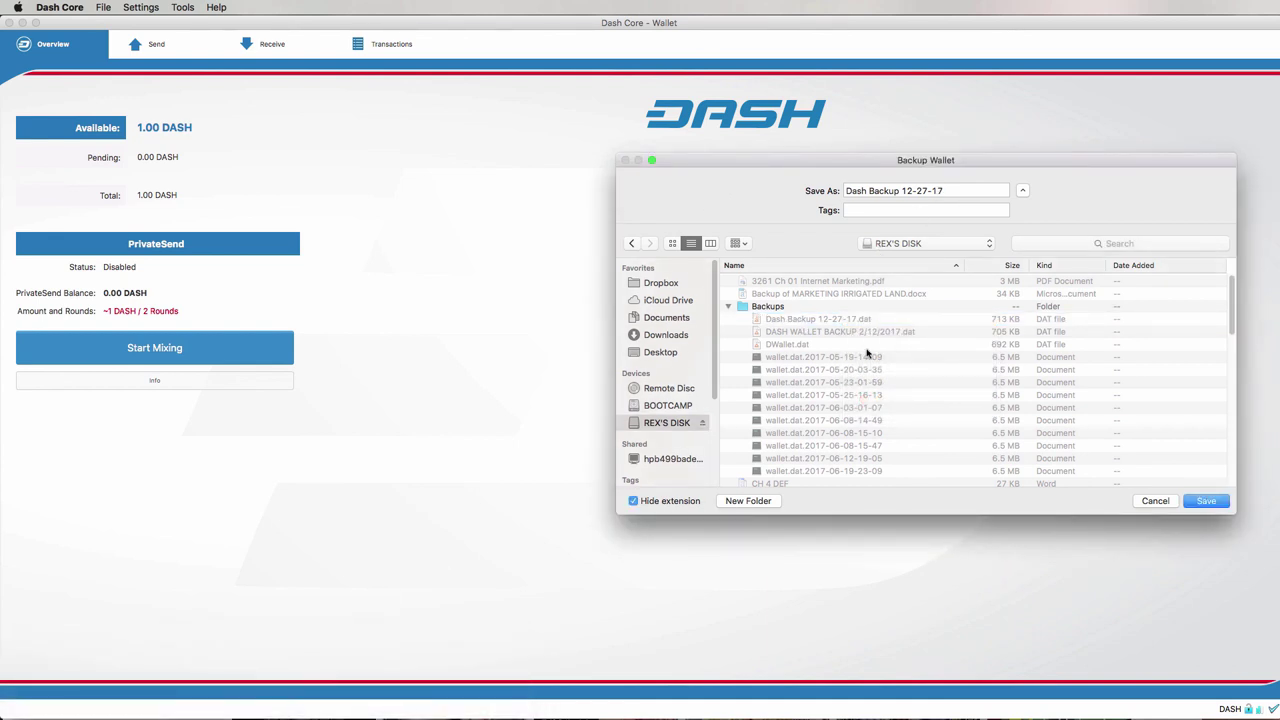
right_click(869, 320)
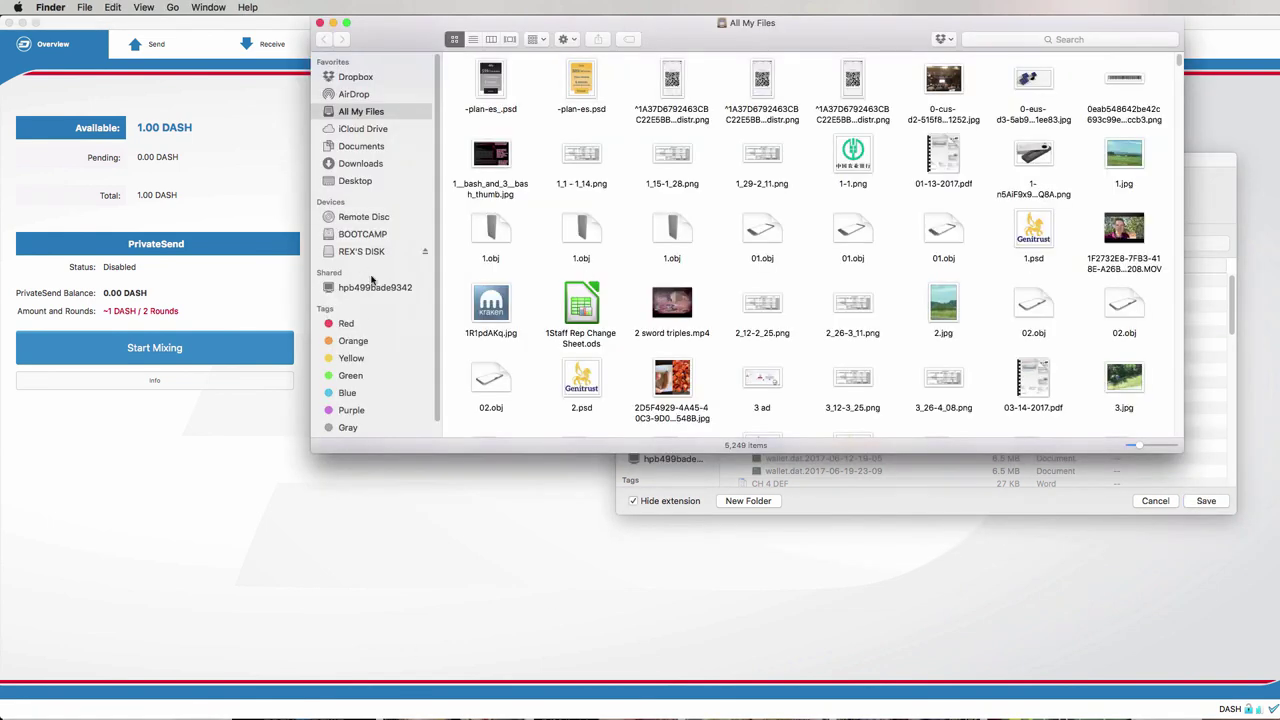
click(376, 253)
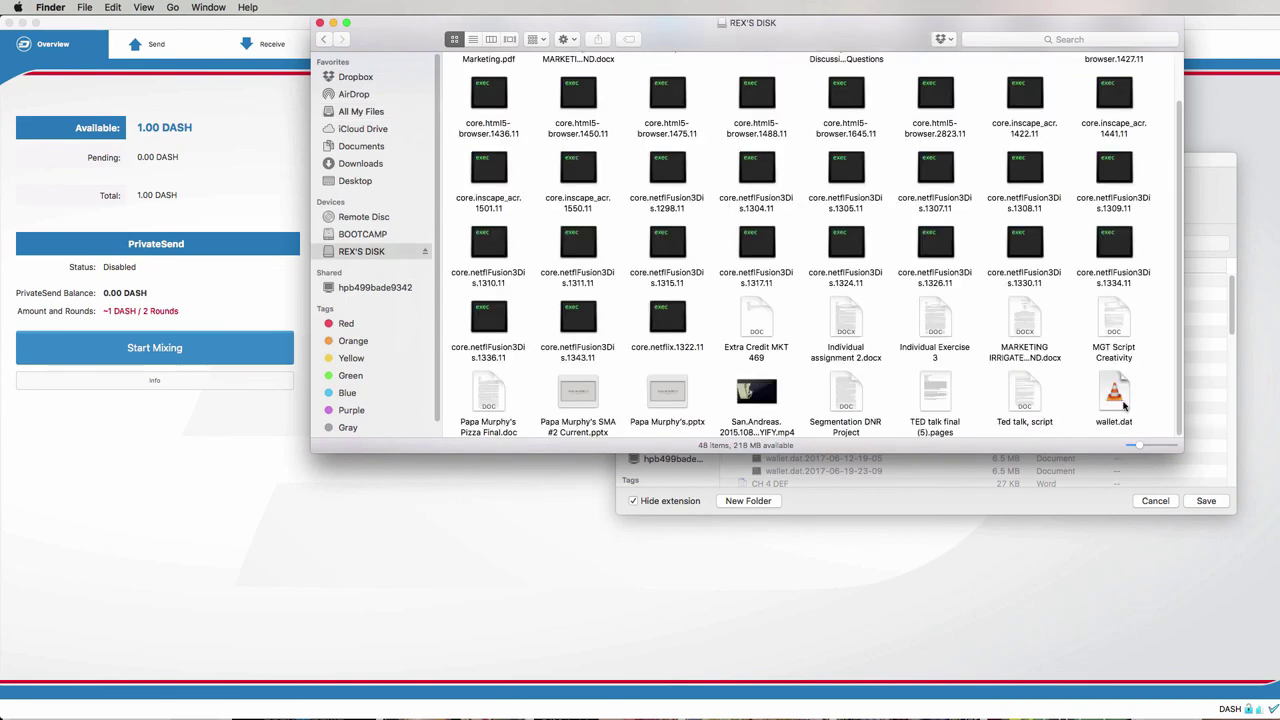
Open the Backups folder and show Get Info for Dash Backup 12-27-17.dat
right_click(1092, 393)
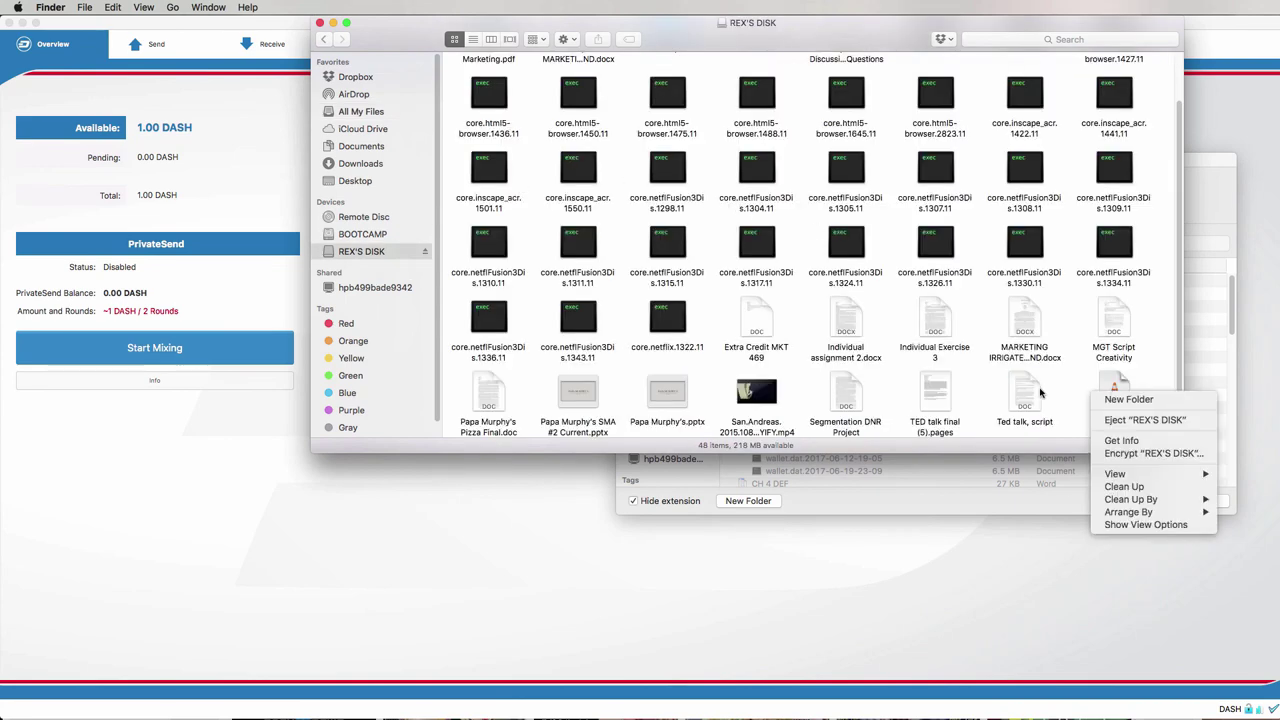
key(Escape)
scroll(700, 200, up, 3)
double_click(668, 80)
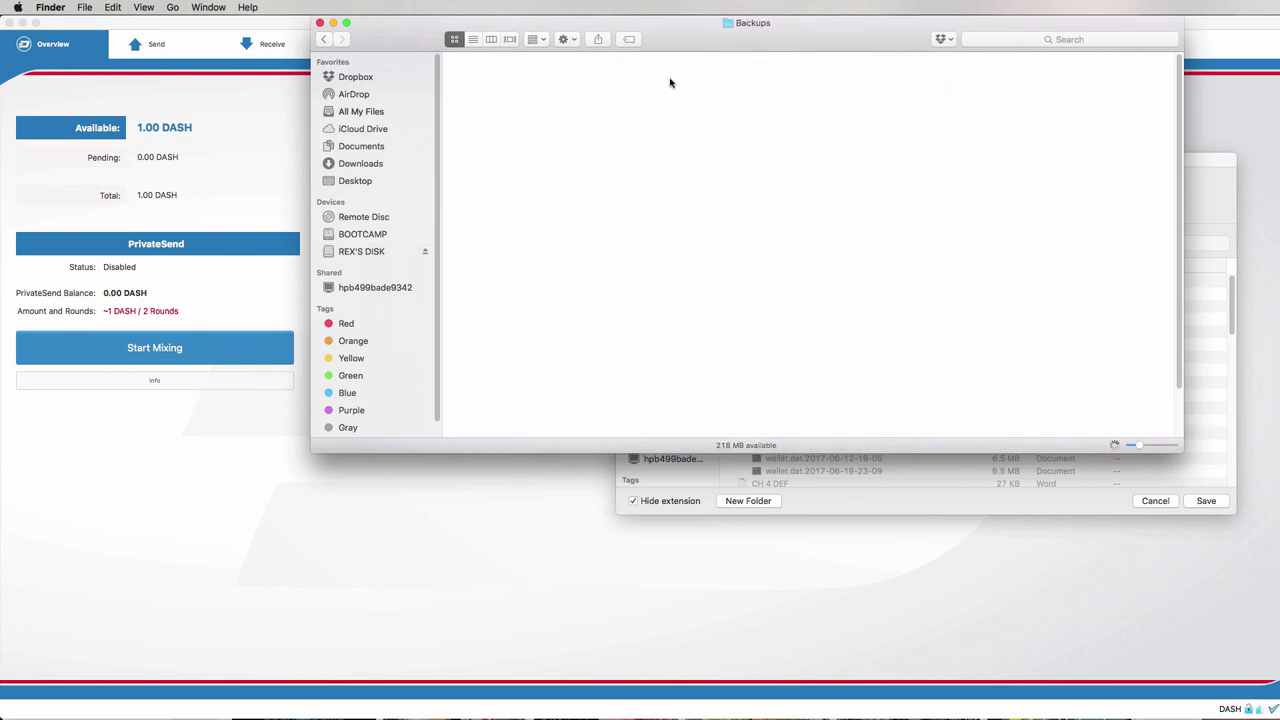
right_click(503, 88)
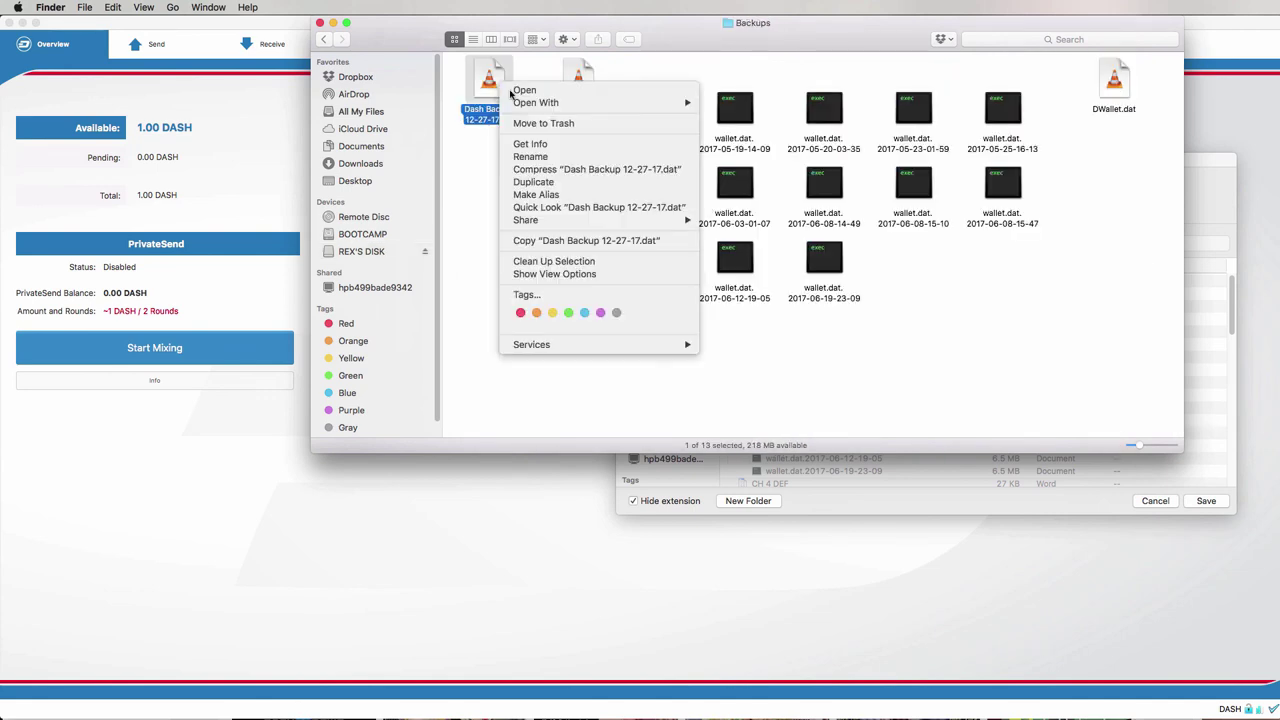
click(585, 145)
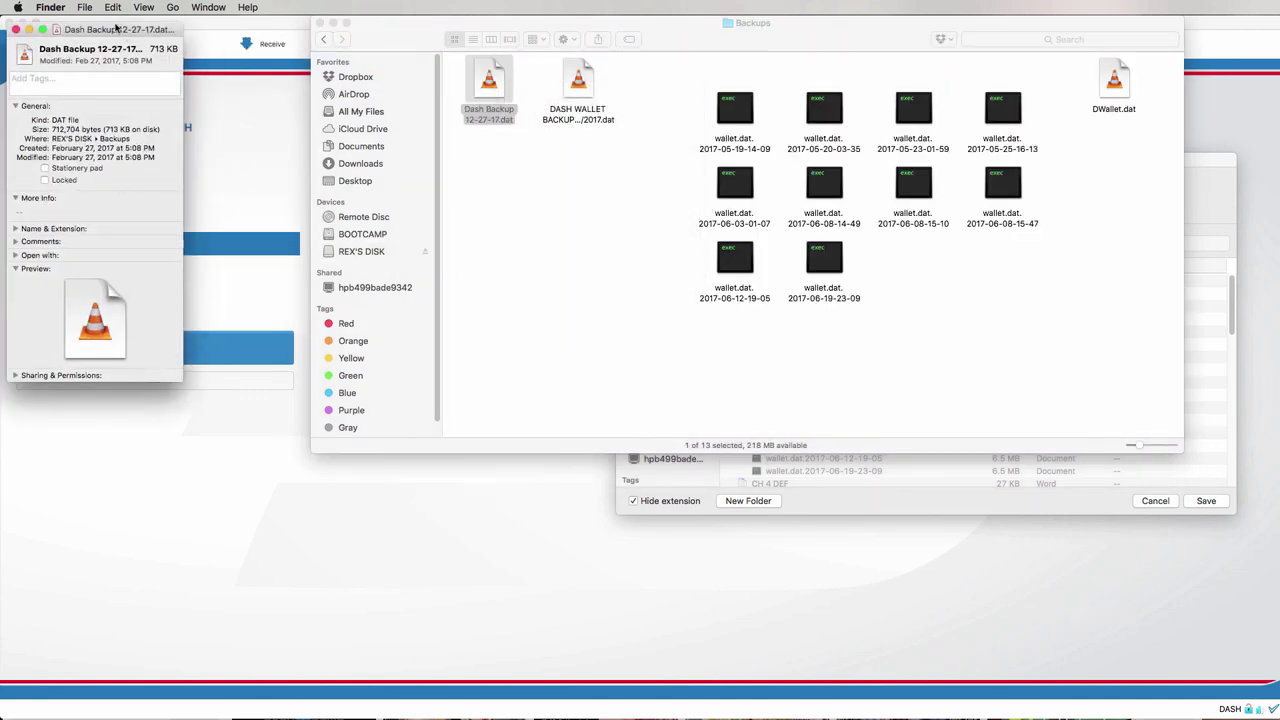
Check the file's Where and Created details, close the info window, and return to Dash Core
drag(115, 28, 330, 57)
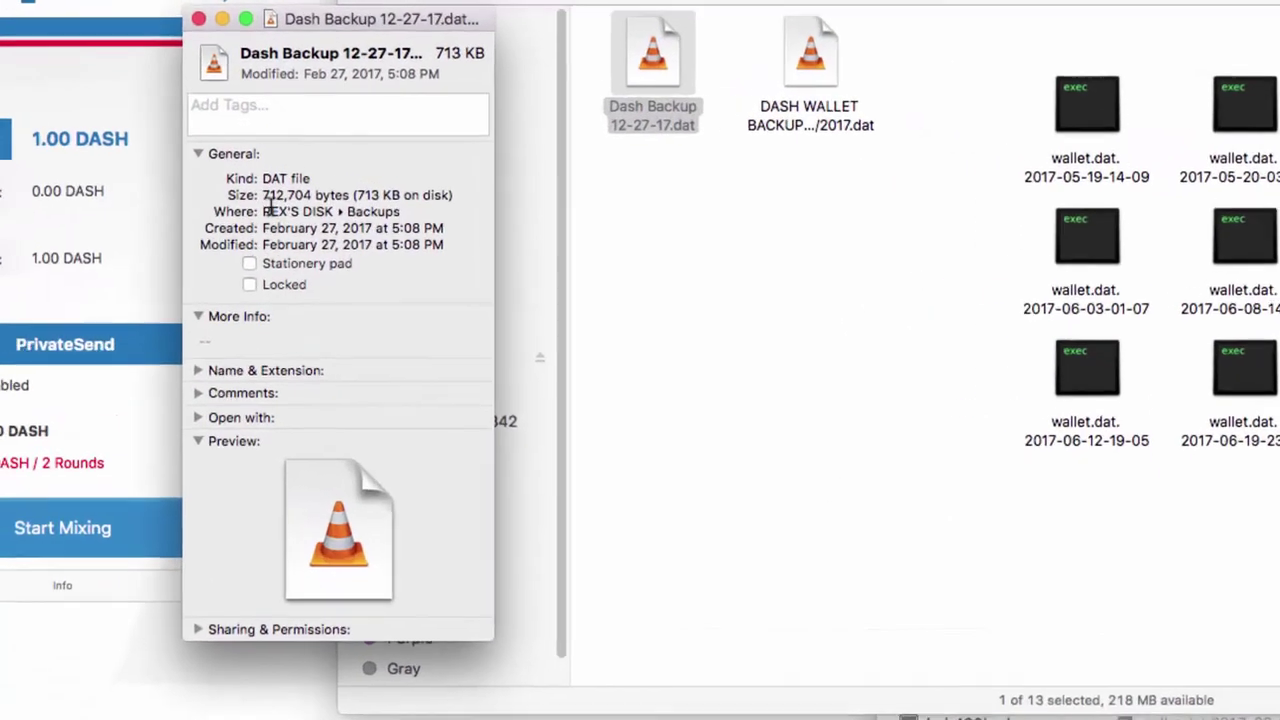
drag(267, 182, 310, 182)
double_click(340, 181)
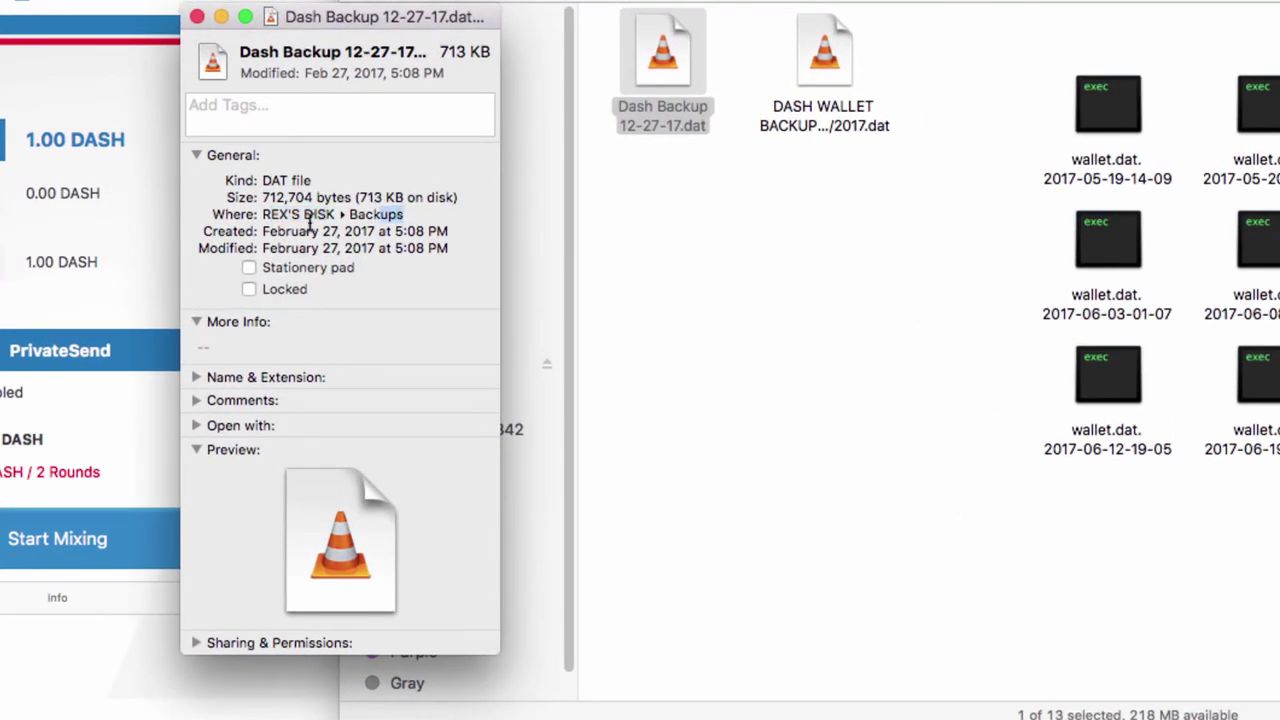
drag(266, 231, 362, 232)
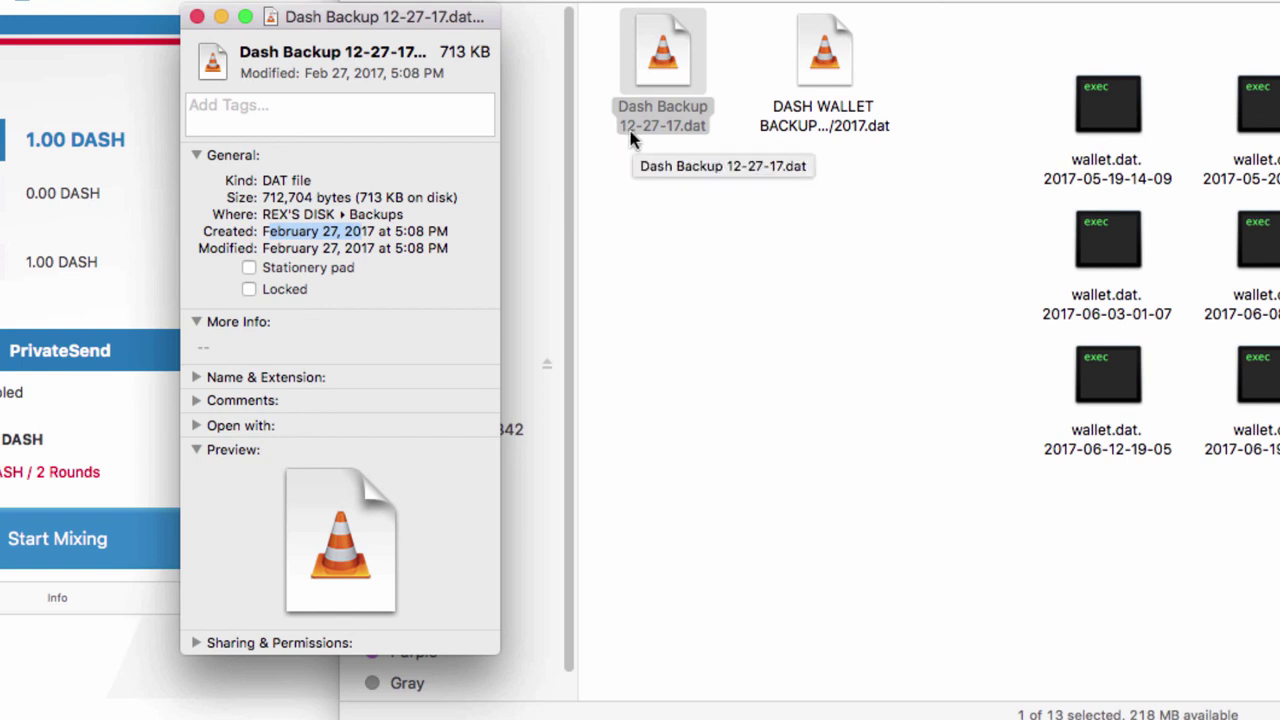
click(378, 233)
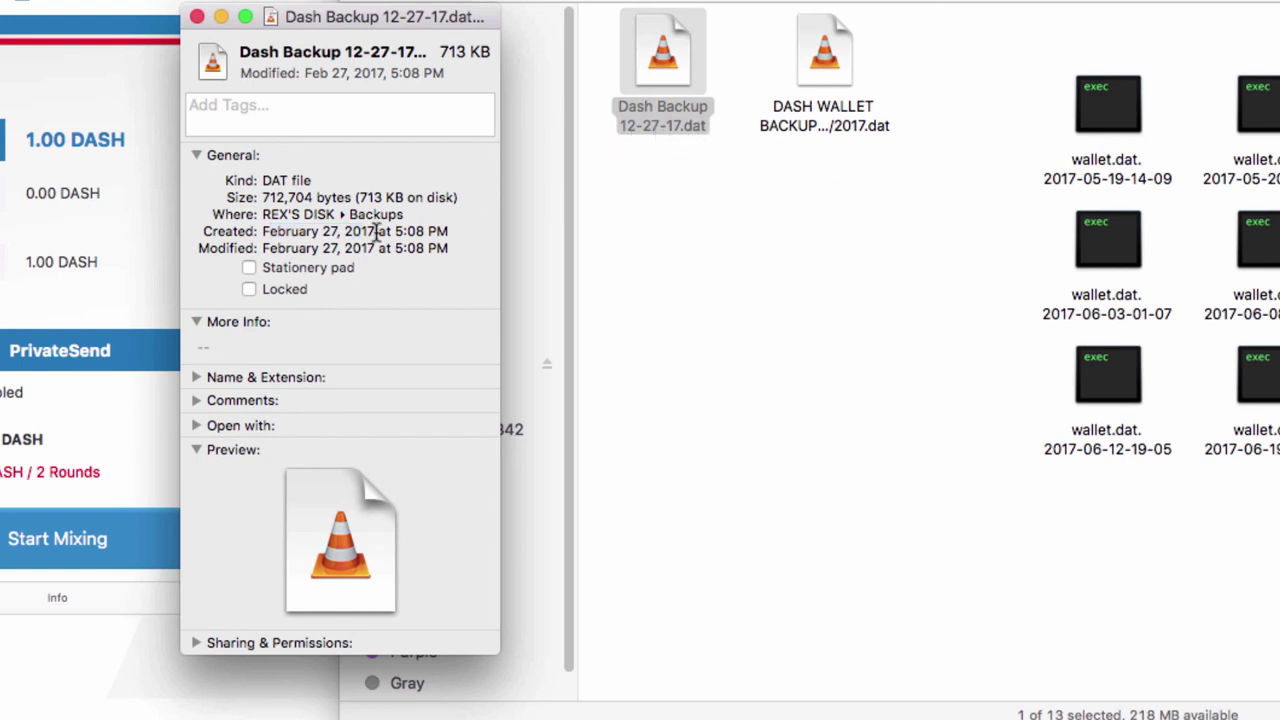
click(197, 17)
click(848, 281)
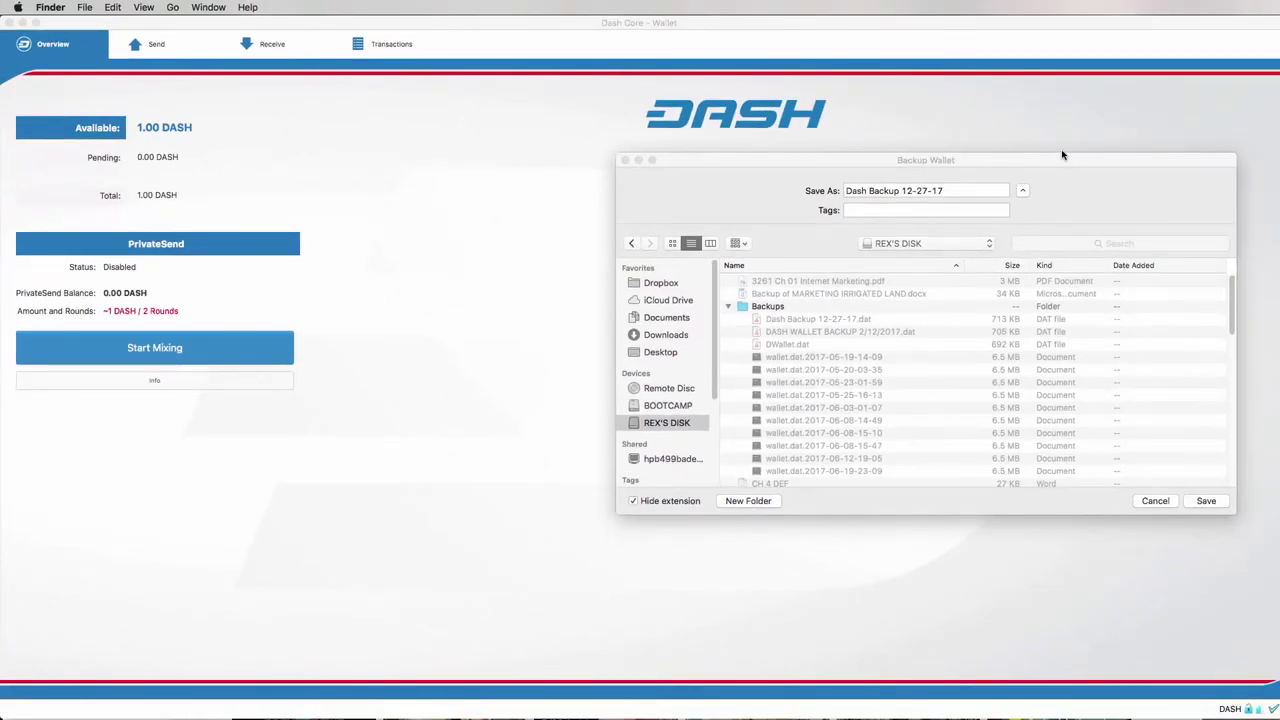
click(1063, 154)
Cancel the Backup Wallet dialog to return to the Dash Core wallet overview
click(1165, 500)
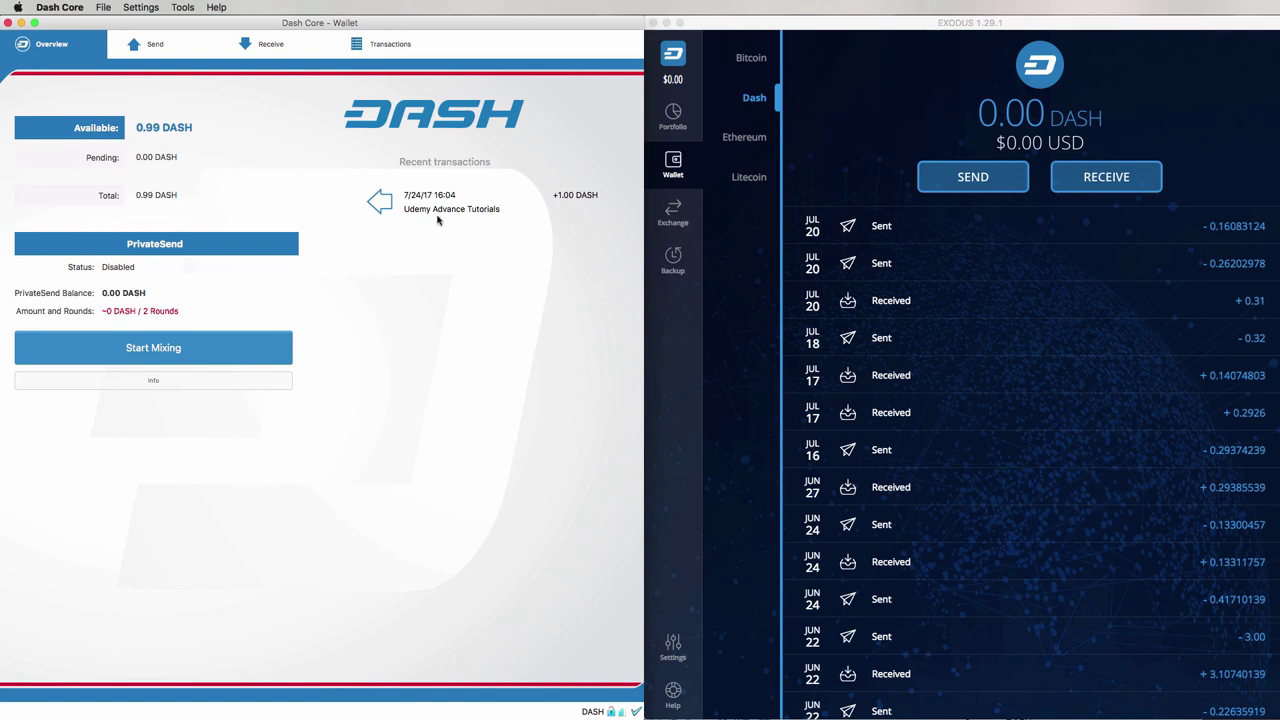
Open Dash Core's Send form and copy the Dash receive address from Exodus
click(142, 44)
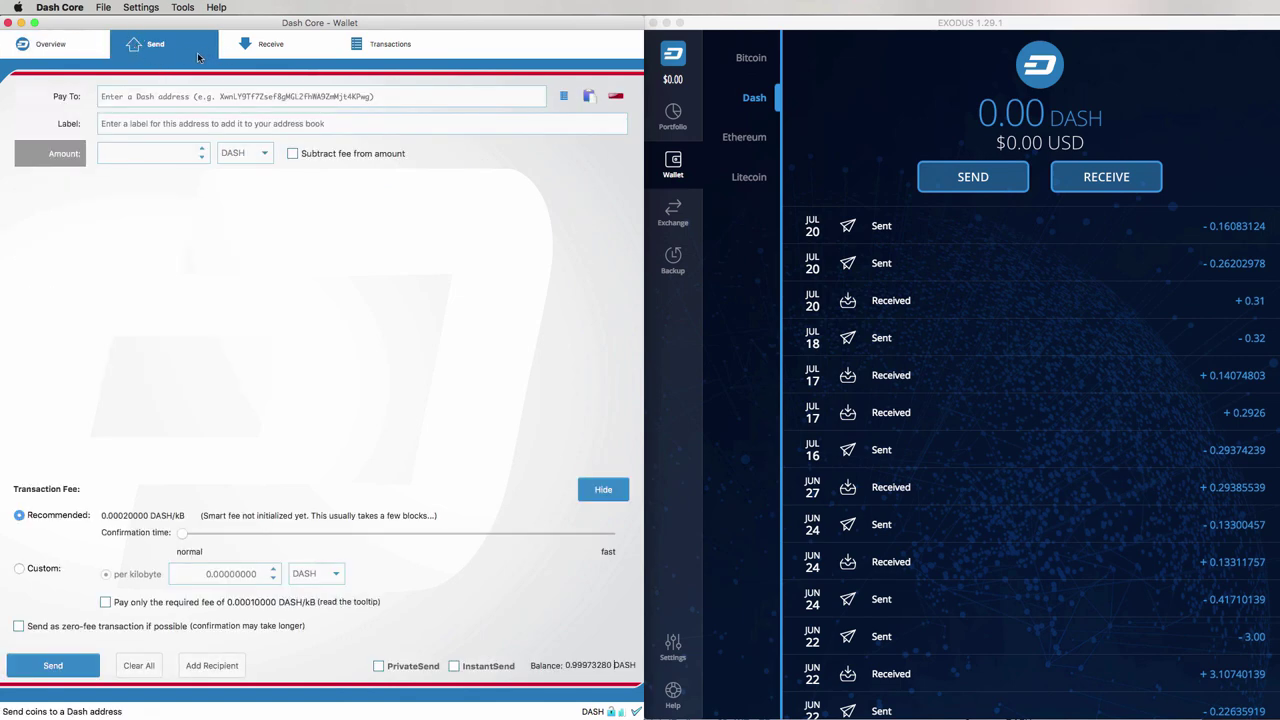
click(107, 97)
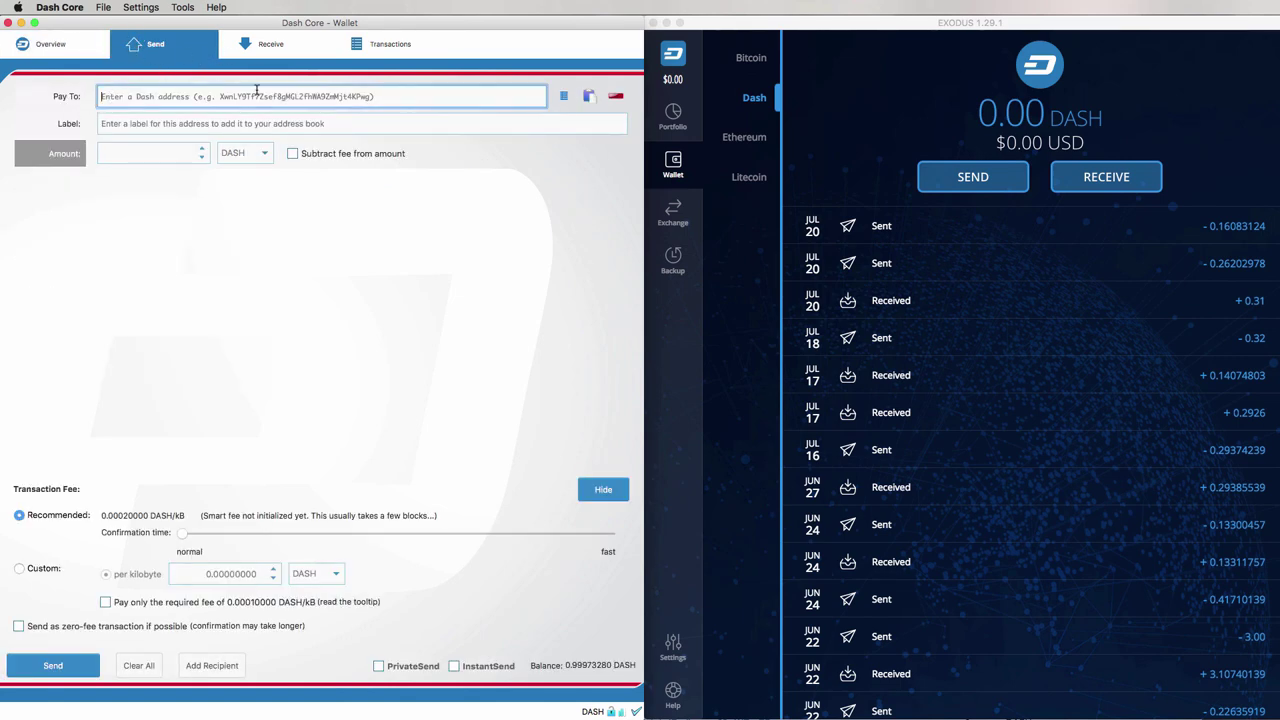
click(1018, 78)
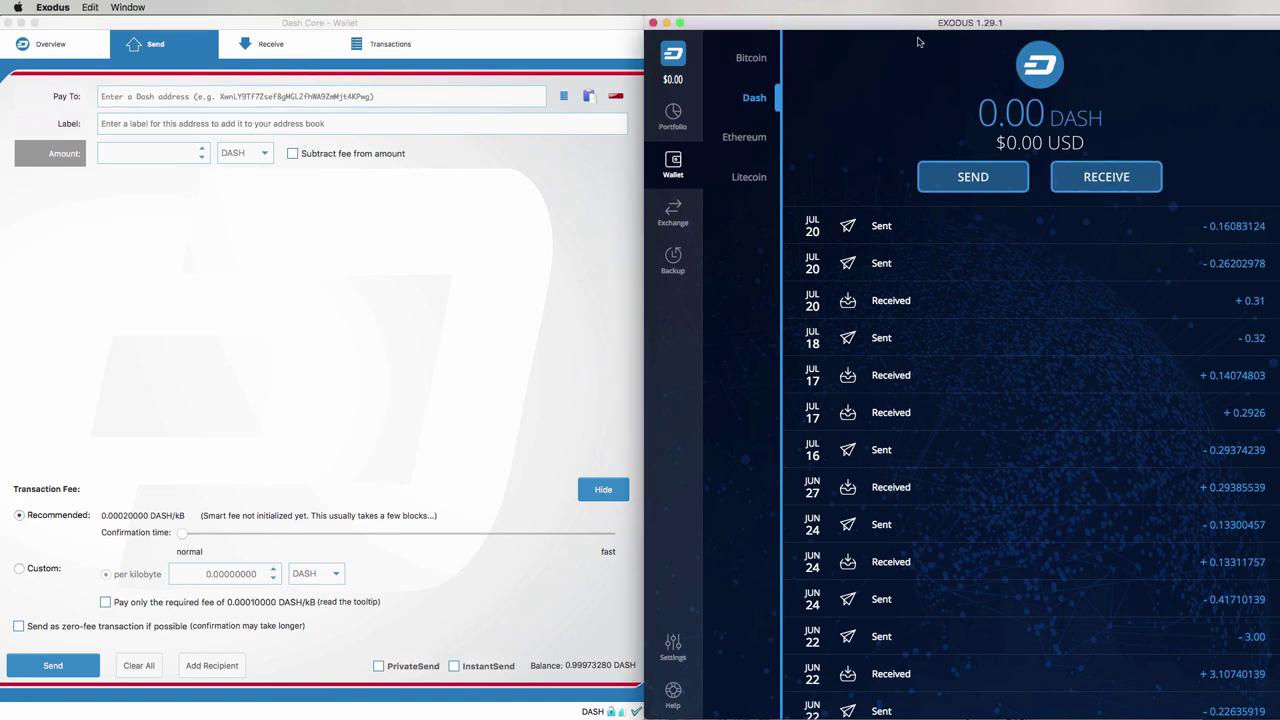
click(1080, 190)
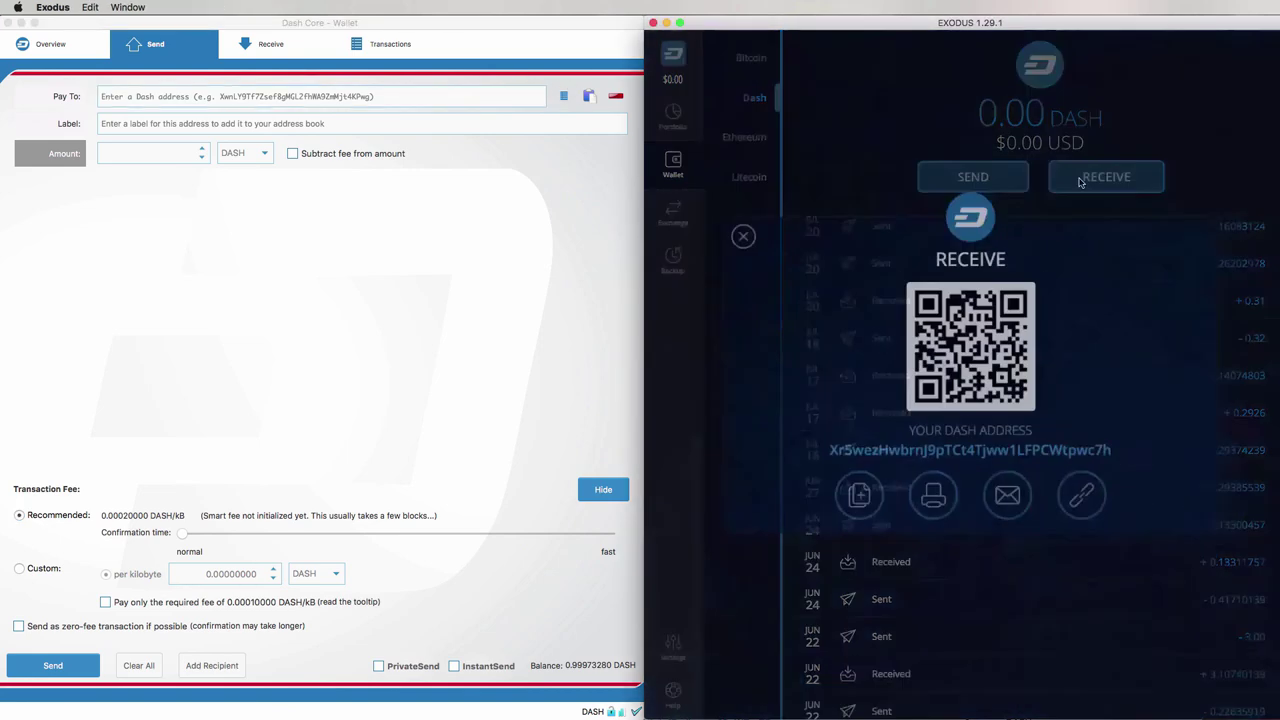
double_click(855, 439)
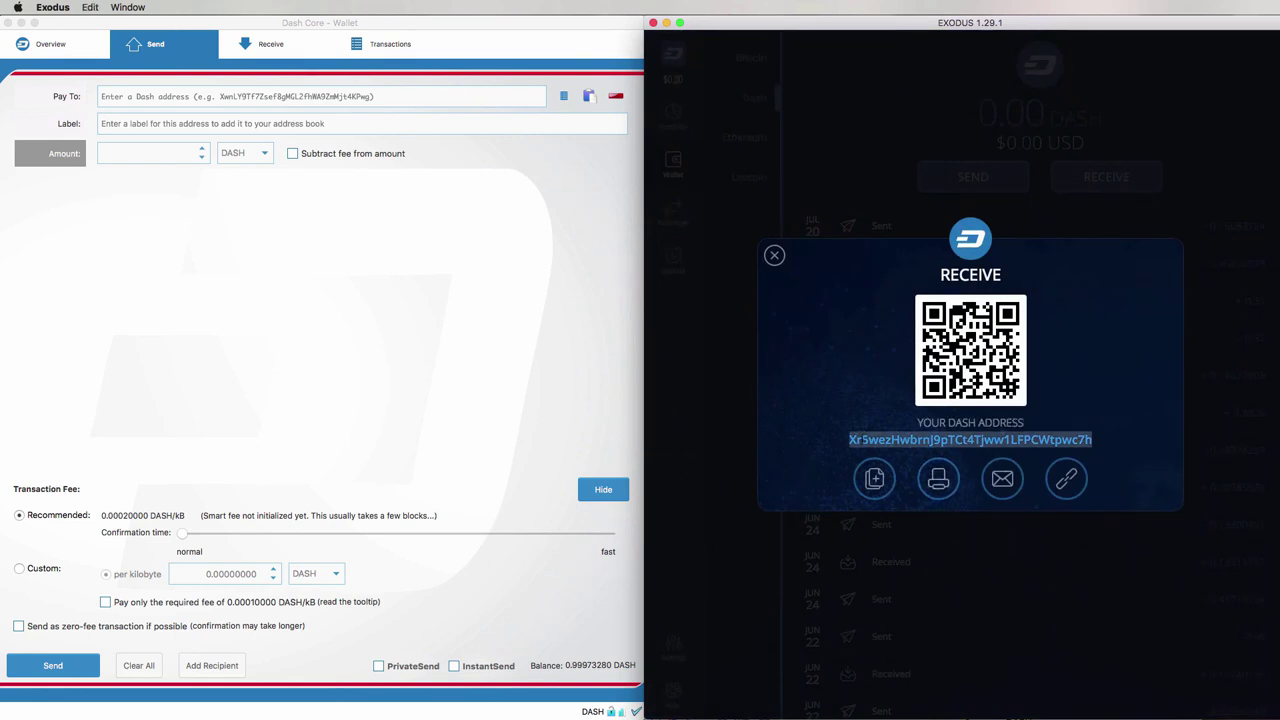
Paste the copied Exodus Dash address into the Pay To field
click(774, 255)
click(152, 96)
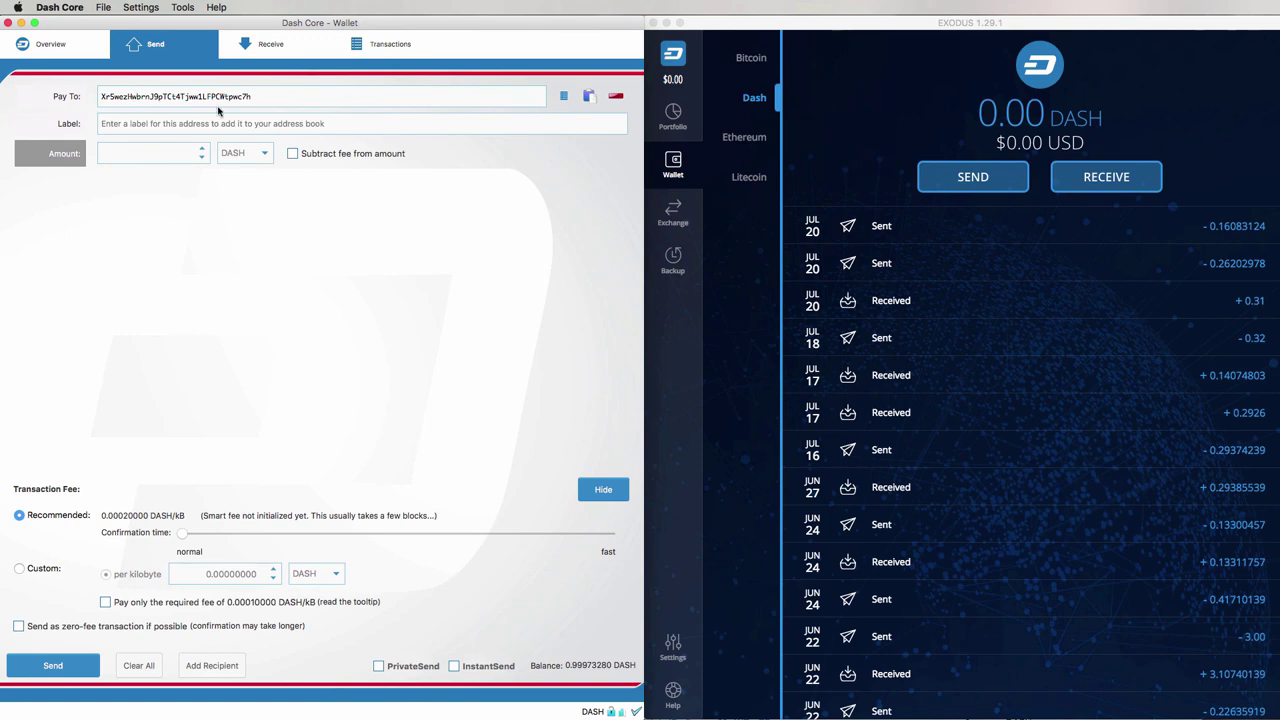
click(1152, 170)
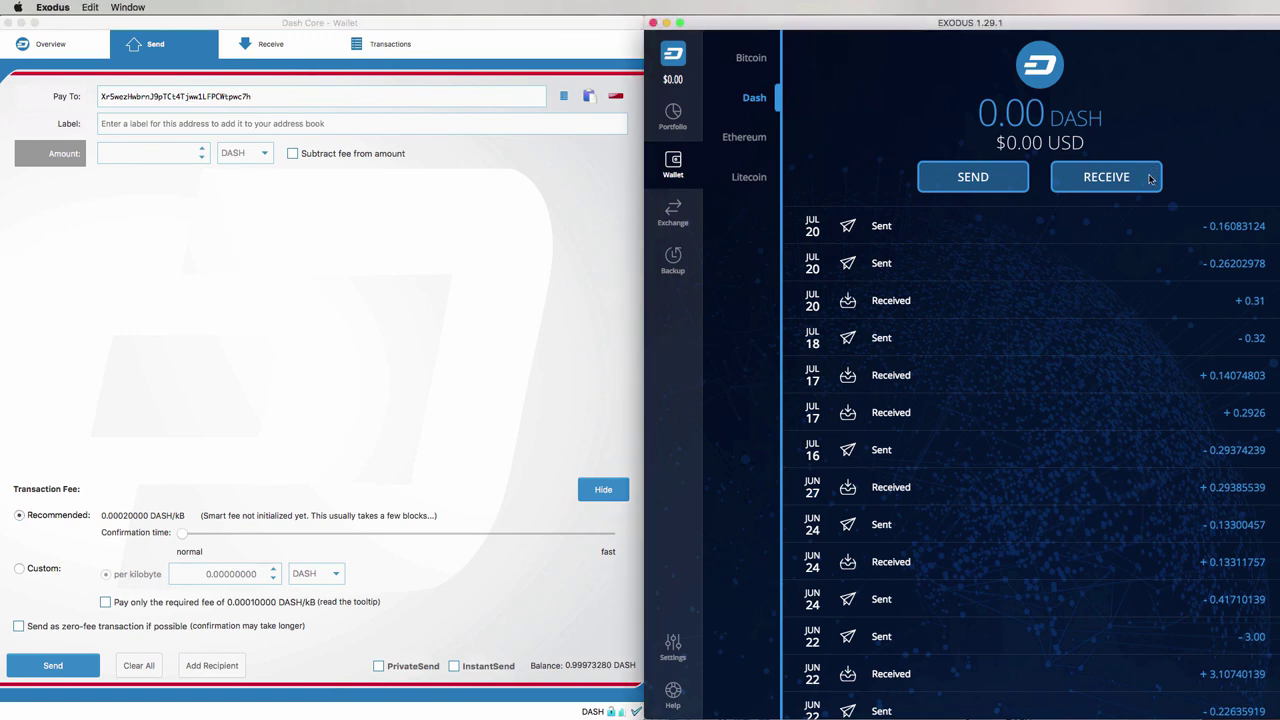